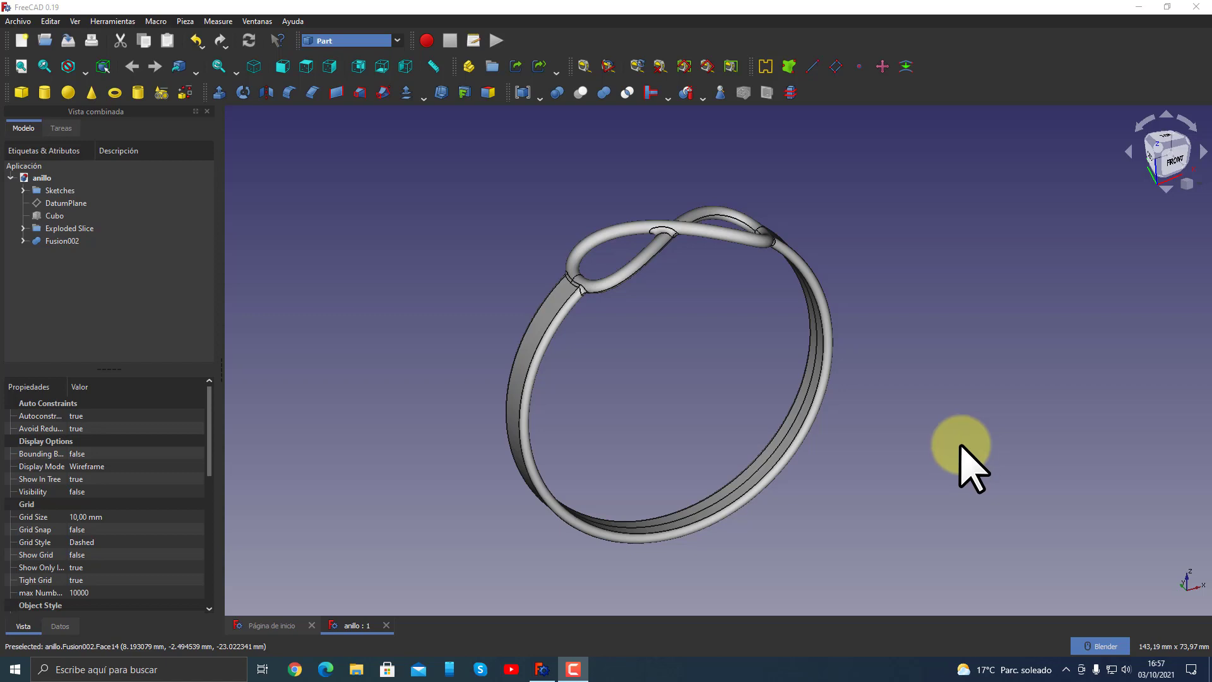
- Orbit and zoom around the ring's knot, then fit the whole ring in view
mouse_move(959, 445)
middle_down()
mouse_move(750, 428)
mouse_move(605, 392)
mouse_move(886, 447)
mouse_move(892, 541)
mouse_move(900, 441)
mouse_move(896, 462)
mouse_move(881, 384)
mouse_move(767, 326)
middle_up()
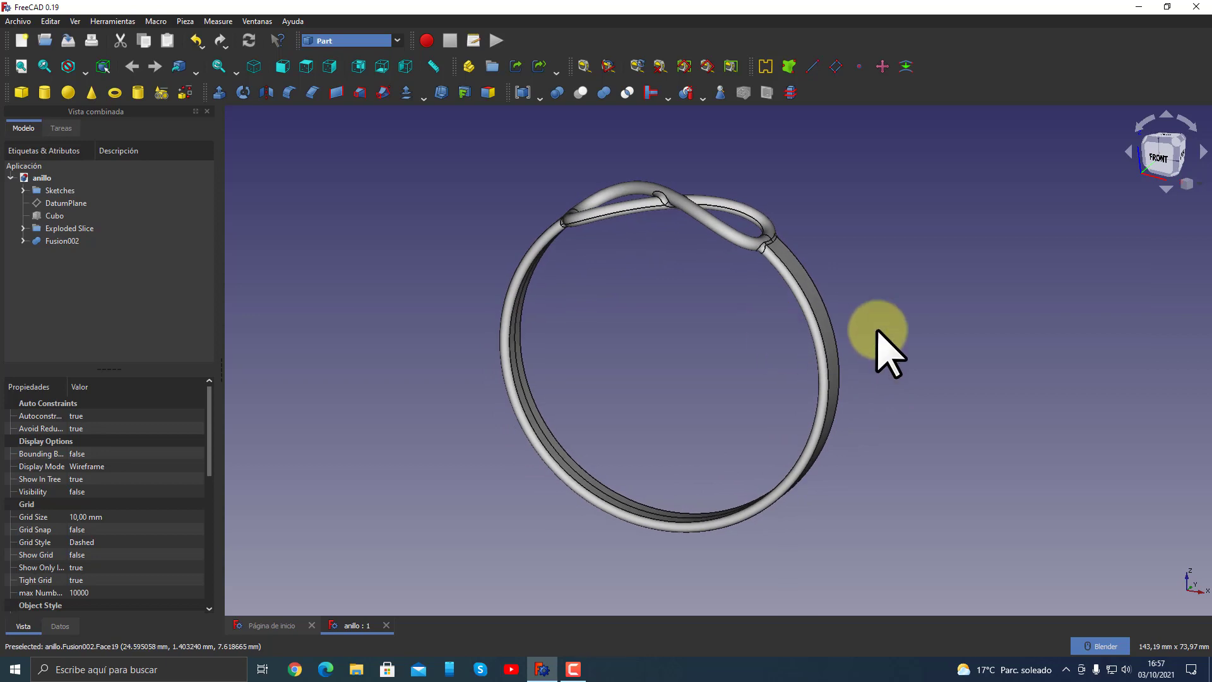
middle_drag(901, 330, 928, 346)
scroll(779, 263, up, 3)
scroll(765, 242, up, 2)
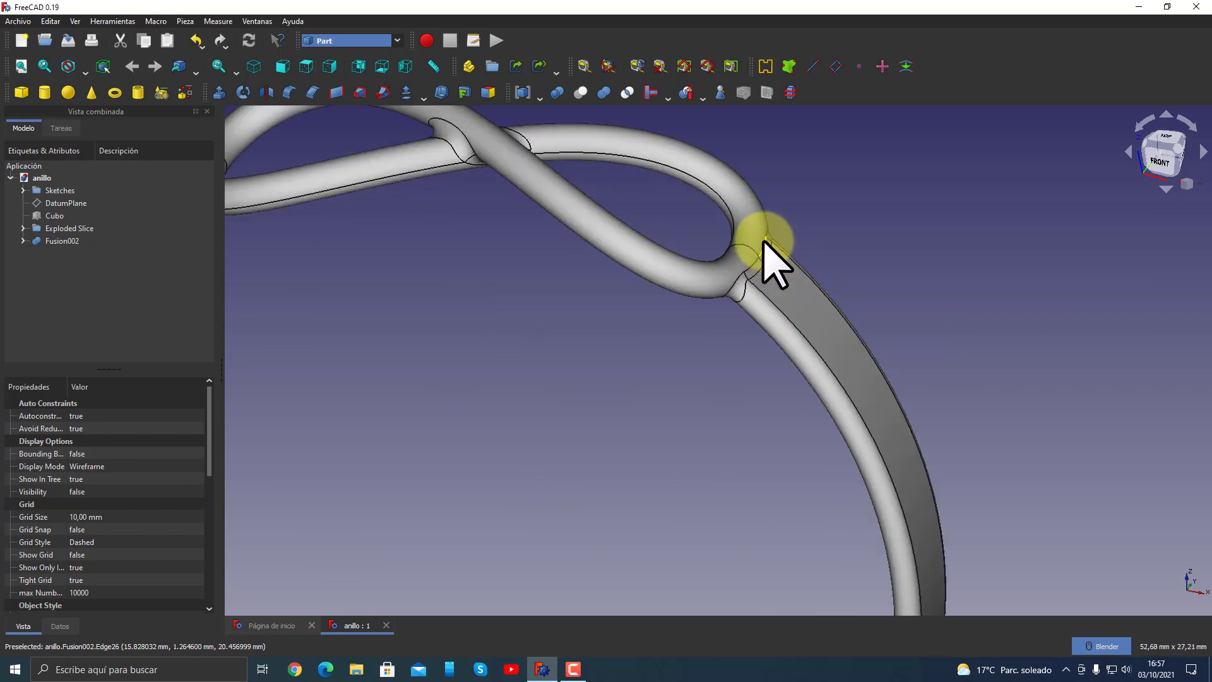
mouse_move(470, 271)
middle_down()
mouse_move(547, 265)
mouse_move(555, 235)
middle_up()
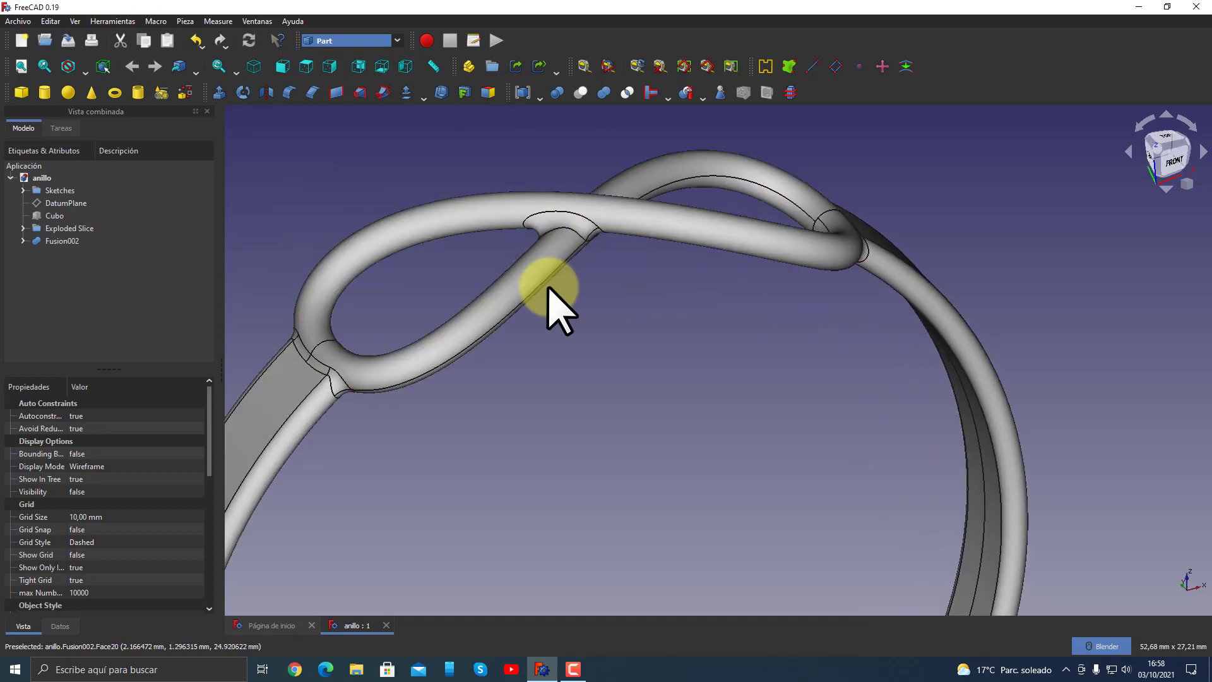
mouse_move(548, 289)
middle_down()
mouse_move(663, 305)
mouse_move(514, 392)
middle_up()
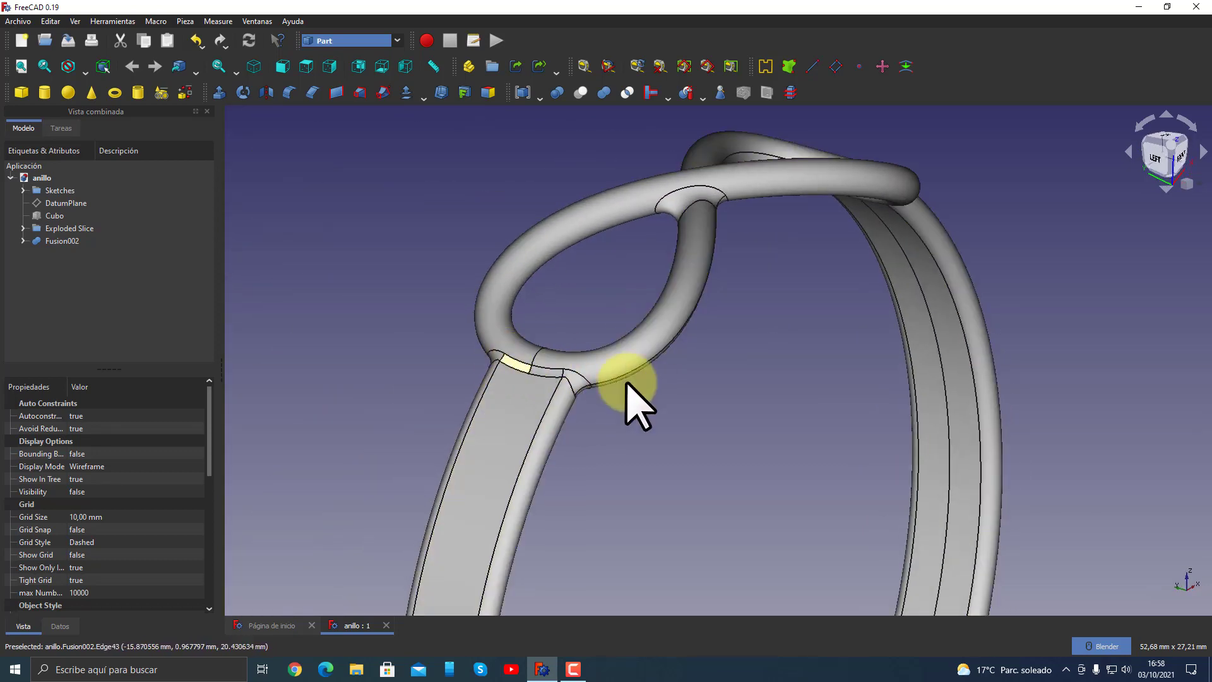
mouse_move(626, 383)
middle_down()
mouse_move(658, 370)
mouse_move(558, 373)
mouse_move(465, 344)
mouse_move(673, 322)
mouse_move(387, 306)
mouse_move(692, 346)
mouse_move(712, 387)
mouse_move(736, 398)
mouse_move(736, 346)
mouse_move(482, 338)
mouse_move(598, 352)
mouse_move(706, 387)
mouse_move(733, 453)
mouse_move(752, 366)
middle_up()
click(20, 66)
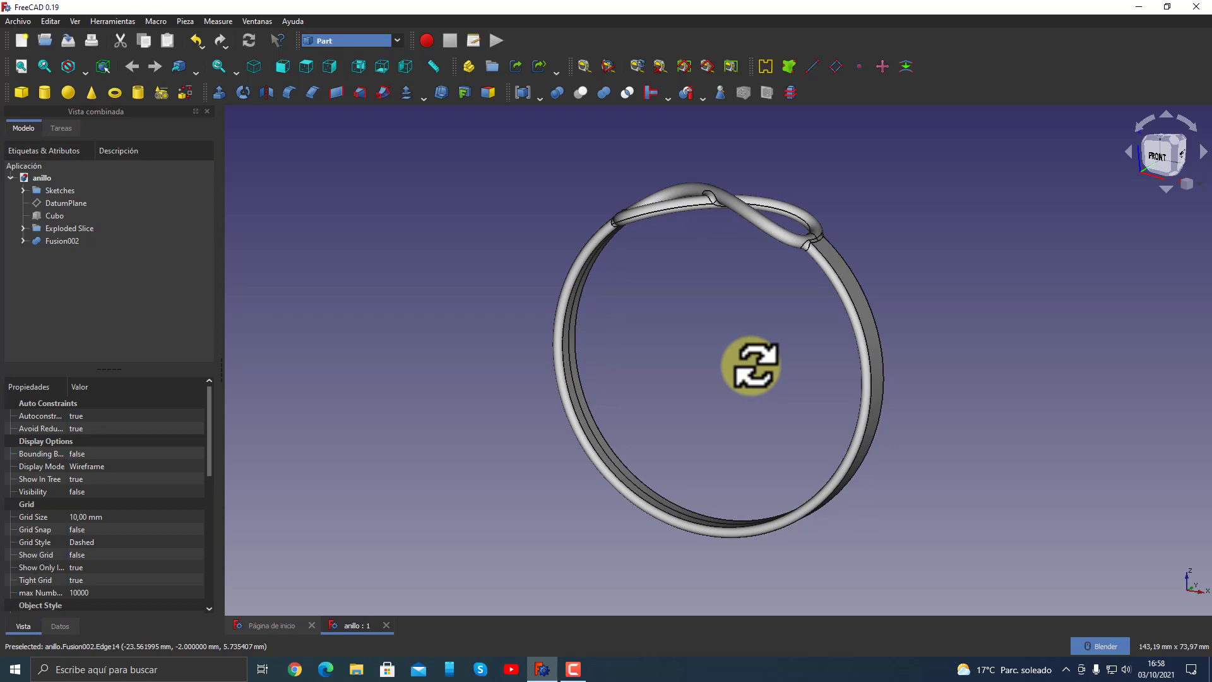
mouse_move(750, 368)
middle_down()
mouse_move(941, 387)
mouse_move(744, 347)
mouse_move(756, 335)
mouse_move(793, 378)
mouse_move(745, 426)
mouse_move(711, 419)
mouse_move(642, 335)
mouse_move(817, 336)
mouse_move(783, 315)
middle_up()
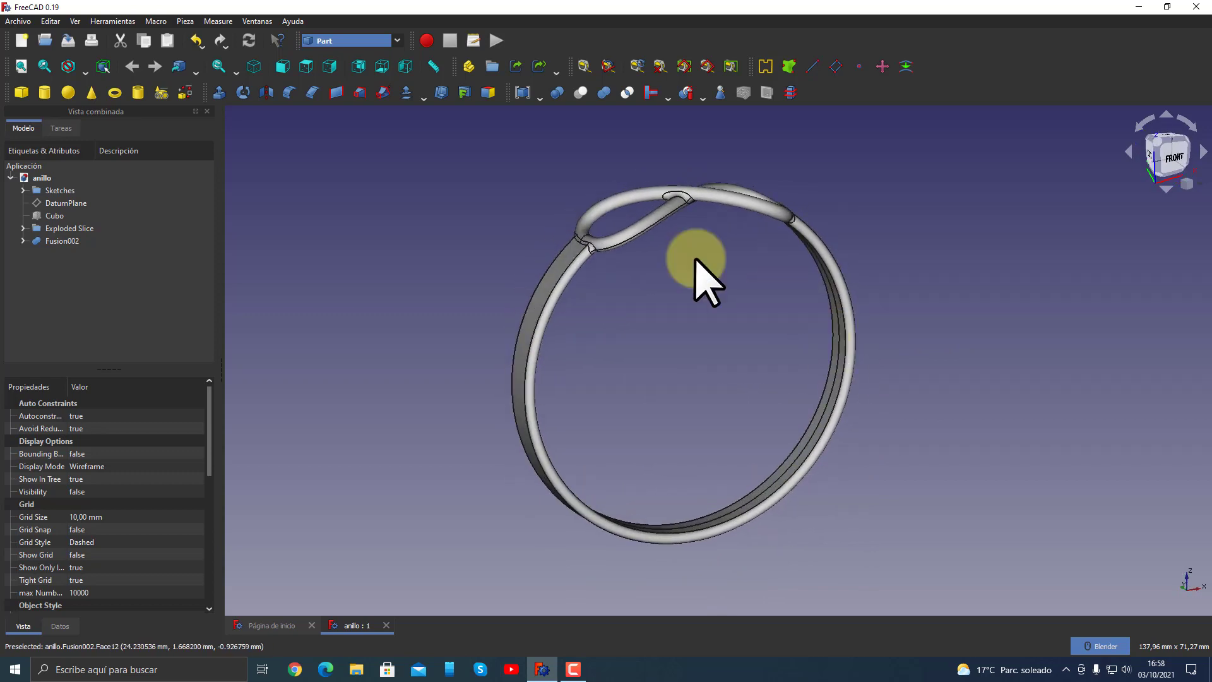
- Switch the ring to a different drawing style and rotate it slightly
click(84, 70)
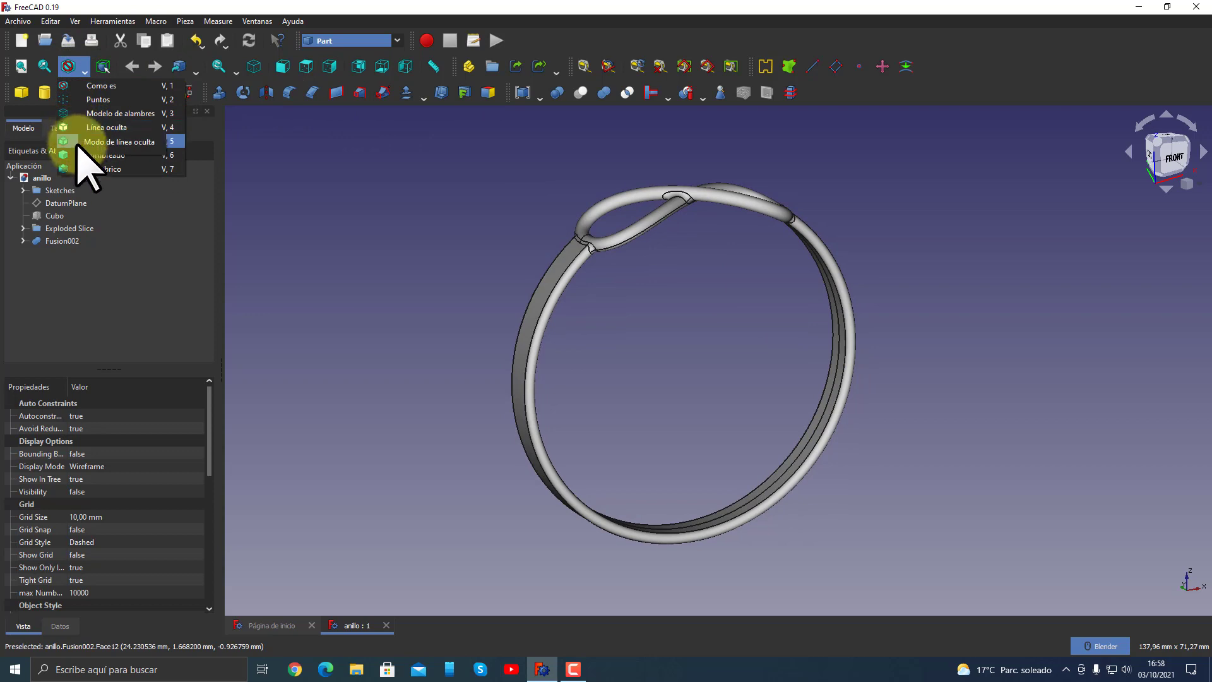
click(76, 151)
mouse_move(703, 405)
middle_down()
mouse_move(947, 411)
mouse_move(1013, 440)
mouse_move(919, 447)
mouse_move(541, 352)
mouse_move(729, 411)
middle_up()
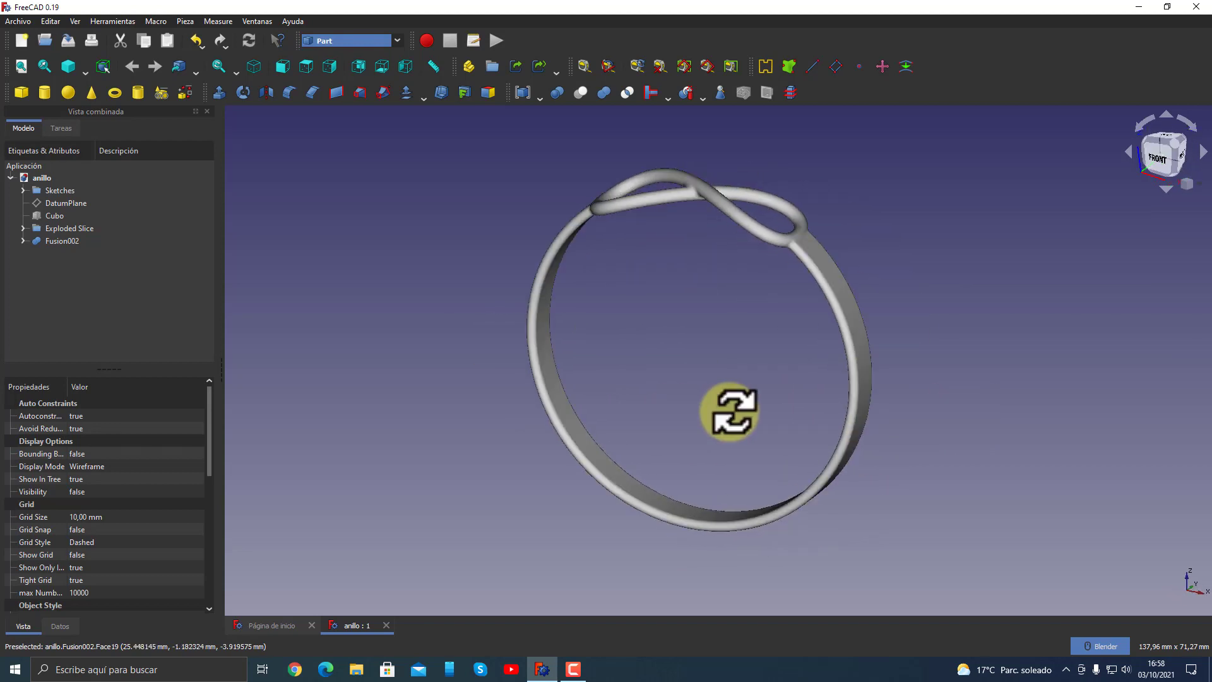
click(81, 75)
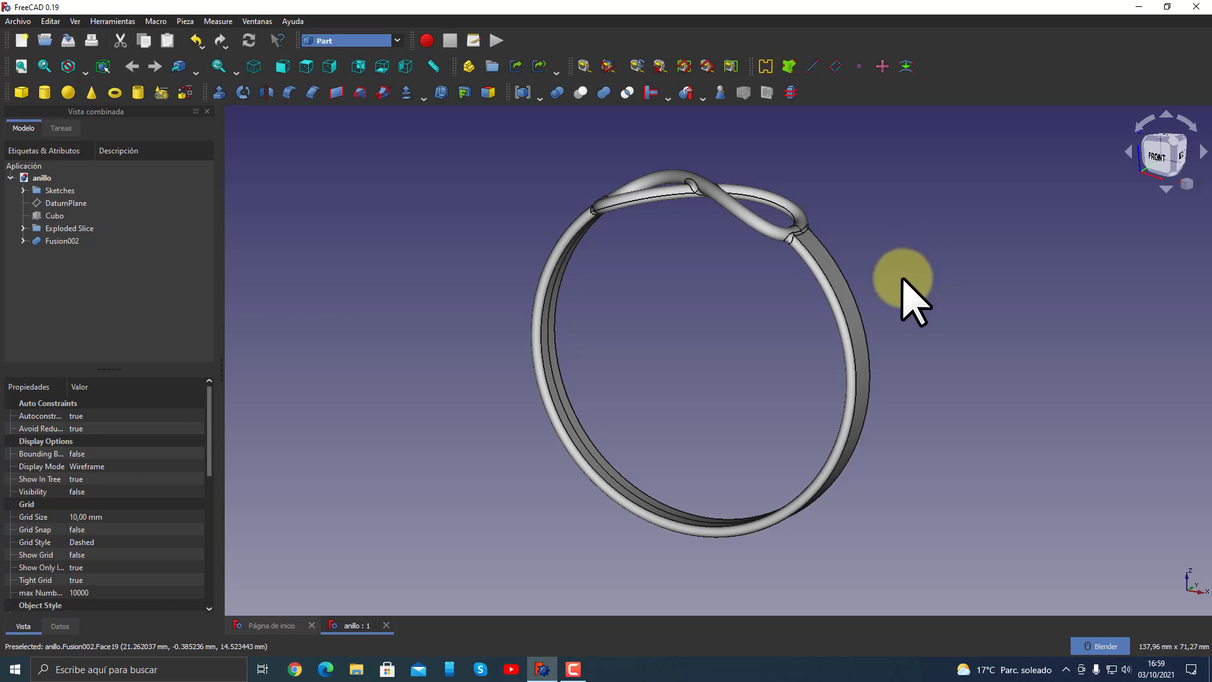
middle_drag(902, 279, 907, 271)
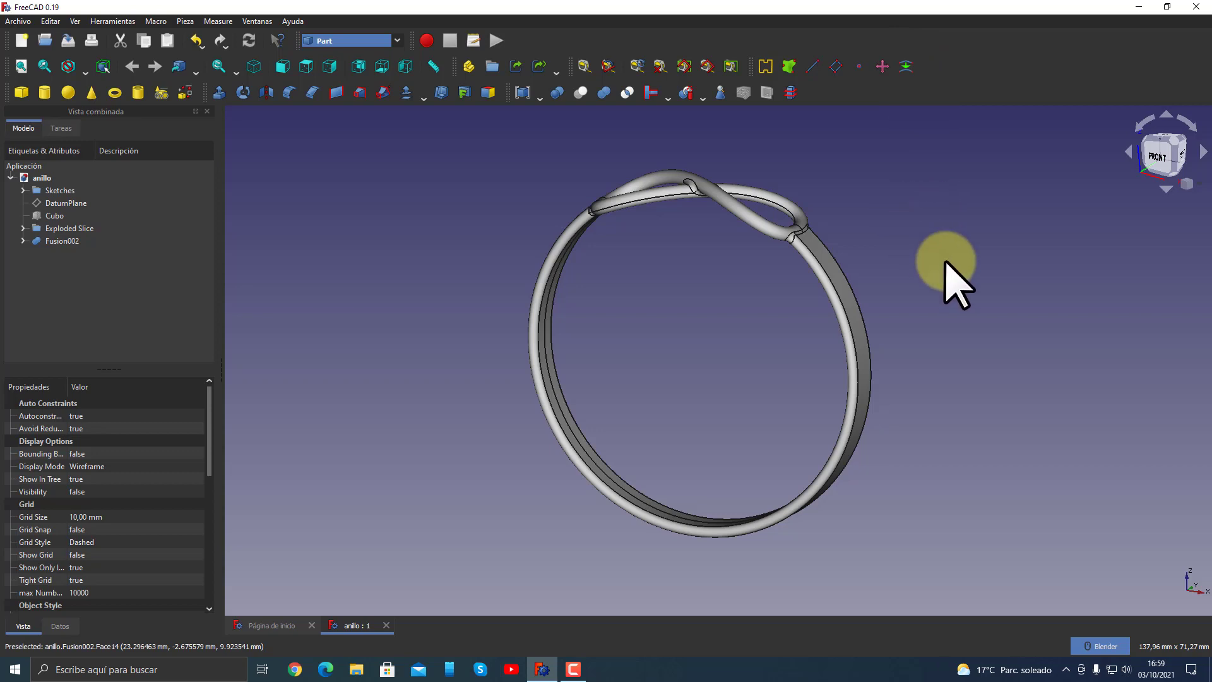
middle_drag(944, 257, 952, 259)
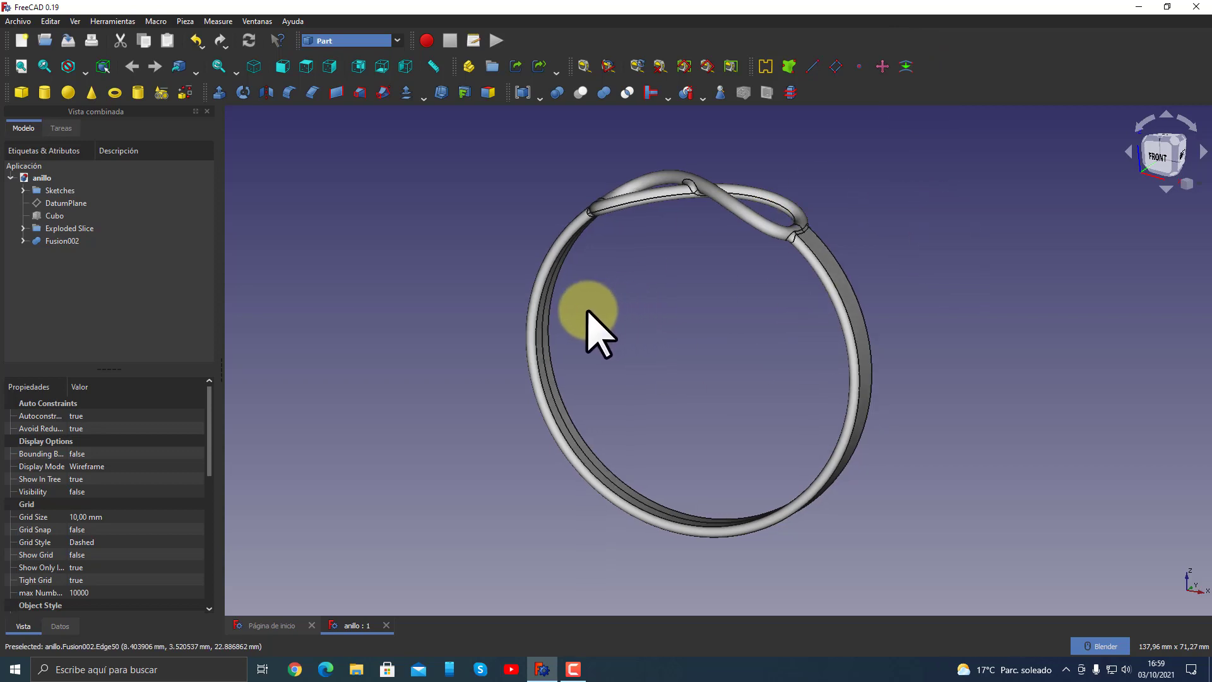
- Select the Fusion002 ring and edit its Deviation in the display properties
click(63, 240)
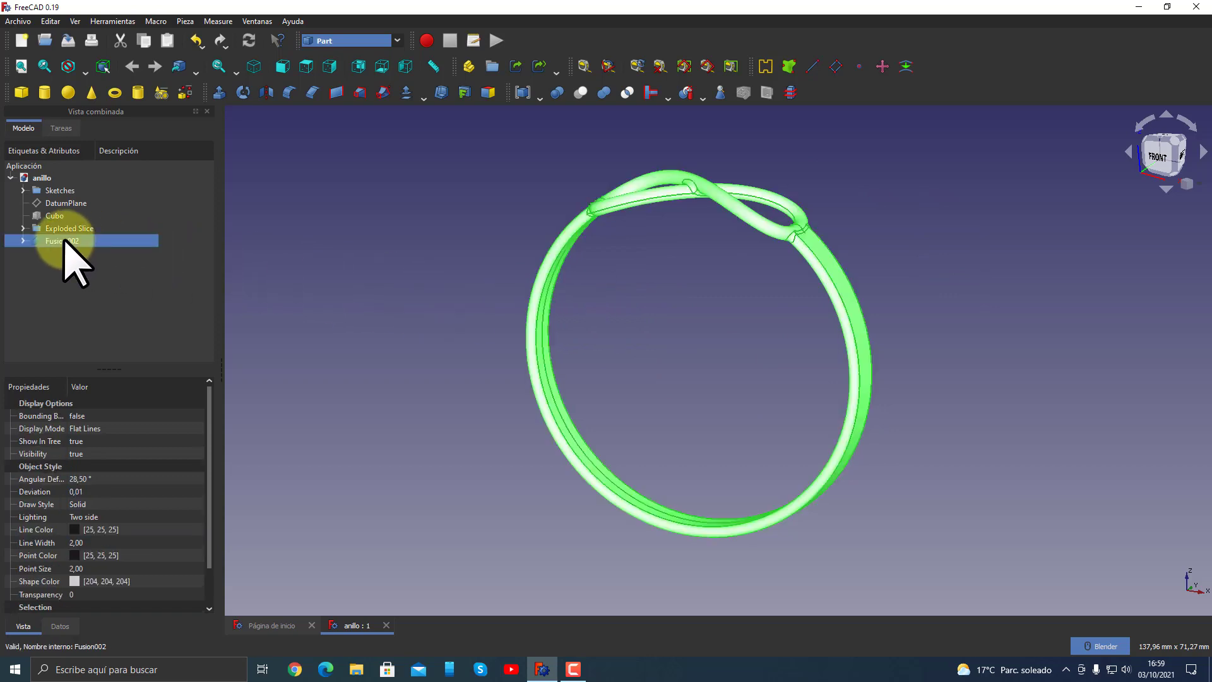
click(61, 626)
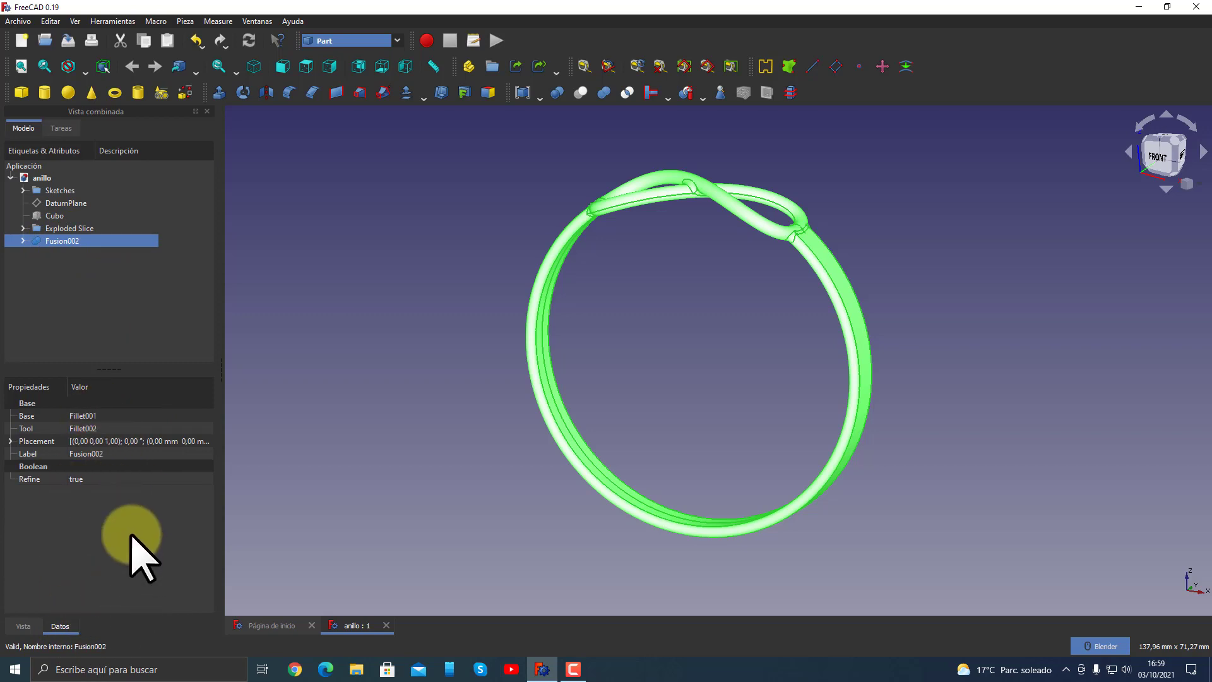
click(22, 625)
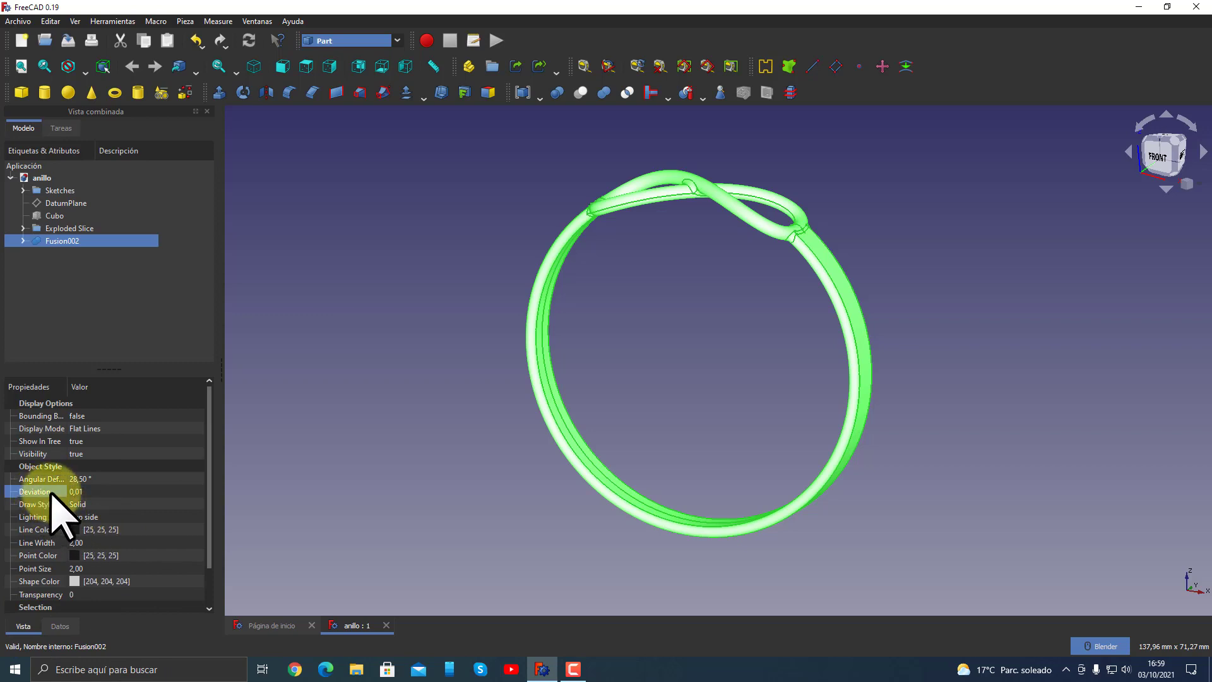
click(98, 491)
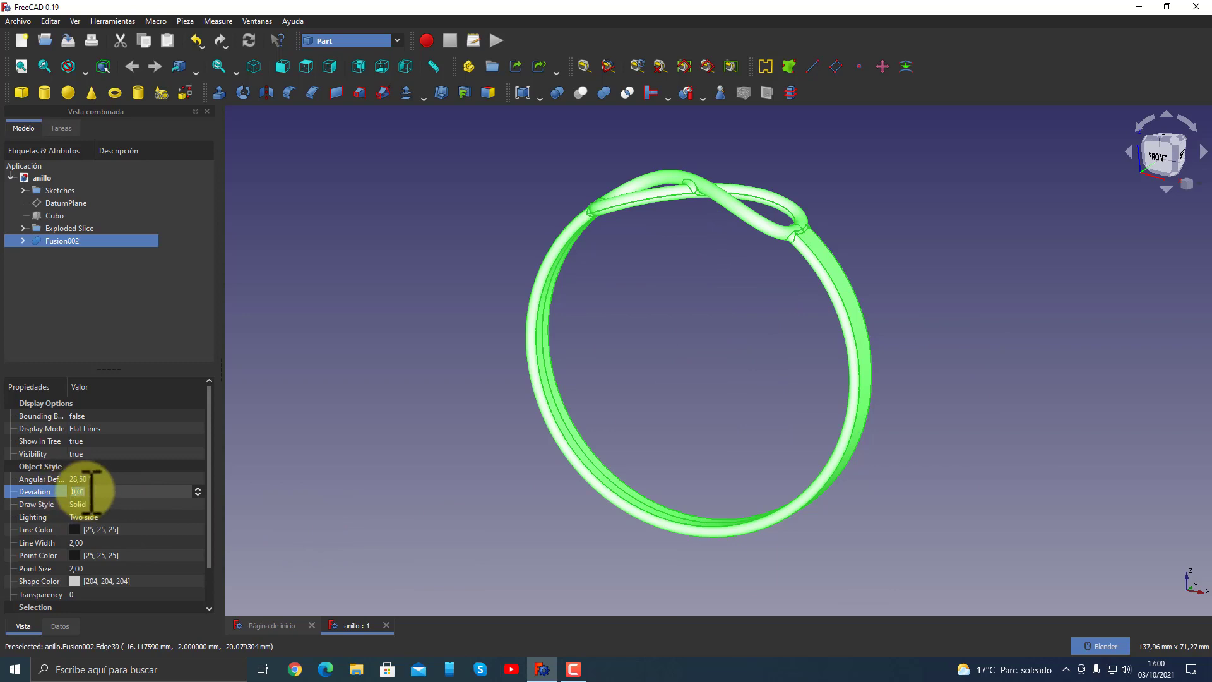
click(440, 505)
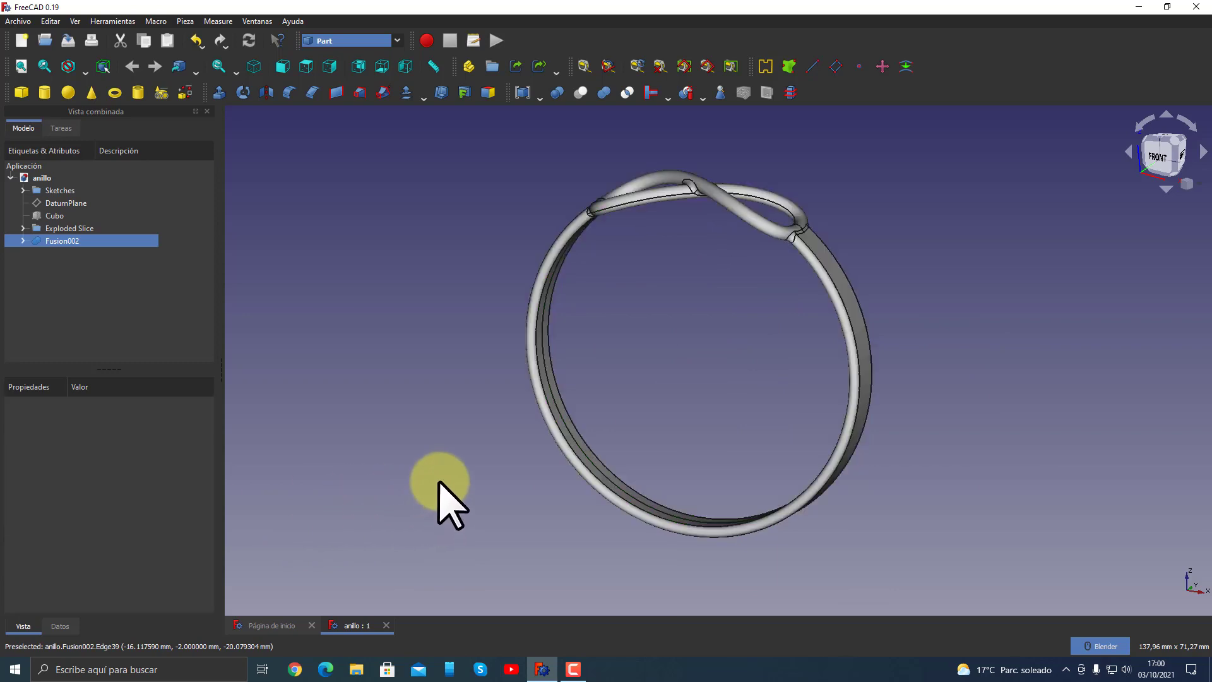
mouse_move(441, 505)
middle_down()
mouse_move(630, 460)
mouse_move(838, 433)
mouse_move(809, 455)
mouse_move(500, 460)
mouse_move(433, 513)
mouse_move(392, 438)
mouse_move(373, 449)
mouse_move(392, 455)
mouse_move(382, 451)
middle_up()
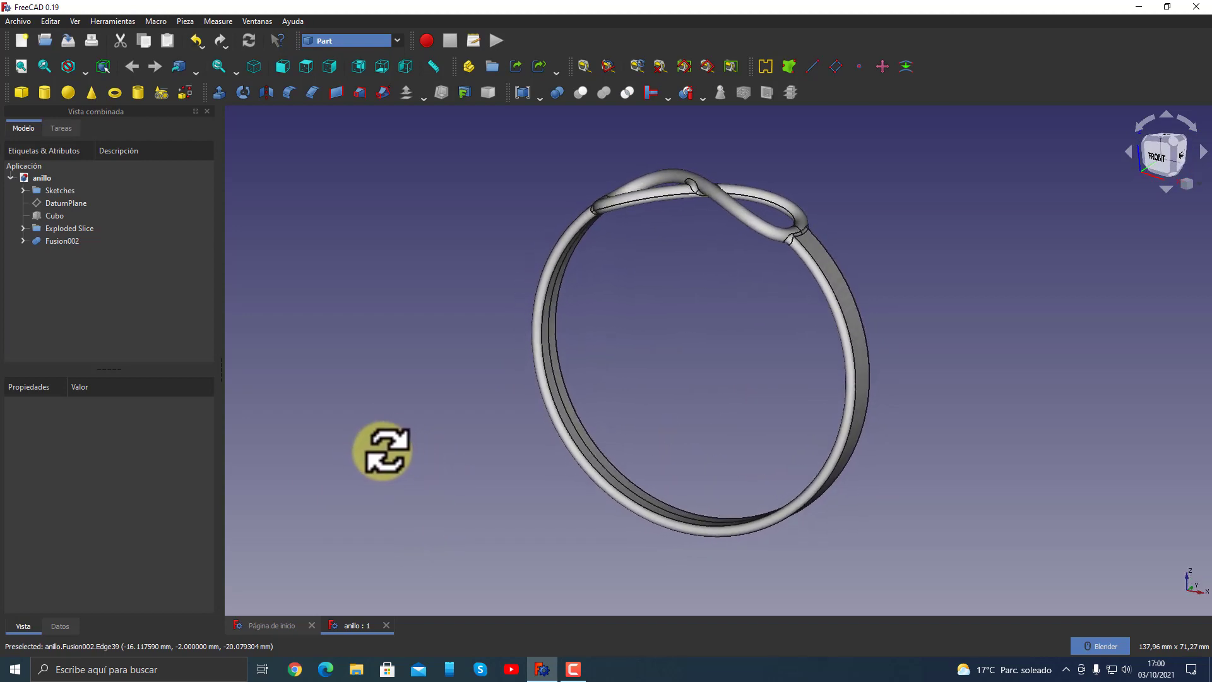
click(576, 237)
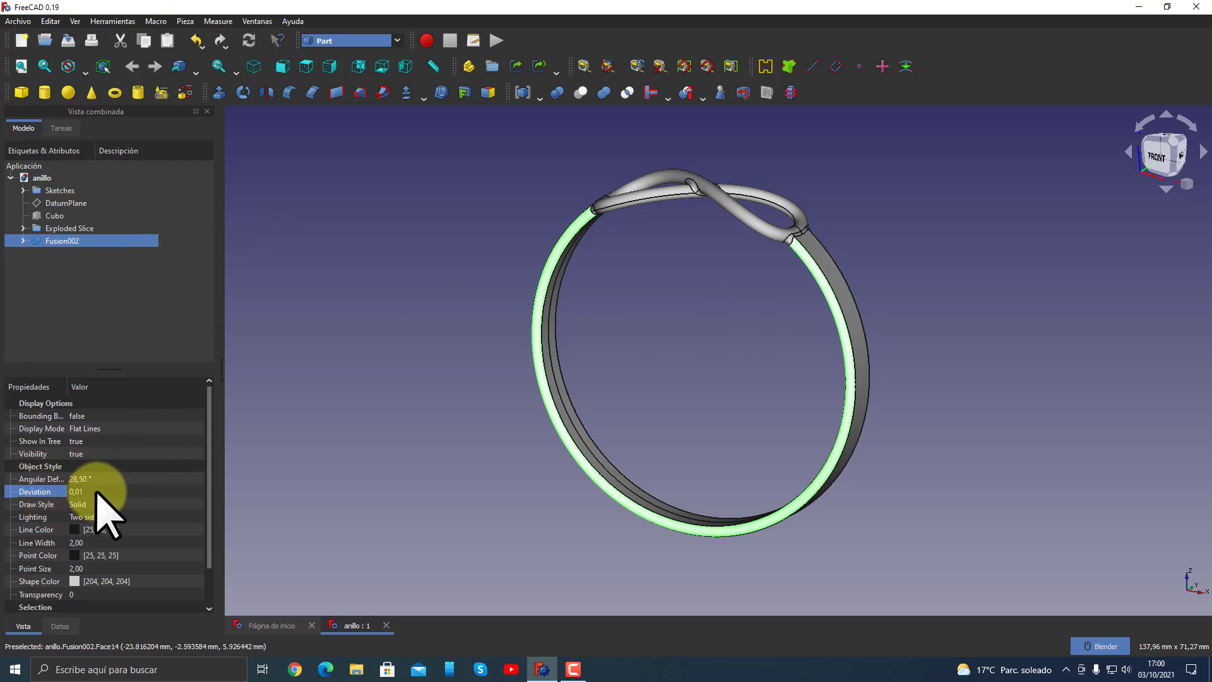
click(72, 492)
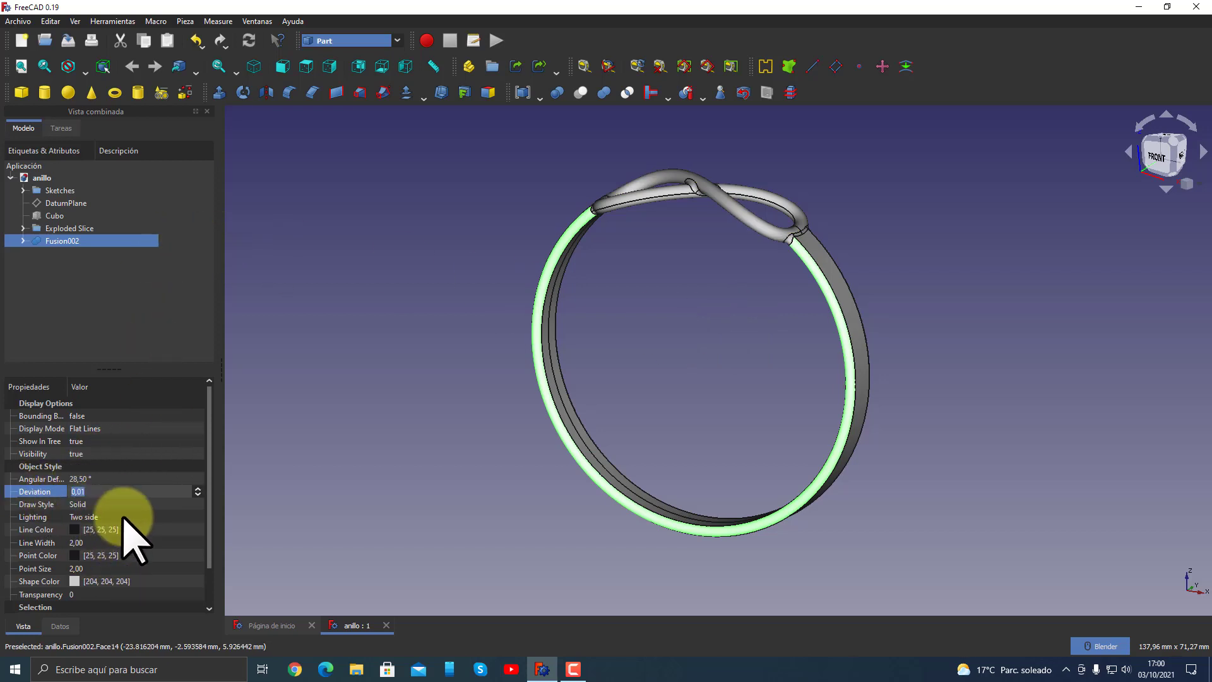
click(384, 415)
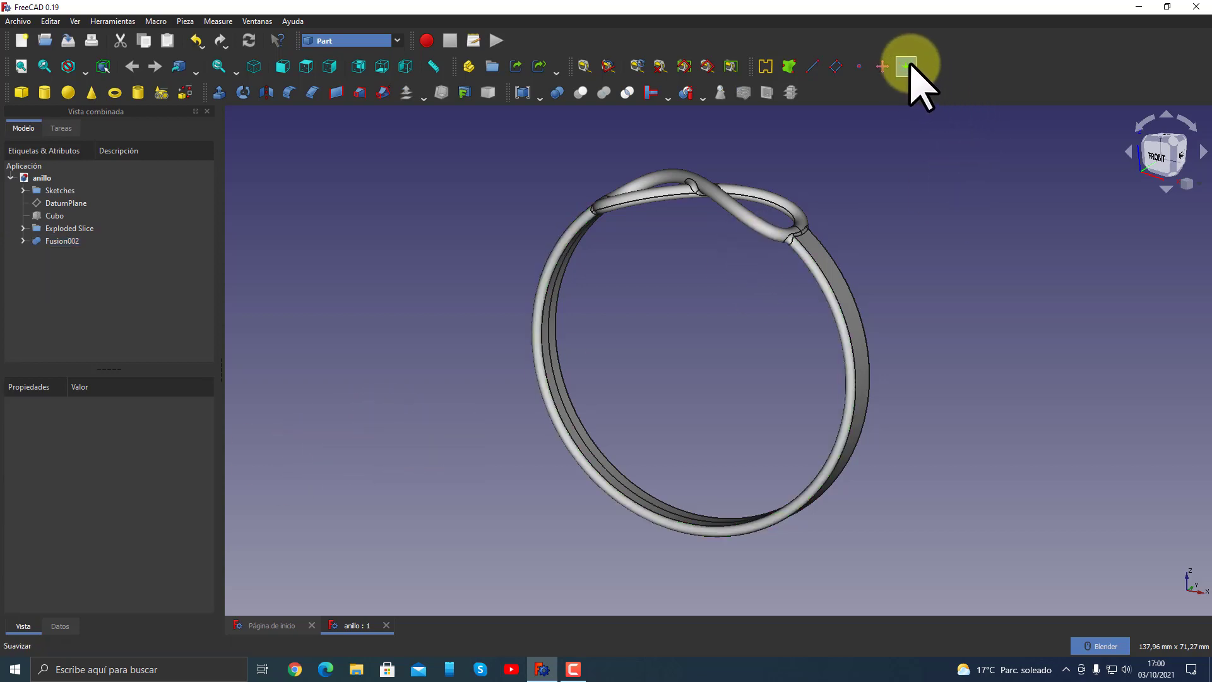
- Open the Suavizar macro for editing and select its two code lines
click(473, 40)
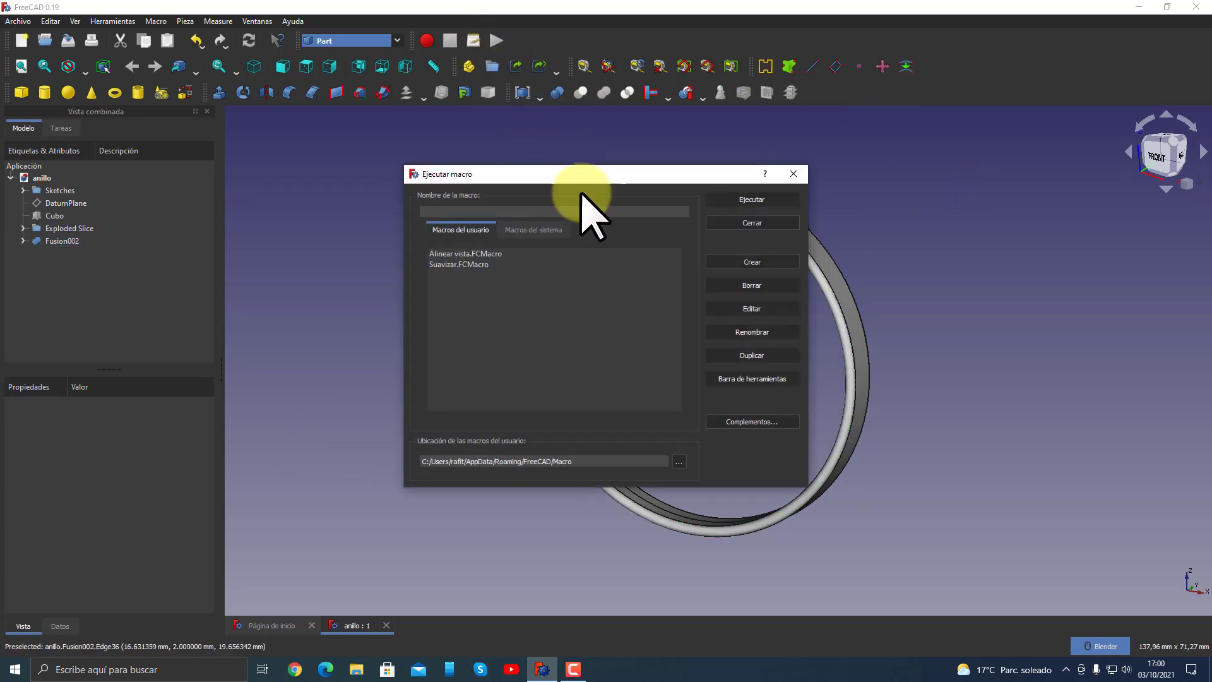
click(455, 264)
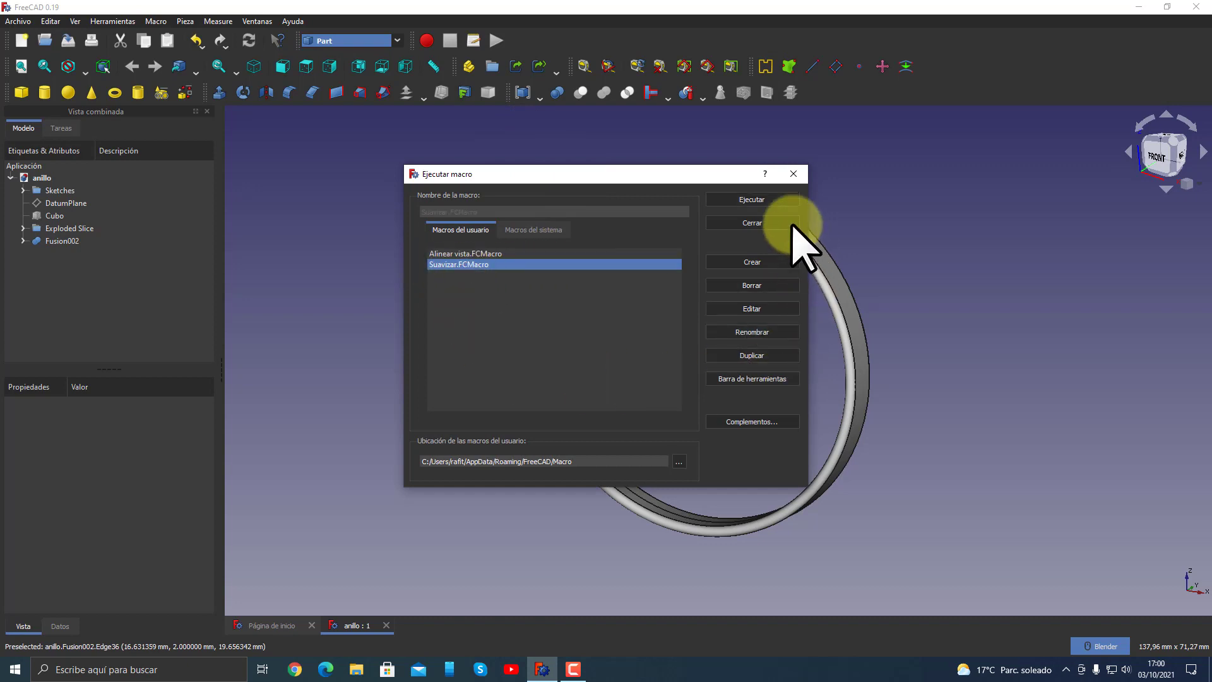
click(762, 308)
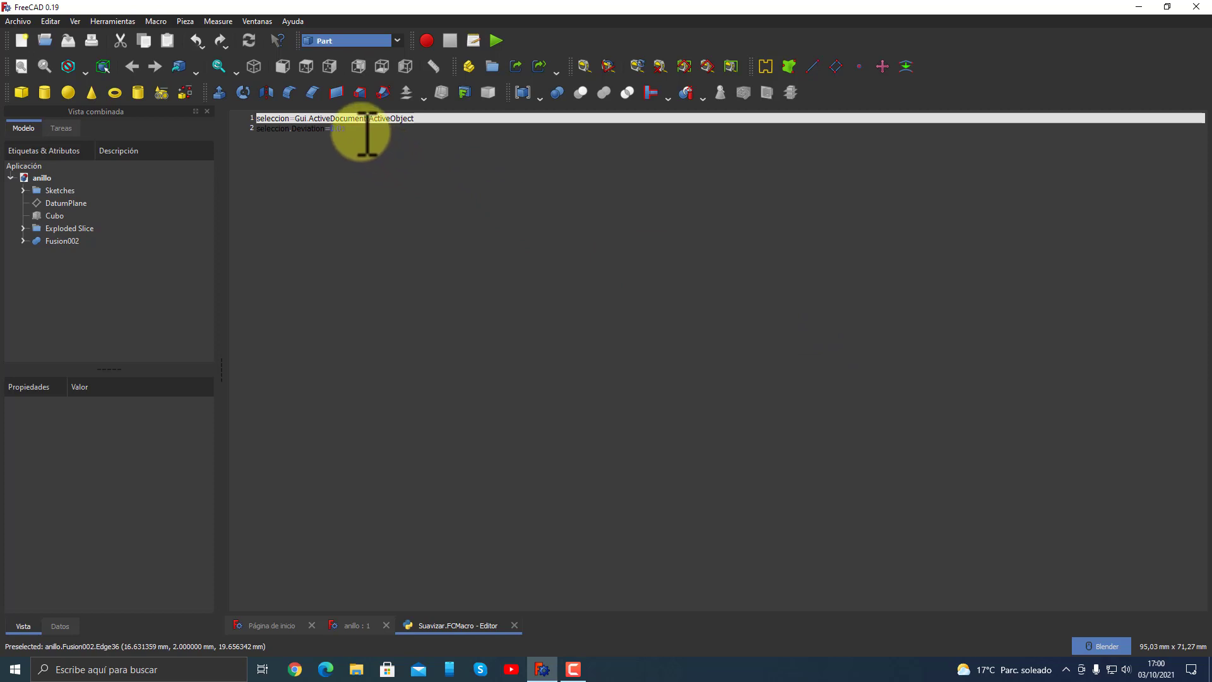
drag(366, 135, 248, 114)
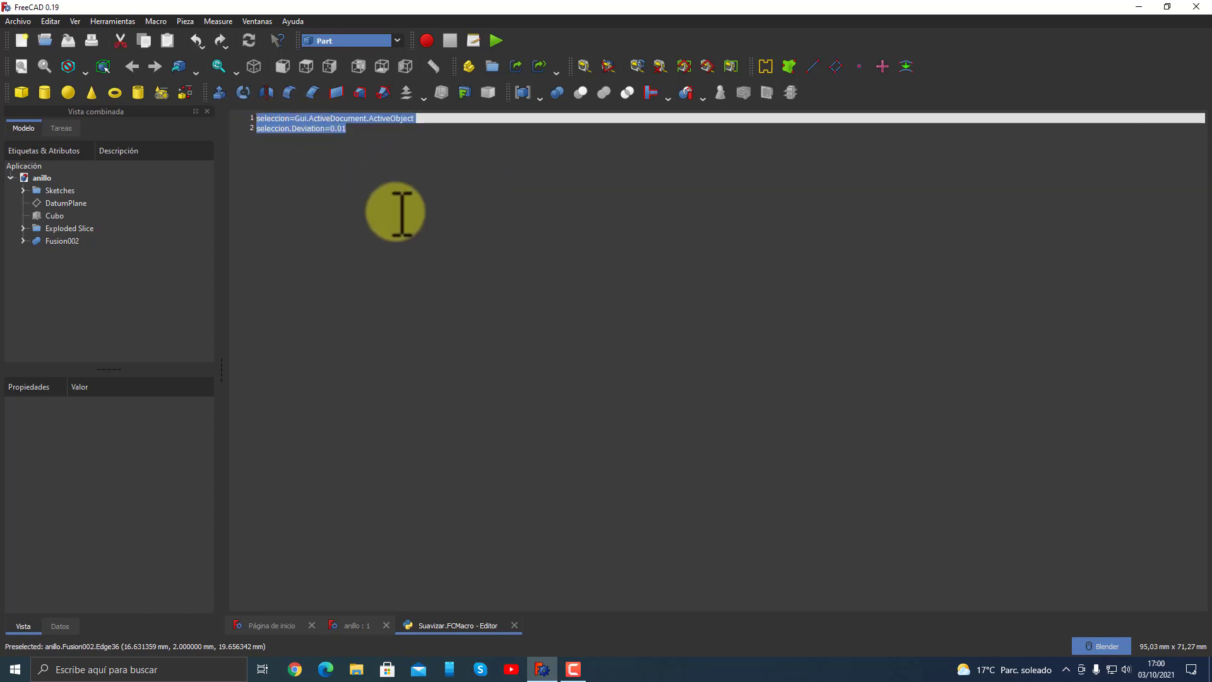
click(358, 143)
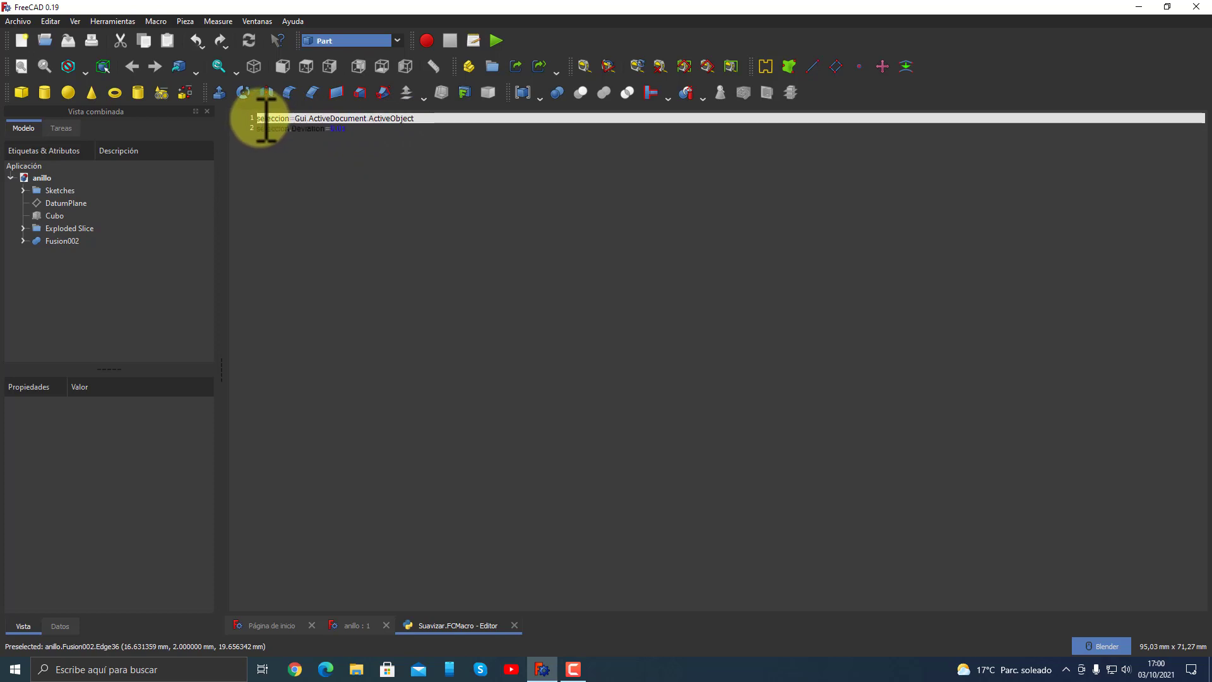
drag(263, 120, 359, 135)
click(360, 164)
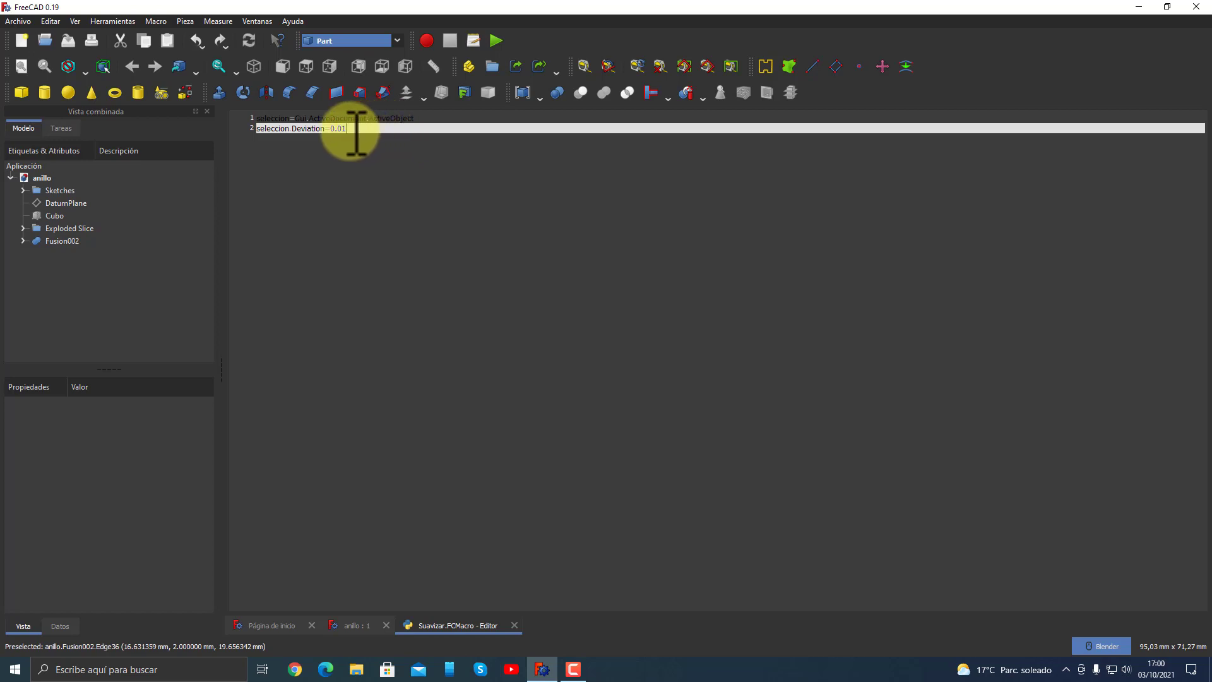
drag(257, 118, 363, 133)
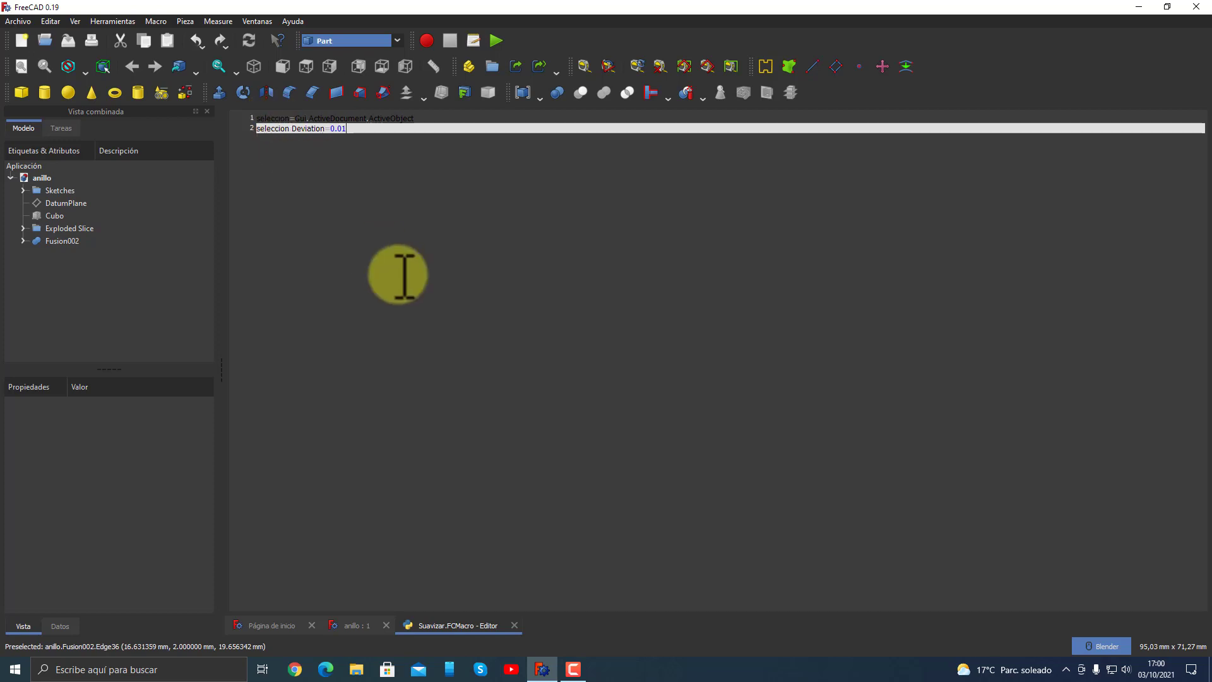
- Check the macro's seleccion, Deviation and 0.01 terms, then close the editor
click(278, 120)
double_click(278, 119)
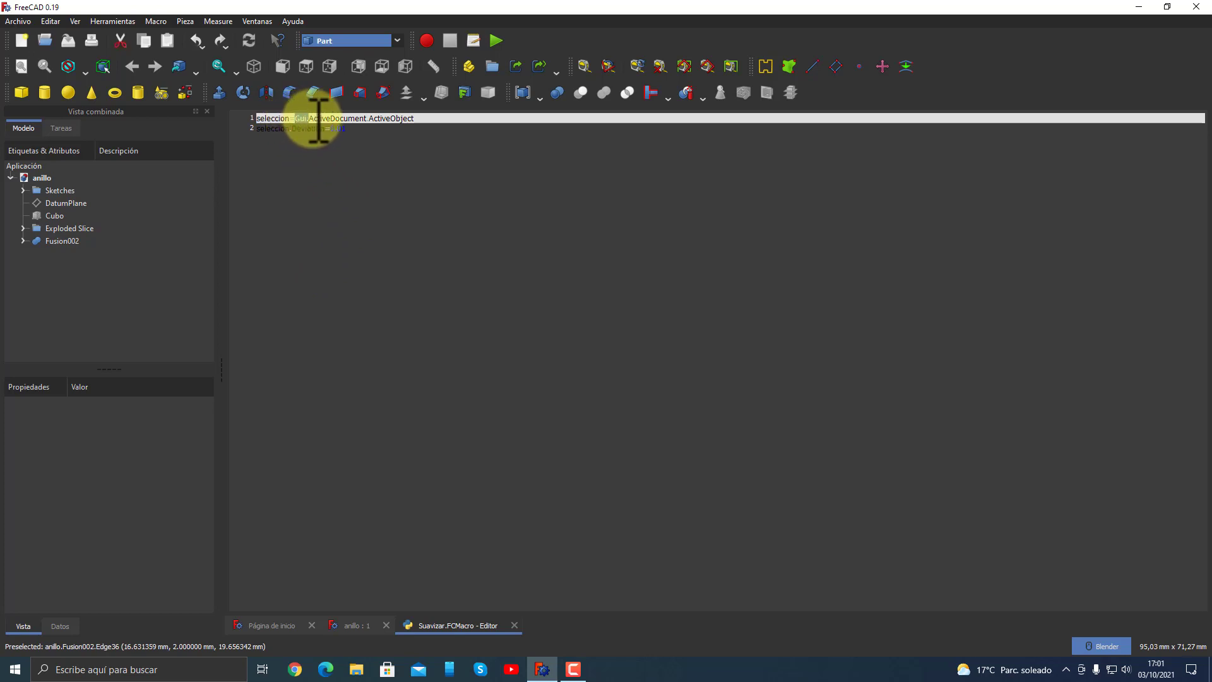
drag(319, 120, 417, 120)
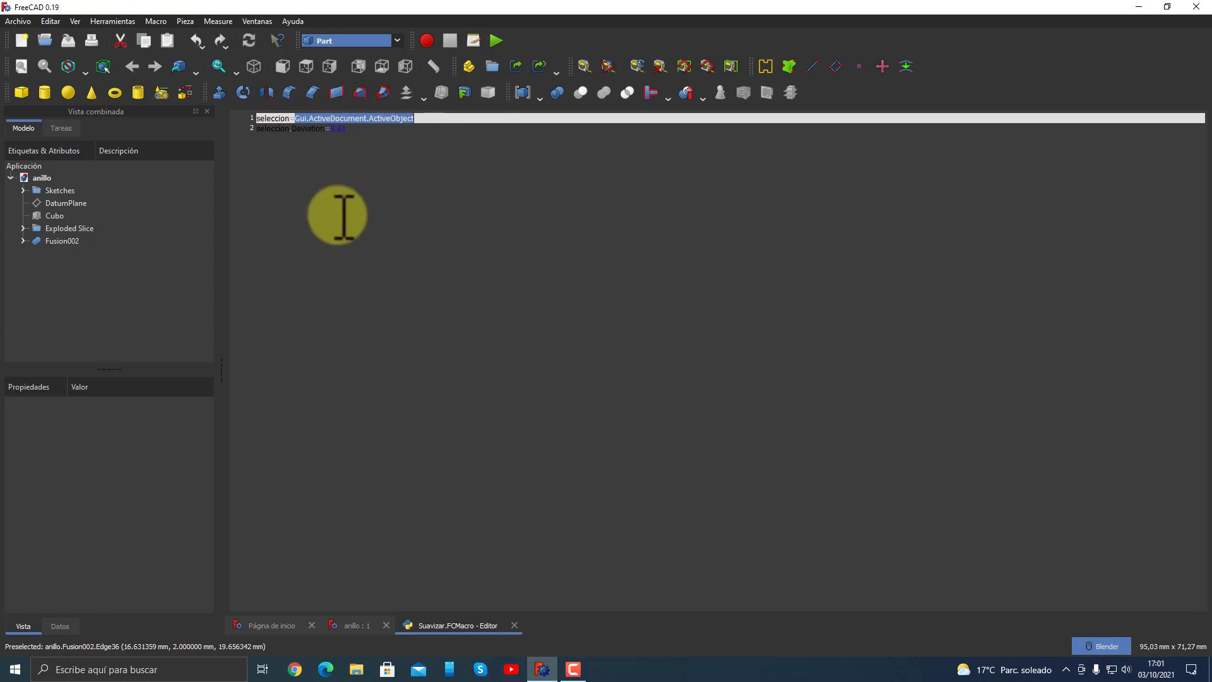
double_click(273, 128)
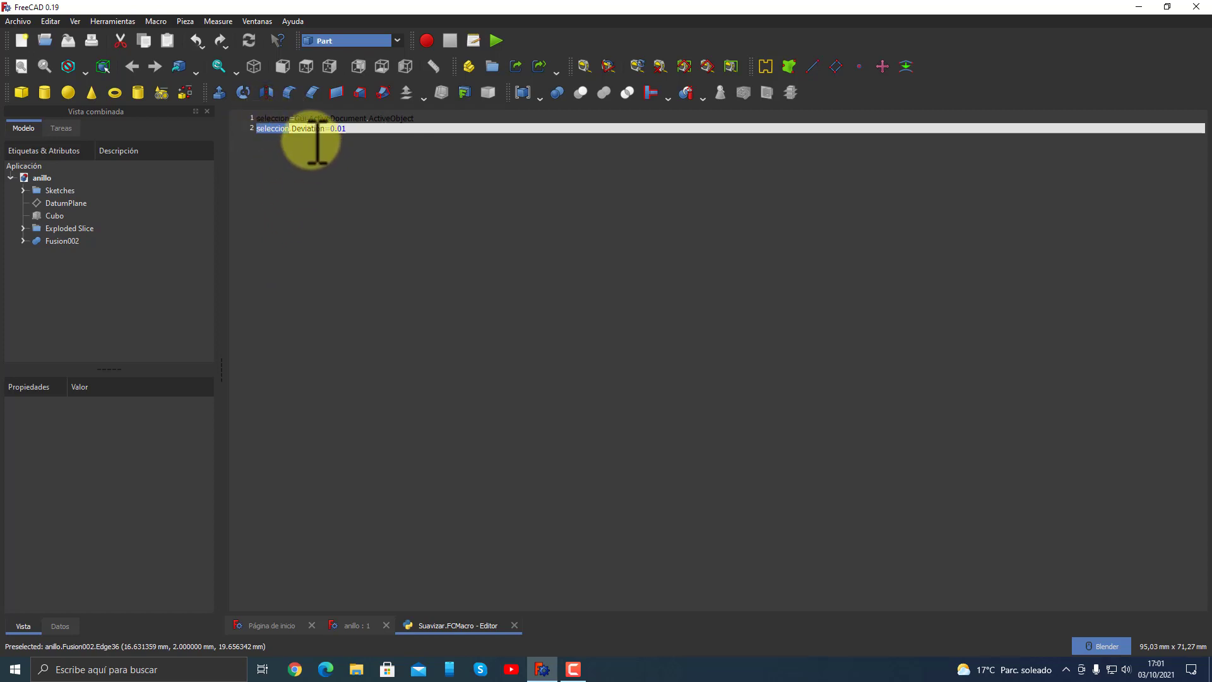
double_click(313, 128)
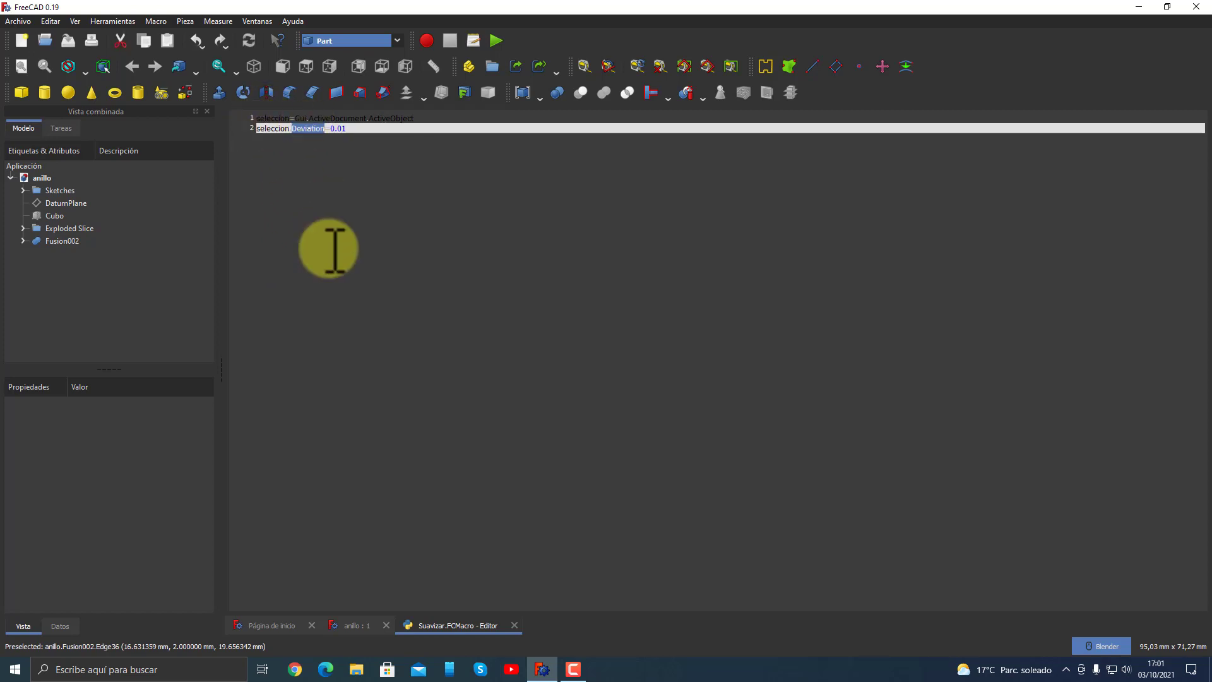
double_click(340, 130)
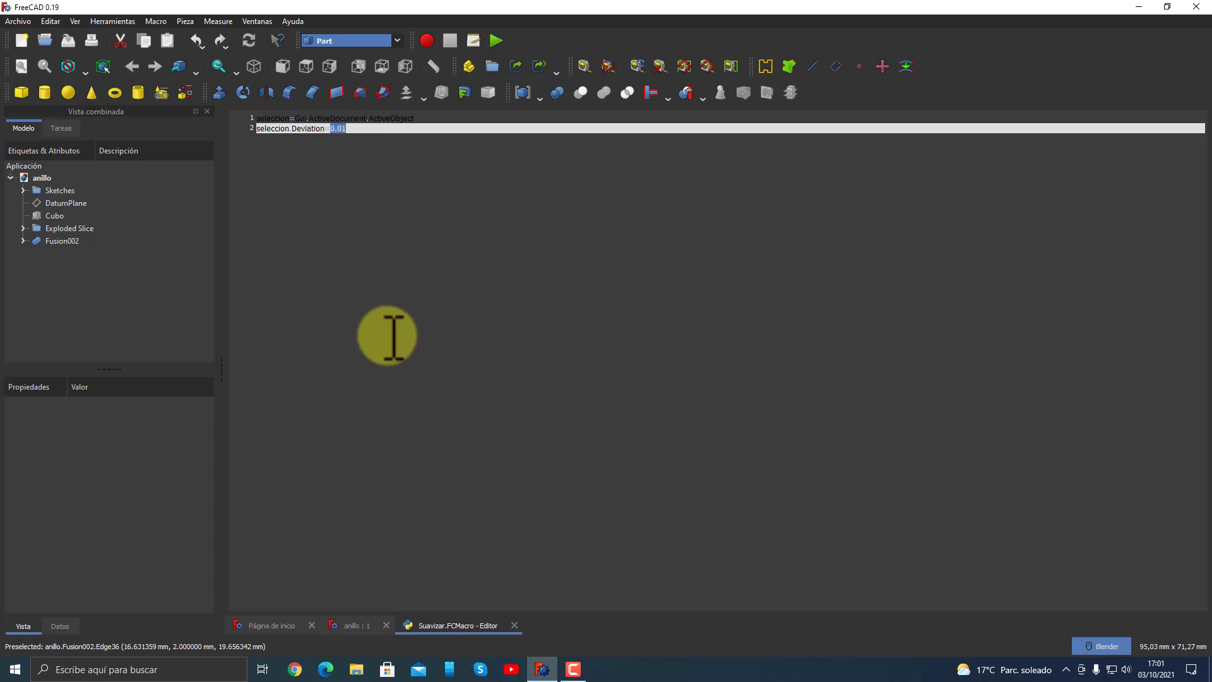
click(515, 625)
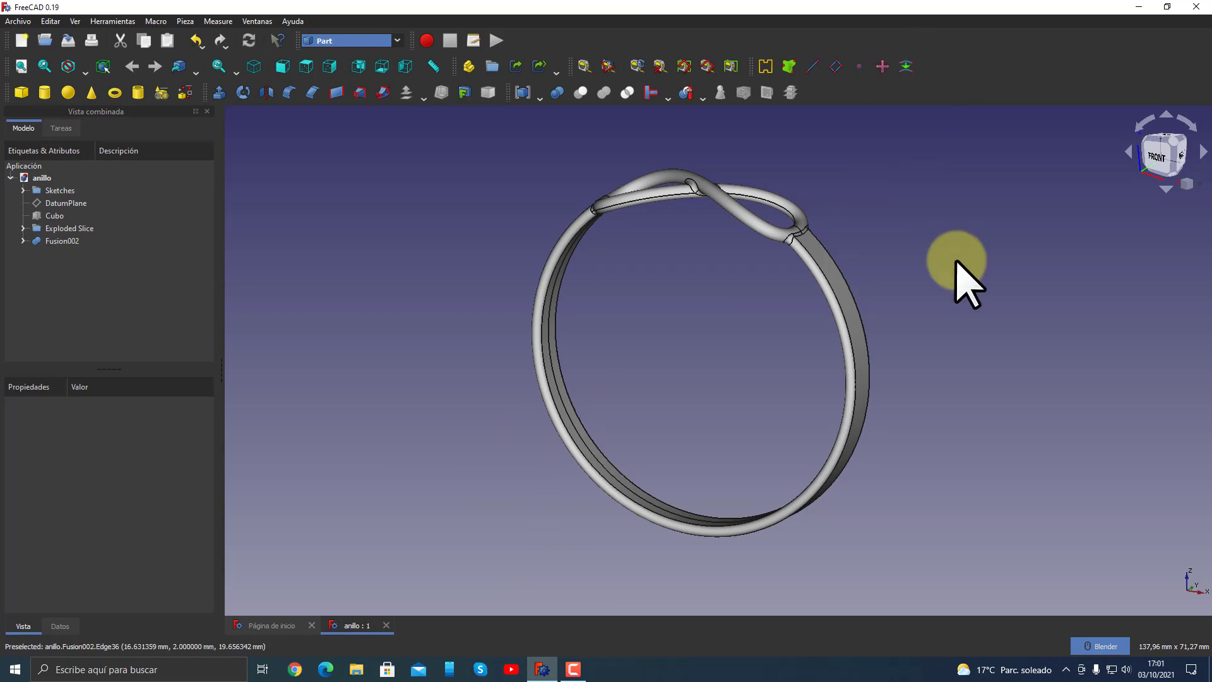
middle_drag(955, 260, 951, 351)
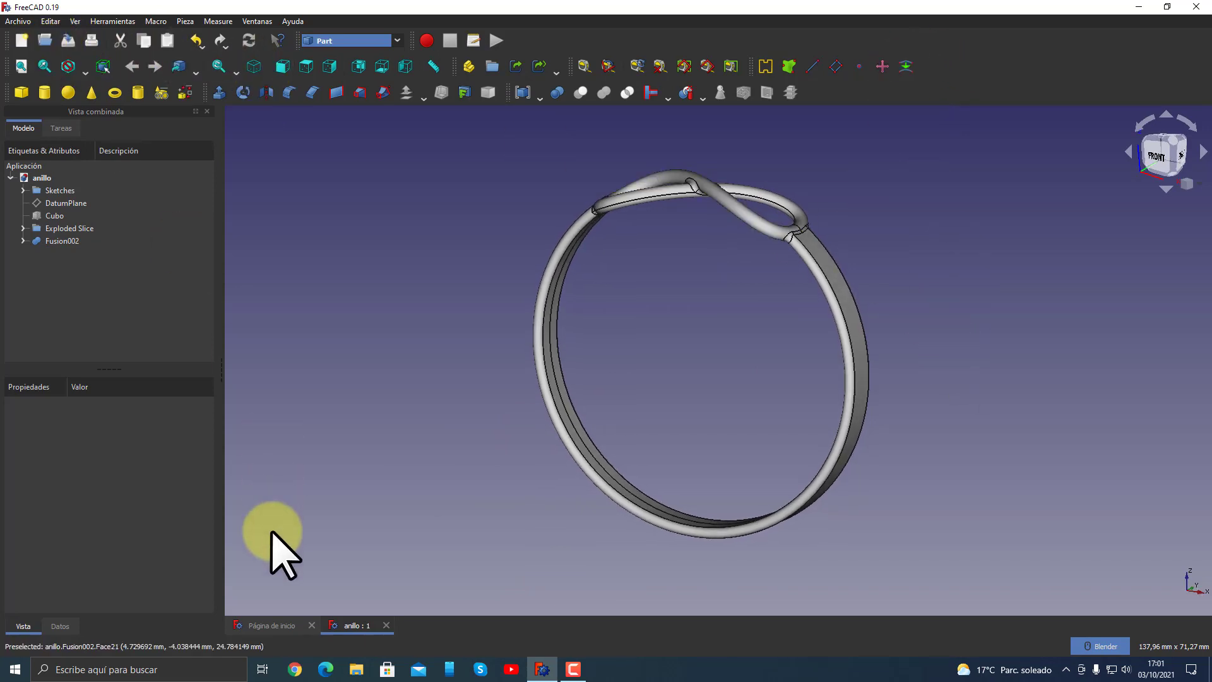
click(278, 623)
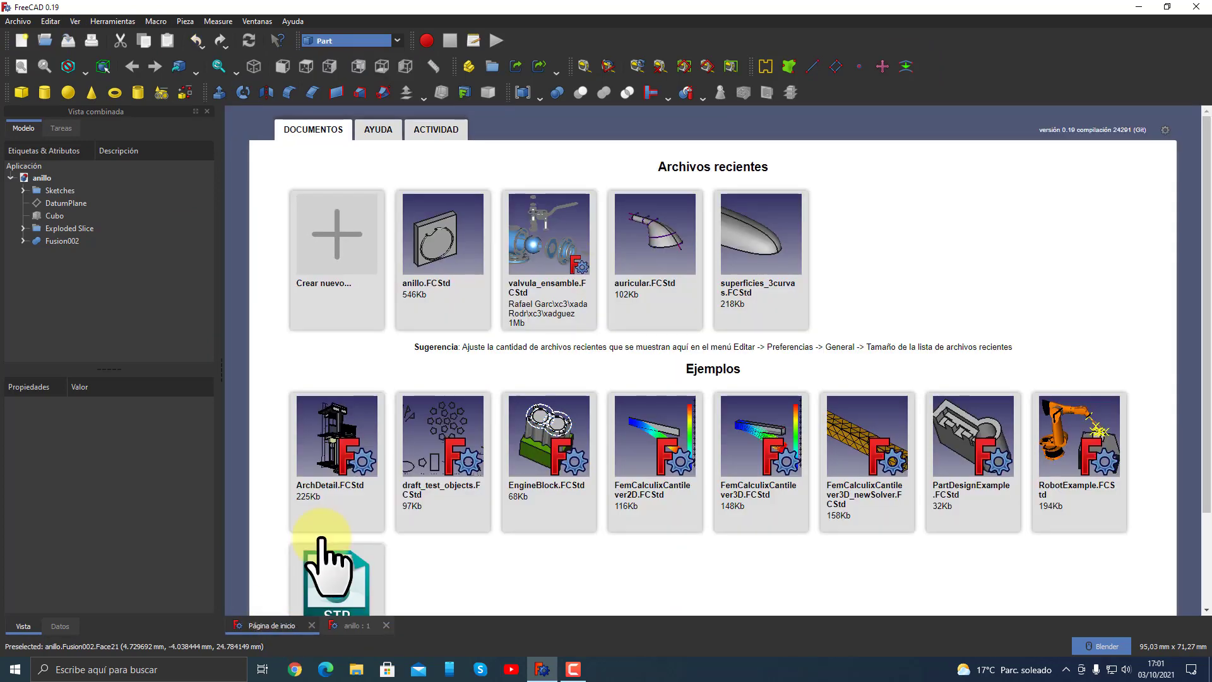
click(655, 265)
scroll(108, 324, down, 5)
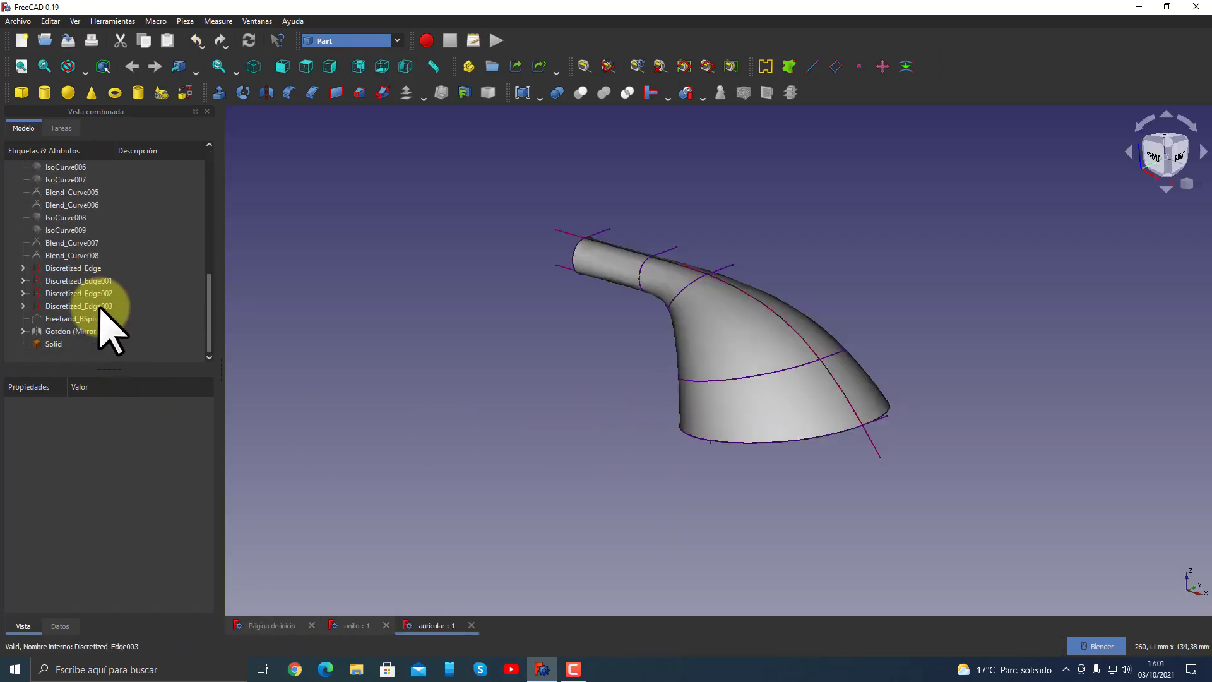
click(50, 344)
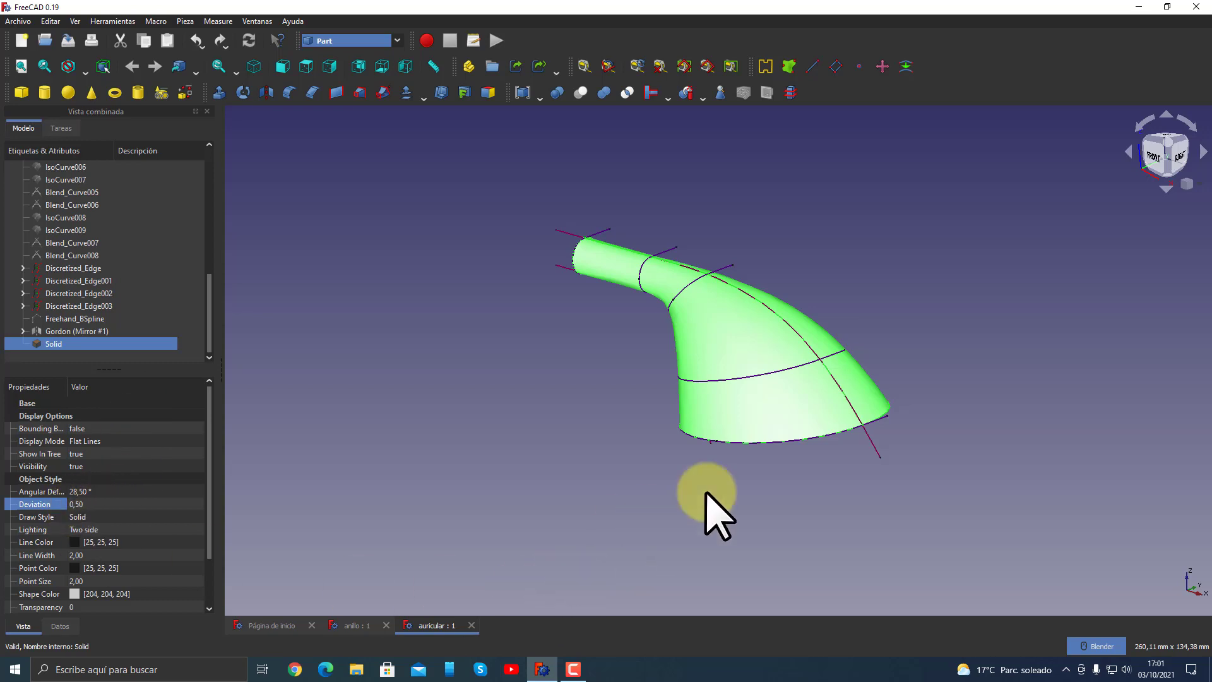
mouse_move(939, 520)
middle_down()
mouse_move(1010, 480)
mouse_move(977, 482)
mouse_move(1036, 474)
mouse_move(752, 493)
mouse_move(789, 510)
middle_up()
click(1036, 473)
scroll(742, 341, up, 2)
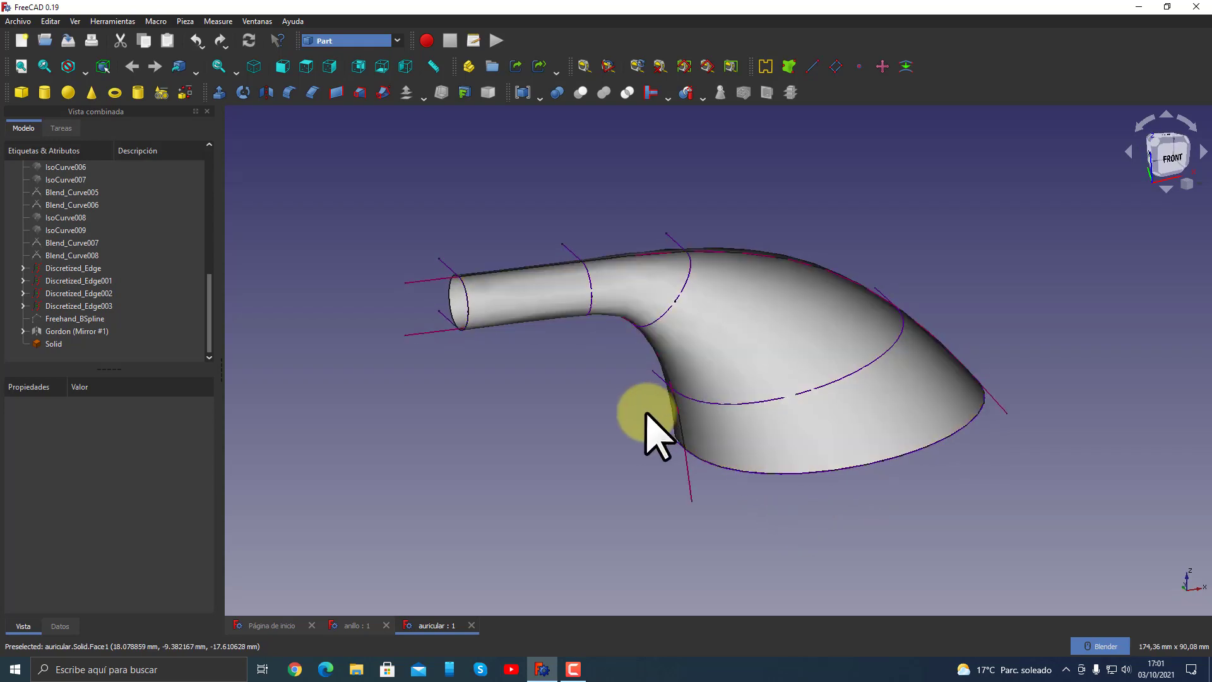
mouse_move(661, 292)
middle_down()
mouse_move(988, 541)
mouse_move(888, 522)
mouse_move(787, 530)
mouse_move(798, 503)
middle_up()
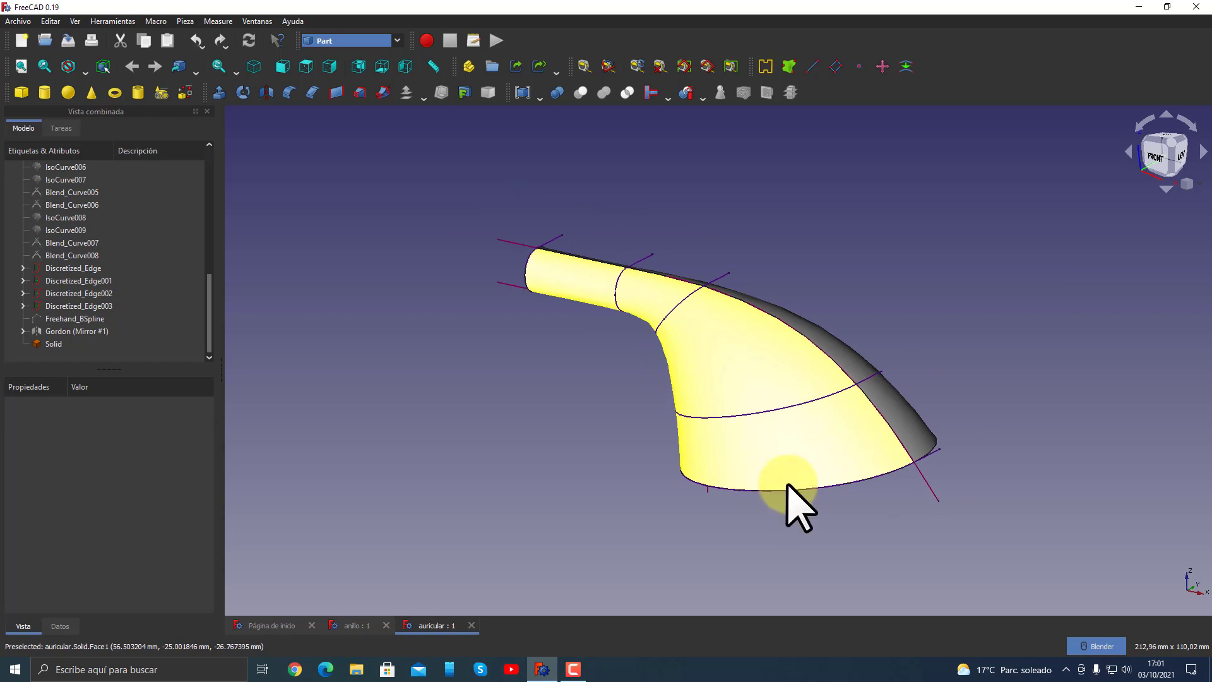
click(50, 344)
click(905, 67)
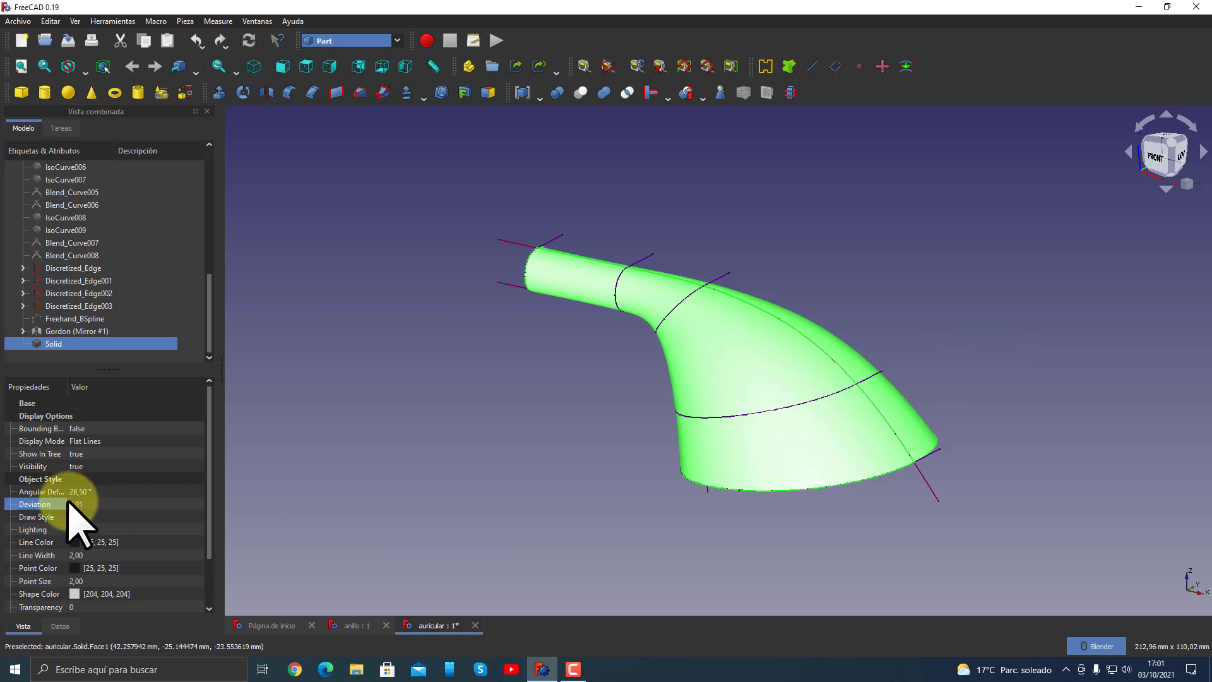
click(527, 486)
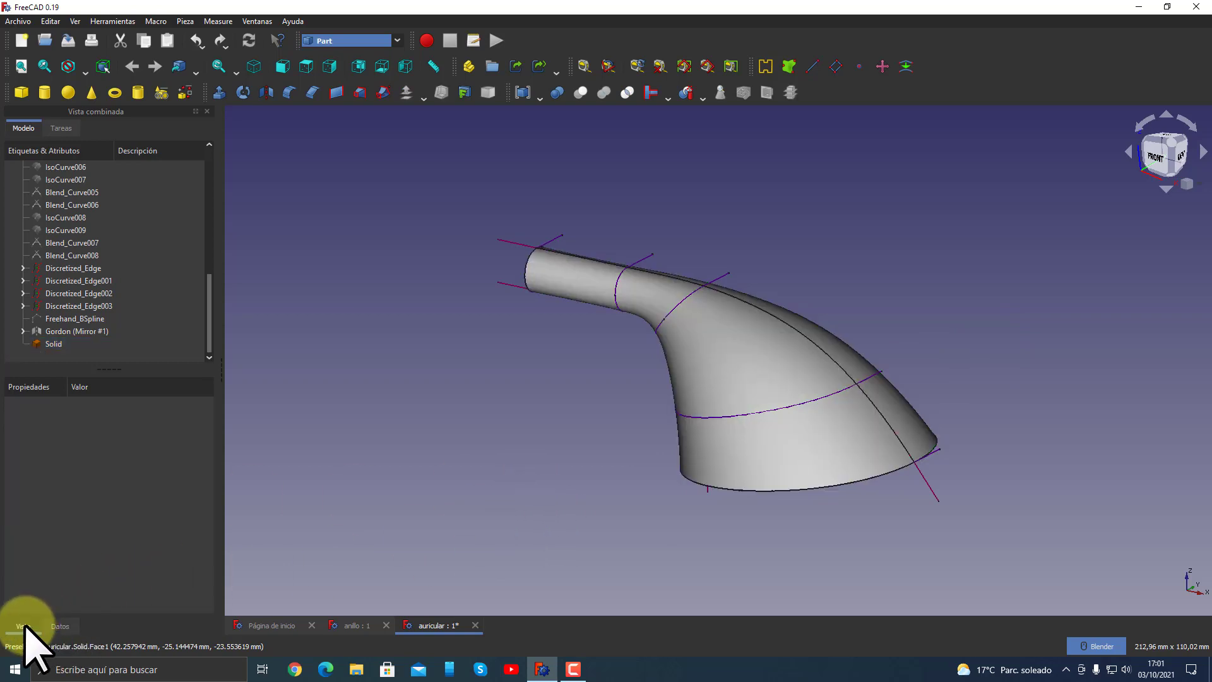
mouse_move(461, 505)
middle_down()
mouse_move(688, 481)
mouse_move(703, 383)
mouse_move(560, 536)
mouse_move(449, 495)
middle_up()
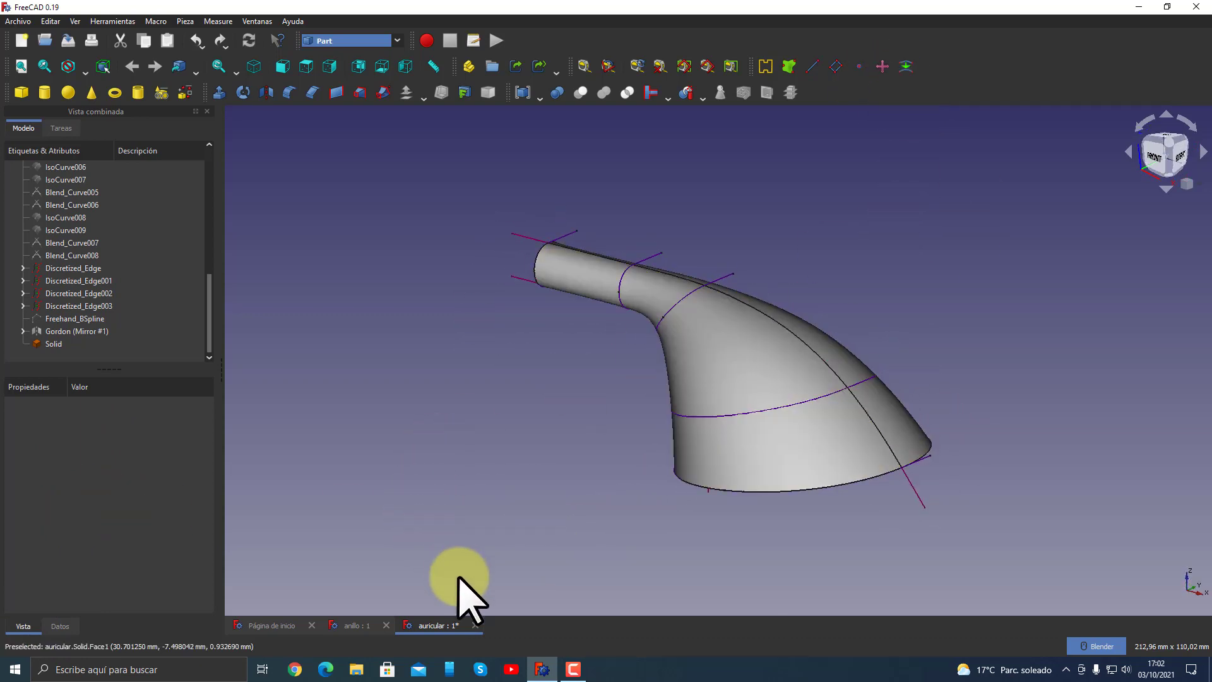
click(474, 625)
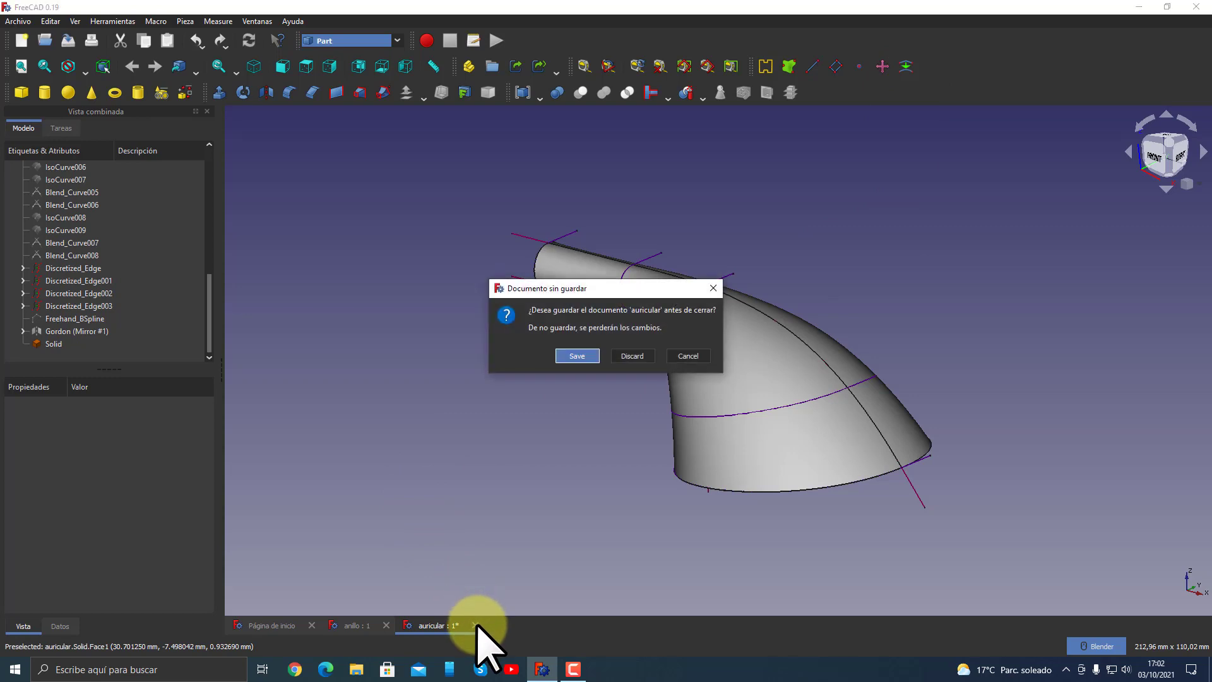
click(639, 354)
middle_drag(740, 351, 725, 358)
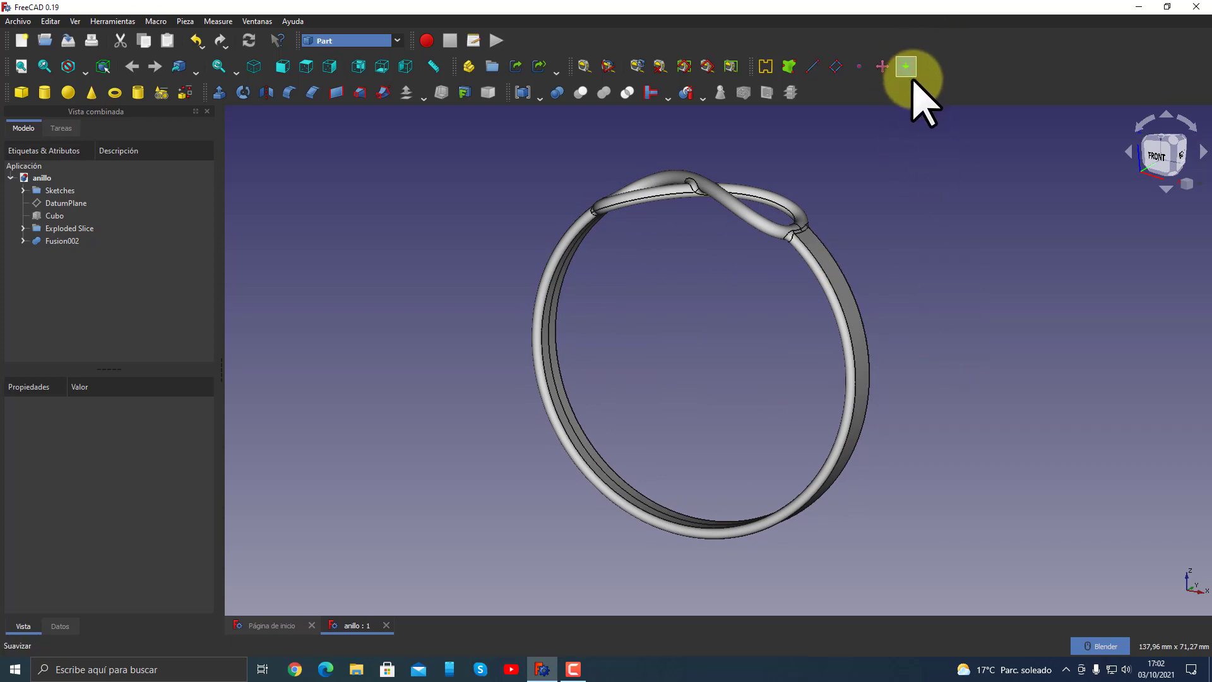
- Orbit the ring and create the new empty document Sin nombre1
middle_drag(668, 379, 690, 384)
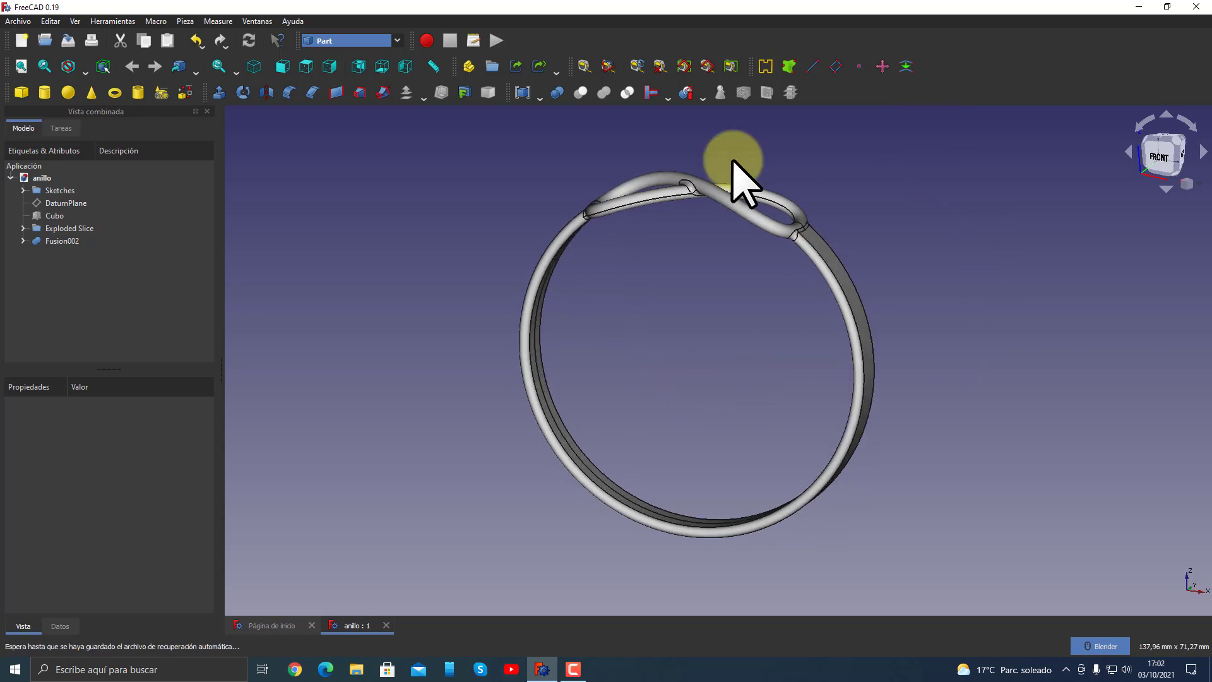
click(21, 40)
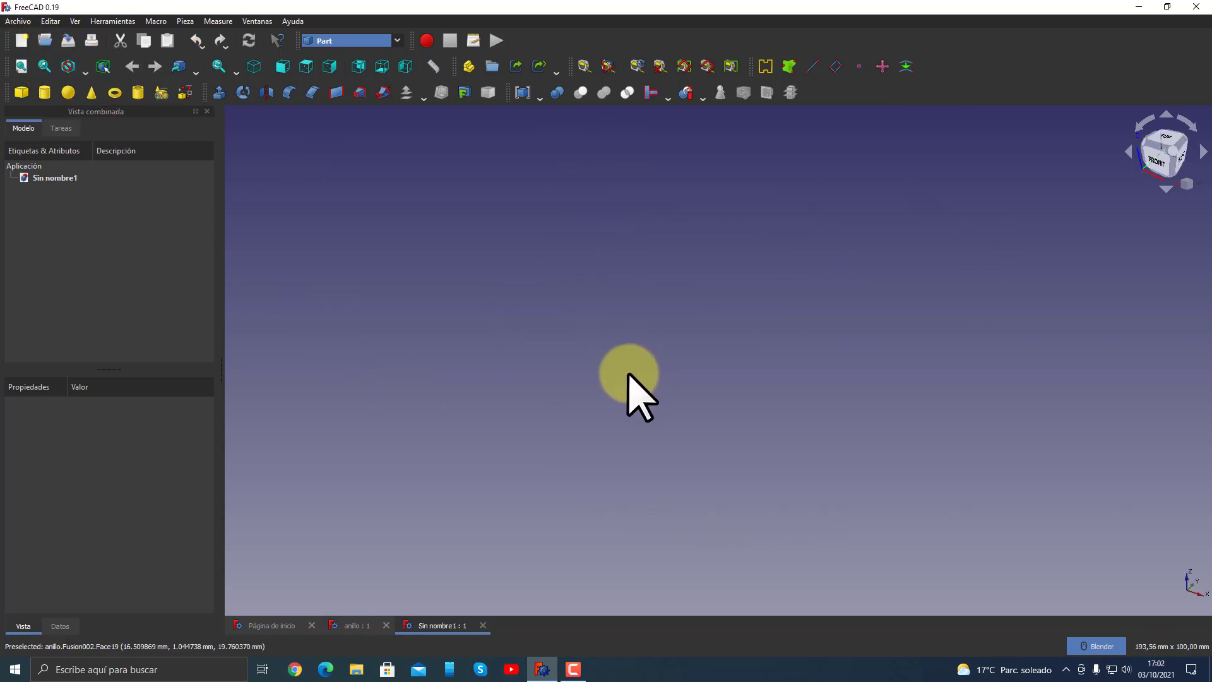
click(402, 43)
- Add a new group to the document and rename it Sketches
click(531, 202)
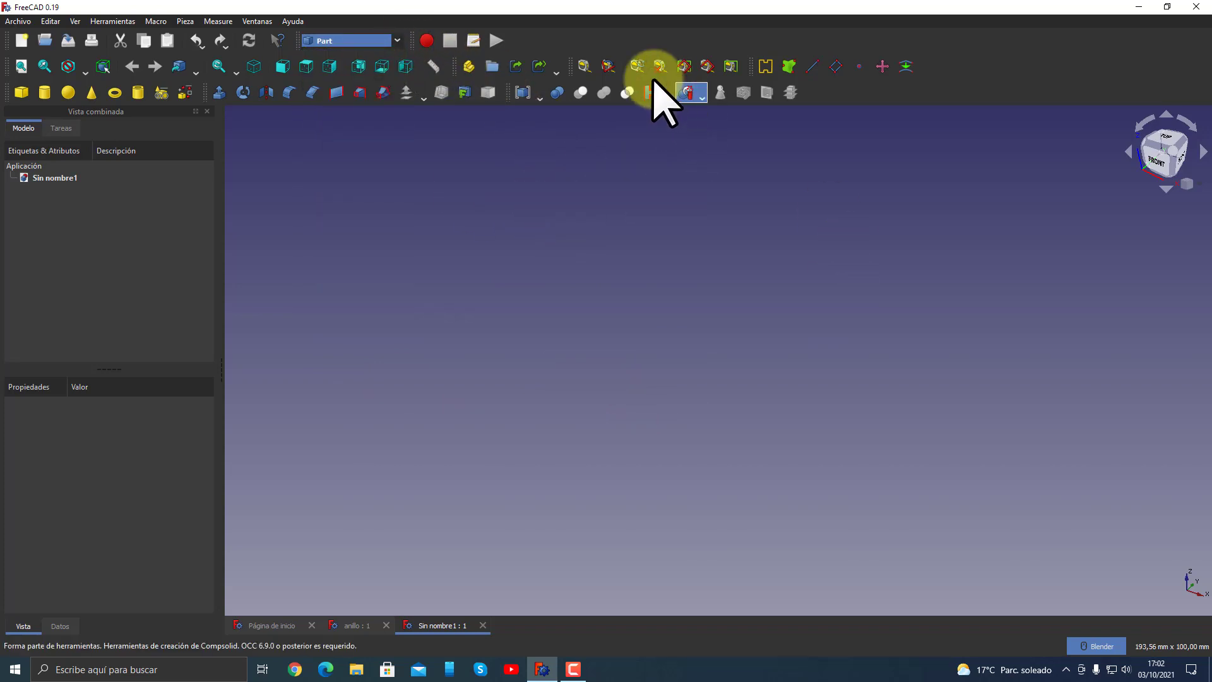
click(492, 65)
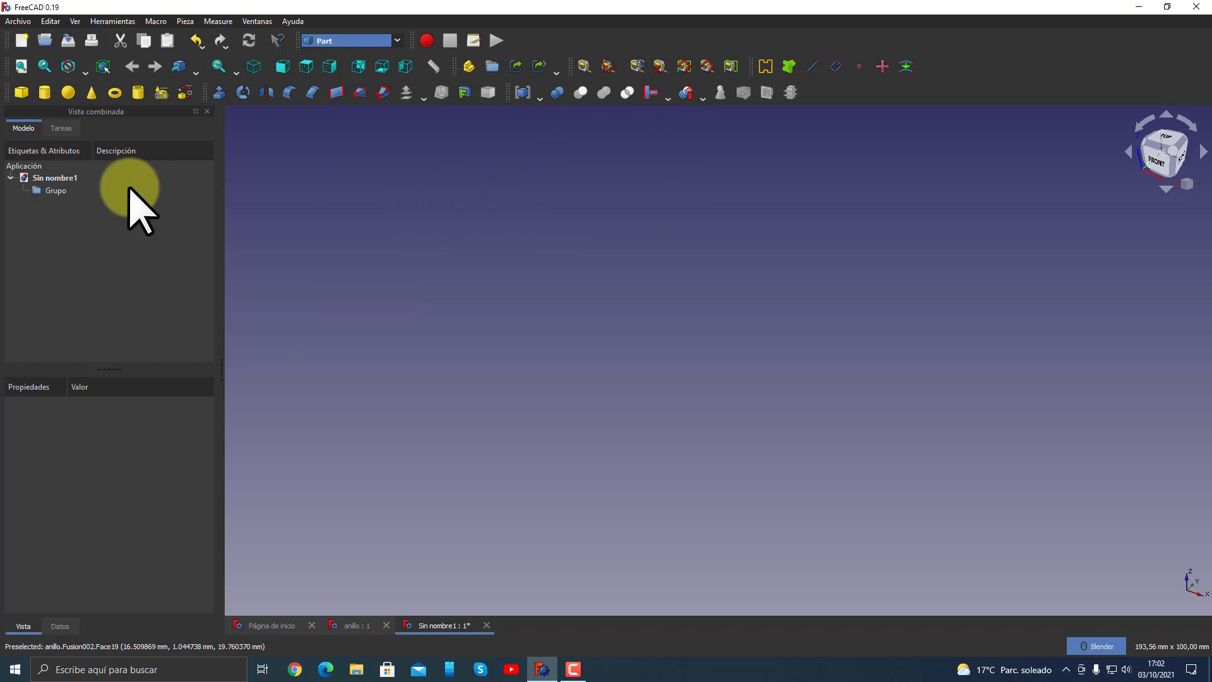
double_click(57, 190)
text(Sketches)
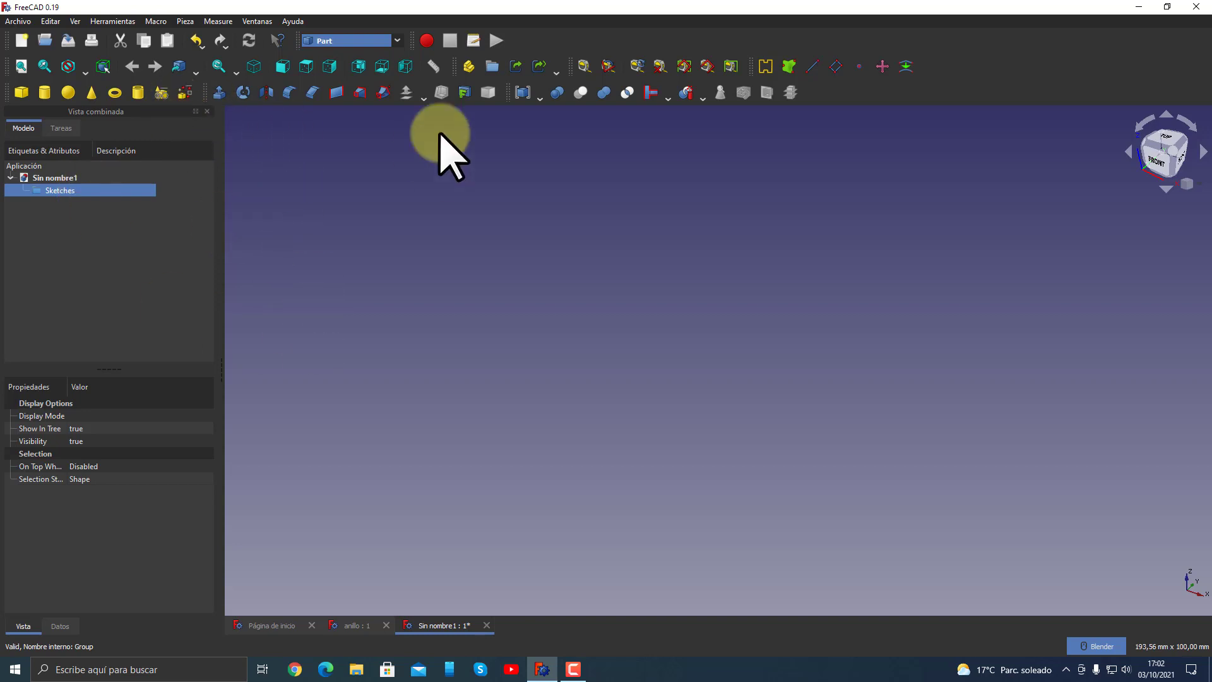
- In the Sketcher workbench, create a new sketch on the XZ plane
click(379, 41)
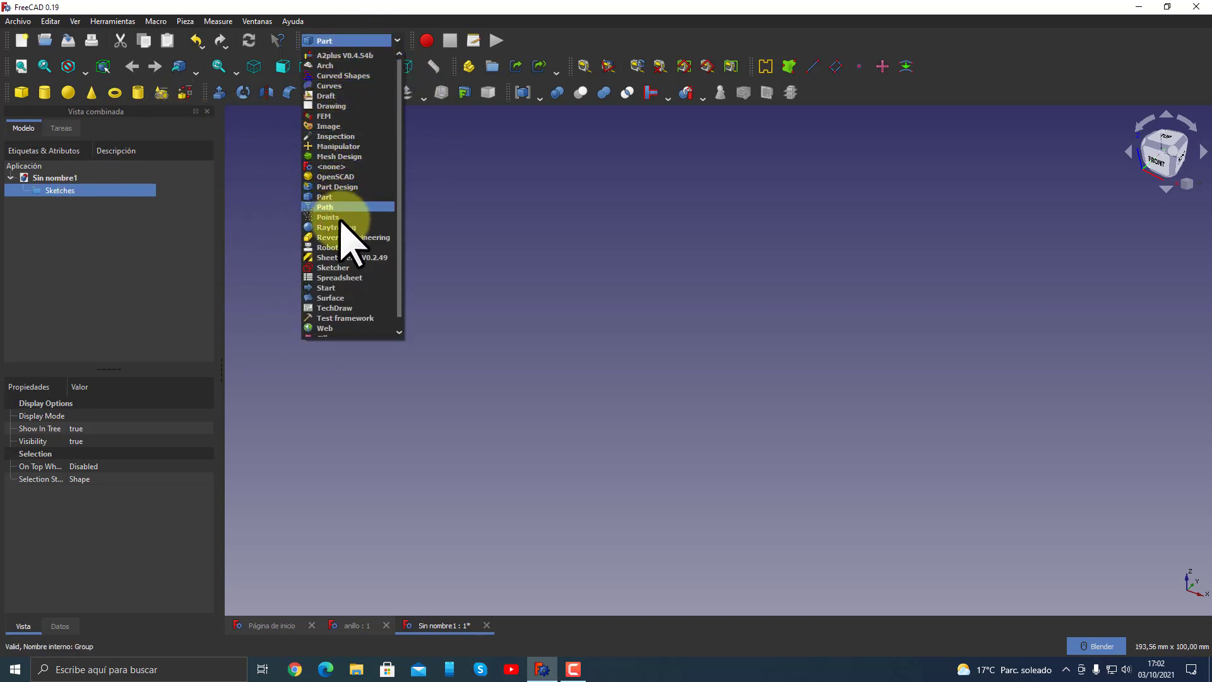
click(335, 267)
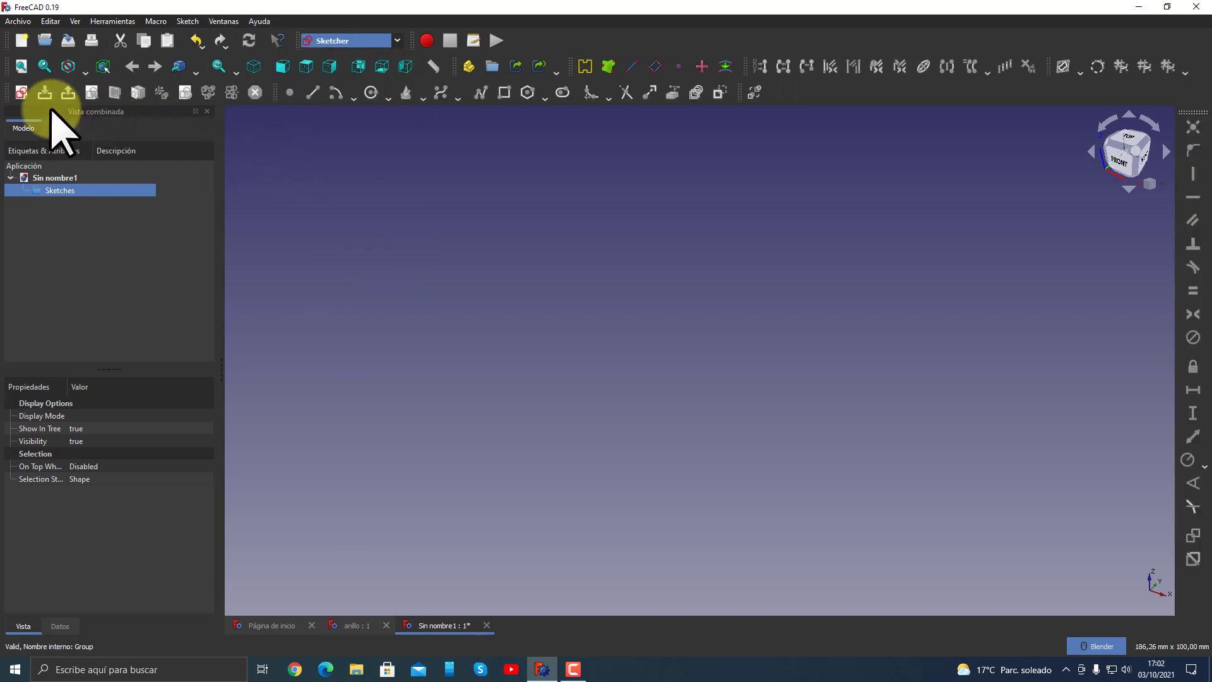
click(21, 92)
click(729, 352)
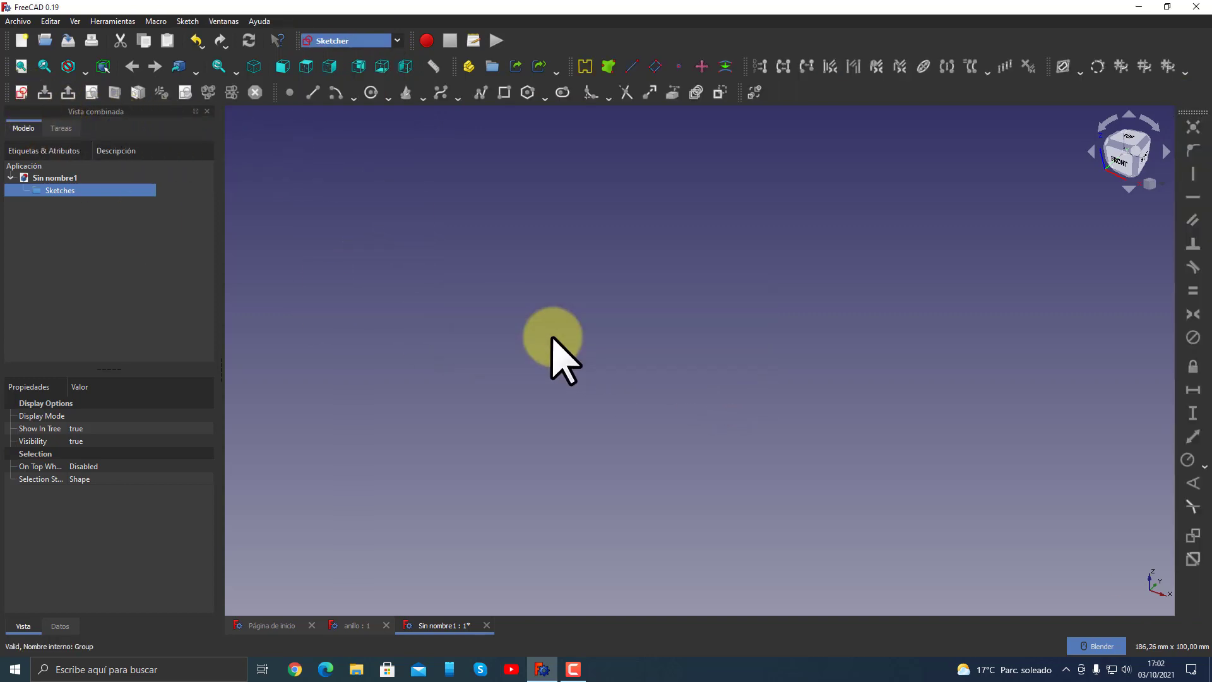
click(447, 197)
click(21, 92)
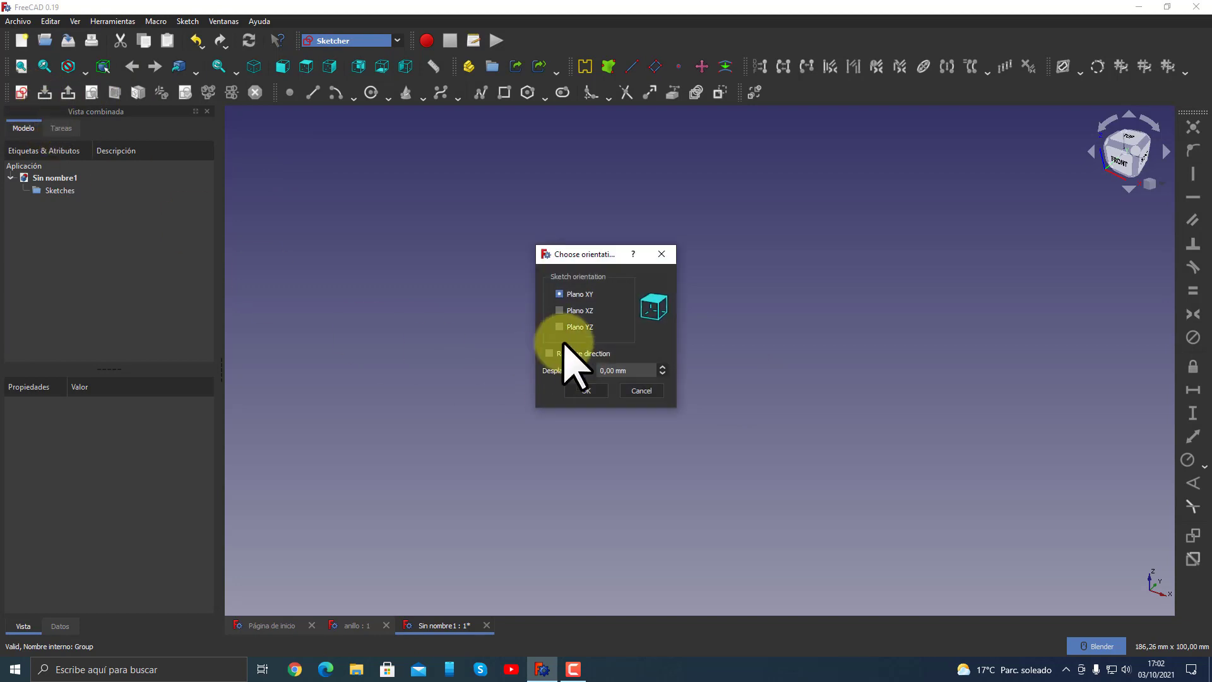
click(559, 310)
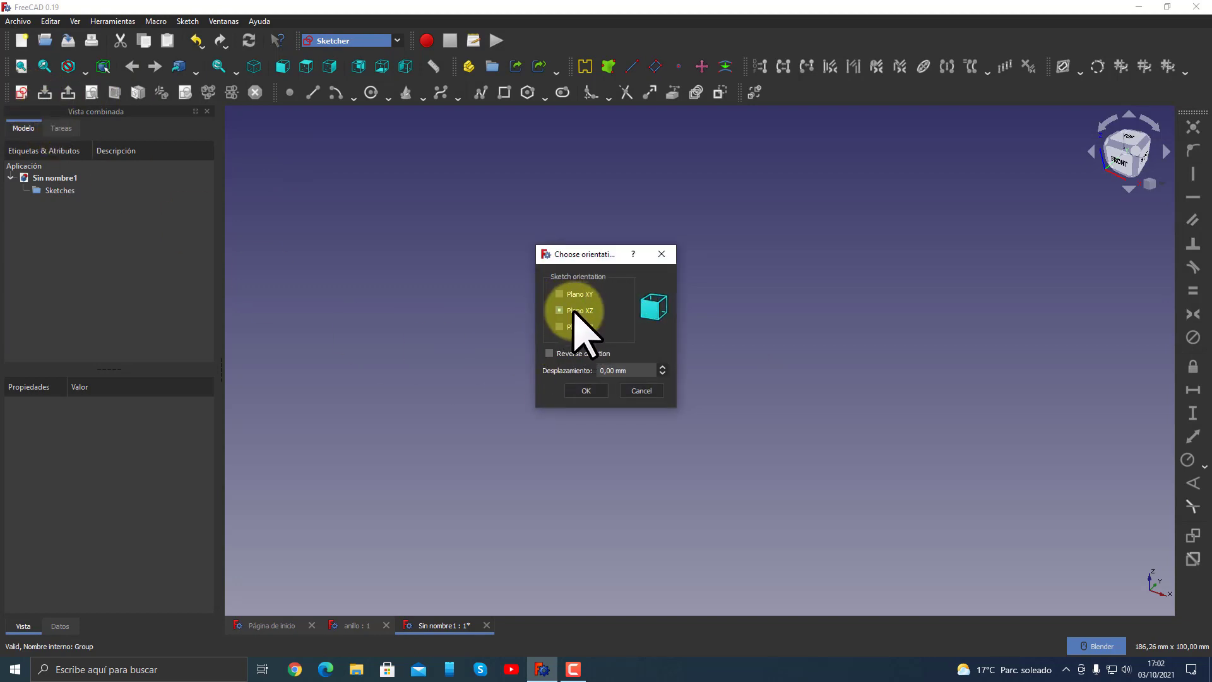
click(590, 392)
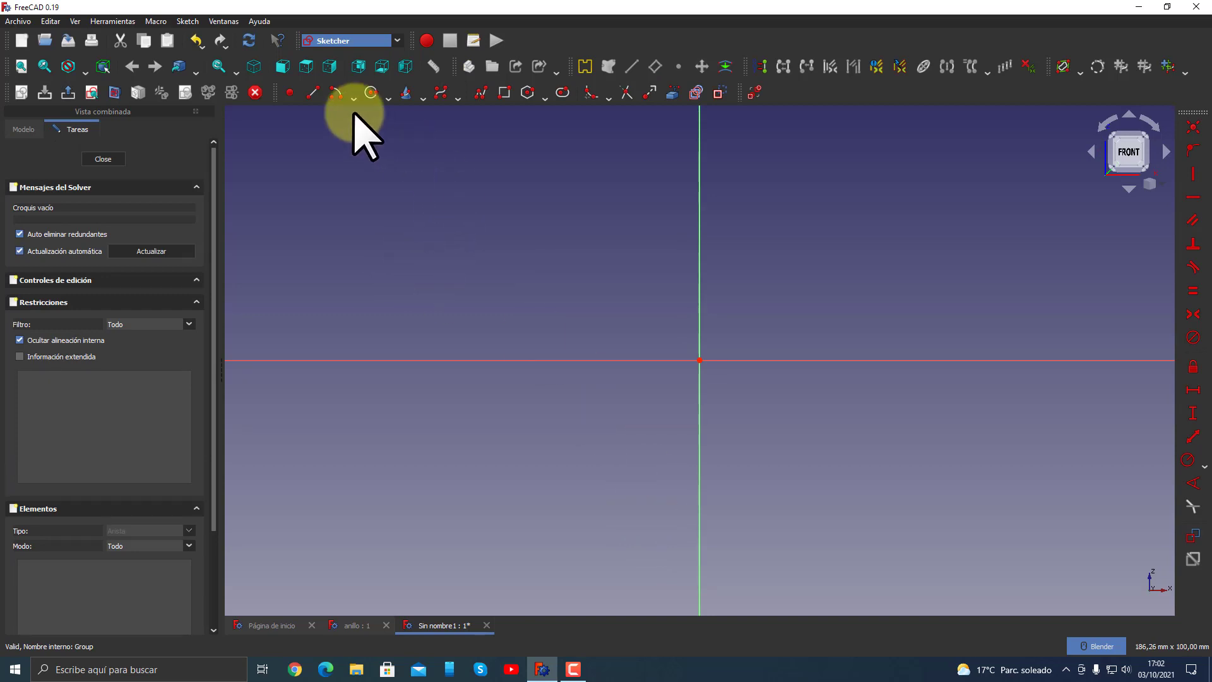
- Draw an origin-centred half-circle arc with its left endpoint on the horizontal axis
click(336, 92)
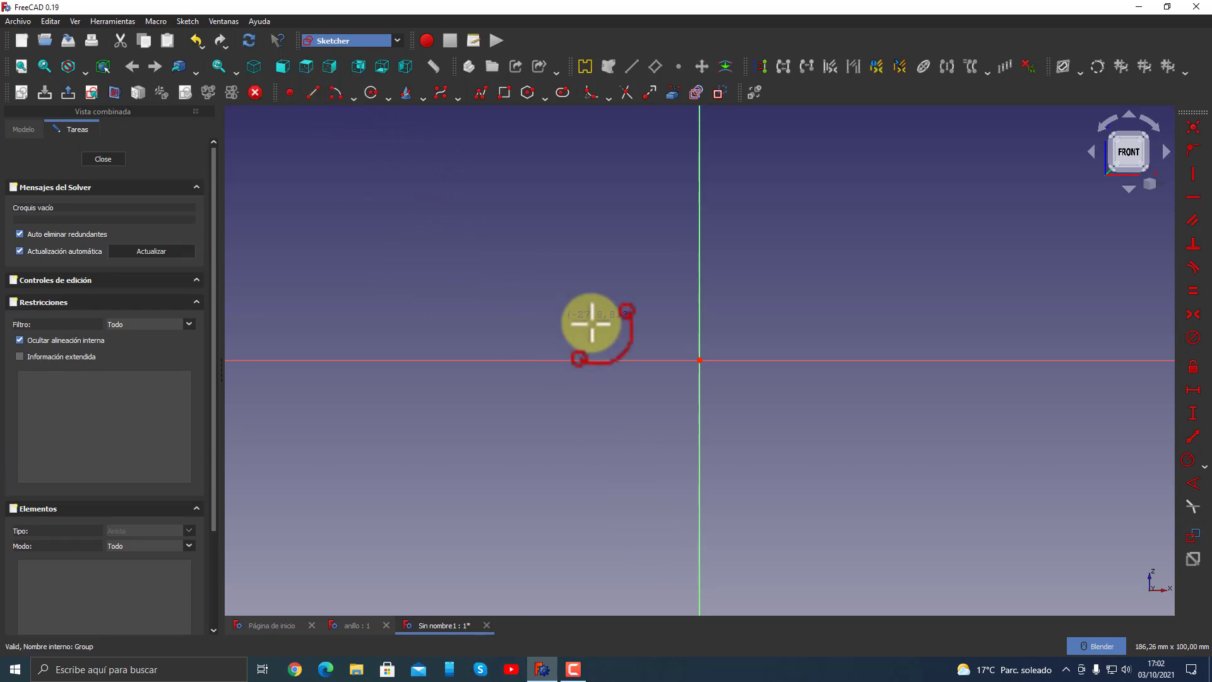
click(699, 360)
click(928, 360)
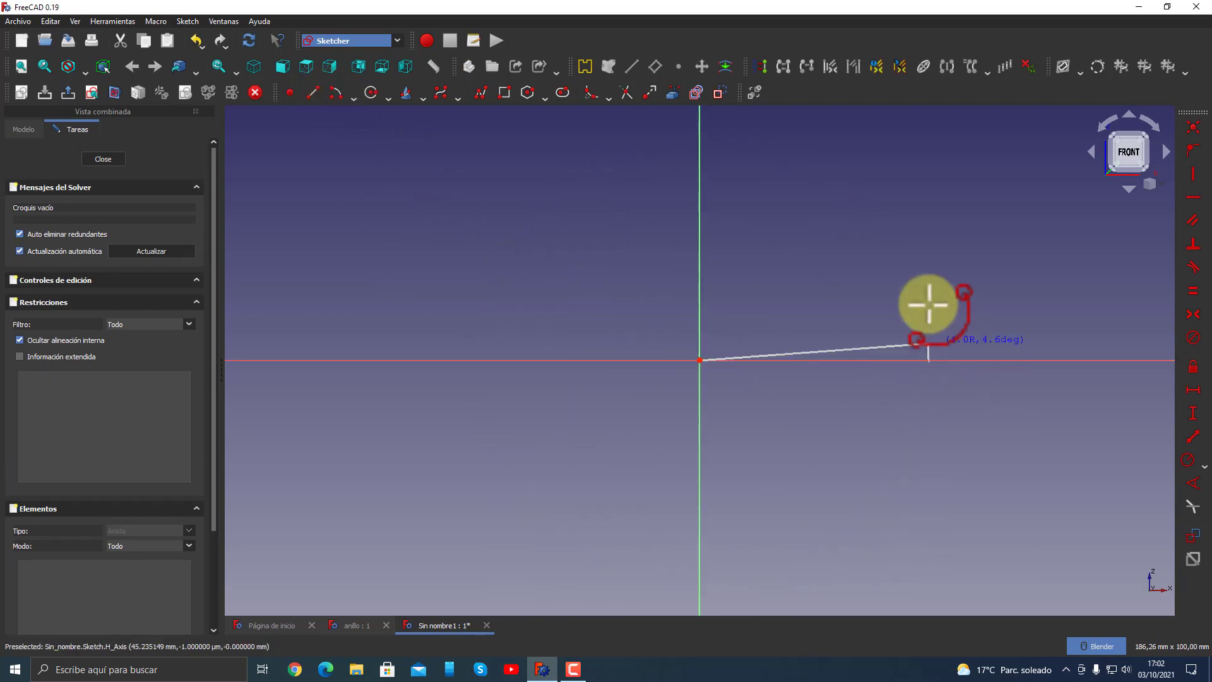
click(520, 360)
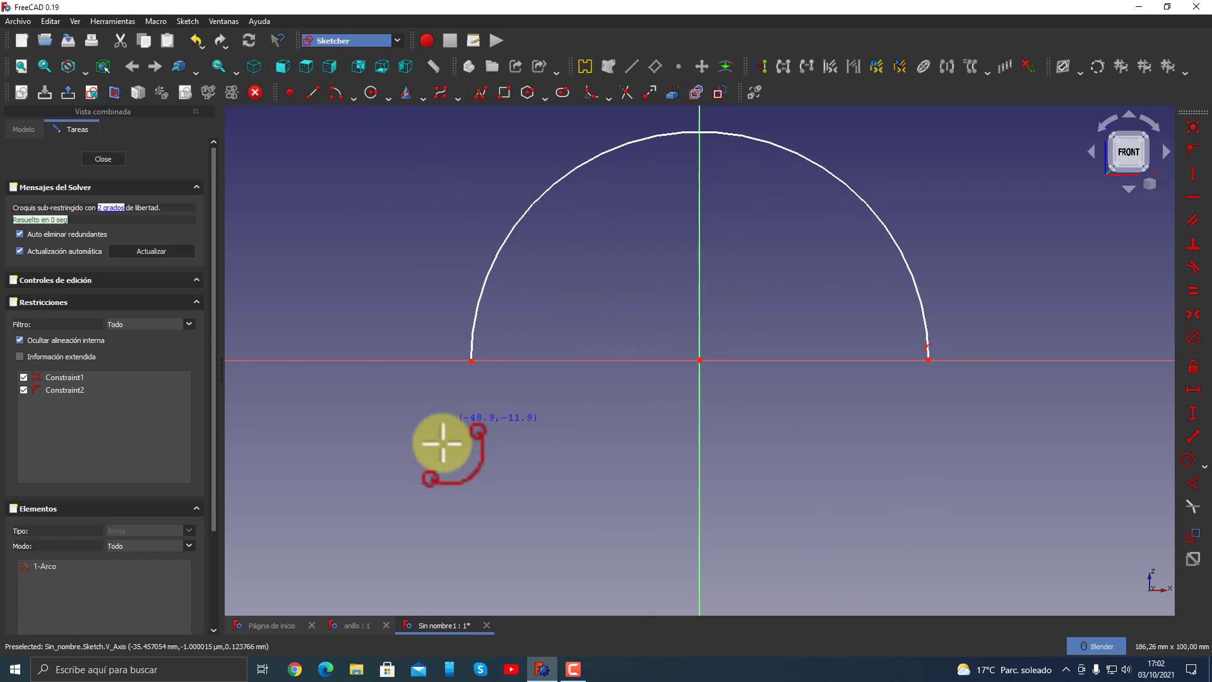
click(473, 340)
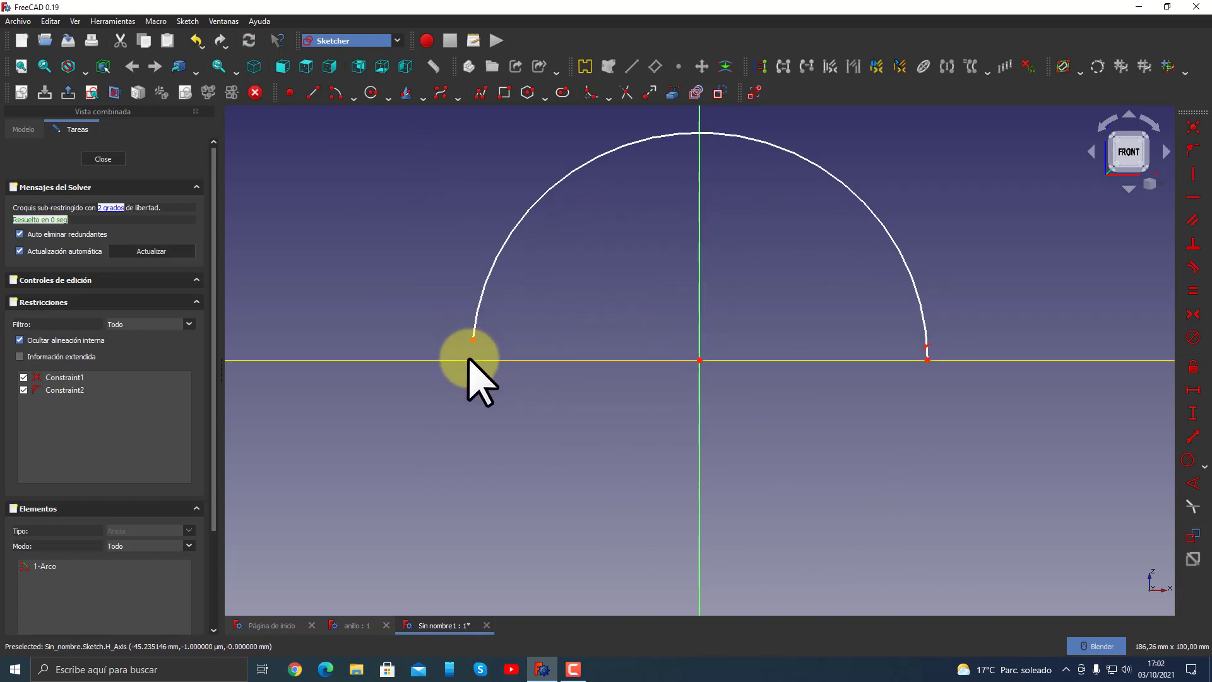
click(473, 361)
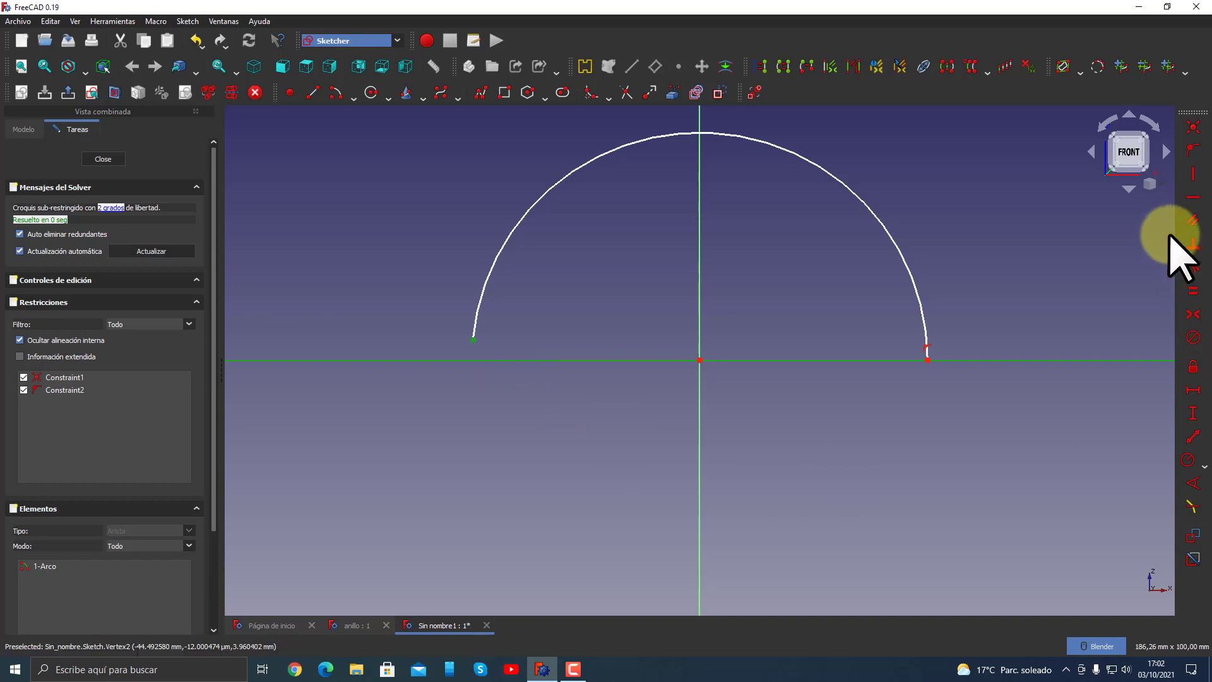
click(1193, 152)
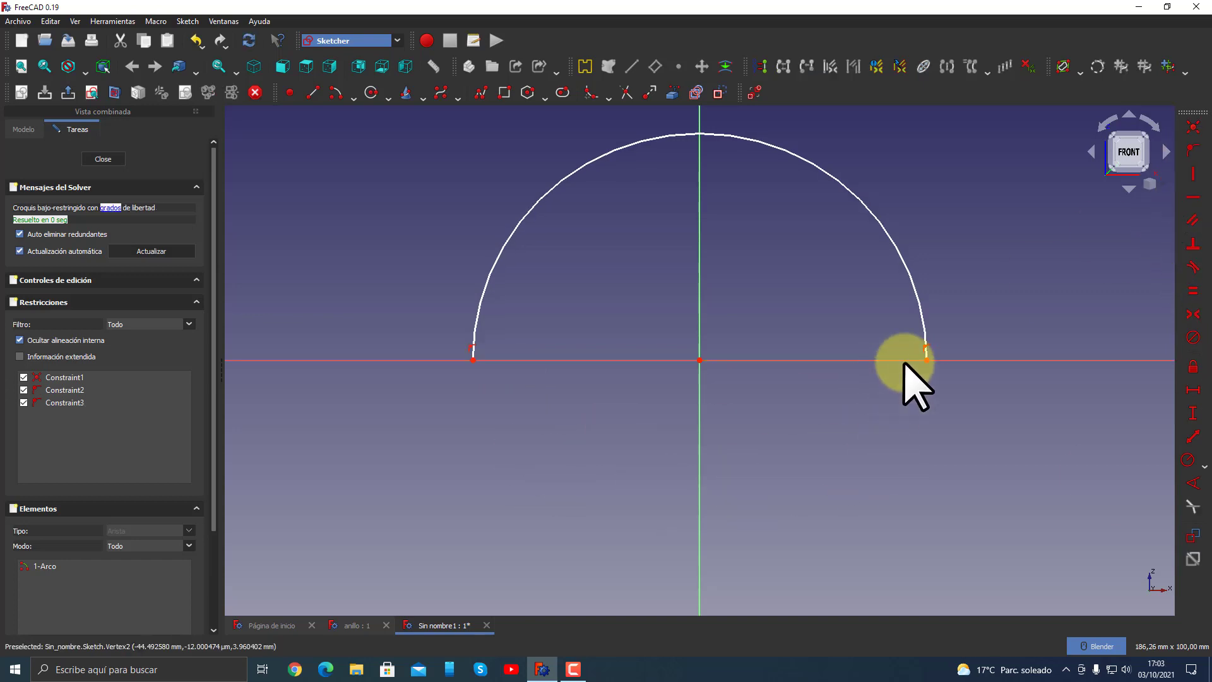
- Add a radius constraint to the arc
drag(928, 360, 934, 379)
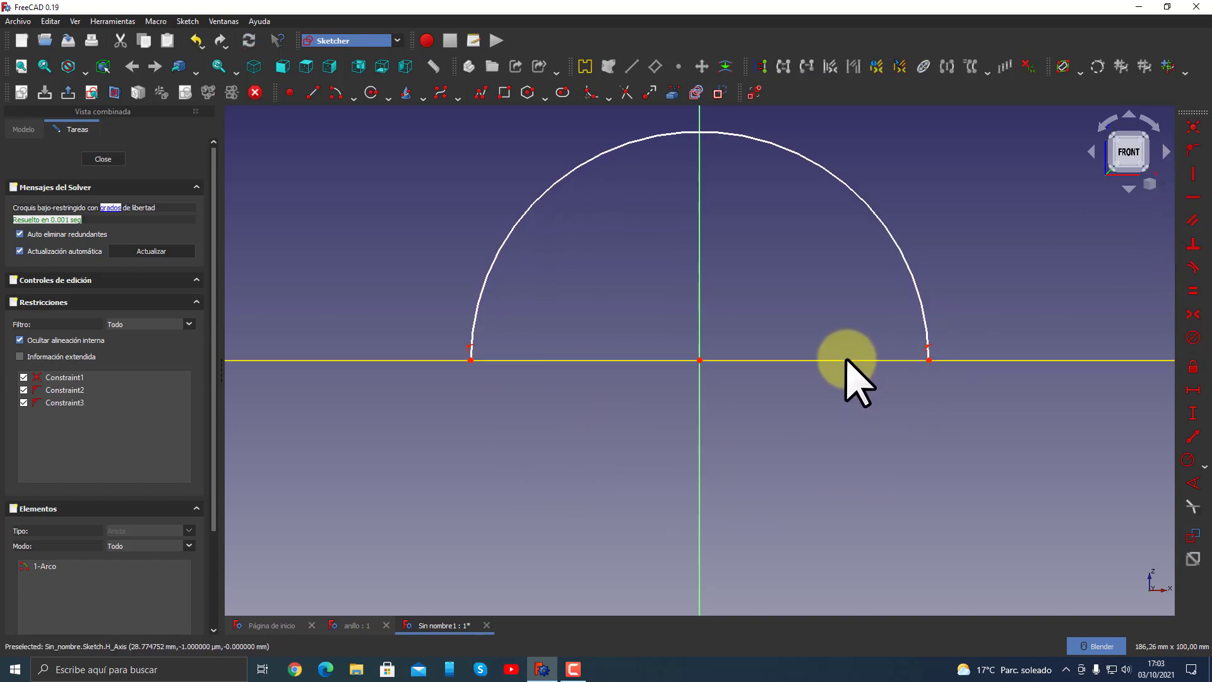
click(1197, 461)
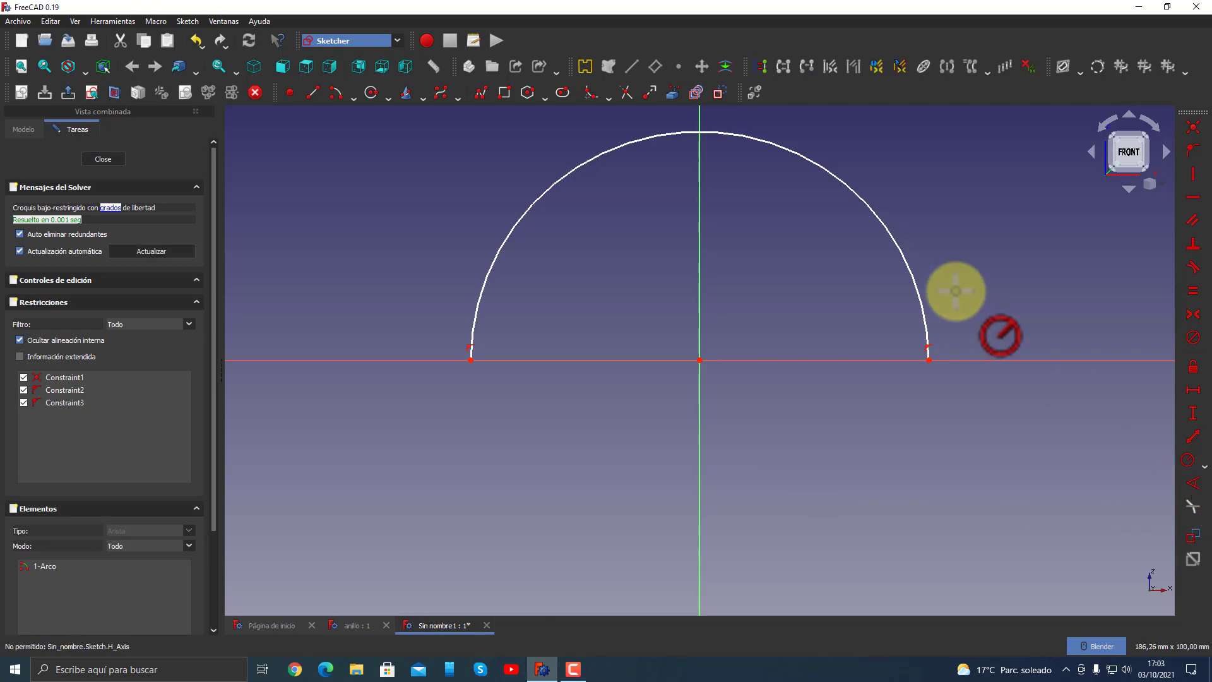
click(908, 265)
text(25)
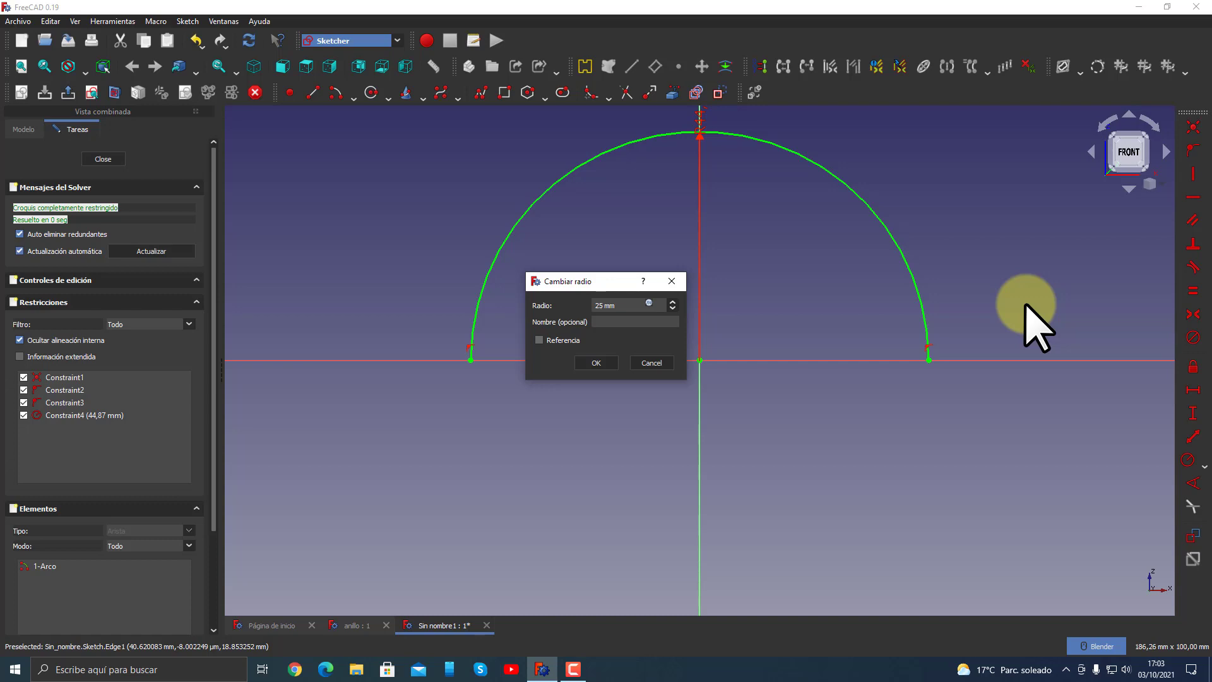
- Confirm the 25 mm radius, place the R25 label beside the arc, and close the sketch
key(Return)
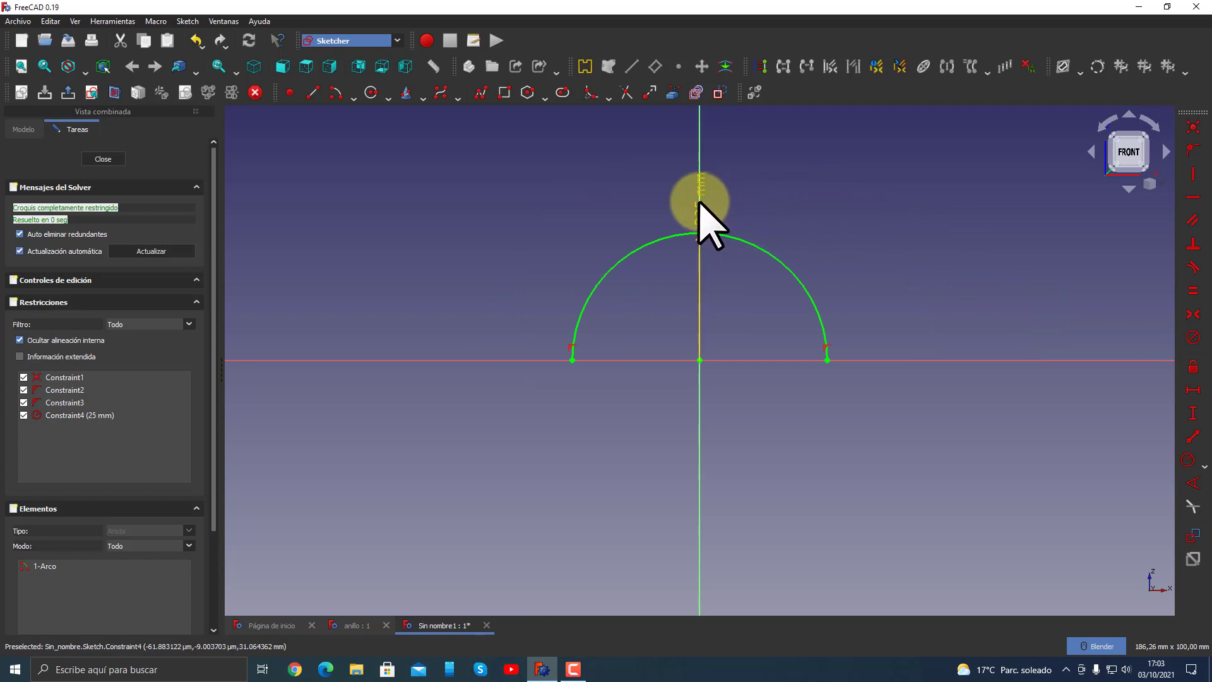
drag(699, 202, 813, 243)
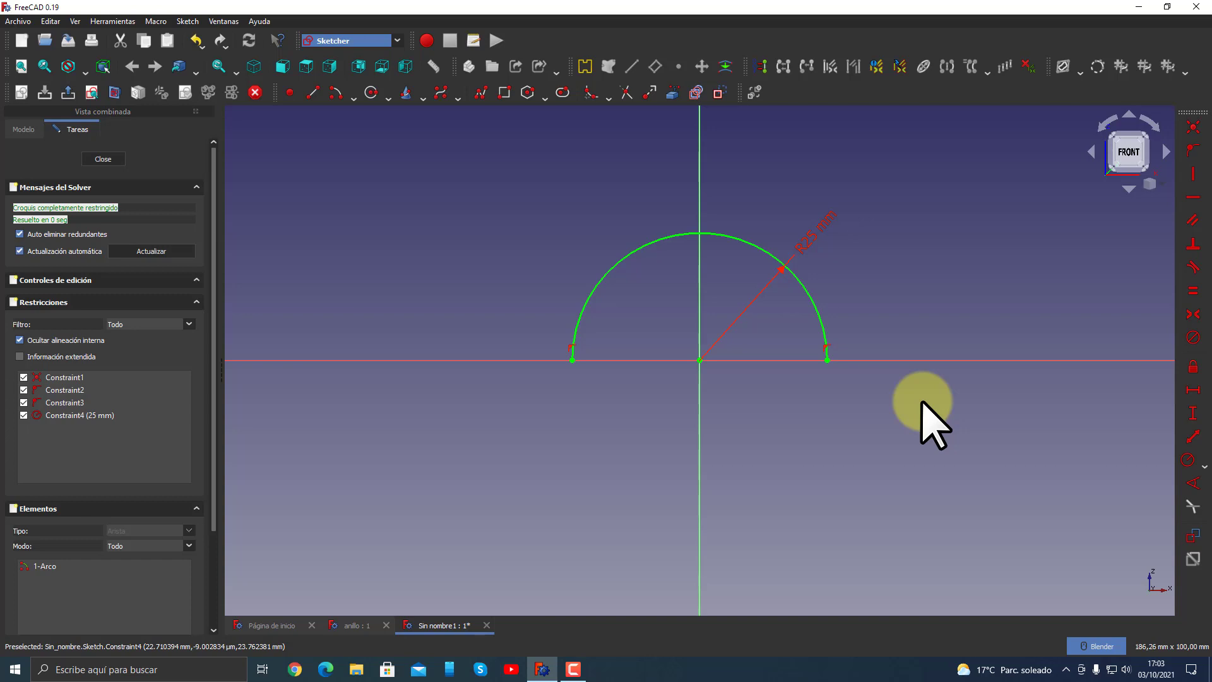
double_click(811, 239)
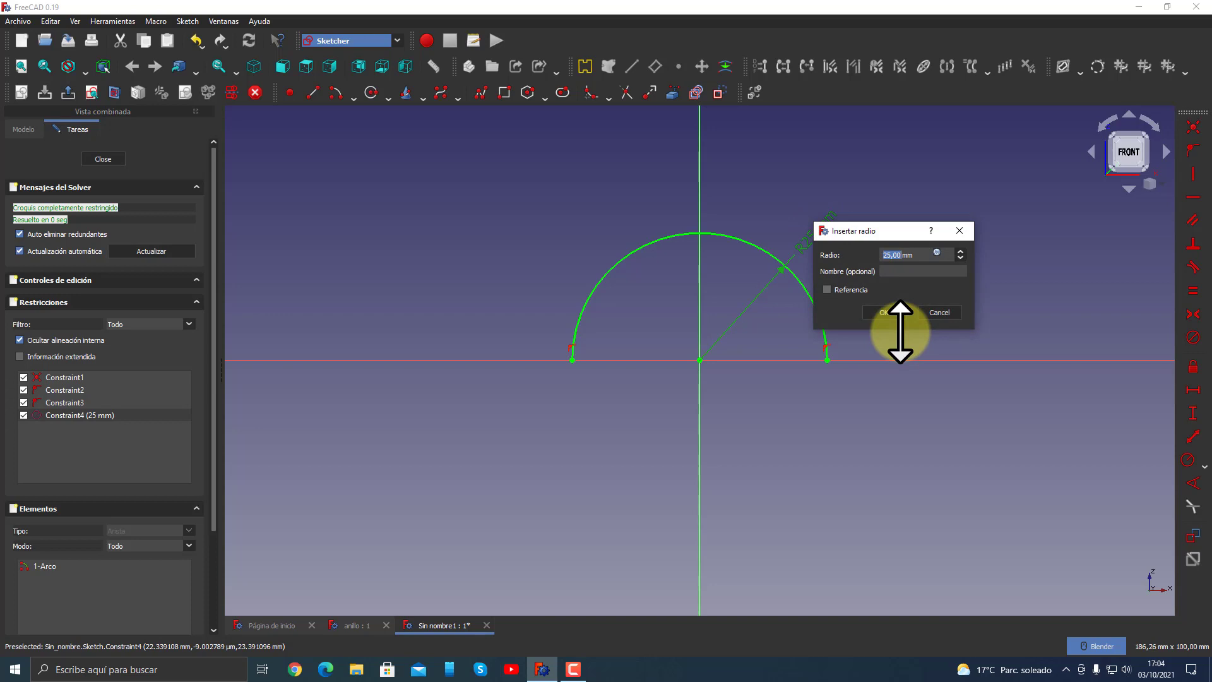
click(939, 312)
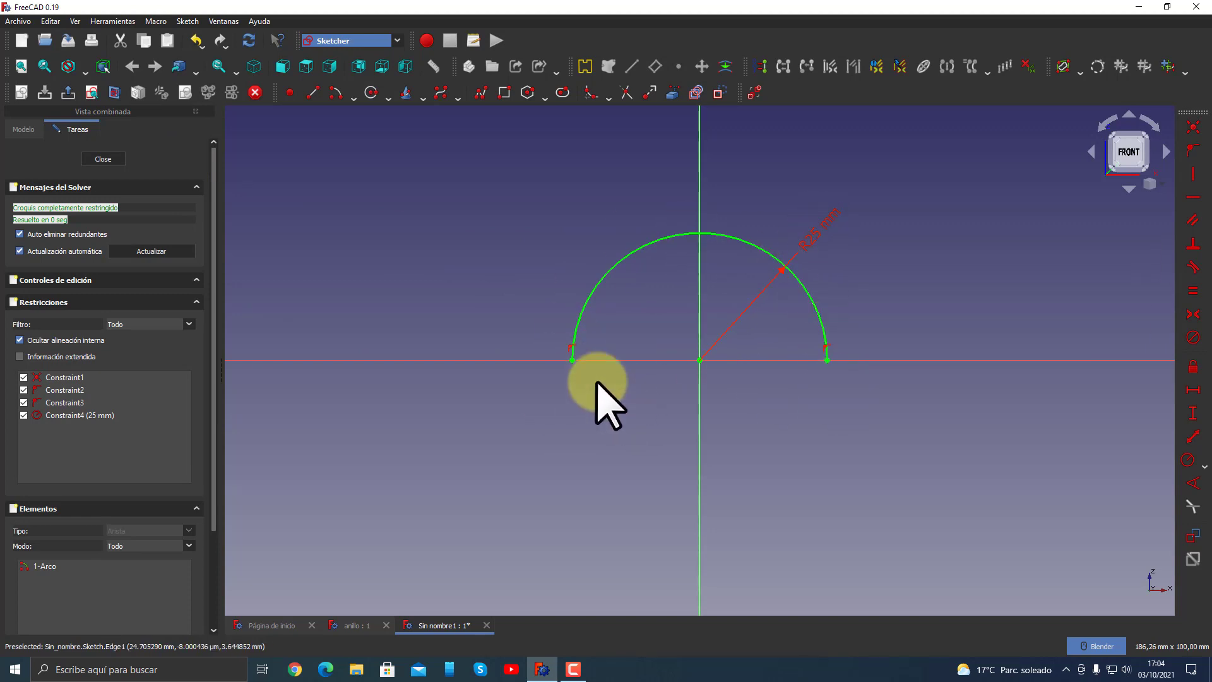
click(103, 159)
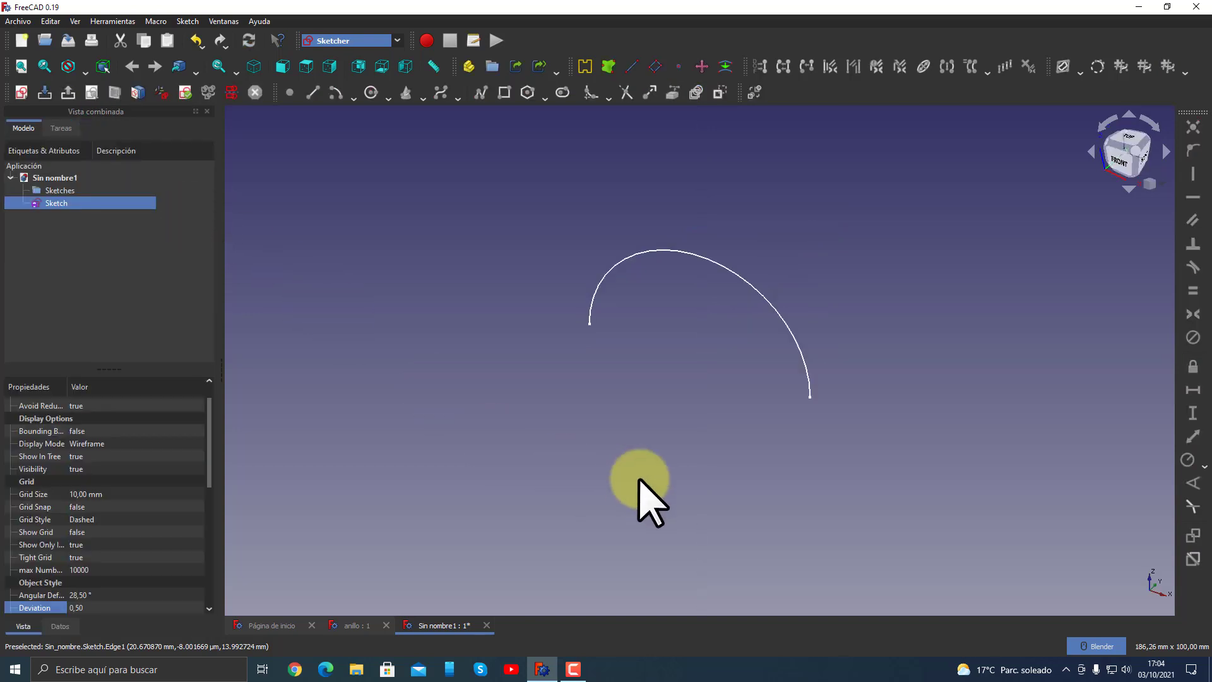
- Move the arc sketch into the Sketches group, then start a new XZ-plane sketch
mouse_move(617, 476)
middle_down()
mouse_move(657, 430)
mouse_move(636, 428)
middle_up()
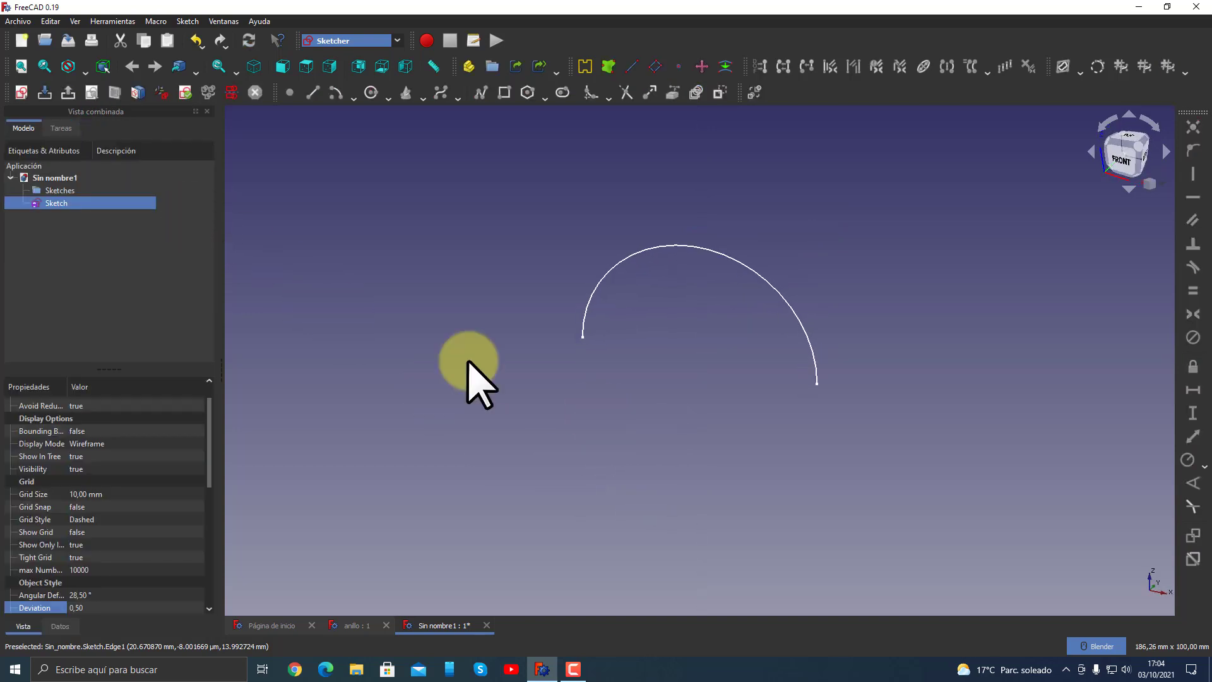
drag(51, 207, 56, 191)
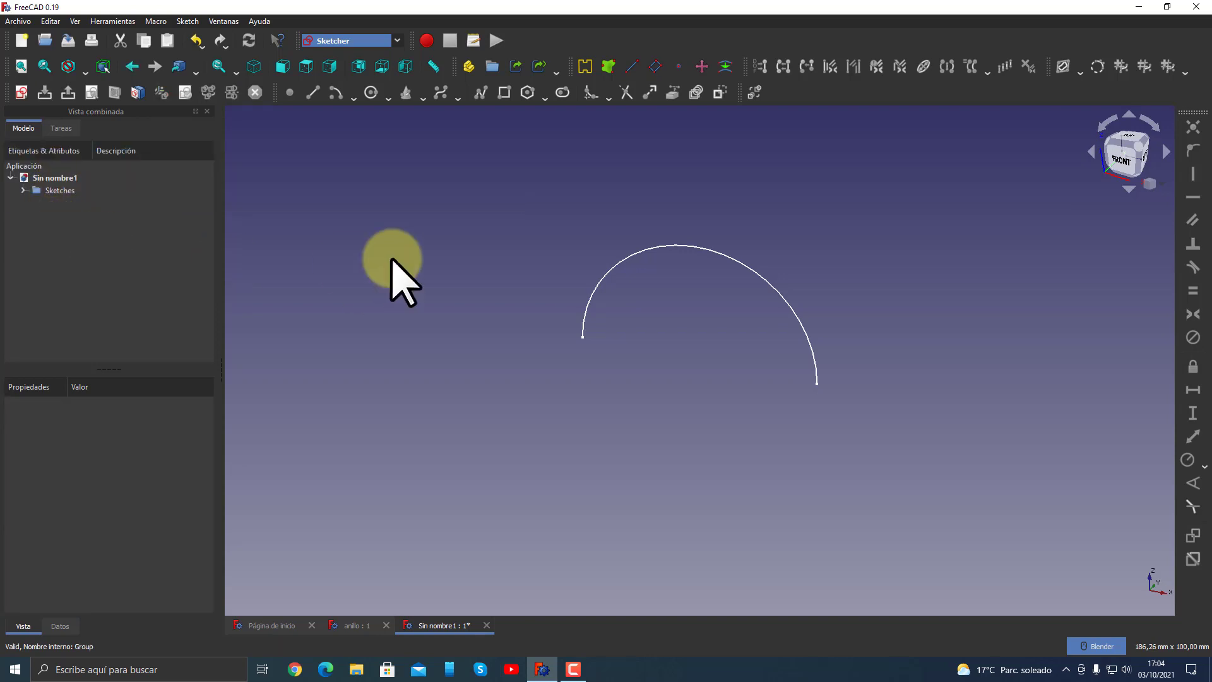
click(21, 92)
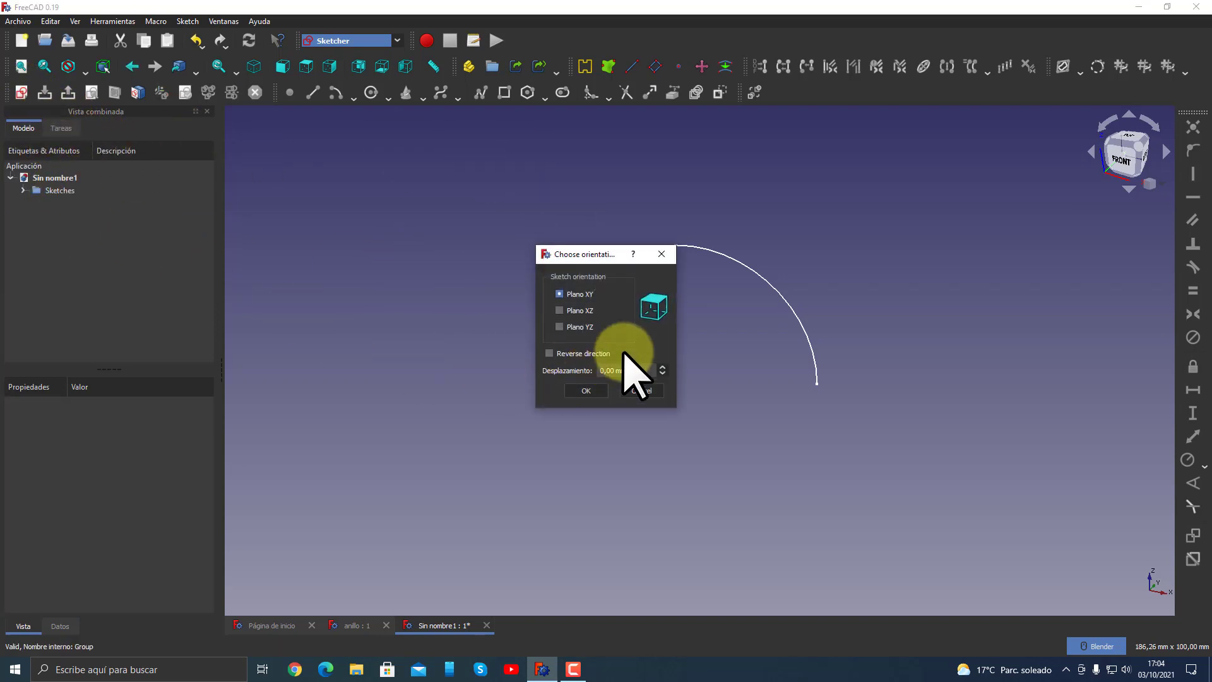
click(580, 310)
click(586, 390)
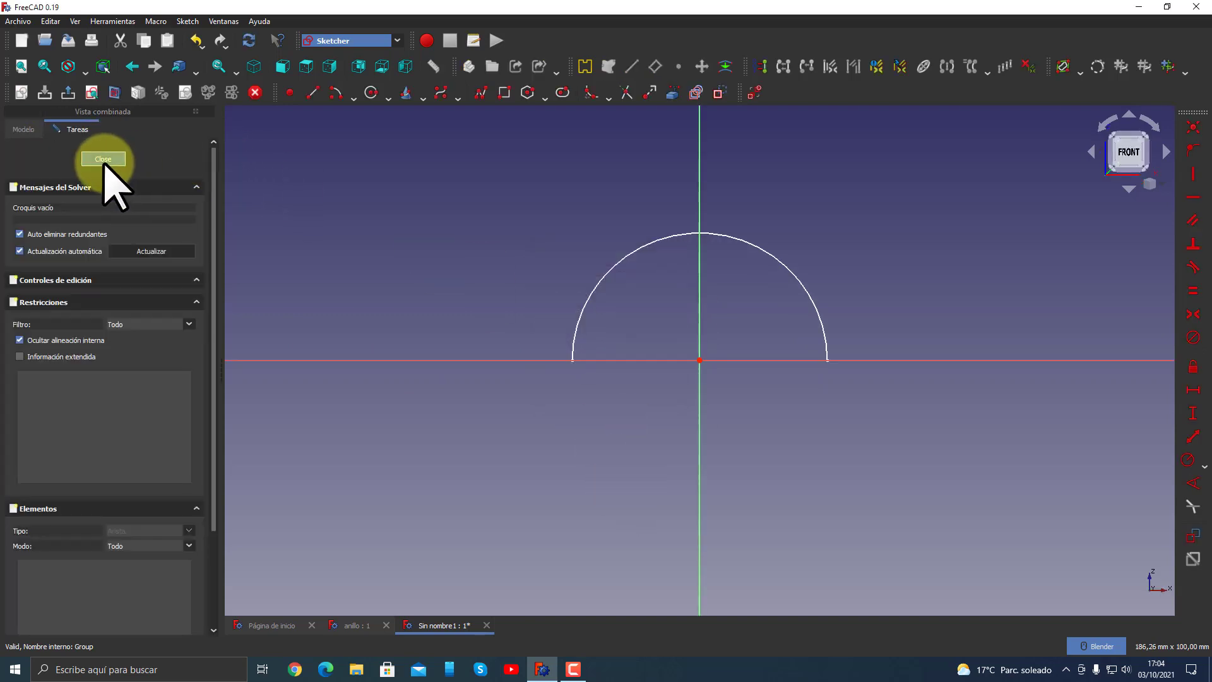
- Delete the mistaken XZ Sketch001 and create a new sketch on the XY plane
click(103, 159)
click(69, 203)
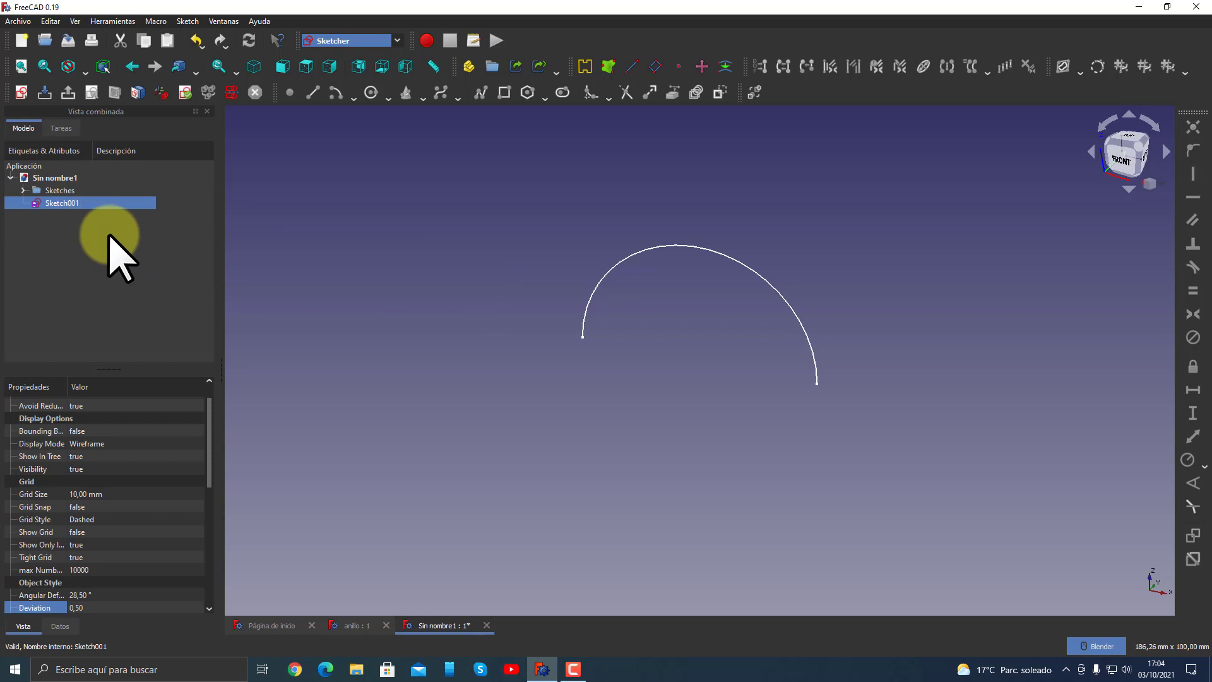
key(Delete)
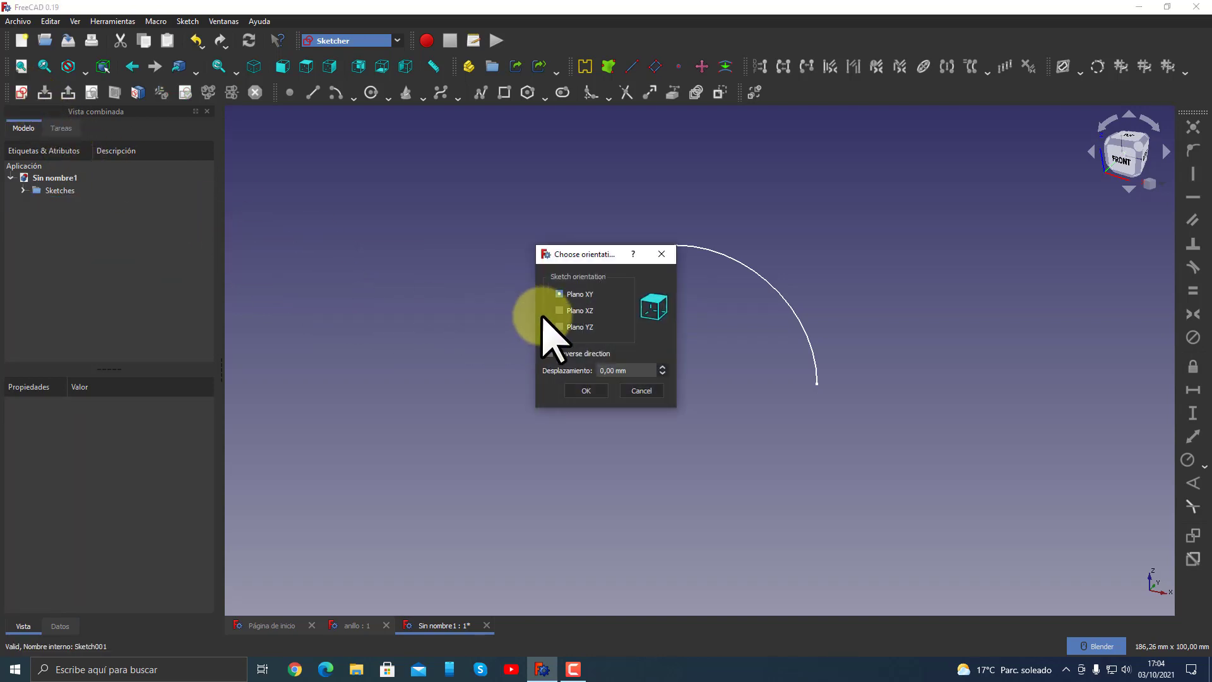
click(585, 390)
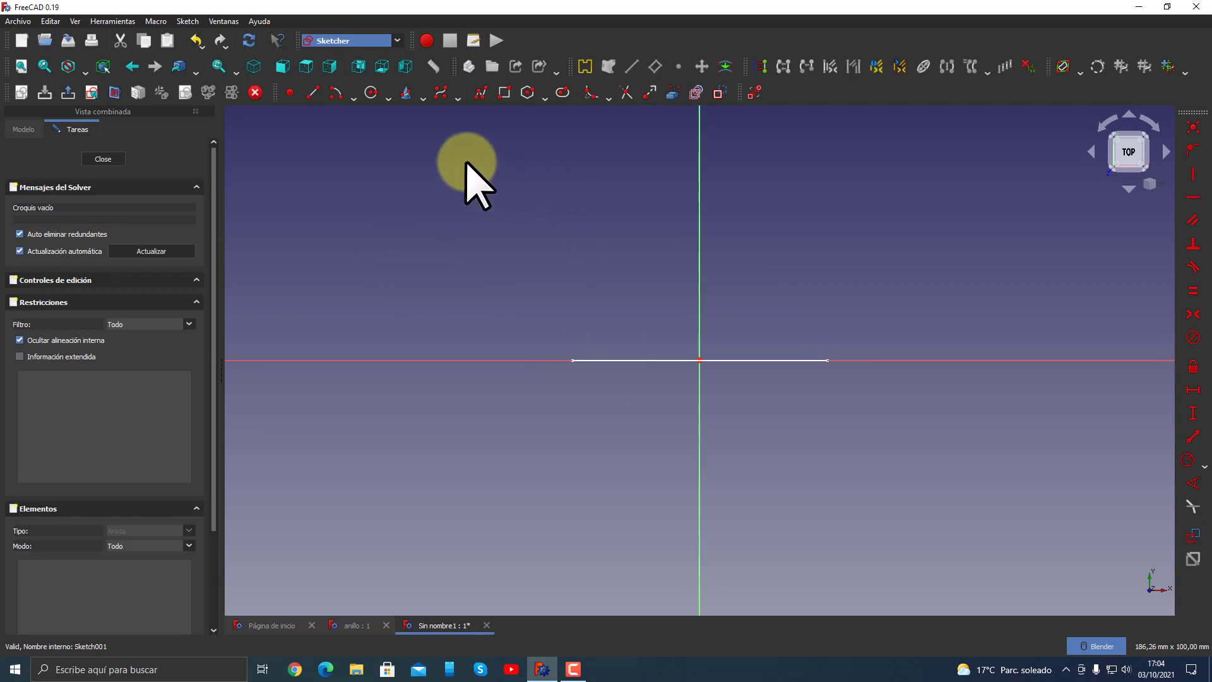
- Draw a rectangle and constrain its opposite corners symmetric about the origin
click(503, 92)
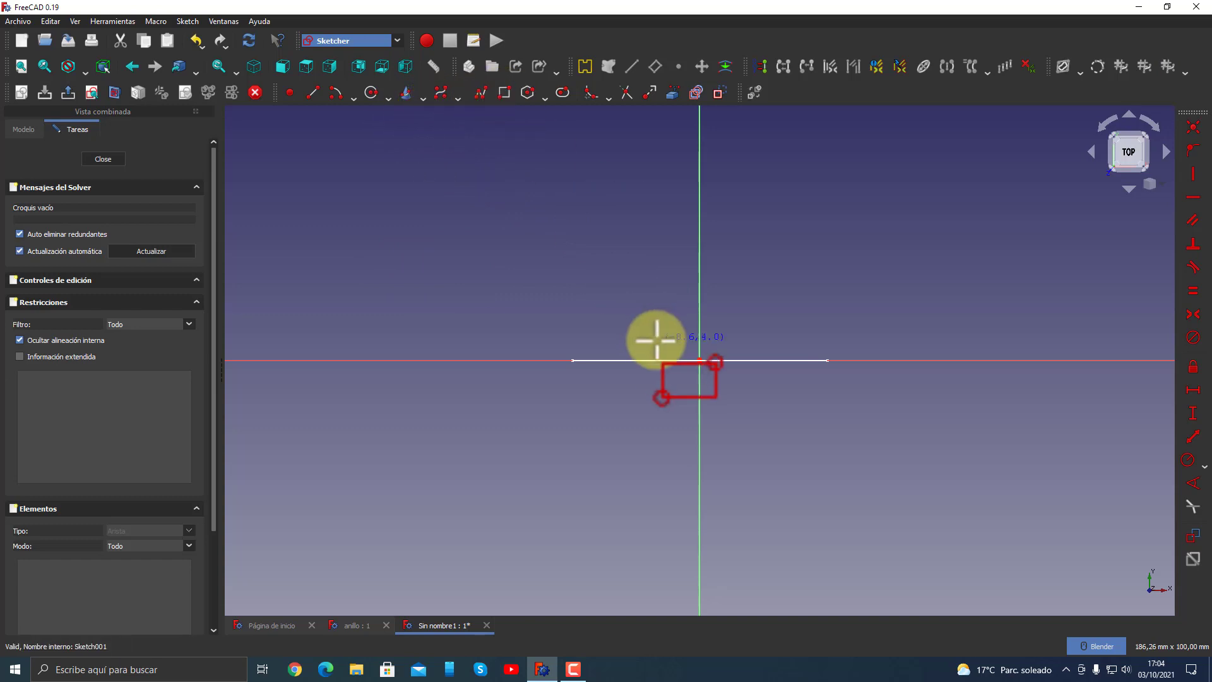
click(588, 305)
click(813, 436)
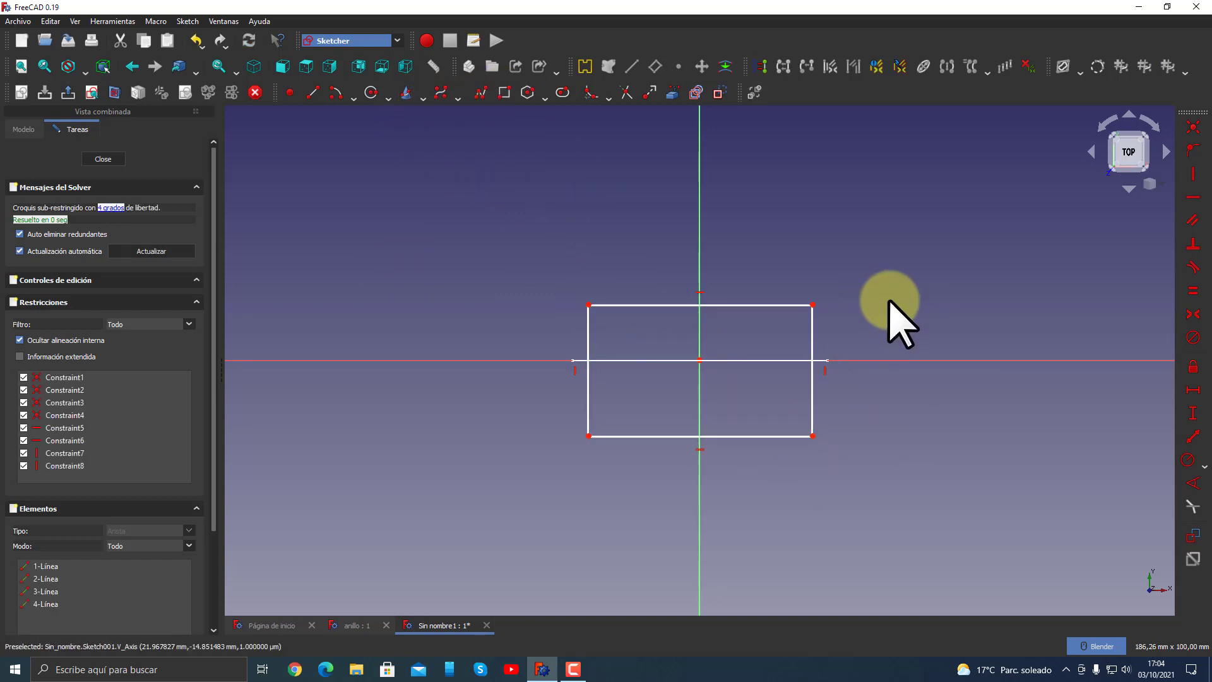
click(1193, 314)
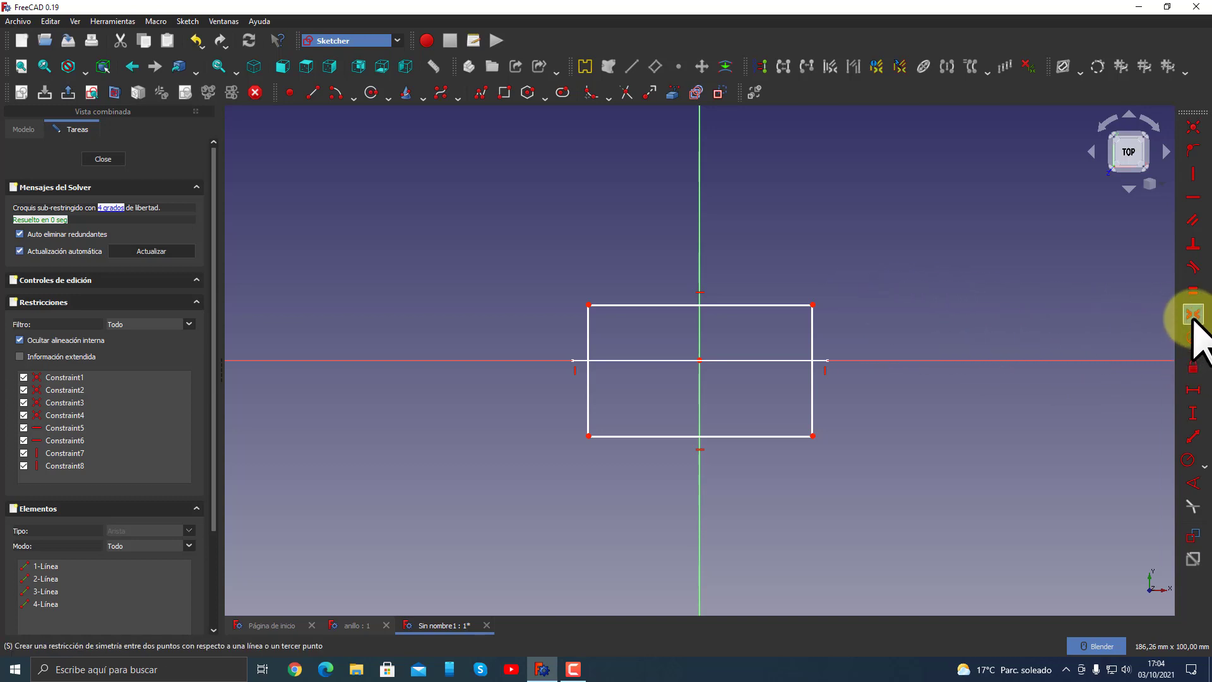
click(813, 305)
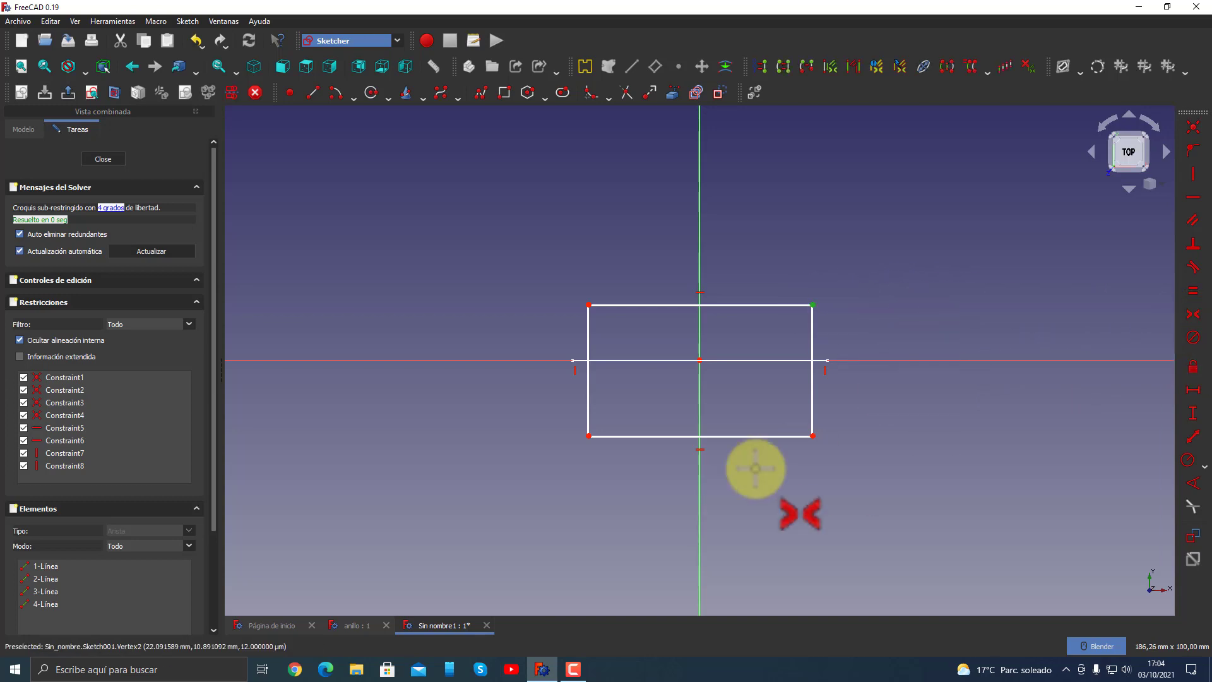
click(699, 360)
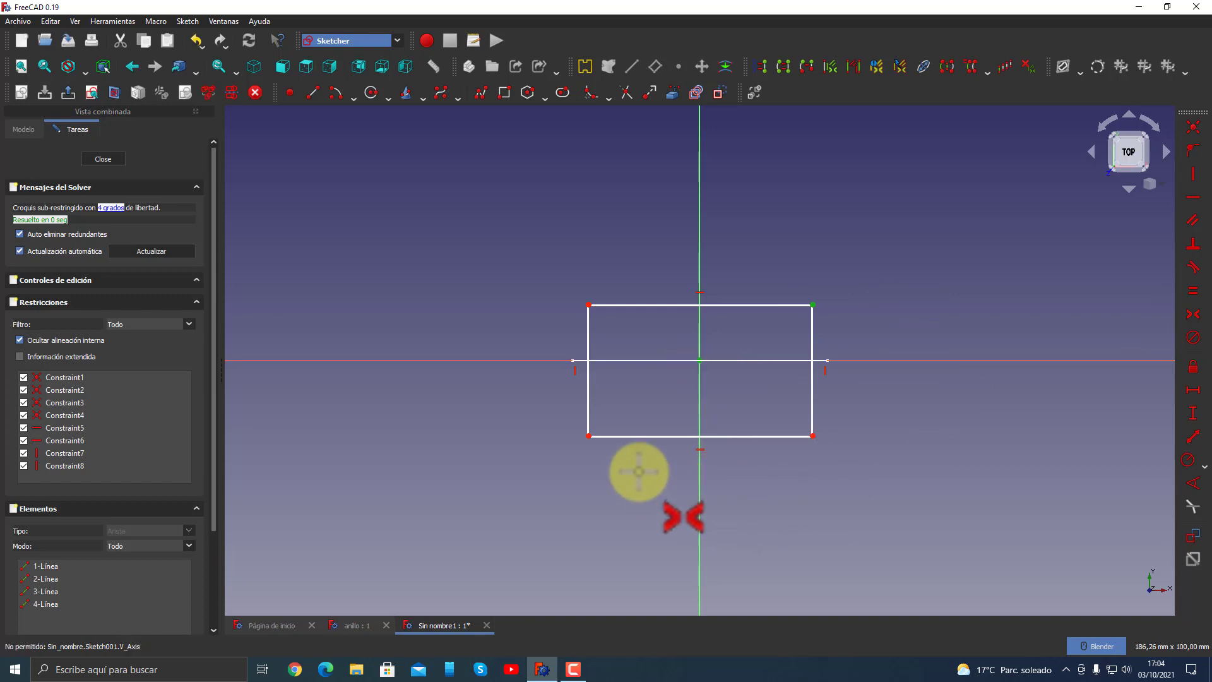
click(588, 436)
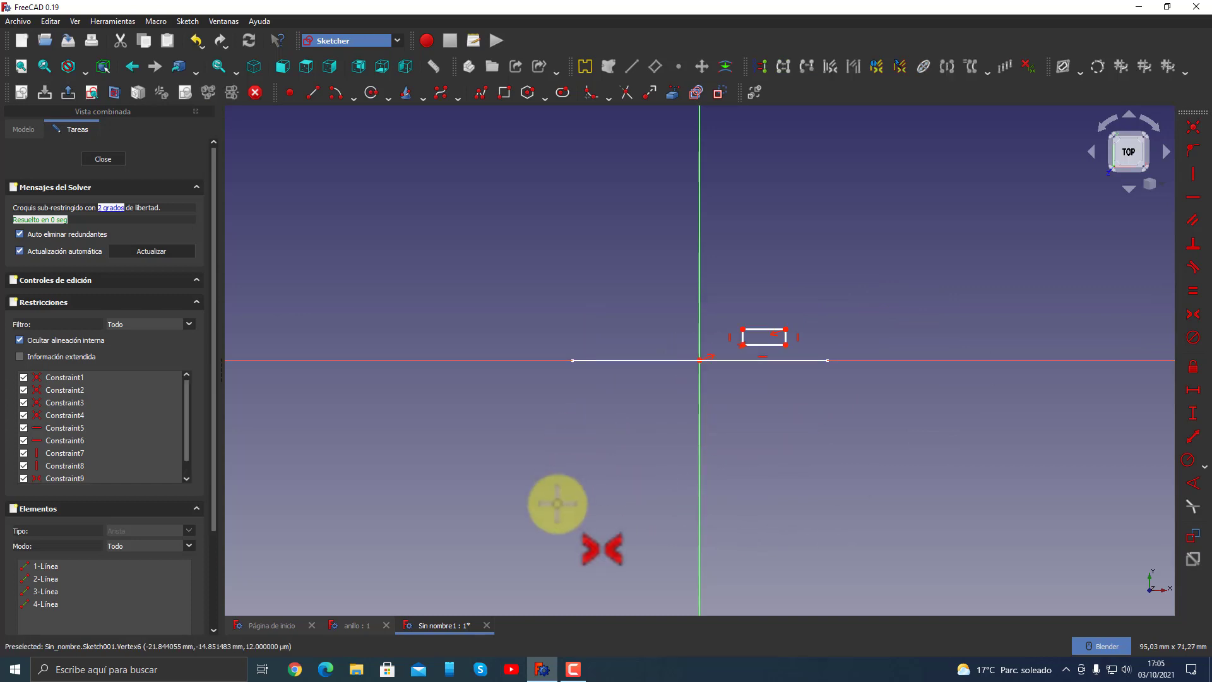
click(189, 42)
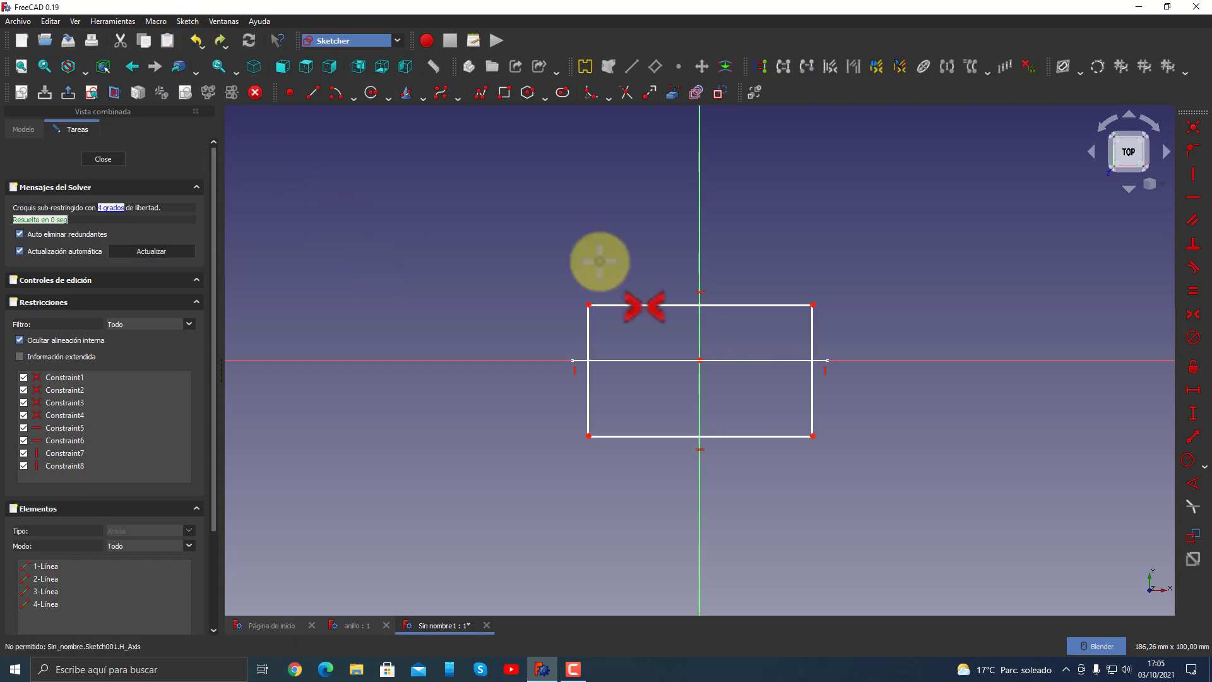
click(813, 304)
click(588, 436)
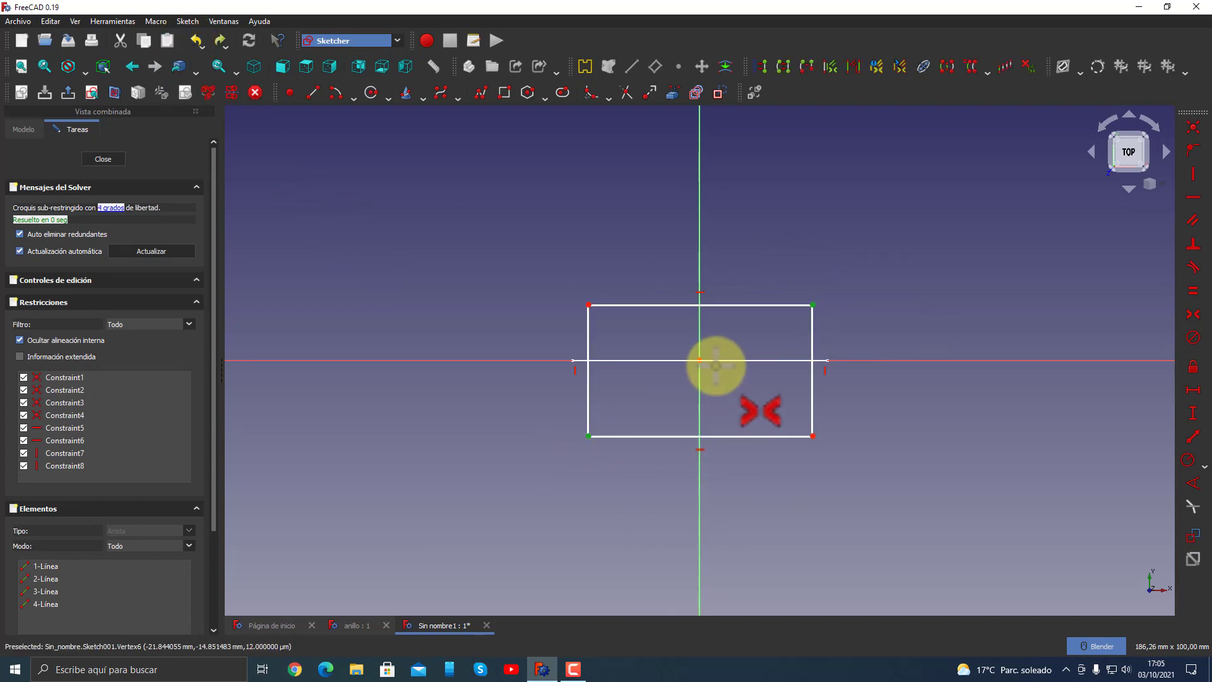
click(699, 359)
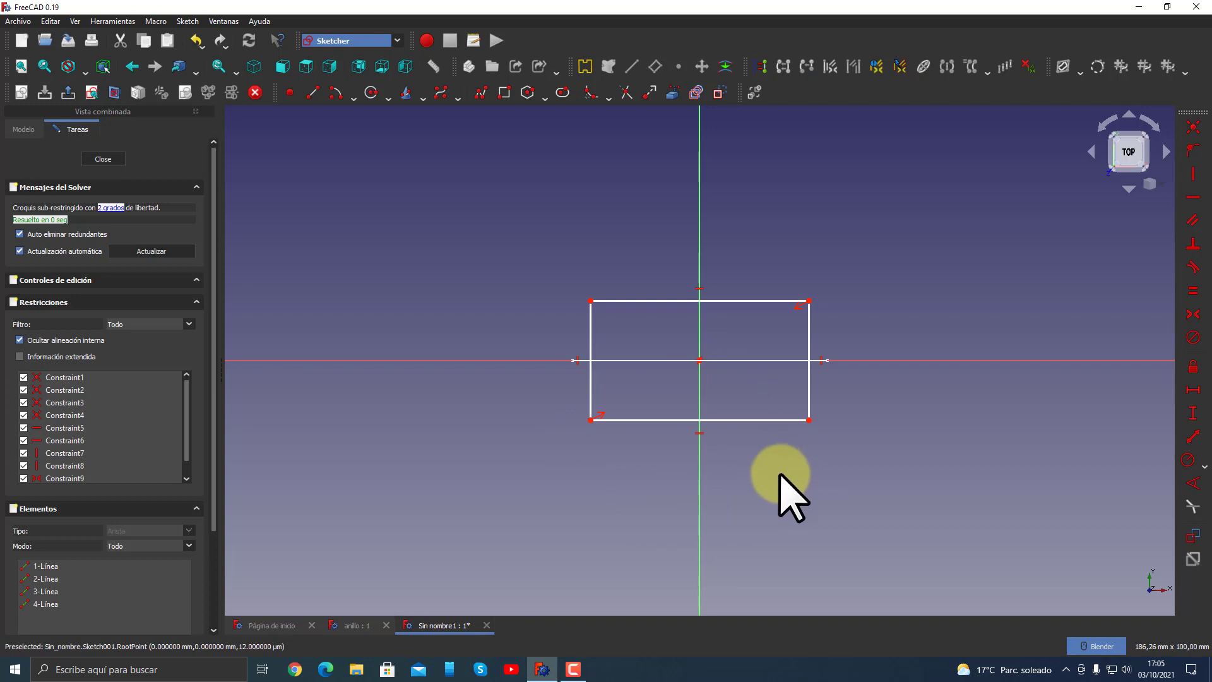
- Dimension the rectangle 30 mm wide and 20 mm tall, placing both labels outside it
click(1193, 390)
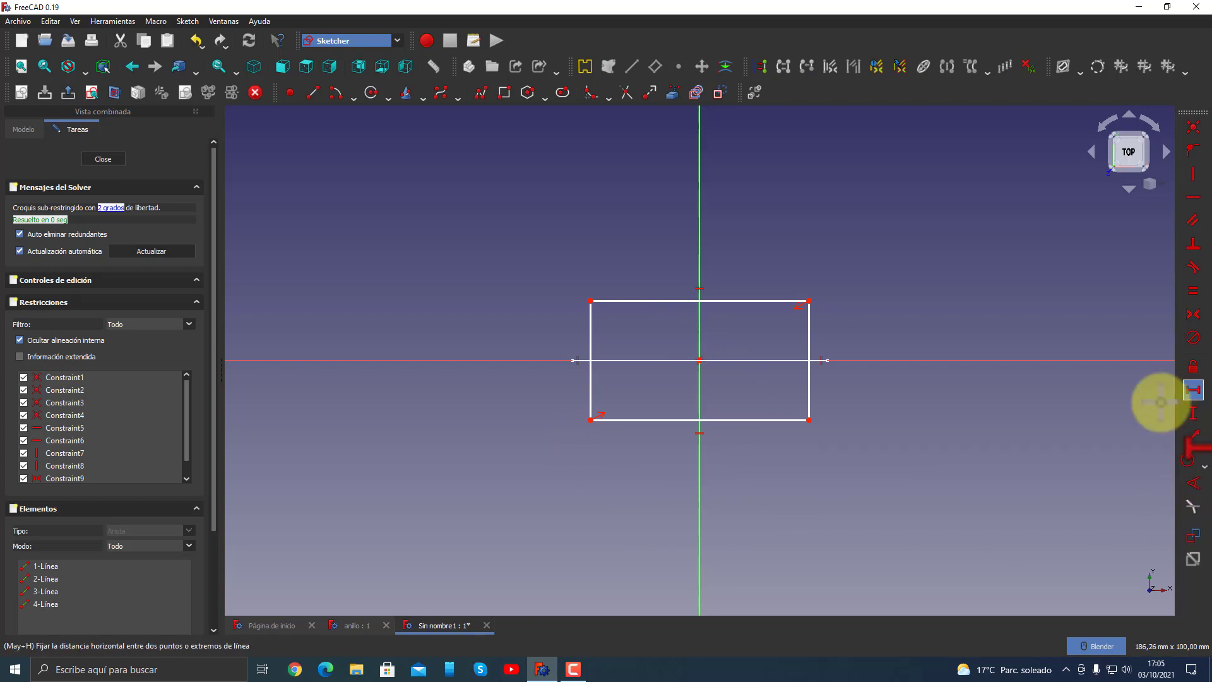
click(760, 419)
text(30)
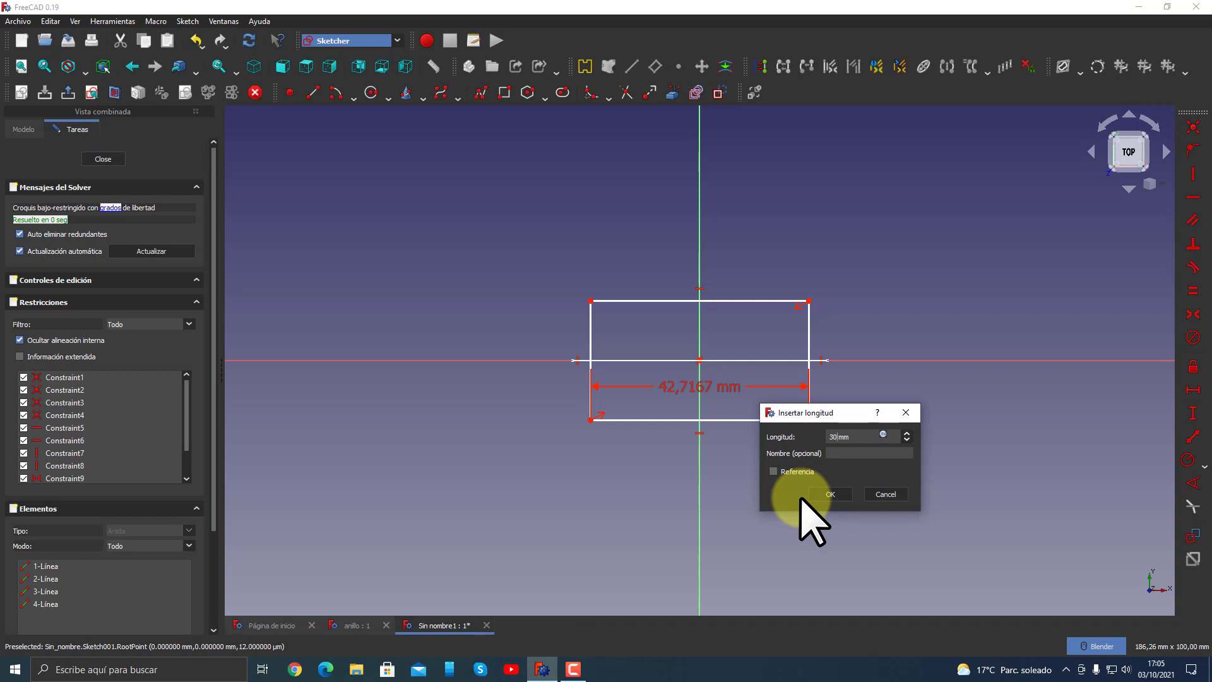
key(Return)
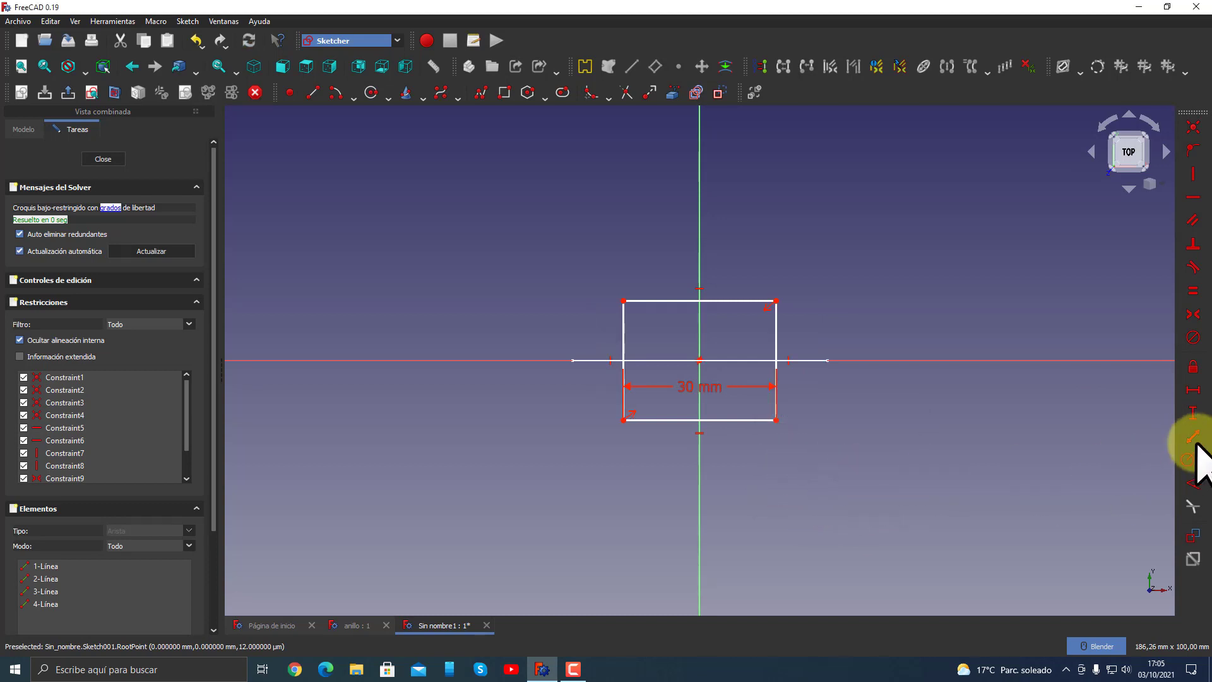
click(1193, 414)
click(624, 333)
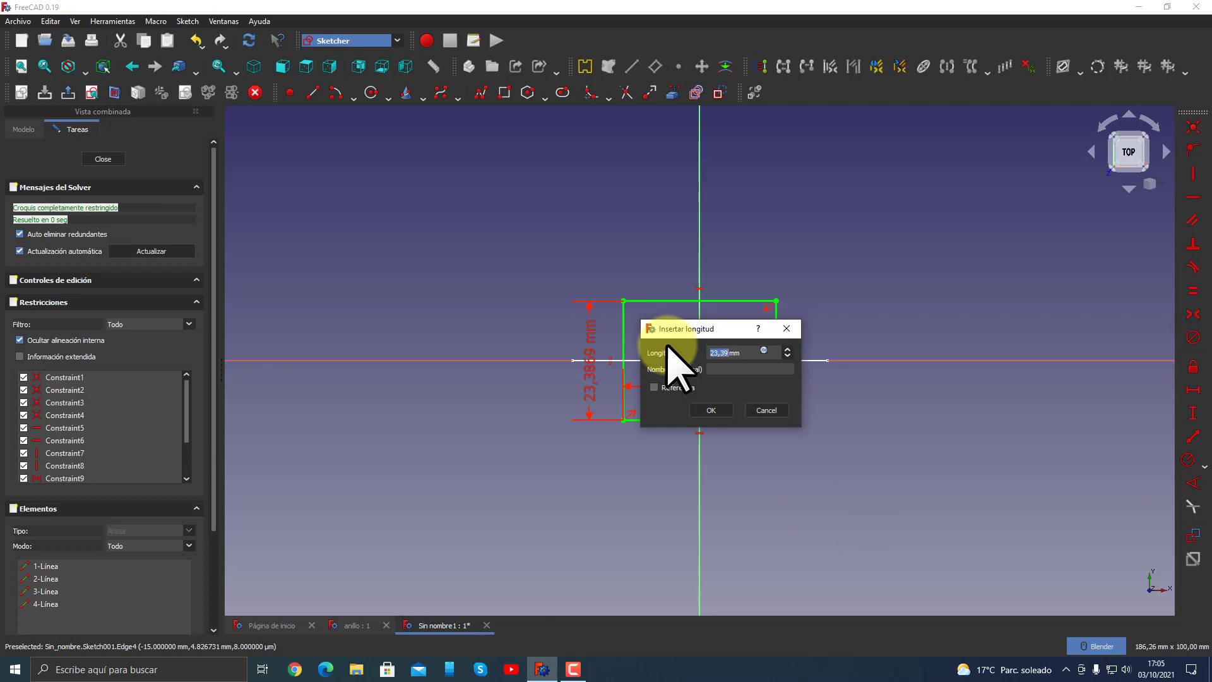
text(20)
key(Return)
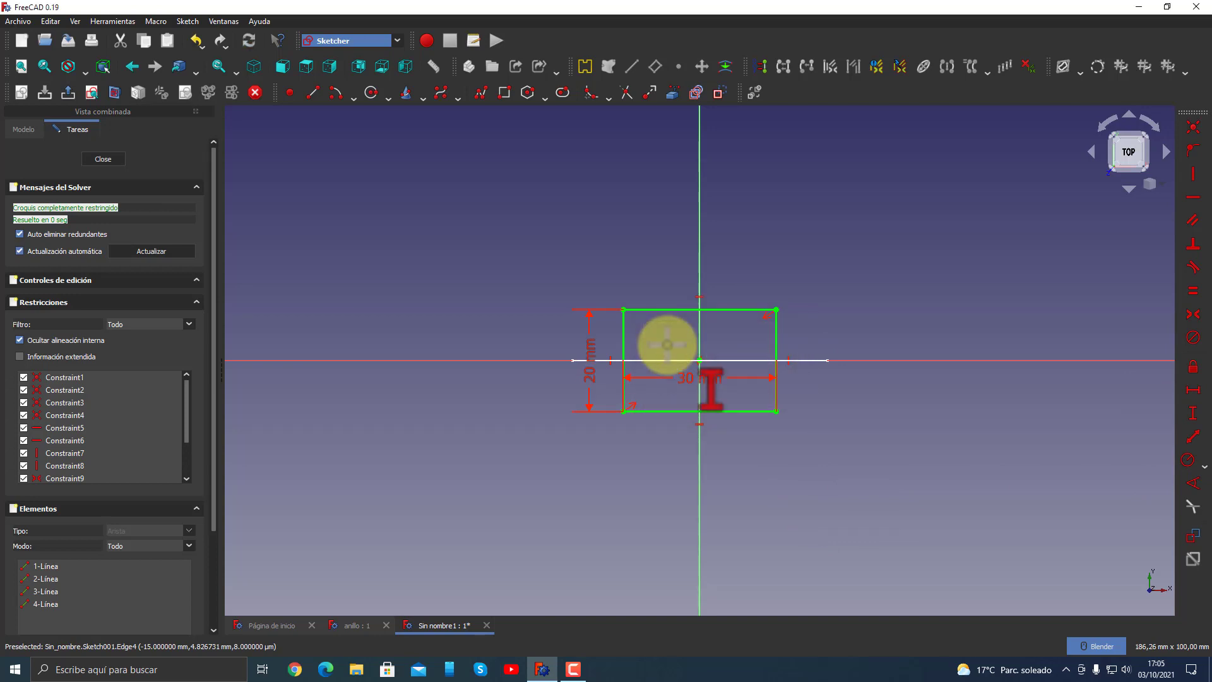
right_click(667, 344)
drag(701, 379, 705, 435)
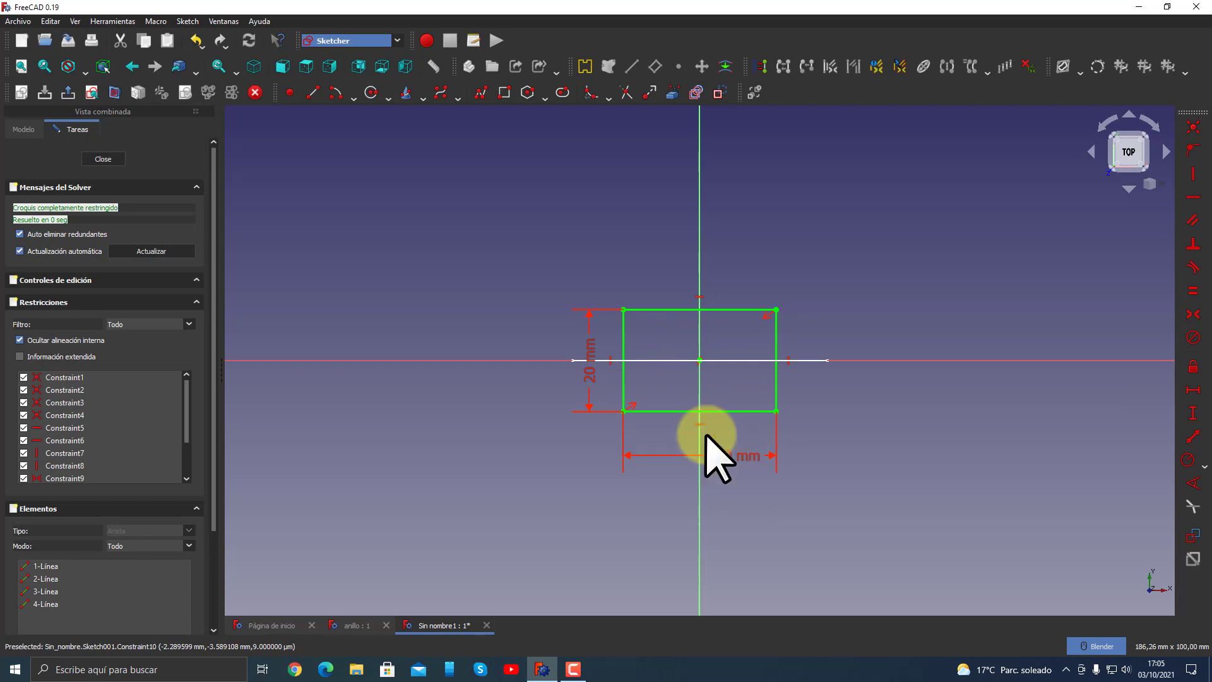
drag(589, 365, 565, 376)
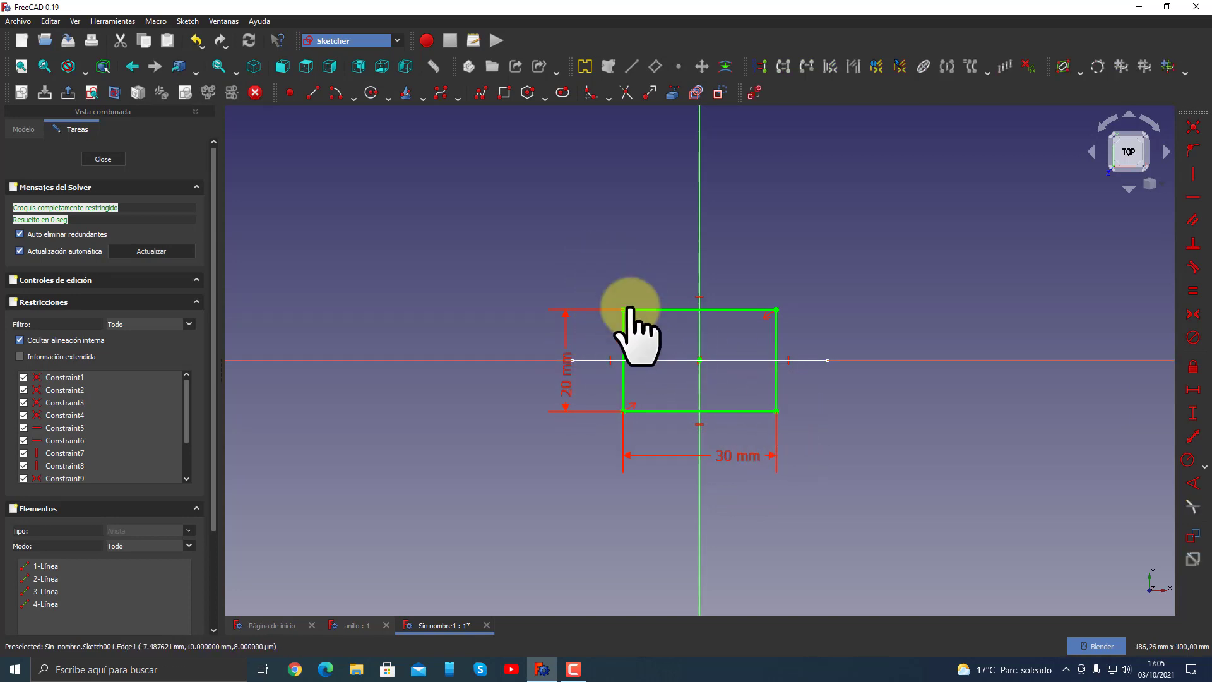
drag(630, 307, 812, 430)
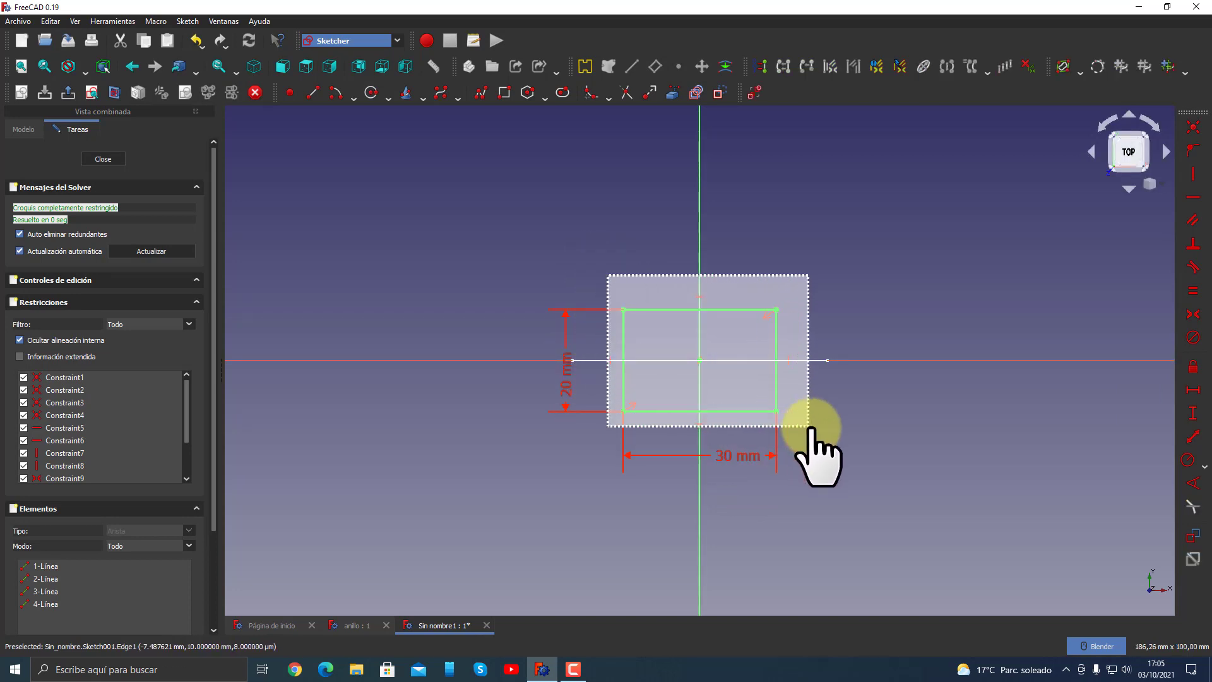
right_click(839, 417)
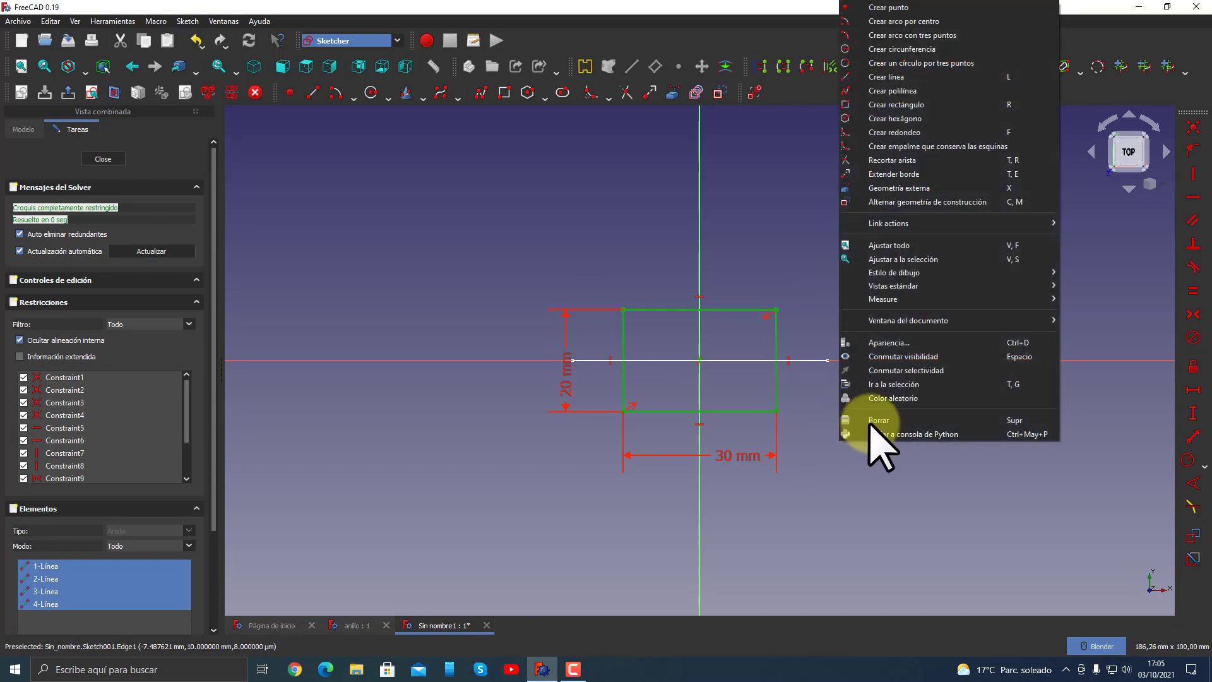
- Make the rectangle lines construction geometry and inspect the Sketches group in the Model tree
click(901, 202)
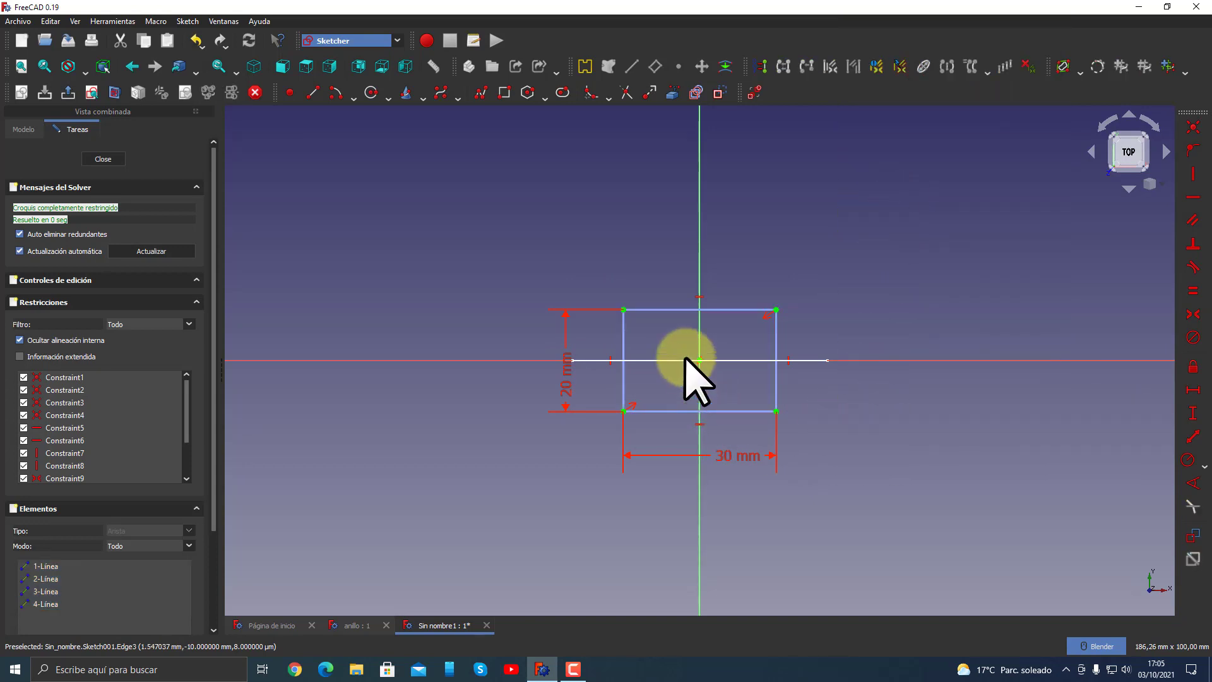
scroll(683, 357, up, 3)
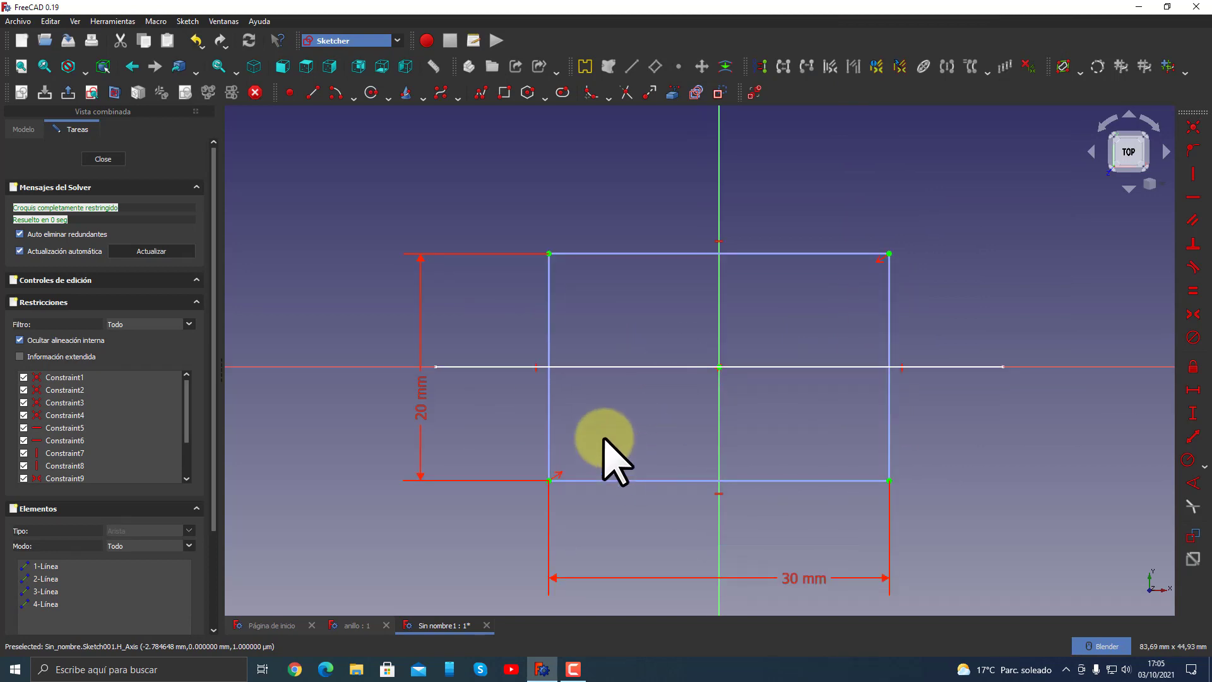
click(23, 128)
click(22, 192)
click(68, 205)
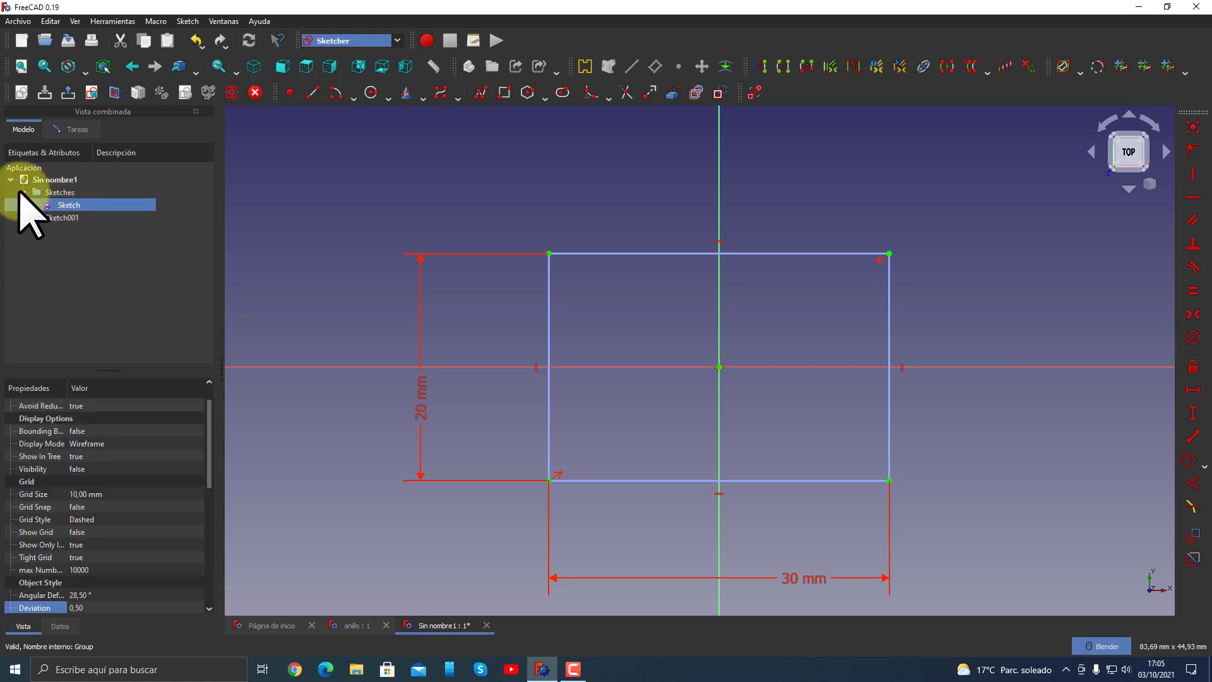
click(23, 192)
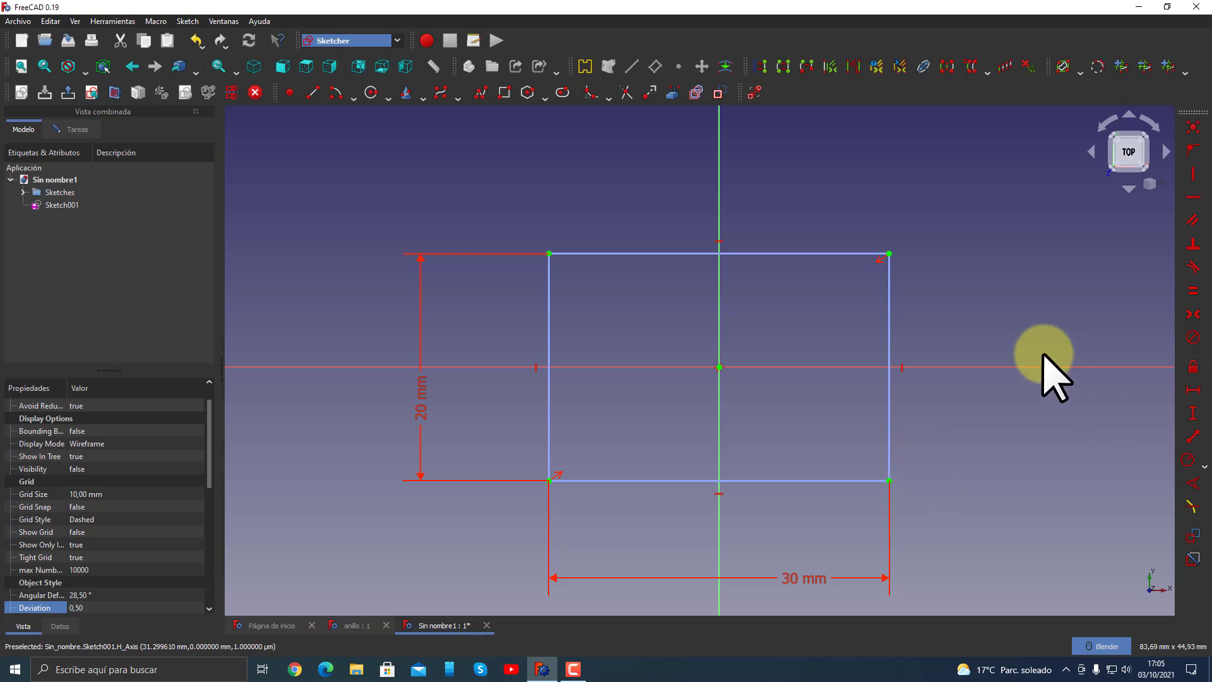
click(999, 454)
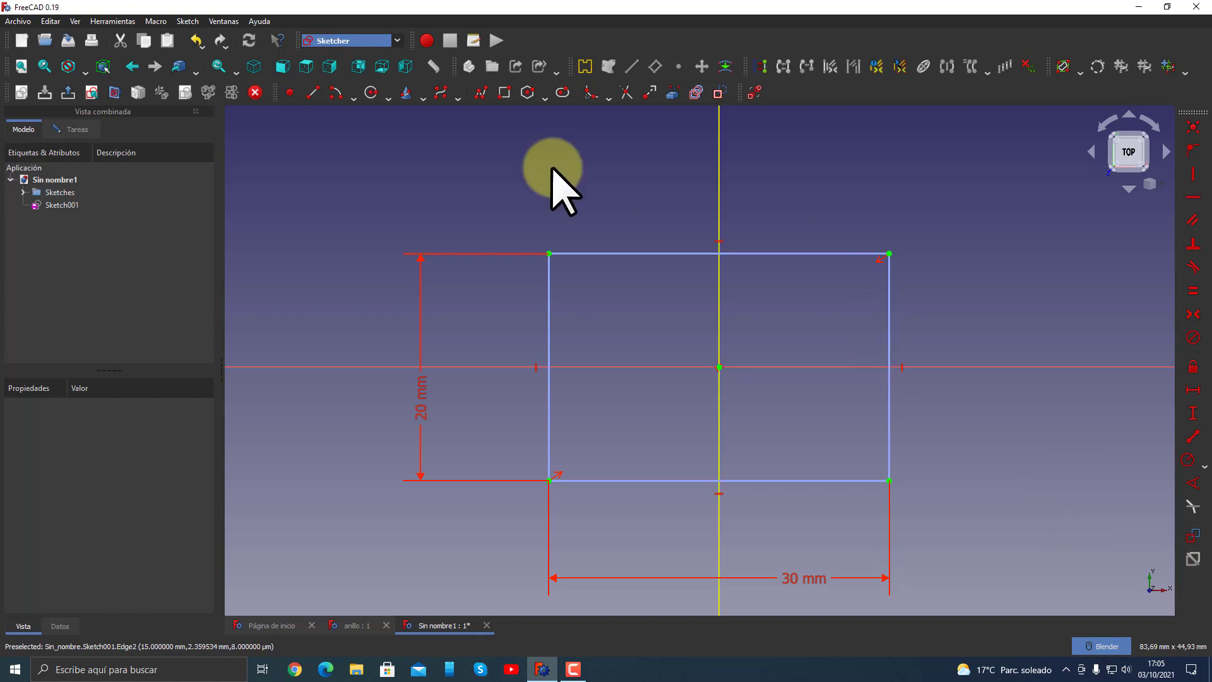
- Draw a five-pole B-spline from the left axis point, through the centre, to the right axis point
click(441, 95)
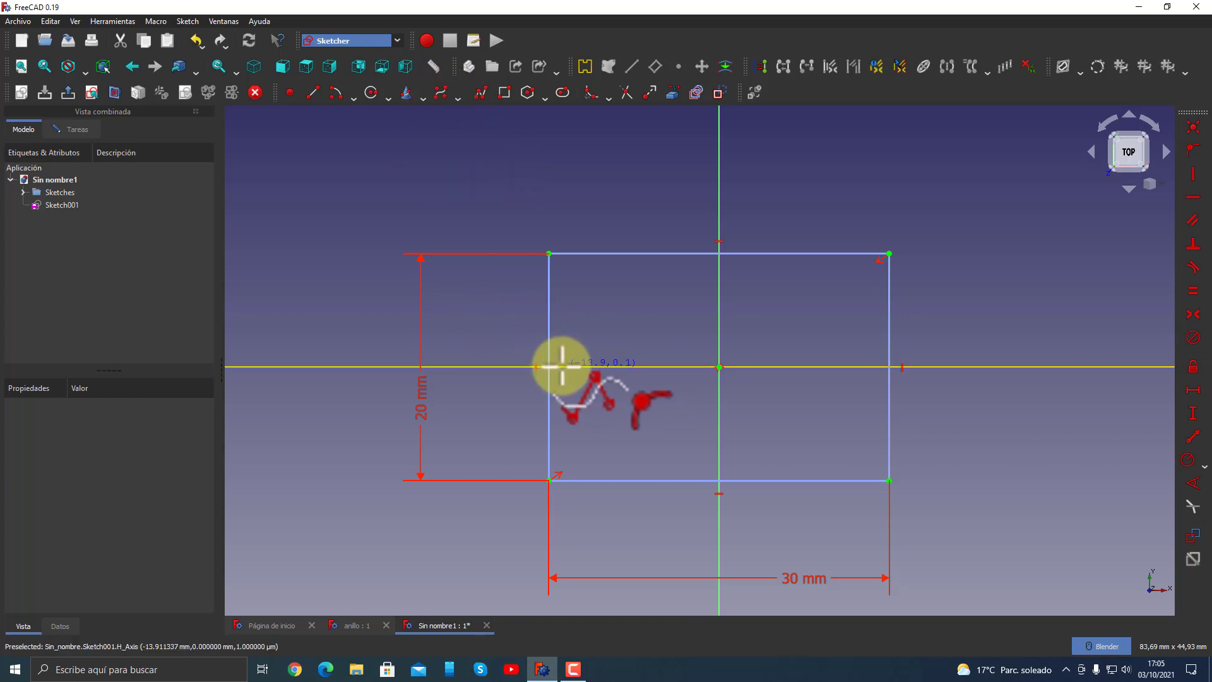
click(562, 366)
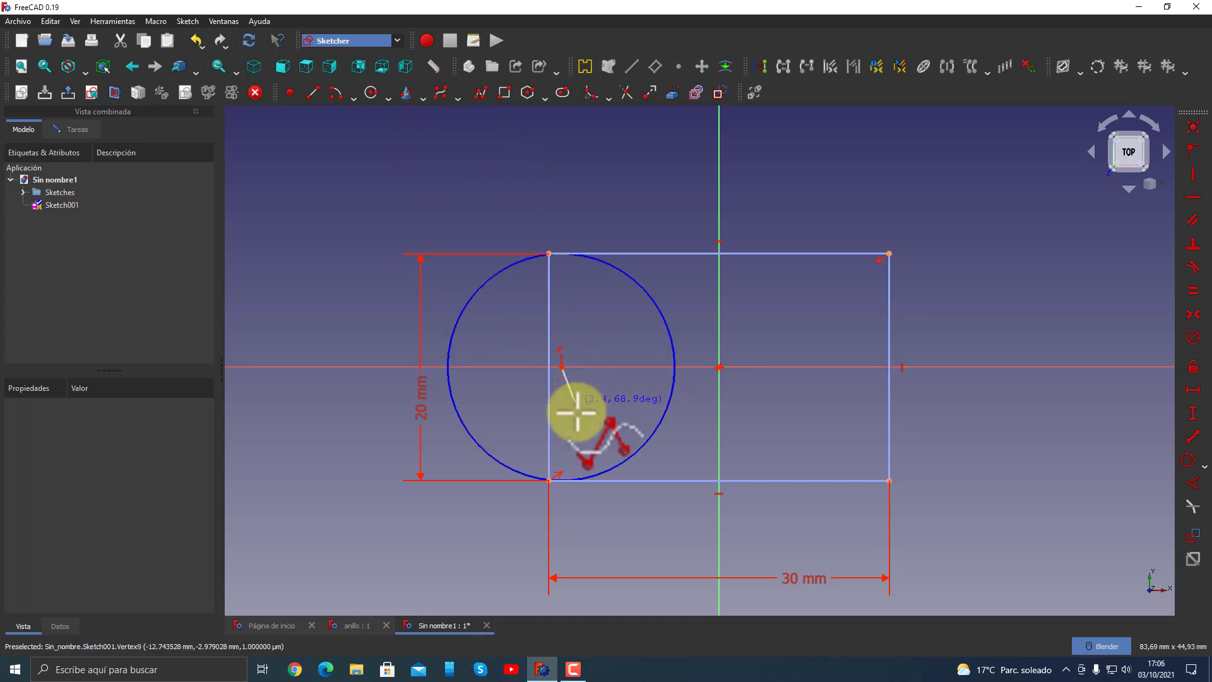
click(581, 458)
click(698, 381)
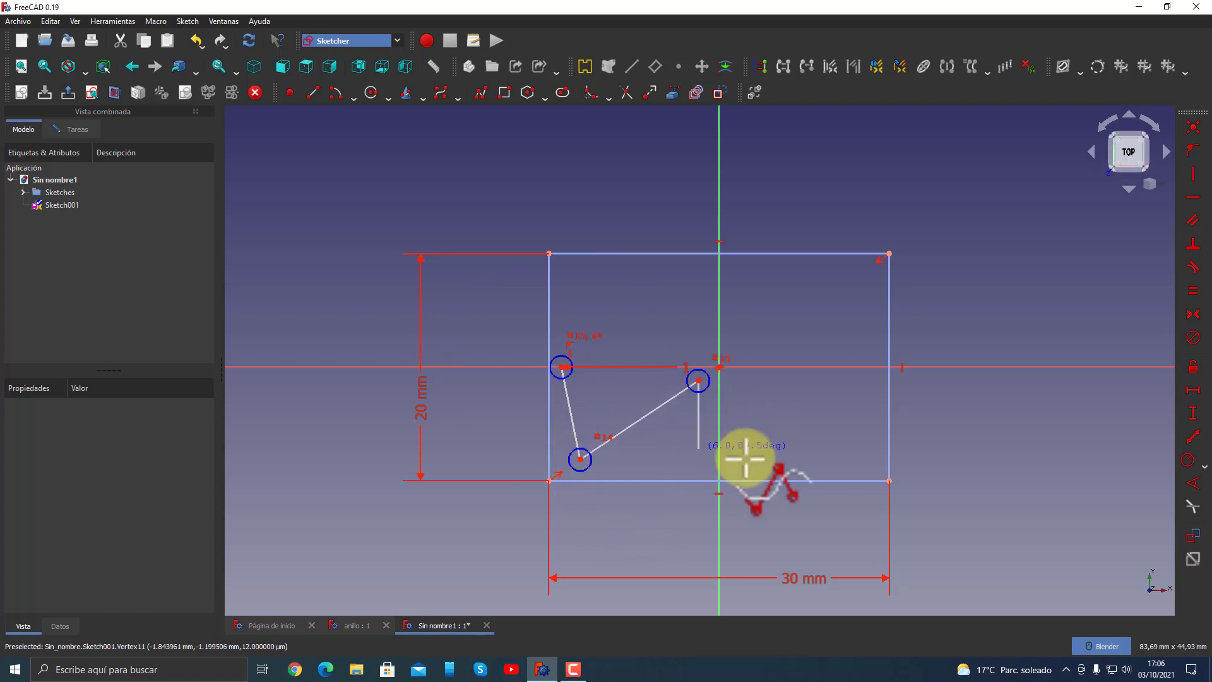
click(817, 267)
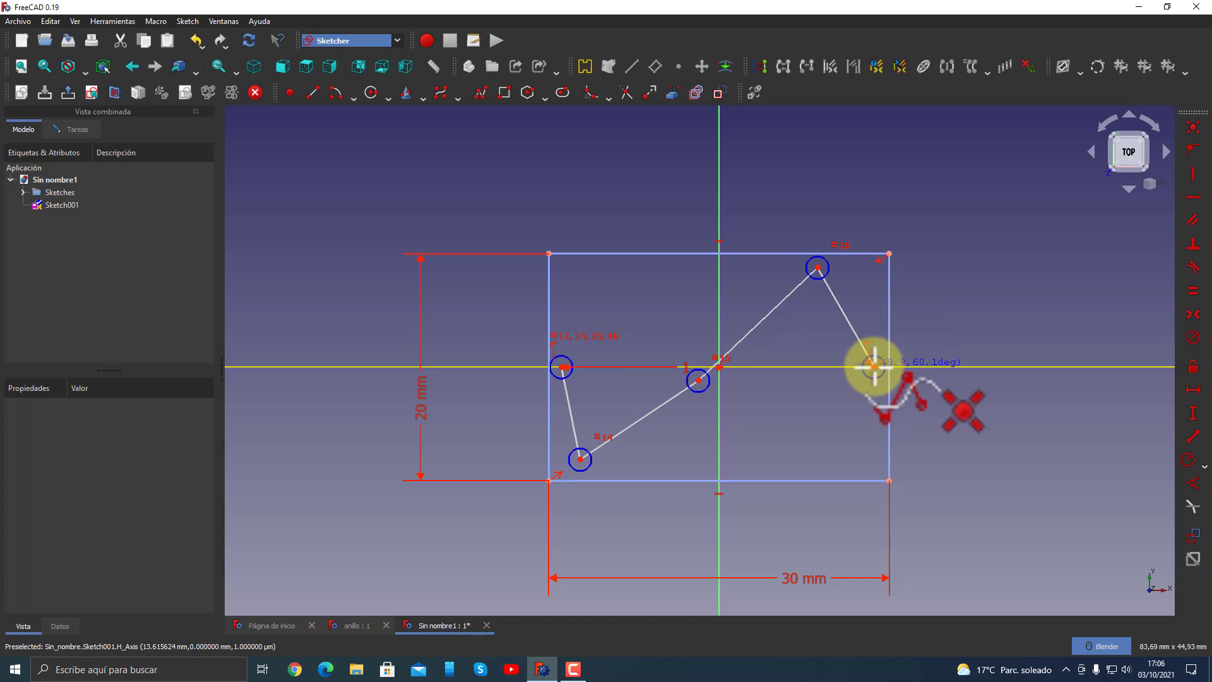
click(874, 366)
right_click(954, 307)
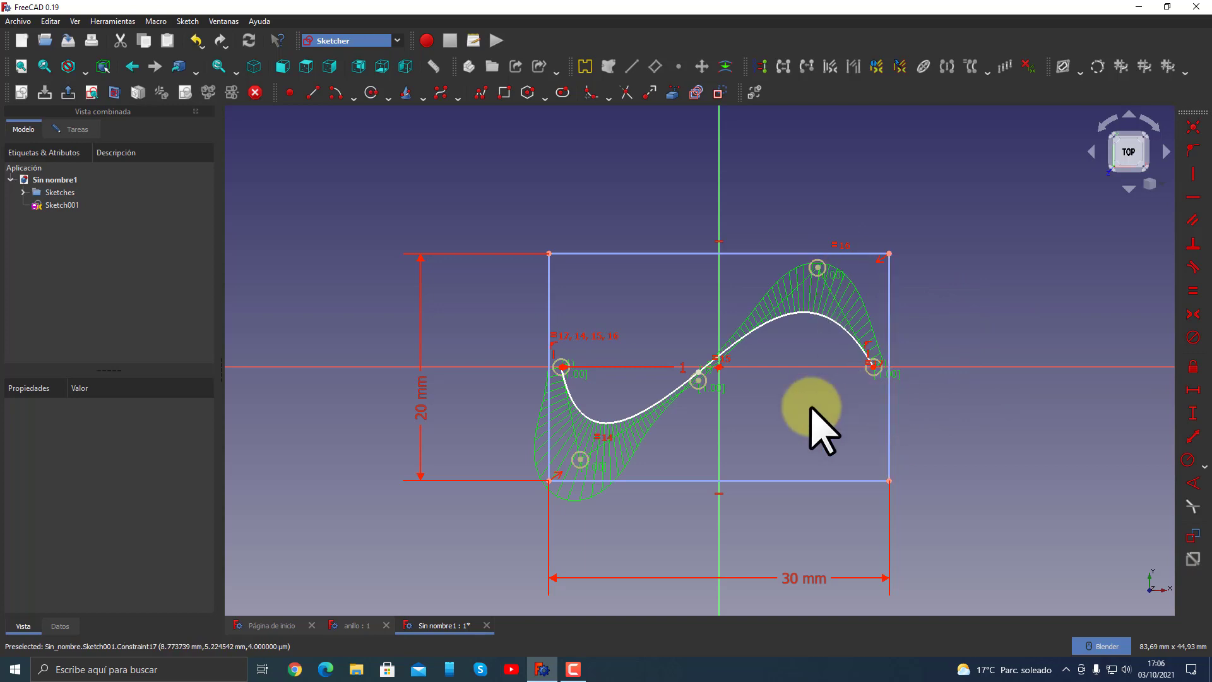
click(874, 368)
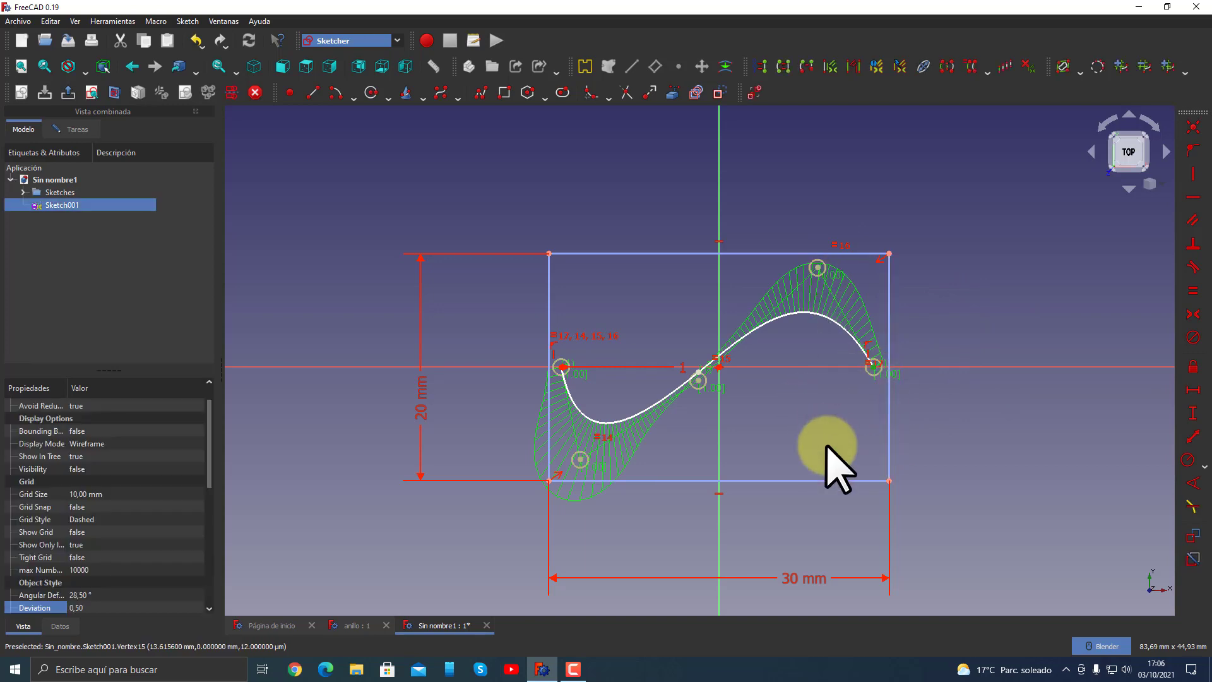
- Constrain the spline's right and left endpoints onto the rectangle's right and left edges
click(890, 394)
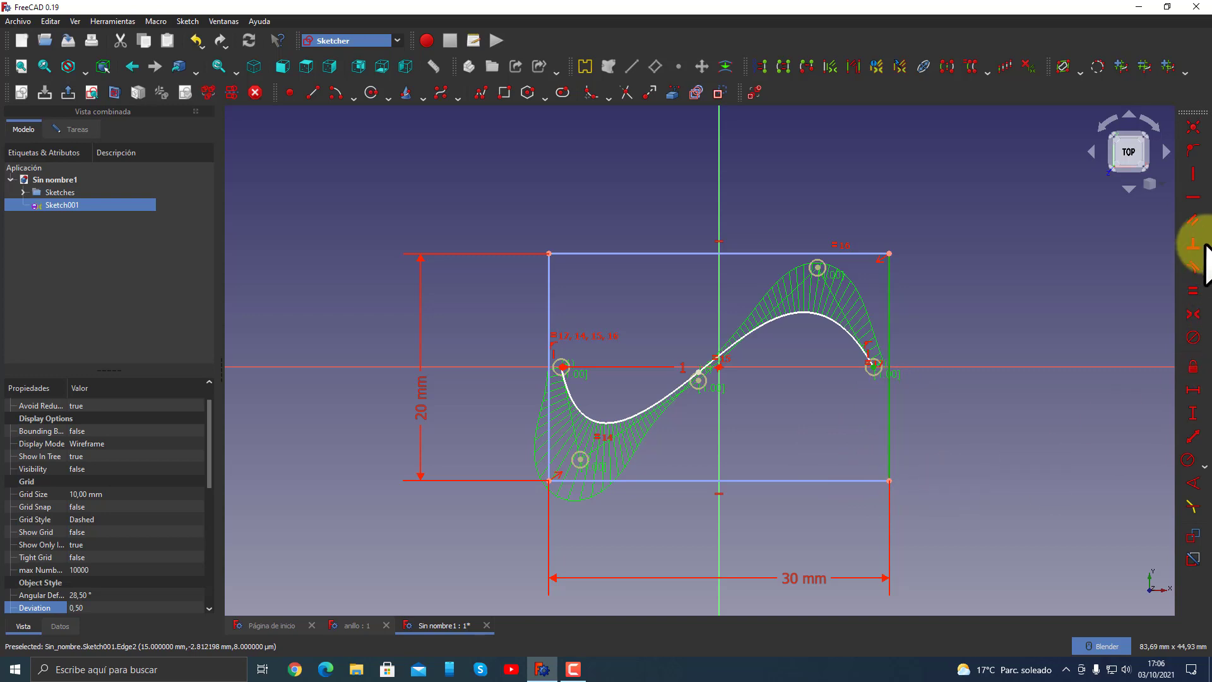
click(1197, 151)
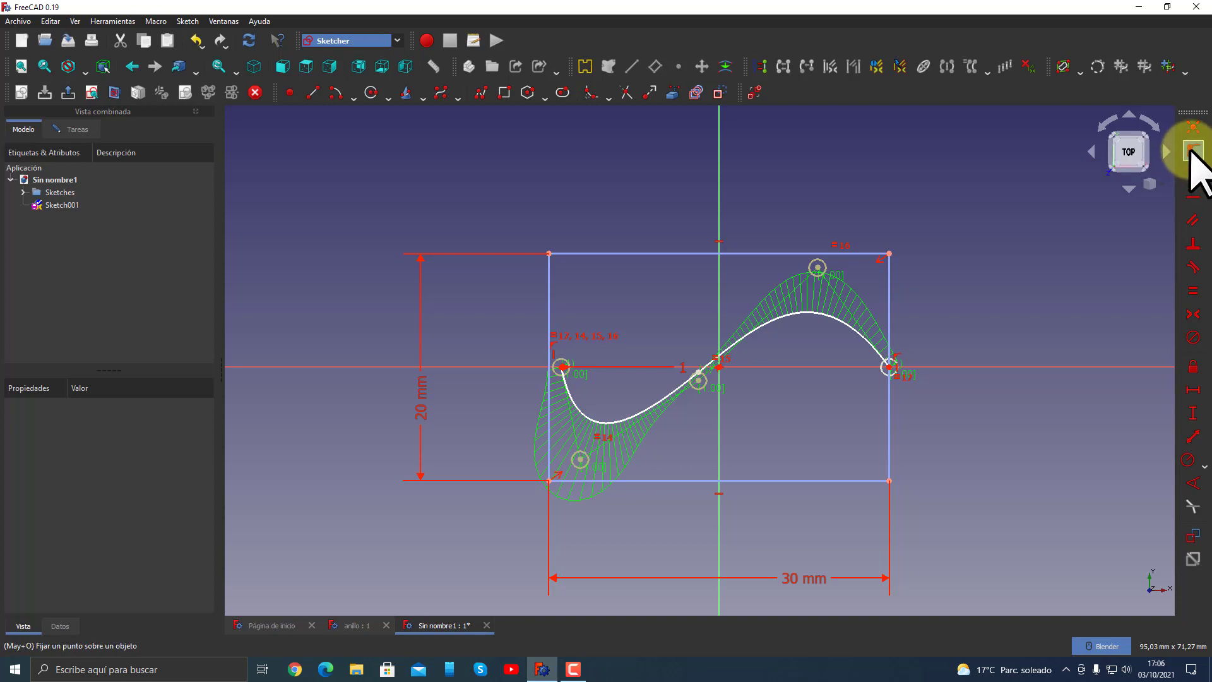
click(564, 368)
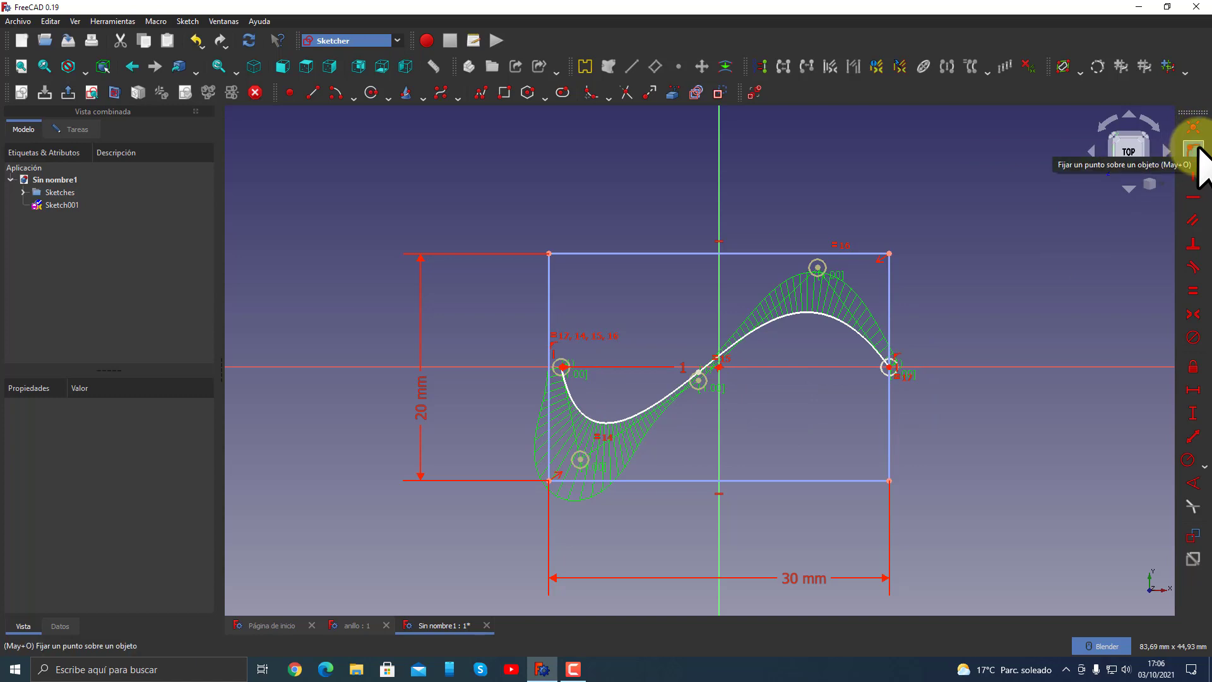
click(561, 368)
click(548, 301)
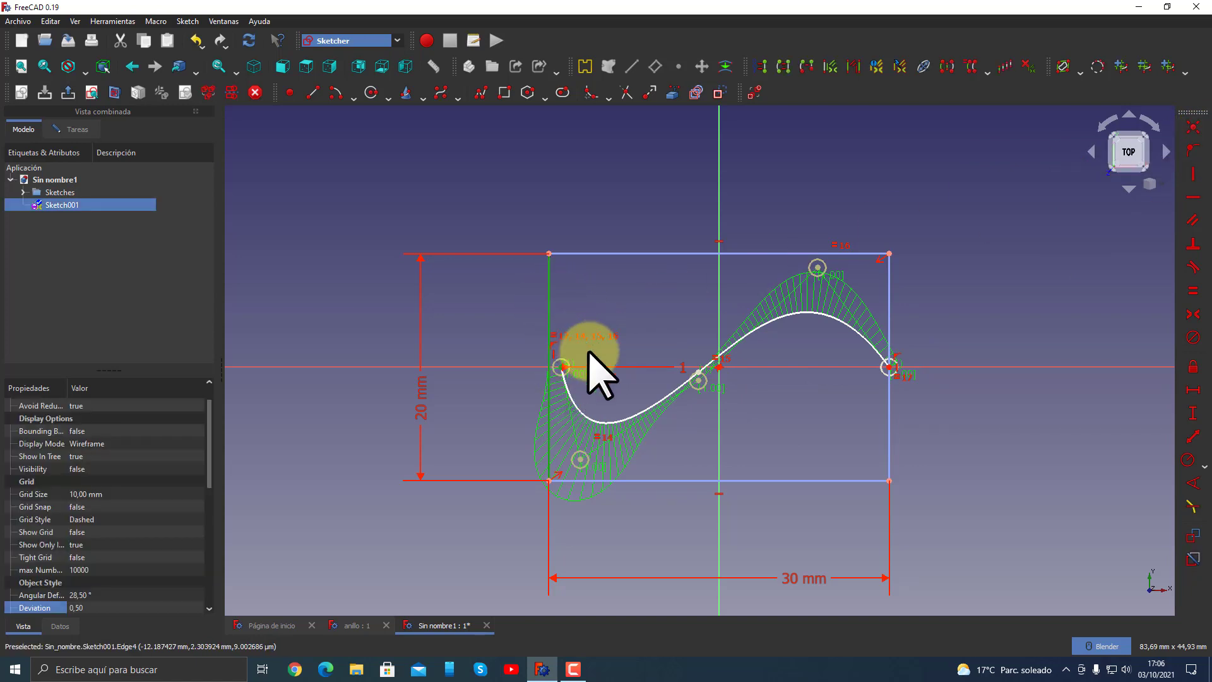
click(1193, 151)
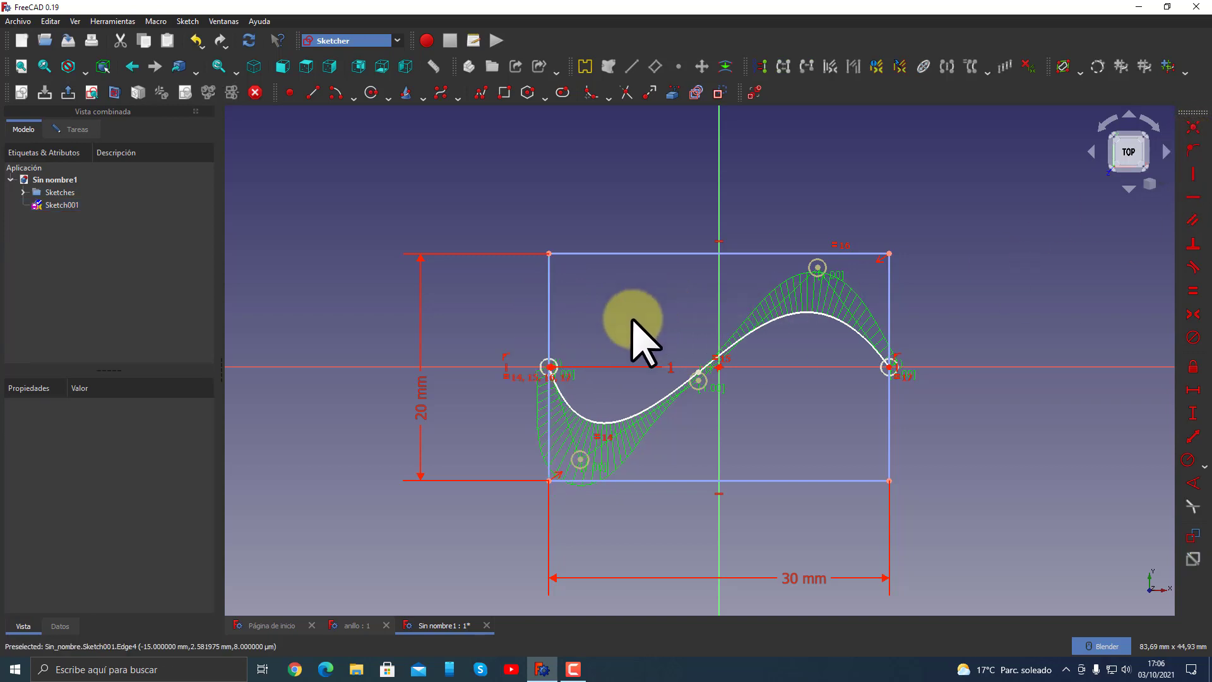
- Make the outer control points coincide with the rectangle's bottom-left and top-right corners
click(580, 460)
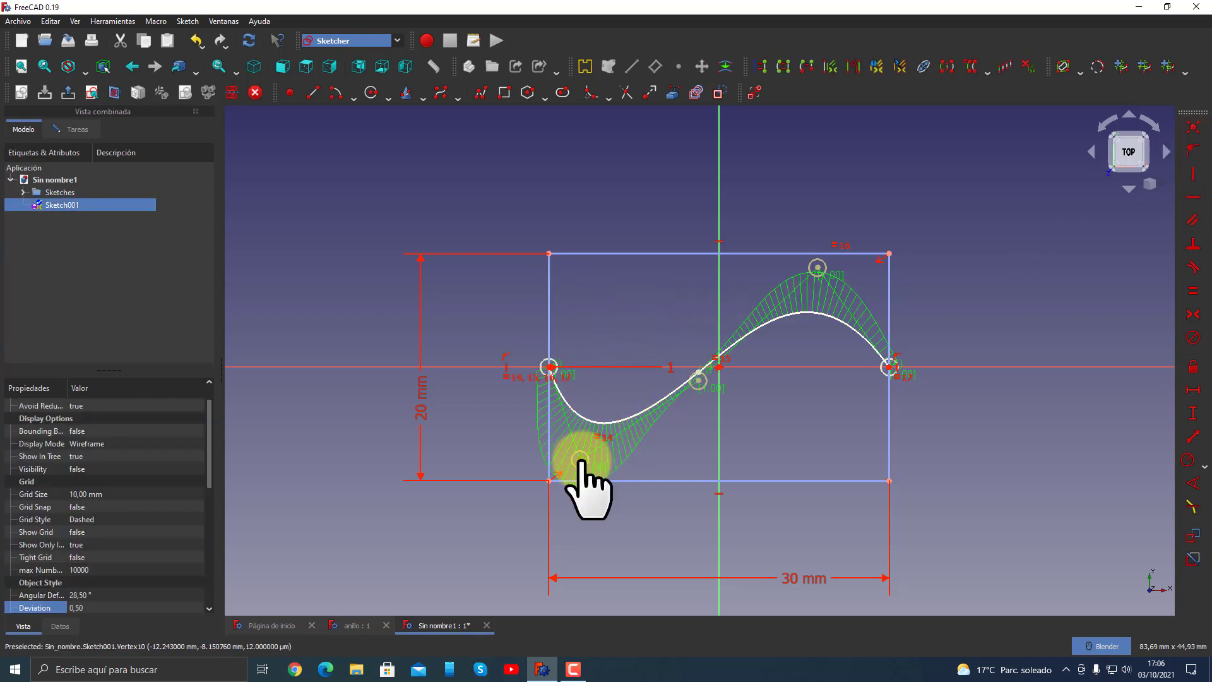
click(549, 481)
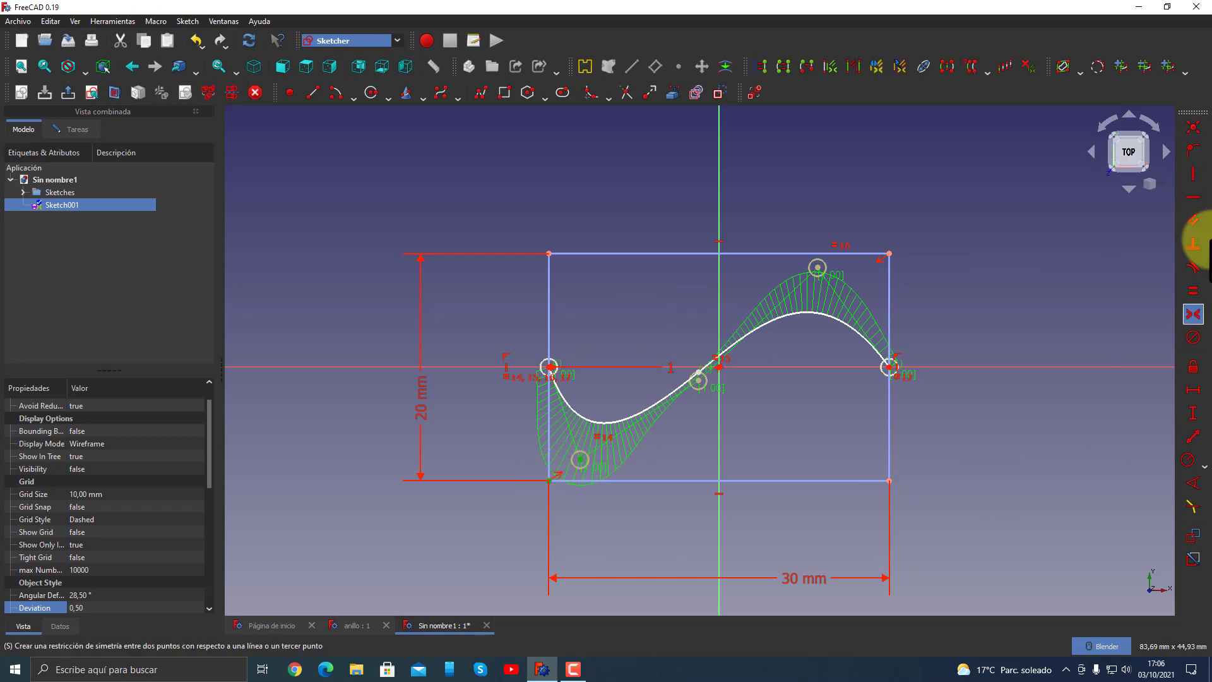
click(1193, 128)
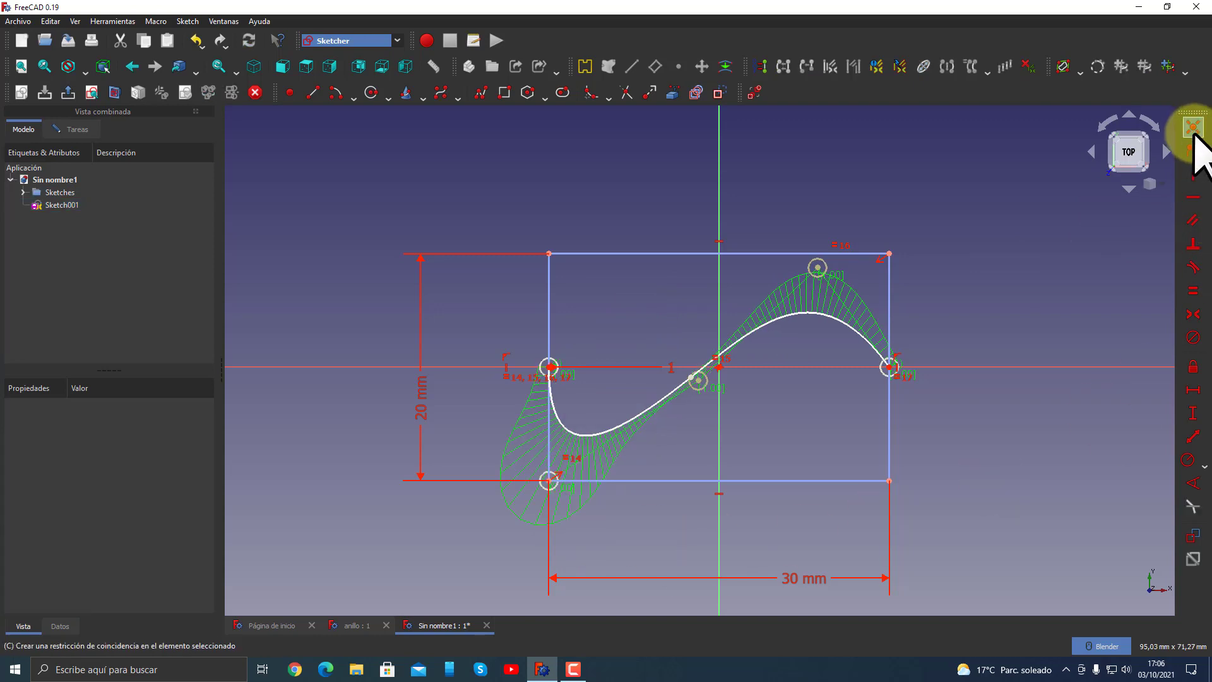
click(832, 280)
click(889, 253)
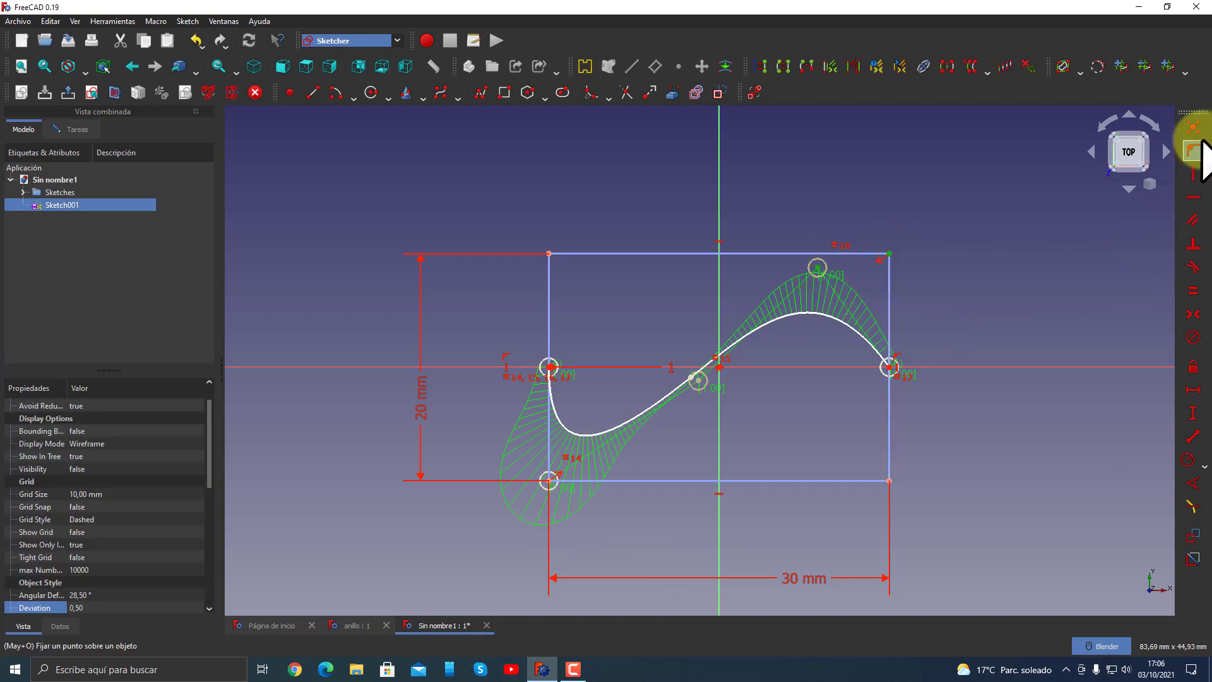
click(1193, 128)
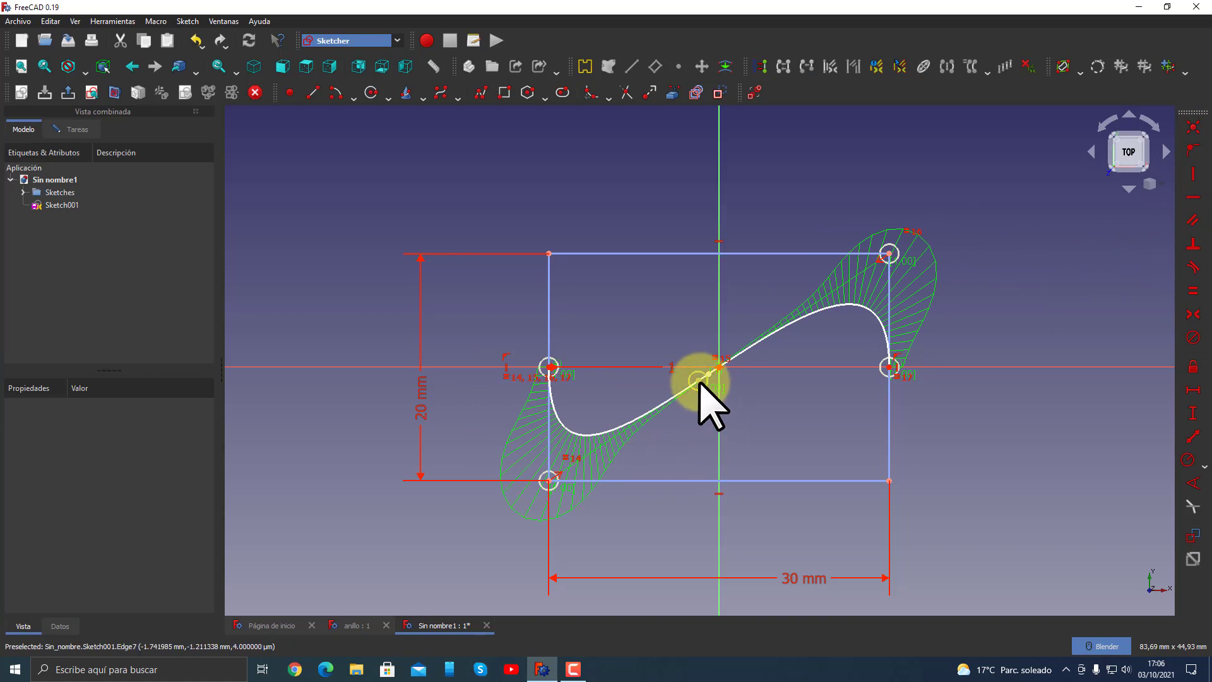
- Pin the S-spline's middle control point to the sketch origin
drag(697, 380, 743, 423)
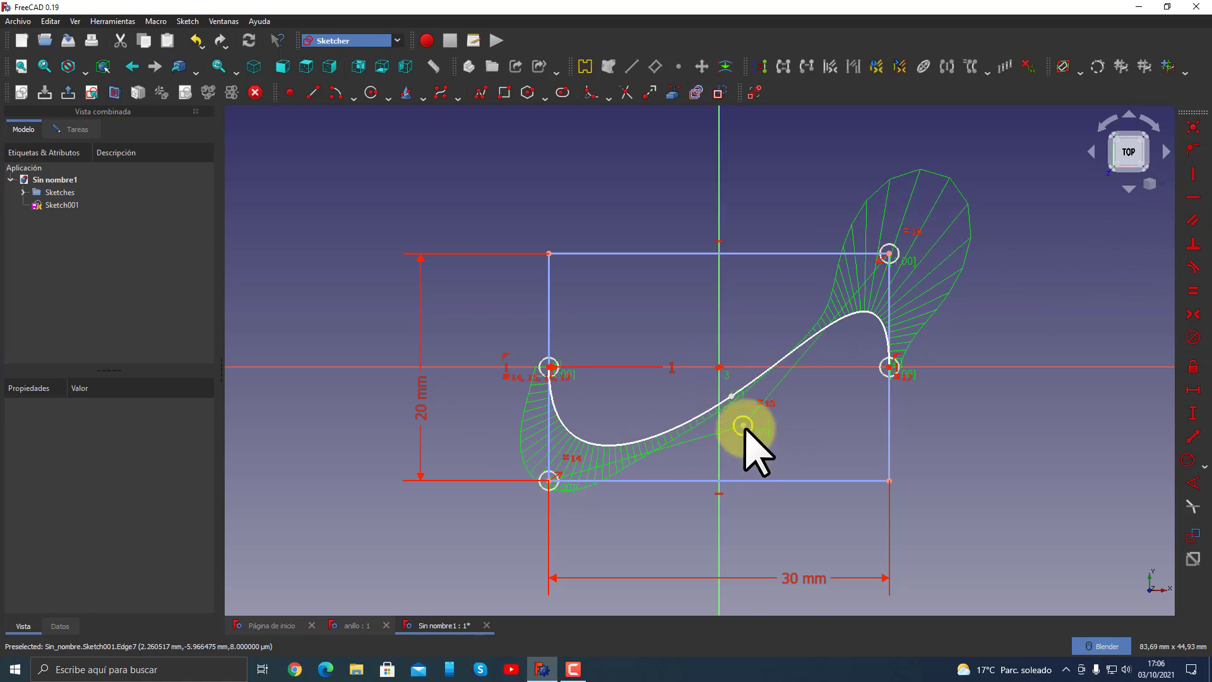
click(744, 425)
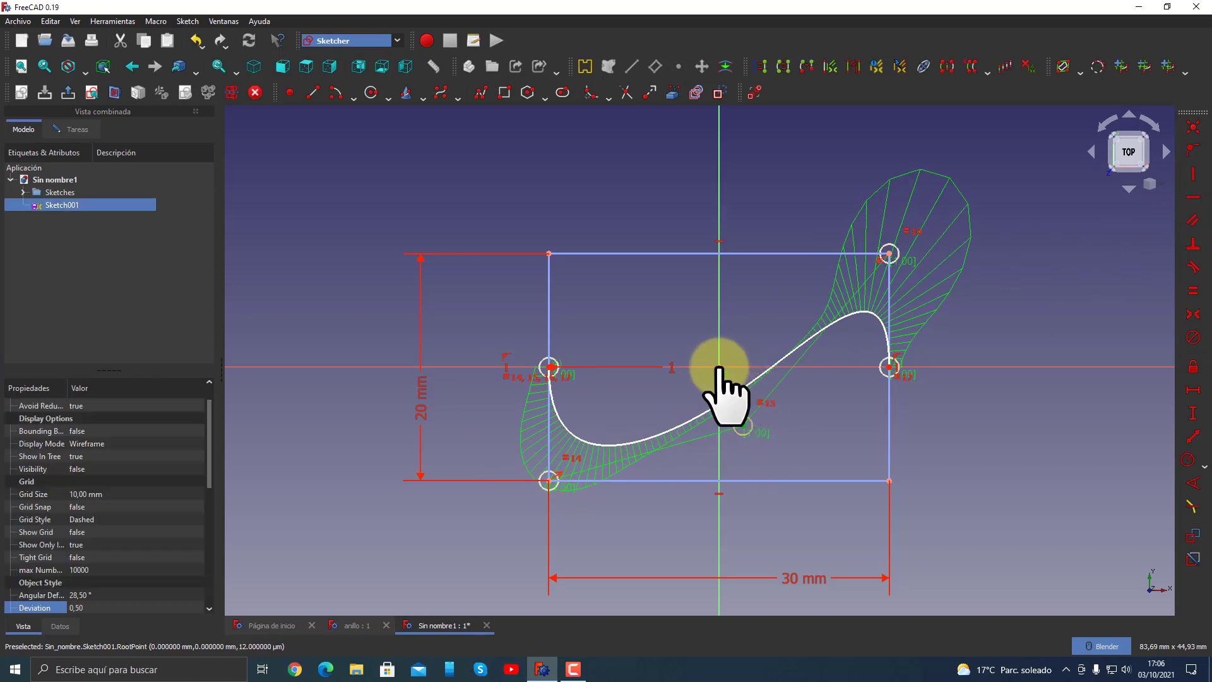
click(719, 367)
click(1193, 128)
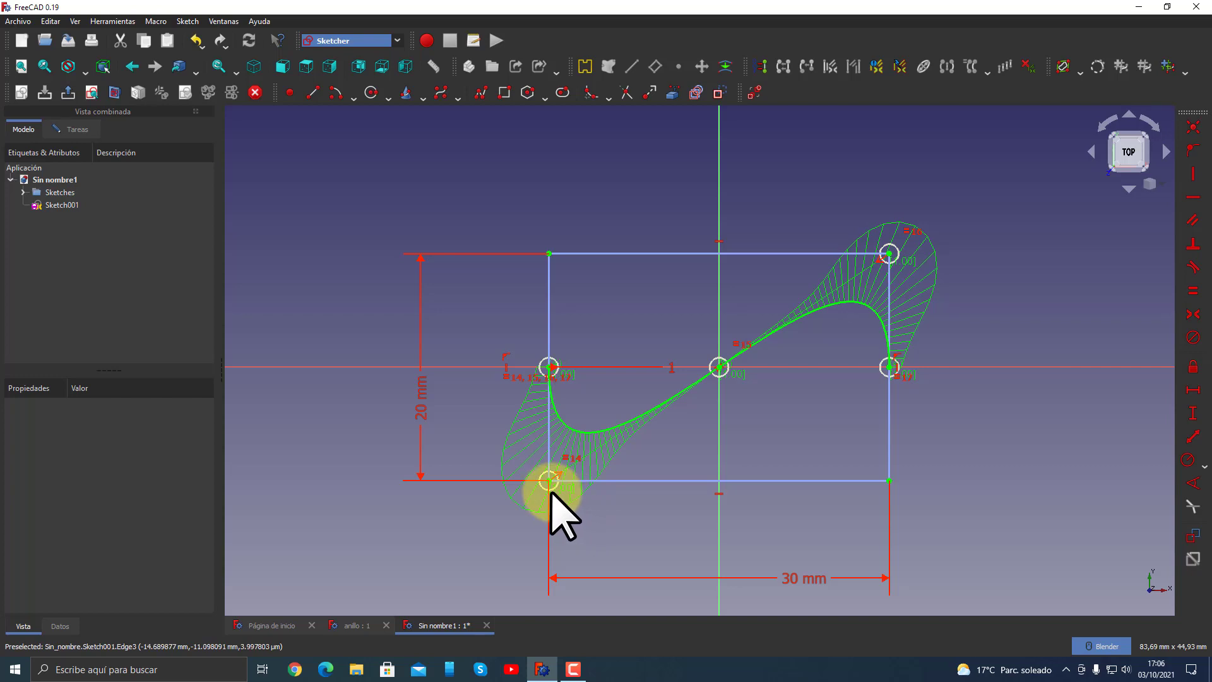
- Delete constraint 14 from the B-spline
scroll(578, 501, up, 2)
scroll(574, 498, up, 2)
scroll(569, 493, up, 2)
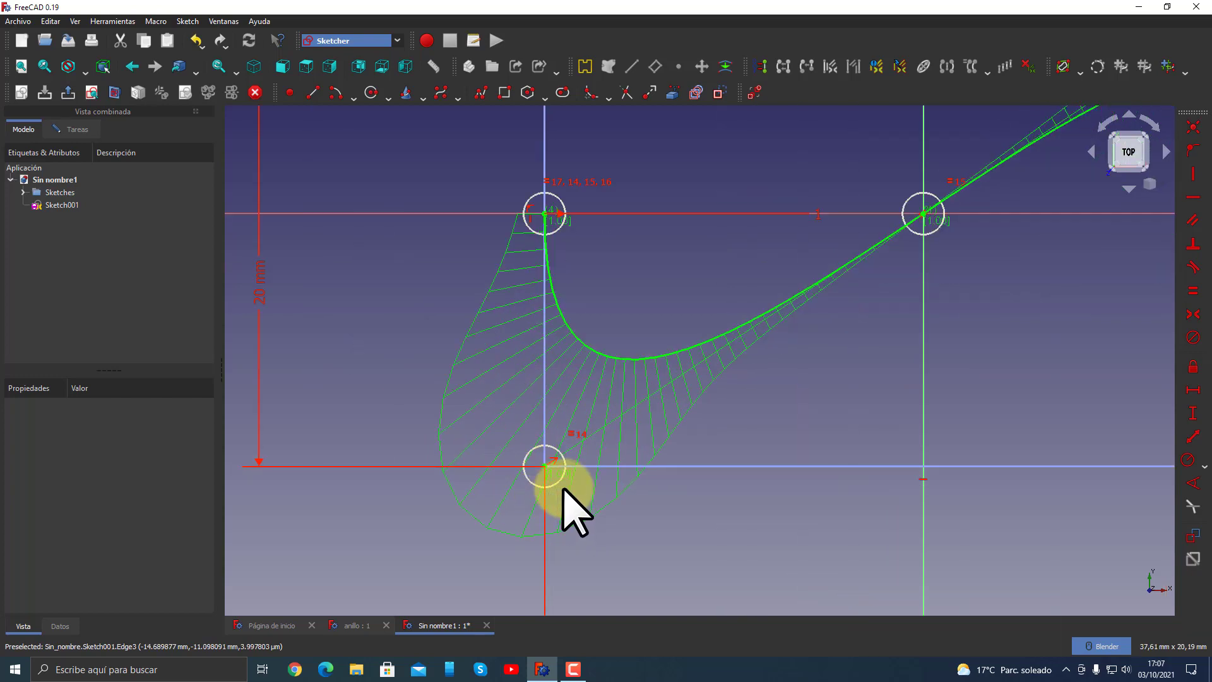
click(578, 435)
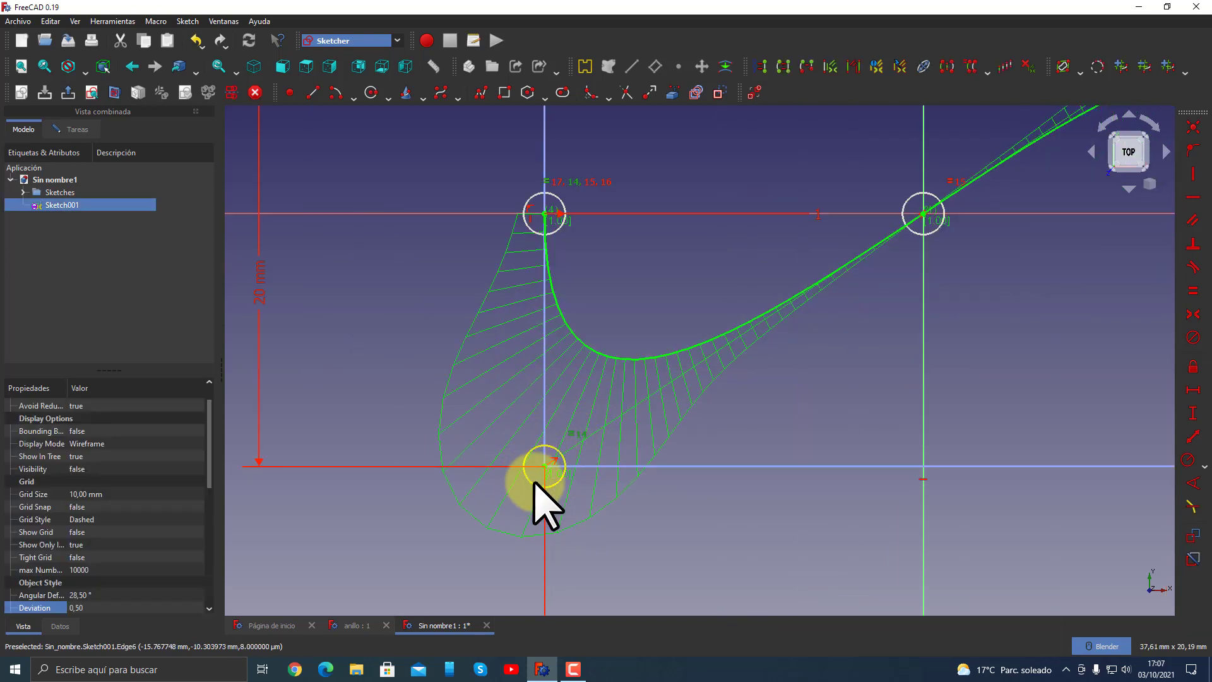
click(578, 436)
key(Delete)
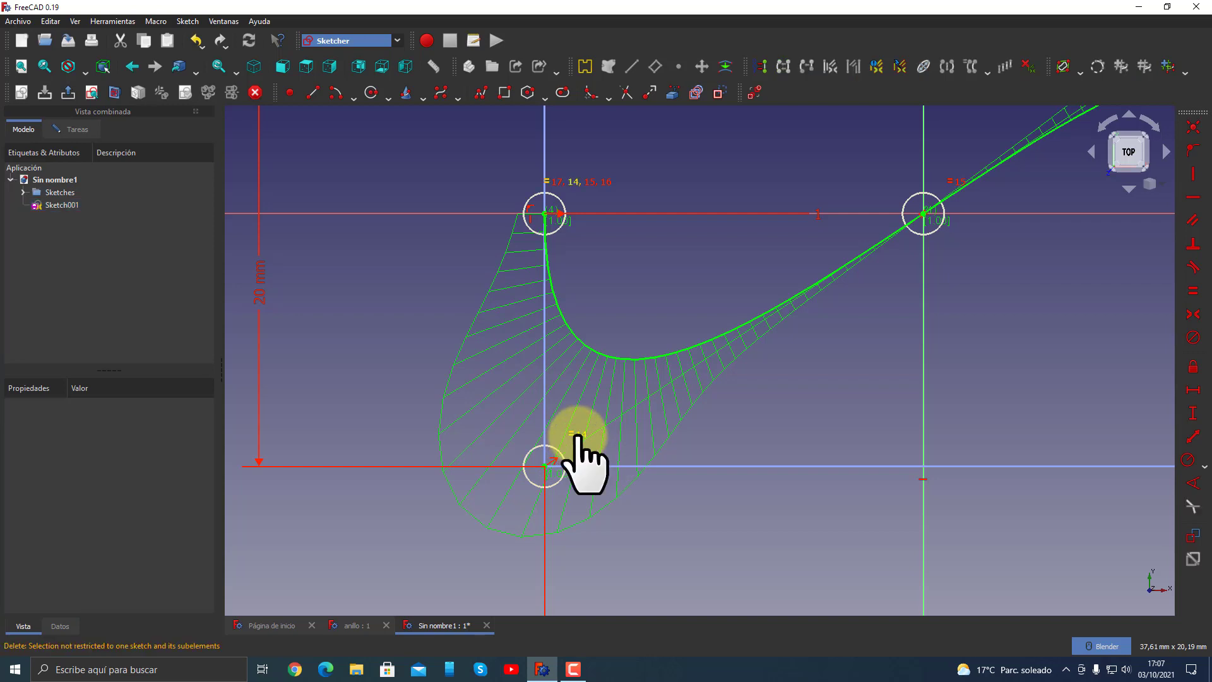
click(582, 449)
- Inspect the =15 constraint label on the spline, then clear the selection
scroll(693, 404, down, 2)
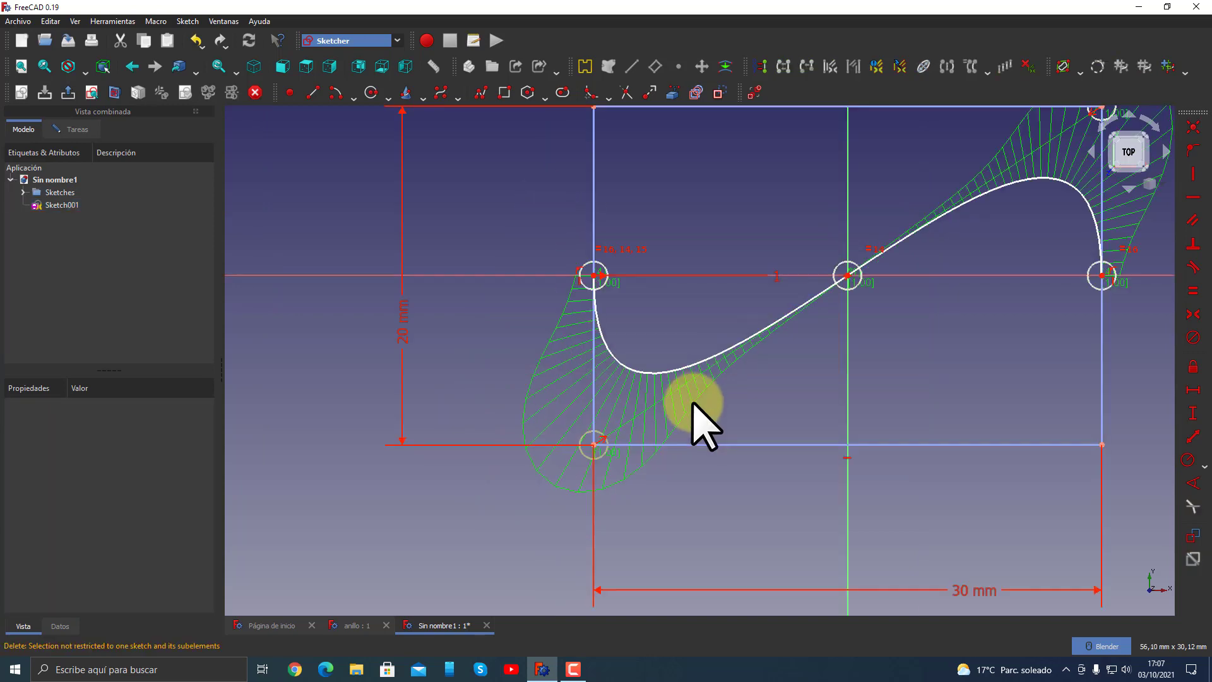
scroll(693, 404, down, 2)
scroll(1006, 184, up, 2)
scroll(1007, 184, up, 3)
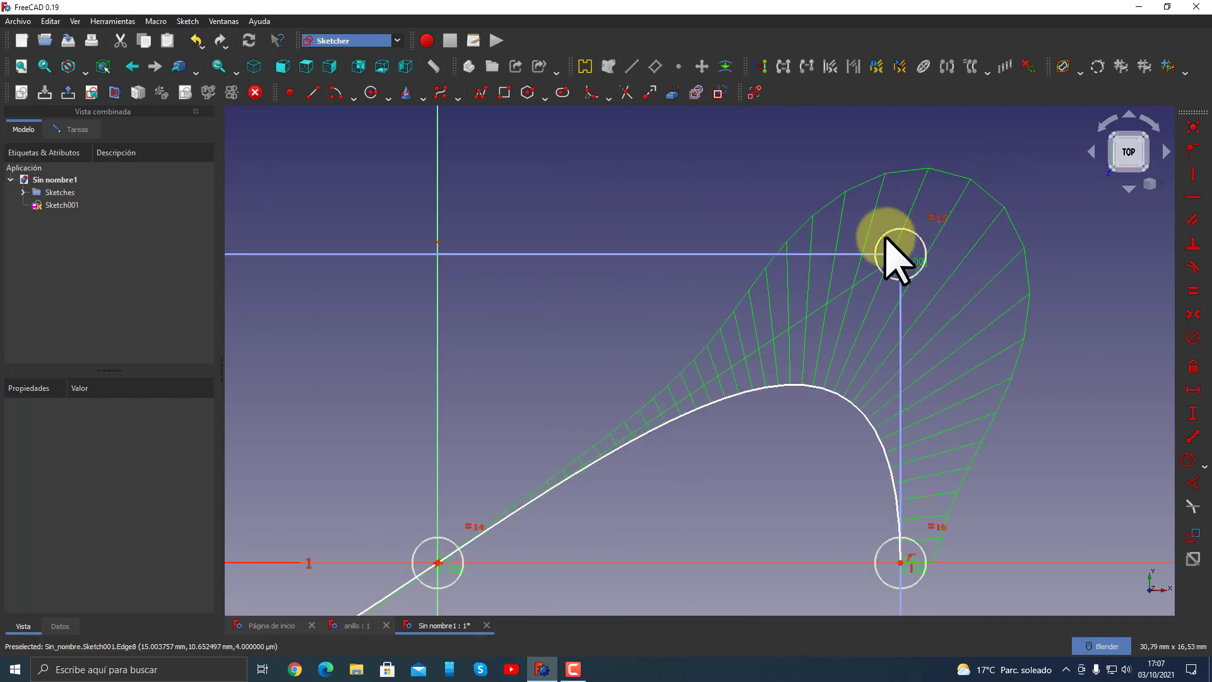
click(937, 219)
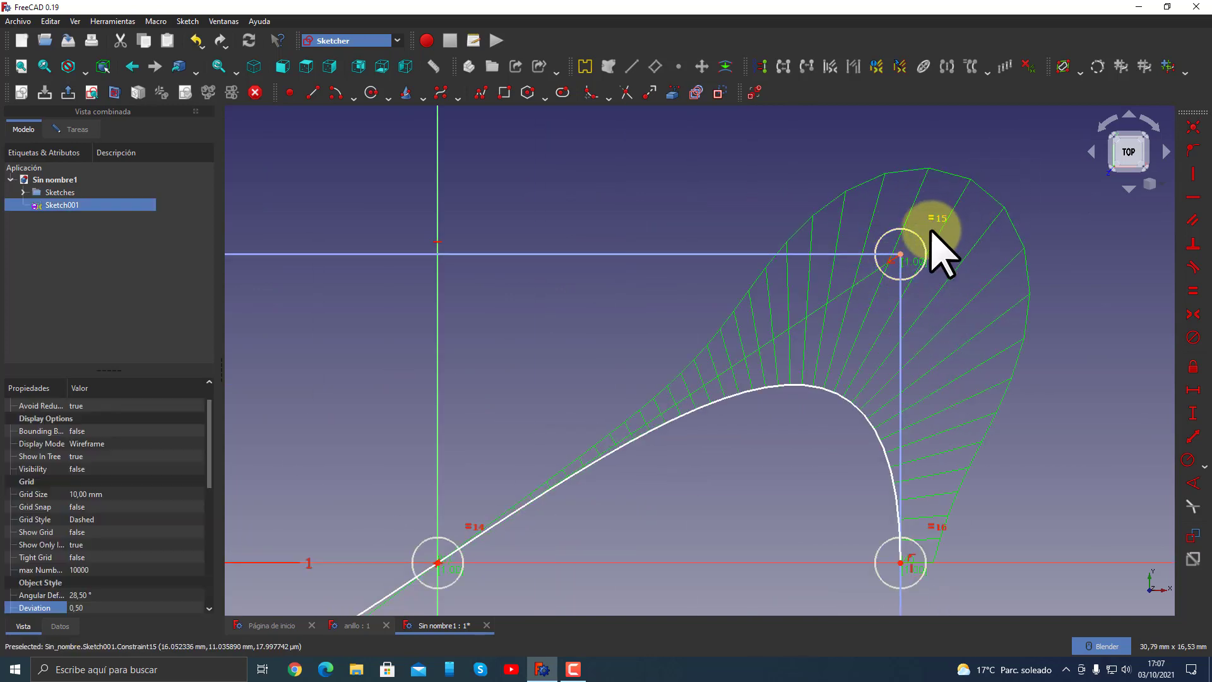
click(955, 278)
- Make the bottom-left and top-right control-point weights equal
scroll(898, 316, down, 1)
scroll(898, 324, down, 3)
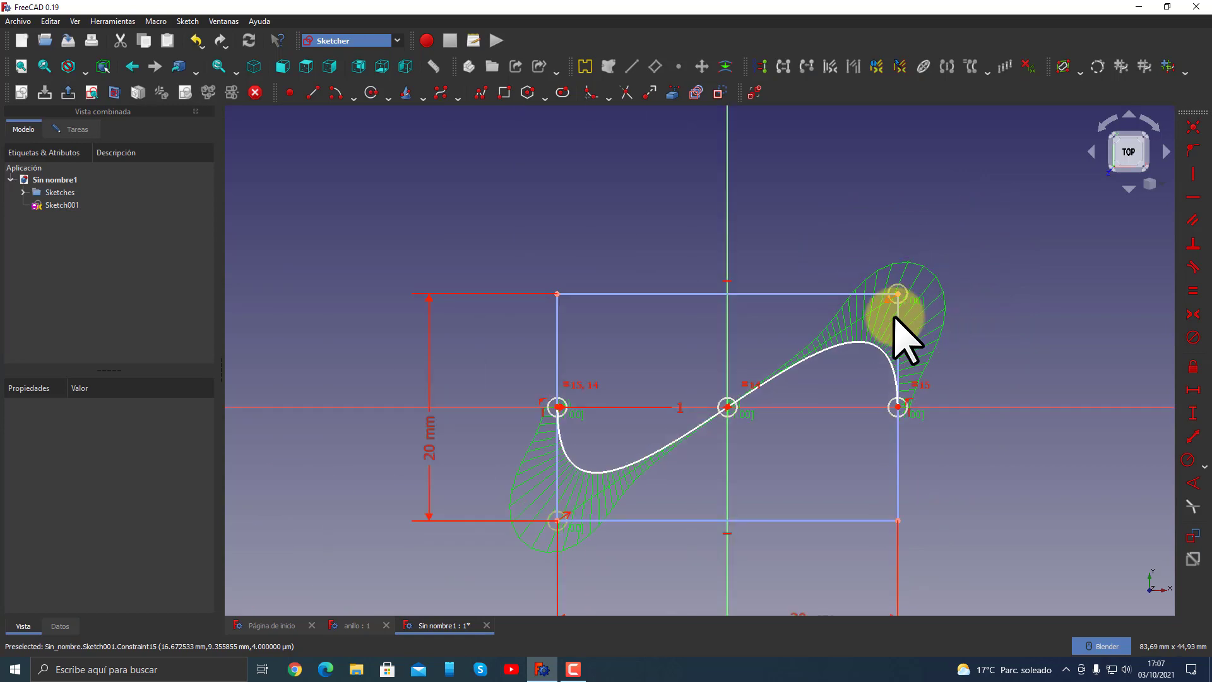
scroll(771, 404, up, 1)
click(511, 549)
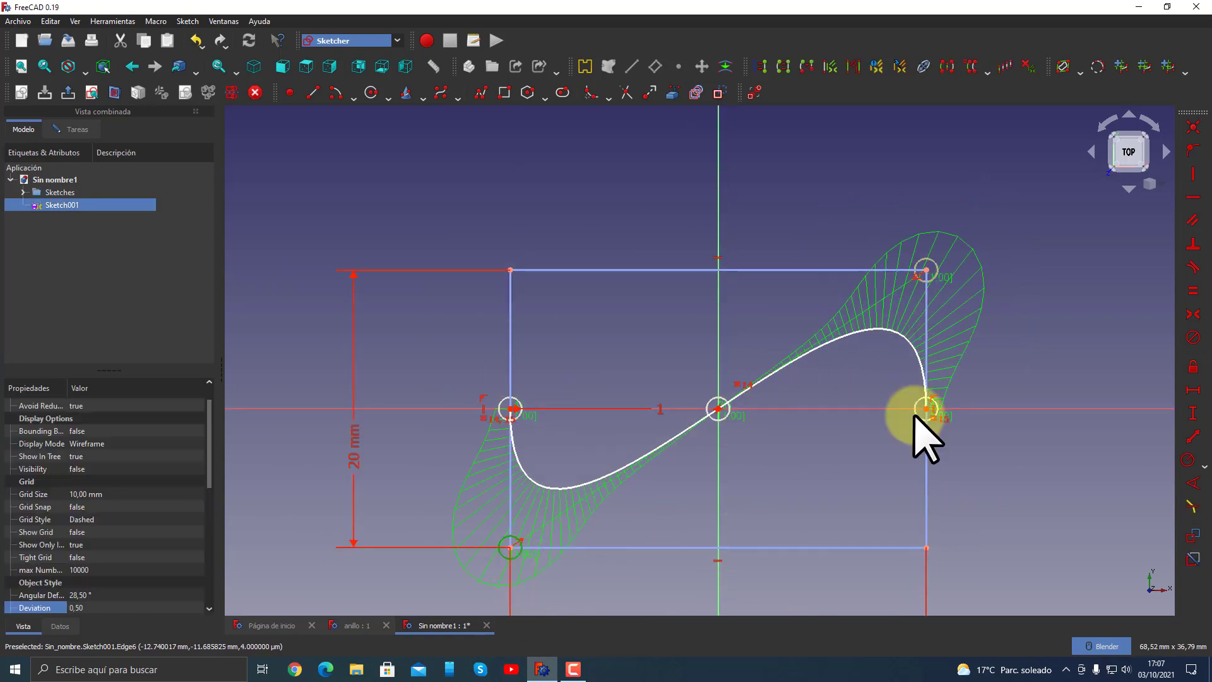
click(939, 269)
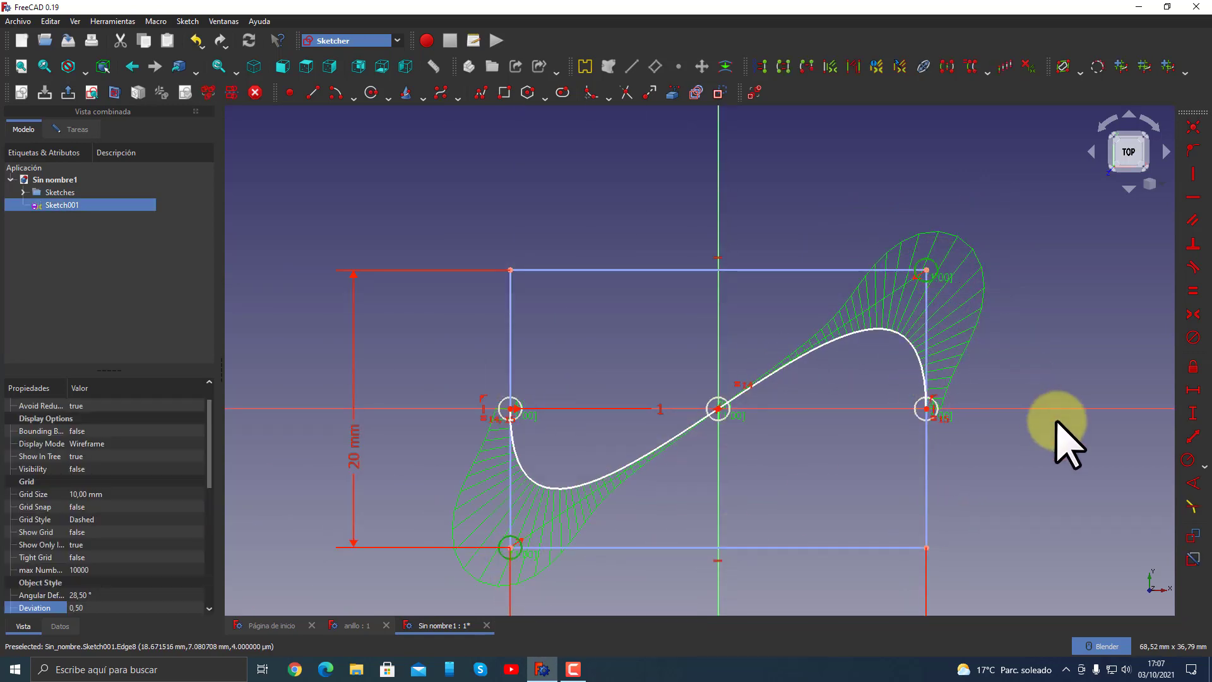
click(1192, 292)
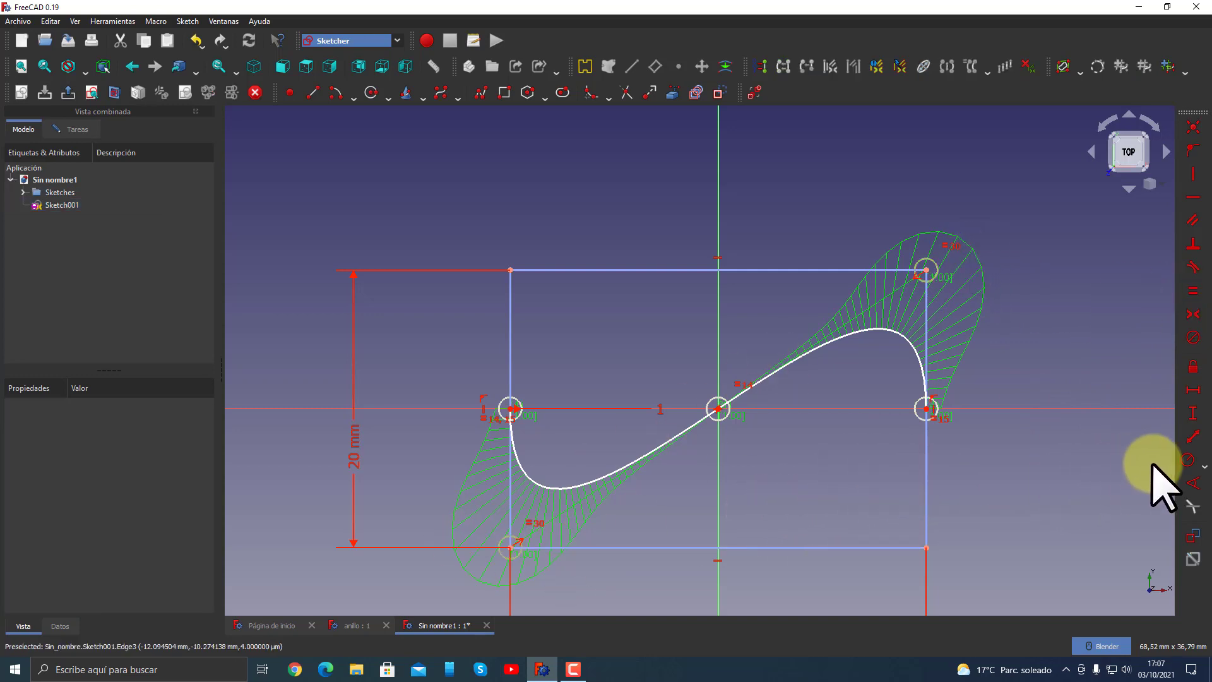
click(1185, 459)
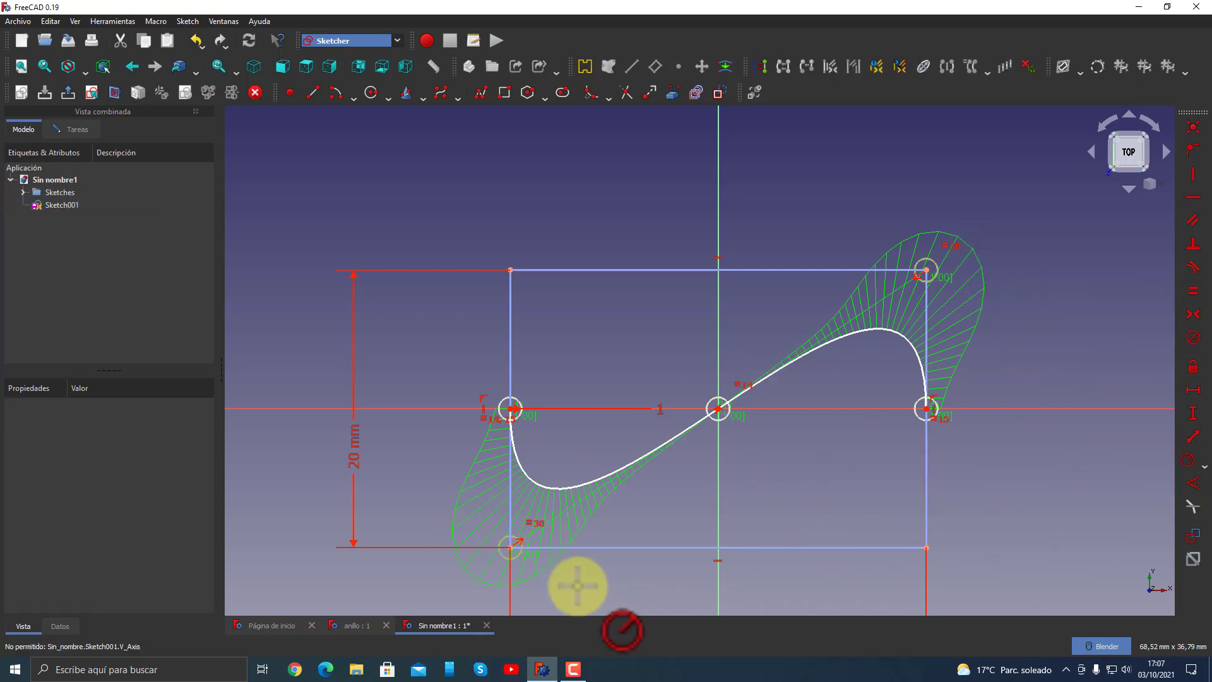
- Give the bottom-left control point a weight of 0.7 and select the S-curve
click(513, 550)
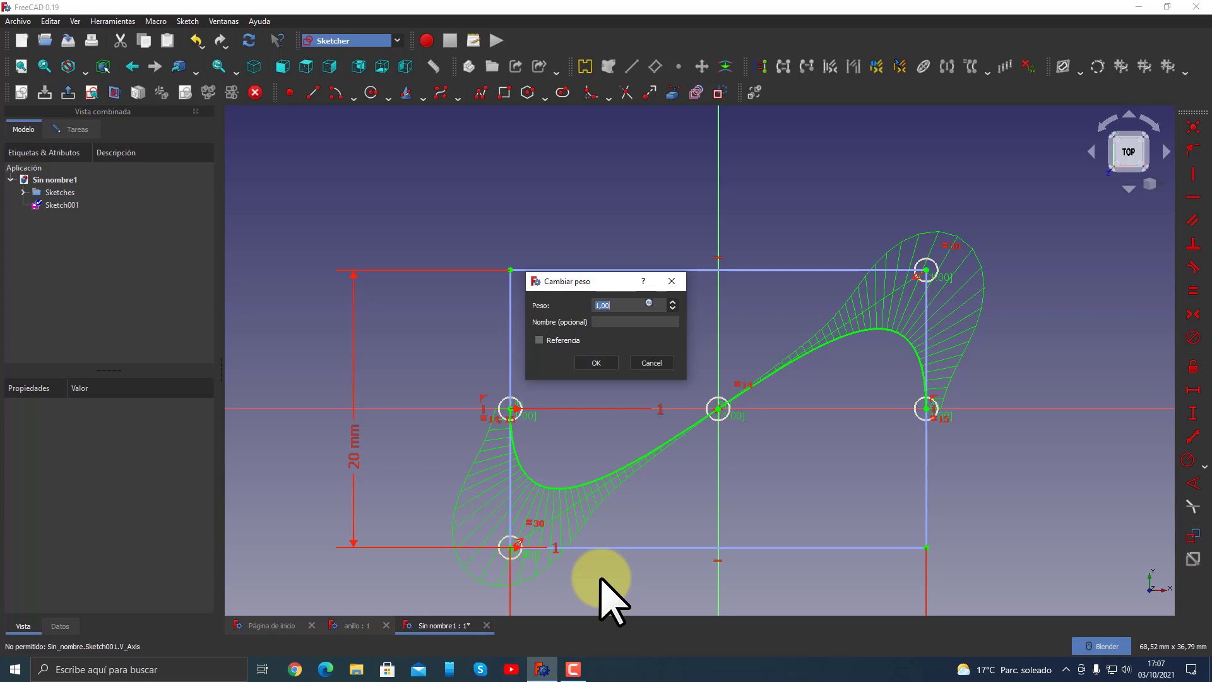
key(Return)
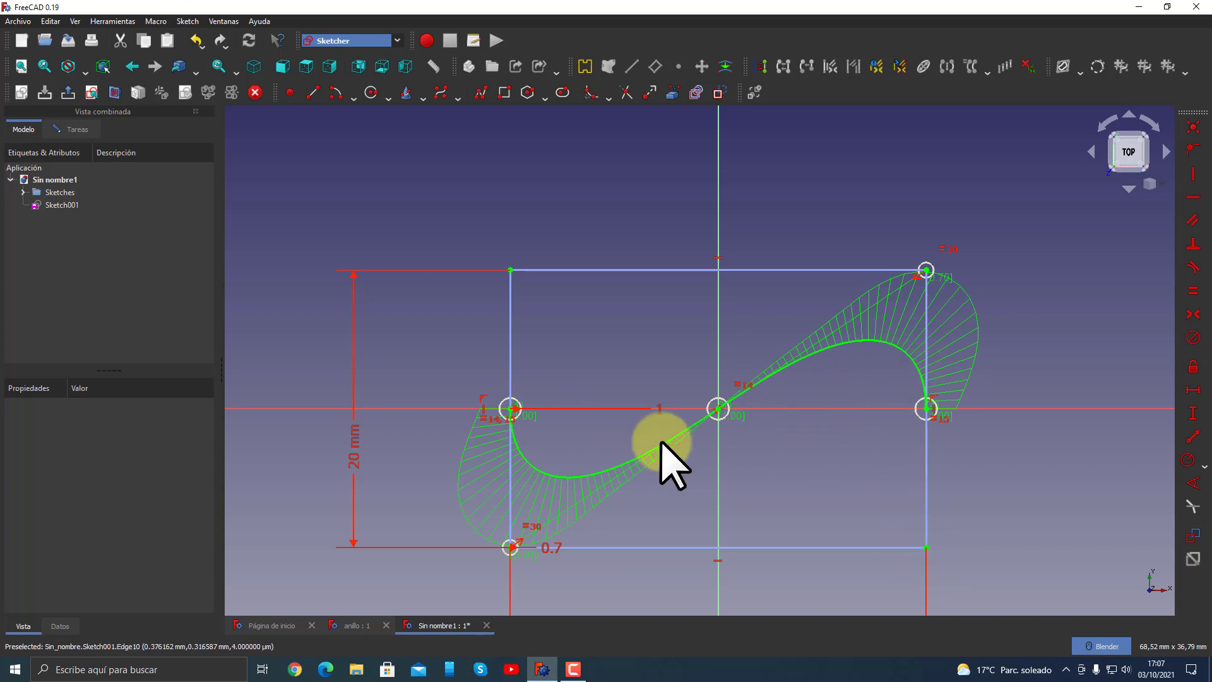
click(781, 371)
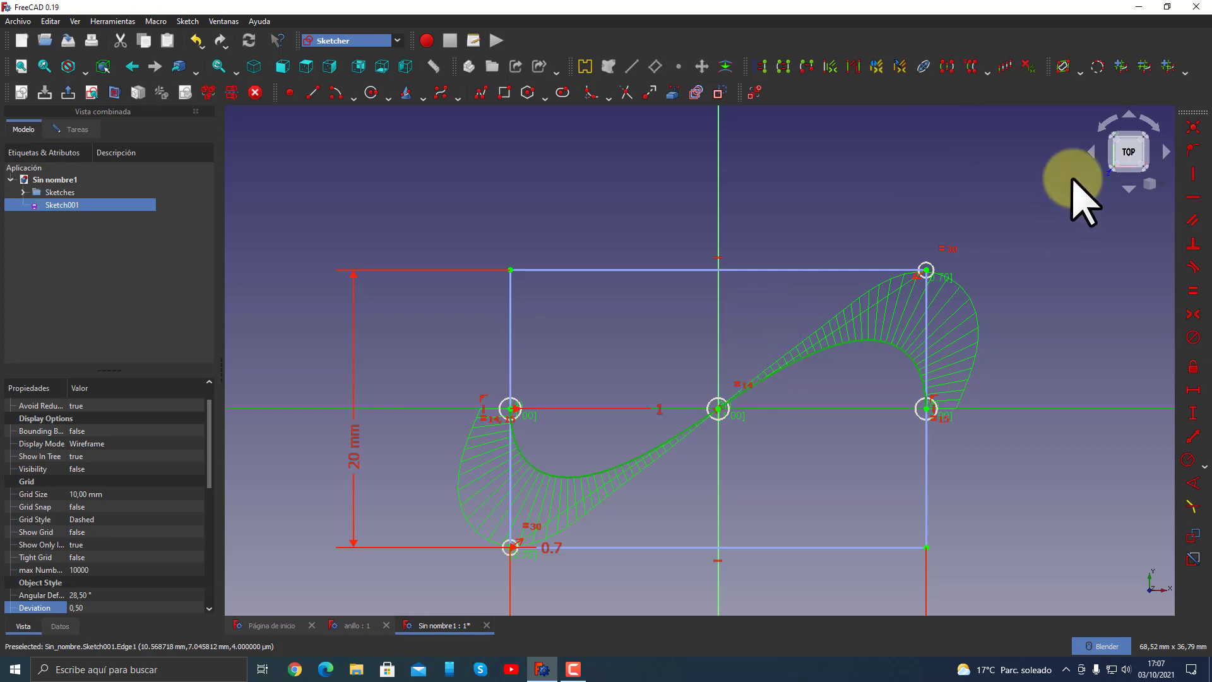
click(950, 71)
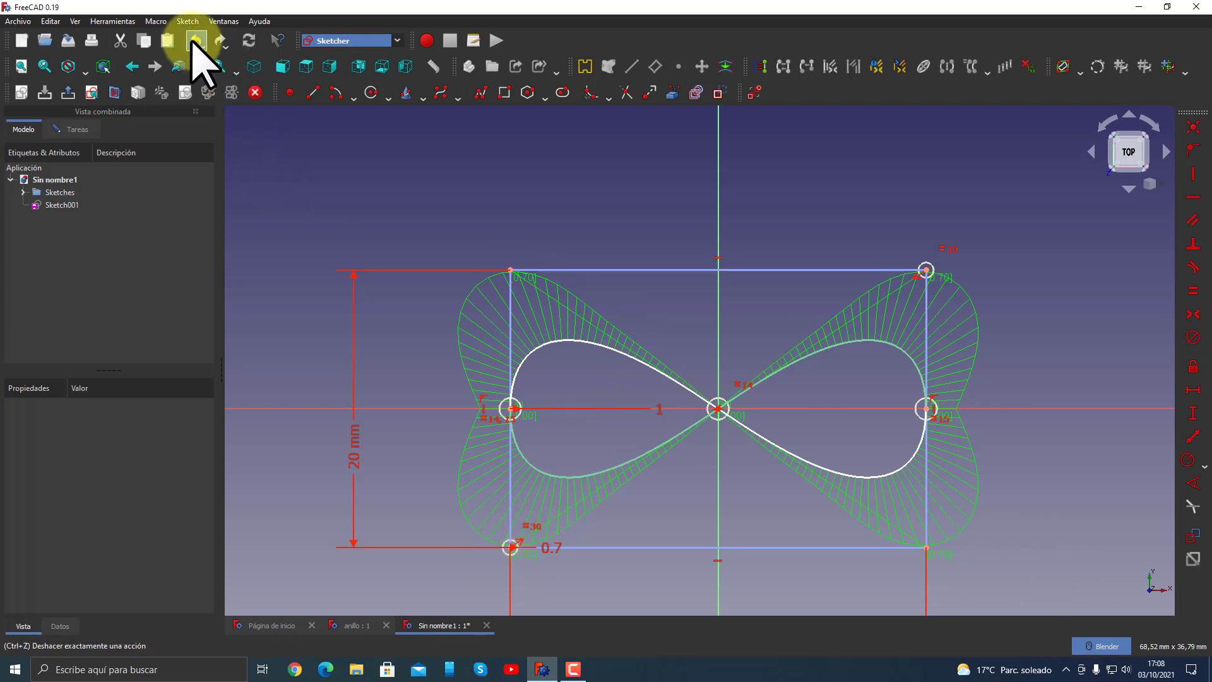
click(583, 344)
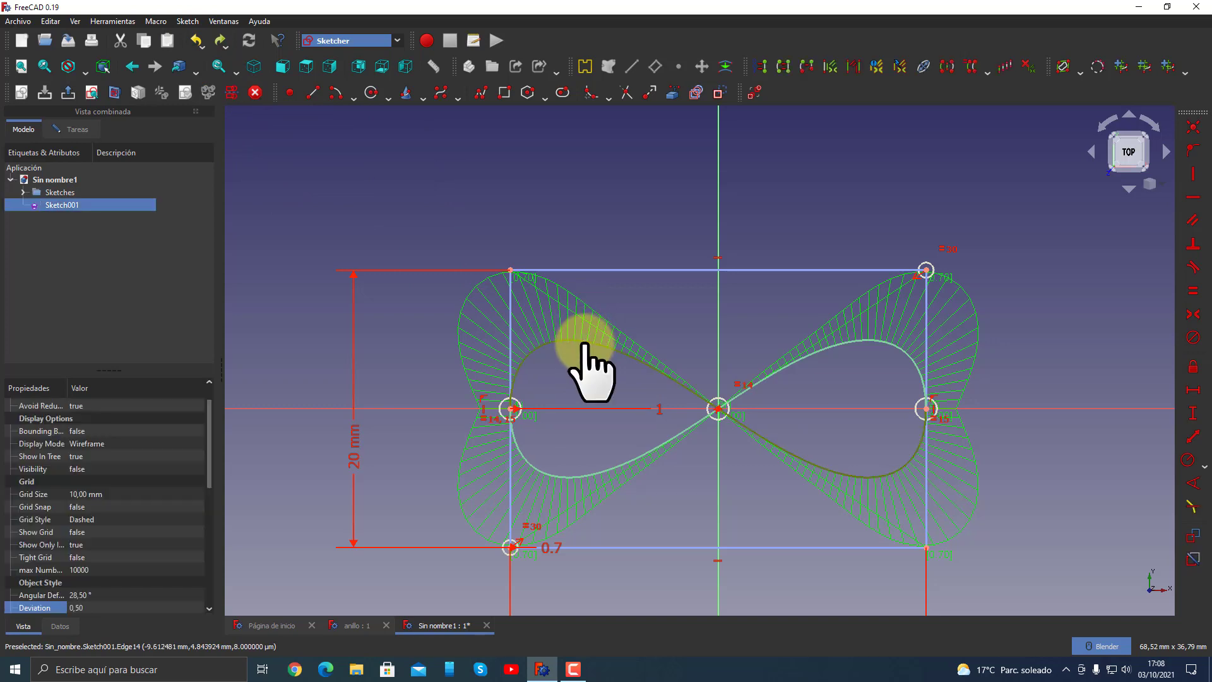
key(Delete)
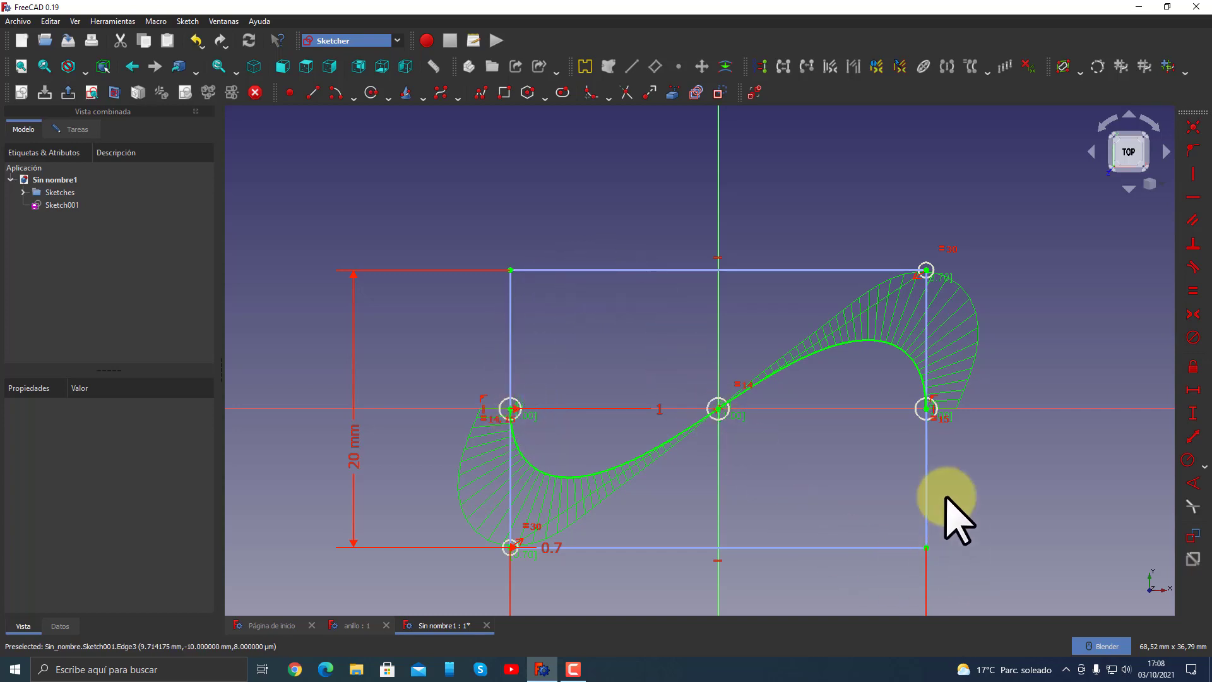
- Draw a B-spline through the left midpoint, top-left corner, origin, bottom-right corner and right midpoint
click(441, 94)
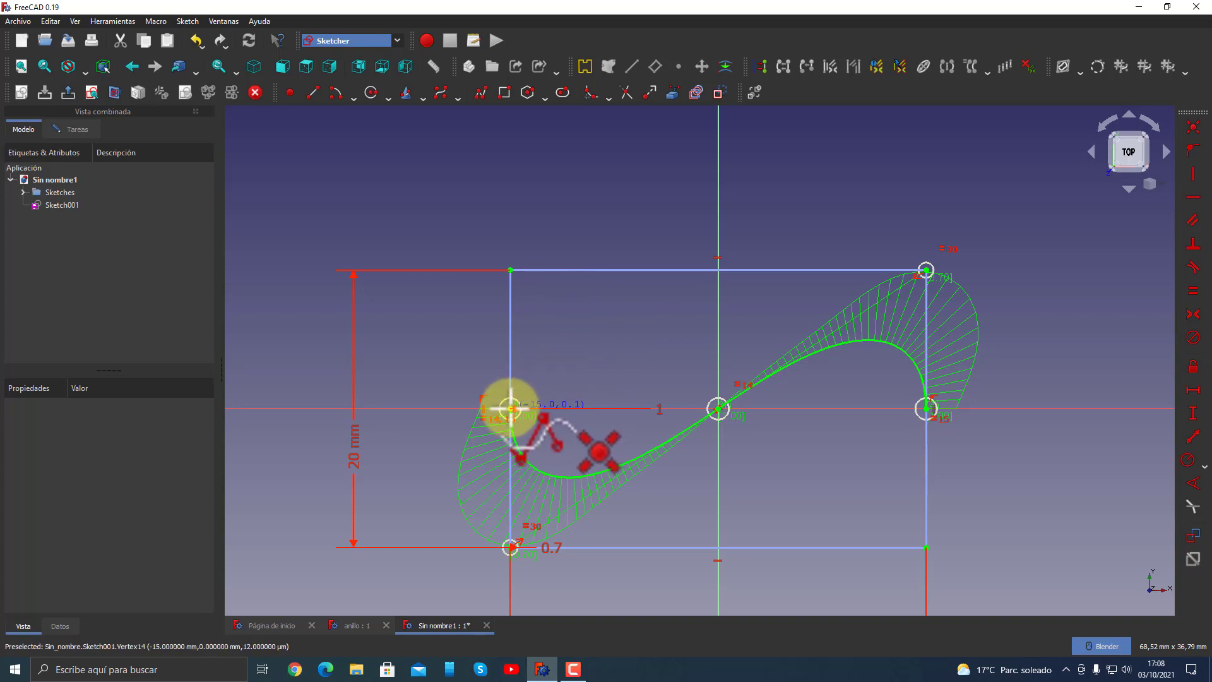
click(510, 409)
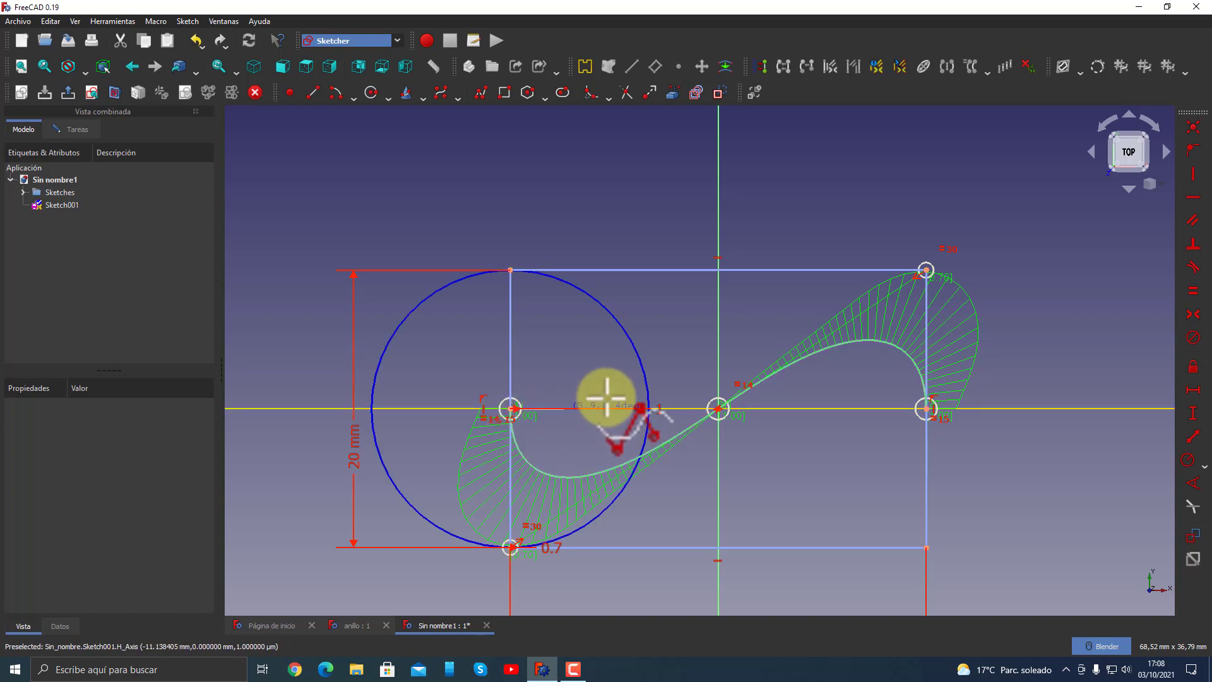
click(510, 270)
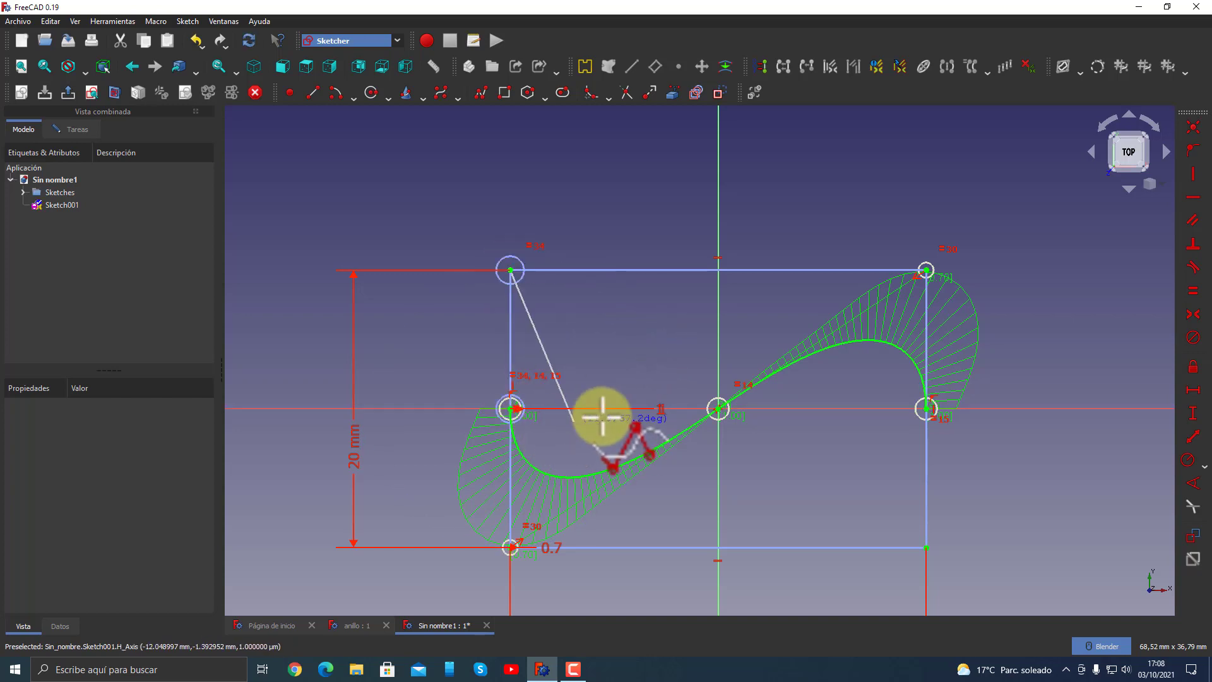
click(718, 409)
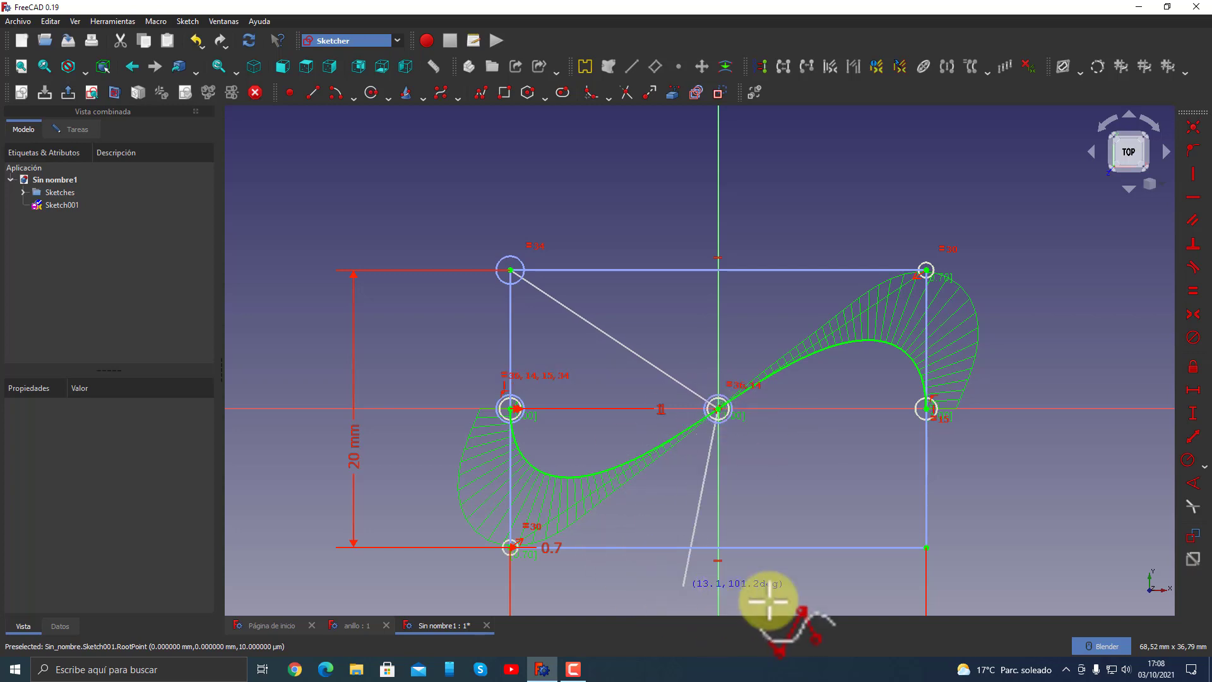
click(926, 546)
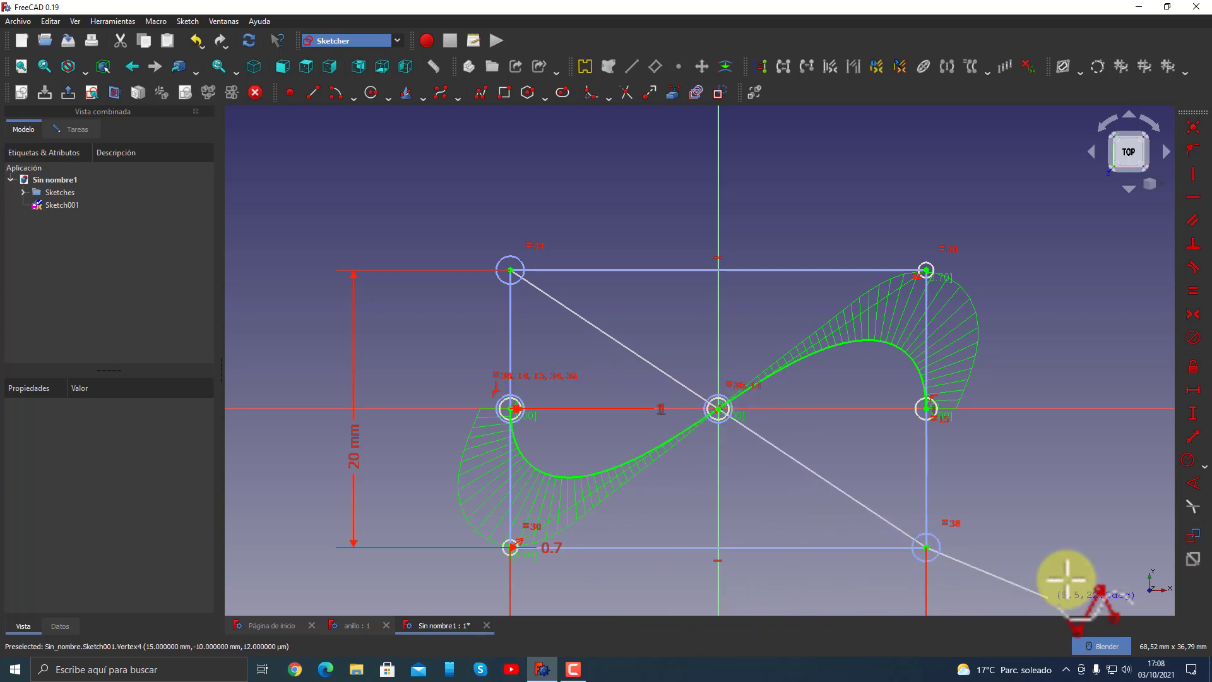
click(926, 409)
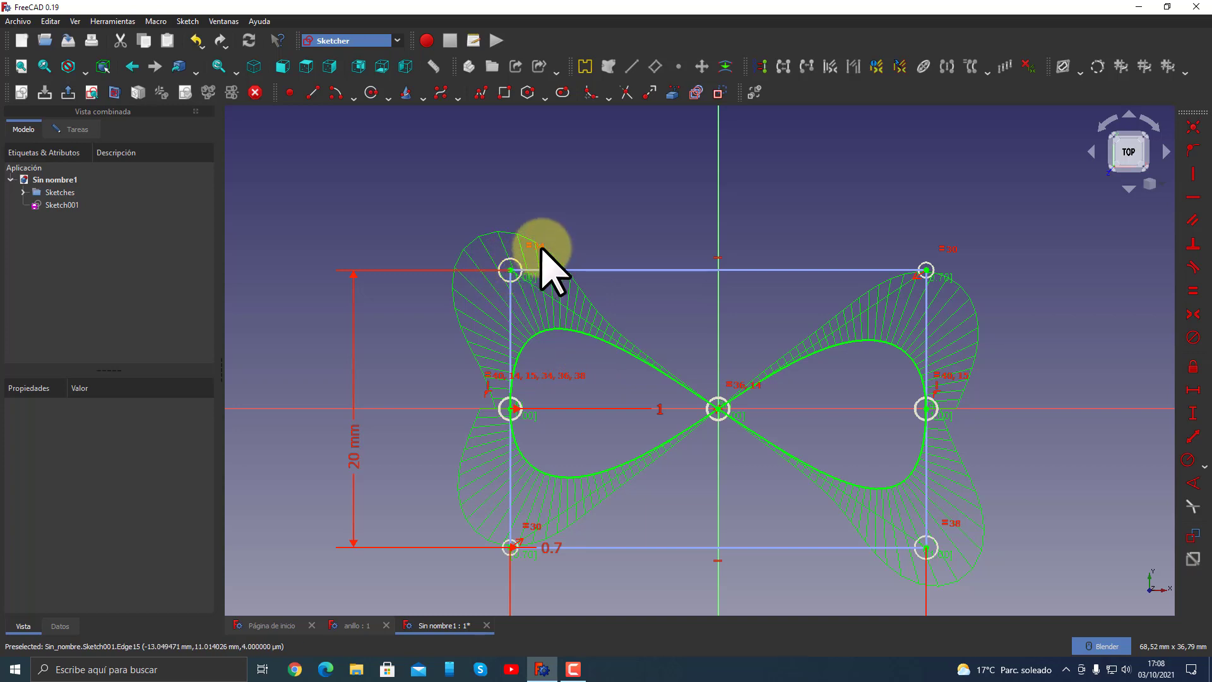
- Delete constraints 34 and 37 and make the top-left and bottom-right corners symmetric
click(581, 259)
key(Delete)
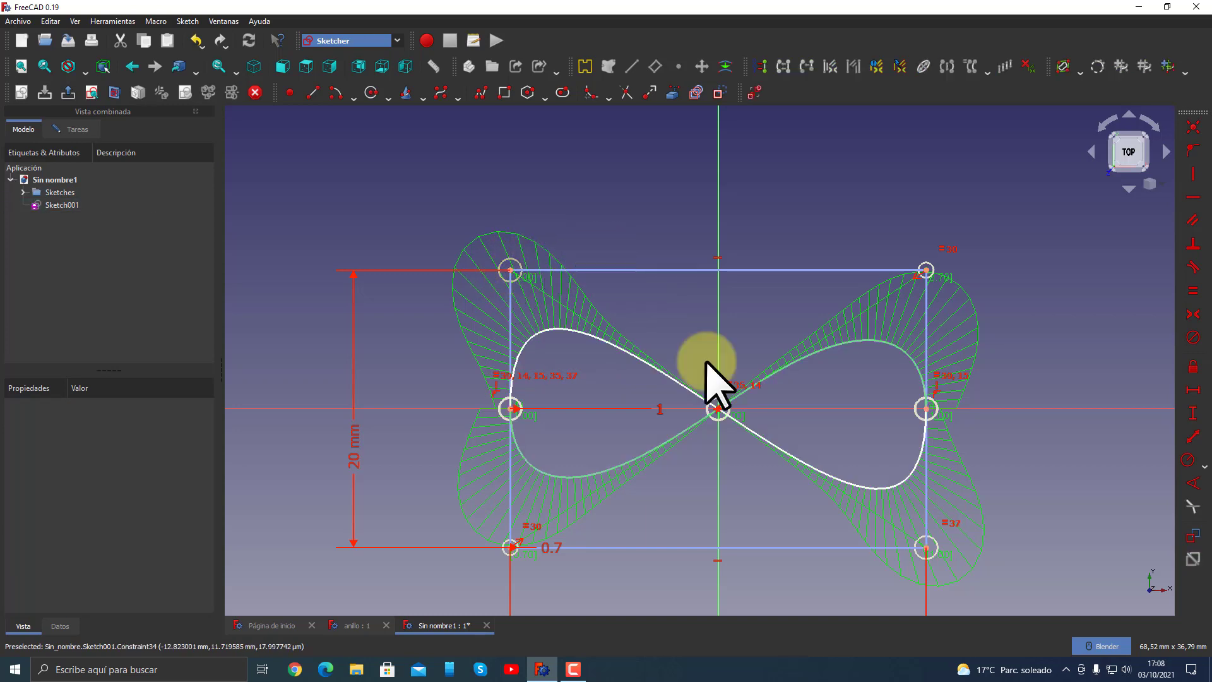
click(954, 524)
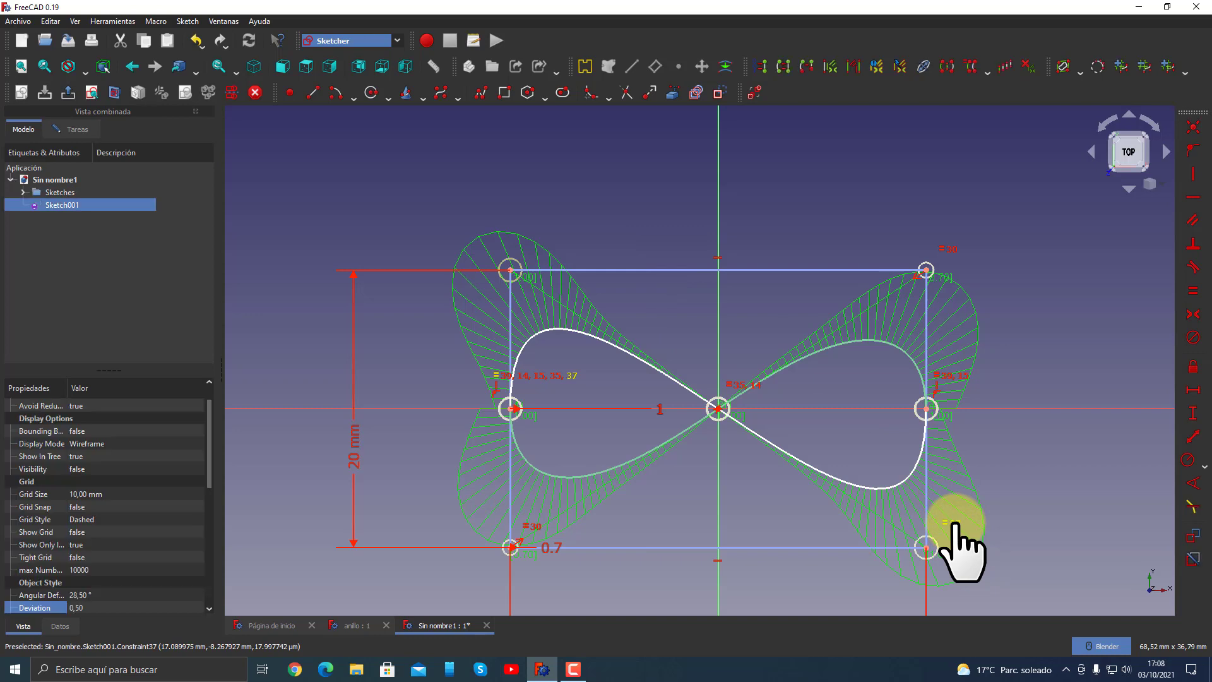
key(Delete)
click(926, 546)
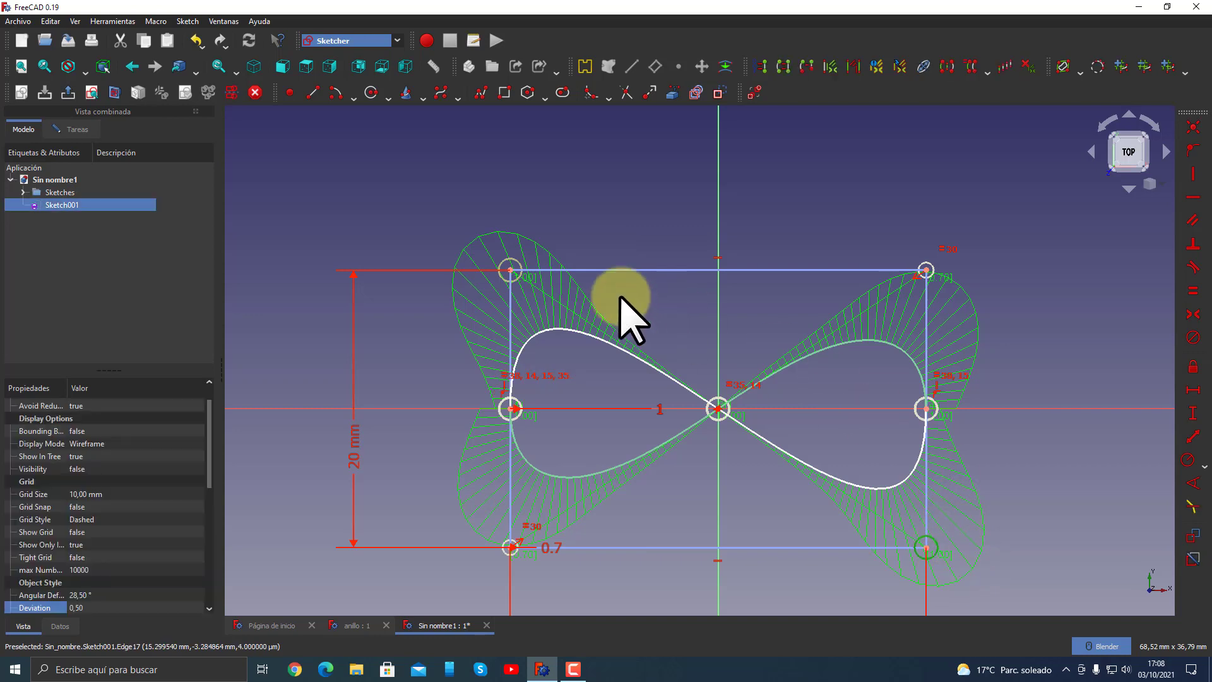
click(512, 270)
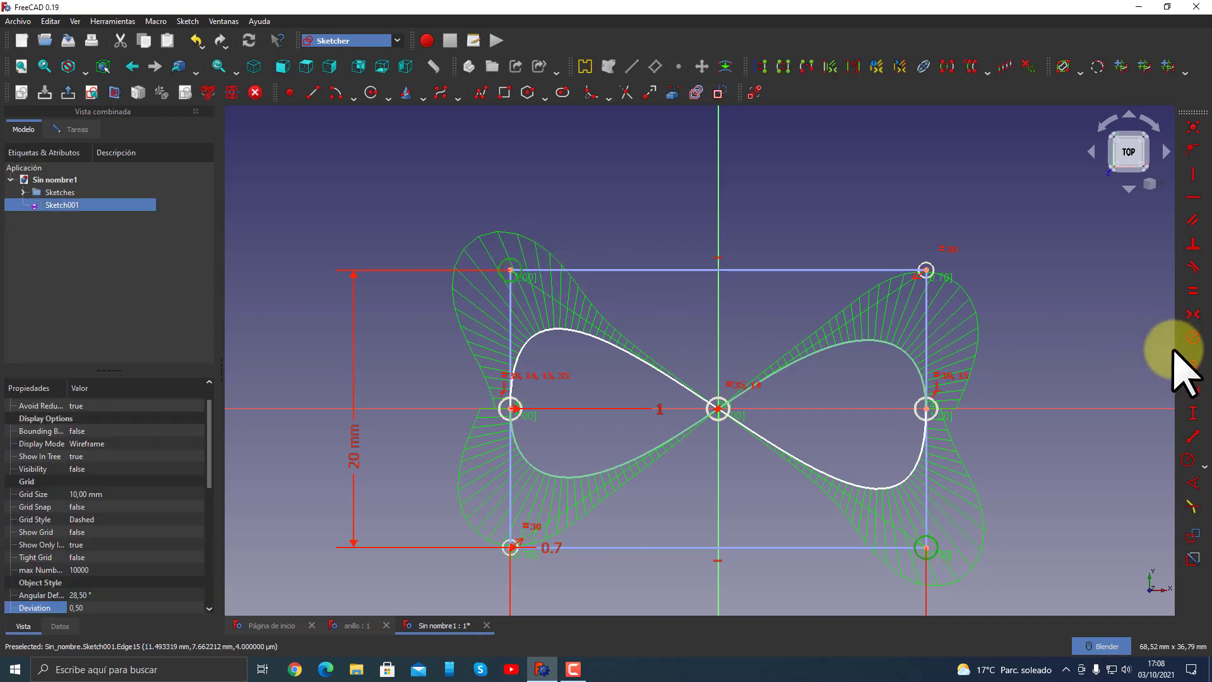
click(1193, 291)
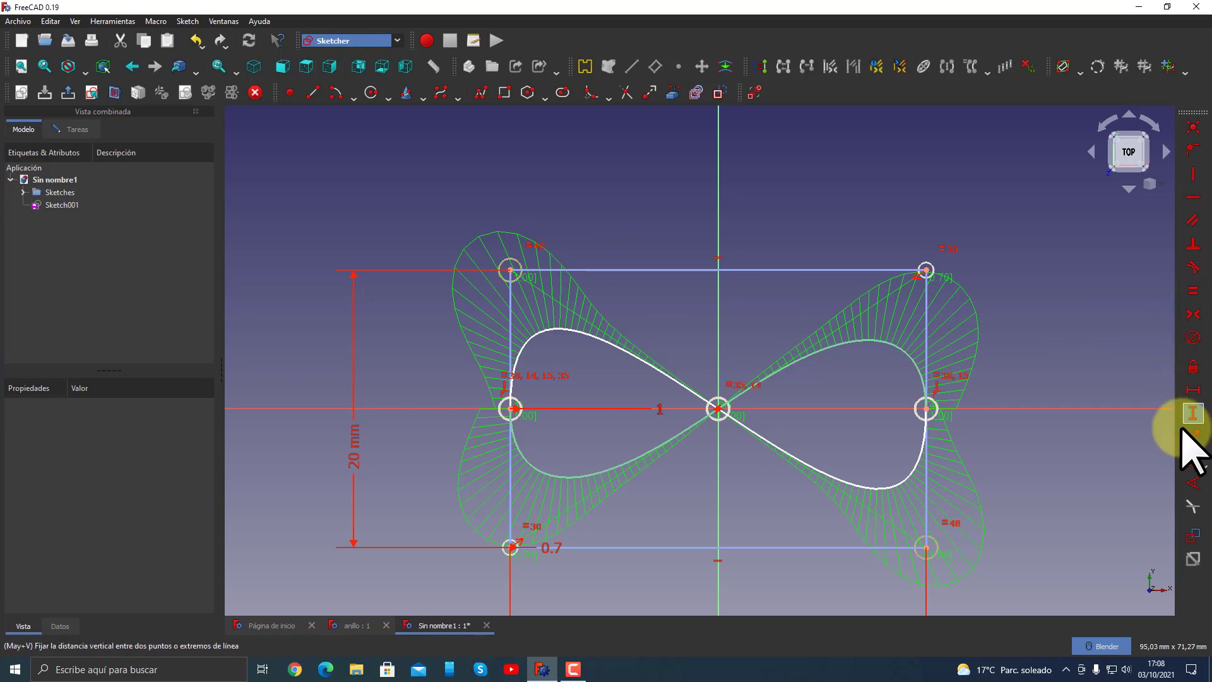
- Set the lower-right control point weight to 0.7 and exit the weight tool
click(1185, 459)
click(937, 544)
text(.7)
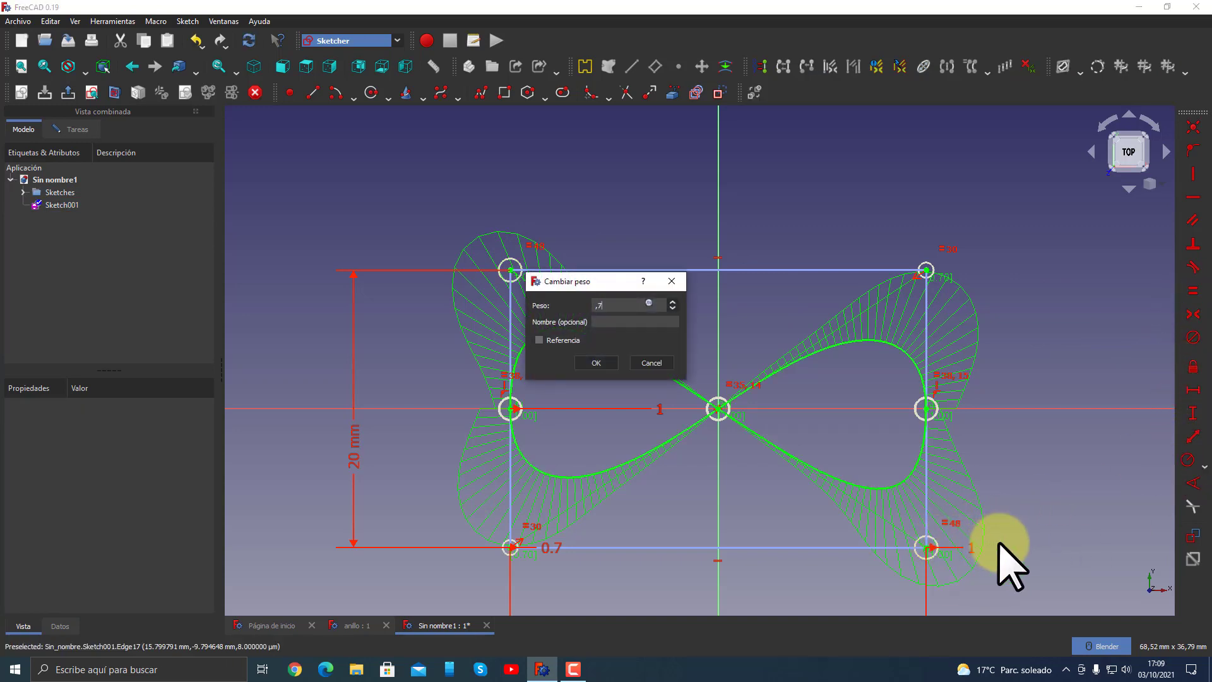
key(Return)
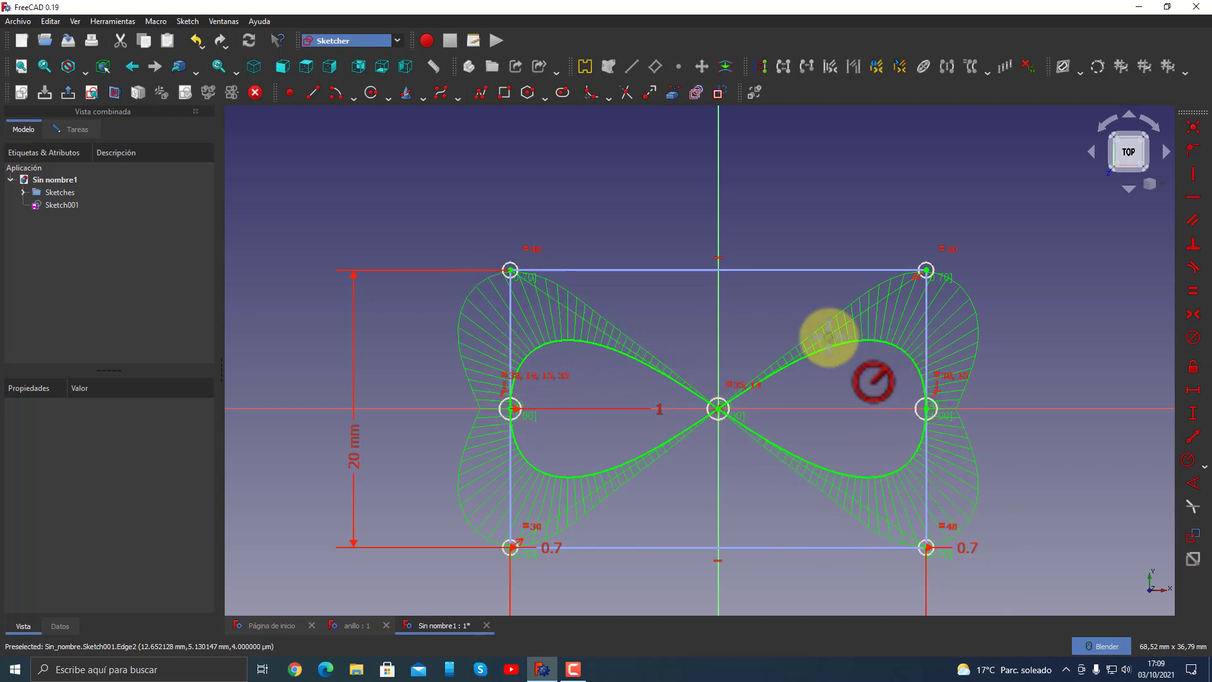
right_click(432, 320)
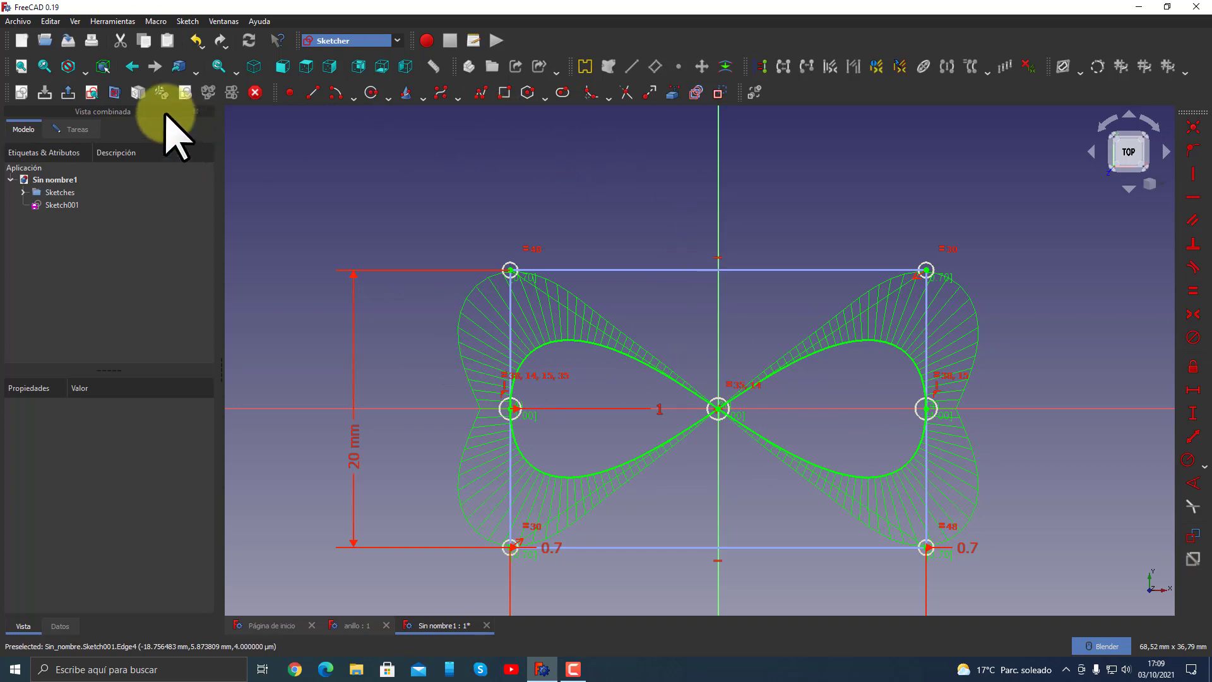
- Close Sketch001 and move it into the Sketches group
click(68, 93)
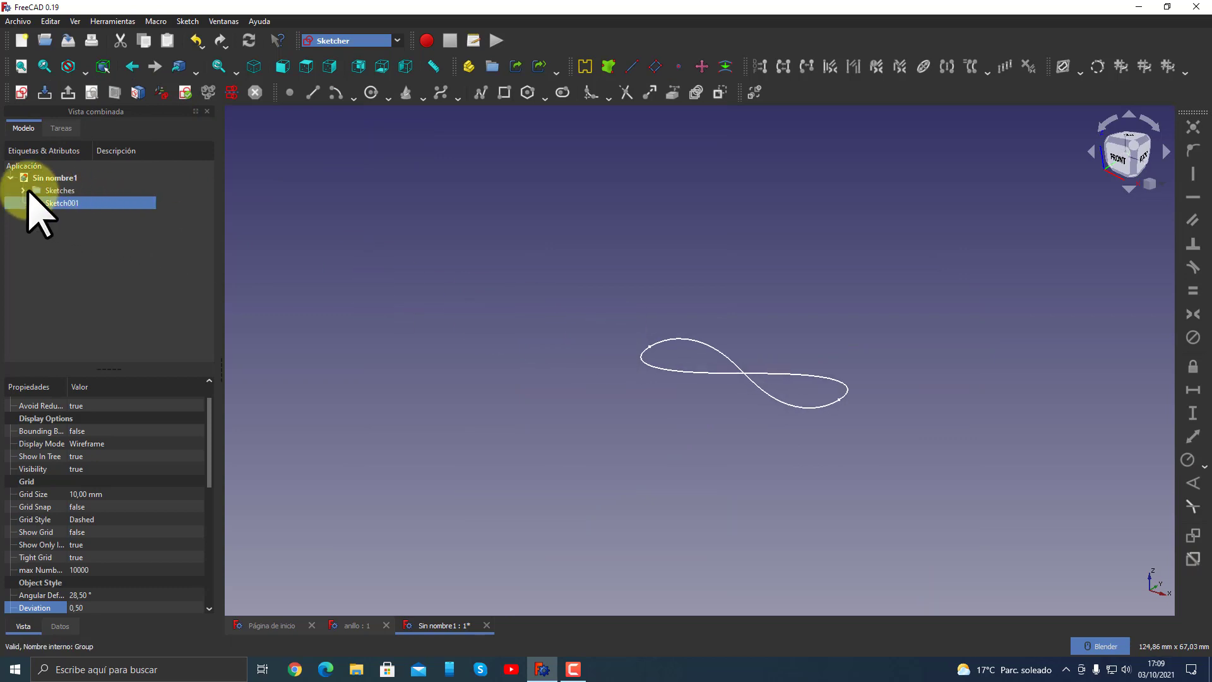
drag(32, 204, 47, 190)
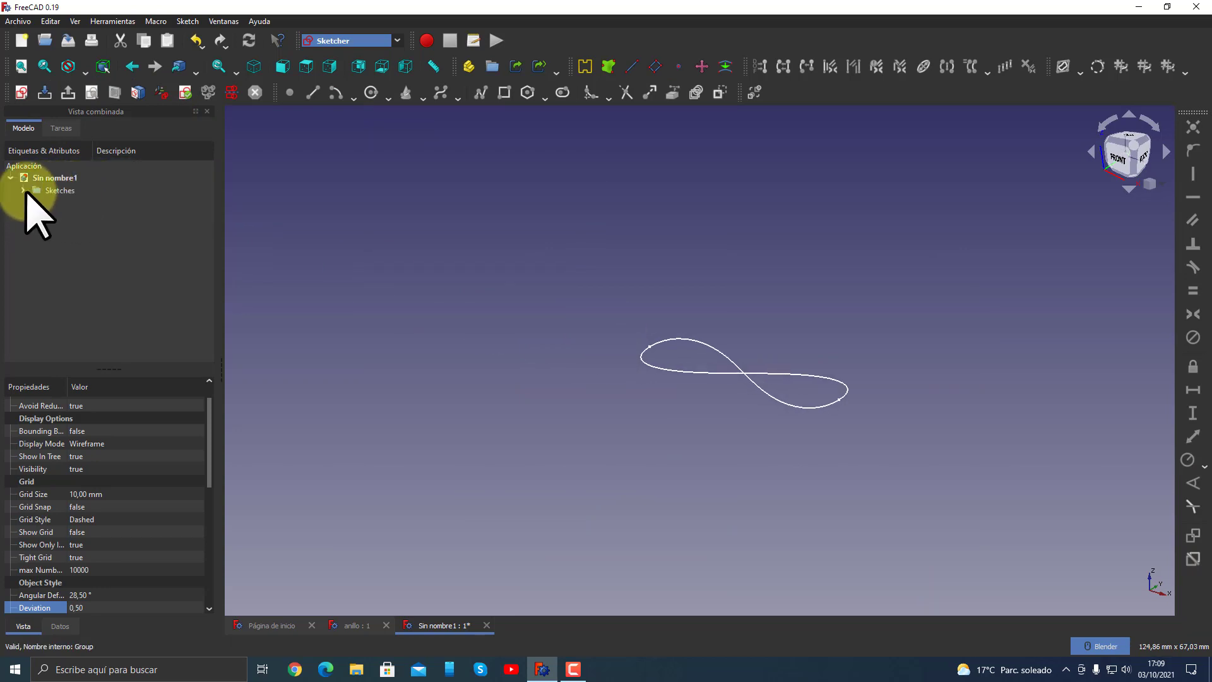
click(72, 203)
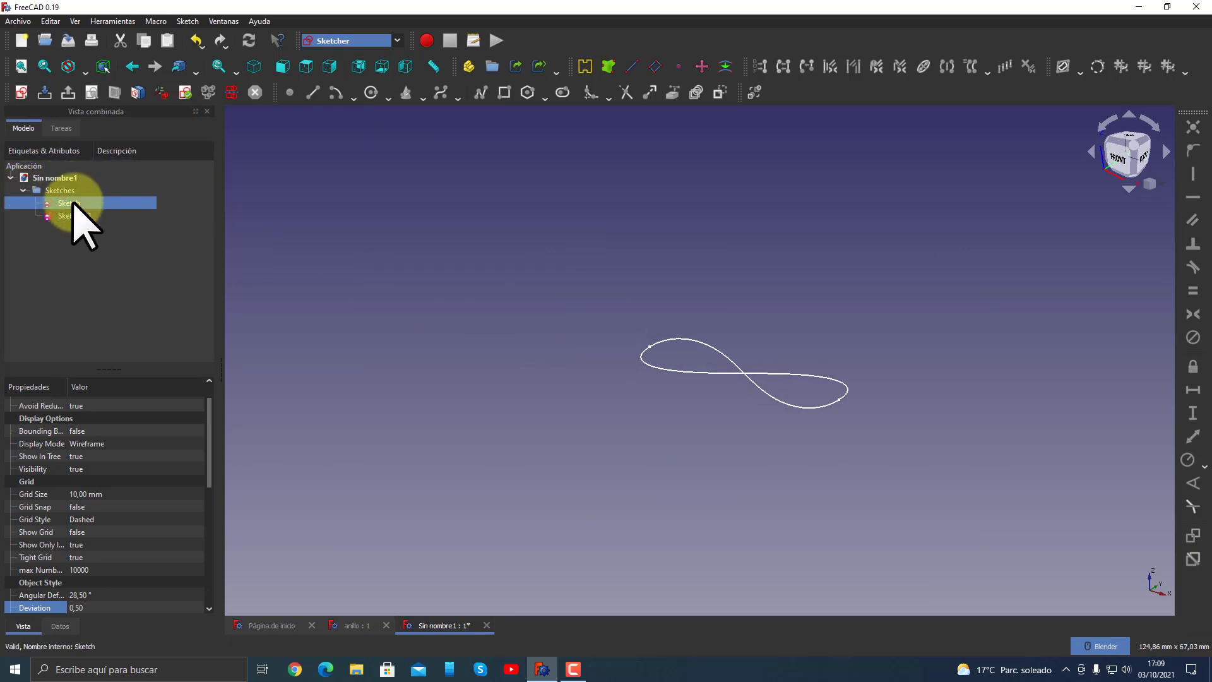
click(496, 419)
mouse_move(496, 419)
middle_down()
mouse_move(574, 400)
mouse_move(467, 395)
middle_up()
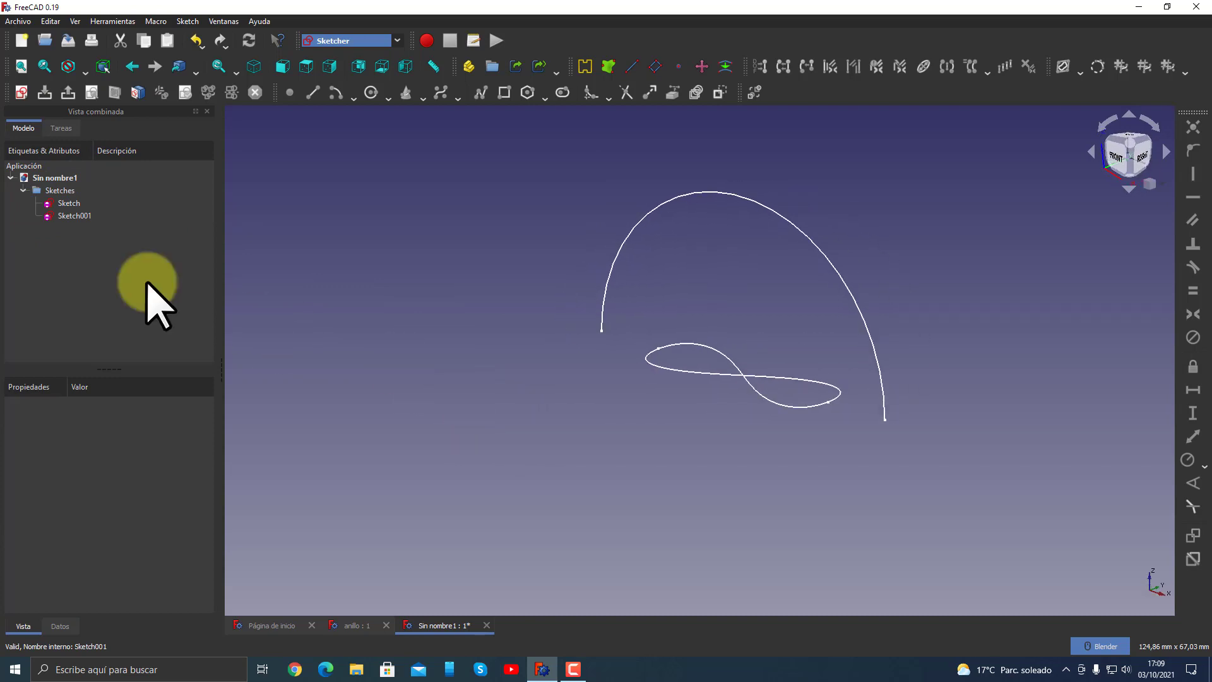
- Select the figure-eight Sketch001 curve in the tree and 3D view
click(72, 215)
click(398, 319)
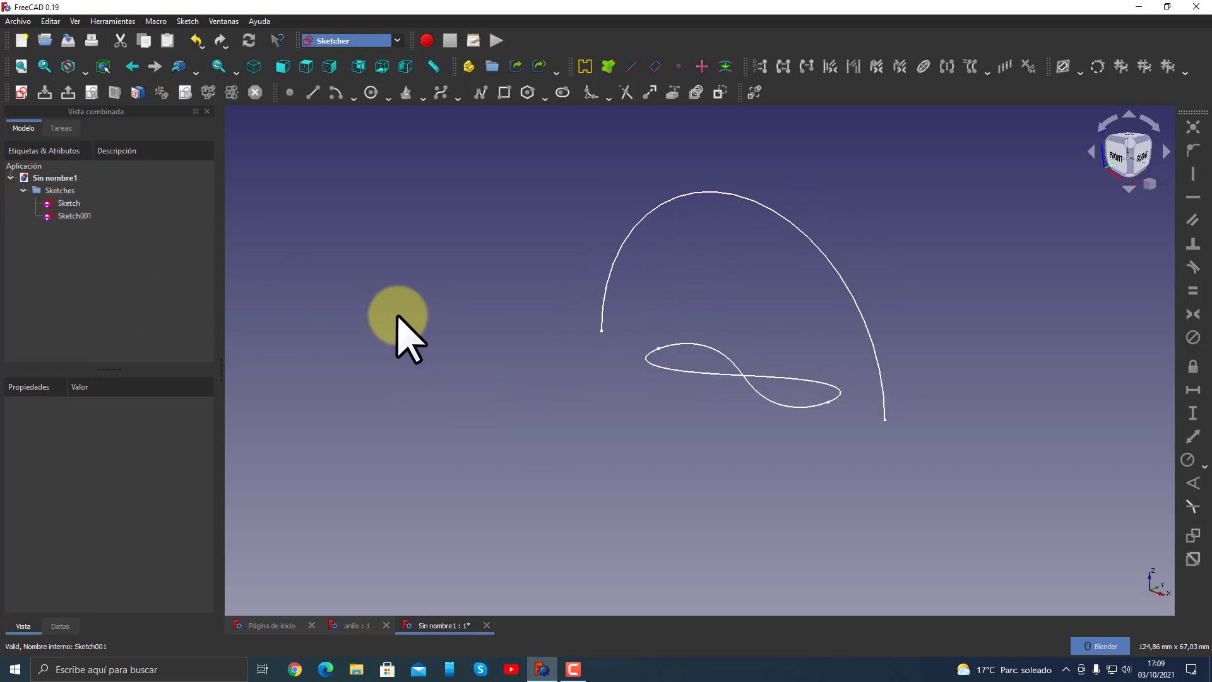
click(75, 215)
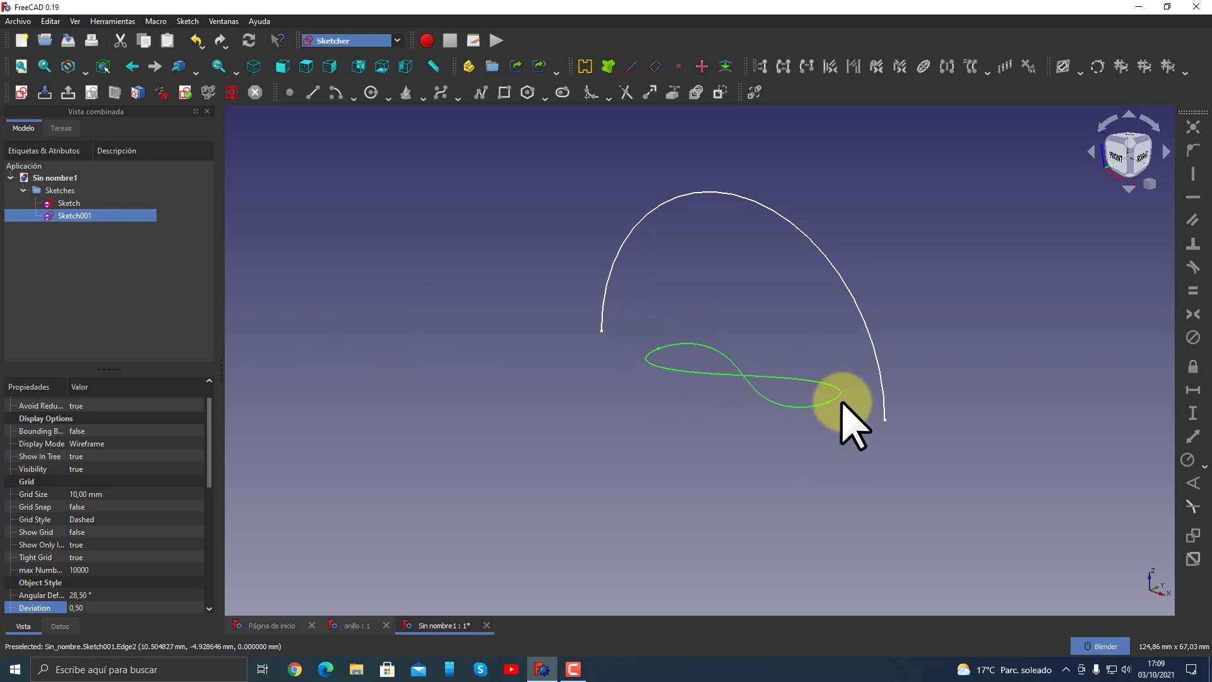
click(642, 442)
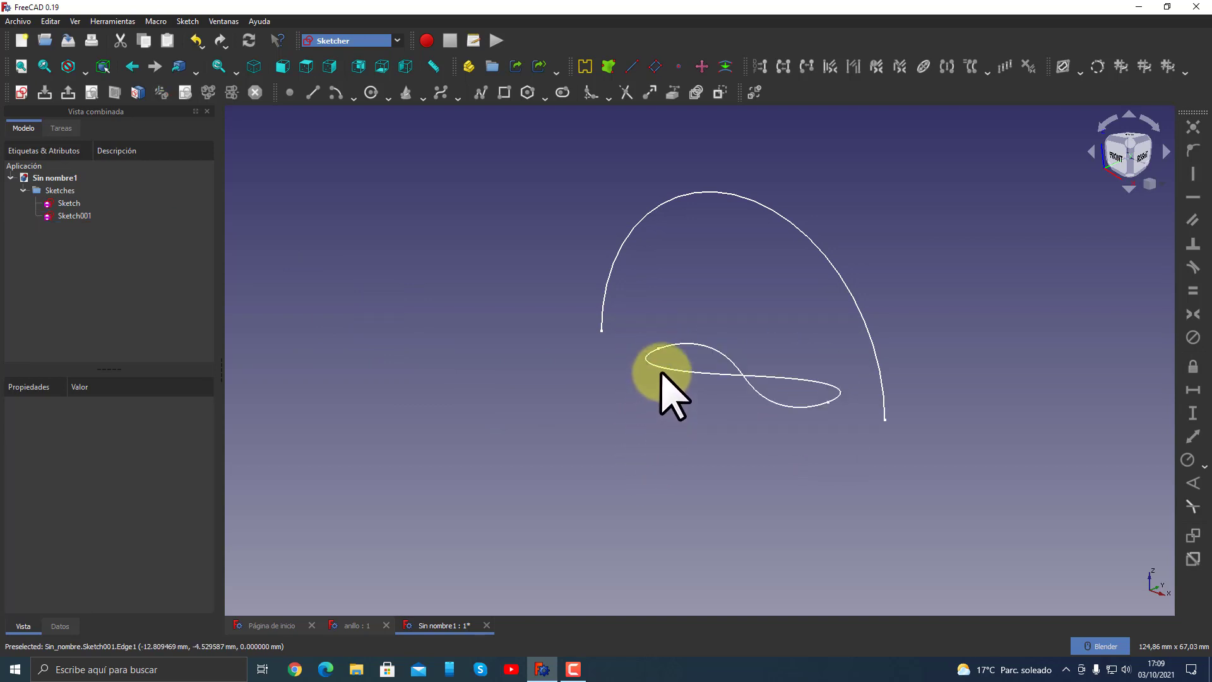
click(662, 368)
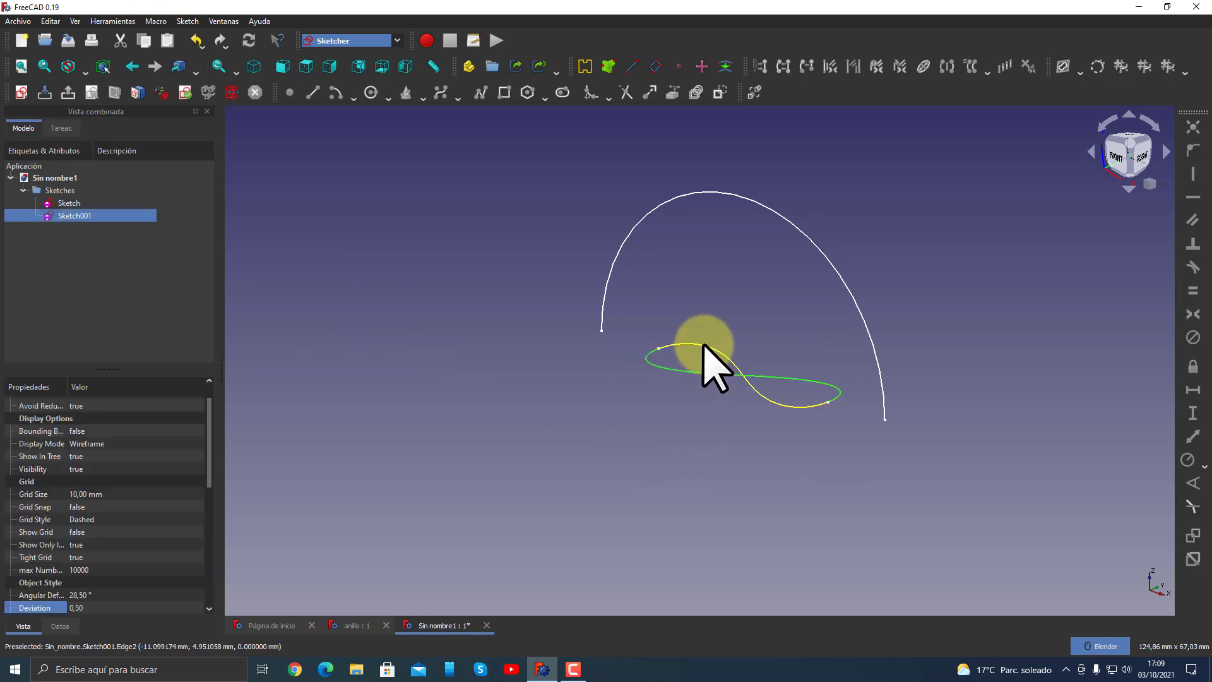
click(664, 434)
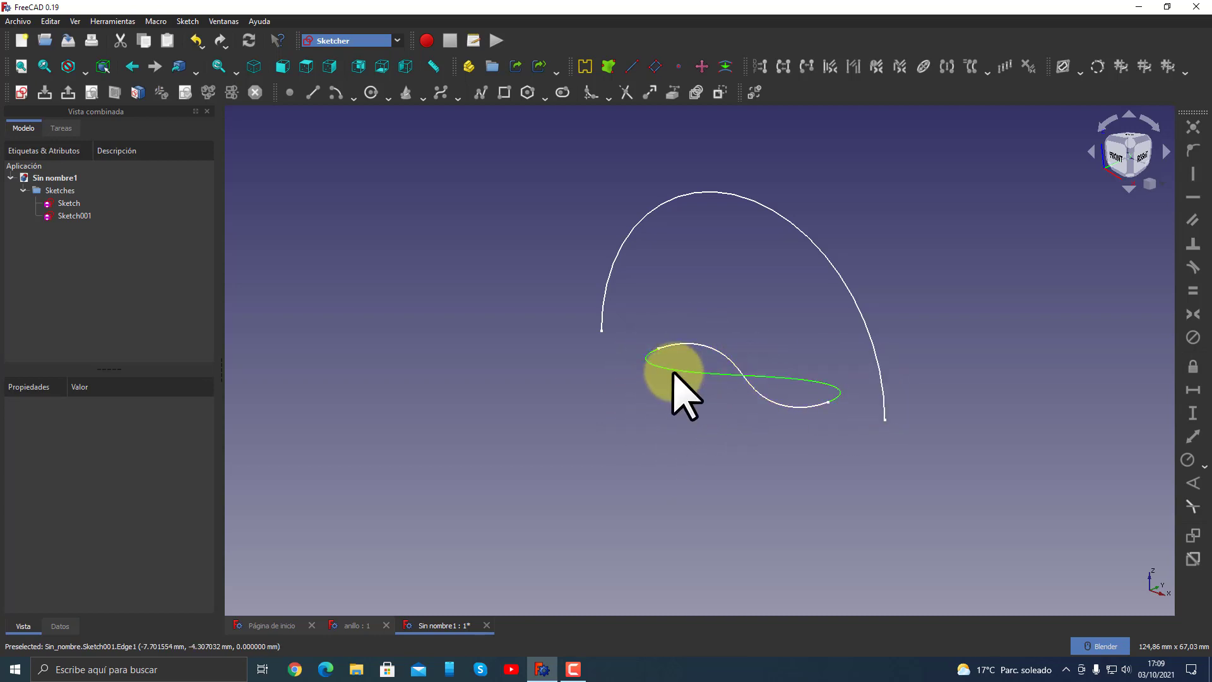
click(673, 372)
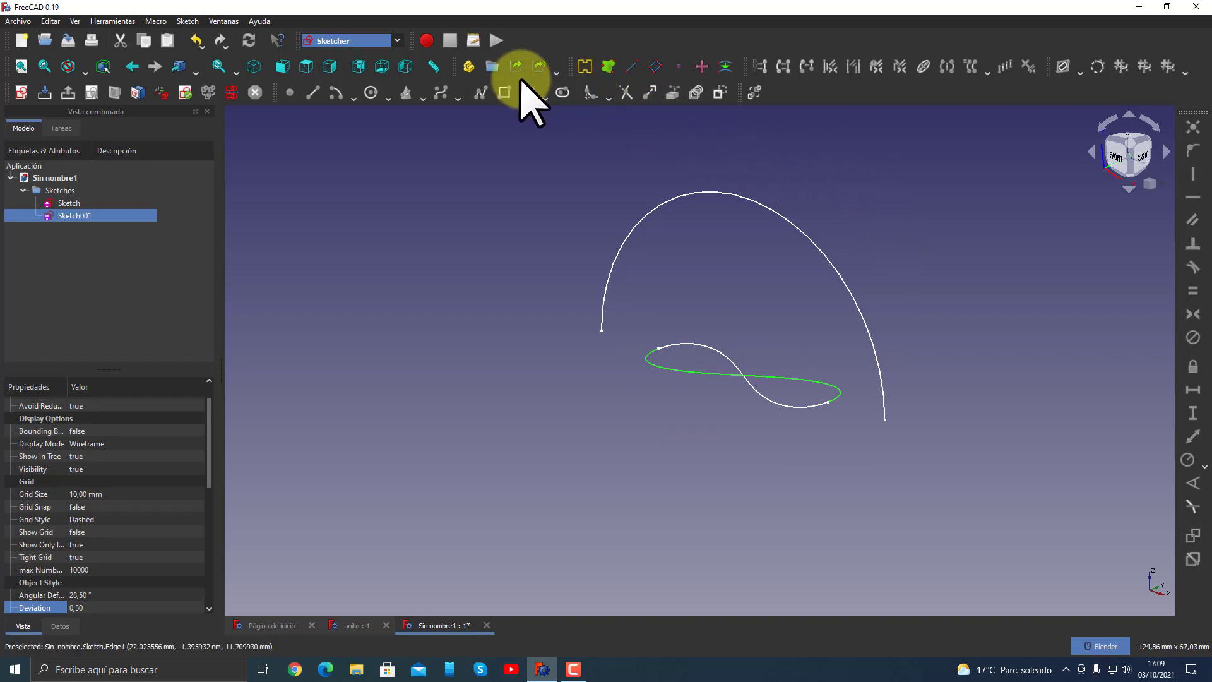
click(397, 41)
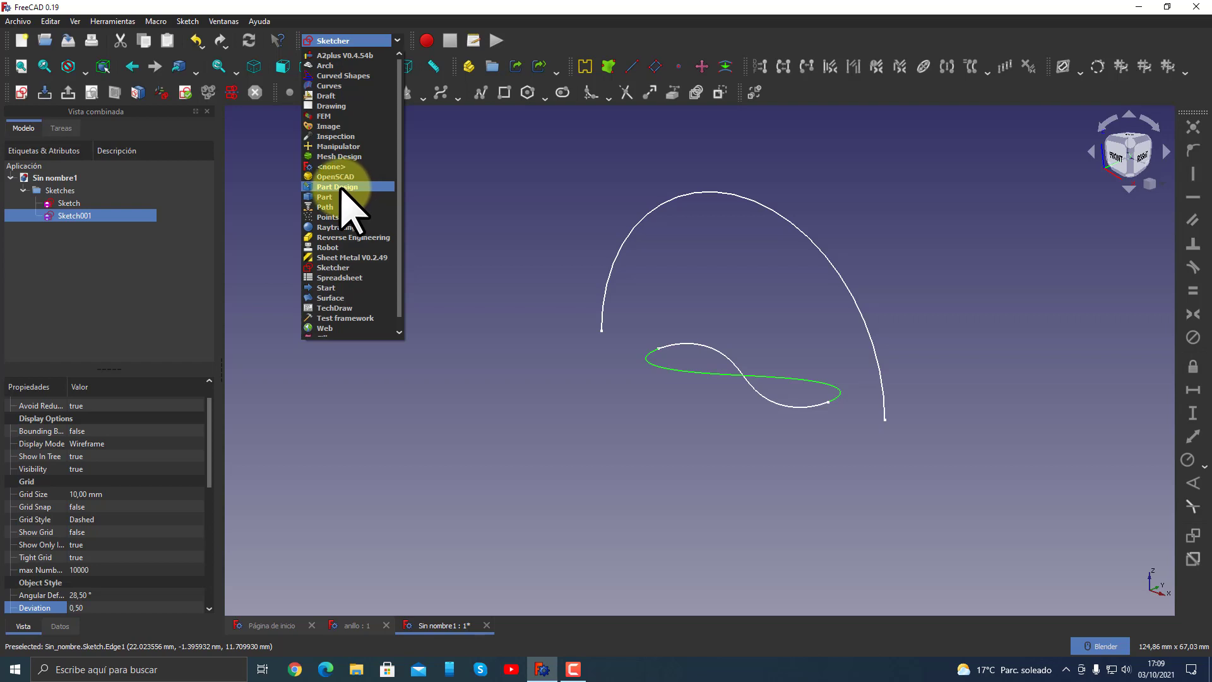
- In Part Design, create Binder001 as a shape binder of the figure-eight Sketch001
click(342, 187)
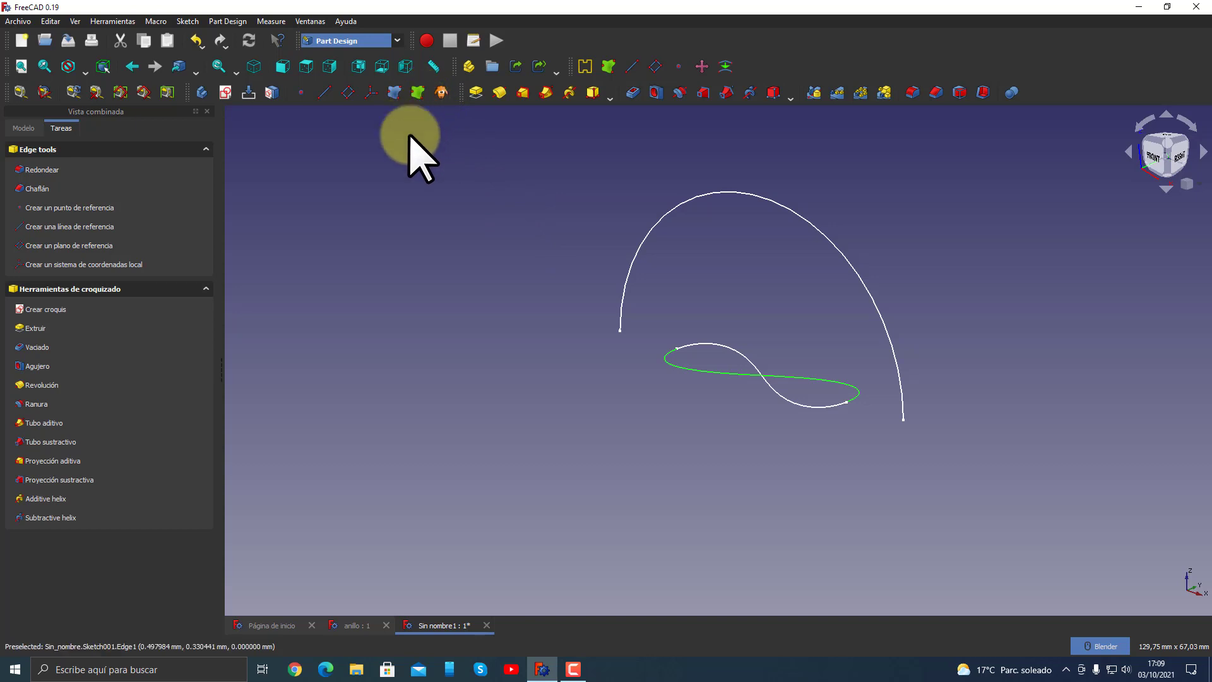
click(701, 331)
click(701, 341)
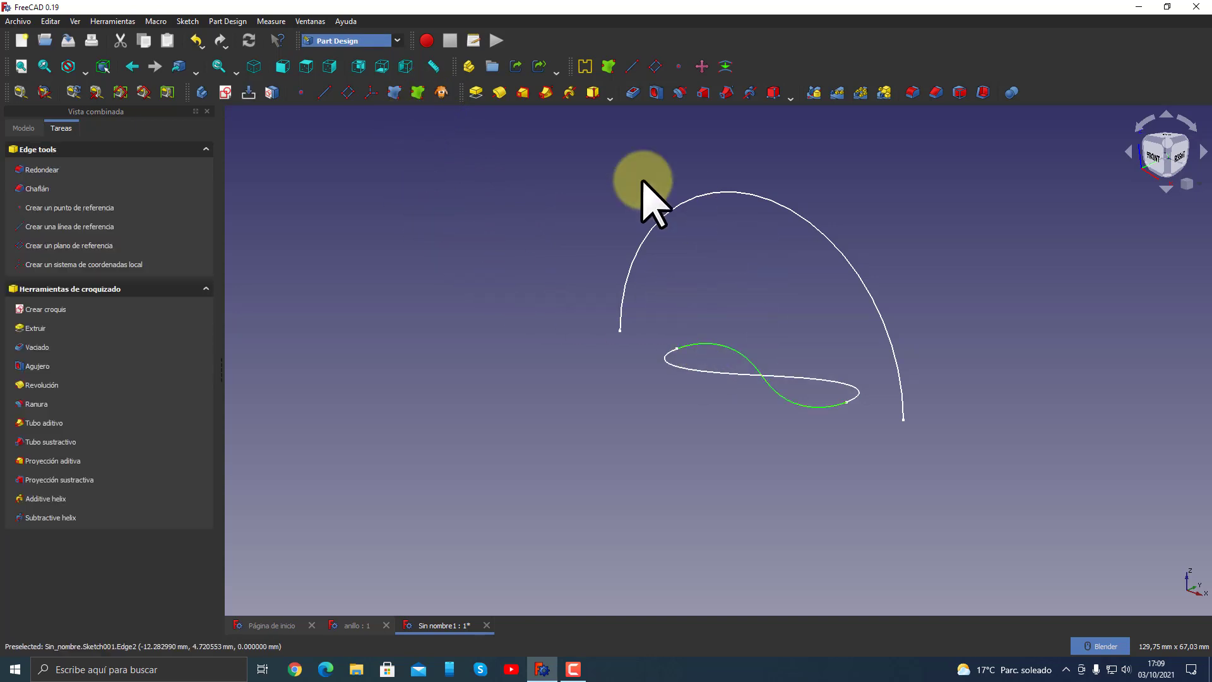
click(418, 93)
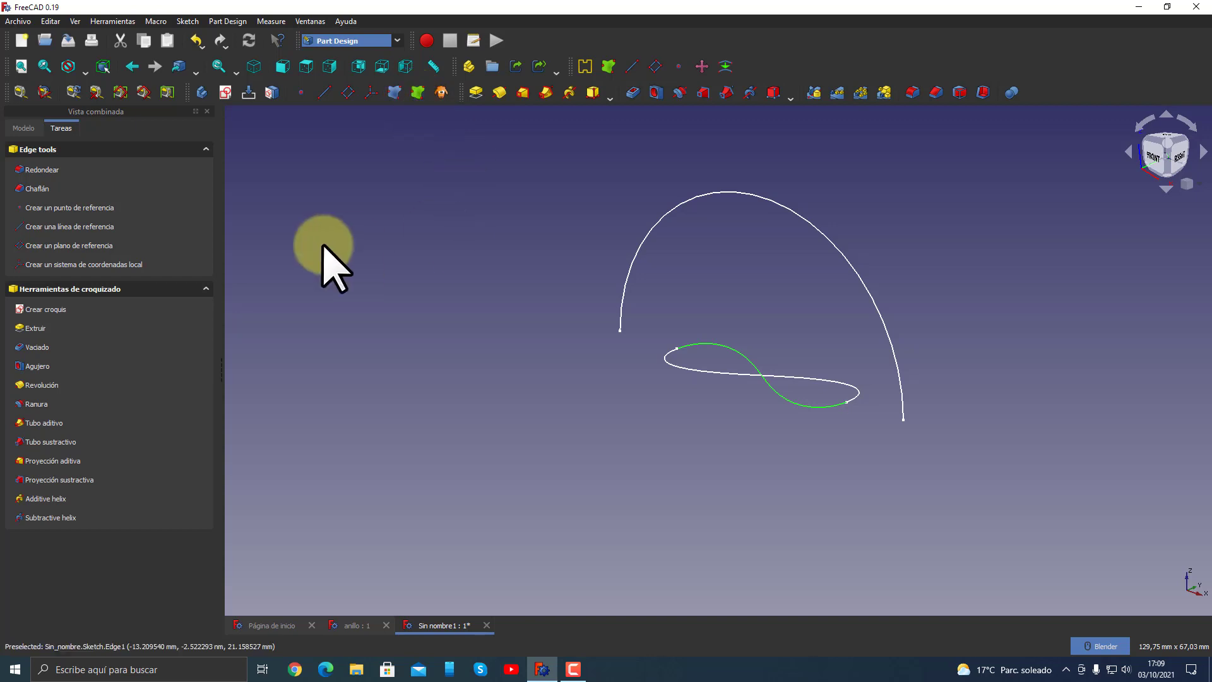
click(23, 128)
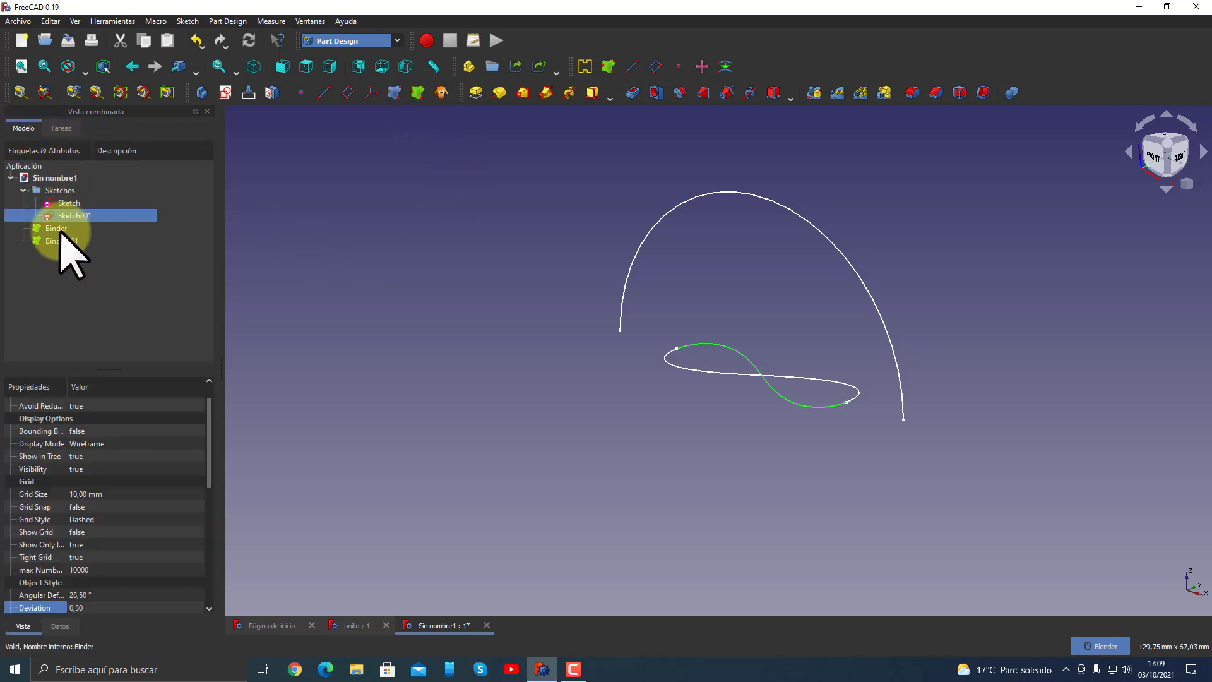
- Move Binder and Binder001 into the Sketches folder
click(56, 228)
click(57, 240)
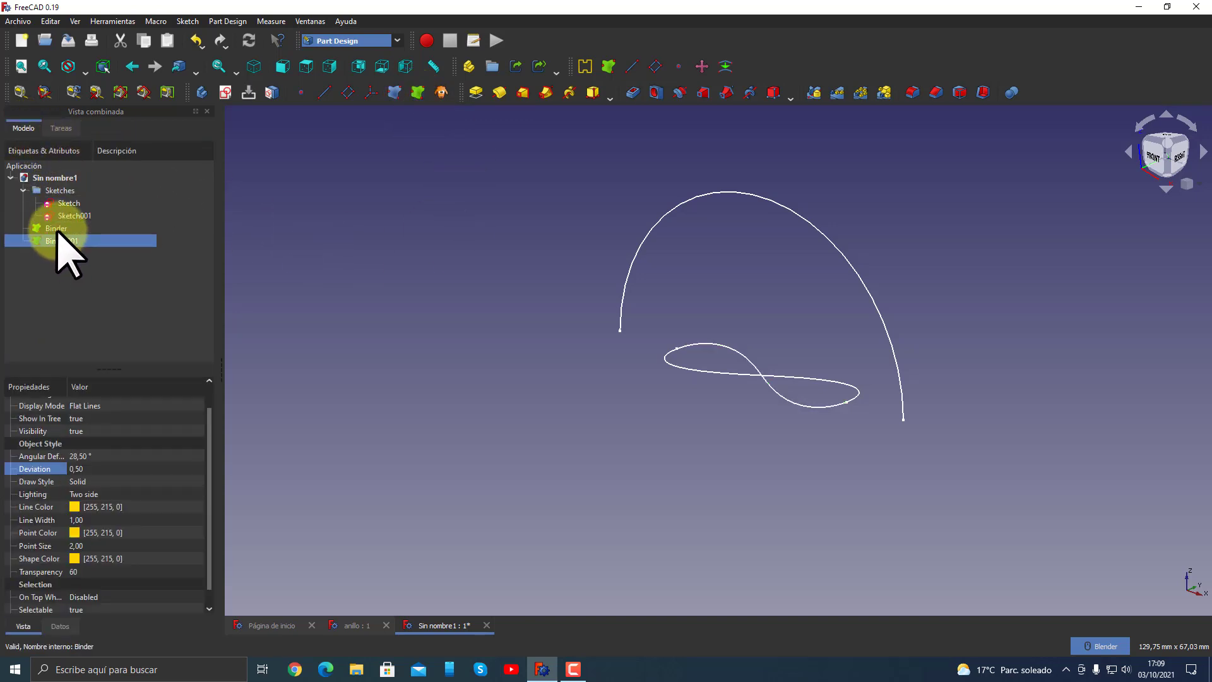
click(57, 241)
click(66, 217)
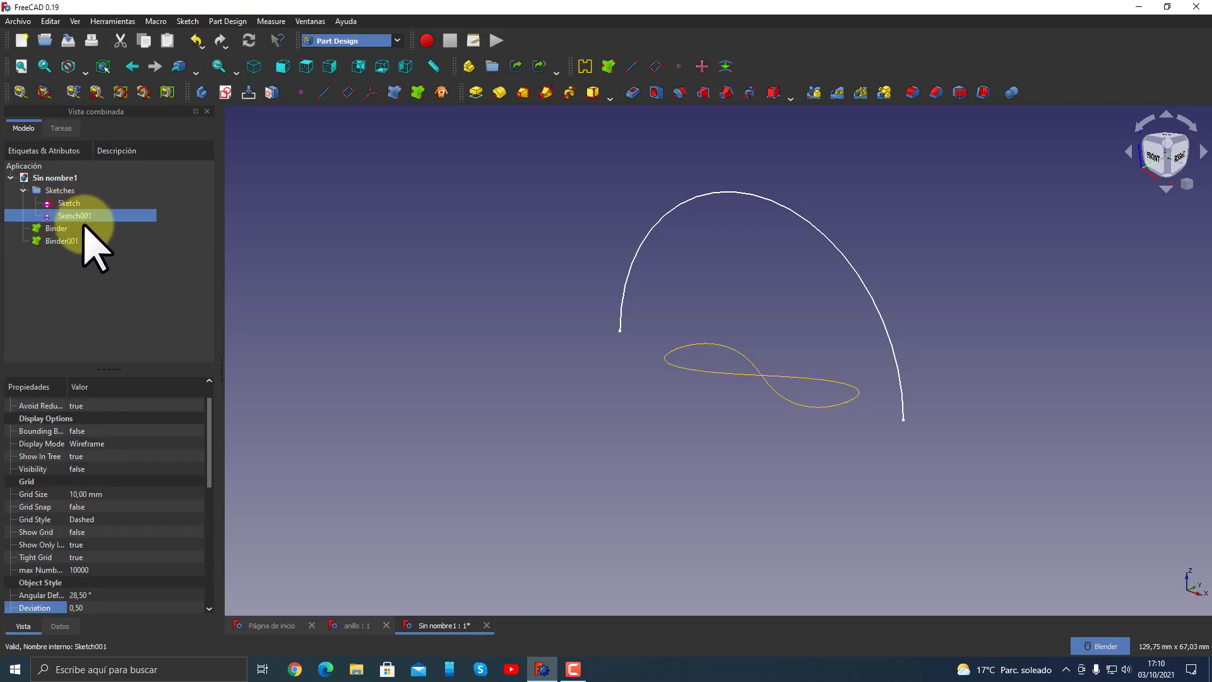
click(62, 229)
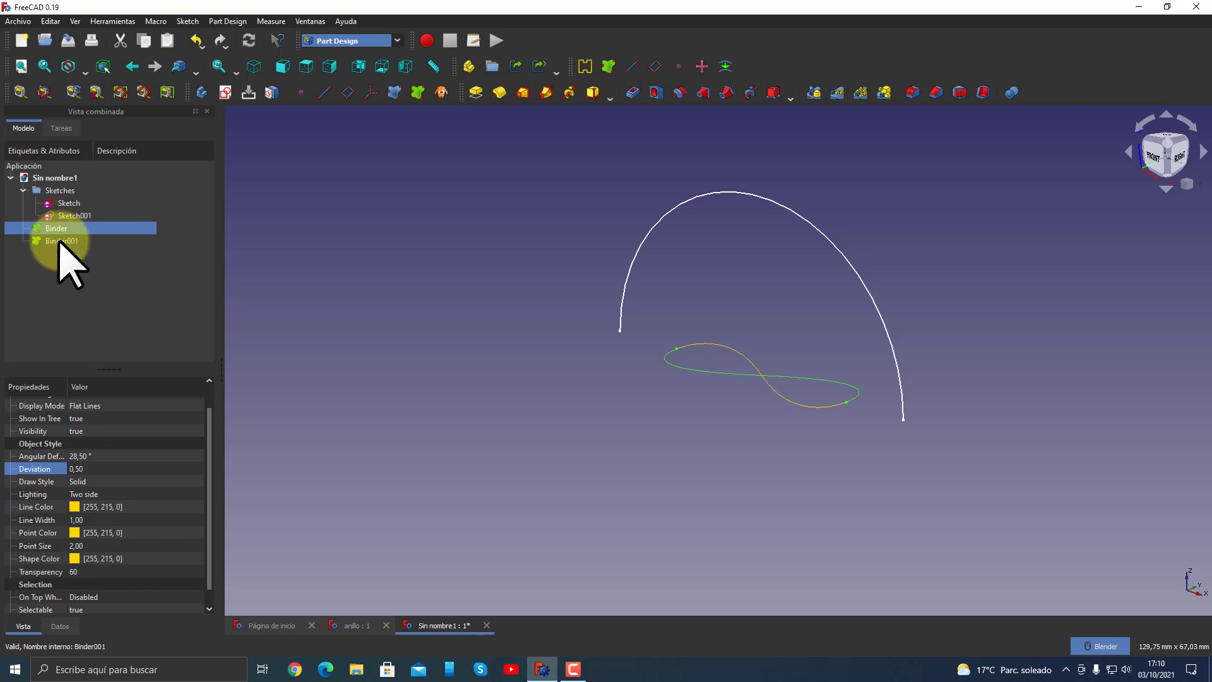
click(70, 216)
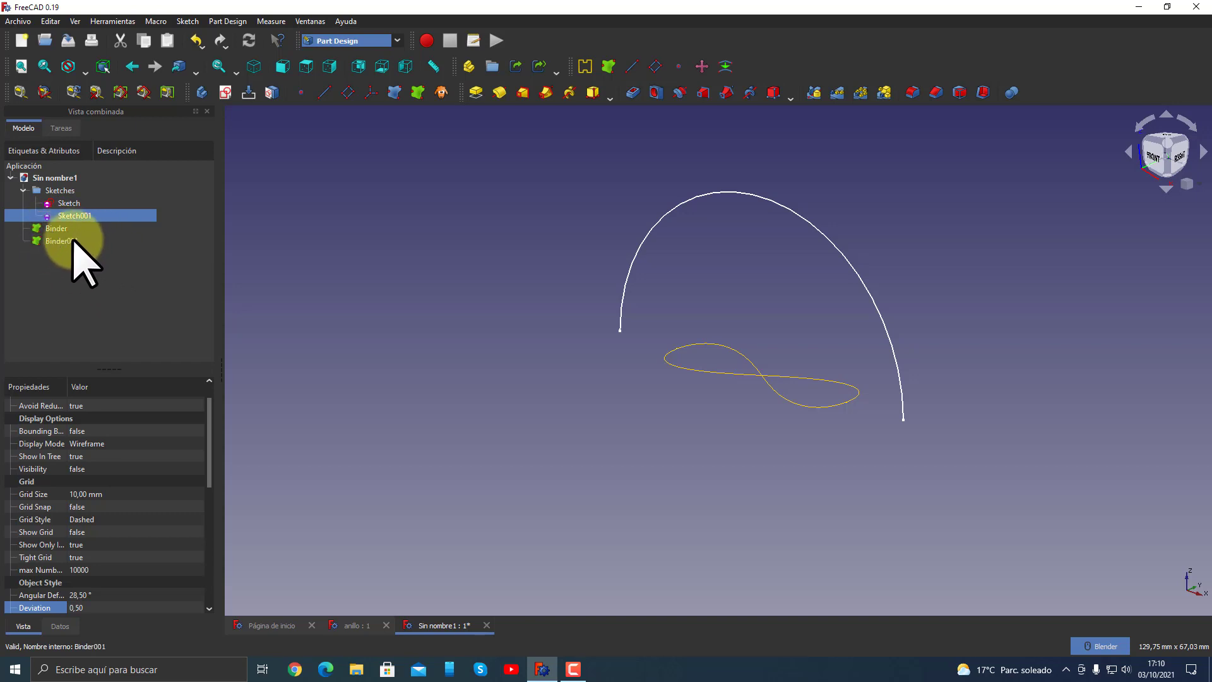
ctrl+click(60, 242)
mouse_move(60, 244)
mouse_down()
mouse_move(61, 192)
mouse_move(70, 243)
mouse_up()
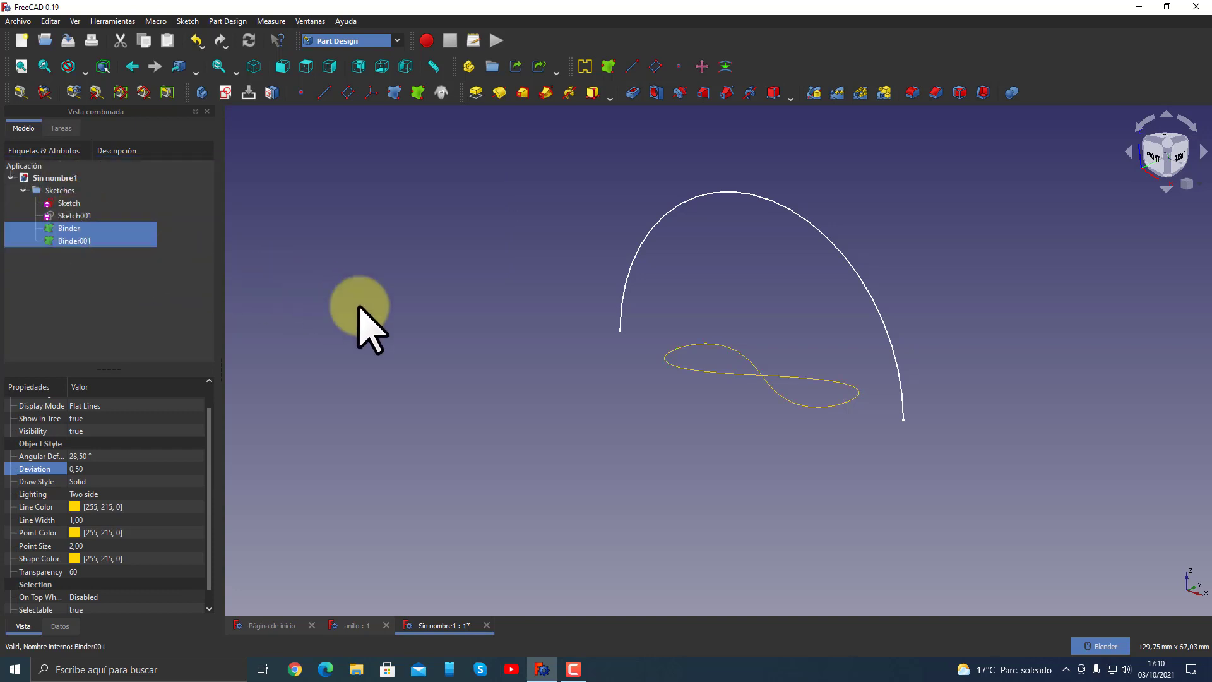
click(354, 338)
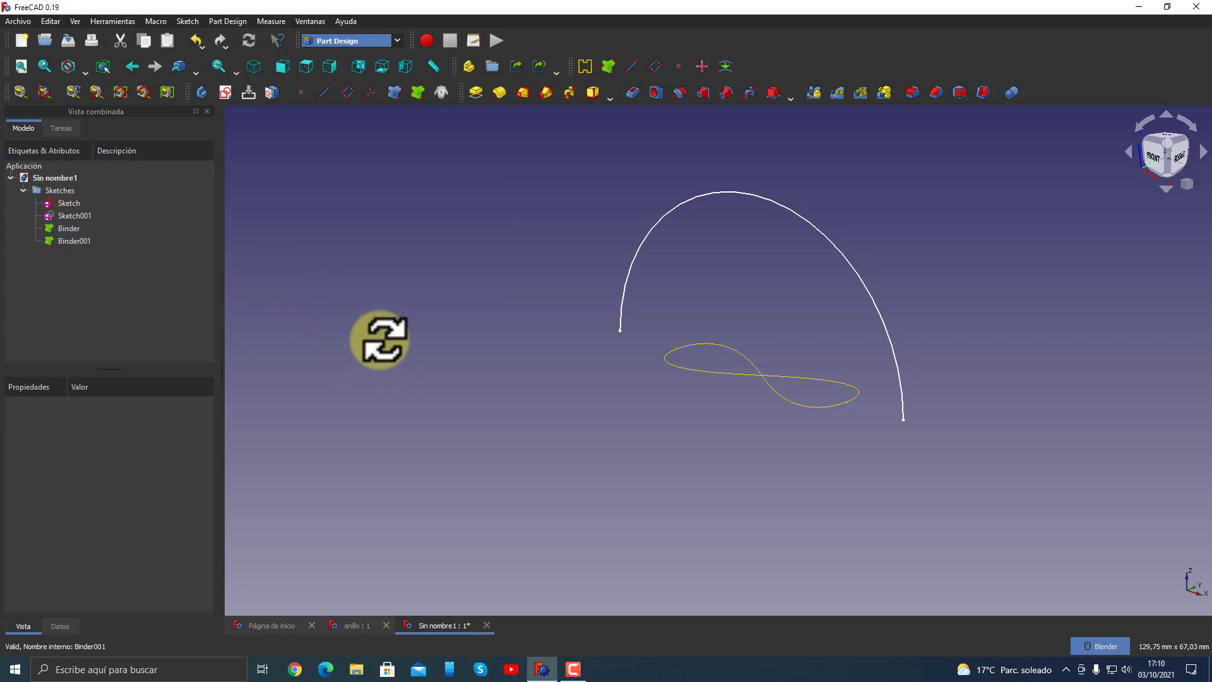
middle_drag(379, 337, 406, 344)
scroll(846, 278, up, 1)
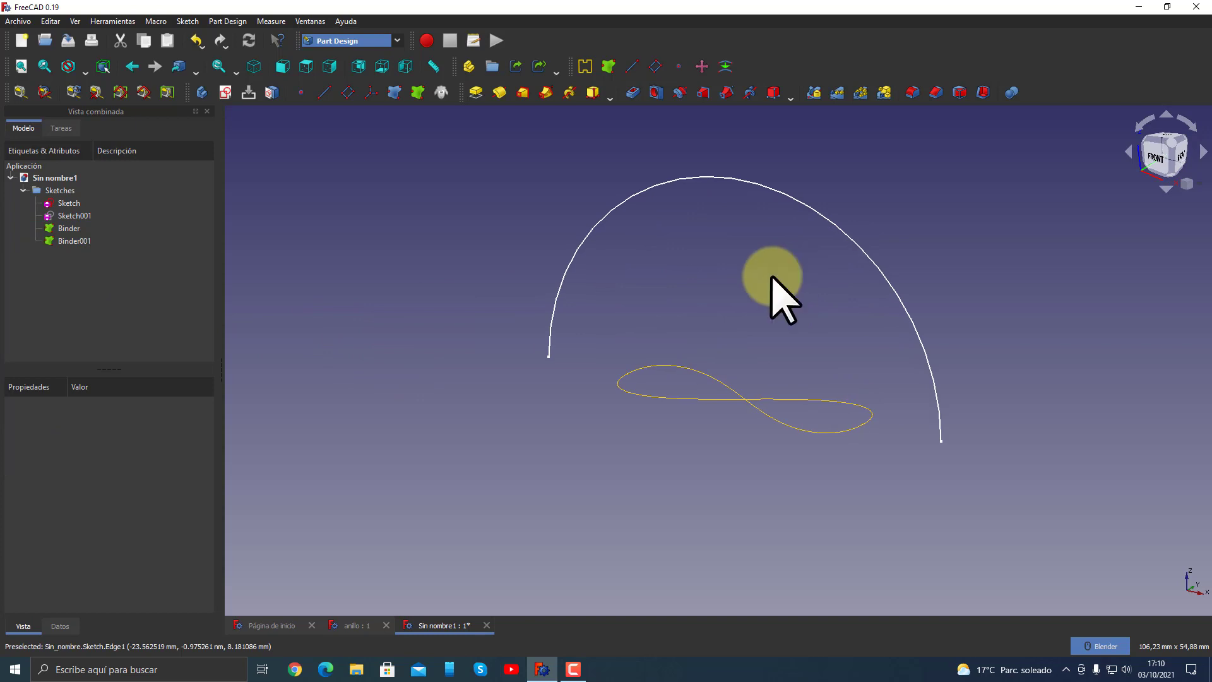
- In the Curves workbench, build a Mixed_curve from Binder001 and the arc Sketch
click(23, 190)
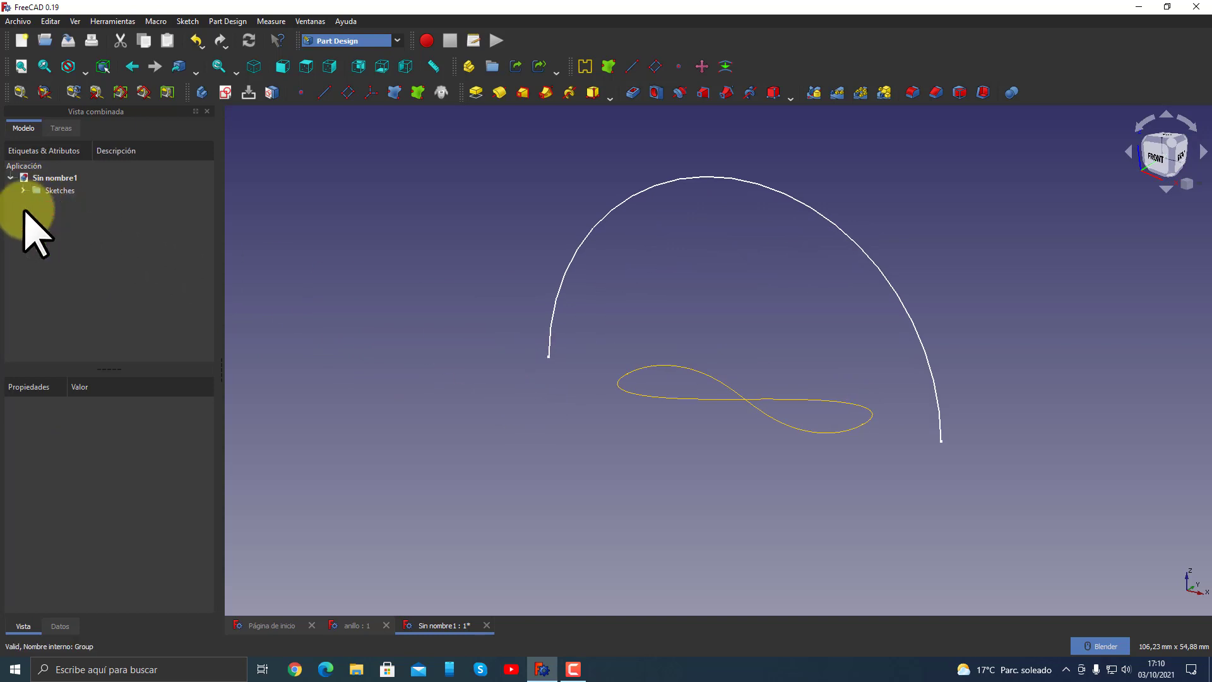
click(397, 40)
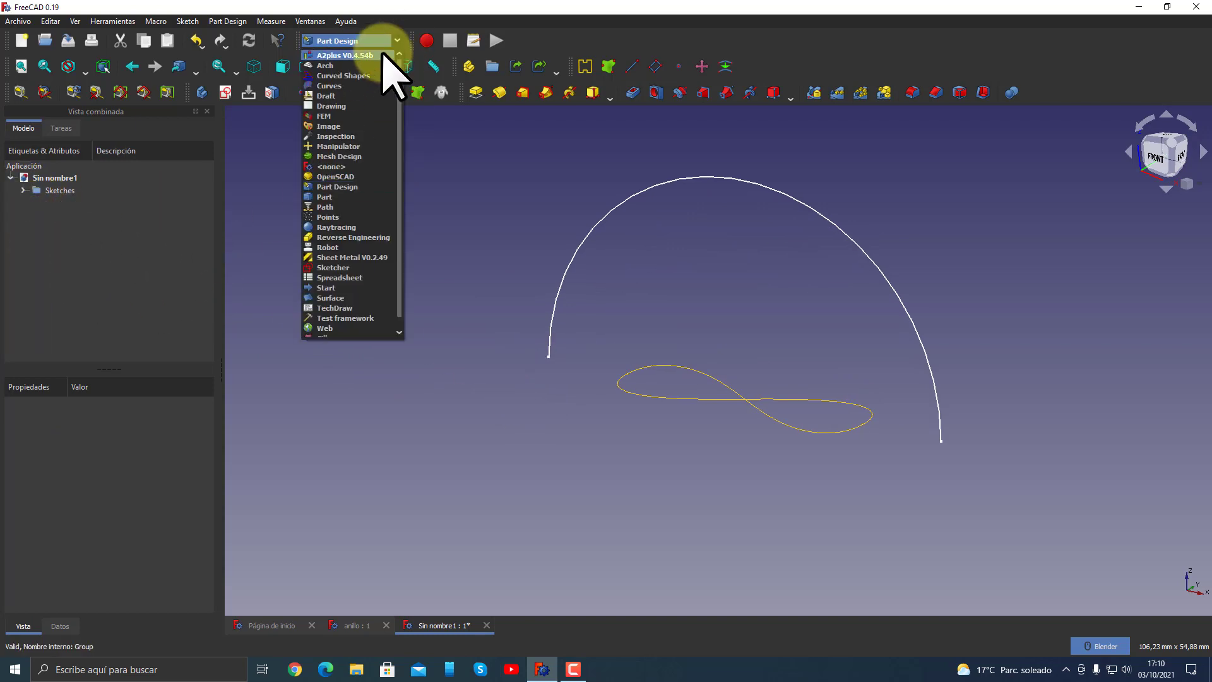
click(341, 92)
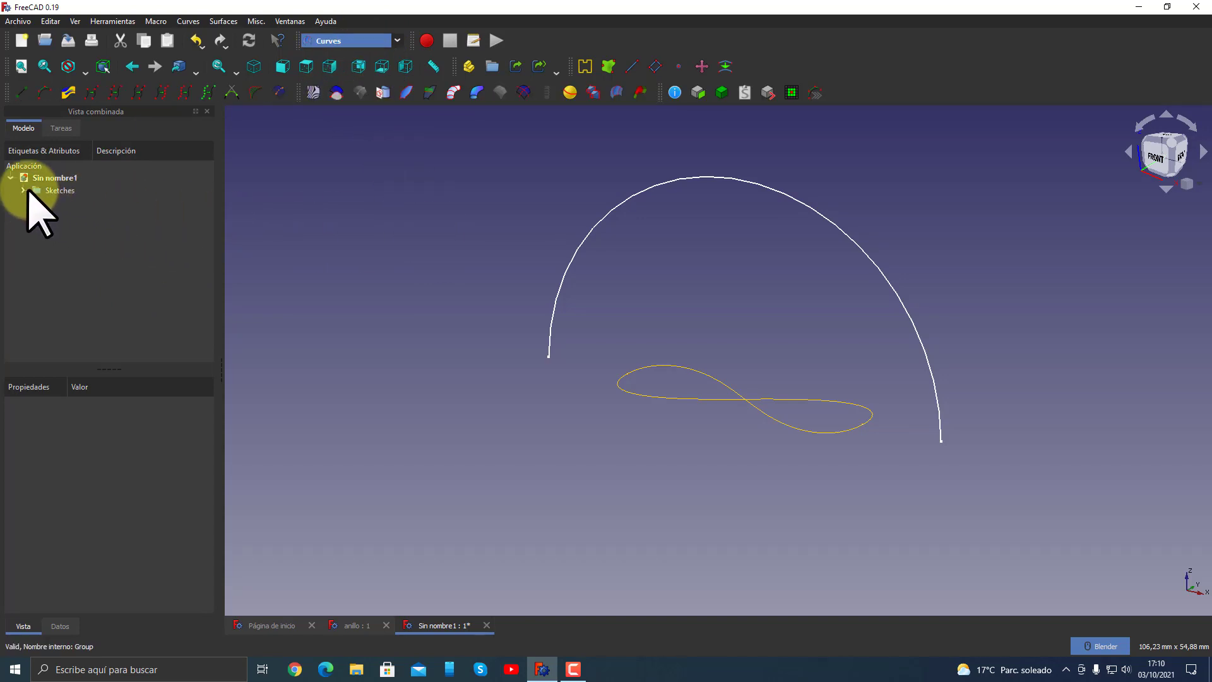
click(641, 367)
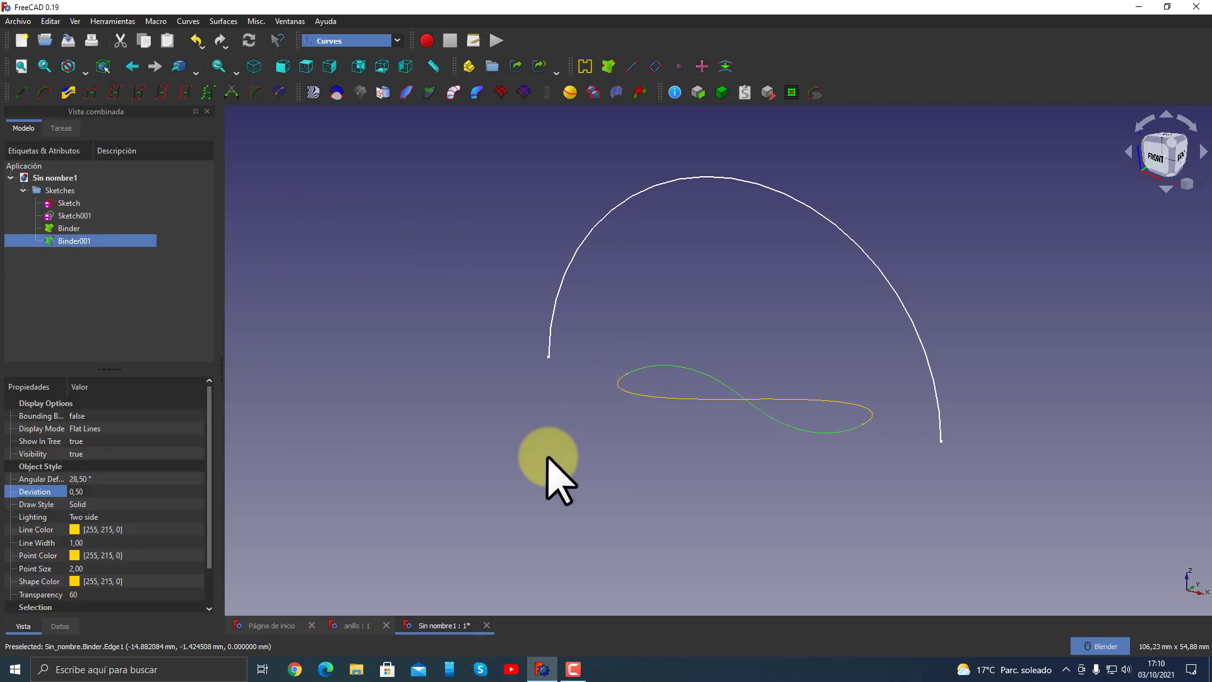
ctrl+click(594, 230)
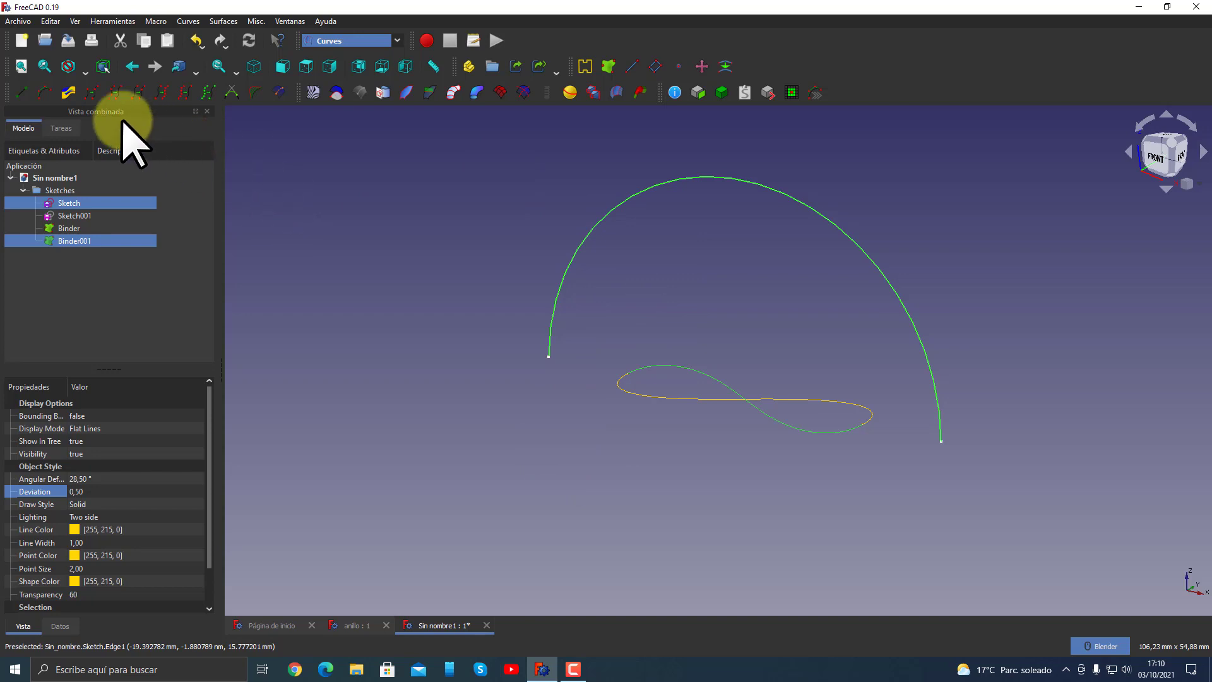
click(69, 93)
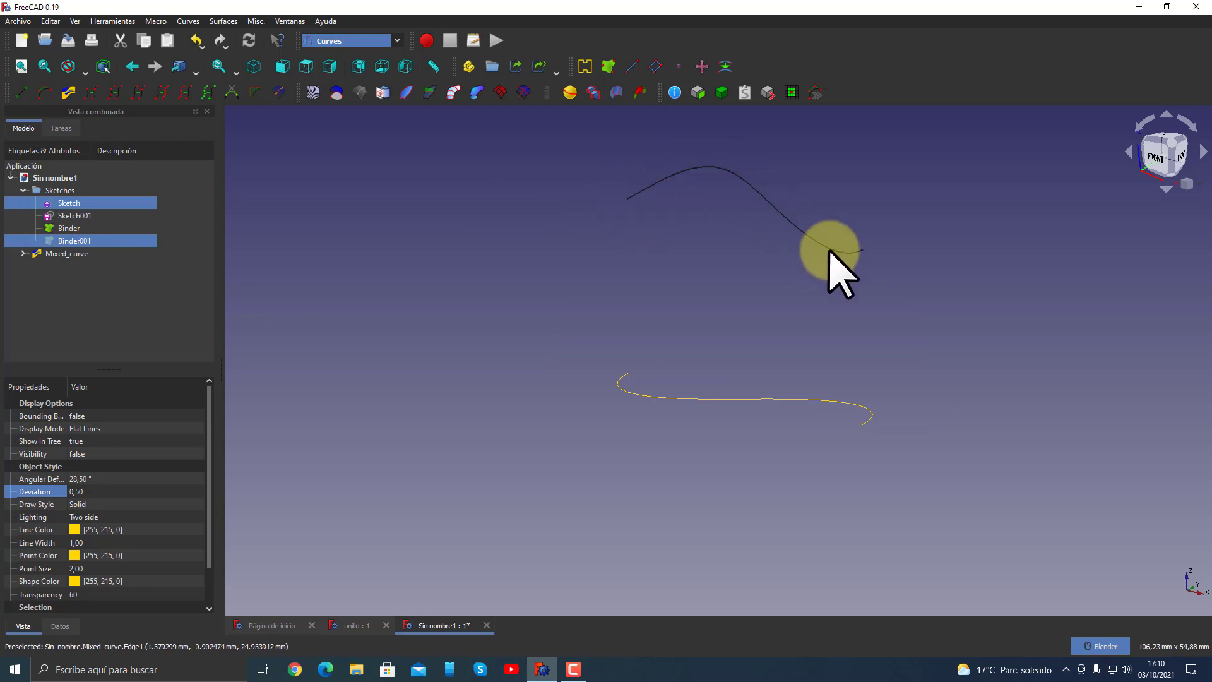
- Compare the mixed curve with the arc sketch, then hide Binder001
mouse_move(640, 314)
middle_down()
mouse_move(782, 324)
mouse_move(984, 284)
mouse_move(833, 319)
mouse_move(587, 340)
mouse_move(568, 383)
mouse_move(565, 350)
middle_up()
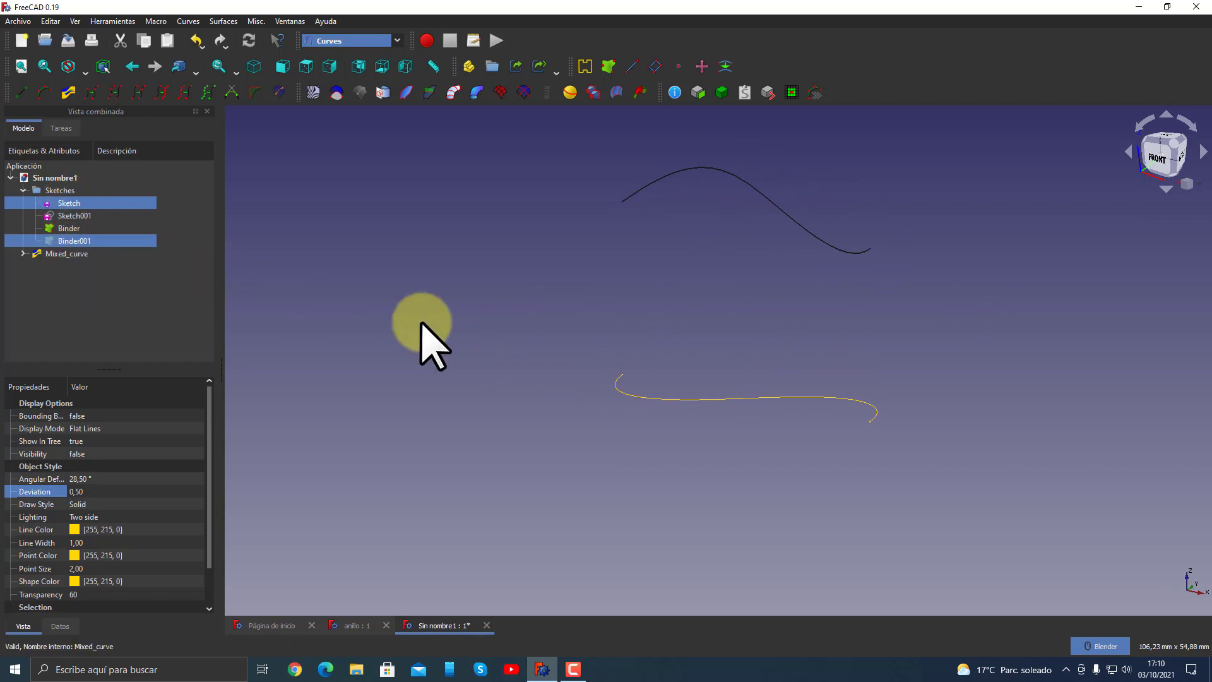
click(438, 345)
click(67, 203)
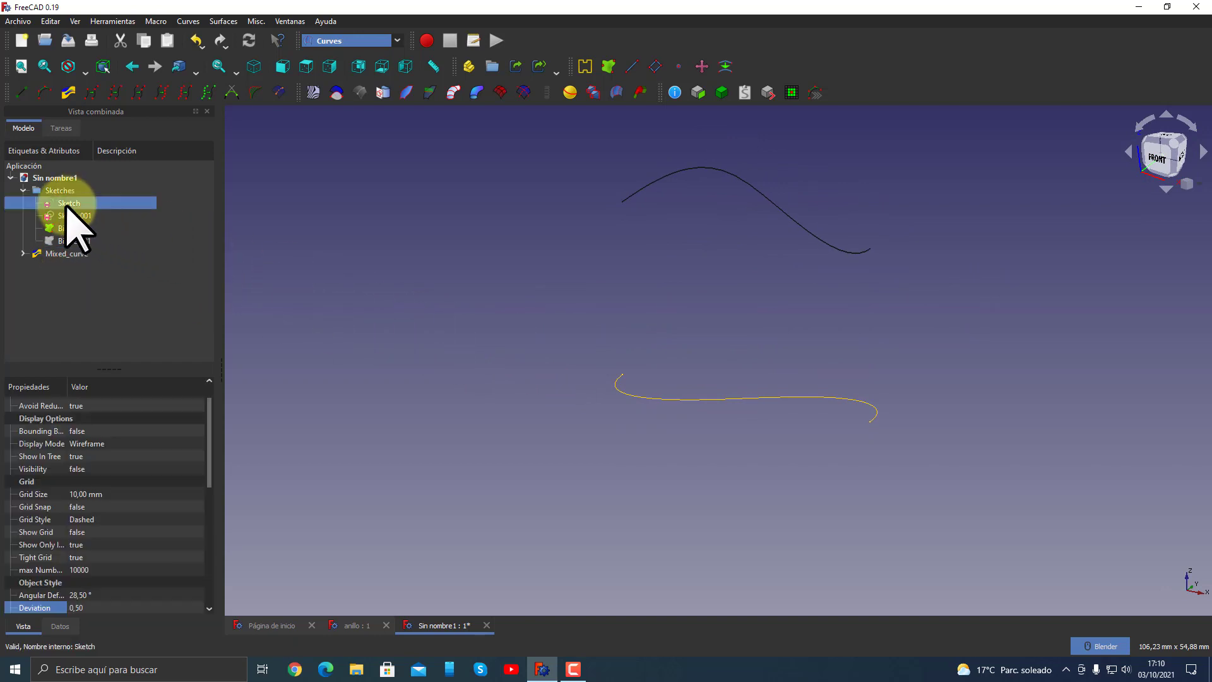
key(space)
middle_drag(464, 347, 800, 319)
mouse_move(829, 302)
middle_down()
mouse_move(1031, 406)
mouse_move(732, 495)
mouse_move(821, 483)
middle_up()
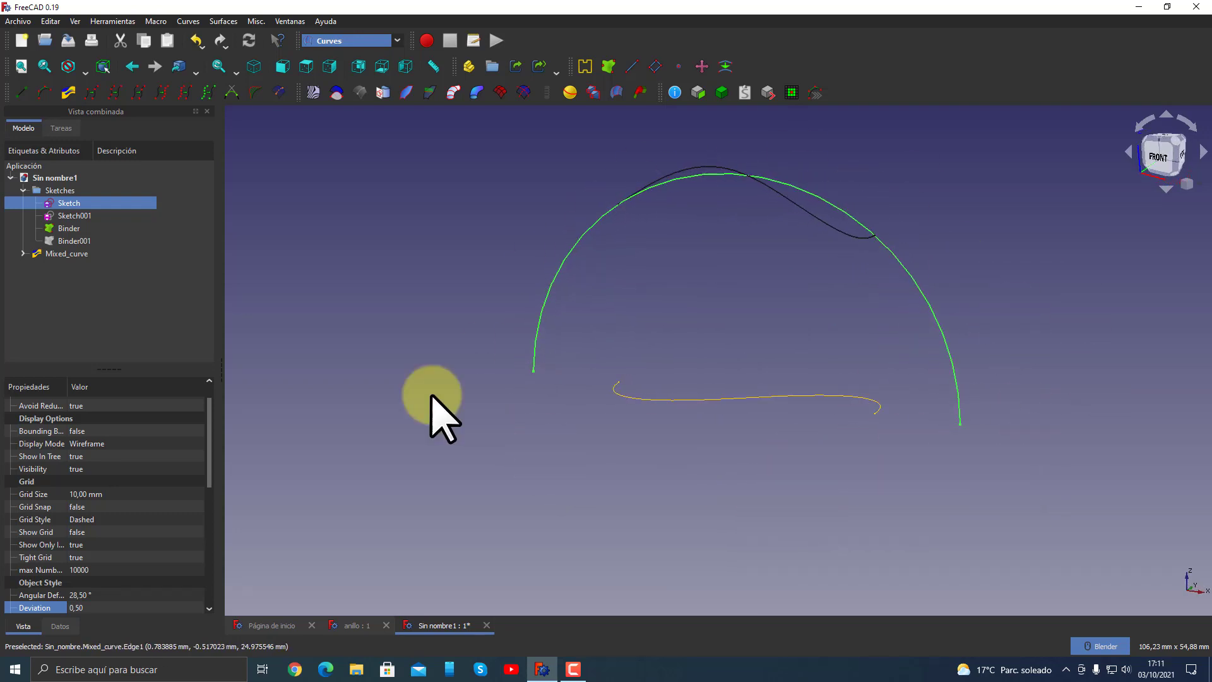
key(space)
click(71, 229)
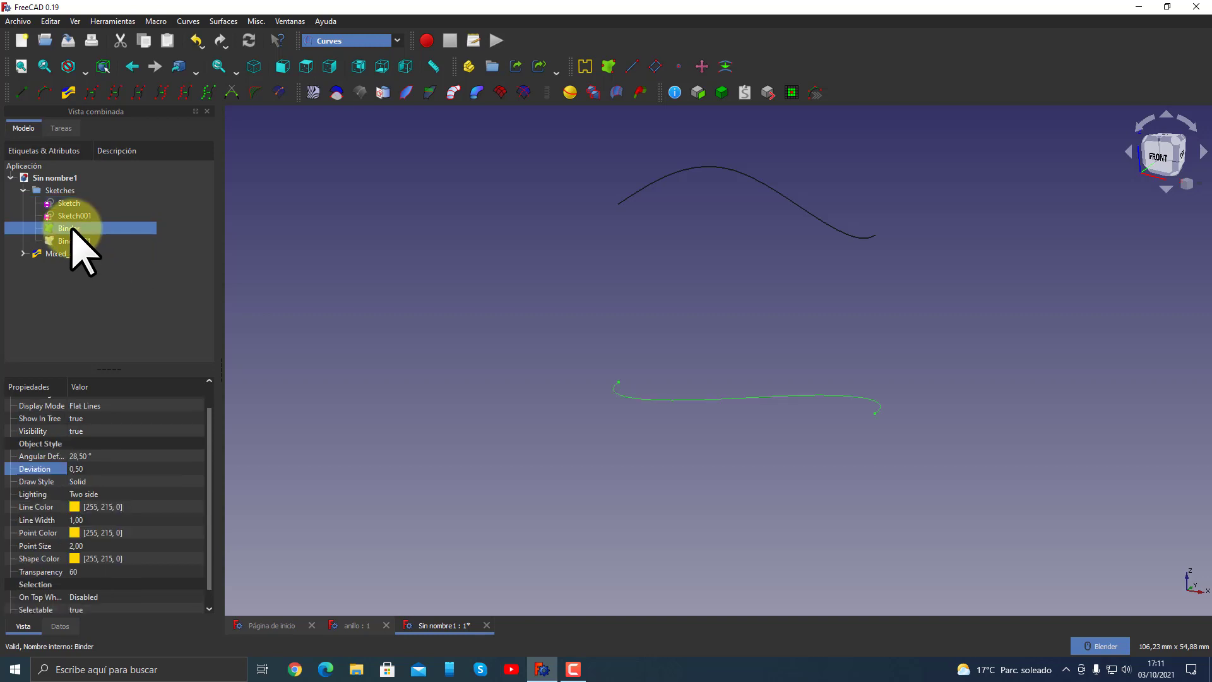
click(69, 243)
key(space)
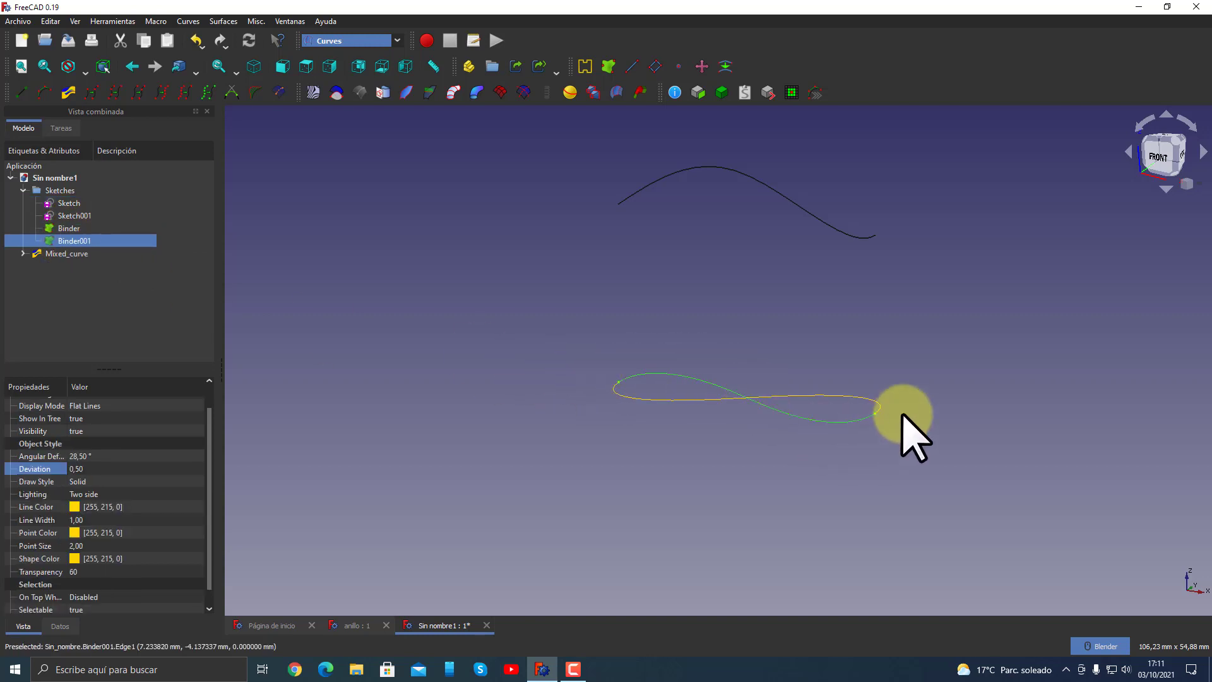
- Inspect the curves from the front and top views
middle_drag(713, 285, 676, 249)
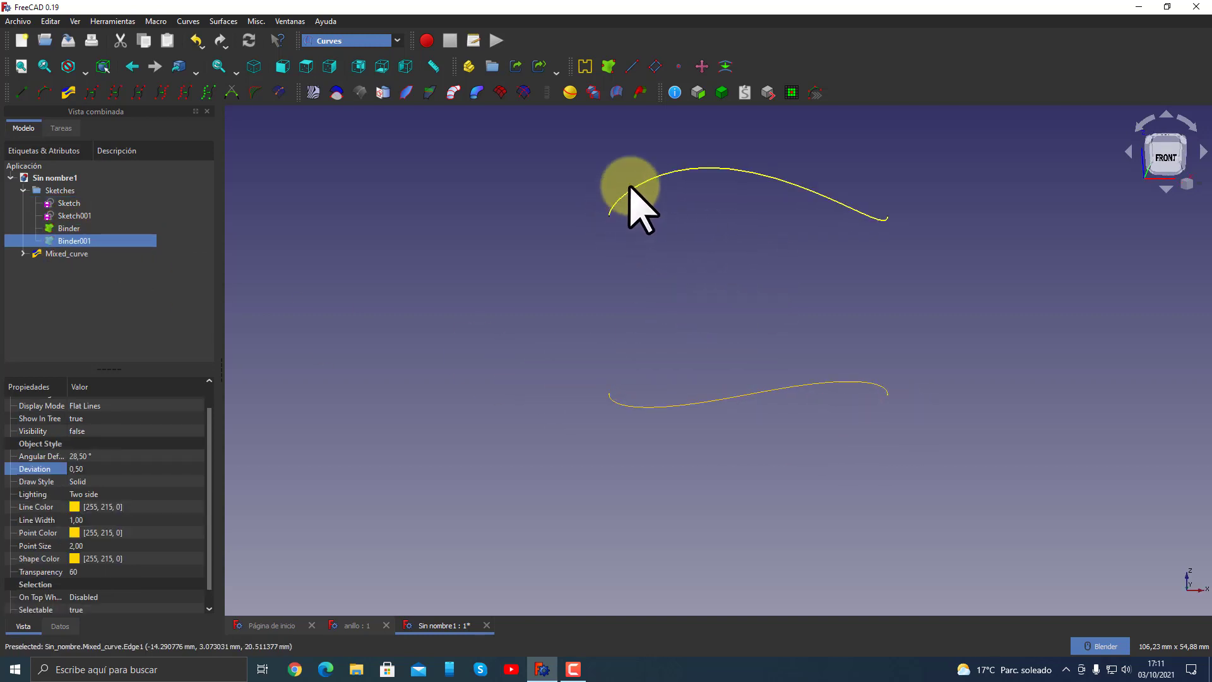
mouse_move(608, 230)
middle_down()
mouse_move(785, 335)
mouse_move(745, 433)
mouse_move(1130, 240)
middle_up()
click(1165, 164)
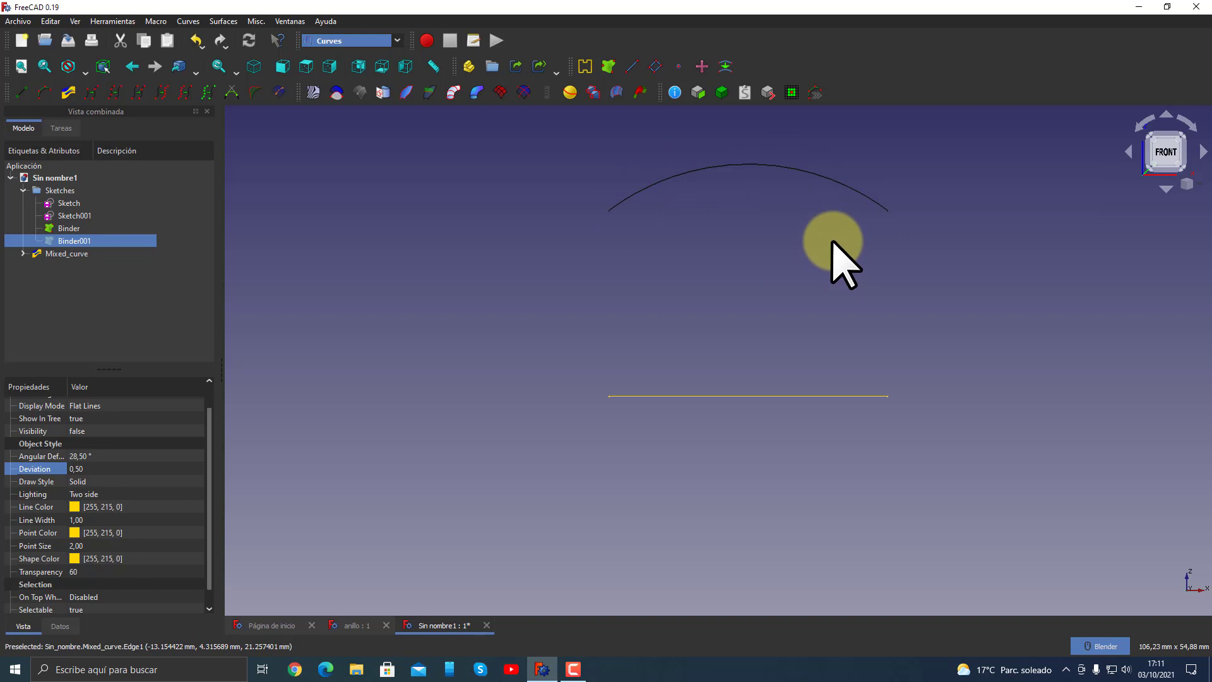
middle_drag(833, 252, 819, 338)
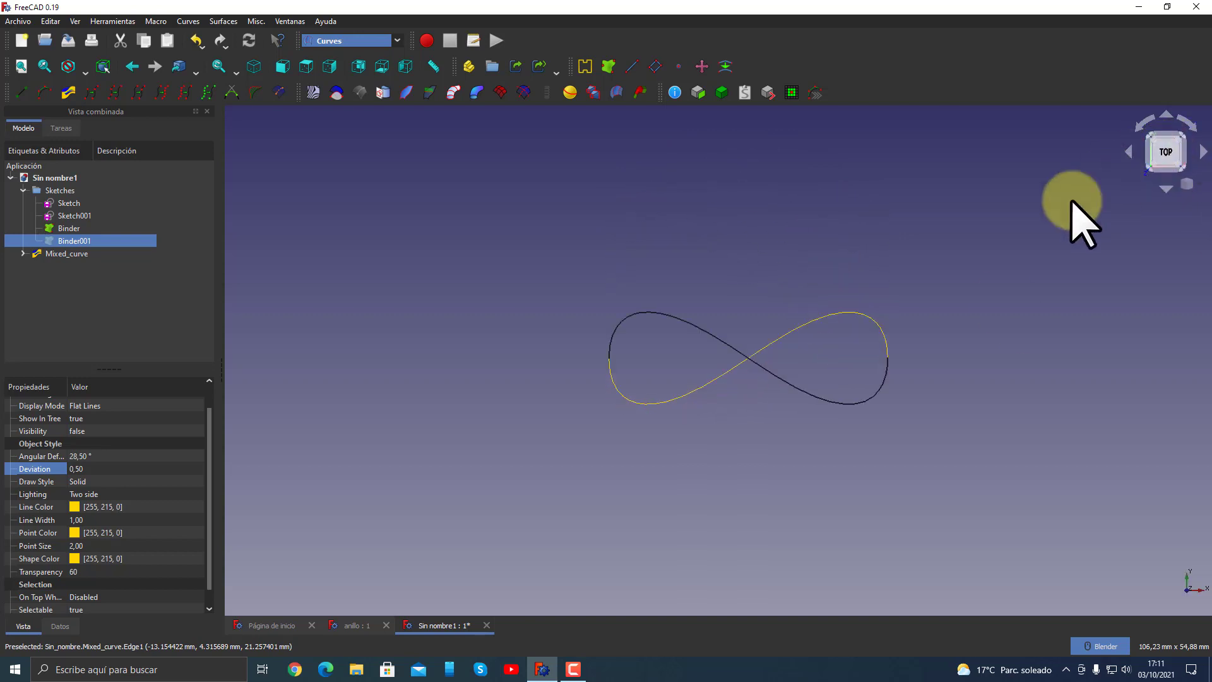
mouse_move(812, 514)
middle_down()
mouse_move(760, 409)
mouse_move(676, 393)
mouse_move(768, 248)
middle_up()
- Collapse the Sketches folder and create a new empty group with Mixed_curve selected
click(674, 282)
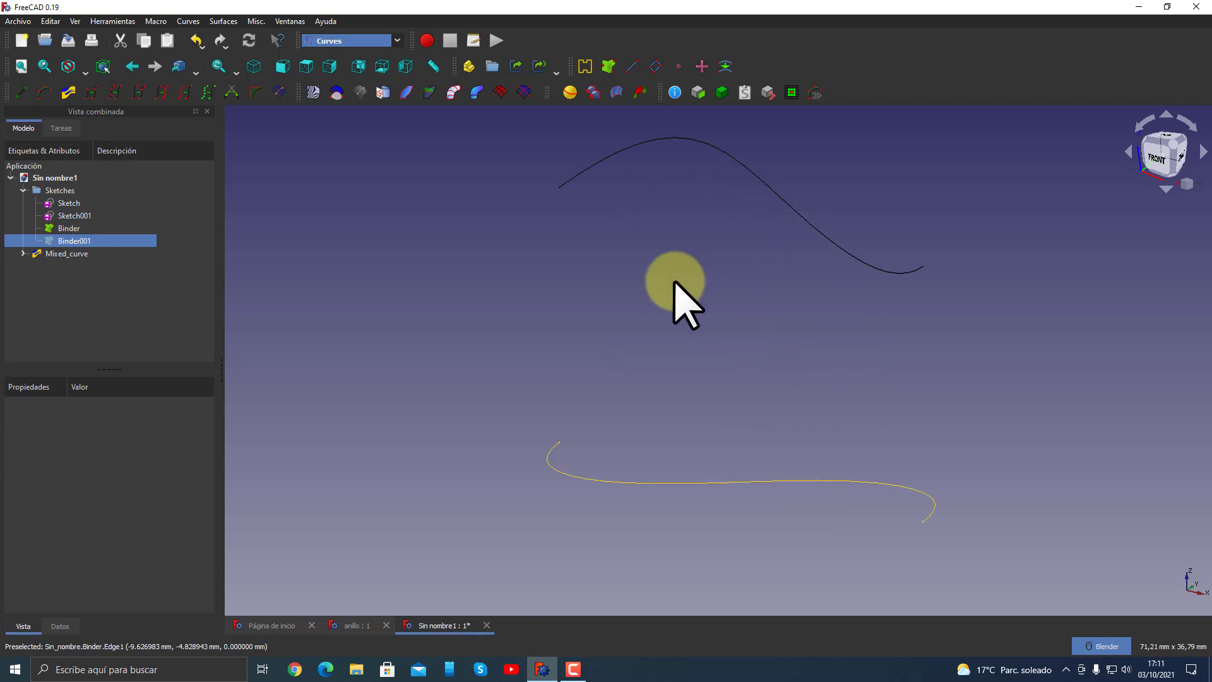
click(24, 190)
click(63, 202)
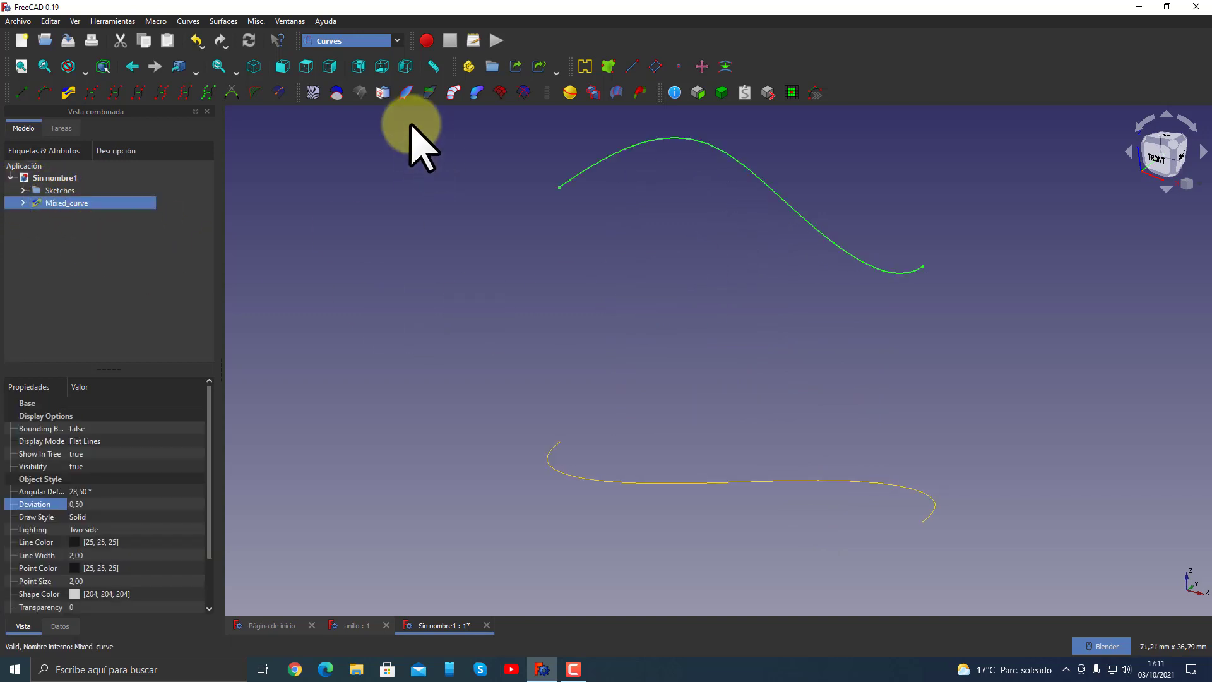
click(492, 67)
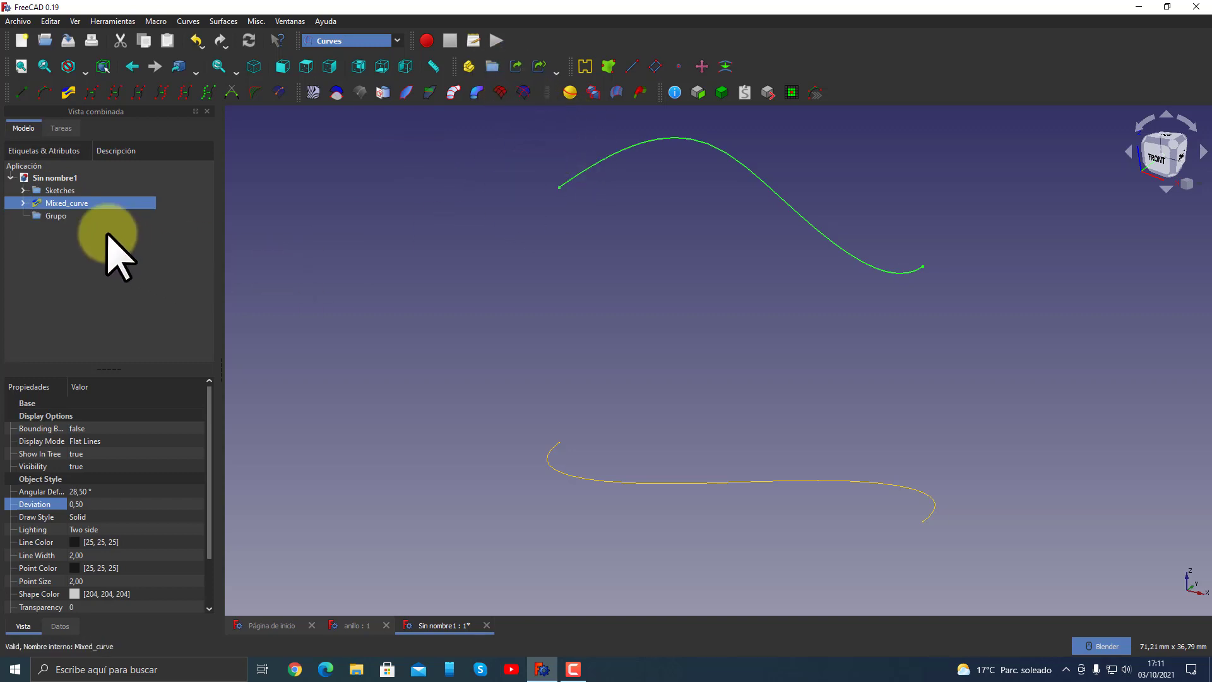
- Rename the new group 'operaciones' and move Mixed_curve into it
double_click(54, 217)
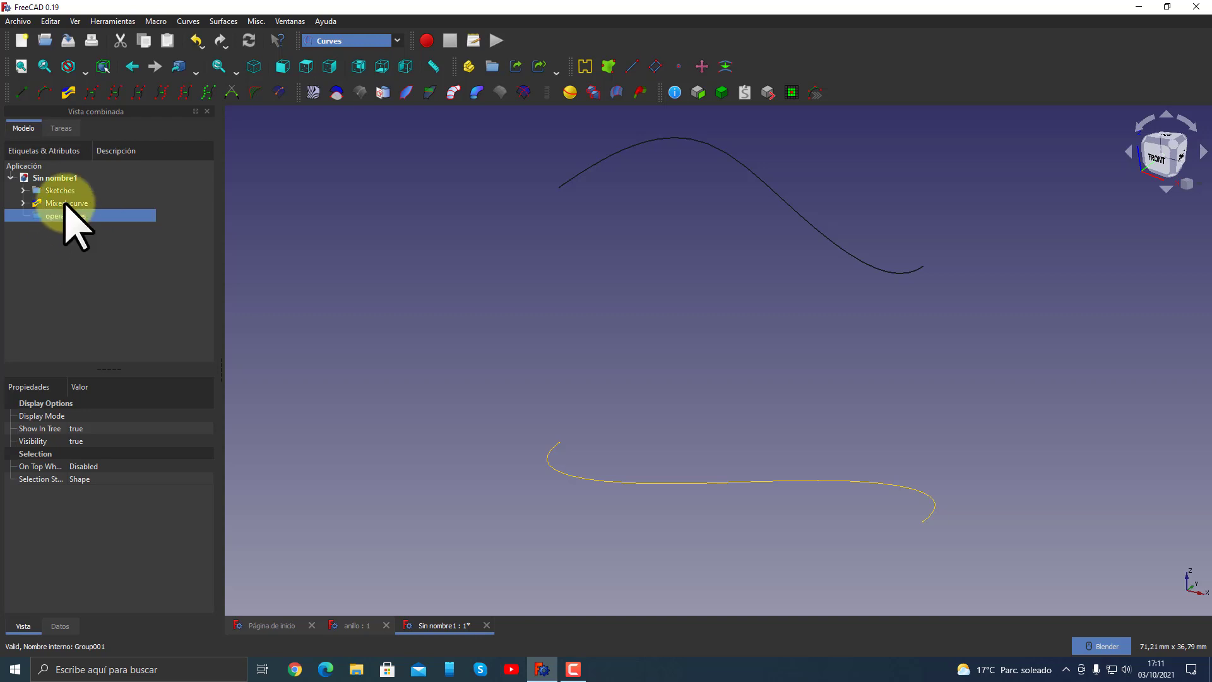
drag(66, 203, 67, 215)
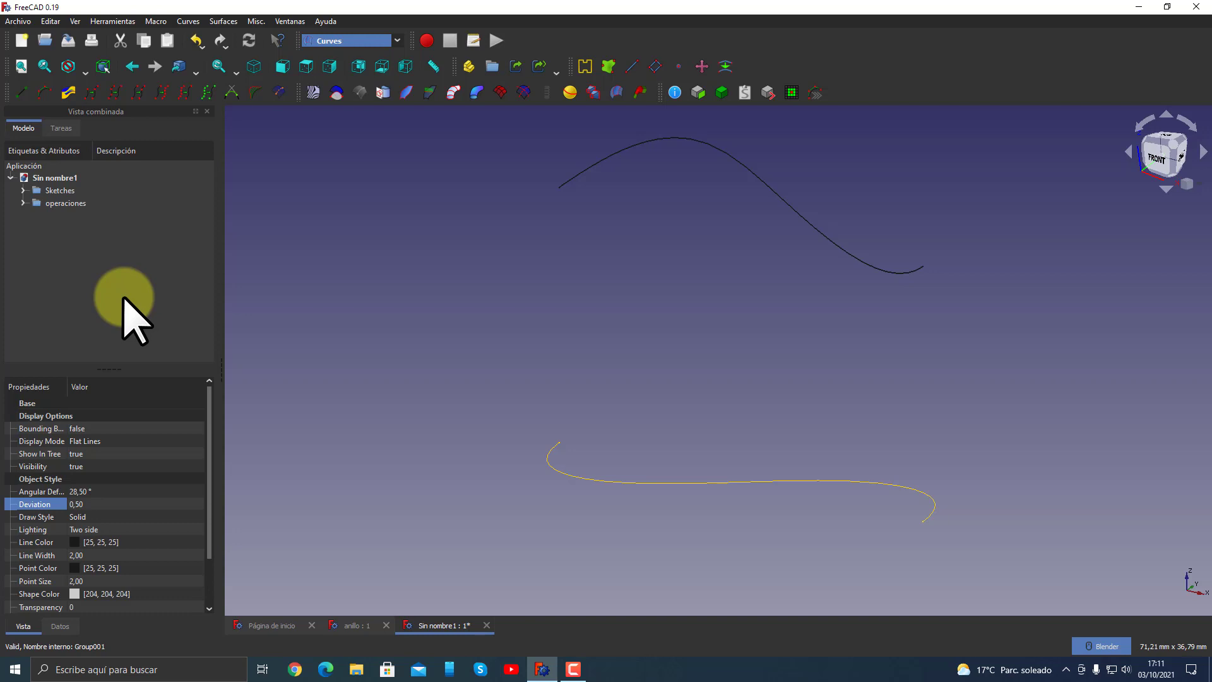
mouse_move(442, 325)
middle_down()
mouse_move(495, 336)
mouse_move(553, 404)
mouse_move(411, 336)
mouse_move(455, 326)
middle_up()
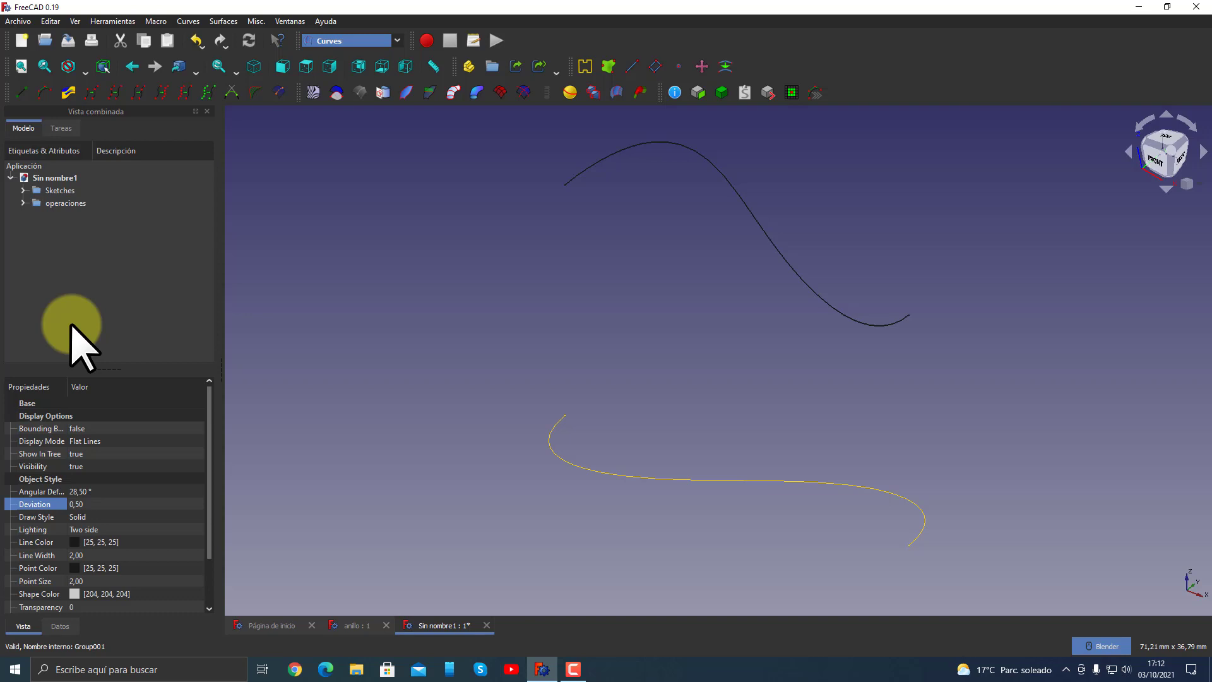
click(63, 202)
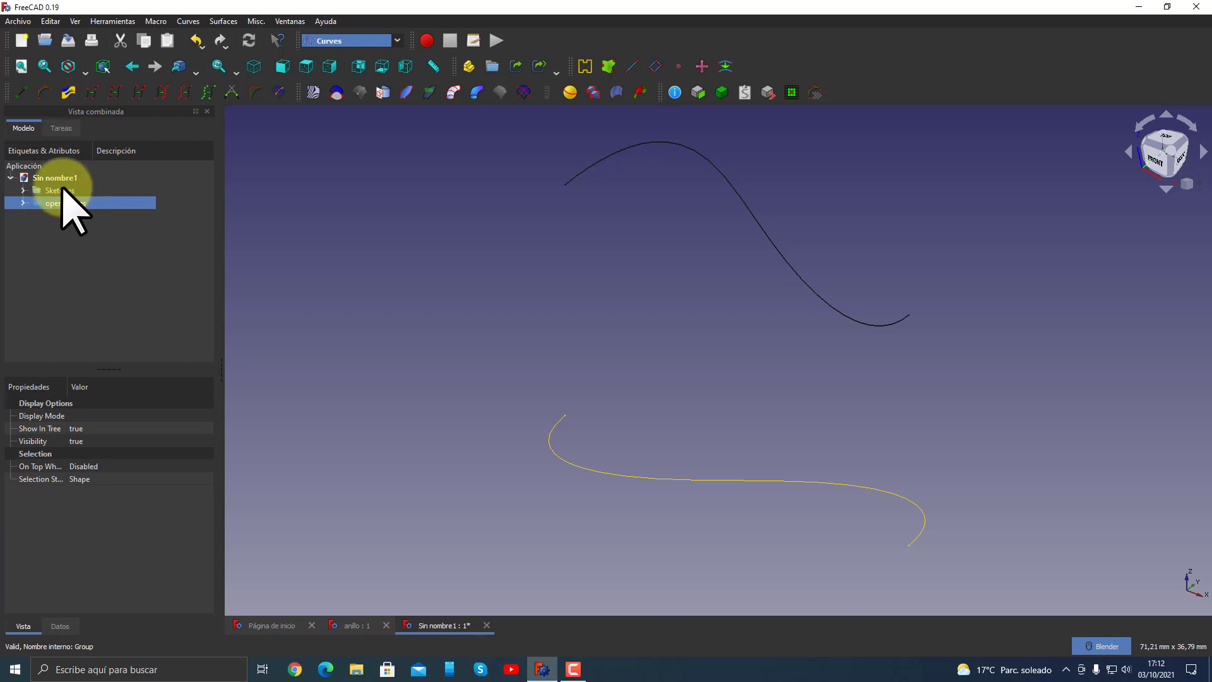
click(63, 192)
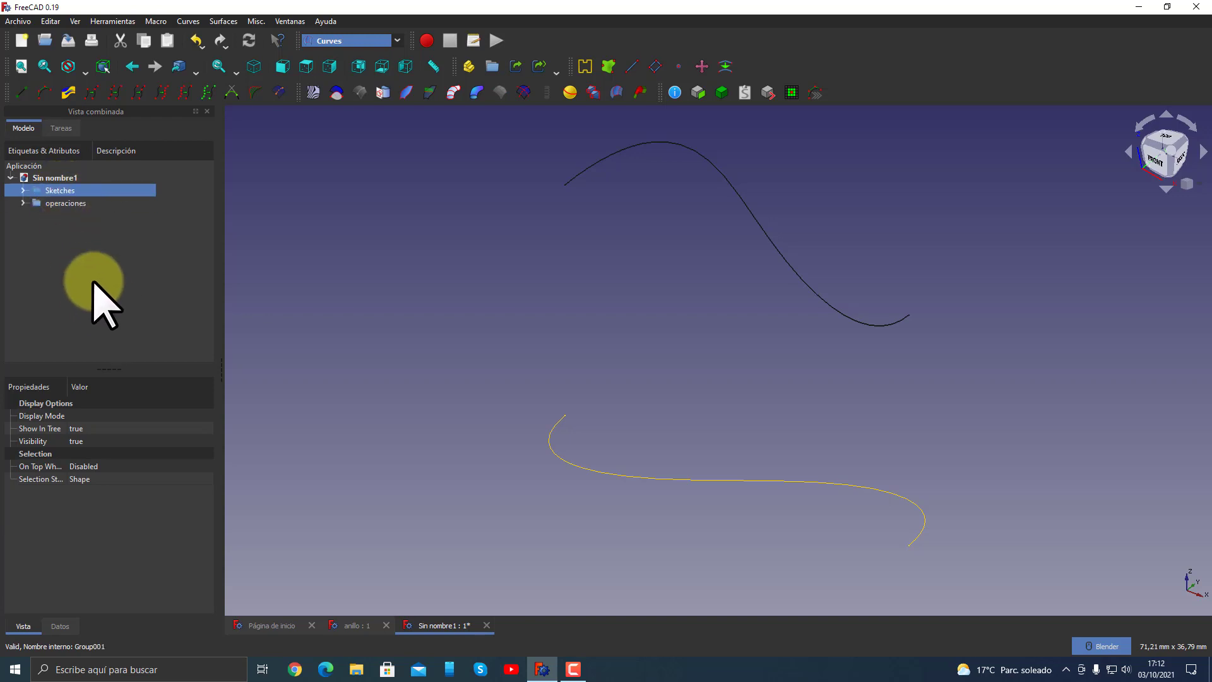
click(90, 279)
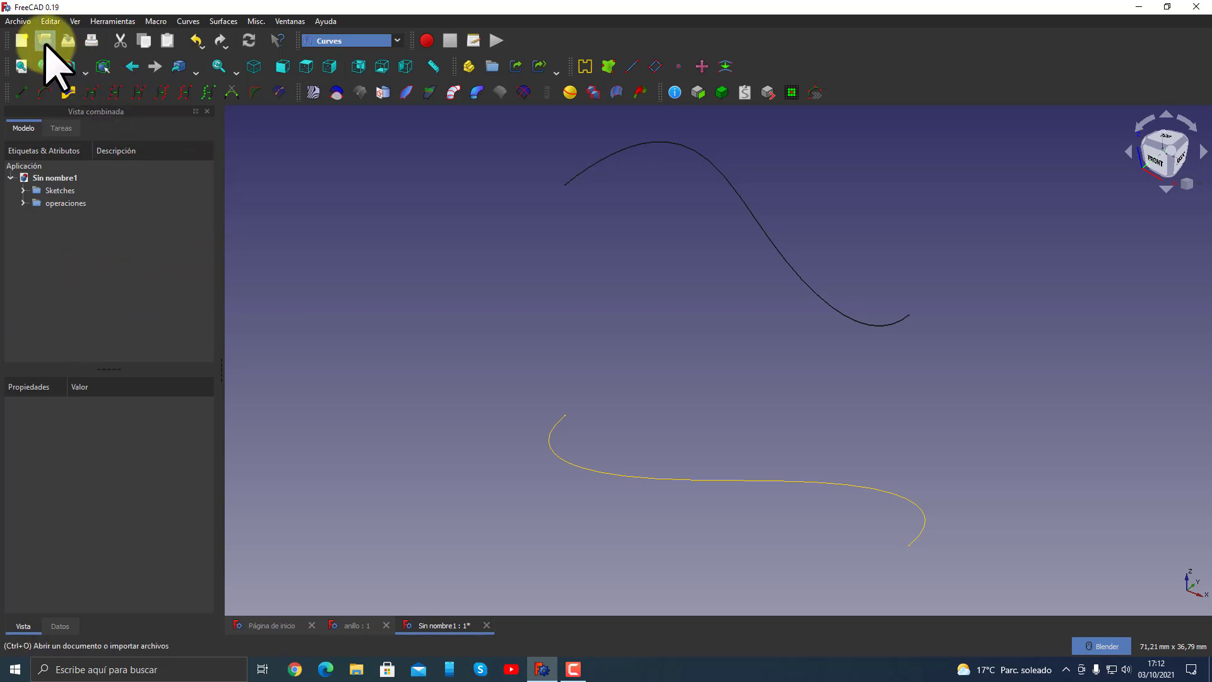
- Open valvula_ensamble.FCStd from the Start page's recent files
click(44, 40)
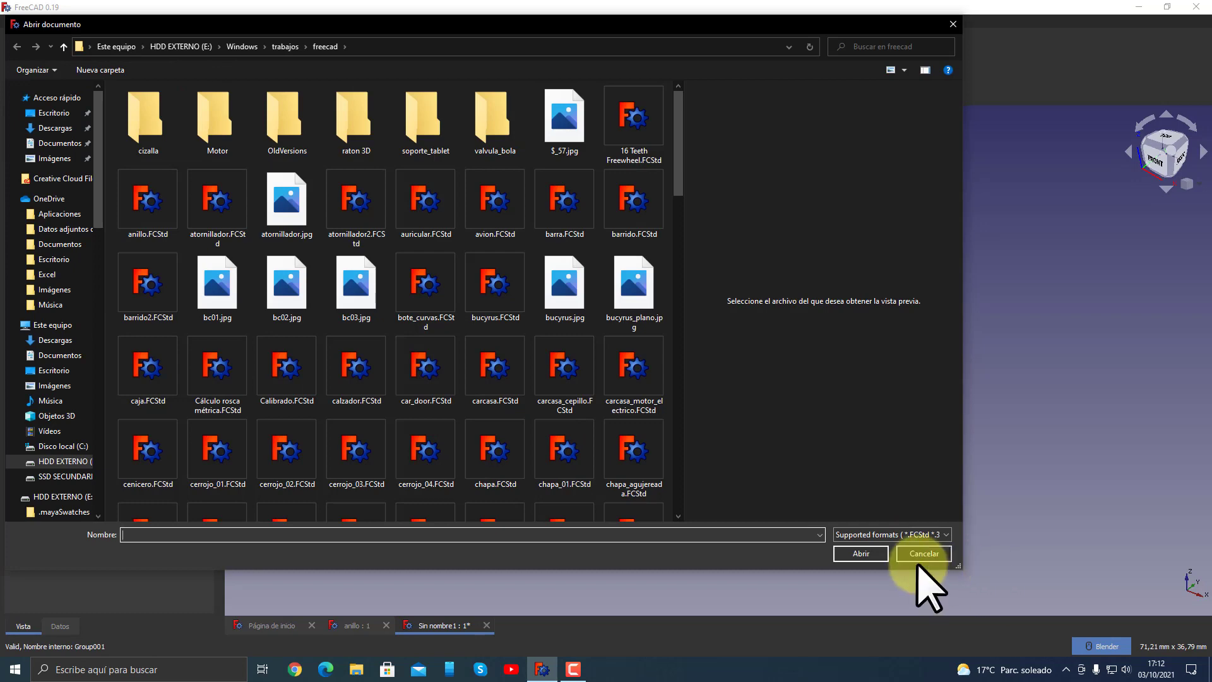
click(921, 554)
click(291, 626)
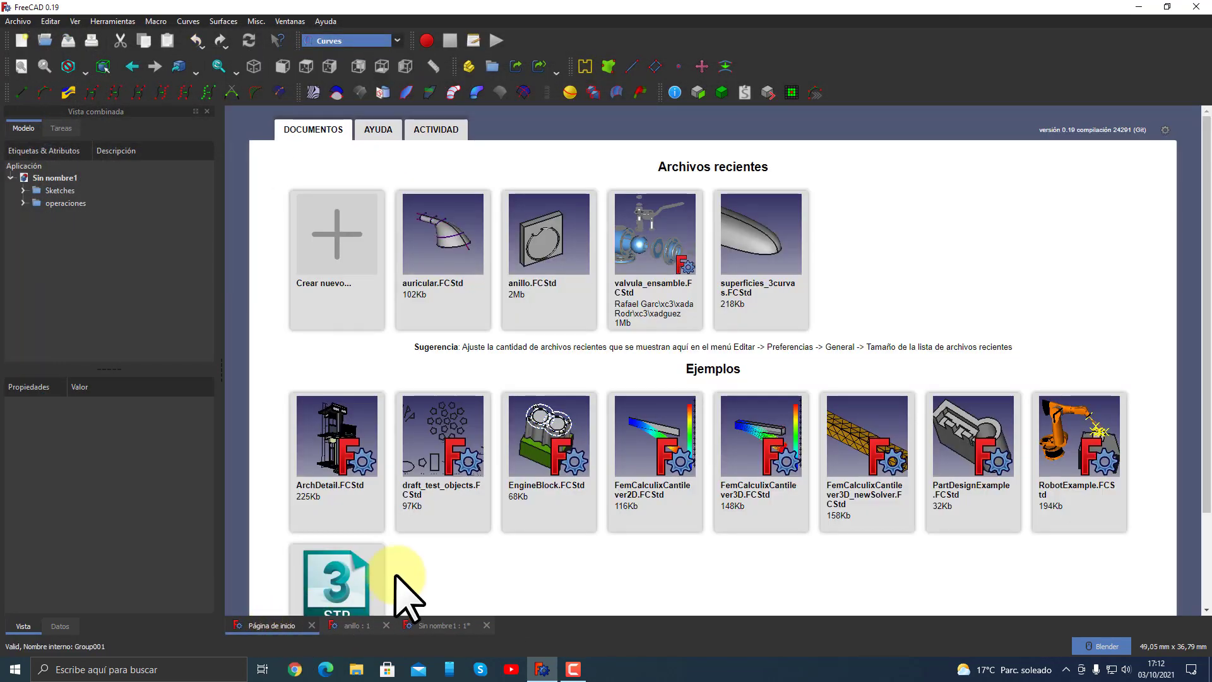
click(616, 297)
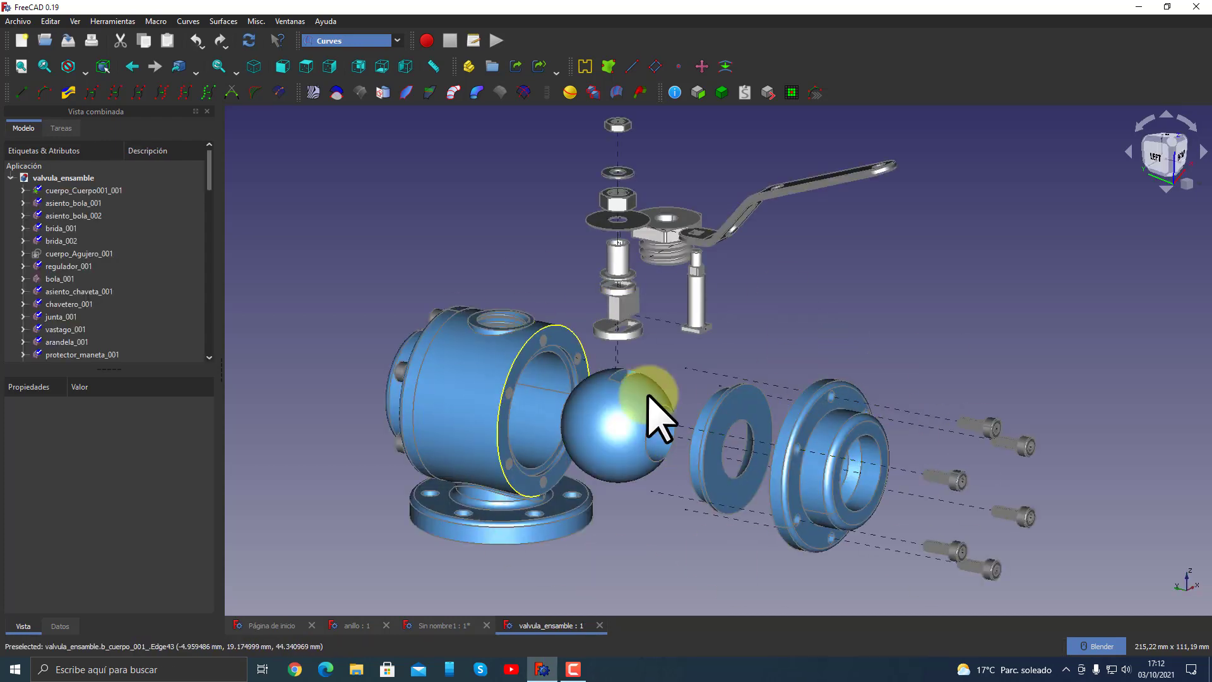
middle_drag(574, 369, 571, 363)
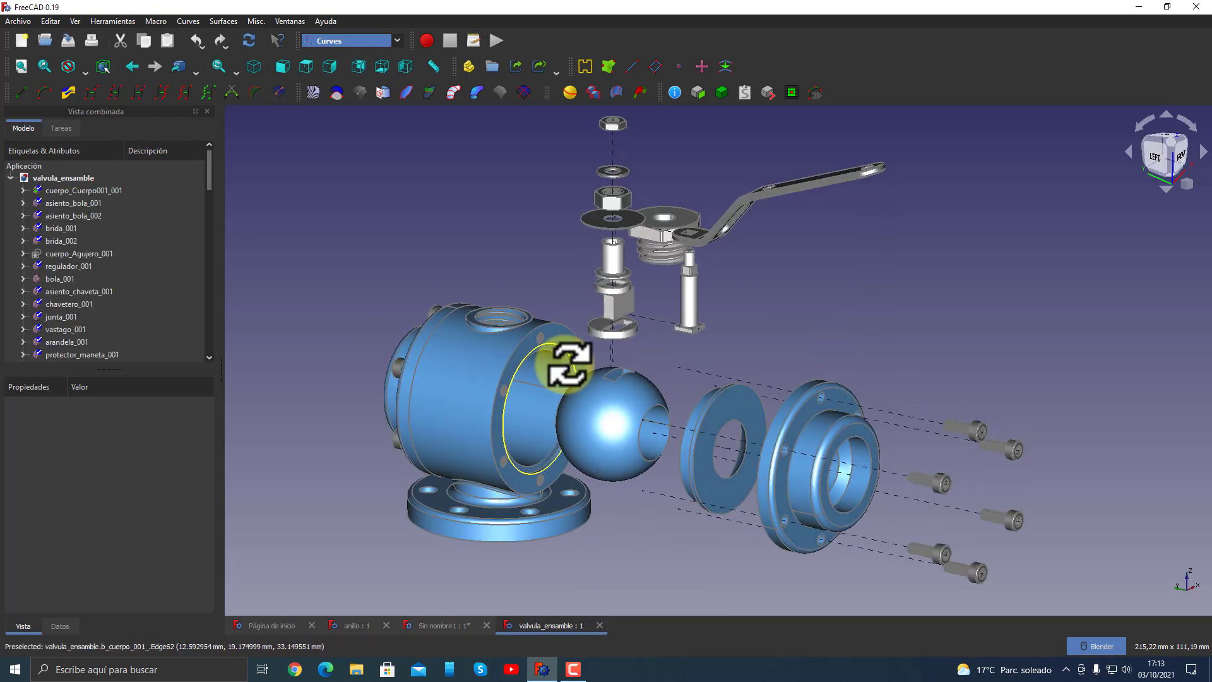
click(111, 22)
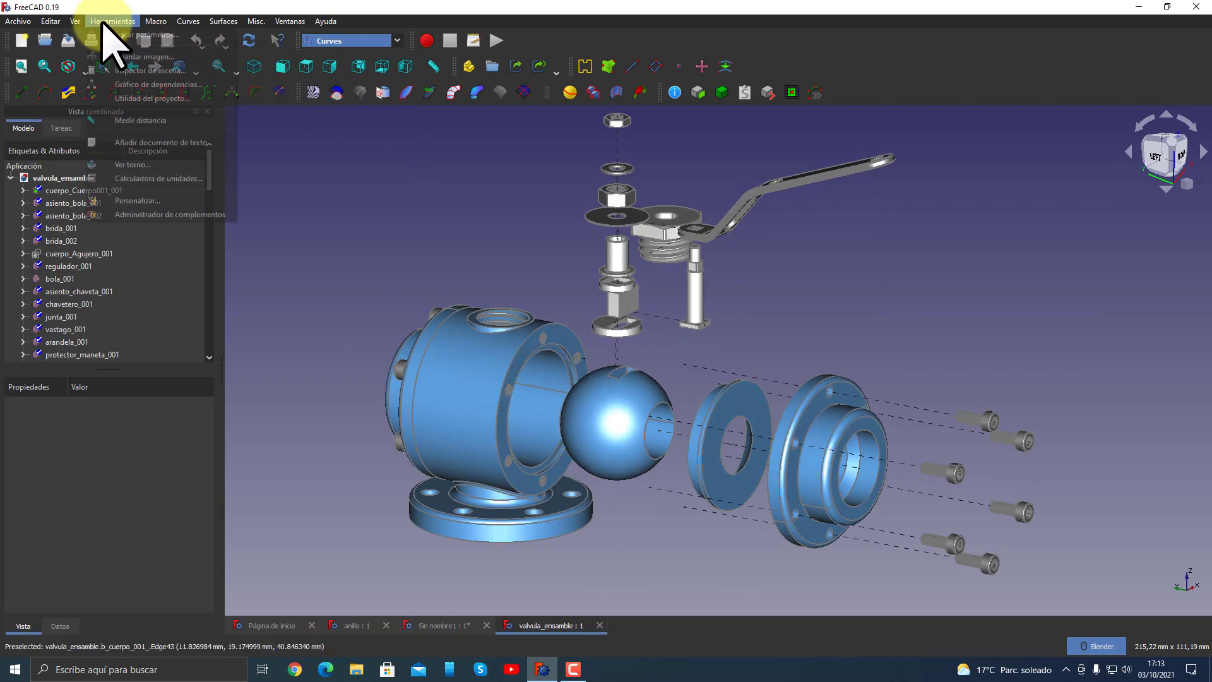
click(151, 214)
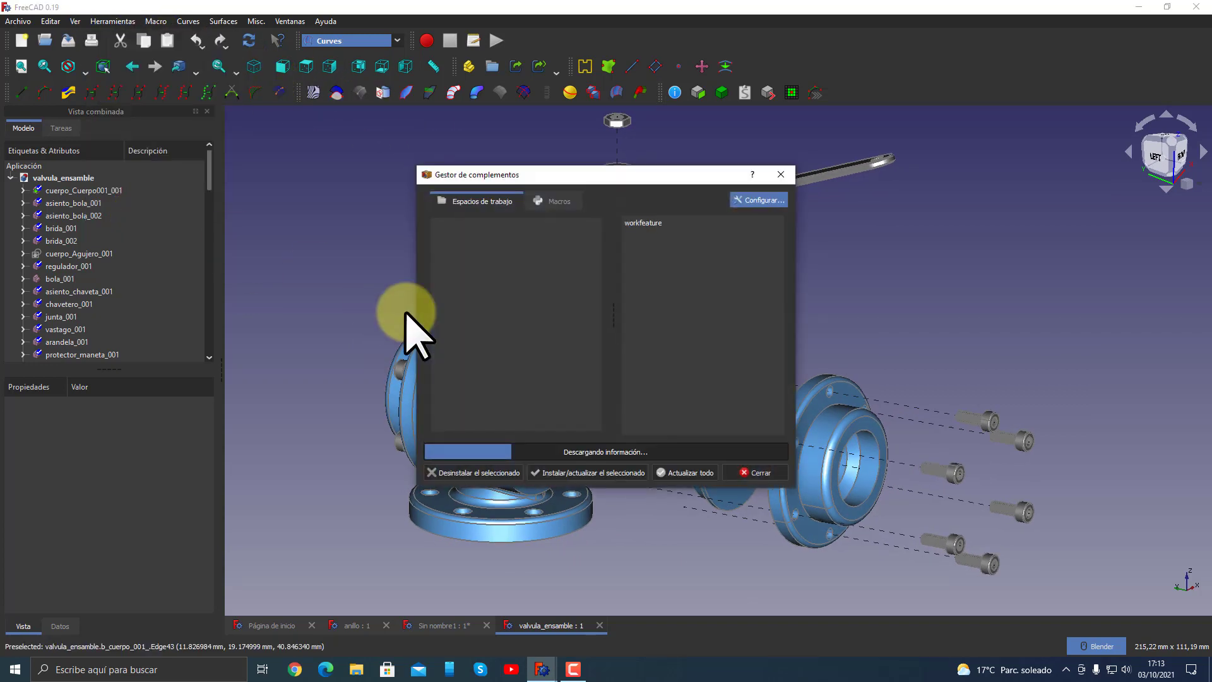
click(458, 275)
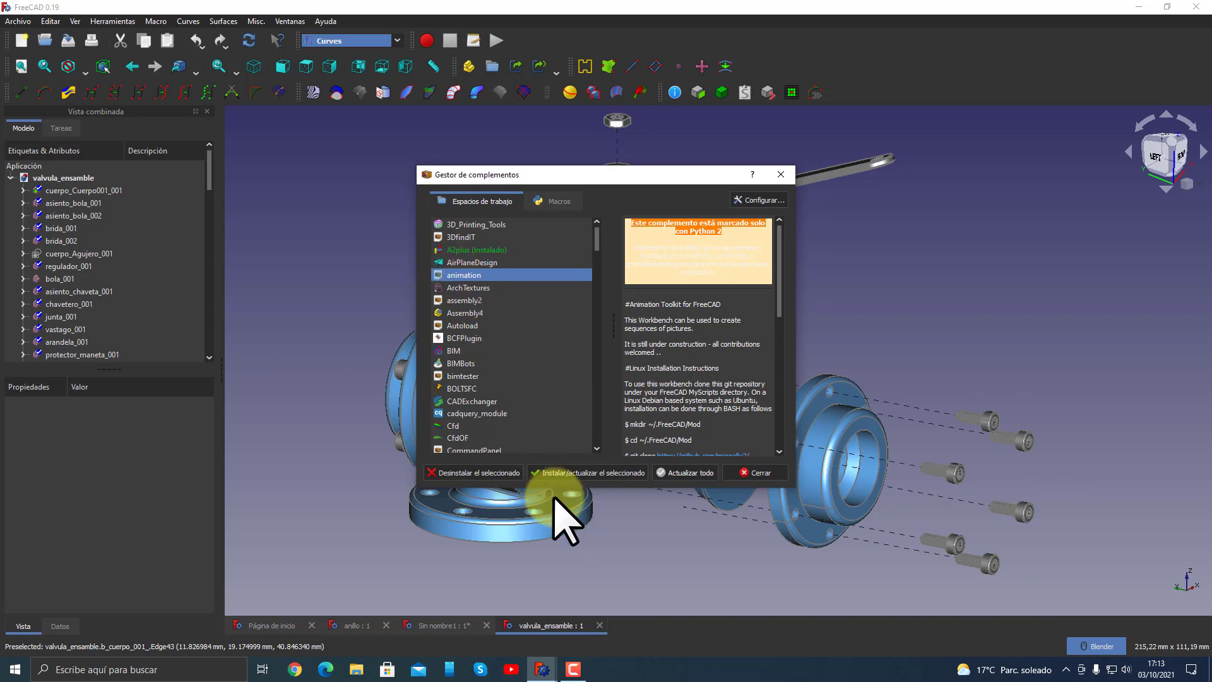
click(742, 474)
mouse_move(676, 478)
middle_down()
mouse_move(600, 473)
mouse_move(690, 478)
middle_up()
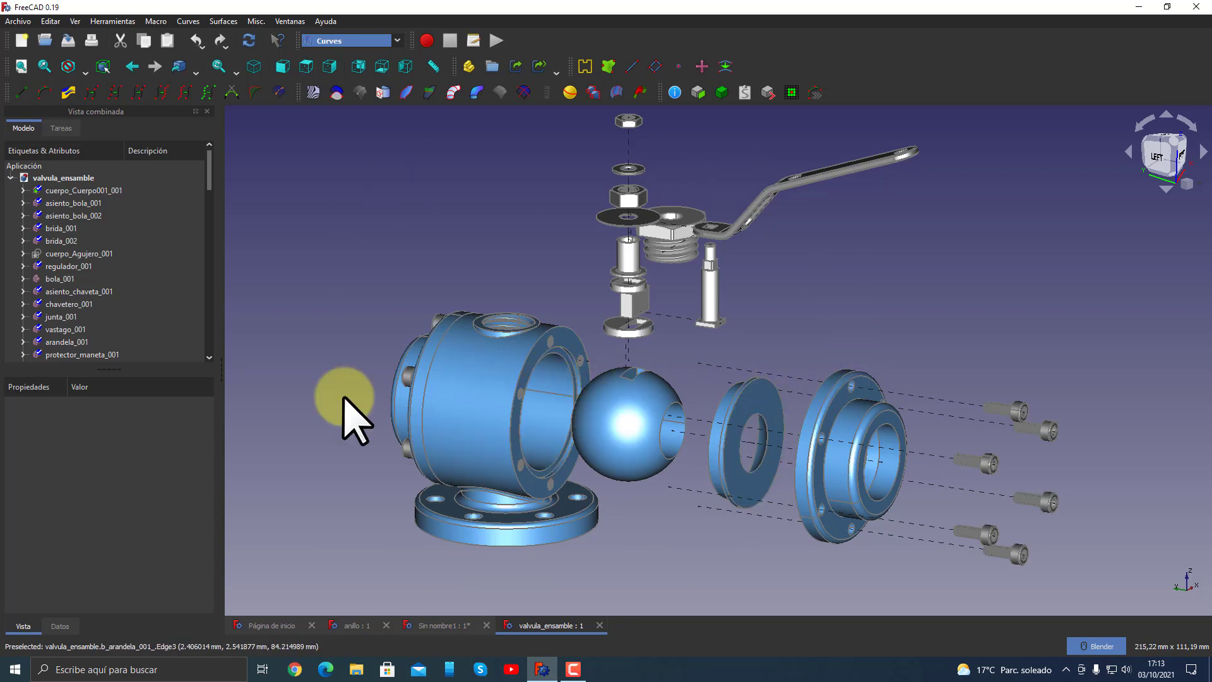
- Orbit the valve assembly, then close valvula_ensamble to return to the Sin nombre1 curves
mouse_move(887, 344)
middle_down()
mouse_move(779, 360)
mouse_move(514, 354)
mouse_move(777, 352)
mouse_move(777, 373)
mouse_move(1004, 325)
mouse_move(725, 351)
mouse_move(812, 338)
middle_up()
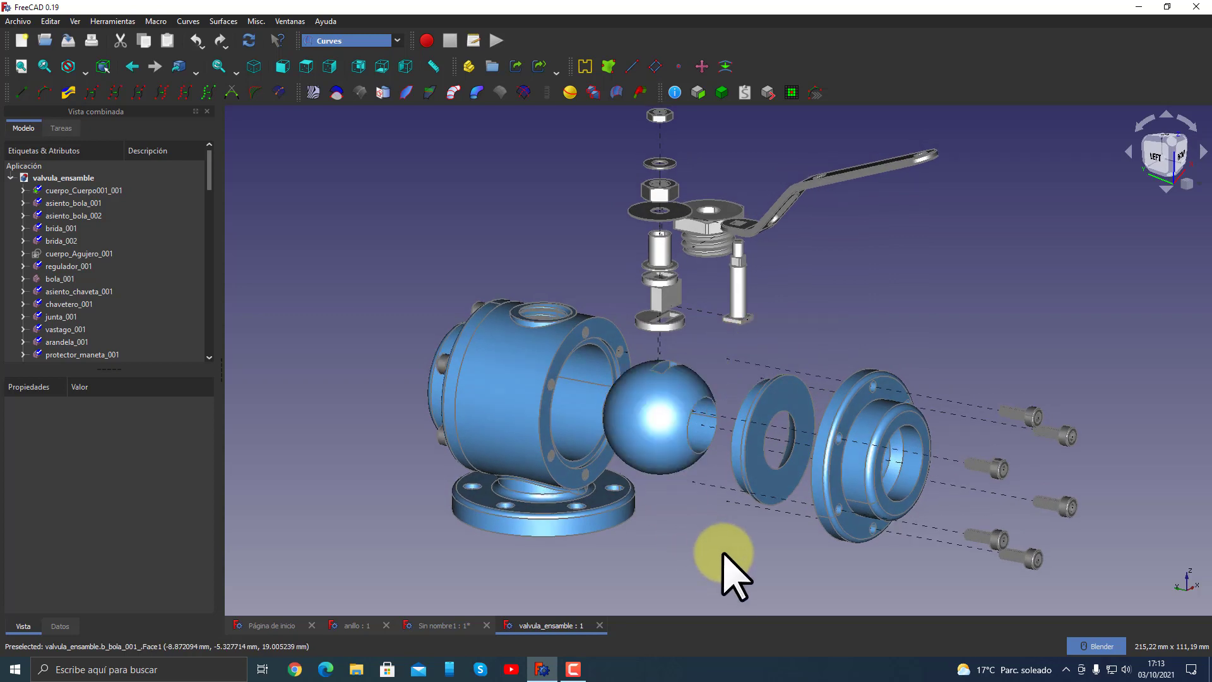
mouse_move(695, 502)
shift+middle_down()
mouse_move(690, 541)
mouse_move(679, 508)
shift+middle_up()
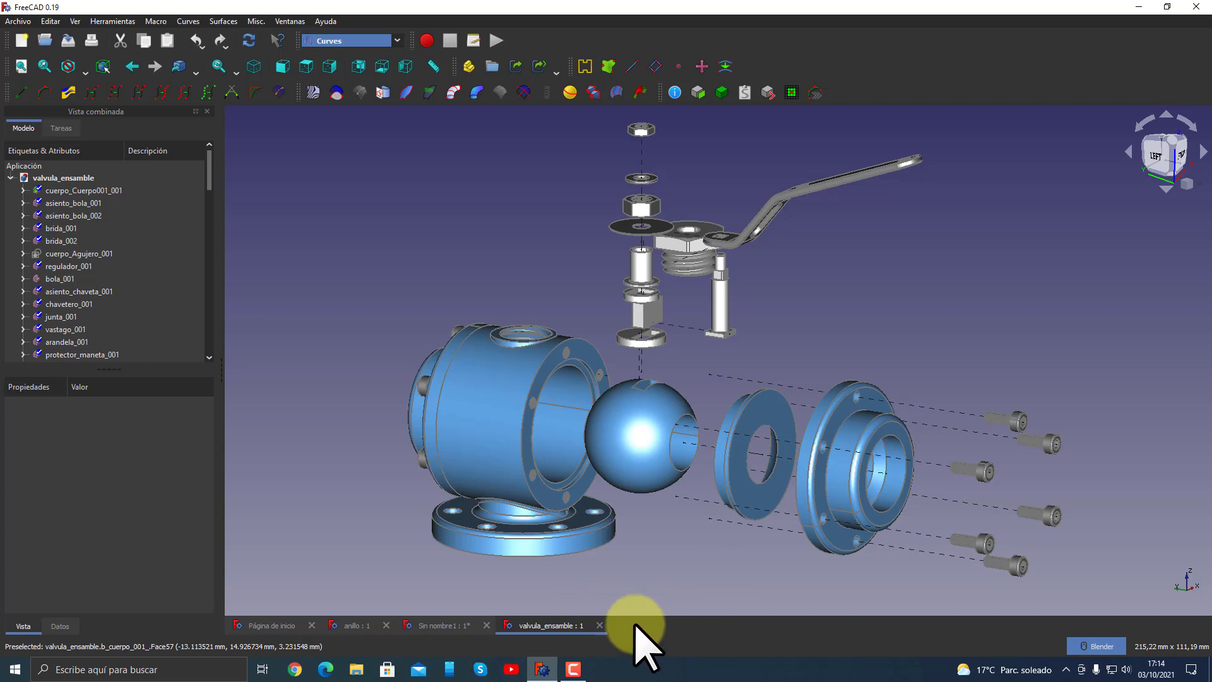
click(598, 625)
mouse_move(705, 383)
middle_down()
mouse_move(830, 384)
mouse_move(789, 392)
mouse_move(690, 352)
mouse_move(718, 353)
middle_up()
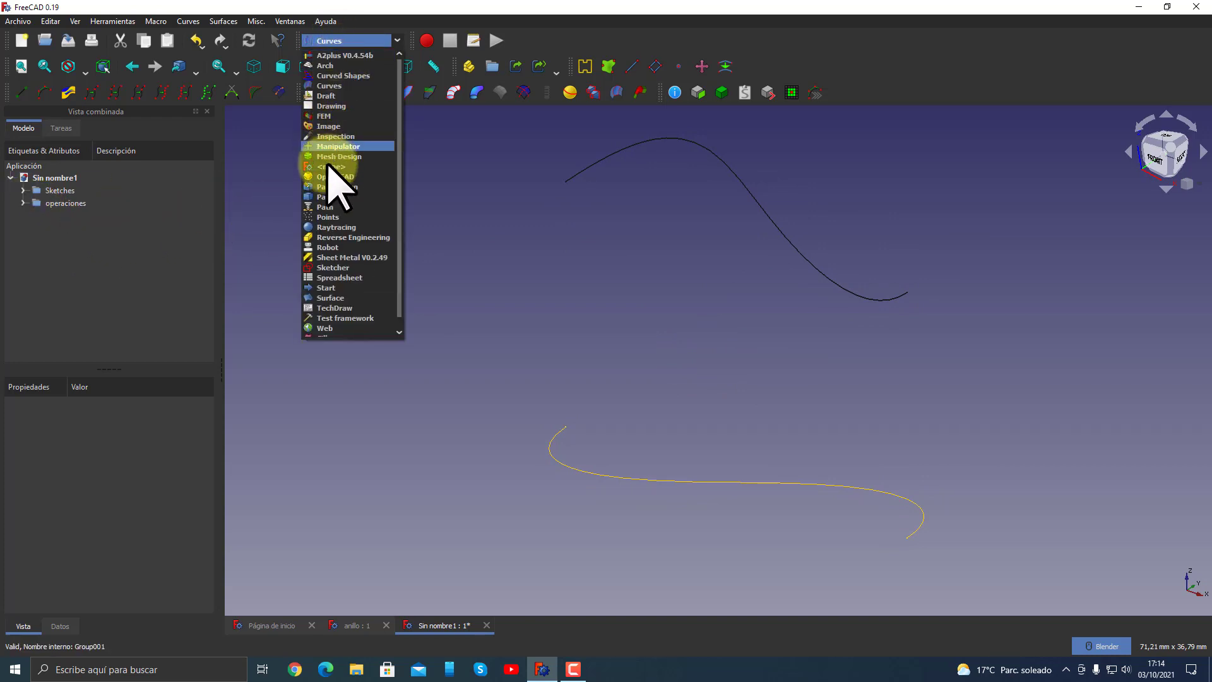
- Define a Circunferencia primitive with a 1 mm radius in the Part workbench
click(330, 196)
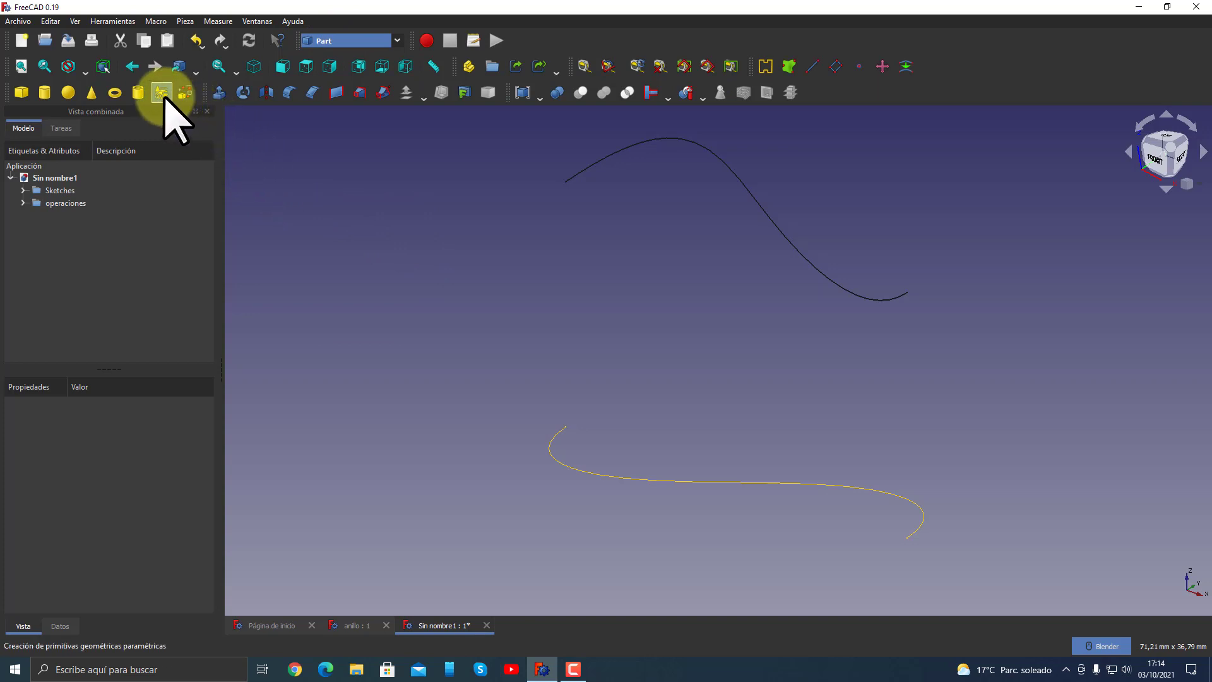
click(163, 95)
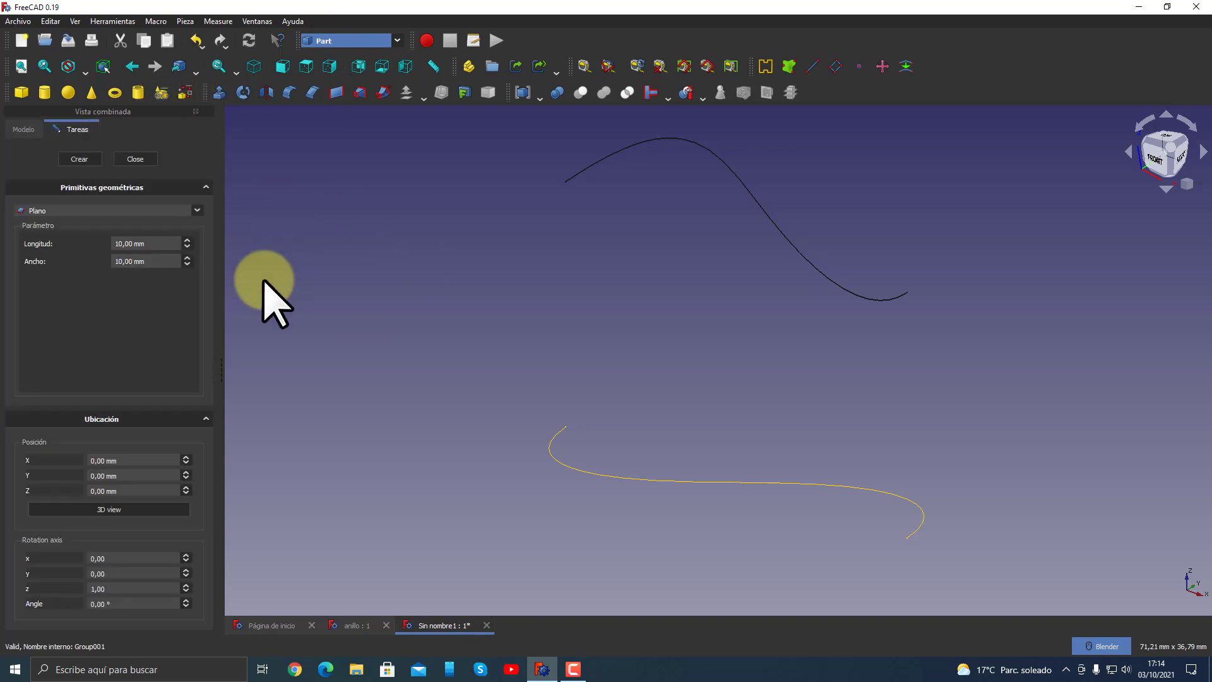
click(53, 211)
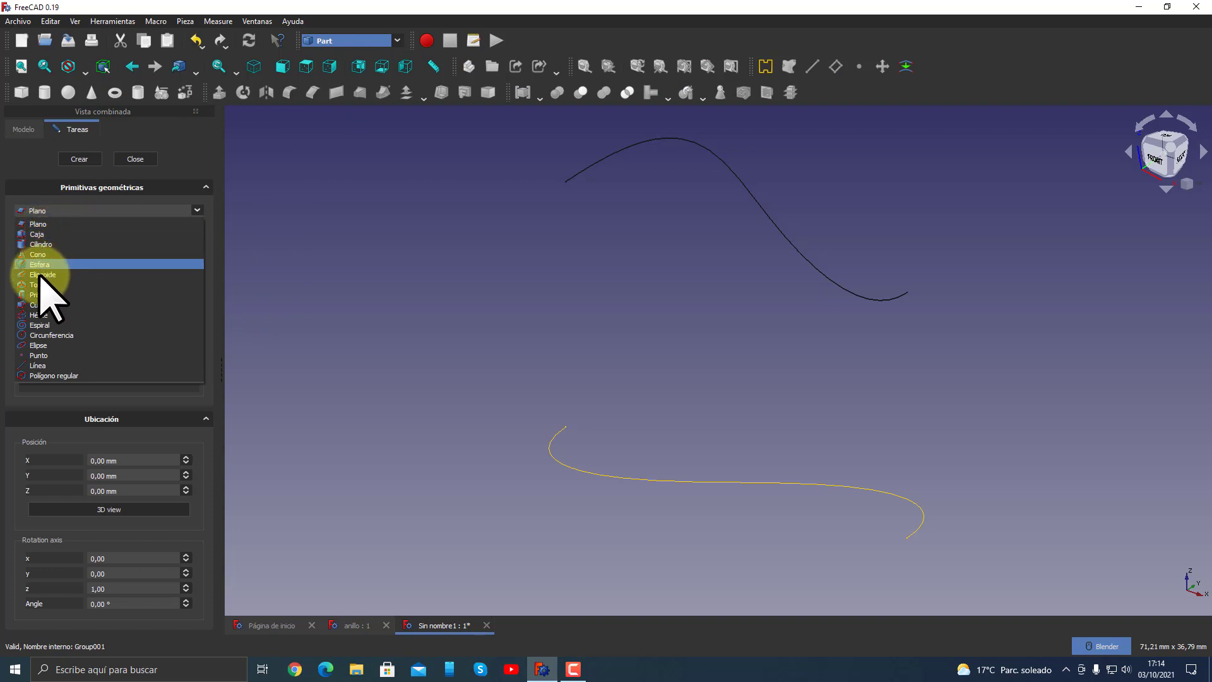
click(44, 335)
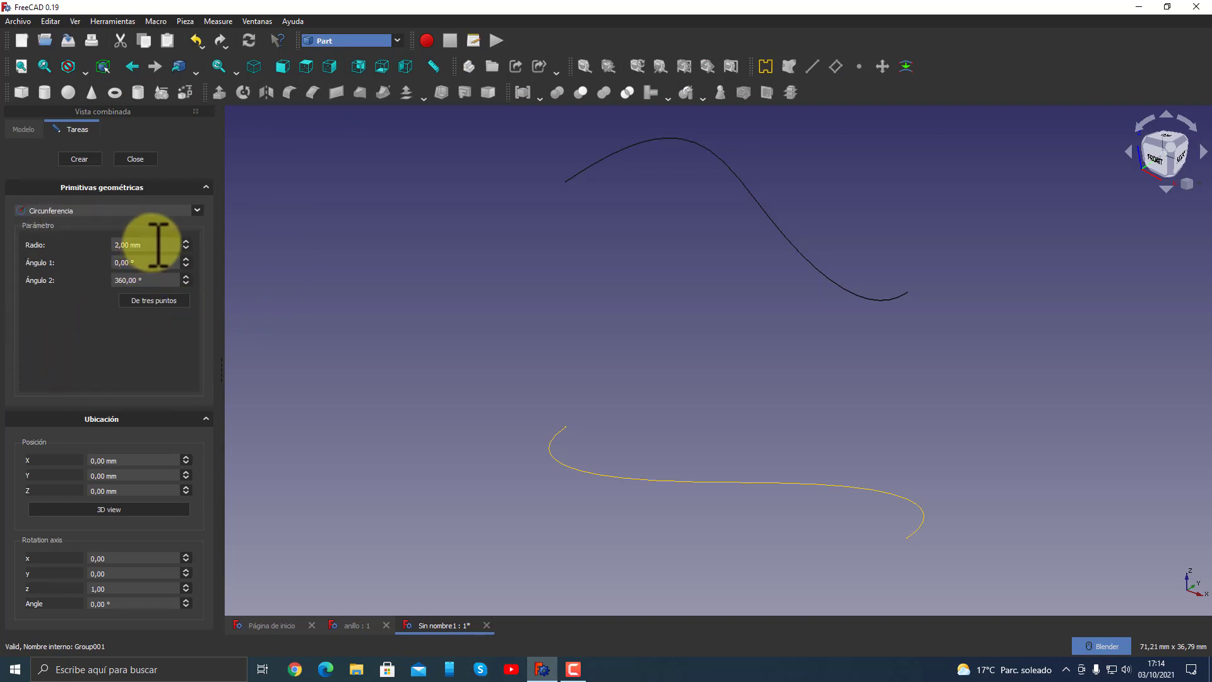
drag(158, 244, 101, 243)
text(1)
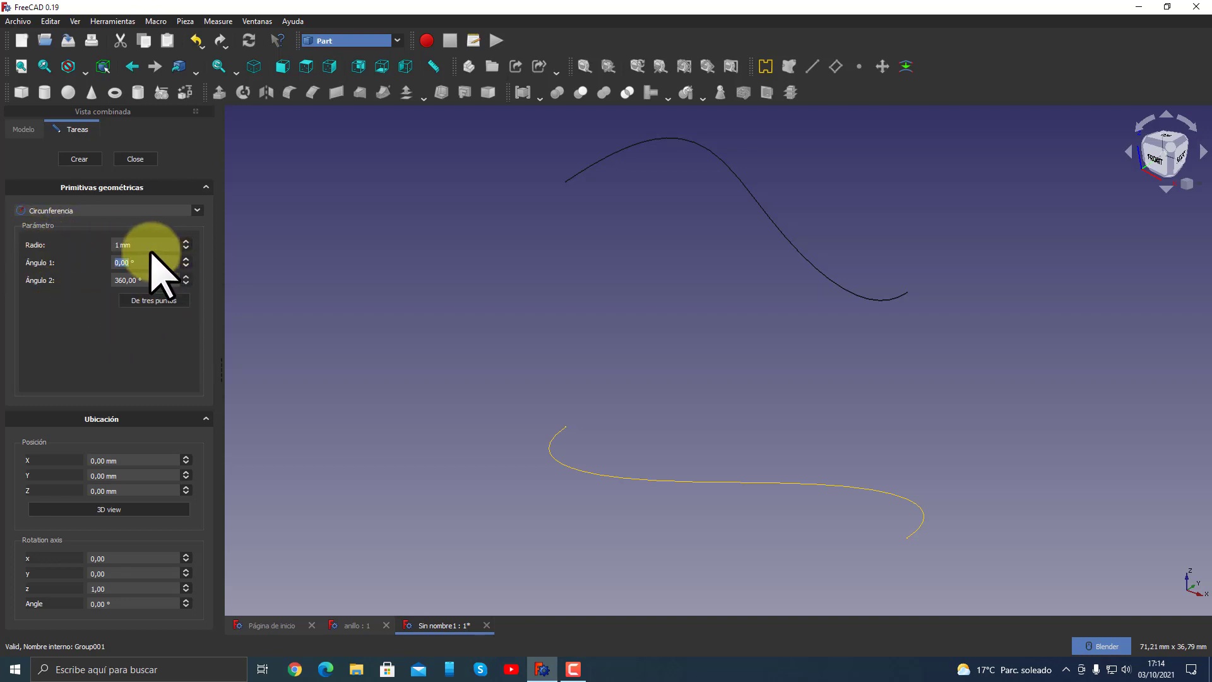
key(shift+Tab)
key(BackSpace)
text(1)
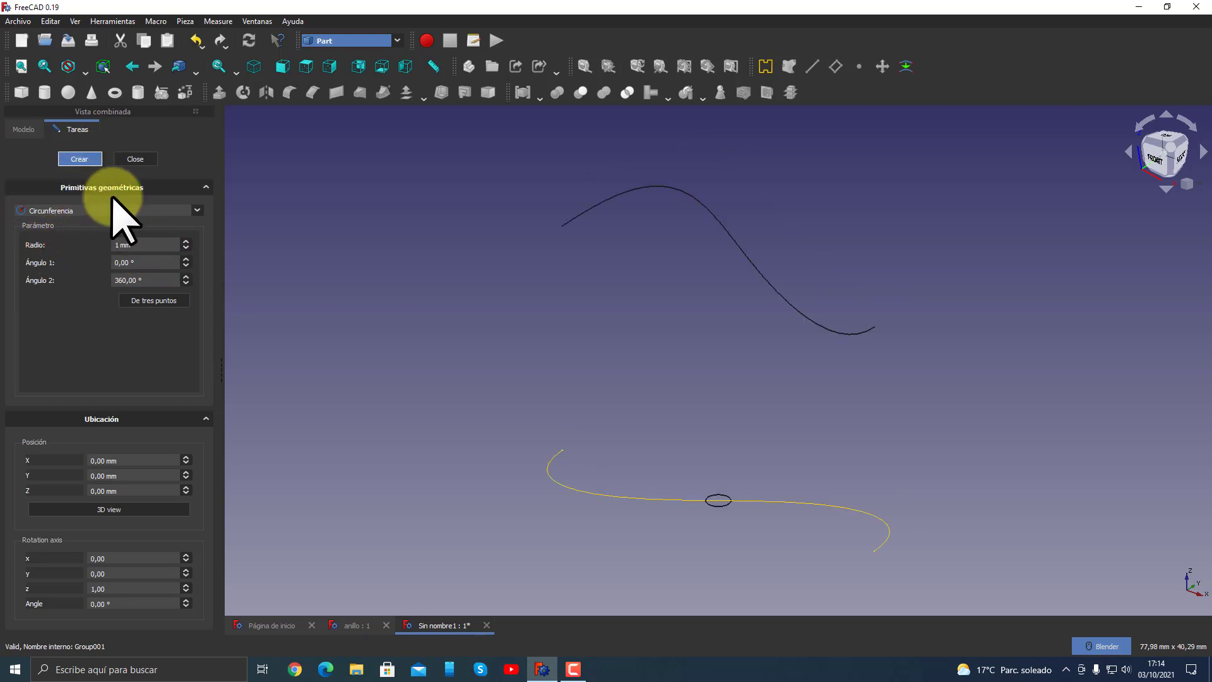
- Create the circle and file Circunferencia inside the Sketches group
click(143, 163)
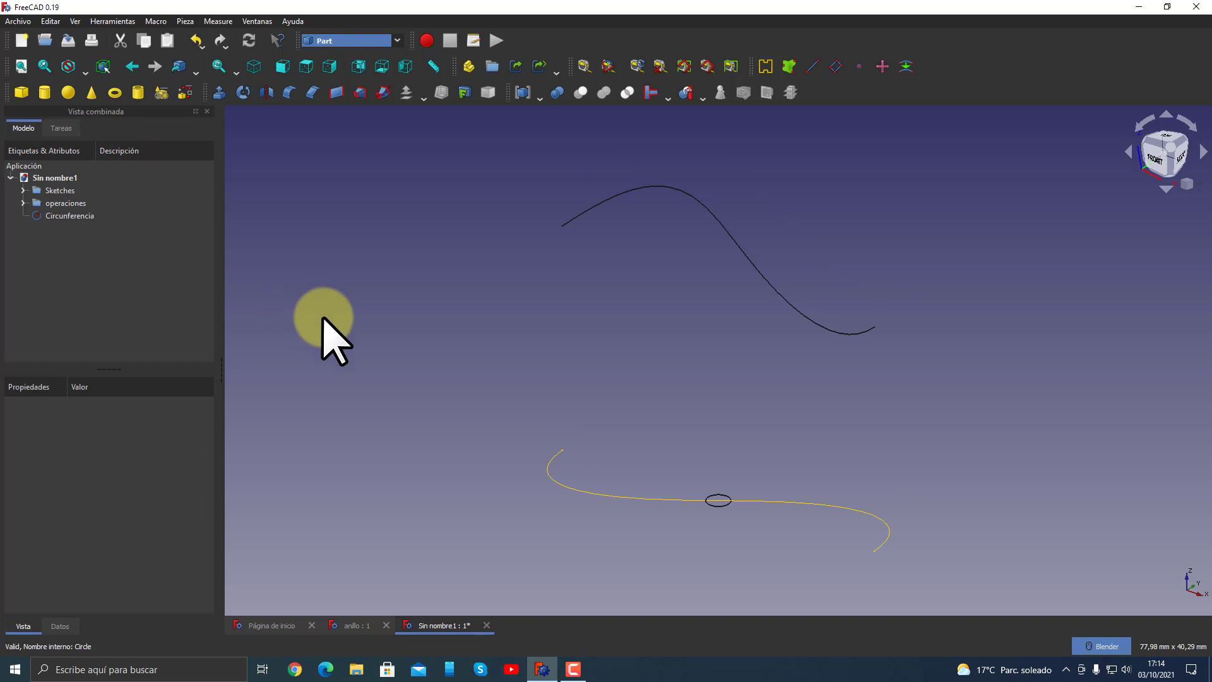
mouse_move(60, 216)
mouse_down()
mouse_move(65, 195)
mouse_move(76, 200)
mouse_up()
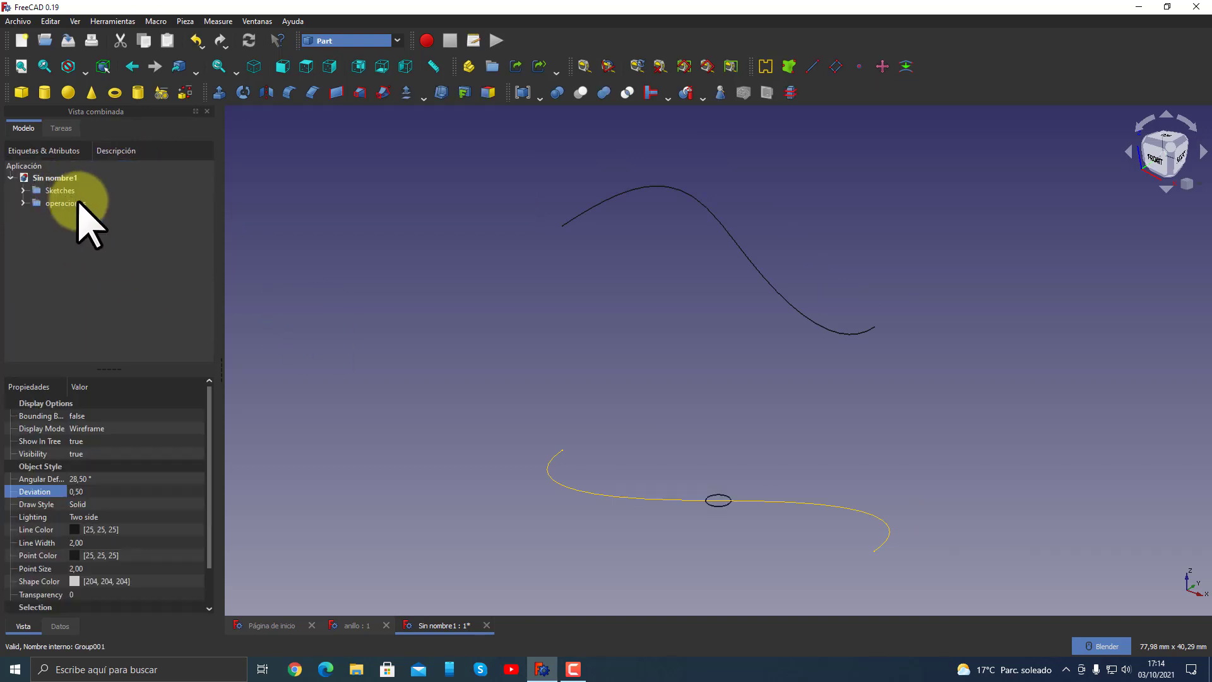
click(21, 190)
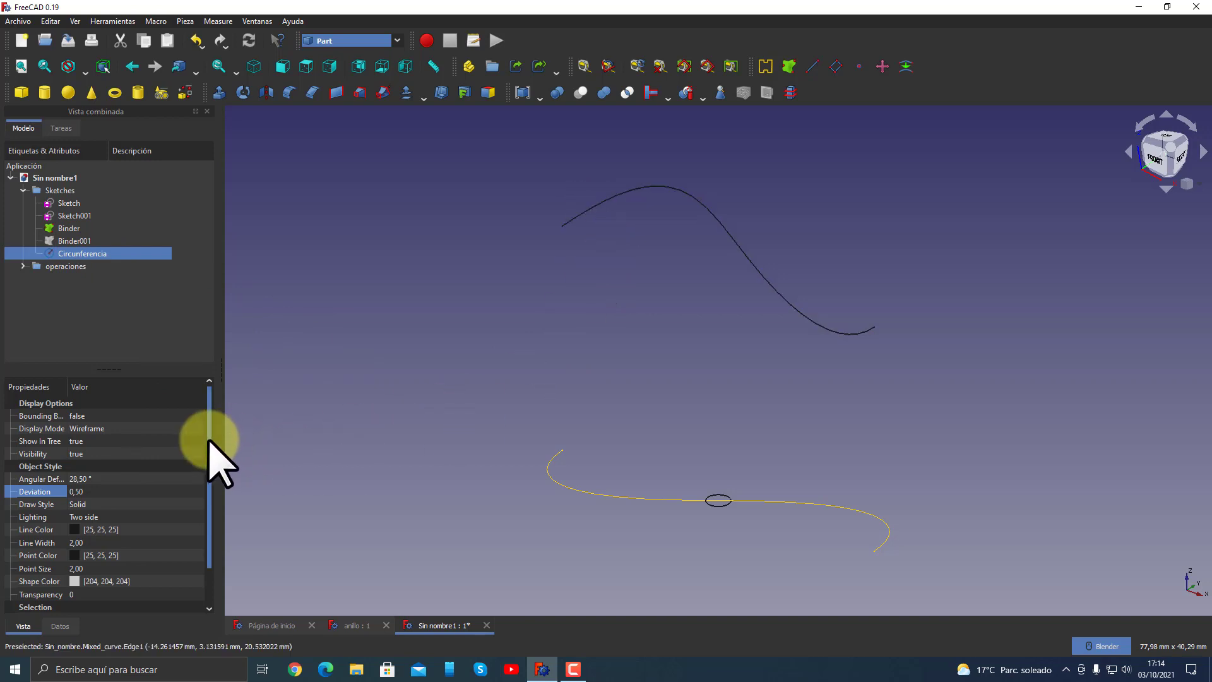
- Attach Circunferencia to Mixed_curve's start vertex and edge in Frenet NBT mode
click(61, 625)
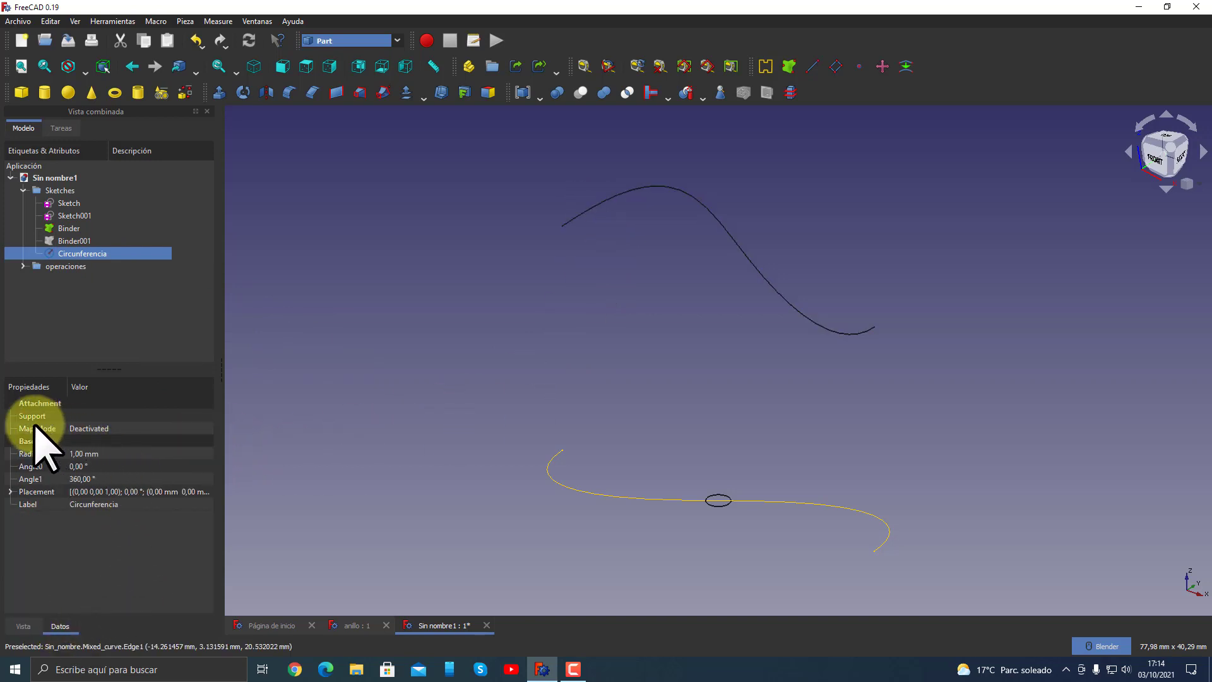
click(147, 429)
click(208, 429)
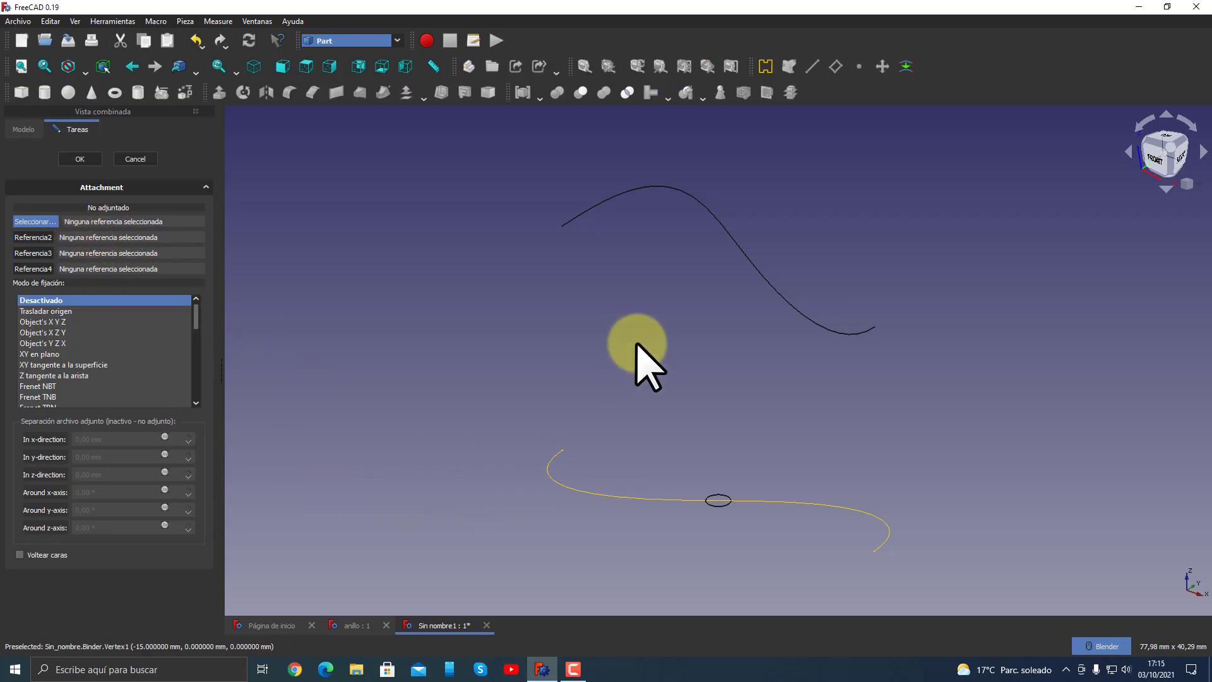
click(562, 226)
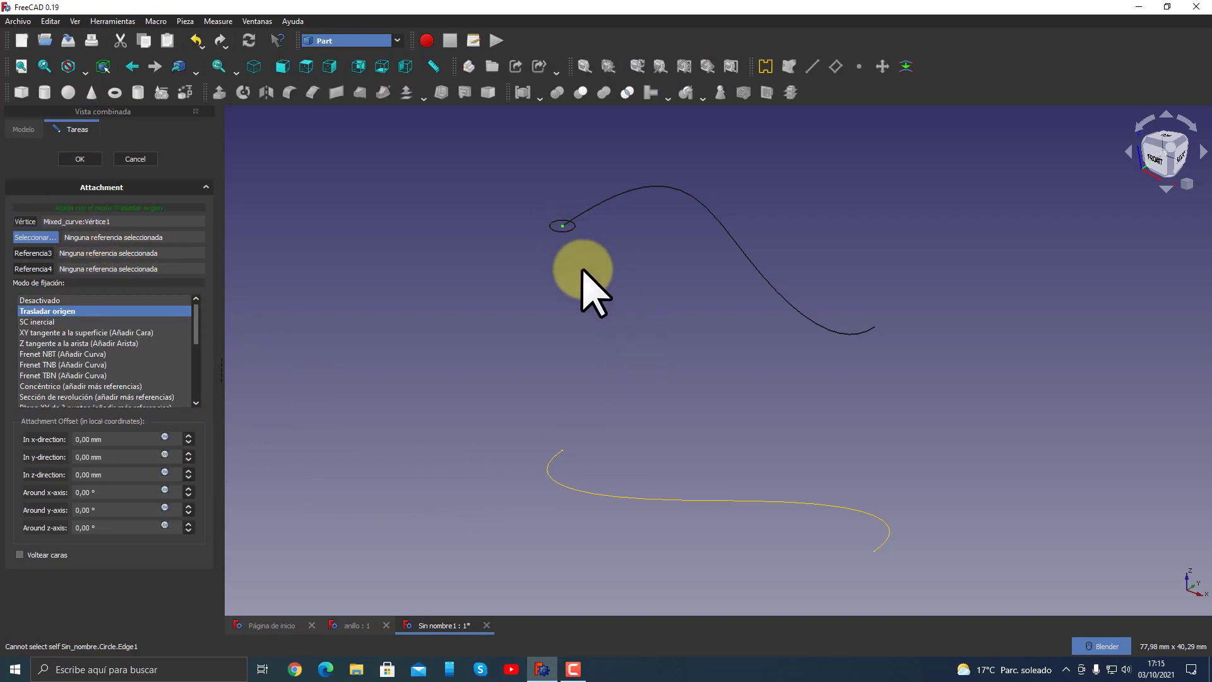
click(587, 211)
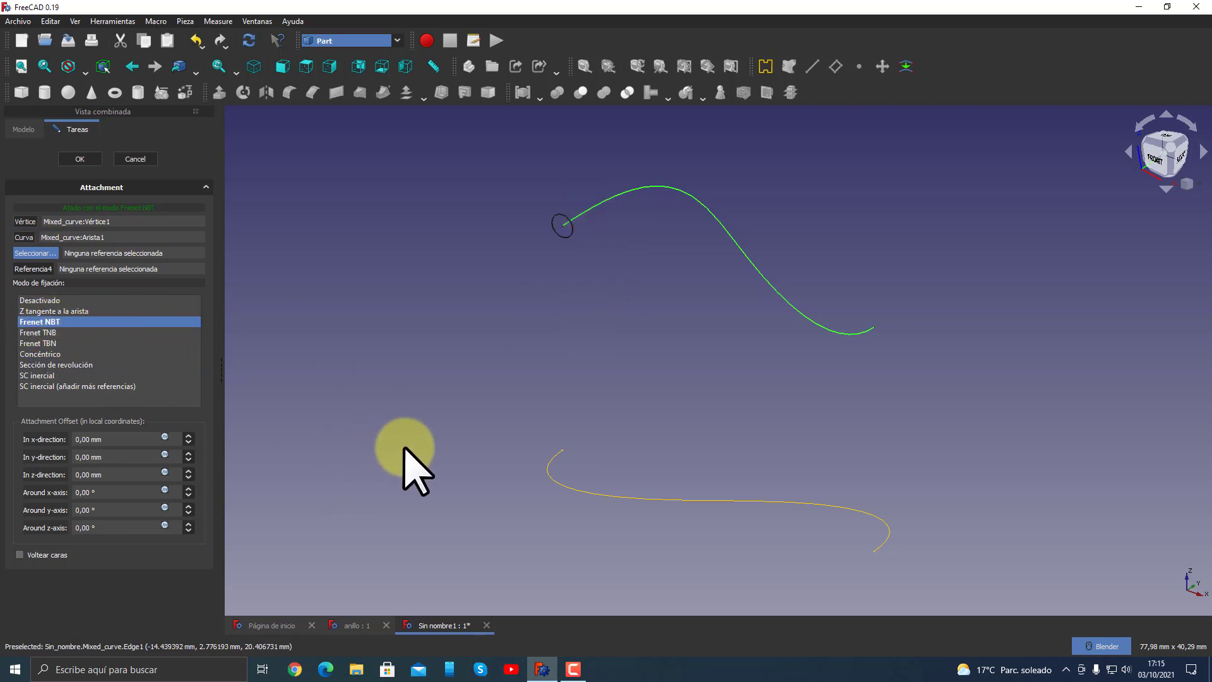
click(85, 159)
mouse_move(662, 293)
middle_down()
mouse_move(590, 327)
mouse_move(446, 316)
mouse_move(668, 244)
middle_up()
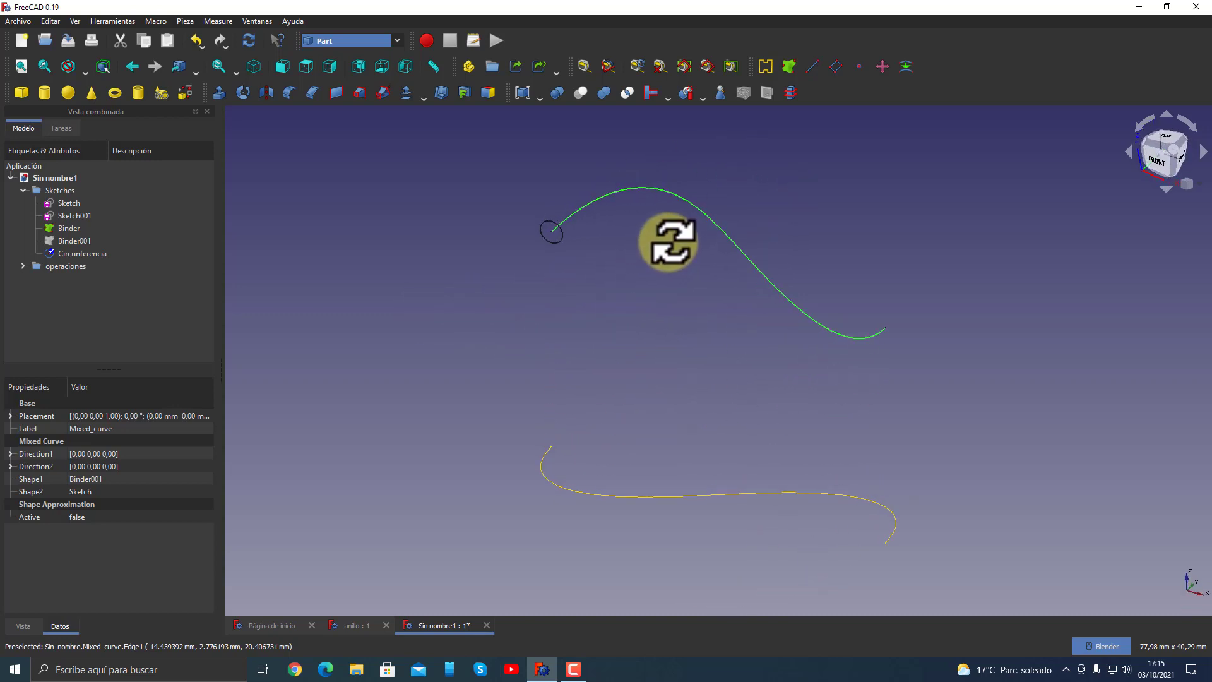
click(623, 306)
click(23, 190)
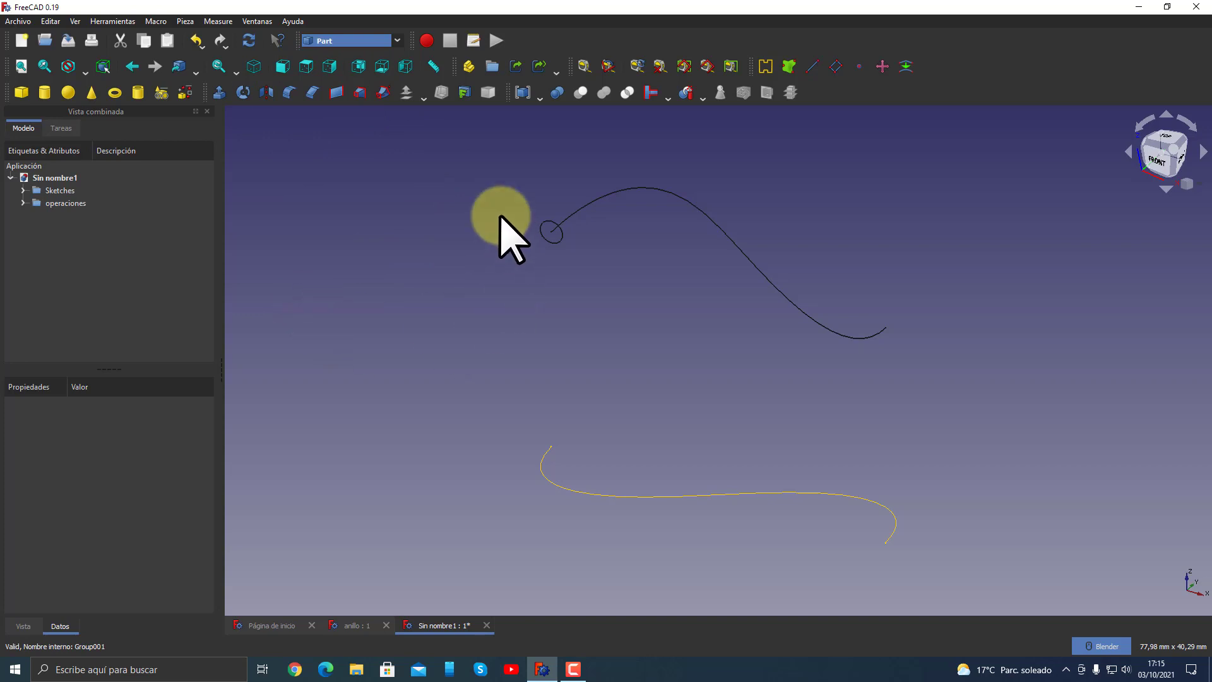
- Sweep Circunferencia along Mixed_curve as a solid to form the tube
click(383, 93)
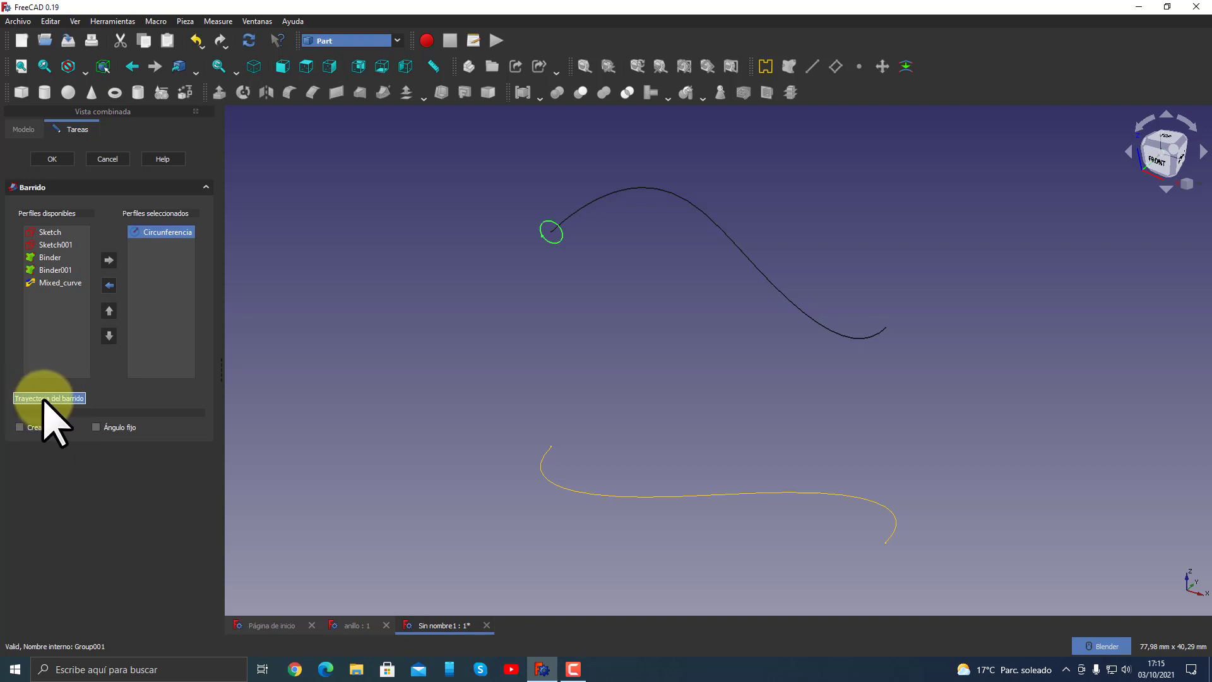
click(43, 398)
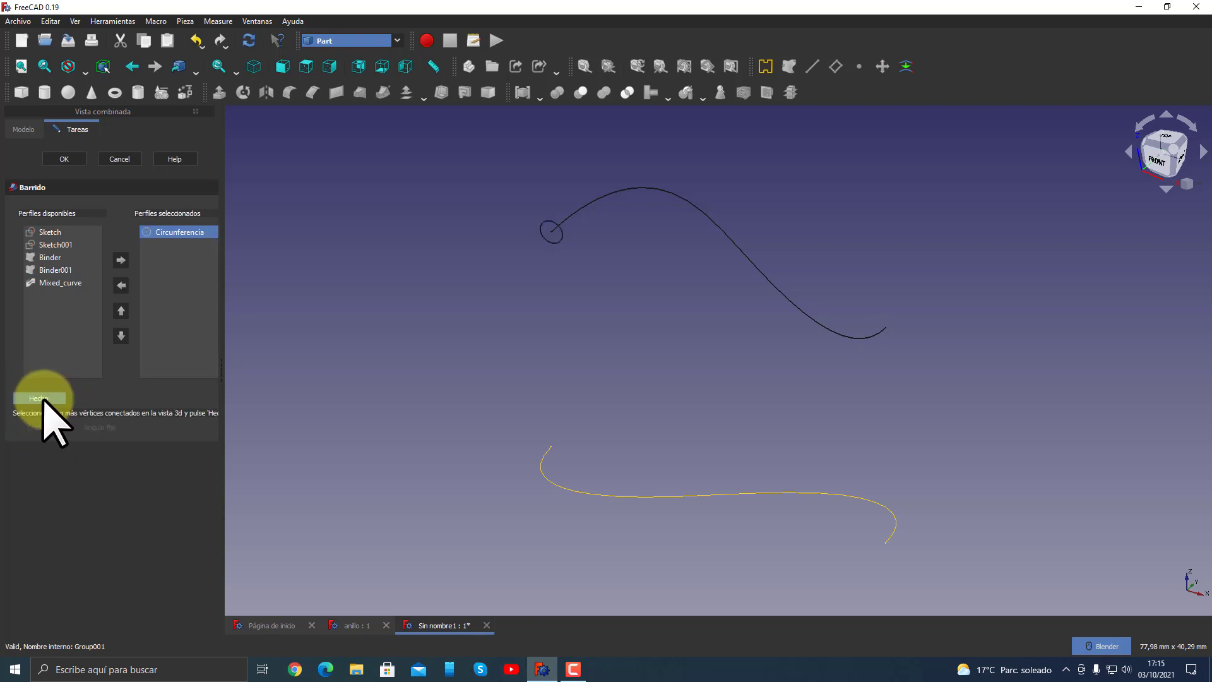
click(576, 213)
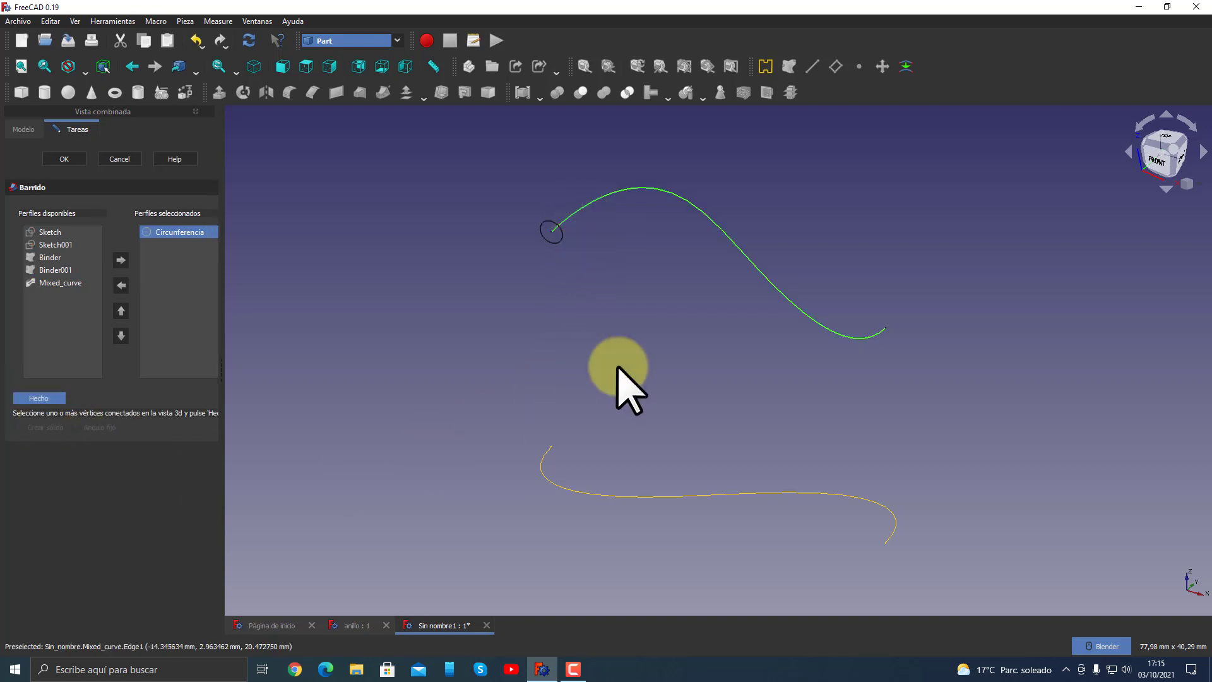
click(43, 399)
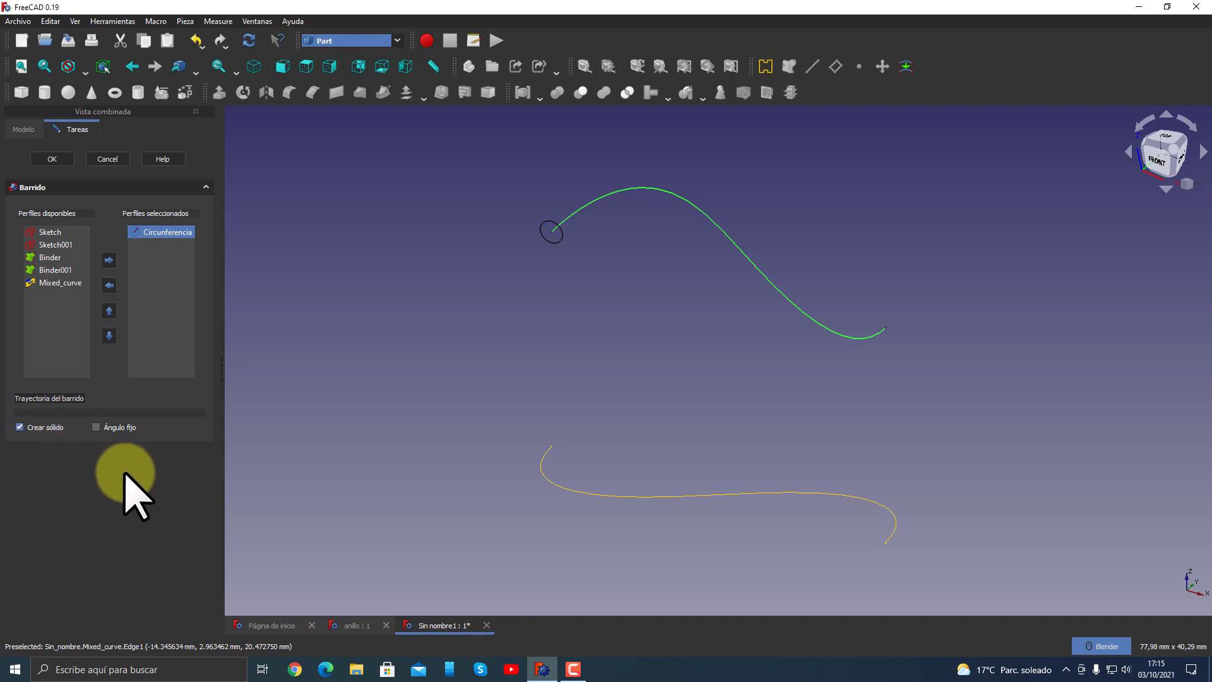
click(62, 161)
mouse_move(681, 325)
middle_down()
mouse_move(438, 273)
mouse_move(839, 262)
mouse_move(820, 398)
mouse_move(812, 335)
mouse_move(698, 219)
mouse_move(676, 306)
middle_up()
click(628, 353)
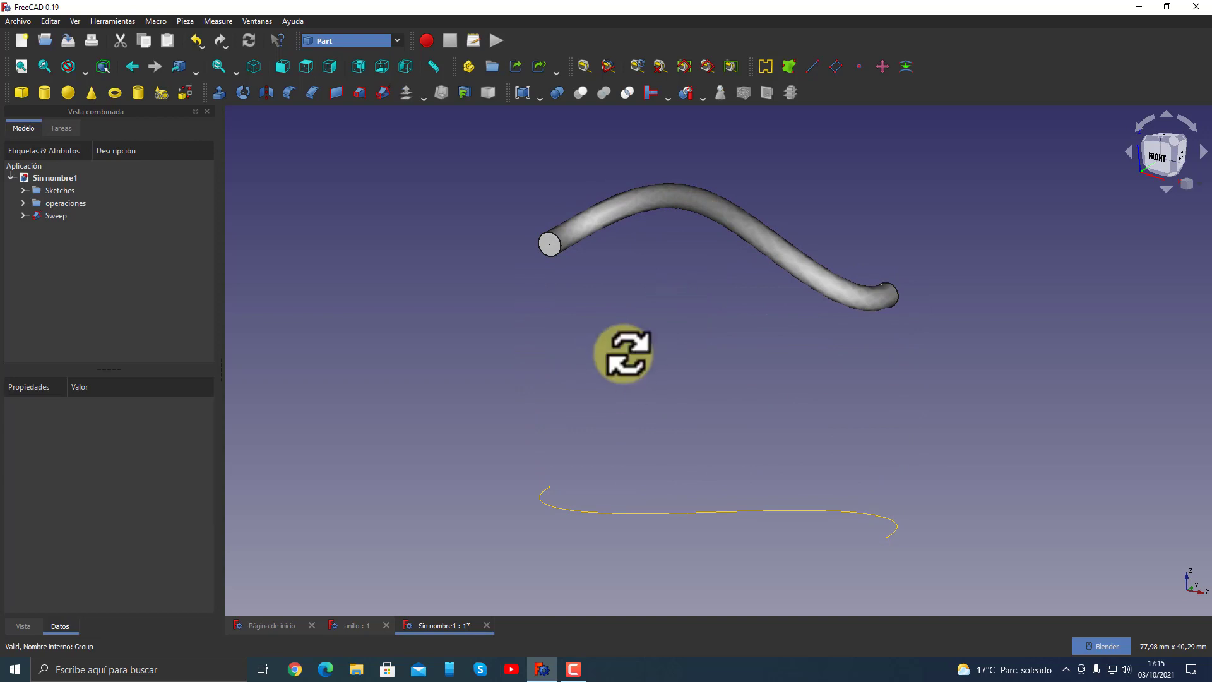
mouse_move(628, 352)
middle_down()
mouse_move(642, 355)
mouse_move(624, 363)
middle_up()
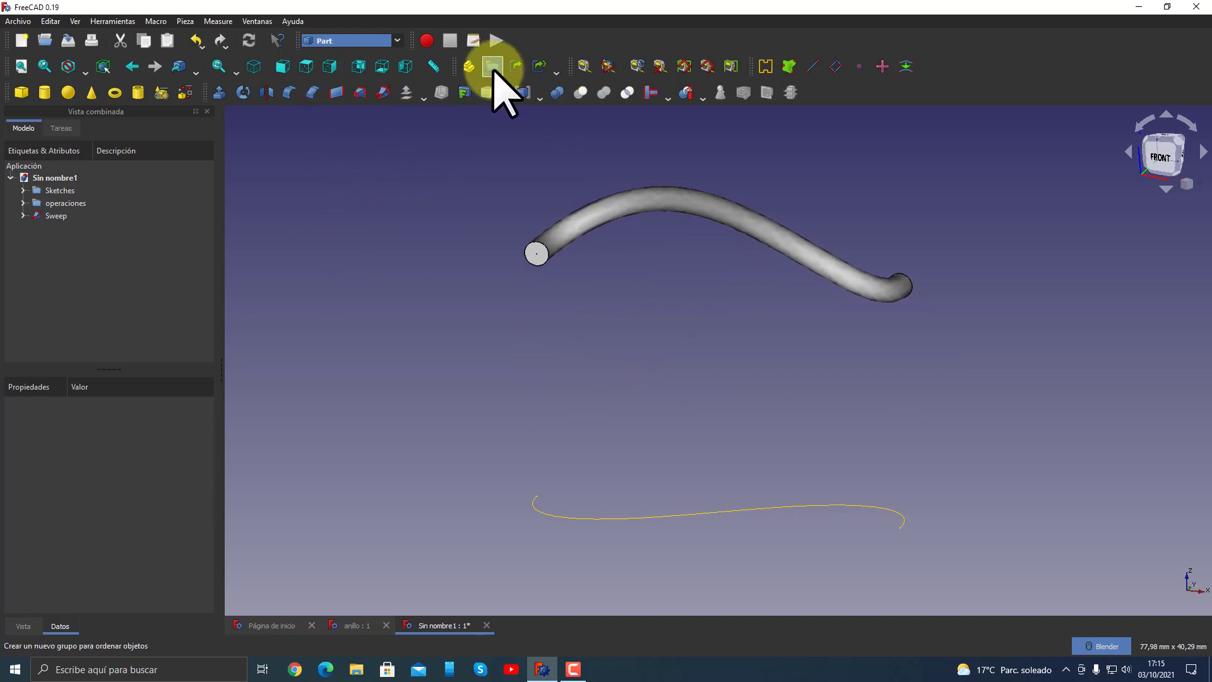
- Create a group named Solidos and move Sweep into it
click(492, 66)
click(59, 228)
text(Solidos)
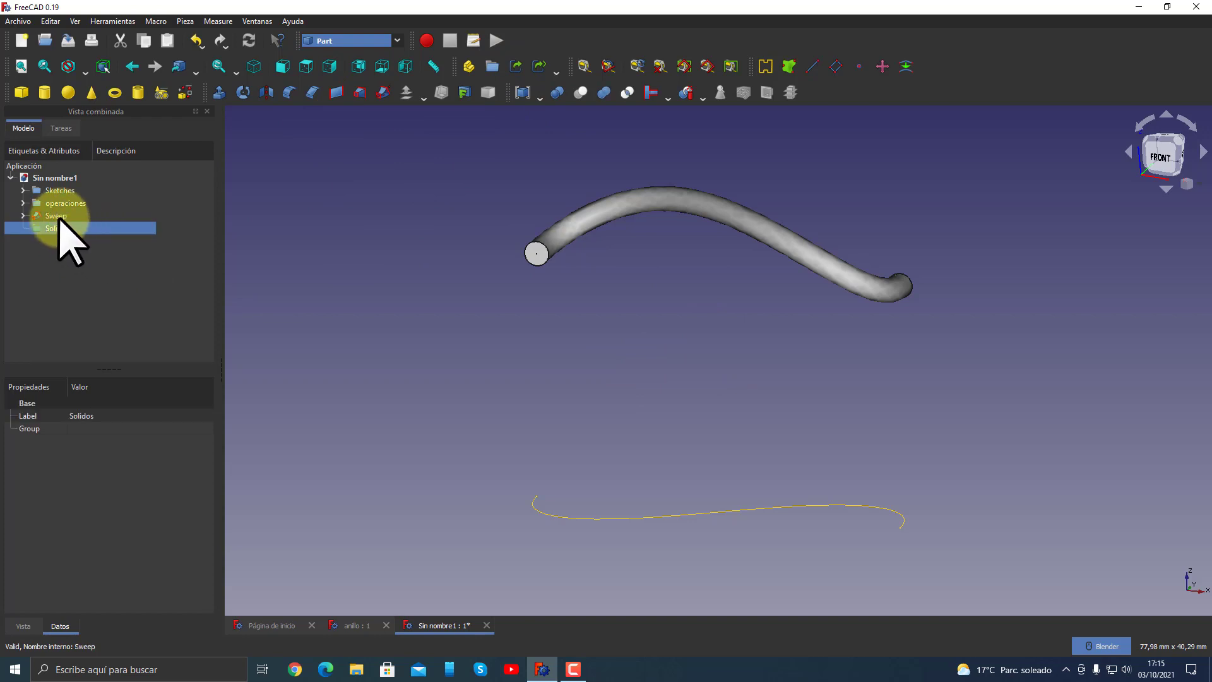
drag(55, 215, 59, 228)
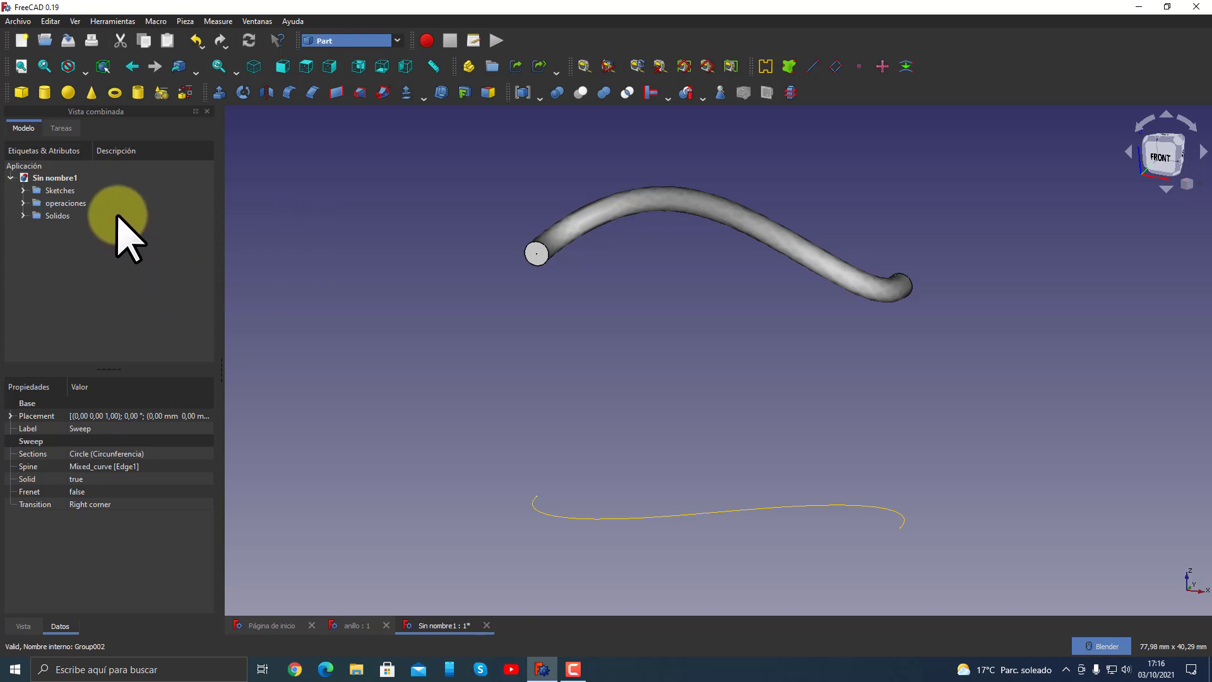
click(322, 265)
- Start a new Sketcher sketch on the XY plane with section view enabled
click(350, 40)
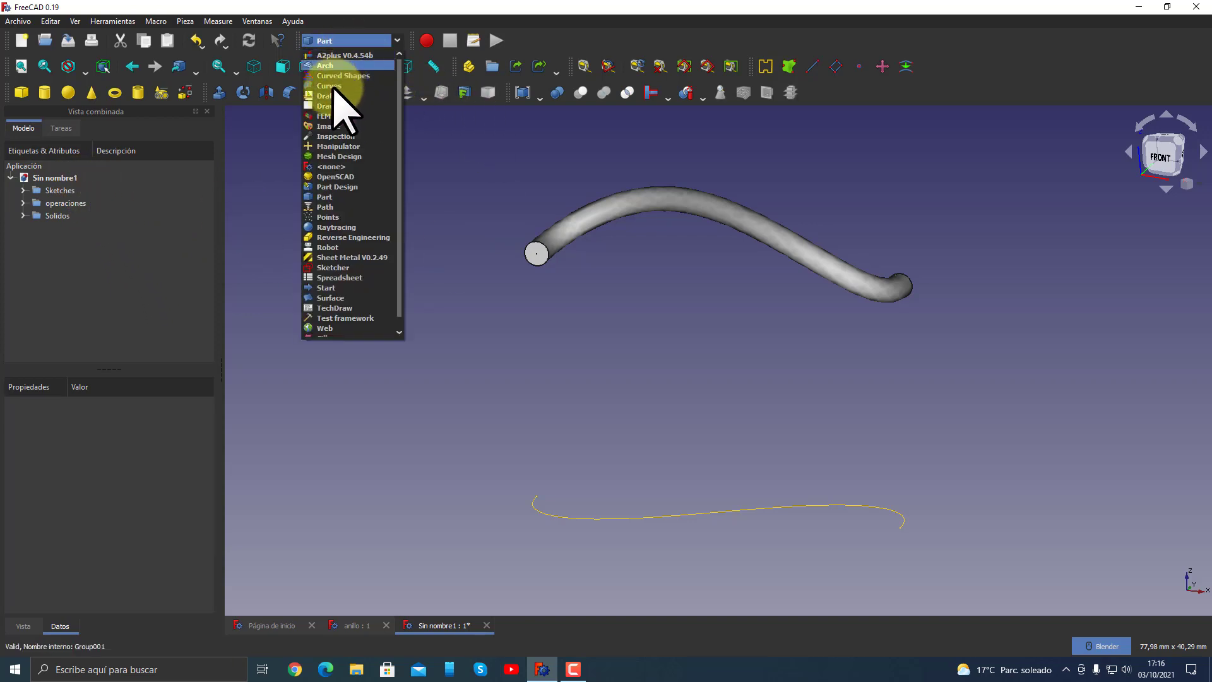
click(335, 267)
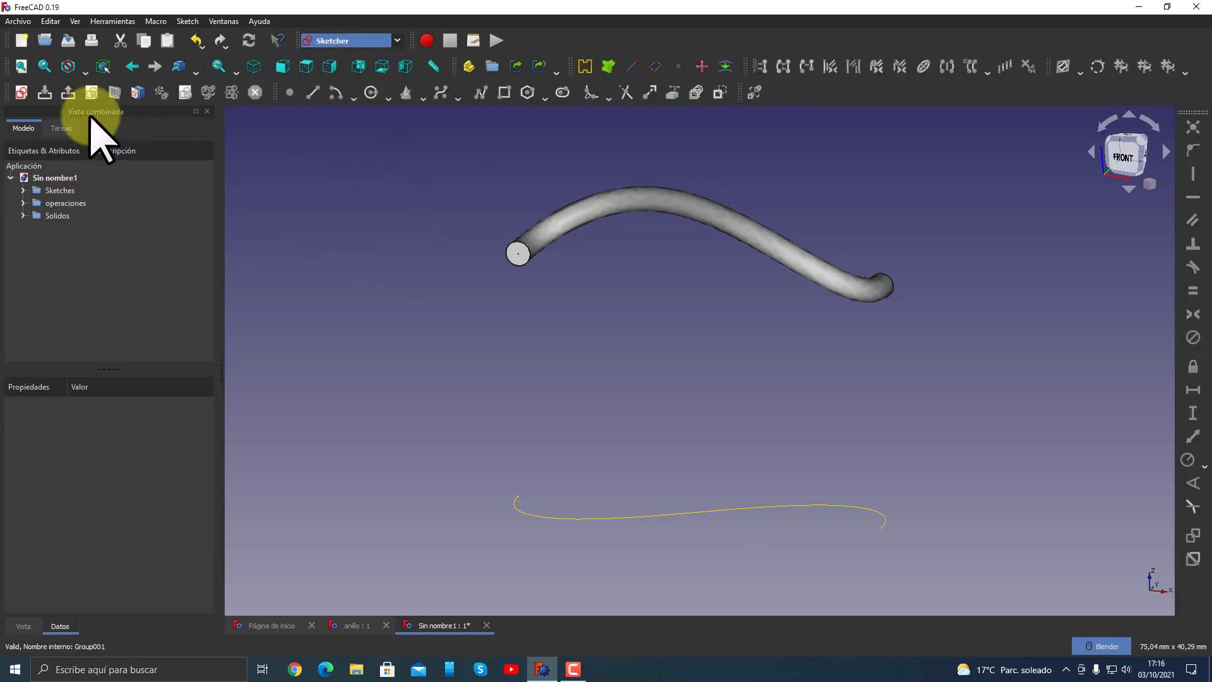
click(22, 94)
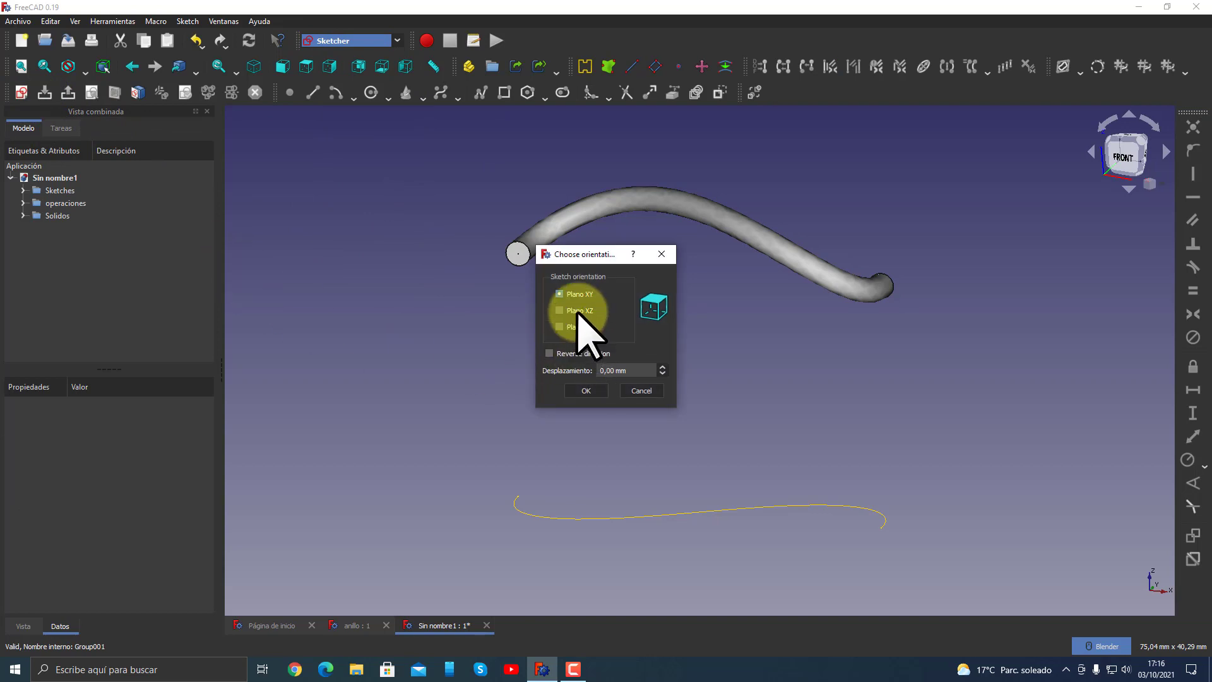
click(587, 388)
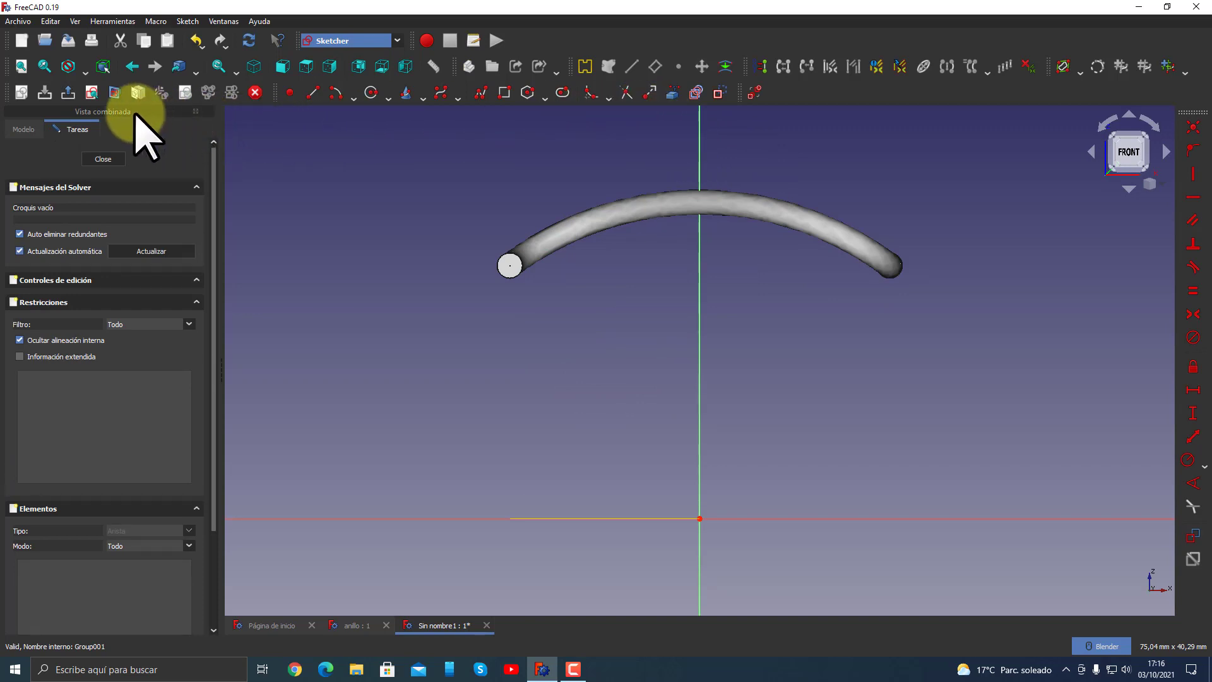
click(114, 93)
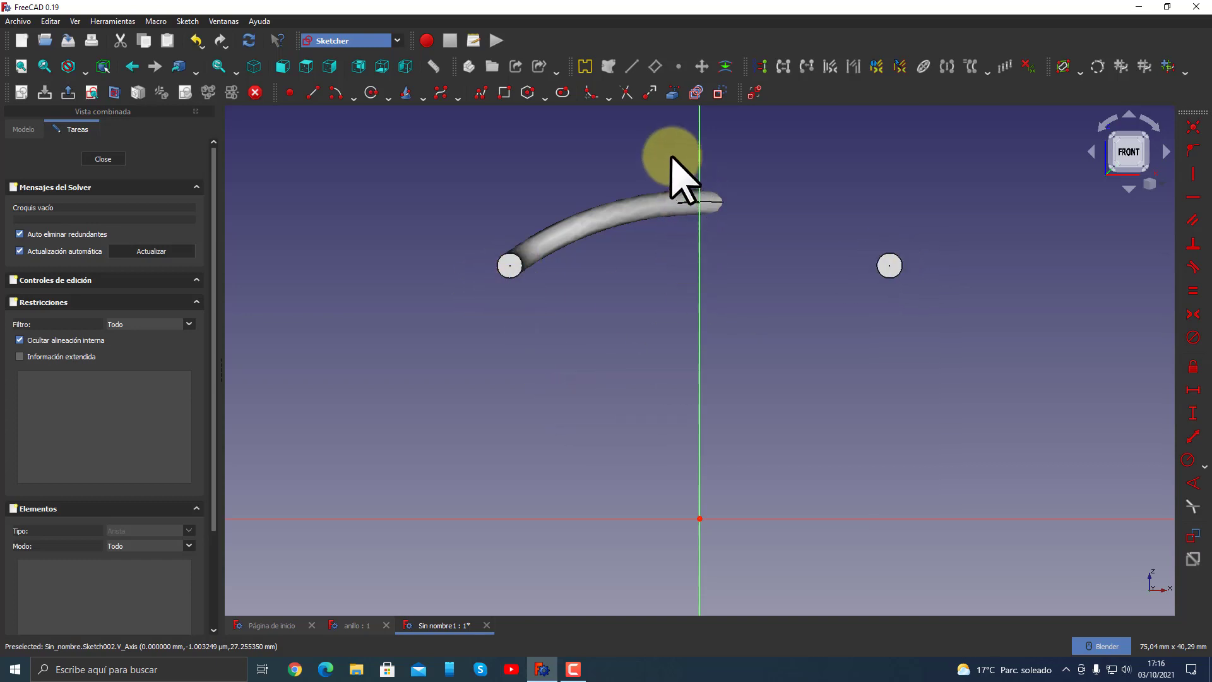
- Reference both tube end centre points as external geometry
click(673, 92)
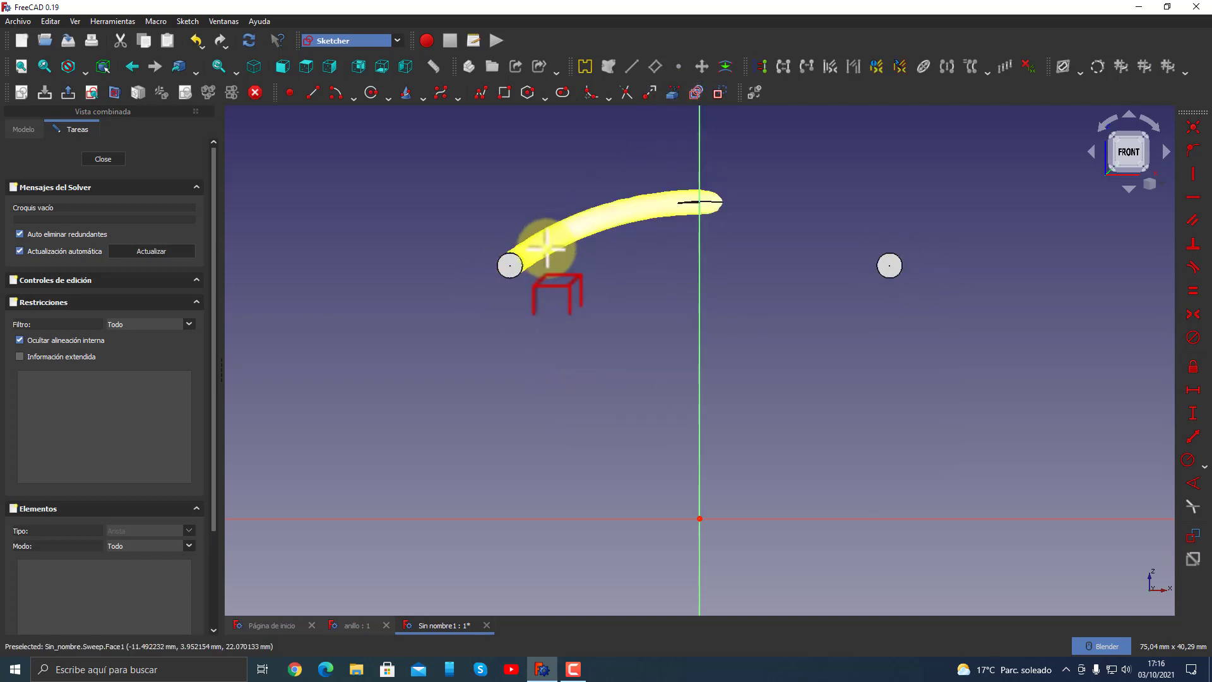
click(510, 265)
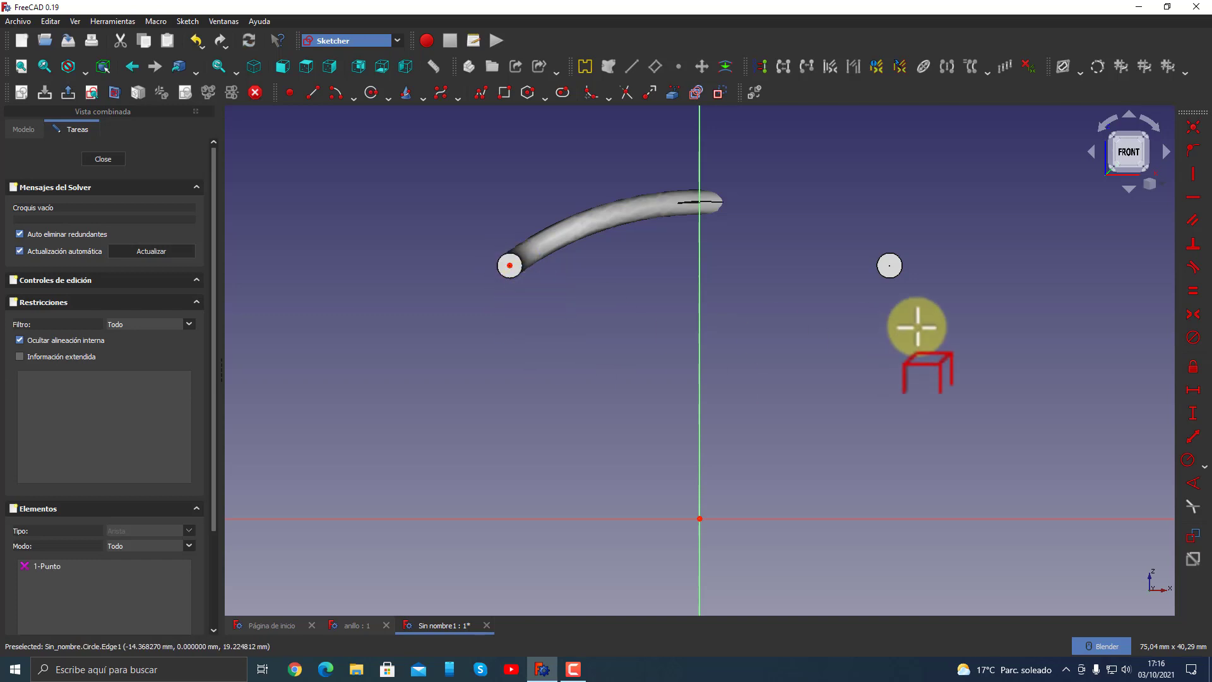
click(890, 265)
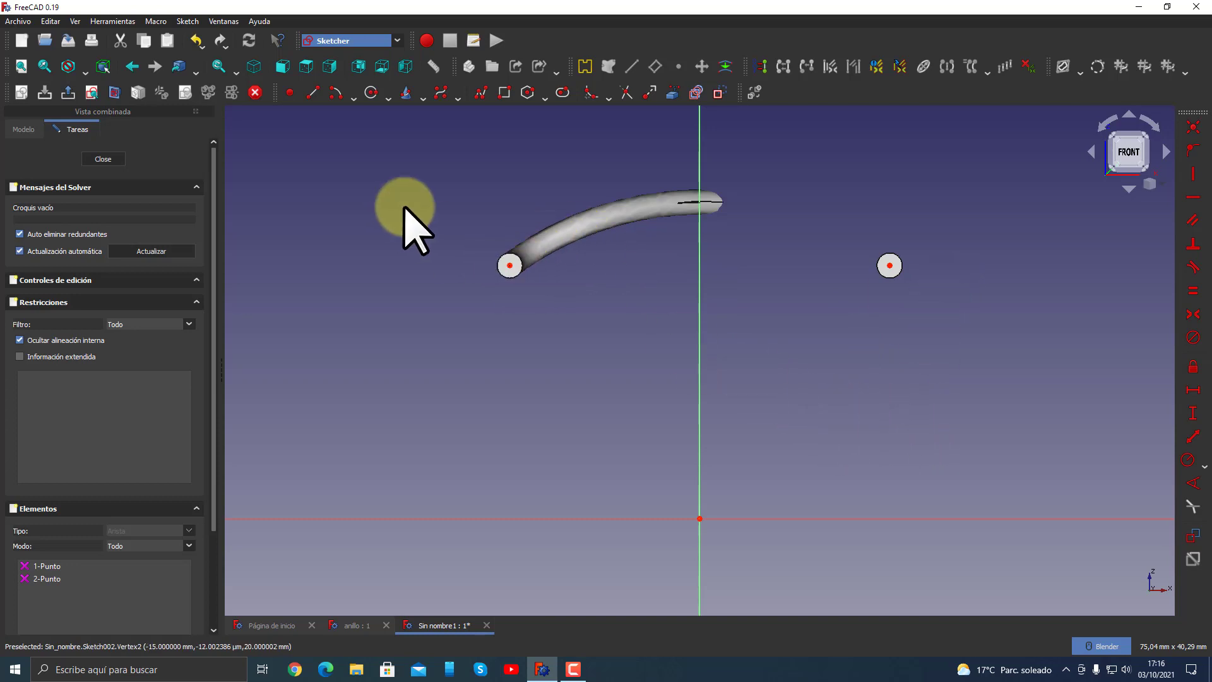
- Draw a construction line joining the two tube end centres
click(313, 92)
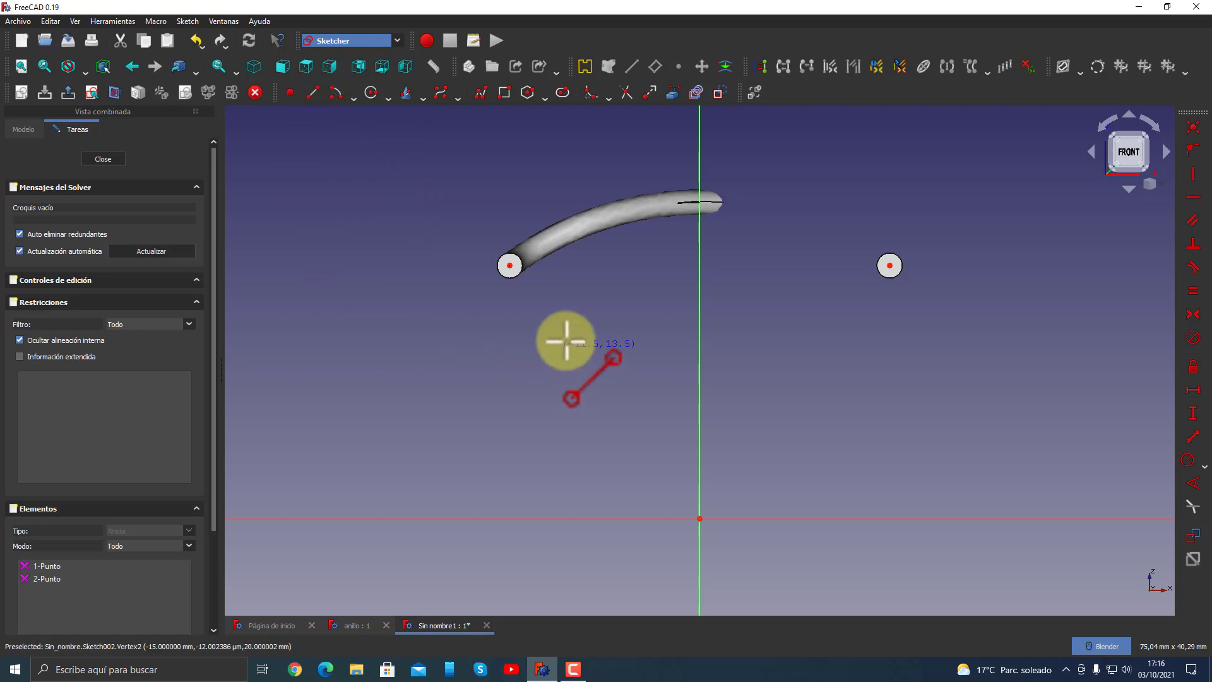
click(510, 266)
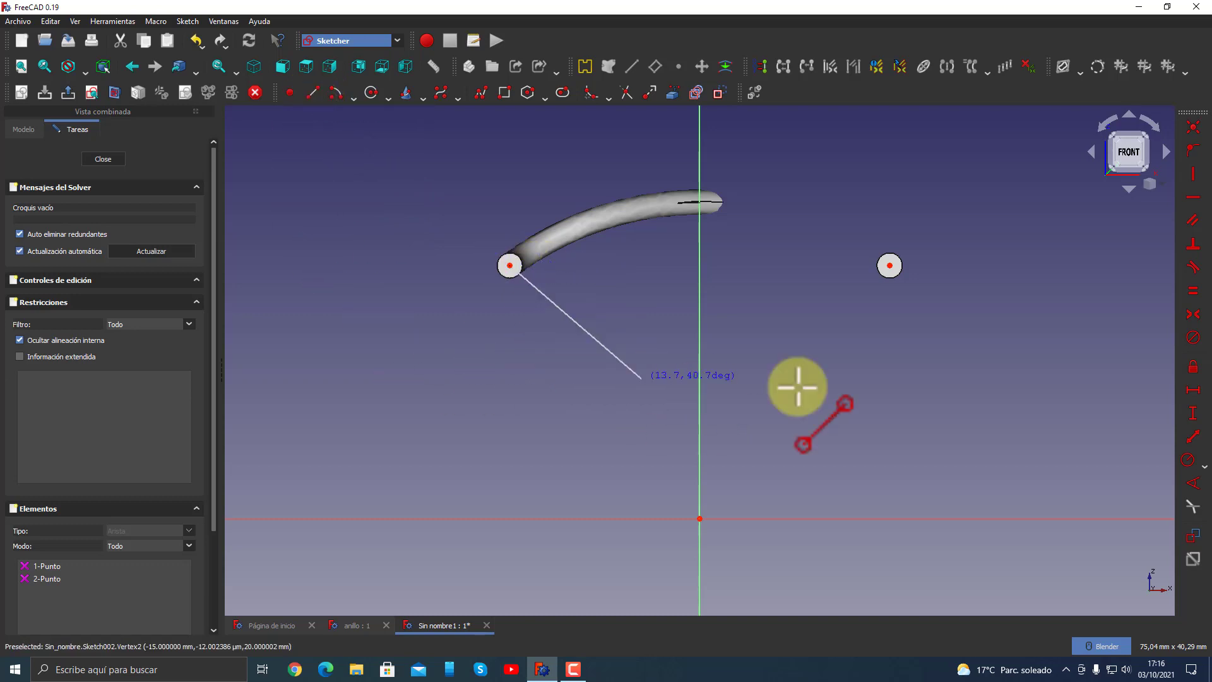
click(890, 265)
right_click(893, 299)
click(818, 266)
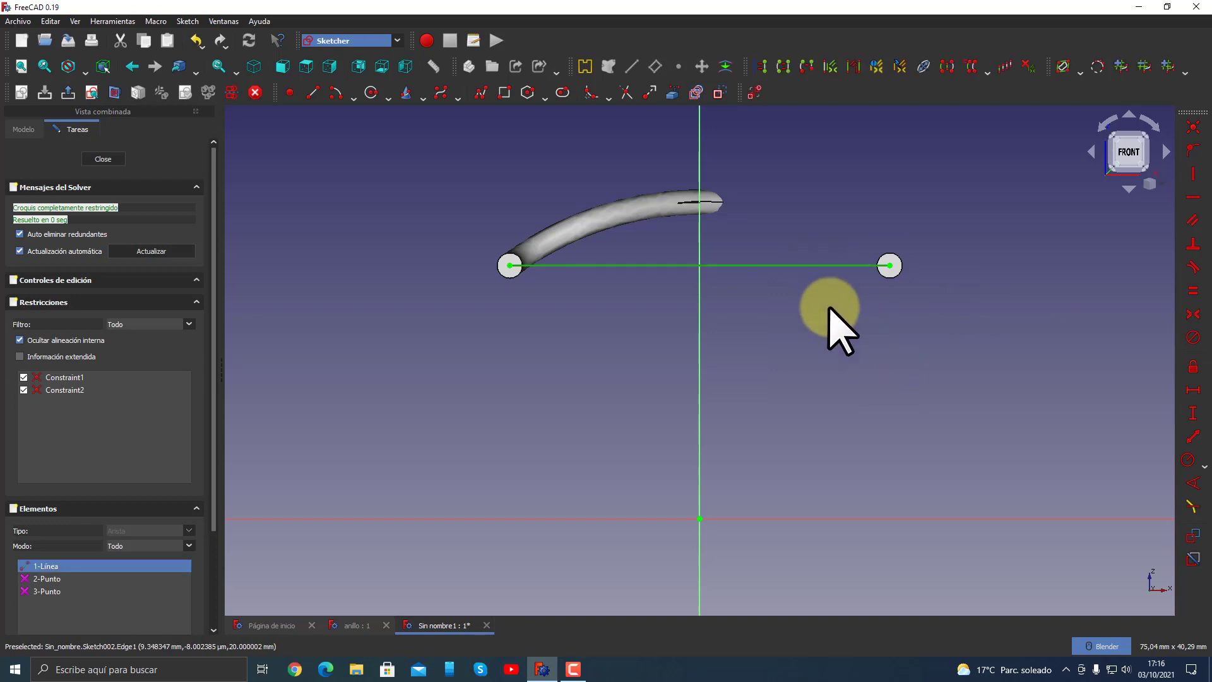
right_click(829, 316)
click(918, 202)
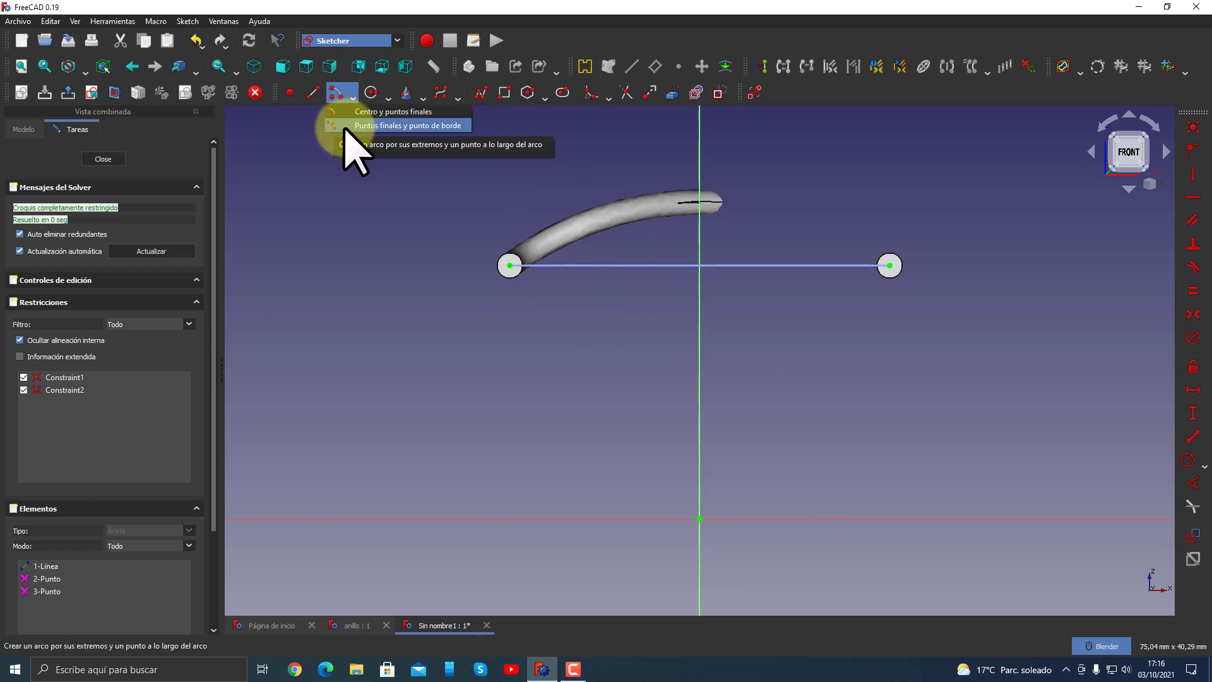
- Draw a 3-point arc between the construction line's two ends
click(344, 125)
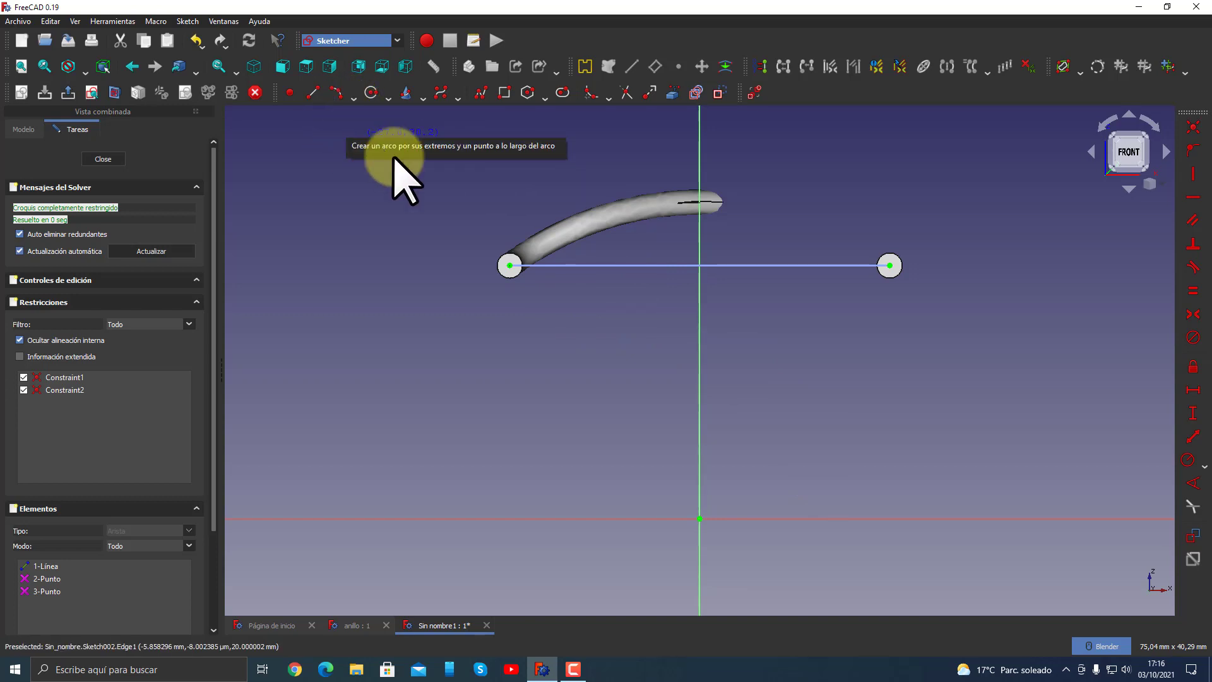
click(510, 266)
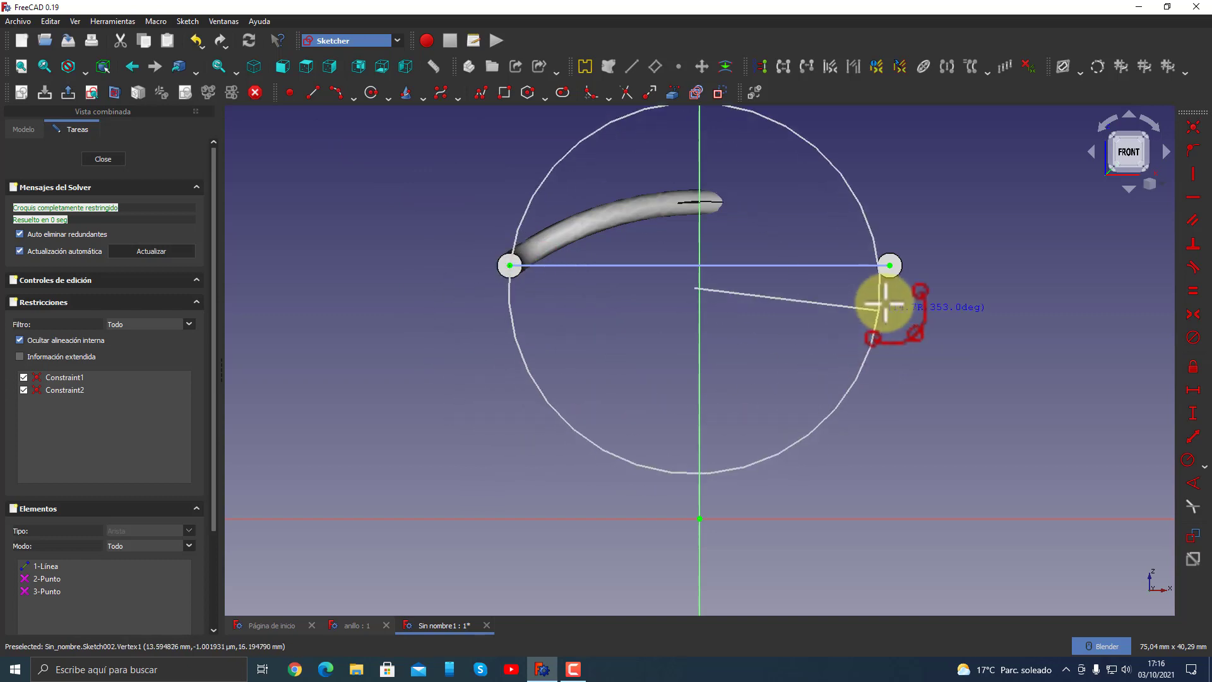
click(889, 265)
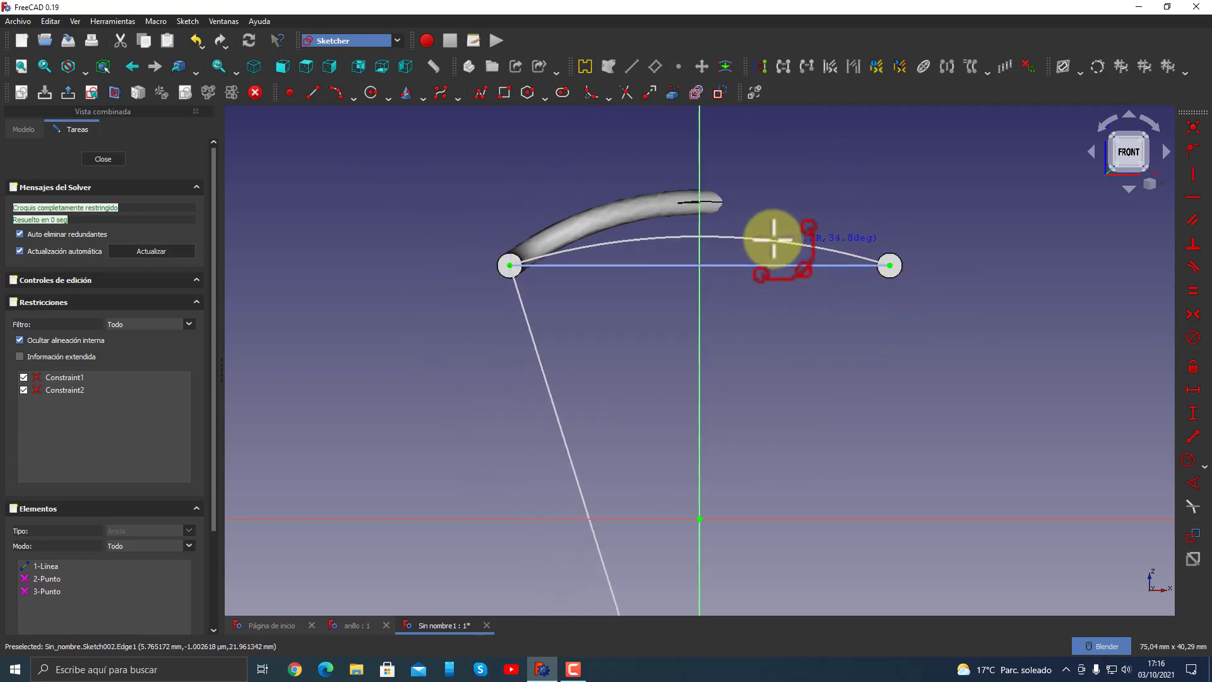
click(766, 238)
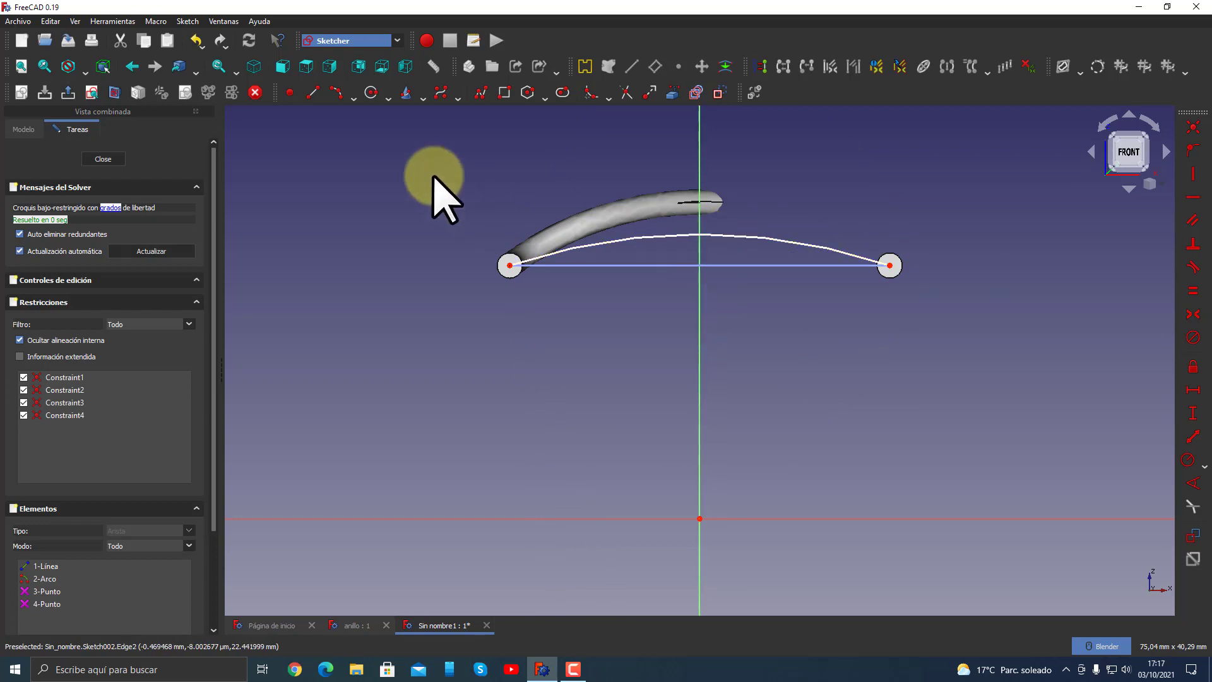
- Place a point on the arc and constrain it onto the vertical axis
click(291, 93)
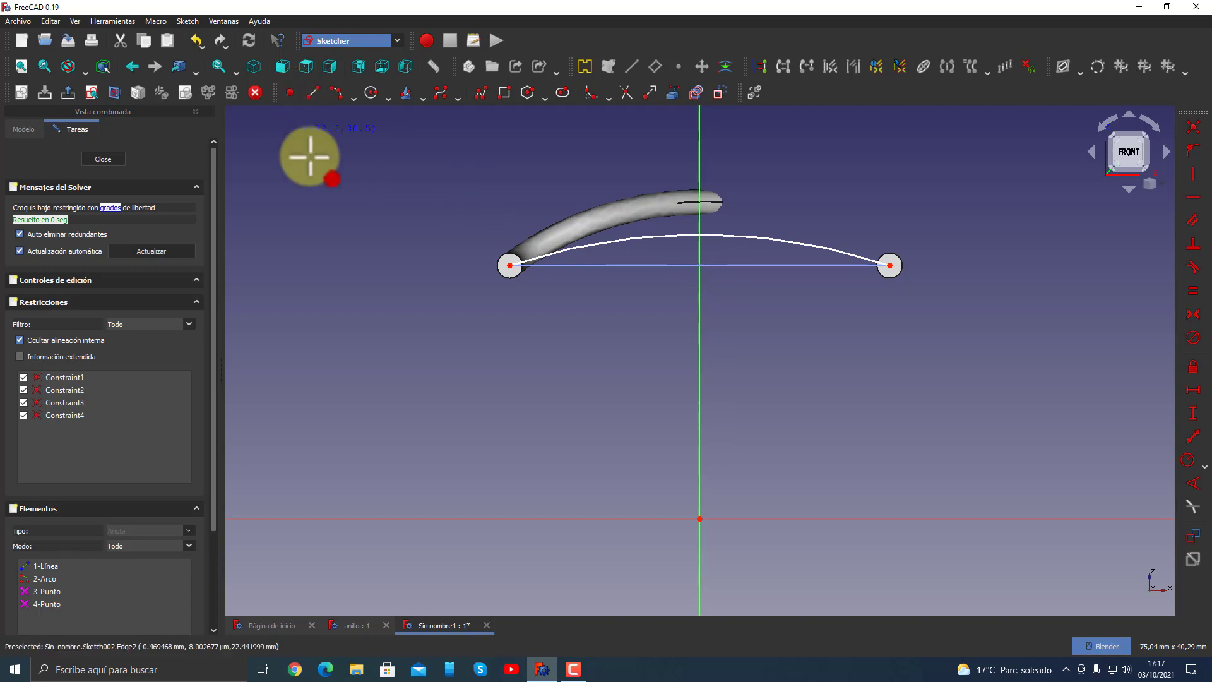
click(727, 234)
right_click(759, 334)
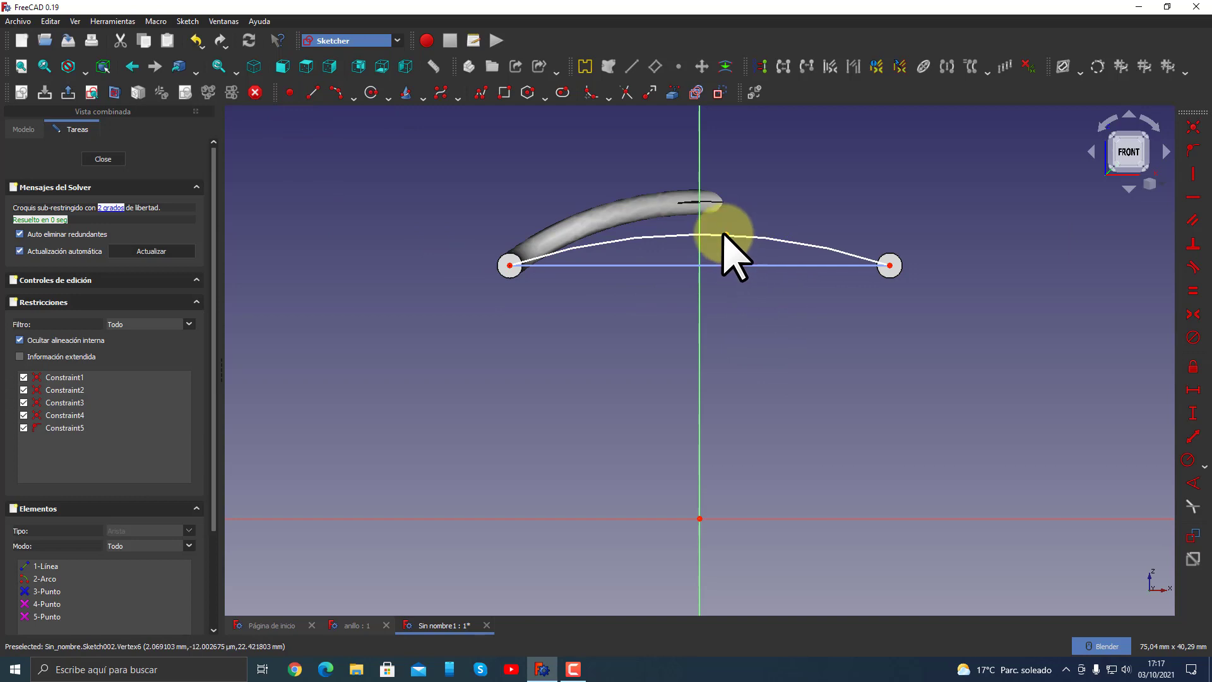
drag(738, 218, 722, 238)
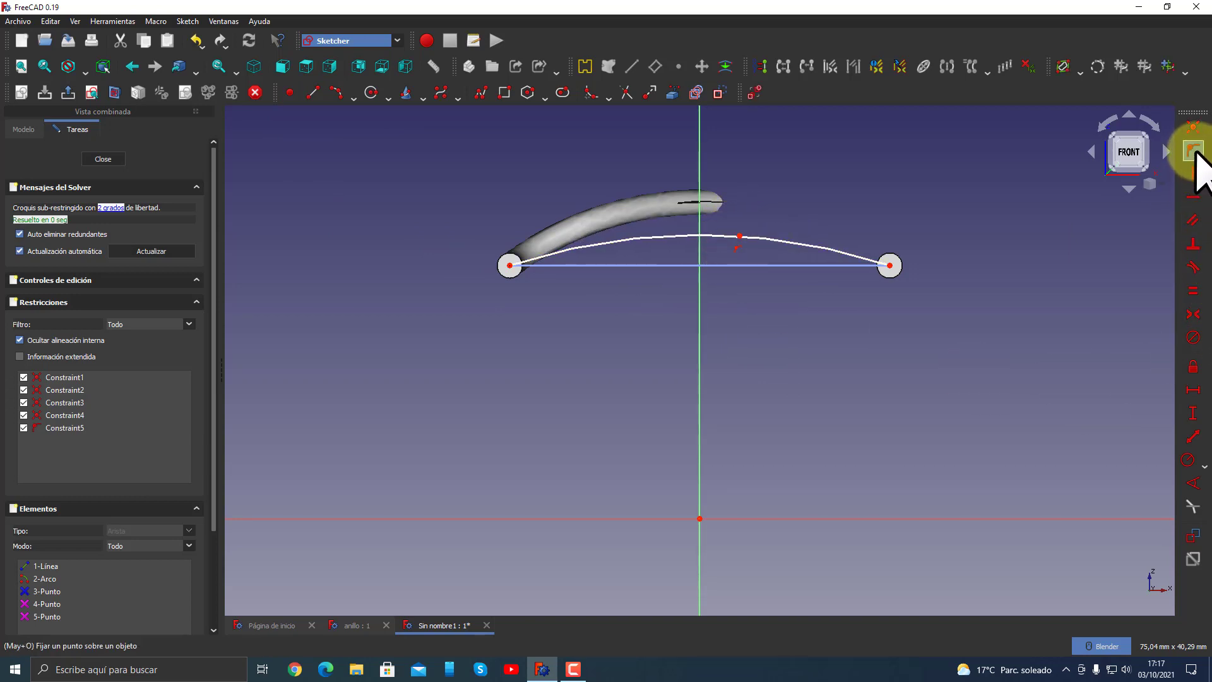
click(739, 237)
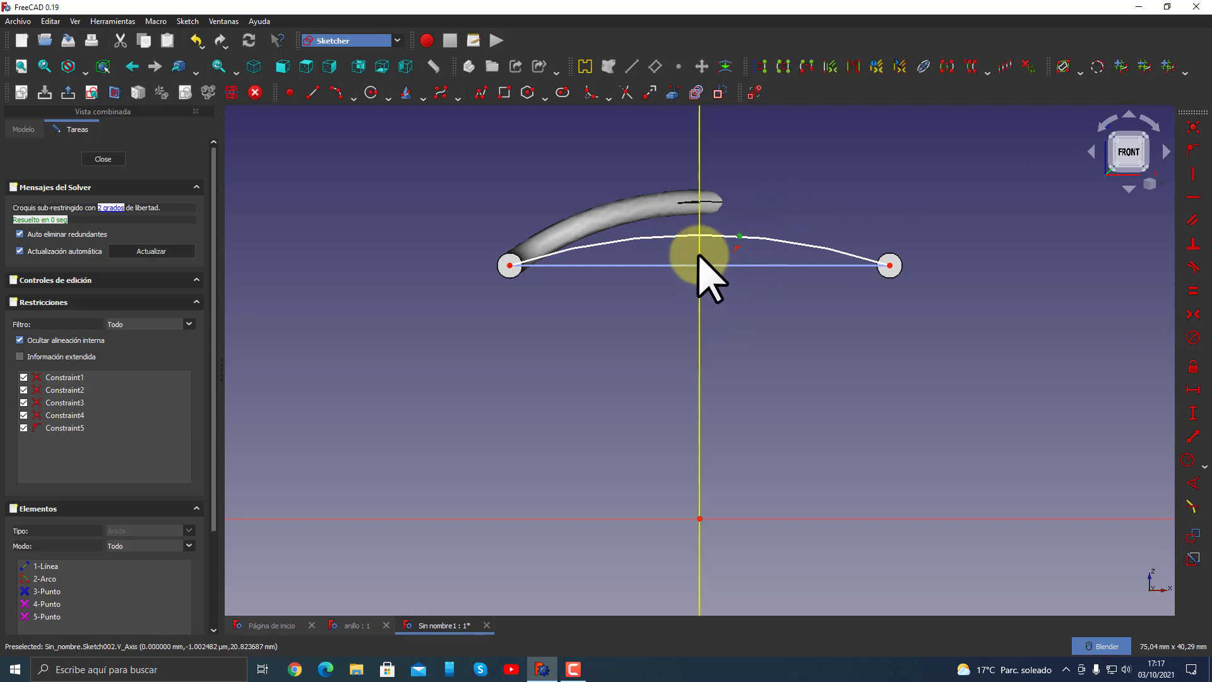
click(1193, 150)
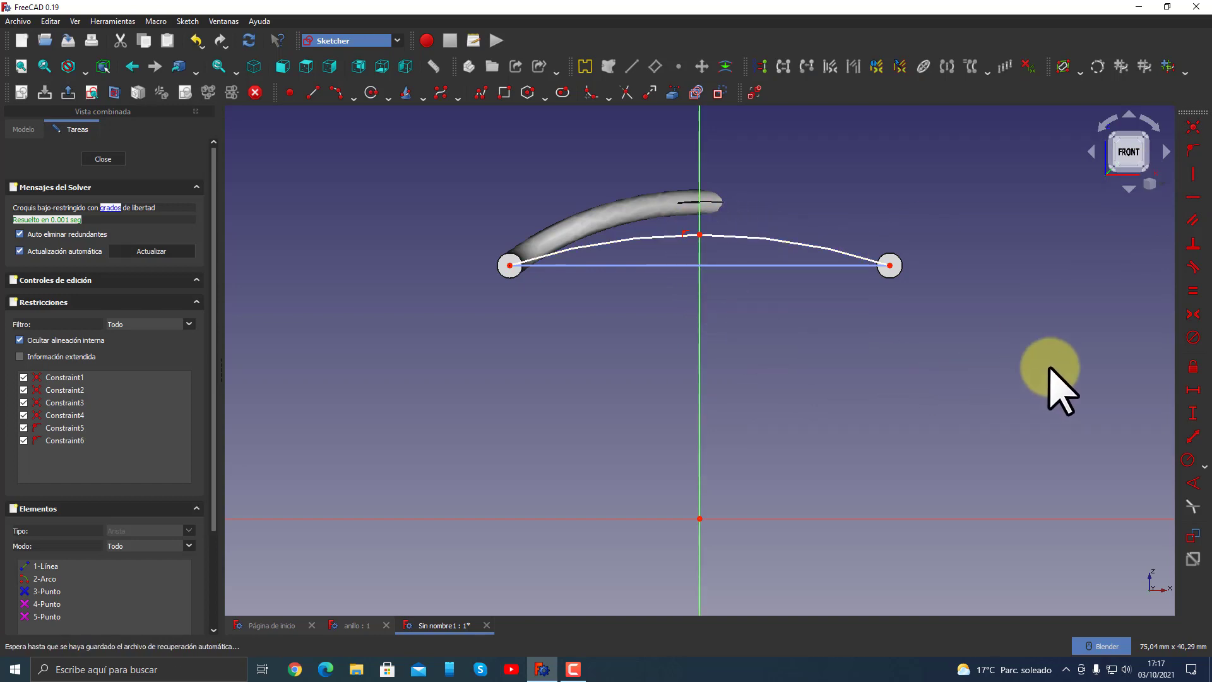
- Set a 4 mm vertical distance from the line end to the arc point, then close Sketch002
click(1193, 413)
click(889, 266)
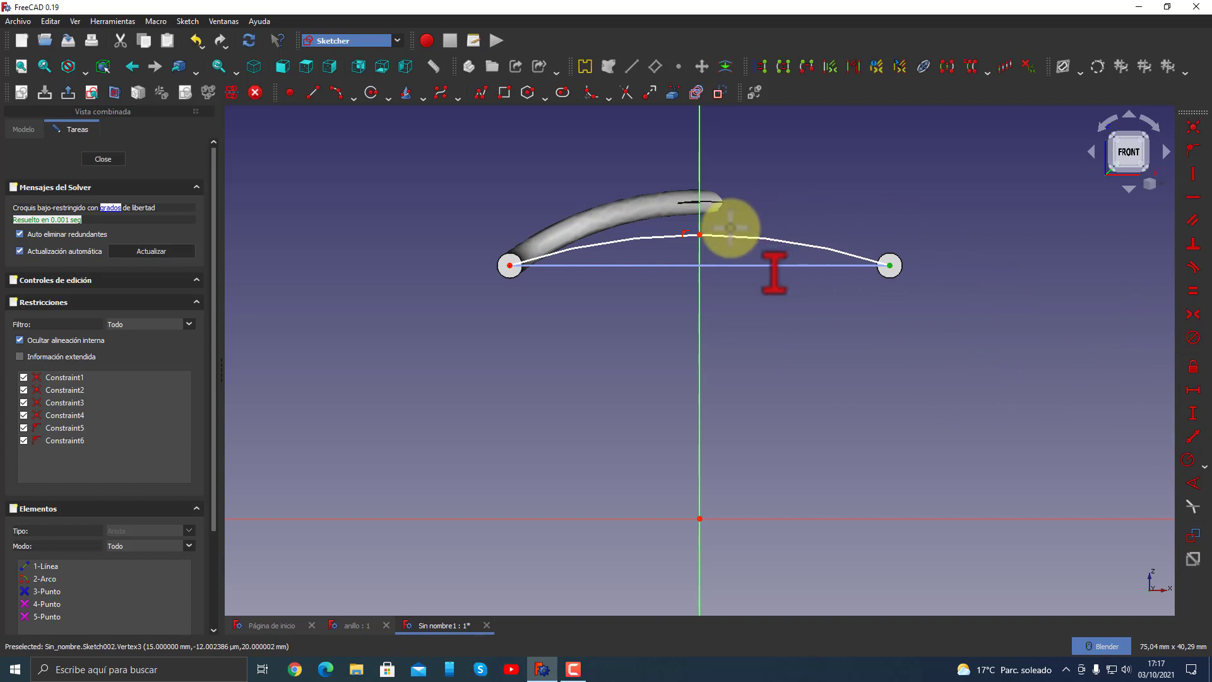
click(700, 235)
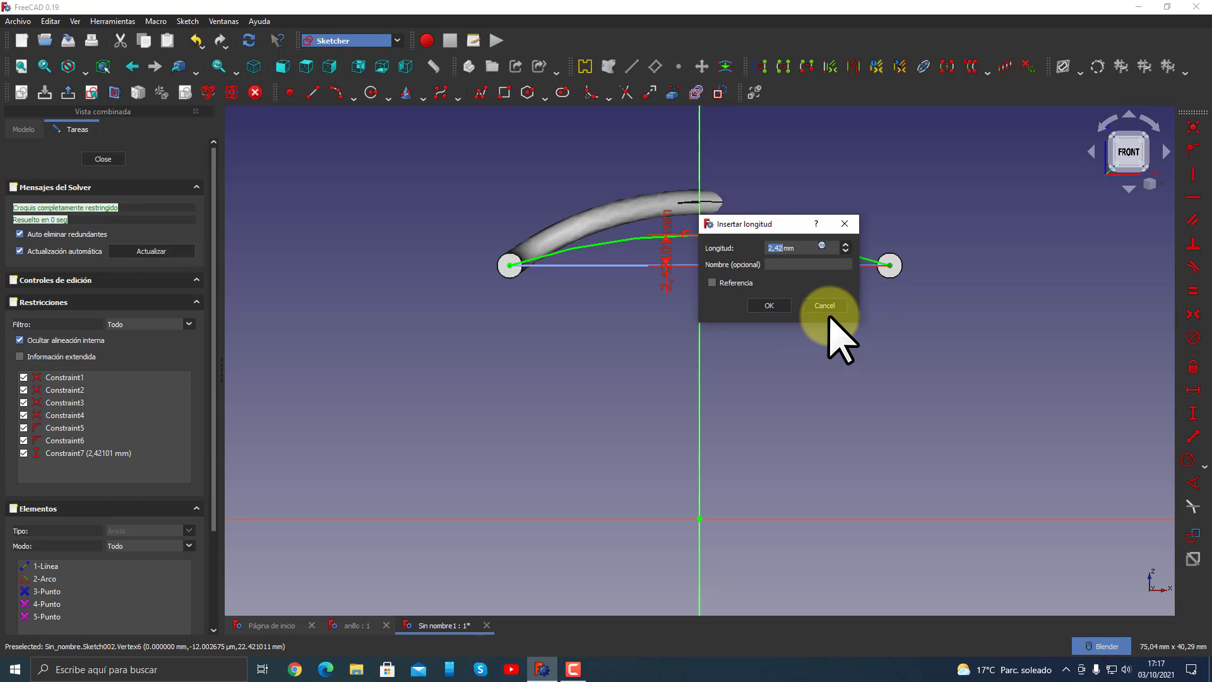
key(Return)
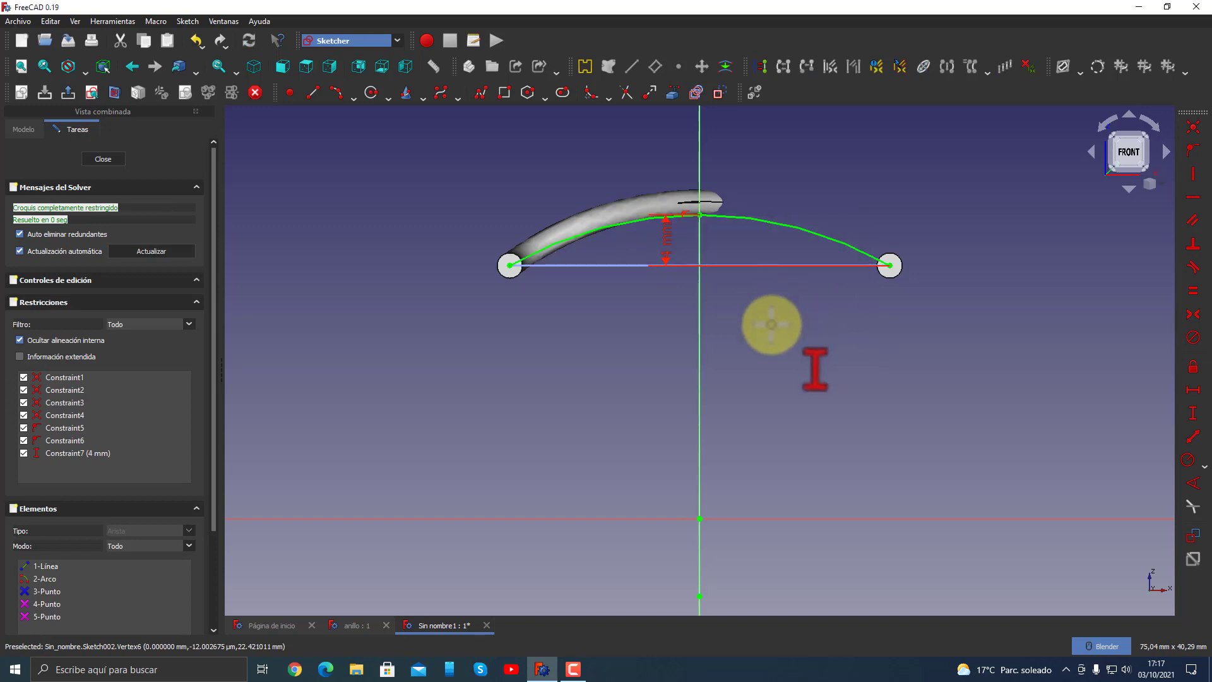
key(Escape)
double_click(664, 242)
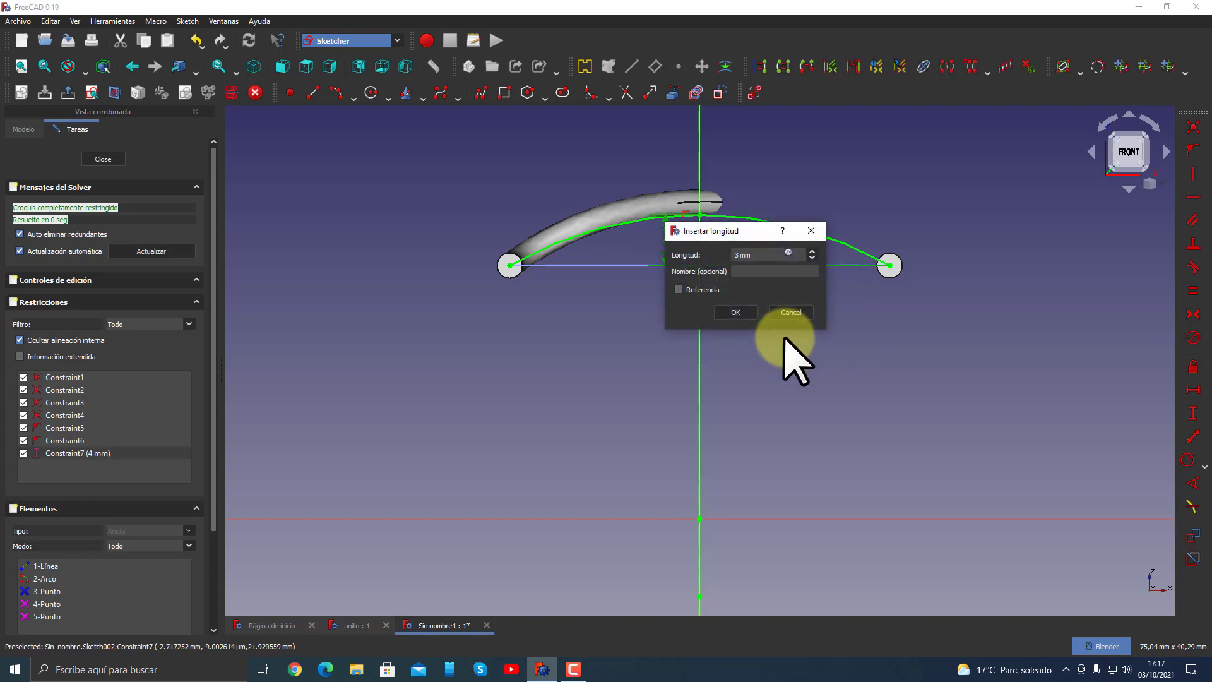
key(Escape)
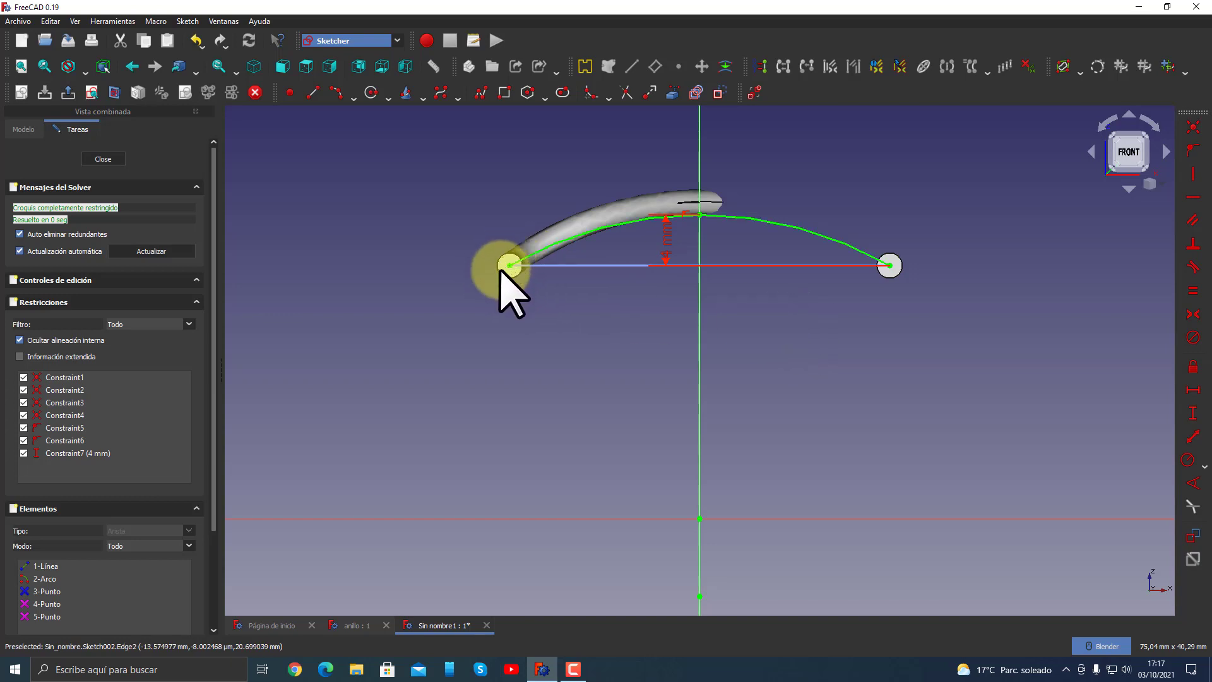
click(105, 160)
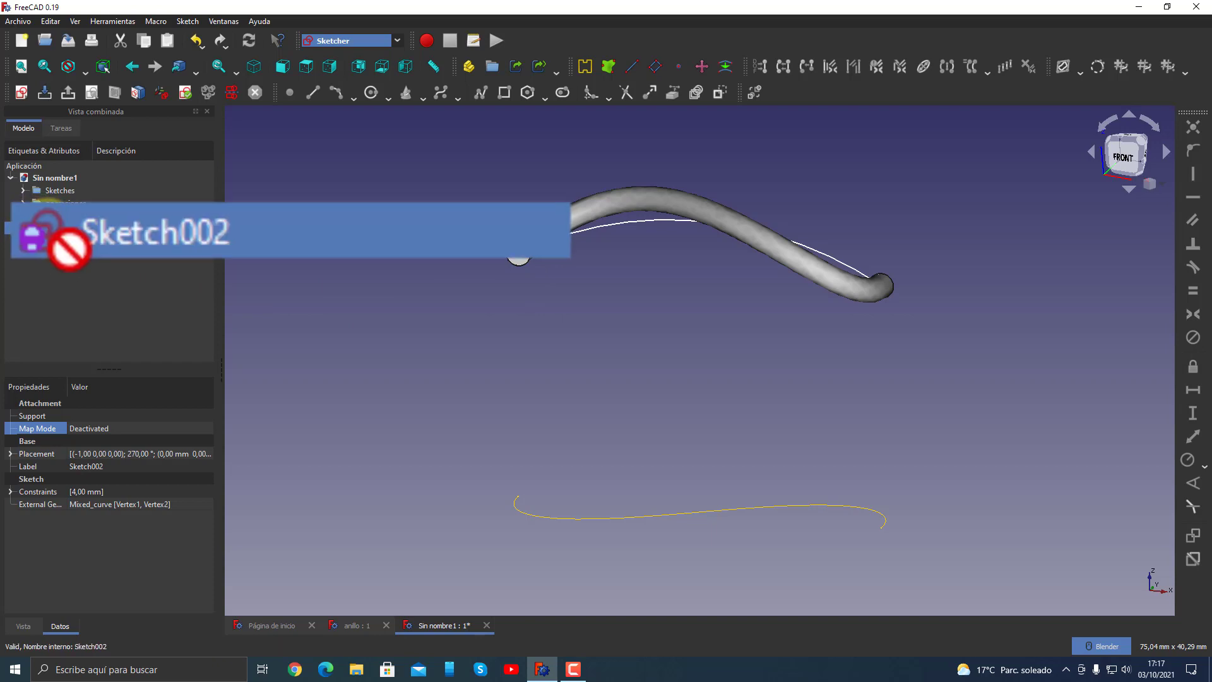
- File Sketch002 in Sketches and change its arc height from 4 mm to 3 mm
drag(37, 227, 80, 196)
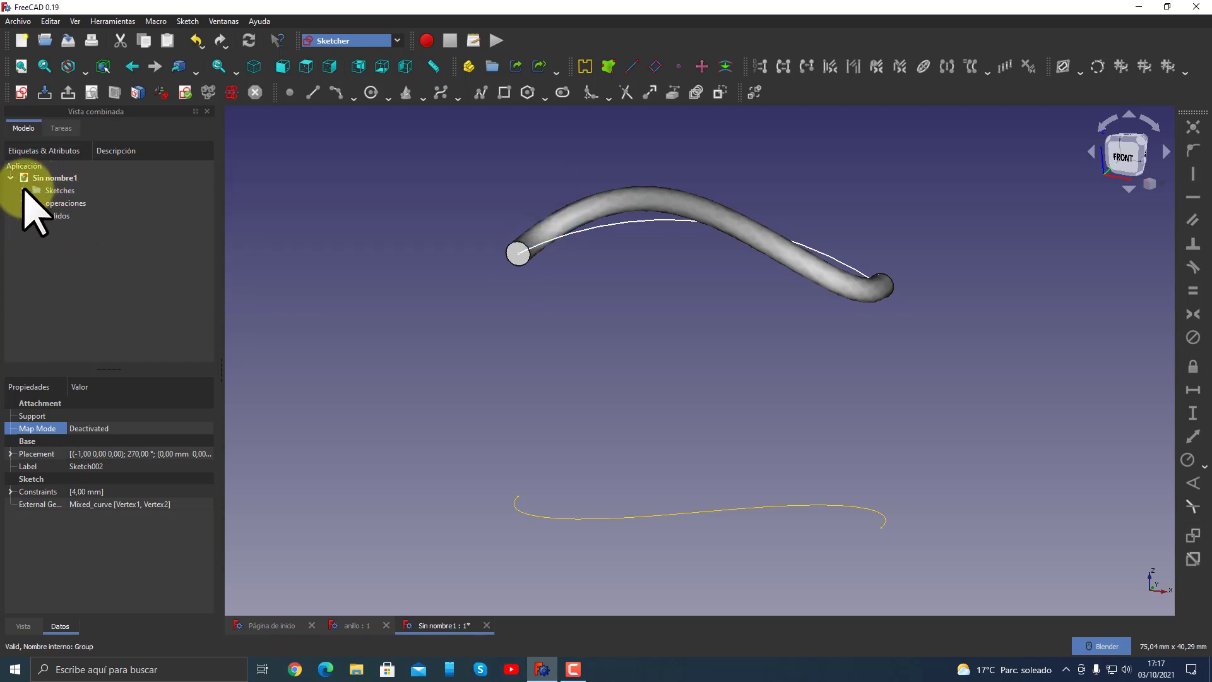
click(52, 253)
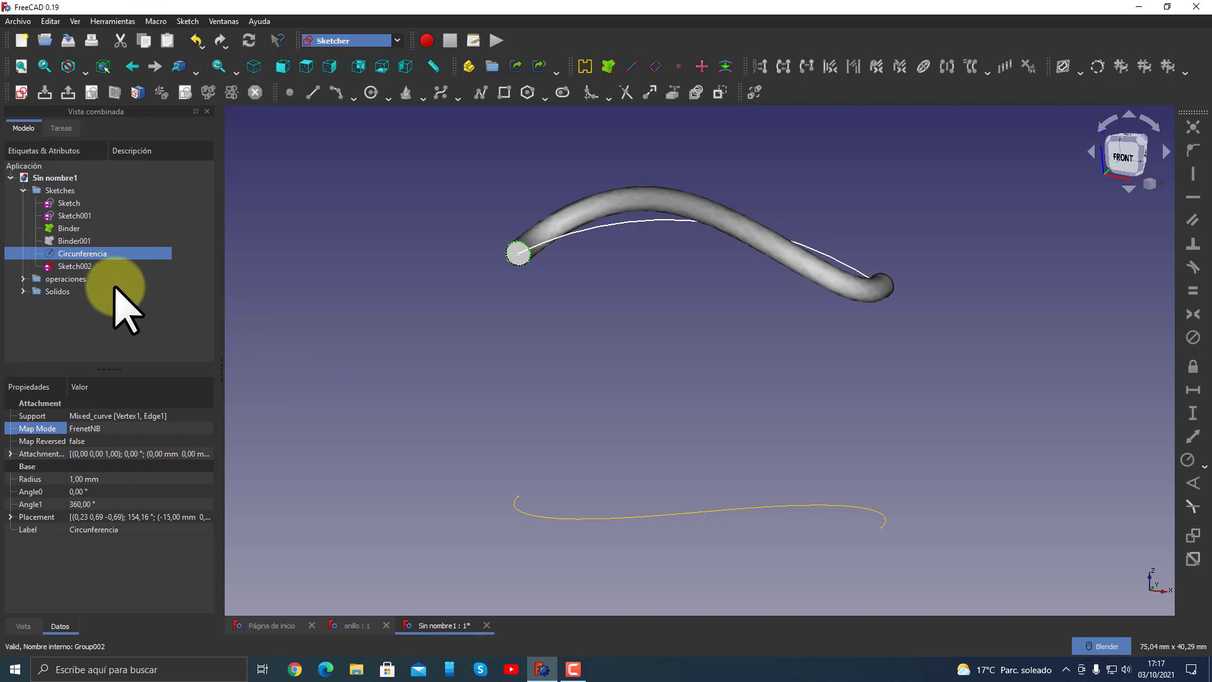
double_click(72, 266)
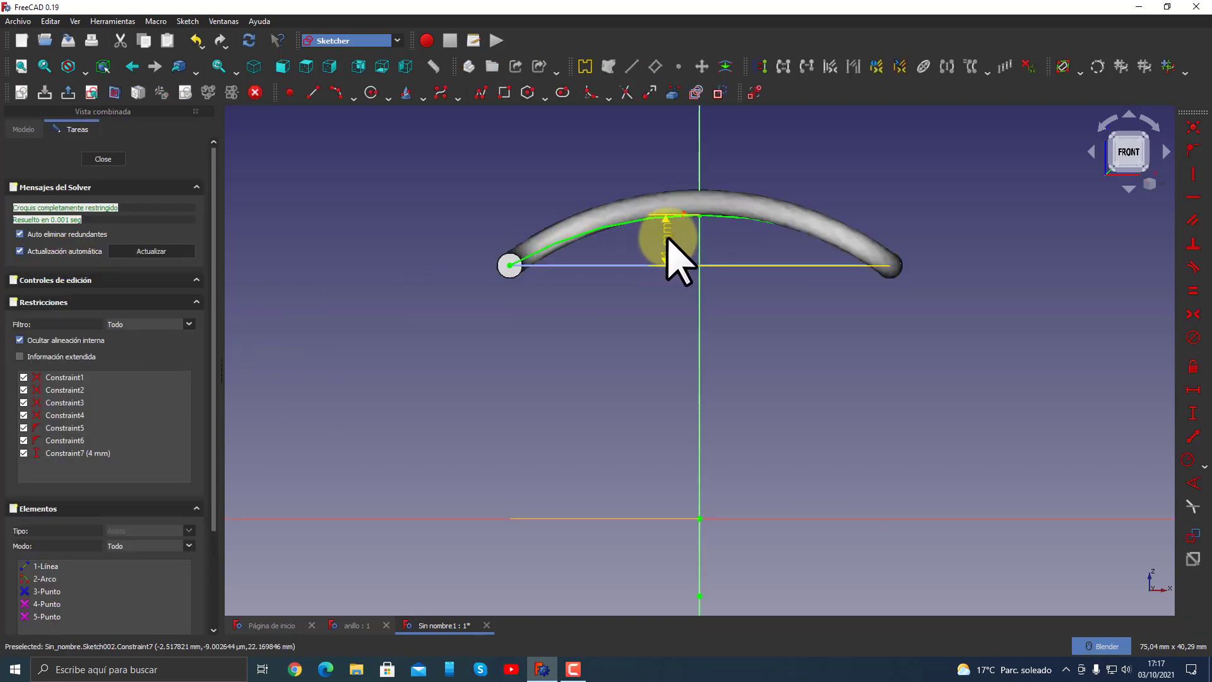
double_click(668, 240)
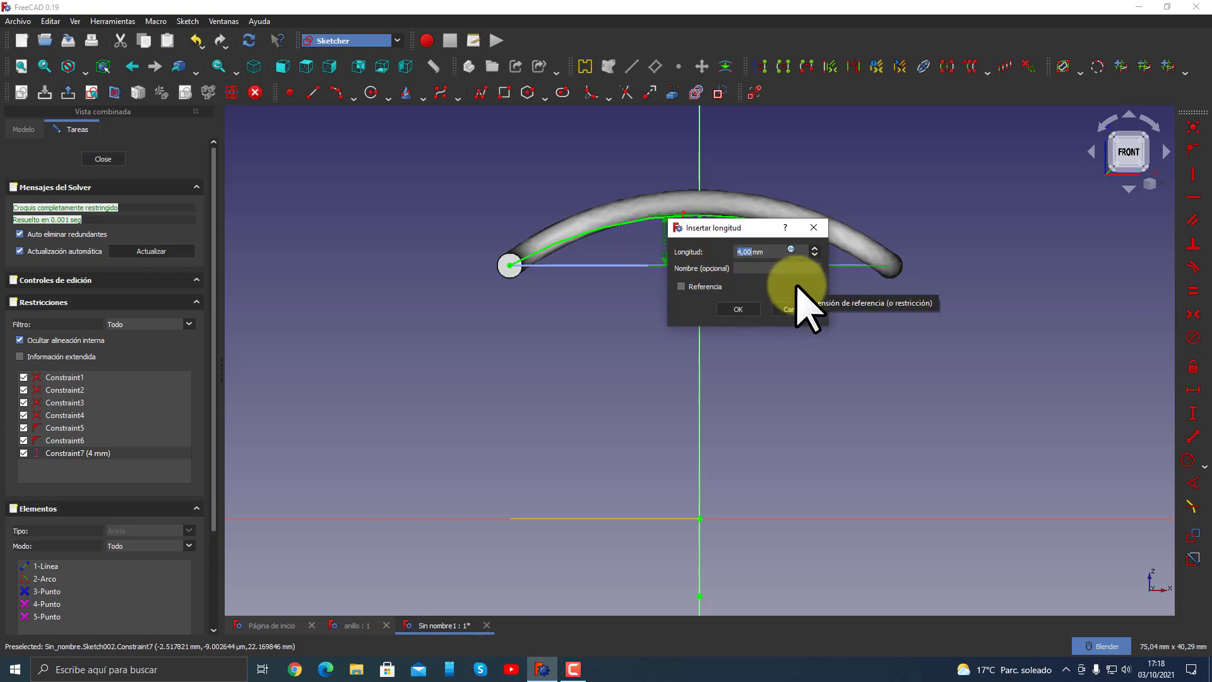
key(Return)
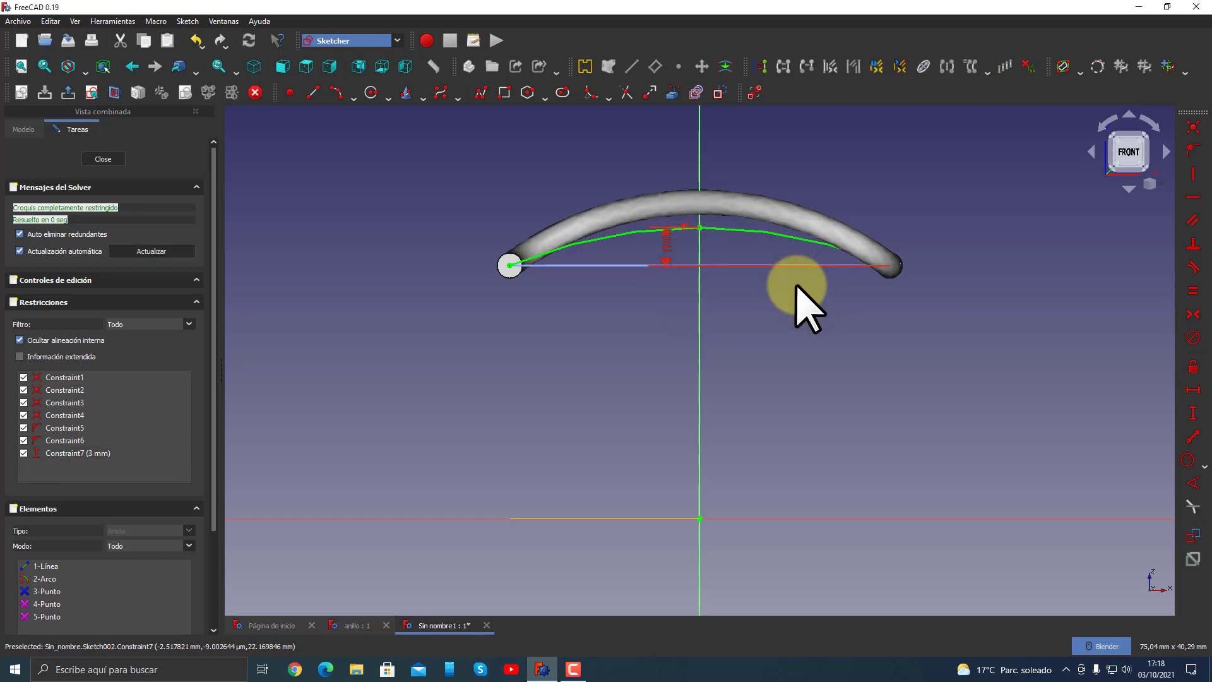
click(103, 159)
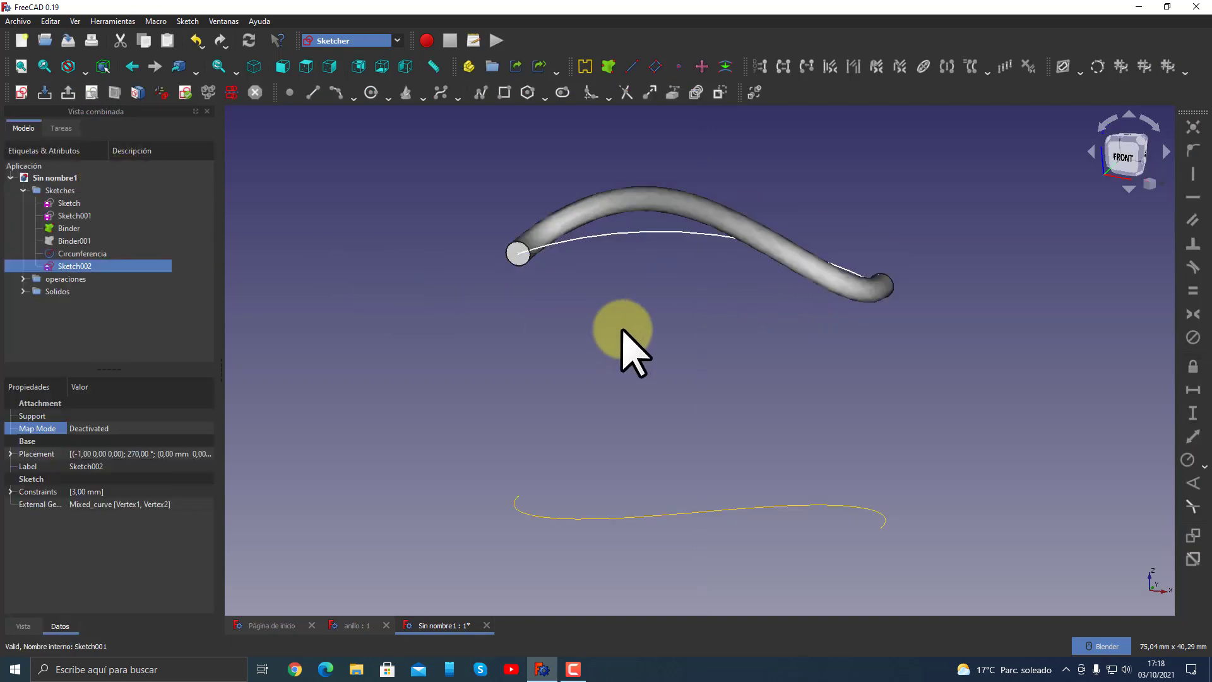
- Check the updated sweep, then hide the tube with Space
middle_drag(622, 344, 758, 347)
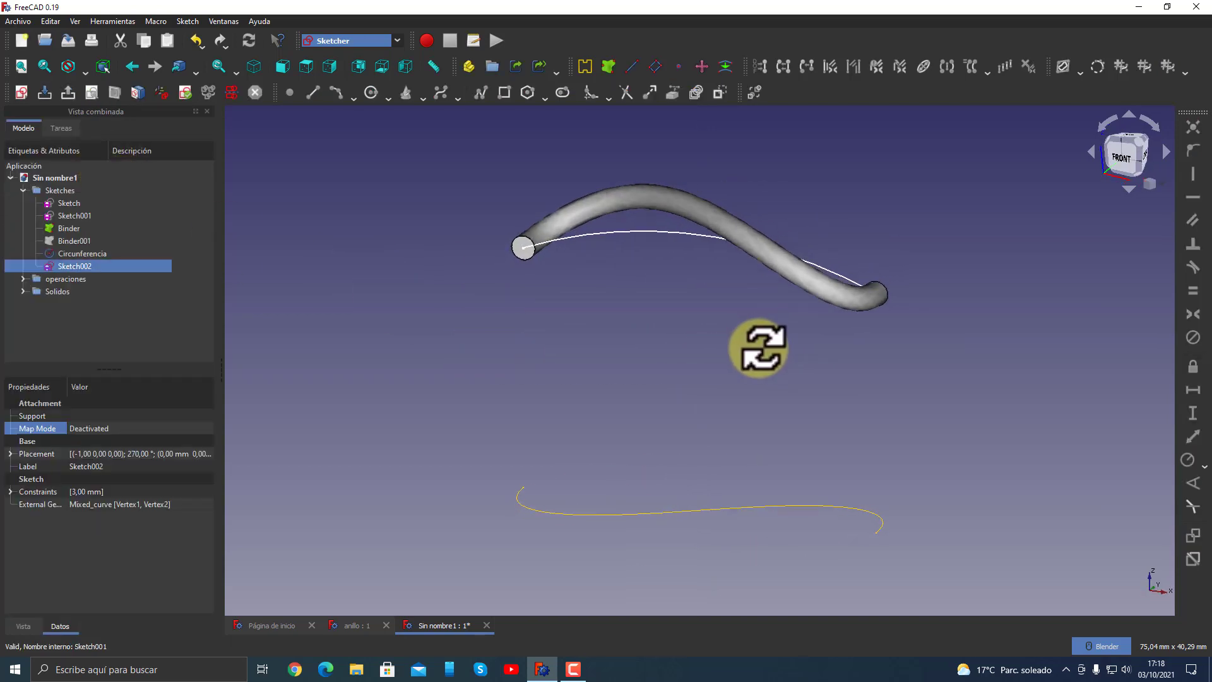
click(695, 350)
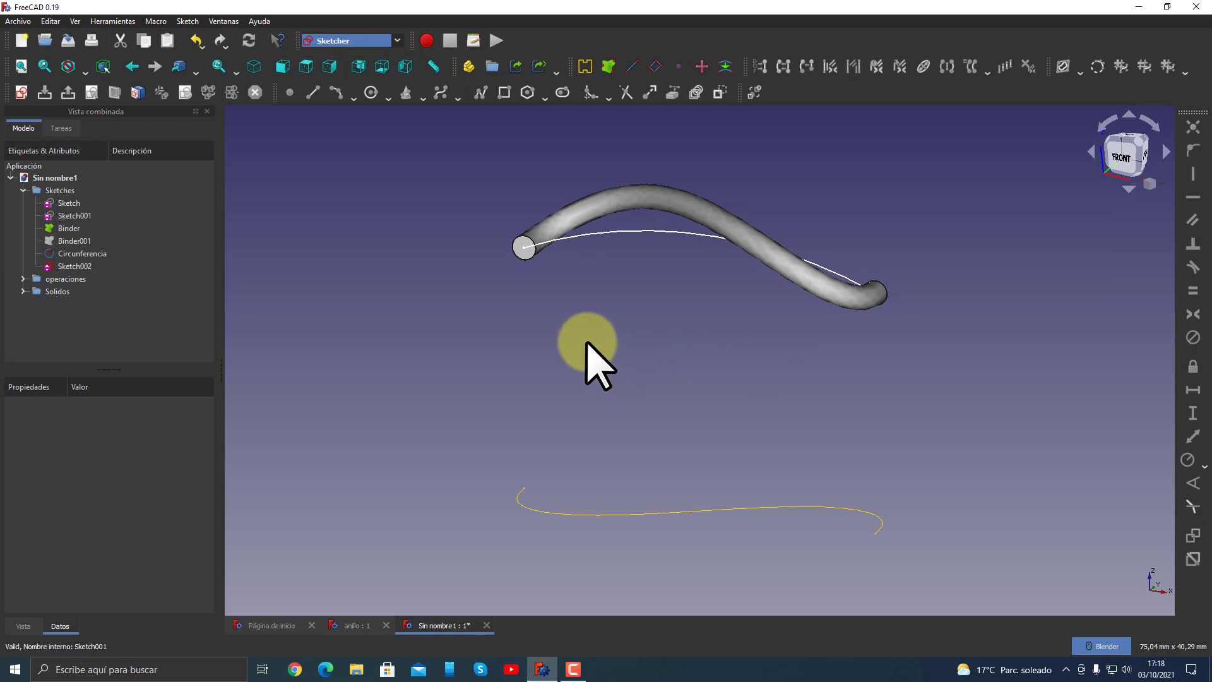
click(663, 202)
key(space)
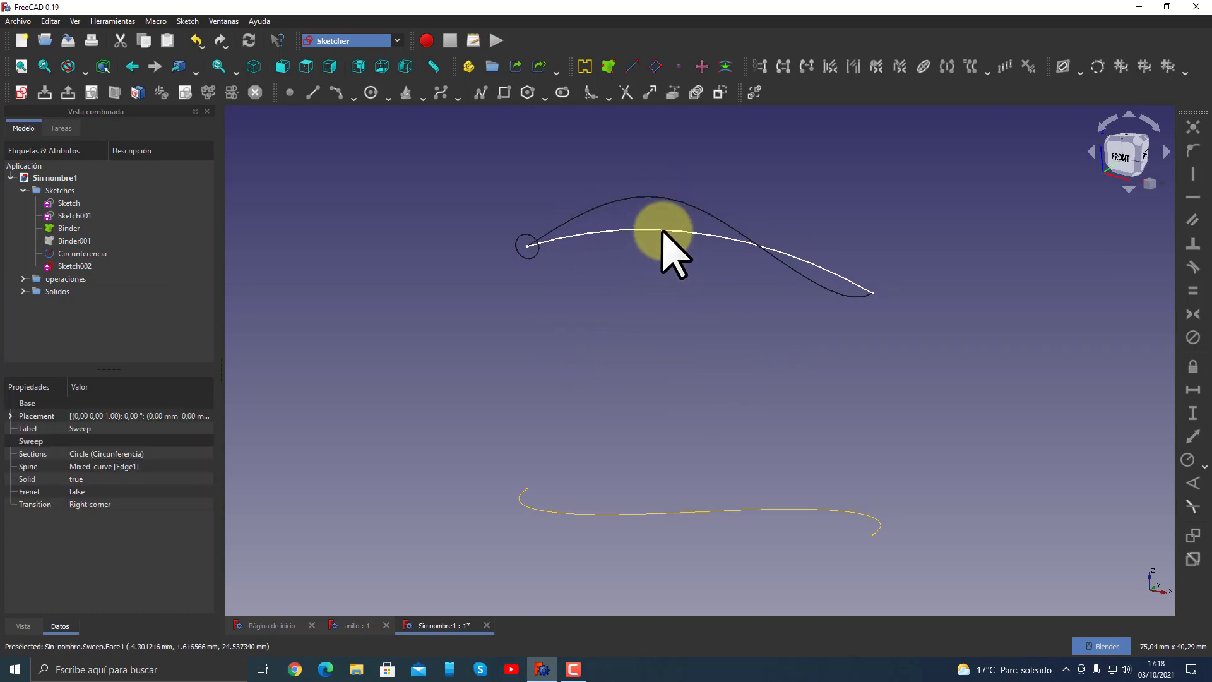
- Hide the old Mixed_curve and switch to the Curves workbench
click(662, 230)
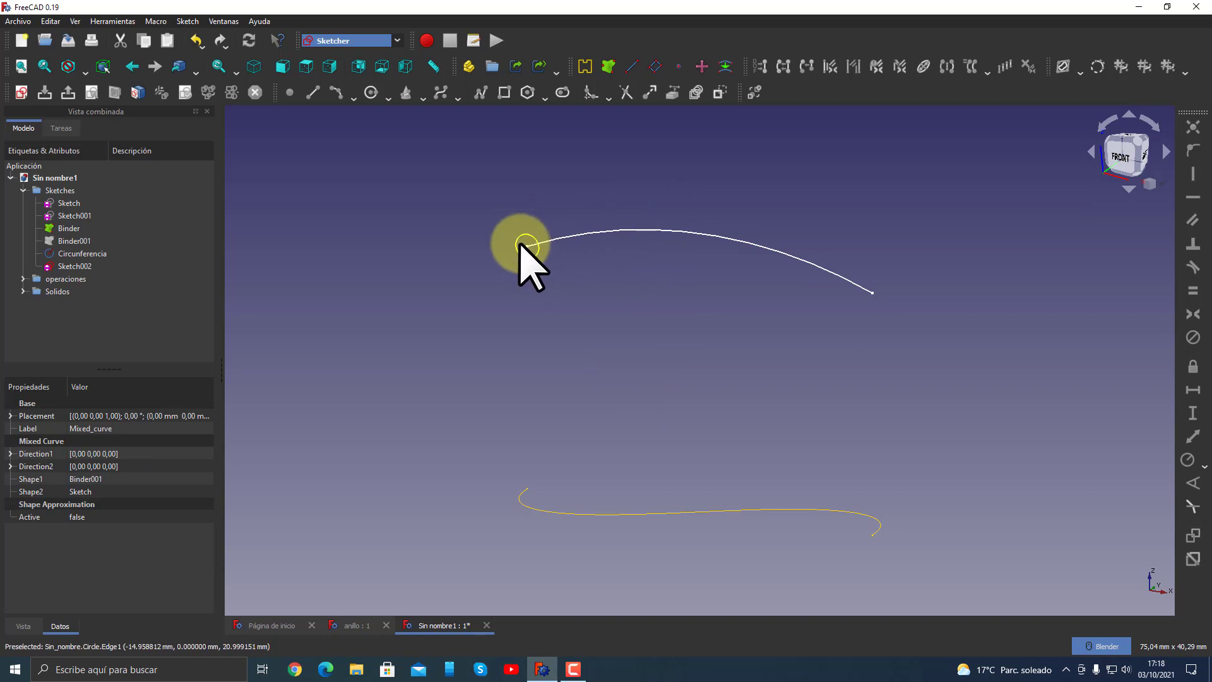
click(666, 404)
click(341, 40)
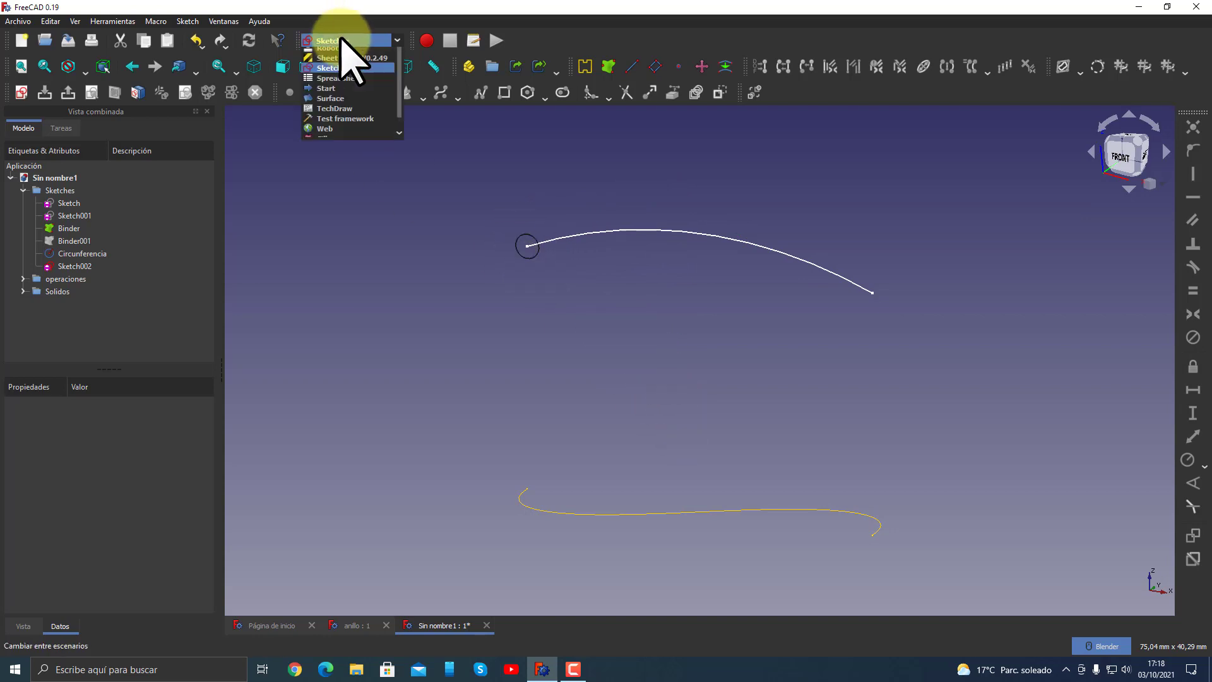
click(331, 86)
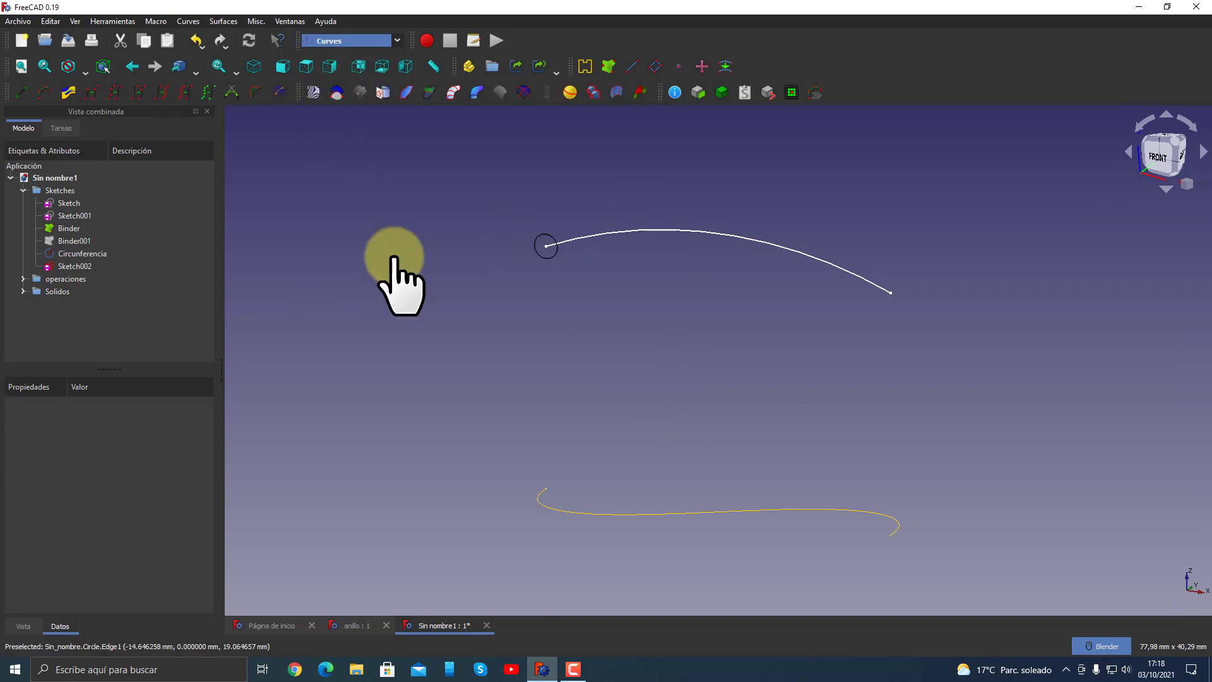
- Build Mixed_curve001 from the Binder curve and the Sketch002 arc
click(633, 514)
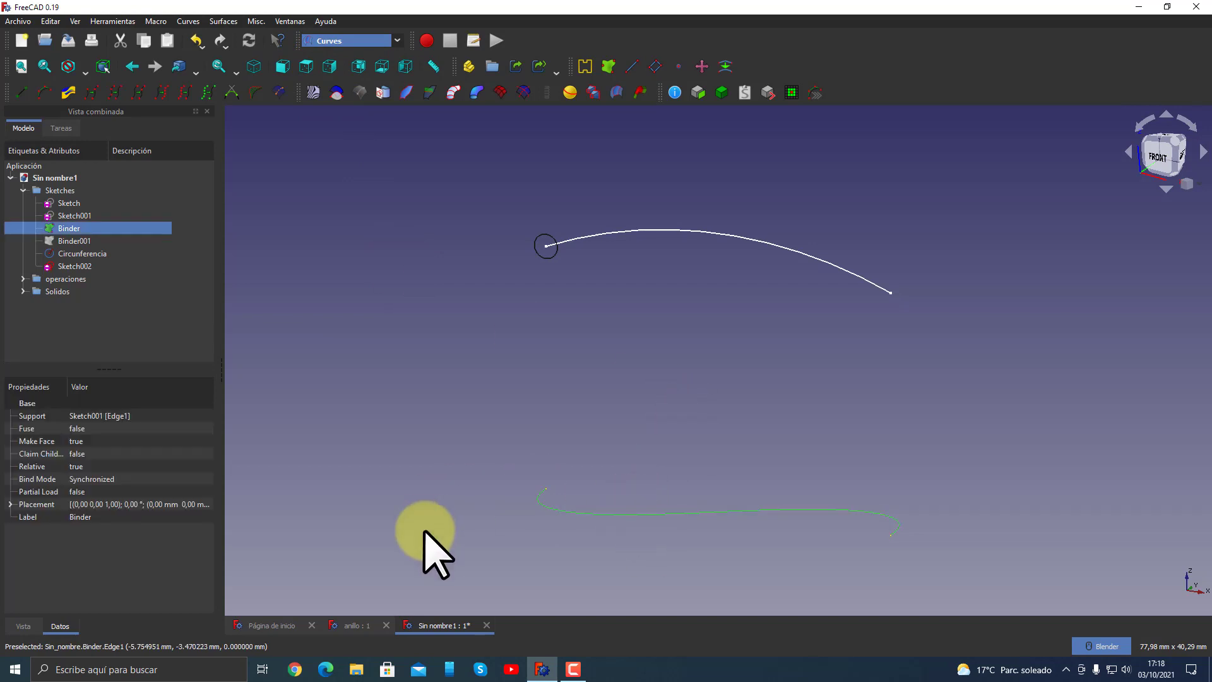
ctrl+click(696, 232)
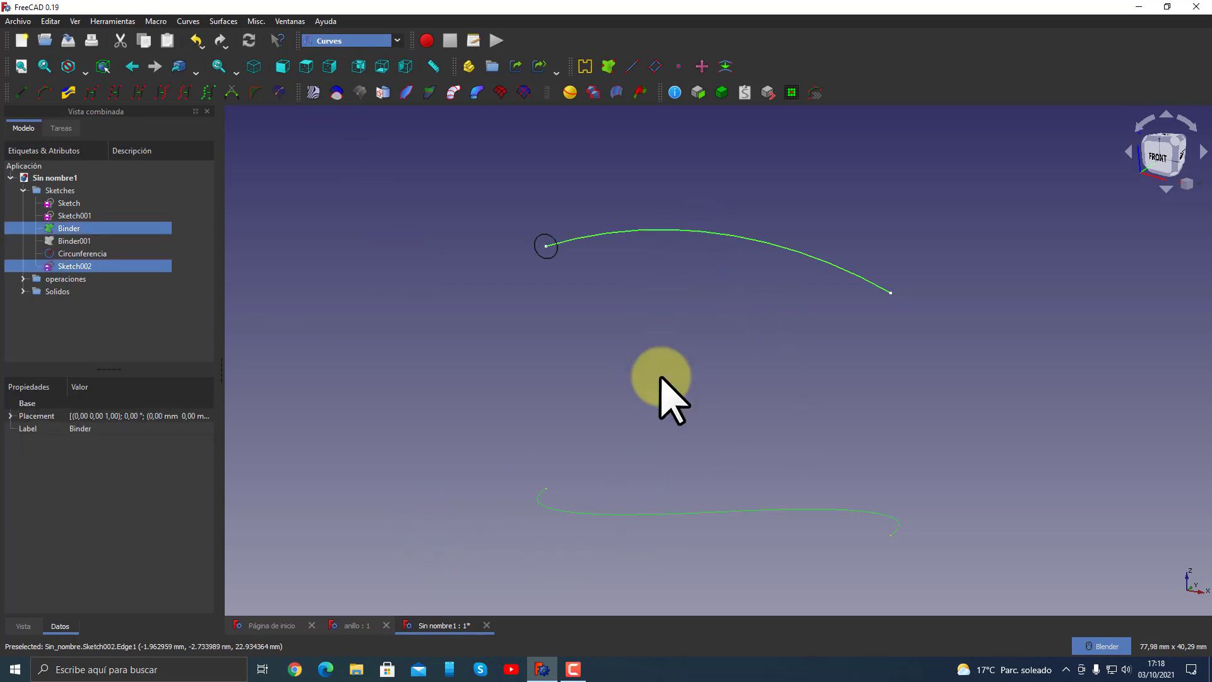
click(68, 93)
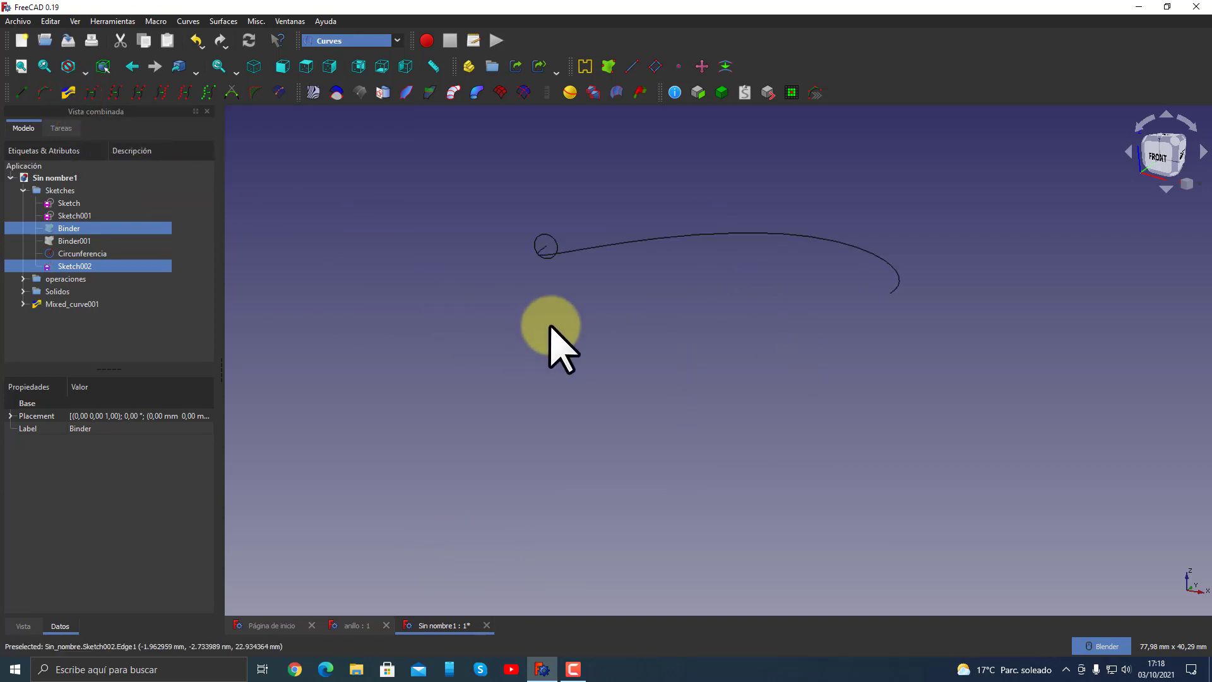
mouse_move(554, 343)
middle_down()
mouse_move(508, 351)
mouse_move(531, 335)
middle_up()
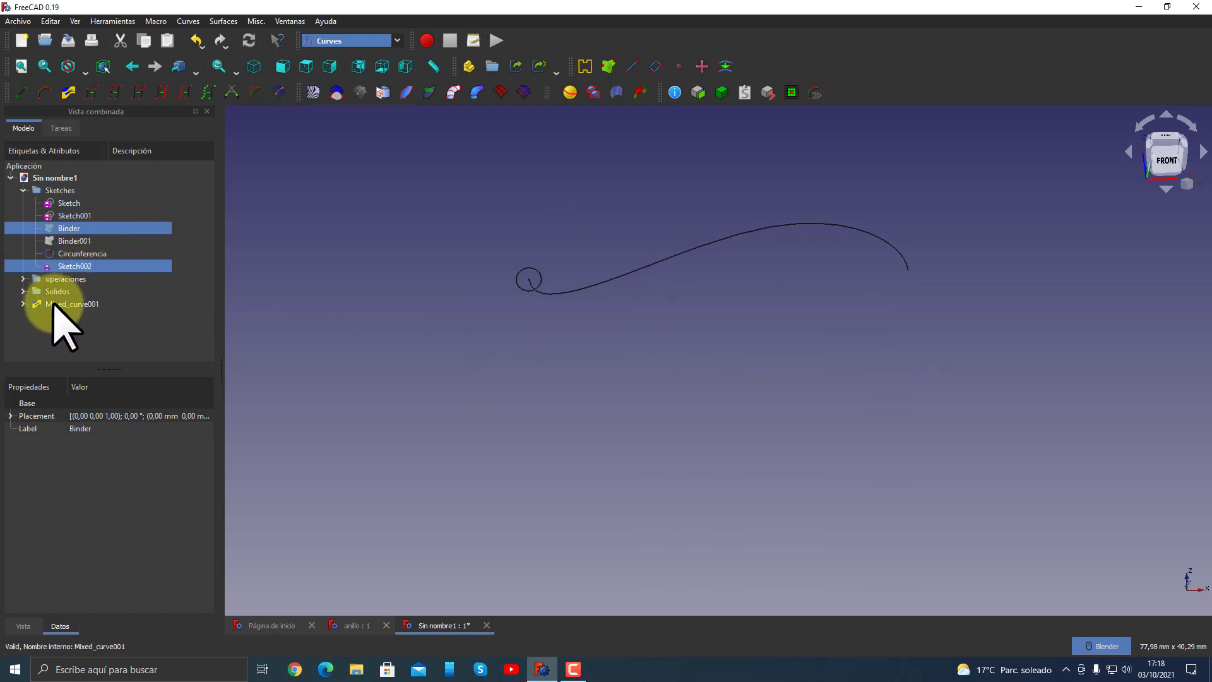
click(23, 291)
- Make the Sweep tube visible again and orbit to a side view
click(68, 304)
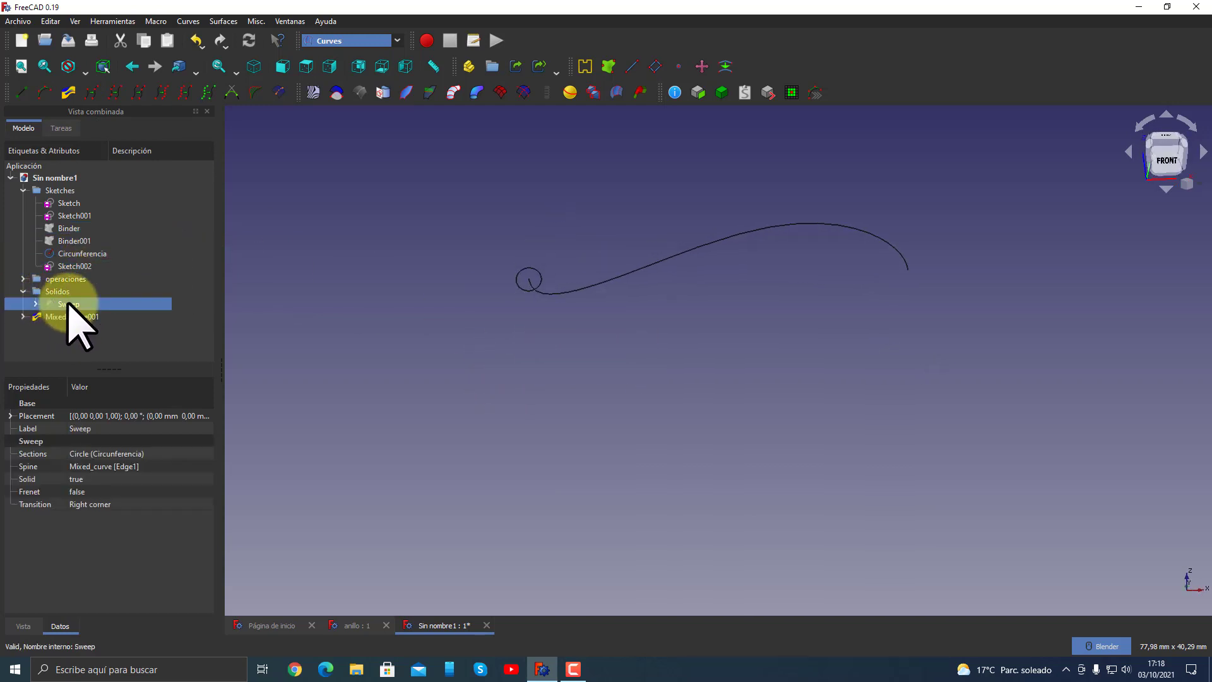
key(space)
click(379, 406)
mouse_move(739, 430)
middle_down()
mouse_move(392, 390)
mouse_move(587, 430)
middle_up()
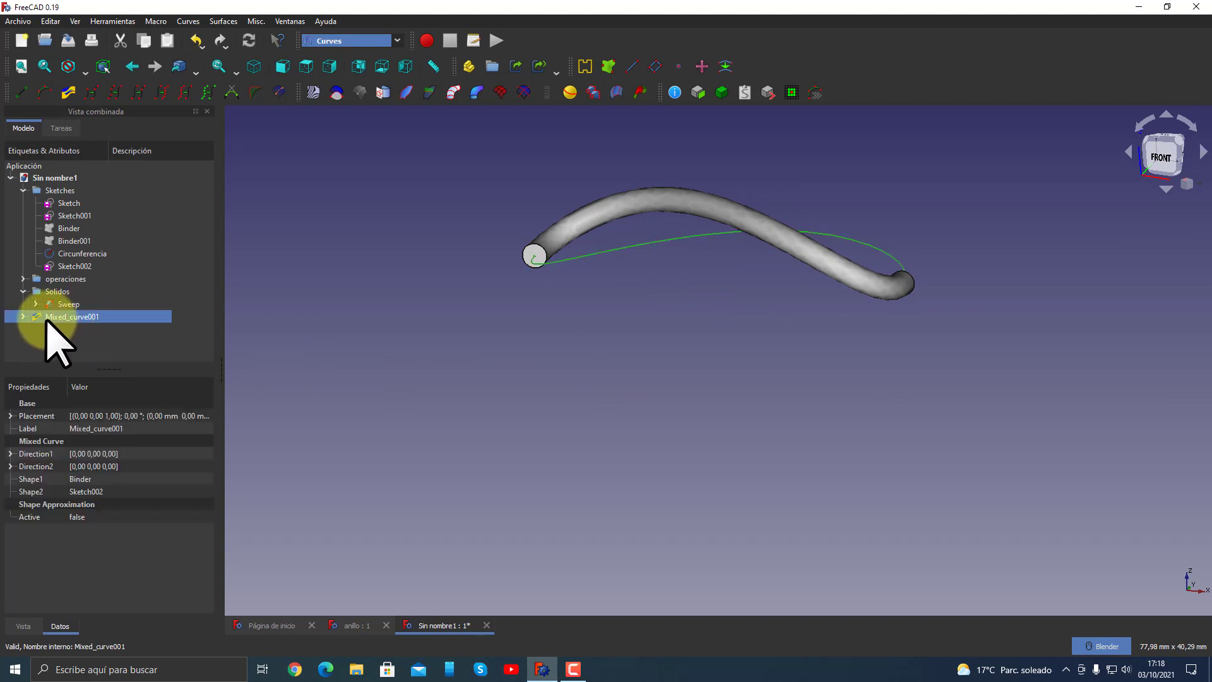
- Move Mixed_curve001 into the operaciones group, then collapse operaciones and Sketches
drag(46, 319, 72, 282)
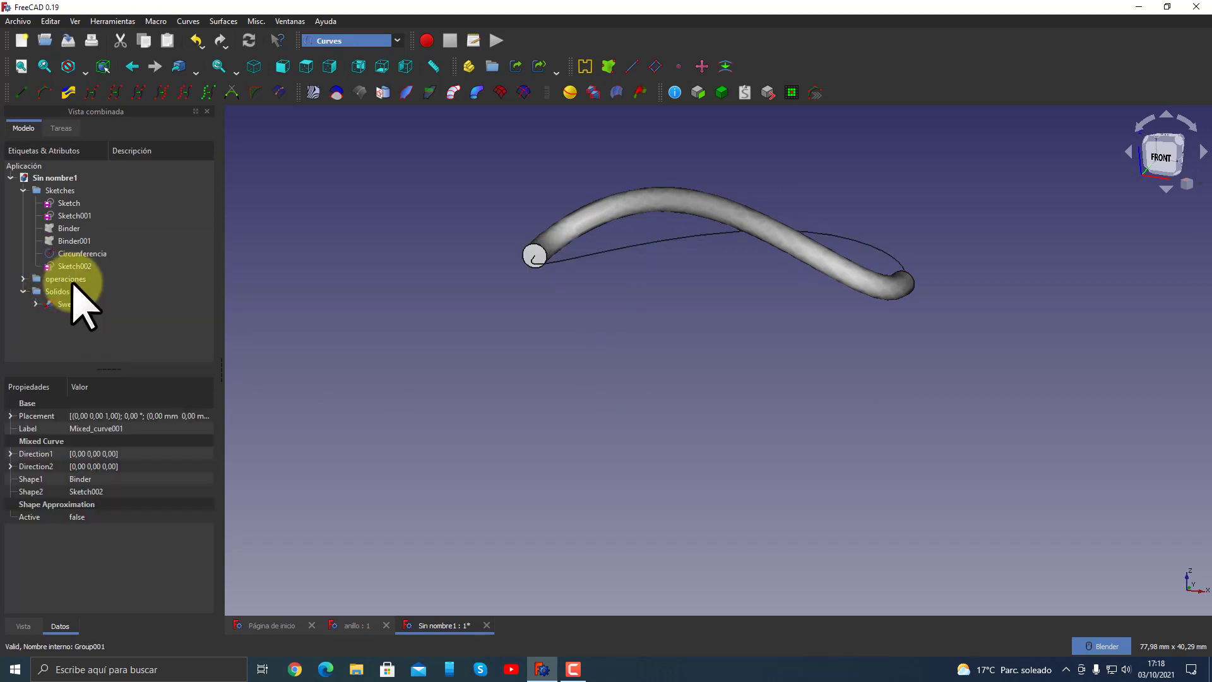
click(23, 279)
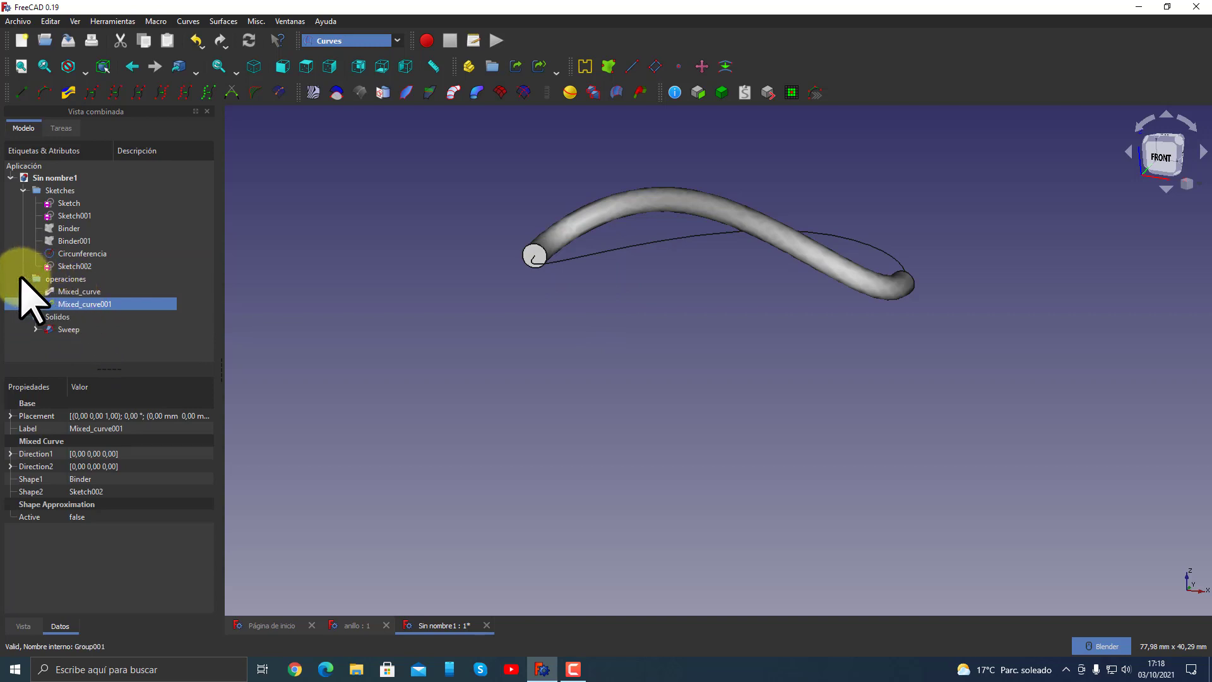
click(23, 279)
click(22, 190)
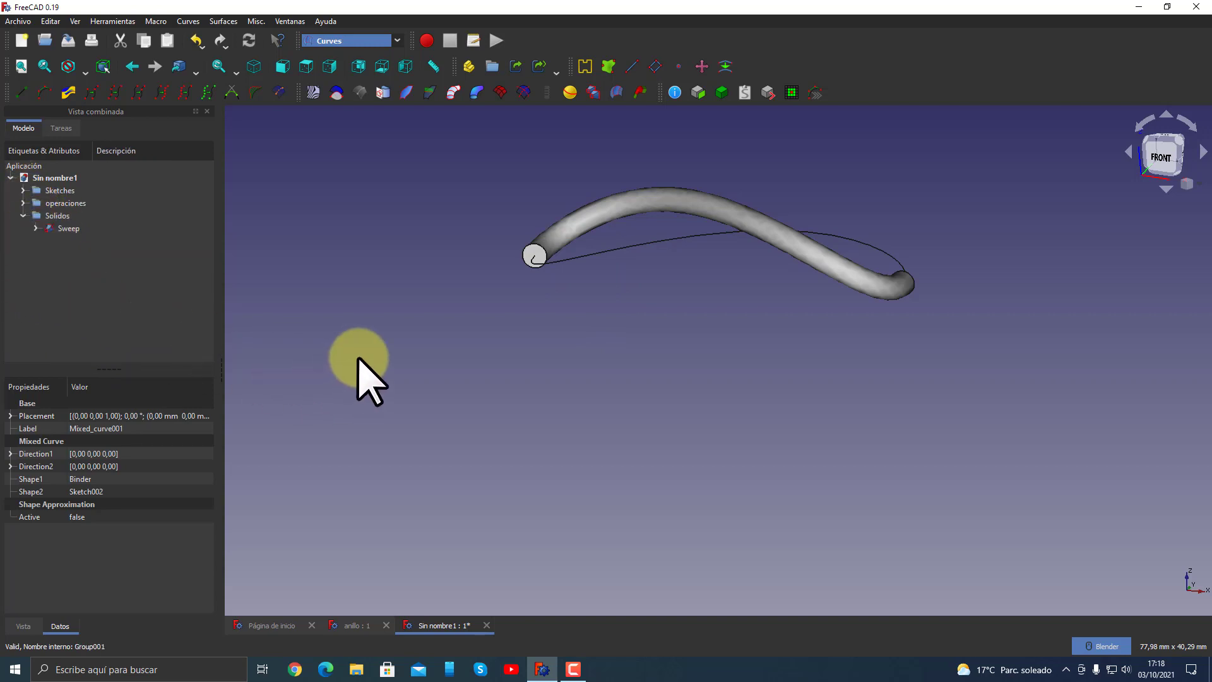
- Hide the Sweep tube again and clear the selection
click(503, 338)
click(617, 212)
key(space)
middle_drag(610, 346, 576, 386)
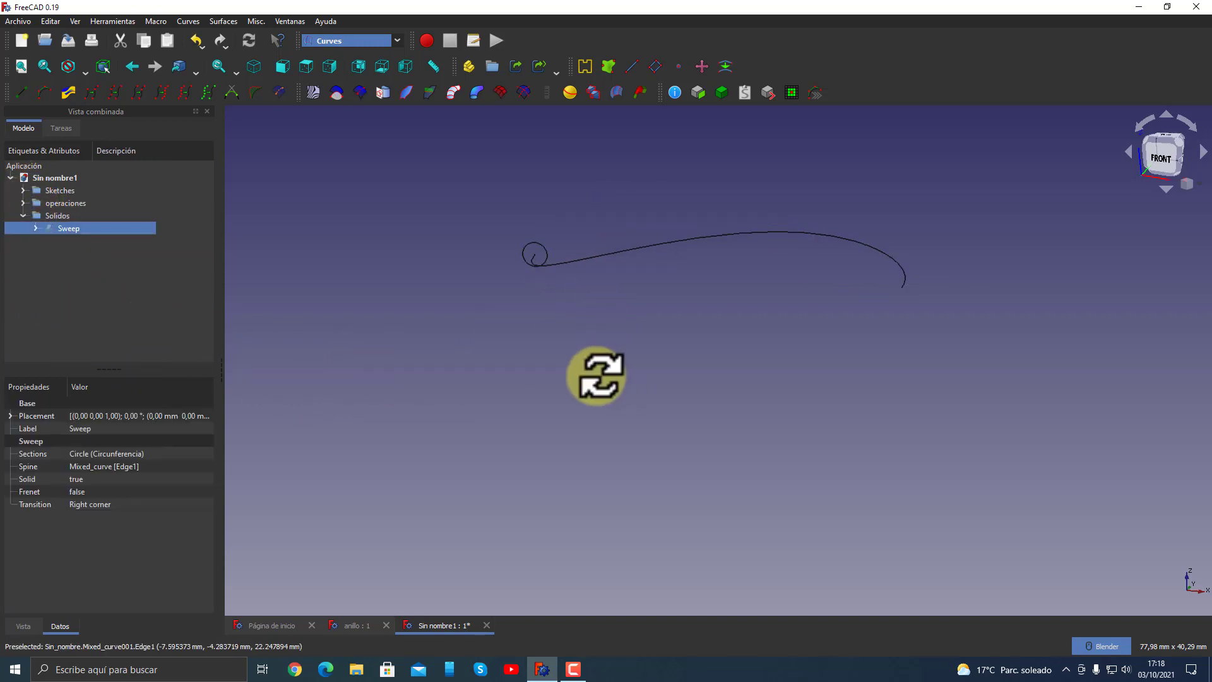
click(441, 305)
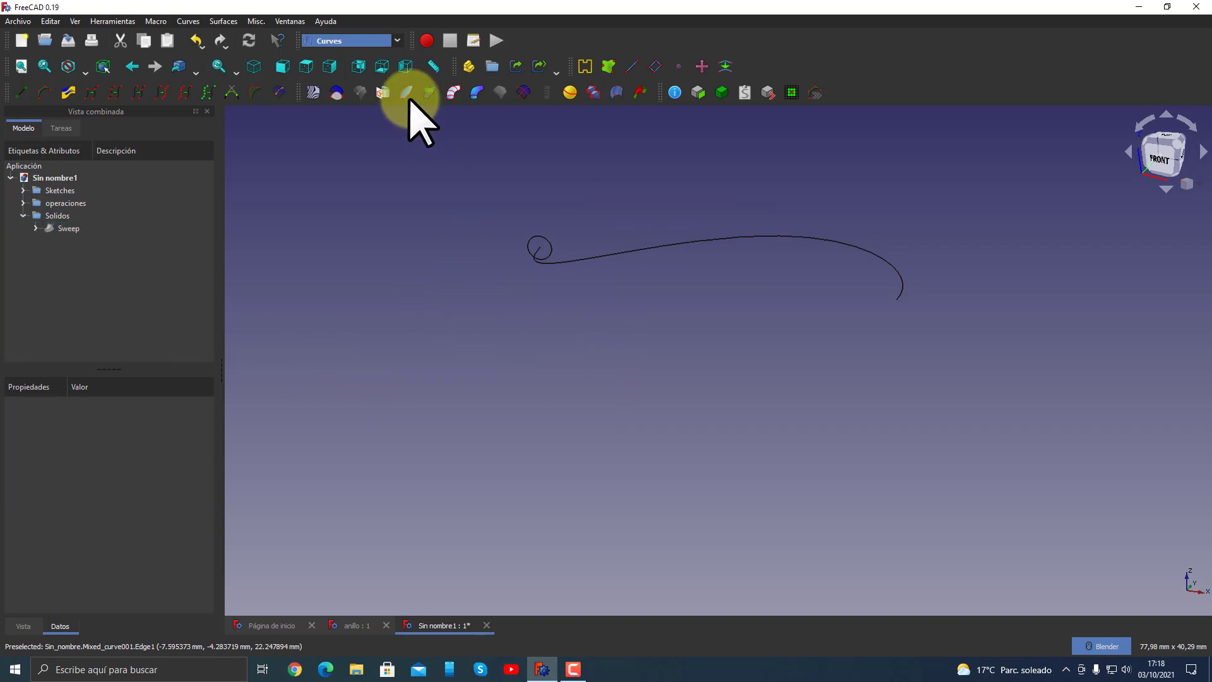
- Switch to the Part workbench, then zoom and orbit around Mixed_curve001
click(352, 41)
click(343, 197)
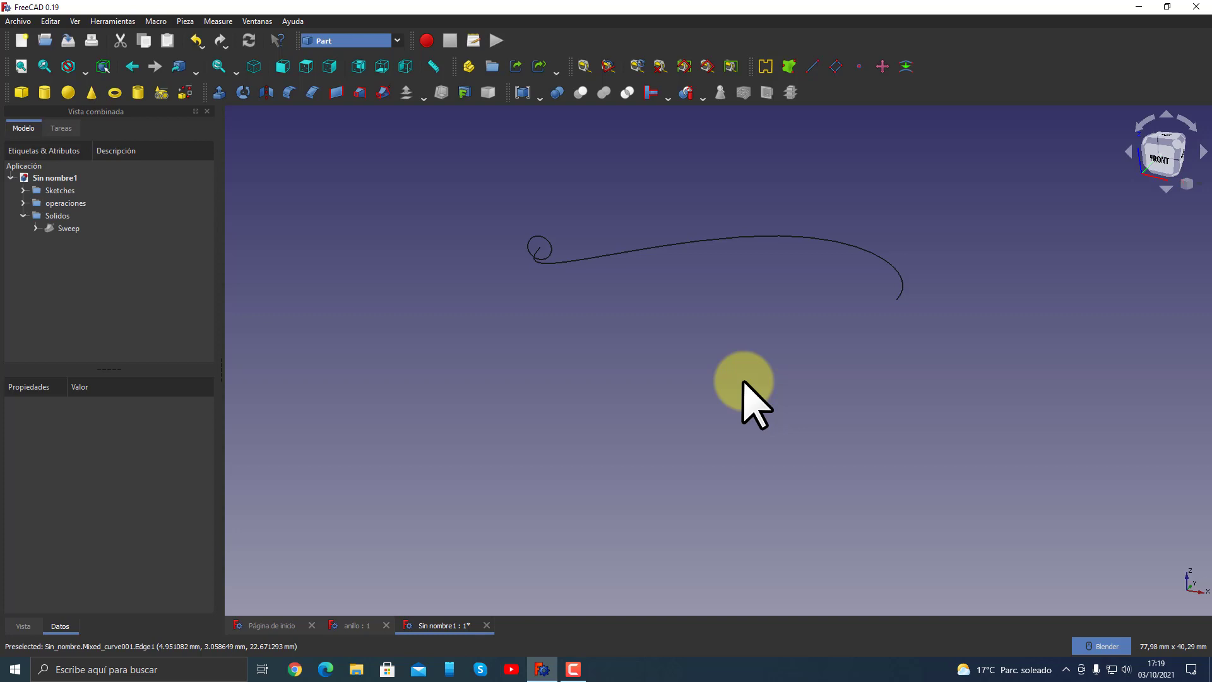
middle_drag(727, 382, 710, 371)
scroll(671, 257, up, 3)
mouse_move(671, 257)
middle_down()
mouse_move(644, 243)
mouse_move(663, 346)
mouse_move(604, 268)
middle_up()
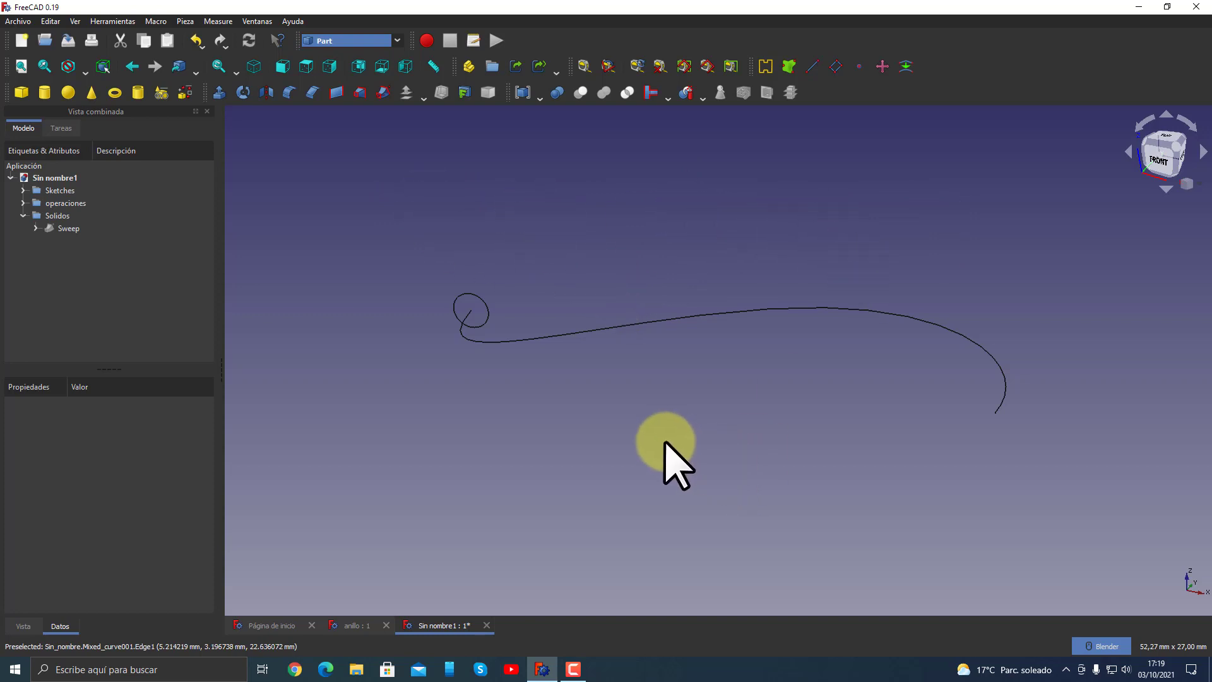
mouse_move(655, 451)
middle_down()
mouse_move(631, 439)
mouse_move(664, 454)
middle_up()
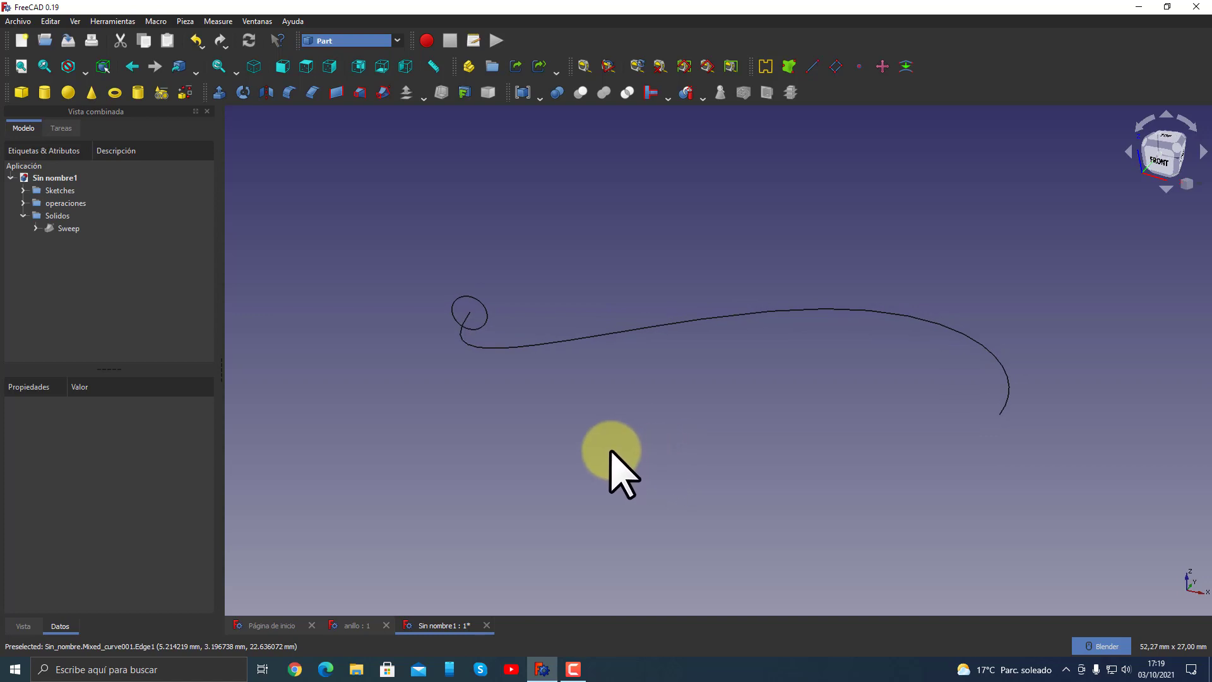
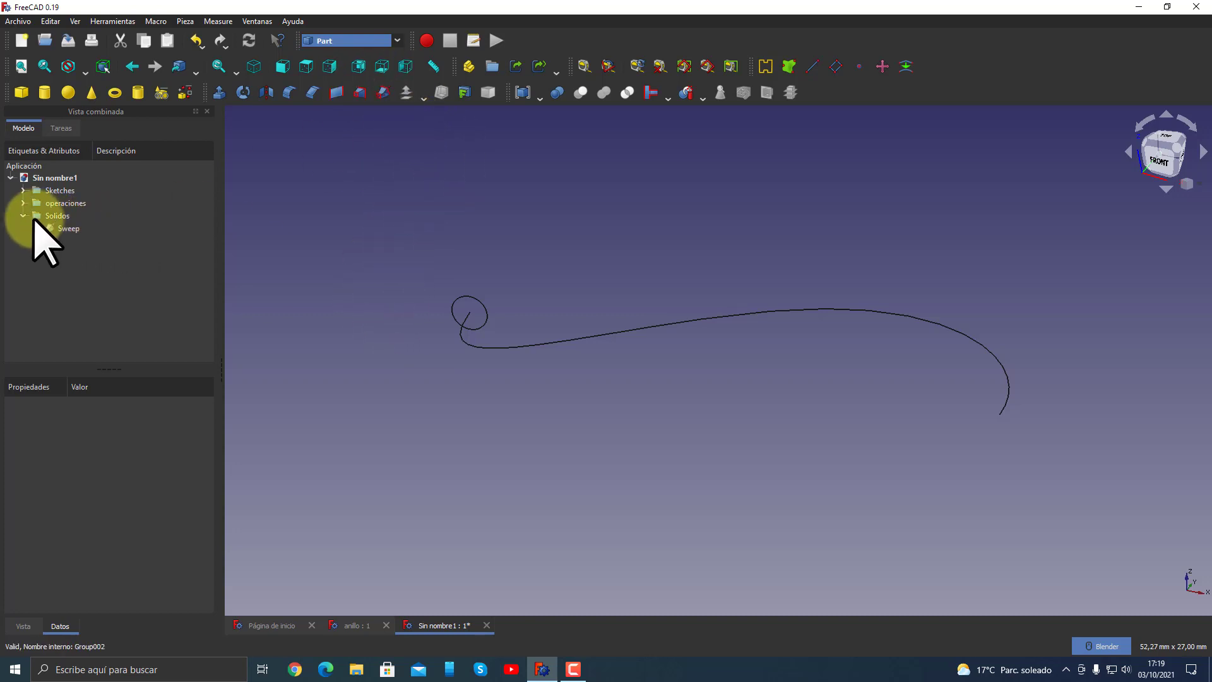
- Sweep the circle profile along Mixed_curve001 as a solid tube, Sweep001
click(383, 93)
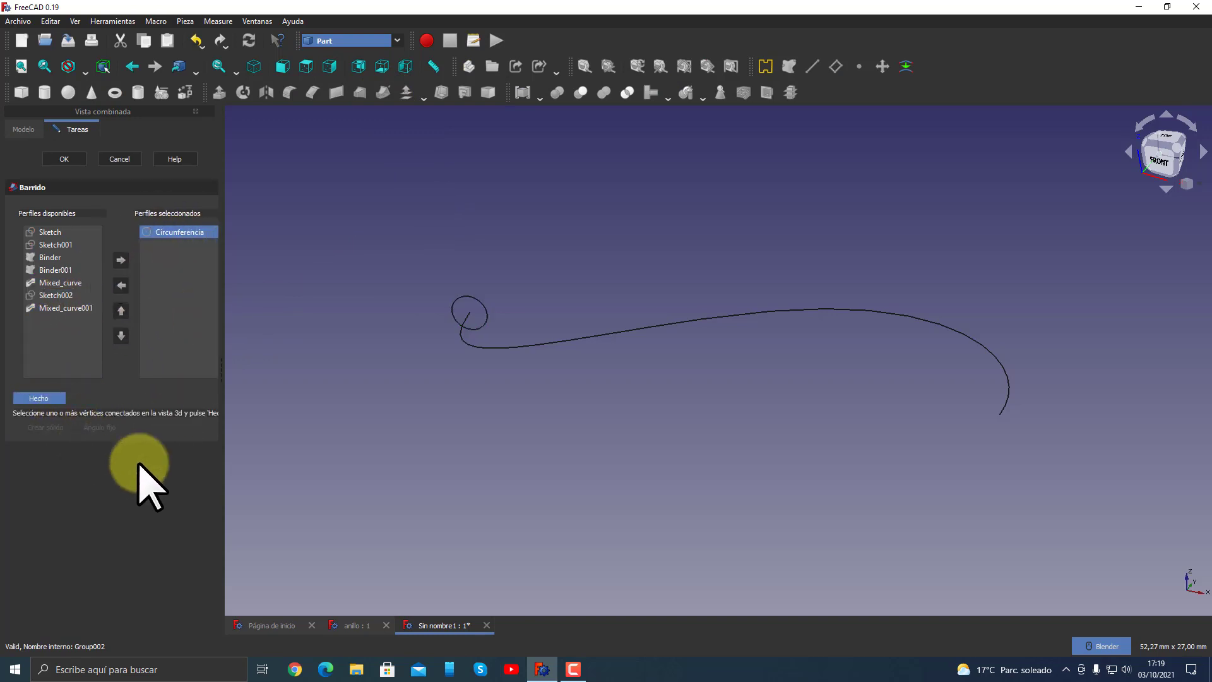
click(511, 348)
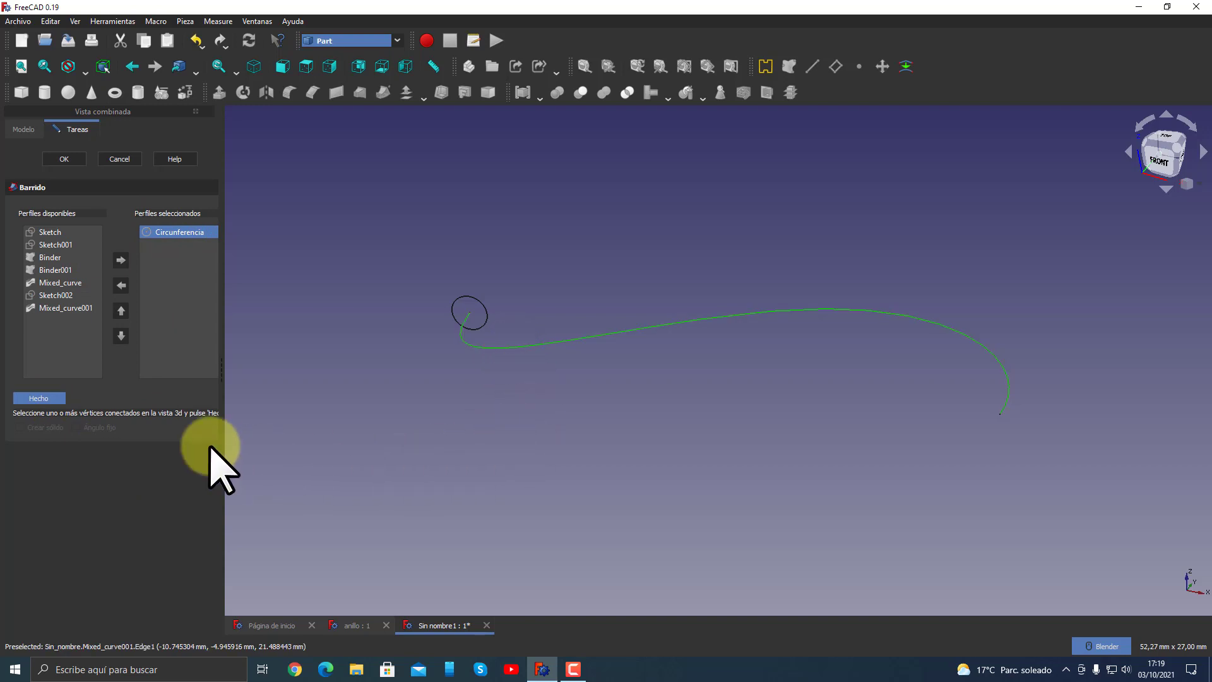
click(46, 398)
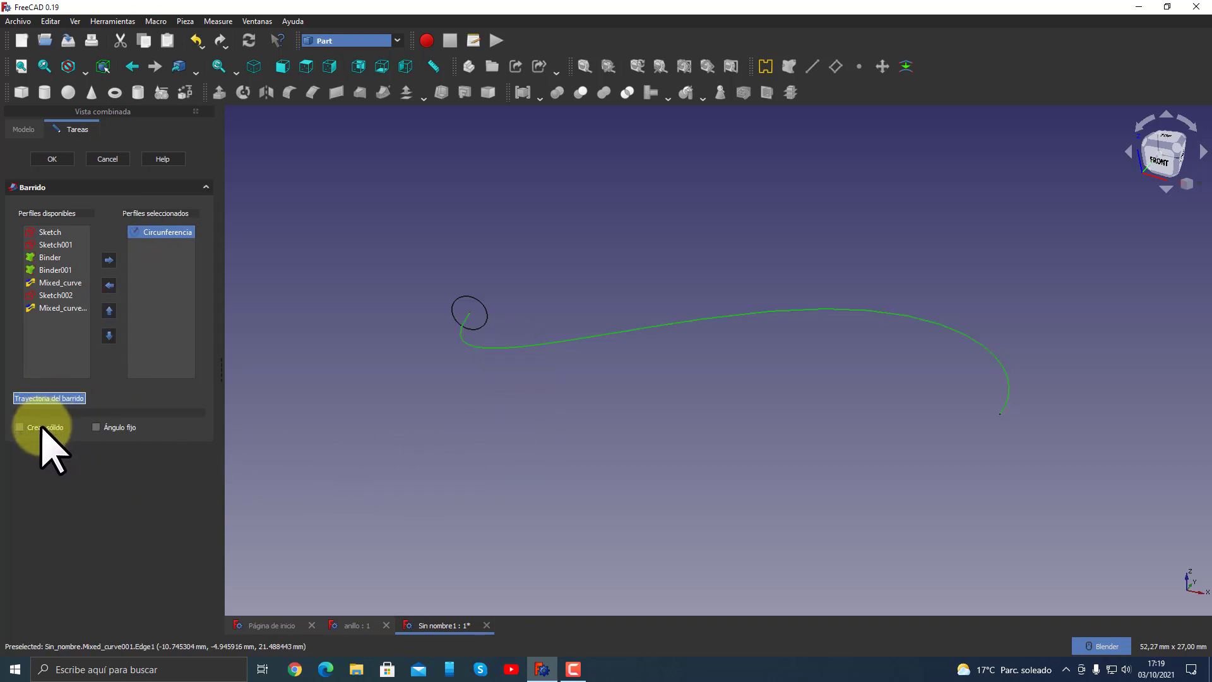
click(54, 159)
mouse_move(447, 425)
middle_down()
mouse_move(801, 395)
mouse_move(510, 414)
mouse_move(513, 434)
middle_up()
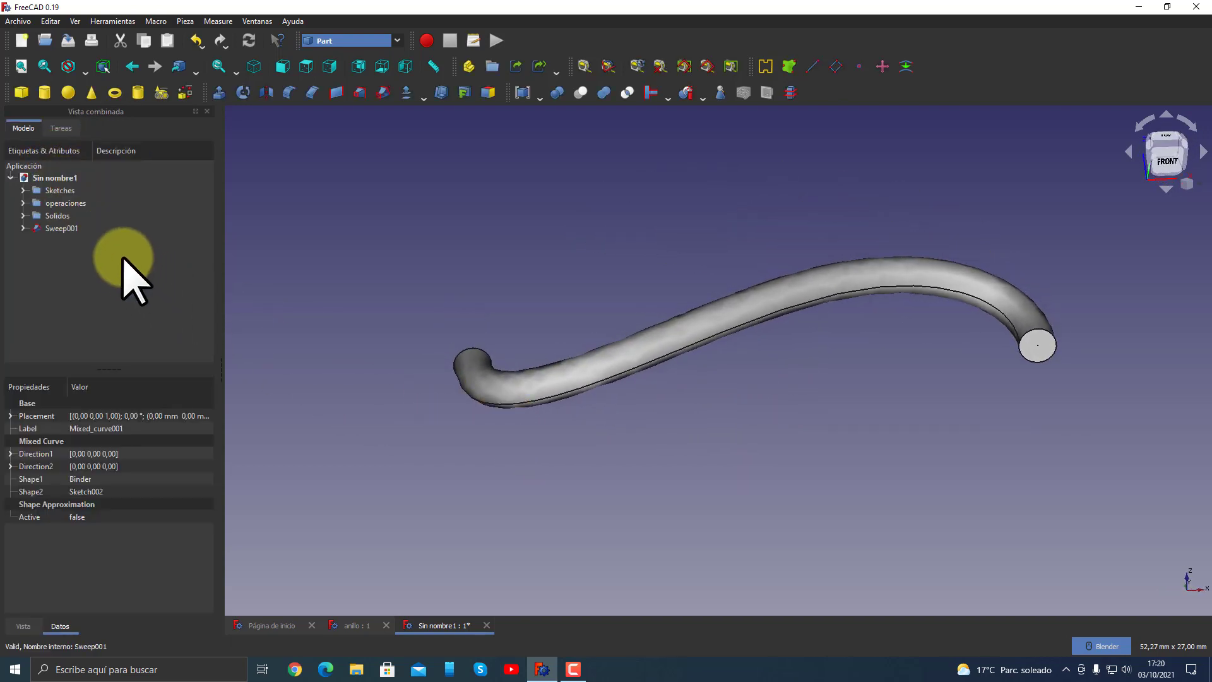
- File Sweep001 into the Solidos group and view the two interlinked tubes from above
mouse_move(53, 229)
mouse_down()
mouse_move(79, 242)
mouse_move(23, 215)
mouse_up()
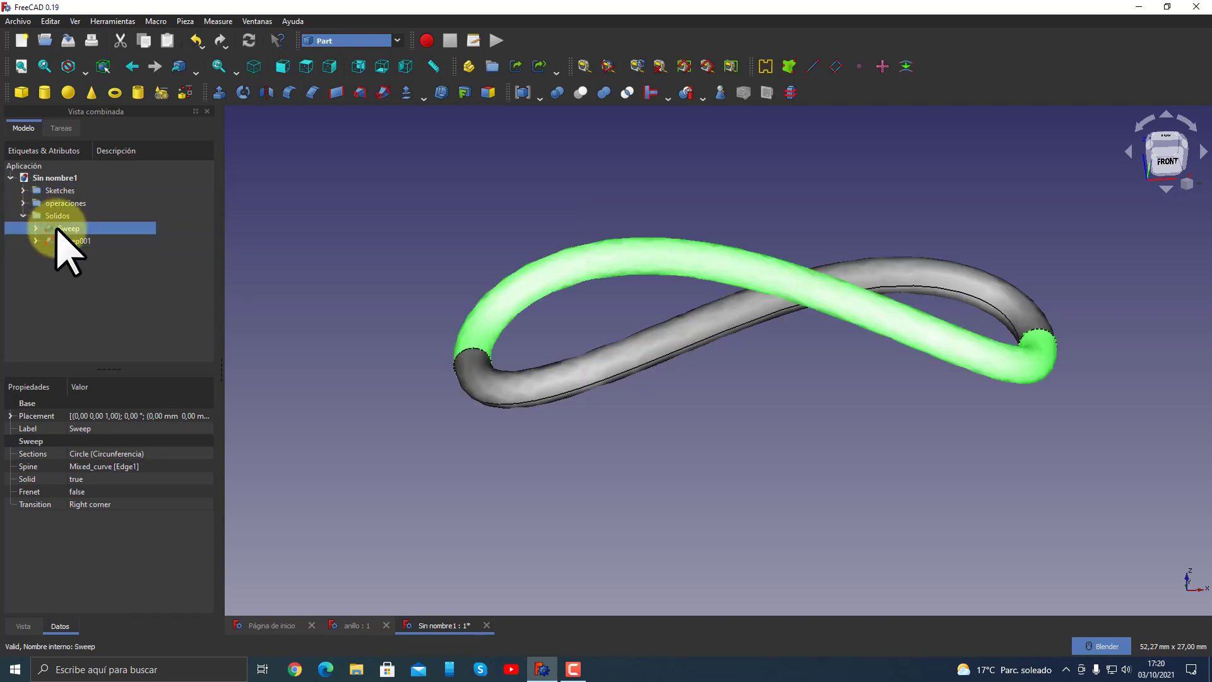
click(622, 460)
key(2)
mouse_move(764, 536)
middle_down()
mouse_move(771, 411)
mouse_move(442, 379)
mouse_move(498, 363)
mouse_move(535, 332)
mouse_move(844, 339)
mouse_move(871, 327)
mouse_move(835, 352)
mouse_move(801, 324)
mouse_move(855, 433)
mouse_move(825, 406)
mouse_move(741, 445)
middle_up()
scroll(792, 309, up, 3)
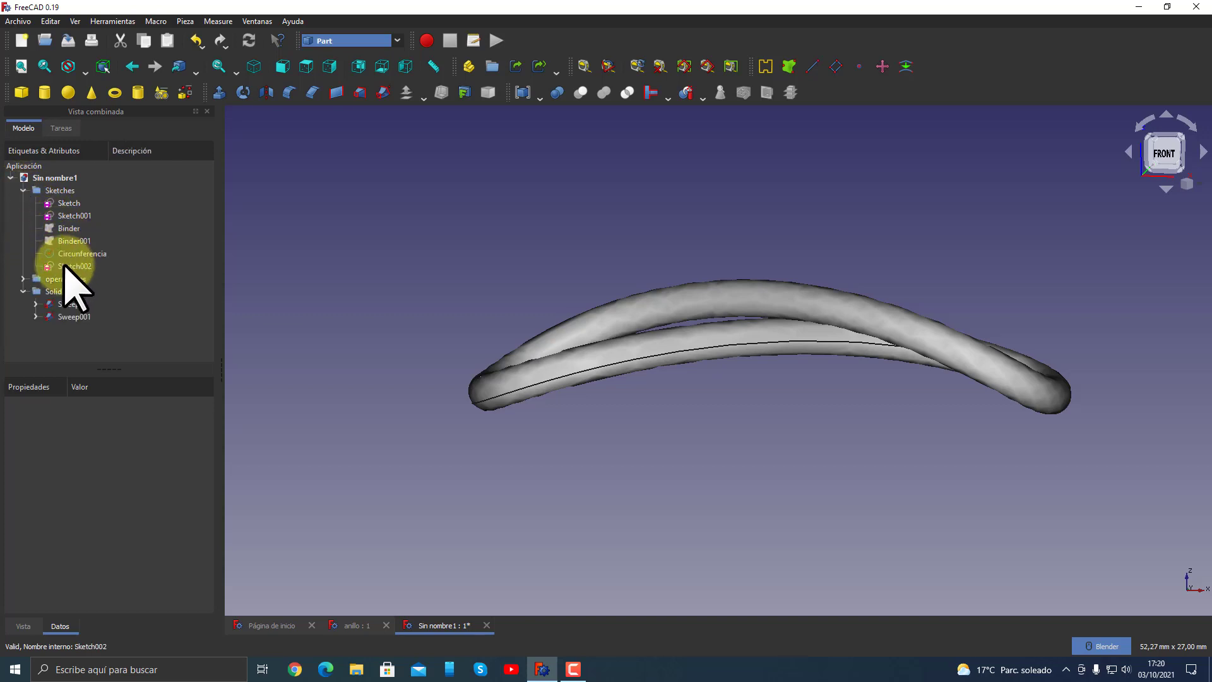
- Change Sketch002's 3 mm dimension to 4 mm so the loops form a figure-eight
click(66, 267)
double_click(72, 267)
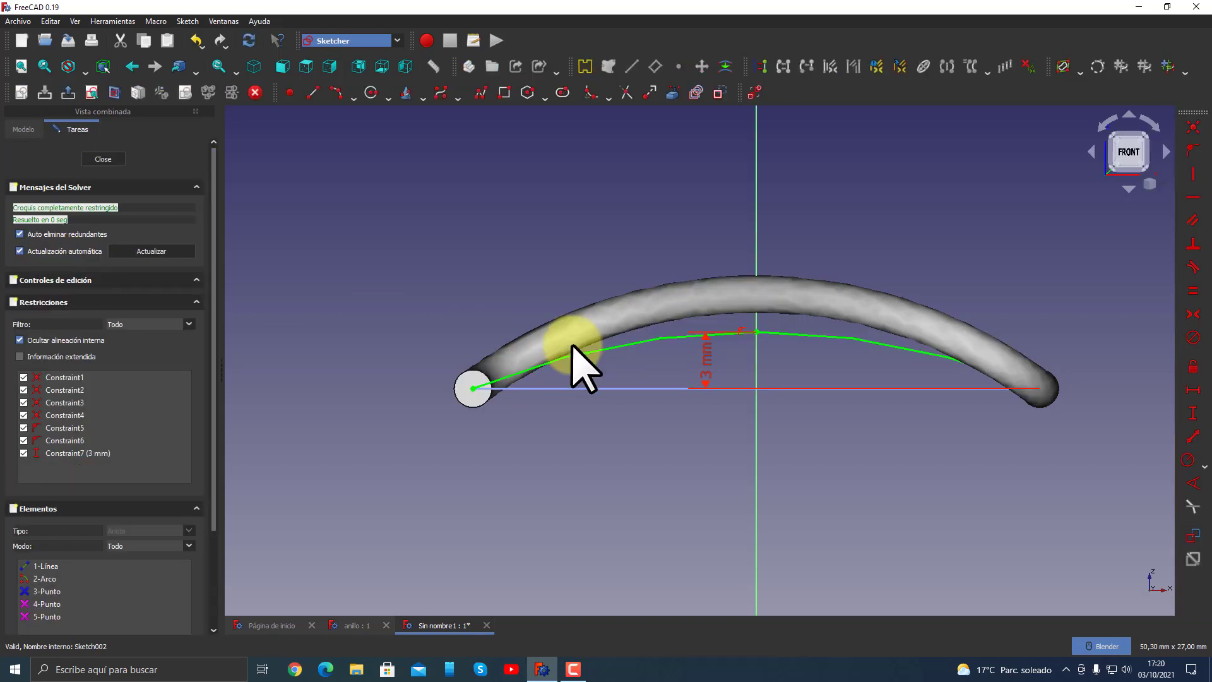
double_click(708, 365)
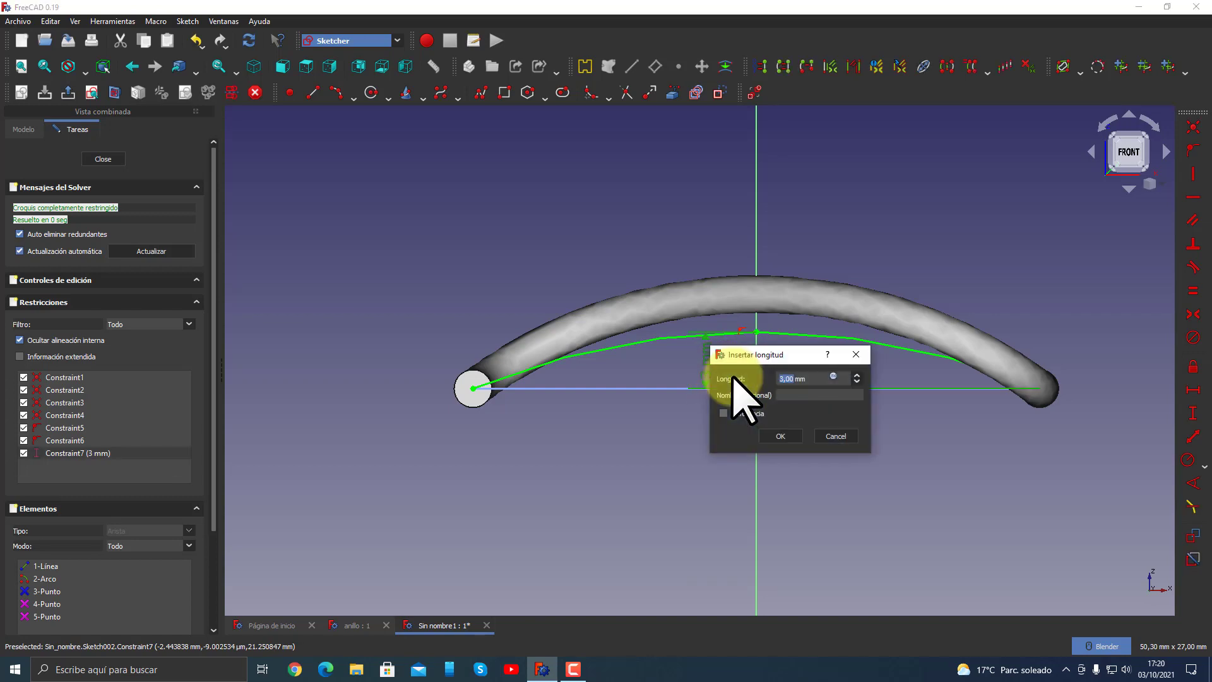
text(4)
key(Return)
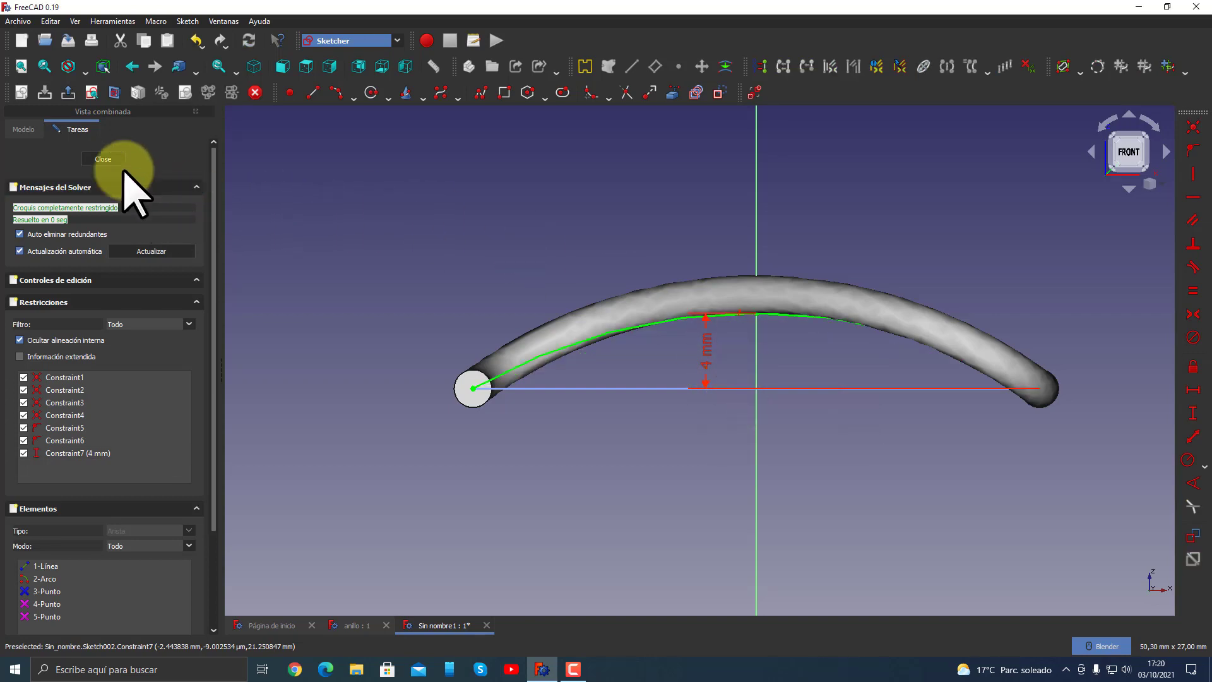
click(103, 159)
mouse_move(698, 372)
middle_down()
mouse_move(811, 313)
mouse_move(893, 406)
mouse_move(806, 324)
mouse_move(698, 378)
mouse_move(779, 343)
mouse_move(887, 445)
mouse_move(660, 482)
mouse_move(581, 425)
mouse_move(811, 390)
mouse_move(808, 373)
mouse_move(631, 433)
middle_up()
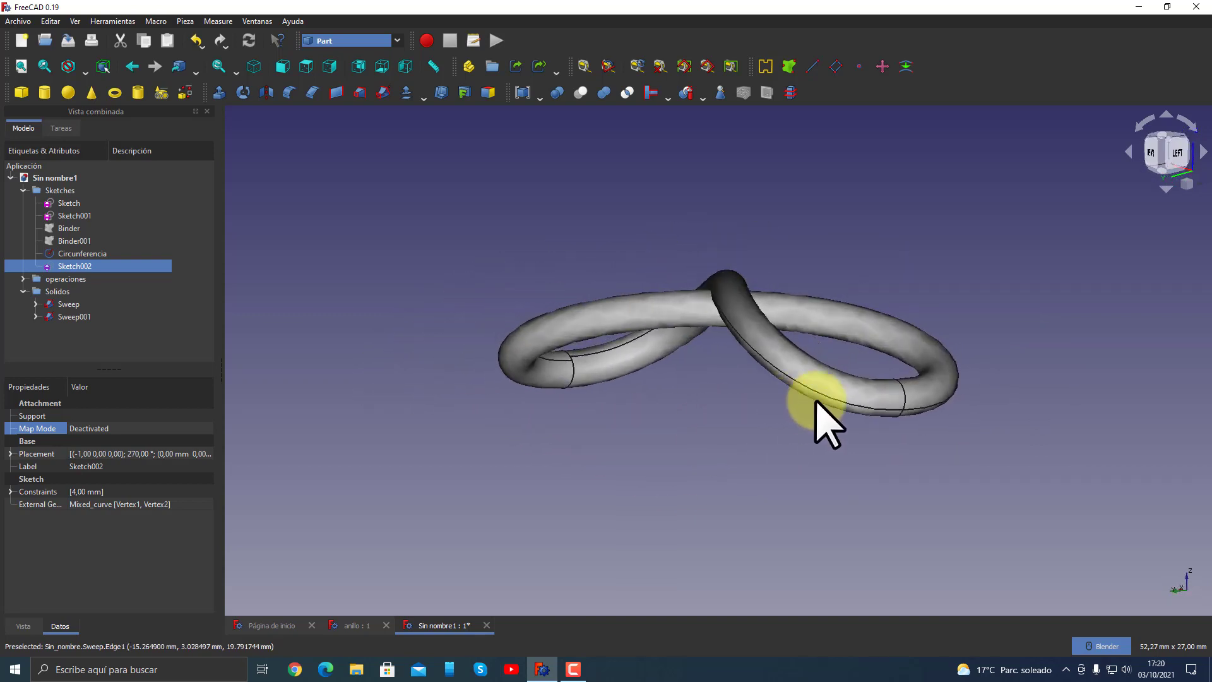
mouse_move(816, 411)
middle_down()
mouse_move(611, 433)
mouse_move(615, 453)
mouse_move(706, 457)
mouse_move(680, 465)
mouse_move(720, 479)
middle_up()
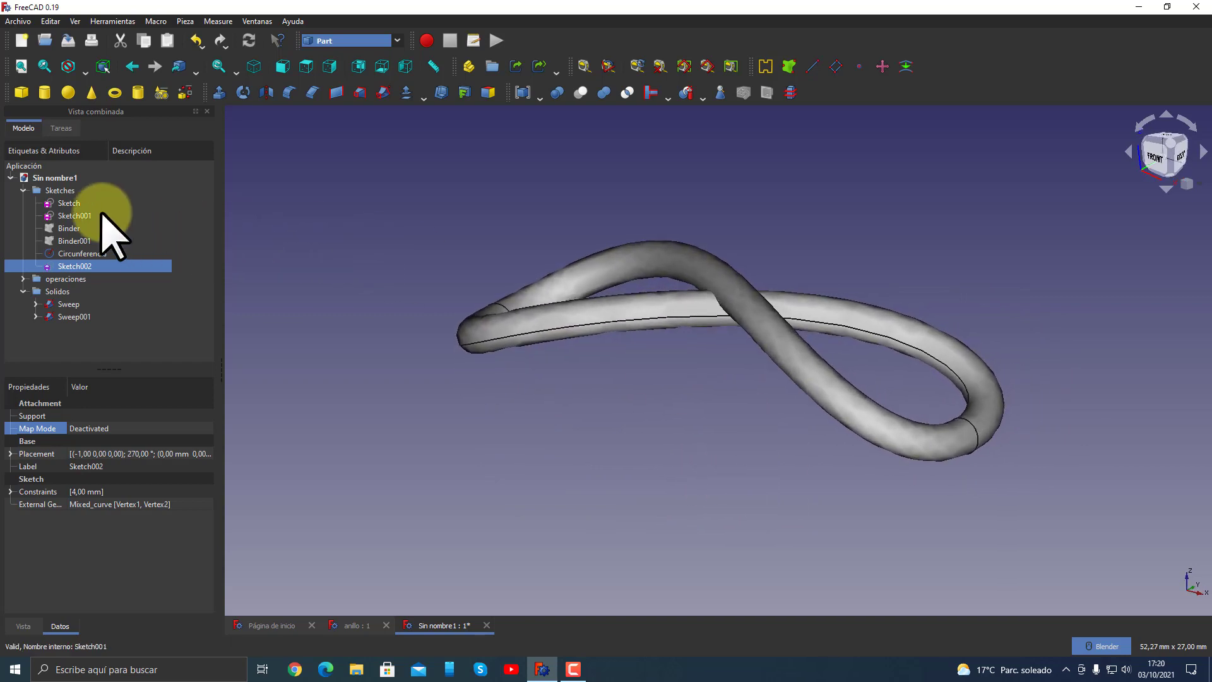
- Collapse the Sketches and Solidos groups in the model tree and clear the selection
click(24, 191)
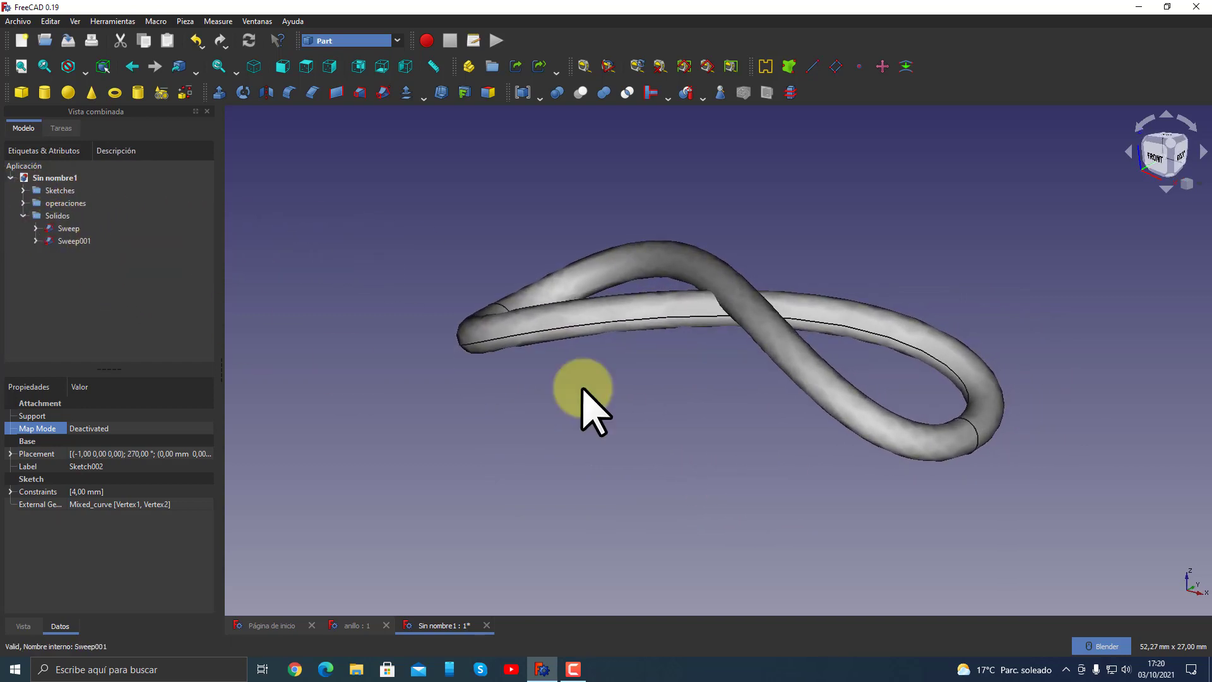
mouse_move(724, 499)
middle_down()
mouse_move(746, 529)
mouse_move(827, 540)
middle_up()
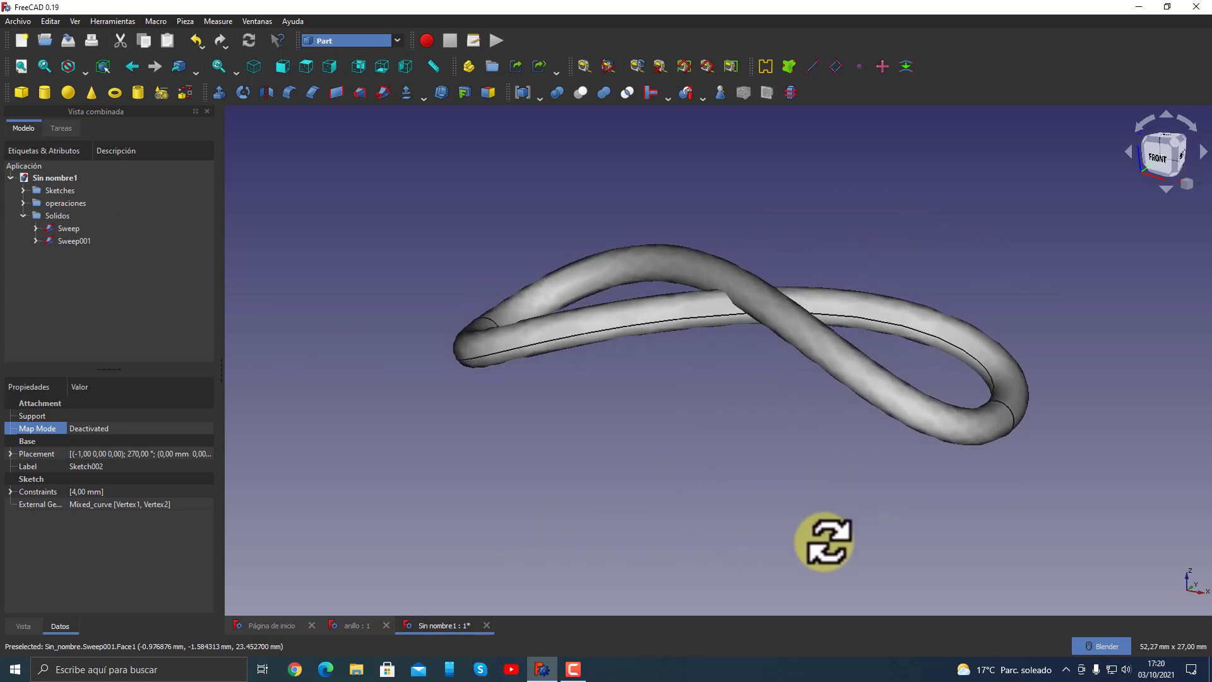
click(24, 216)
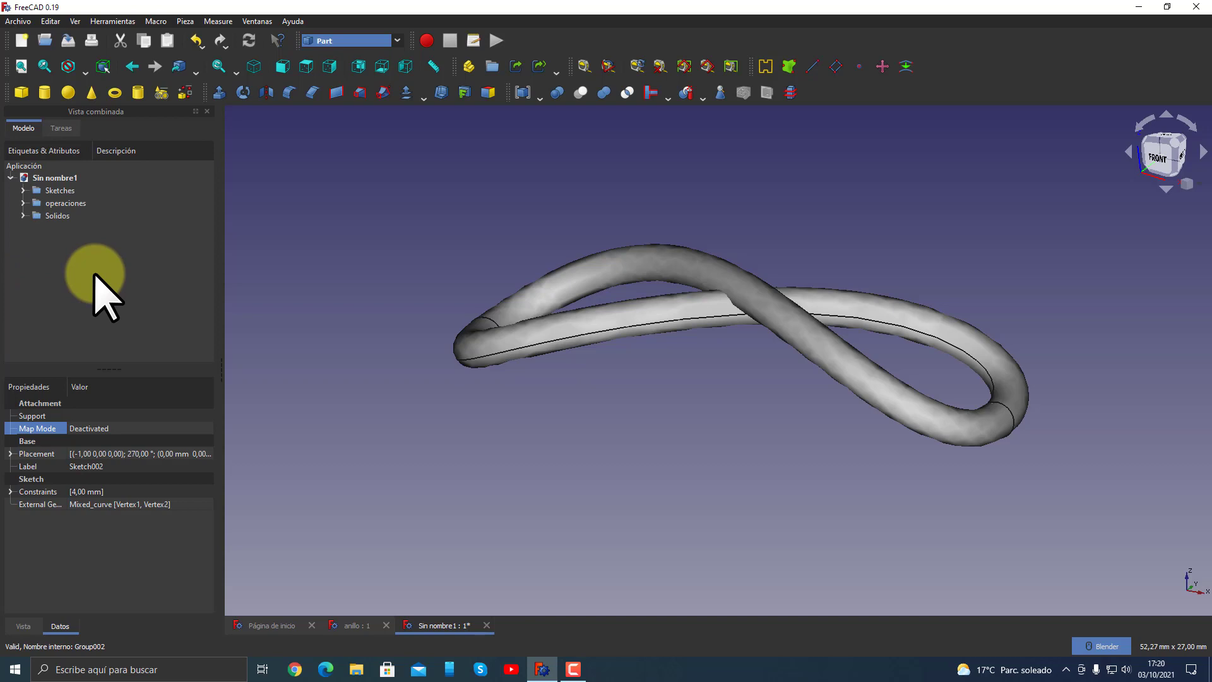
click(94, 275)
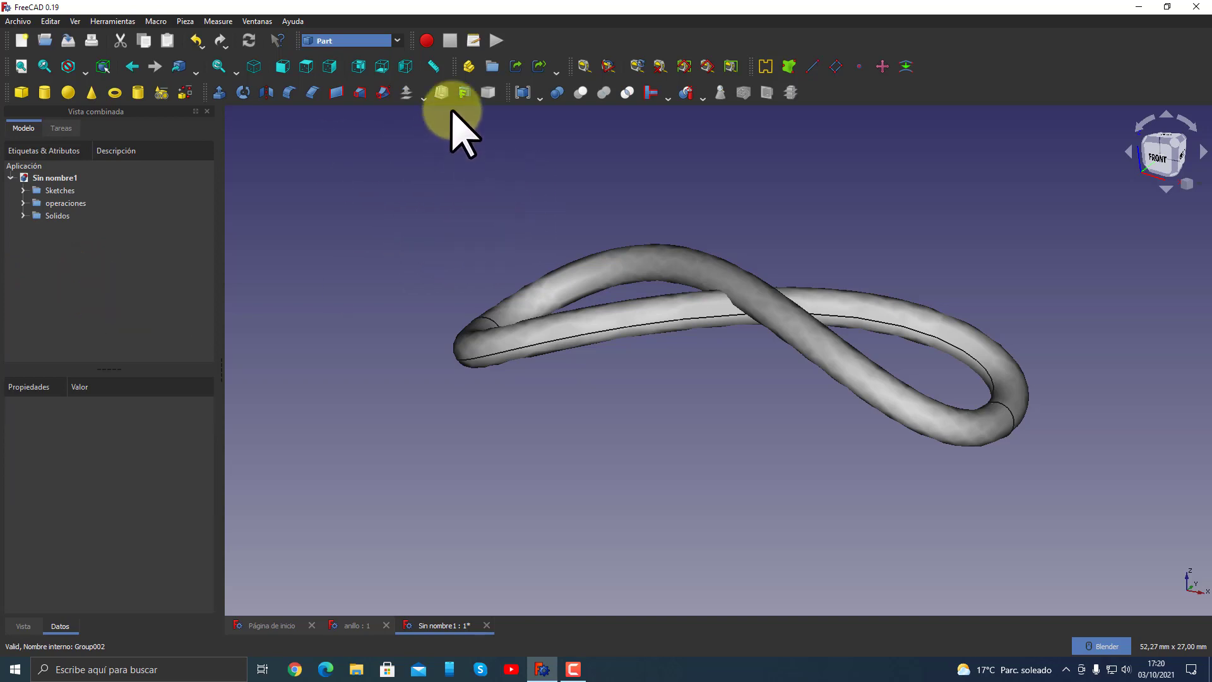
click(362, 40)
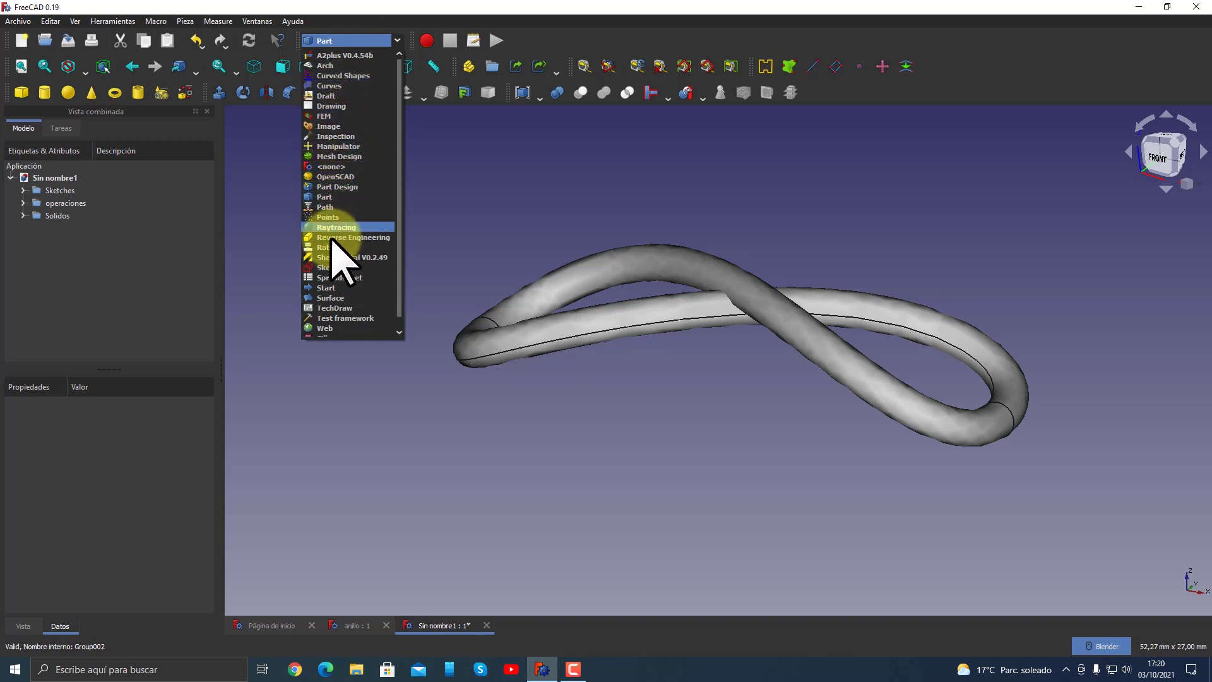
- Start Sketch003 on the XZ plane, hide both sweeps, and link the curve's end as external geometry
click(329, 267)
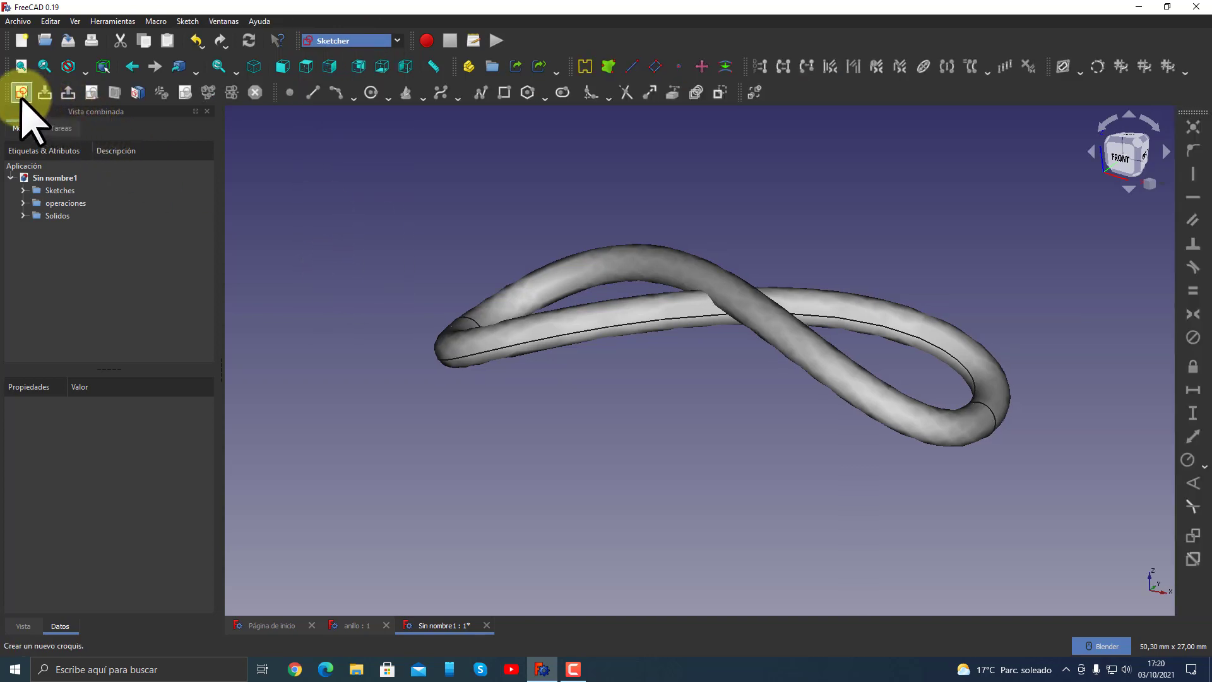
click(20, 92)
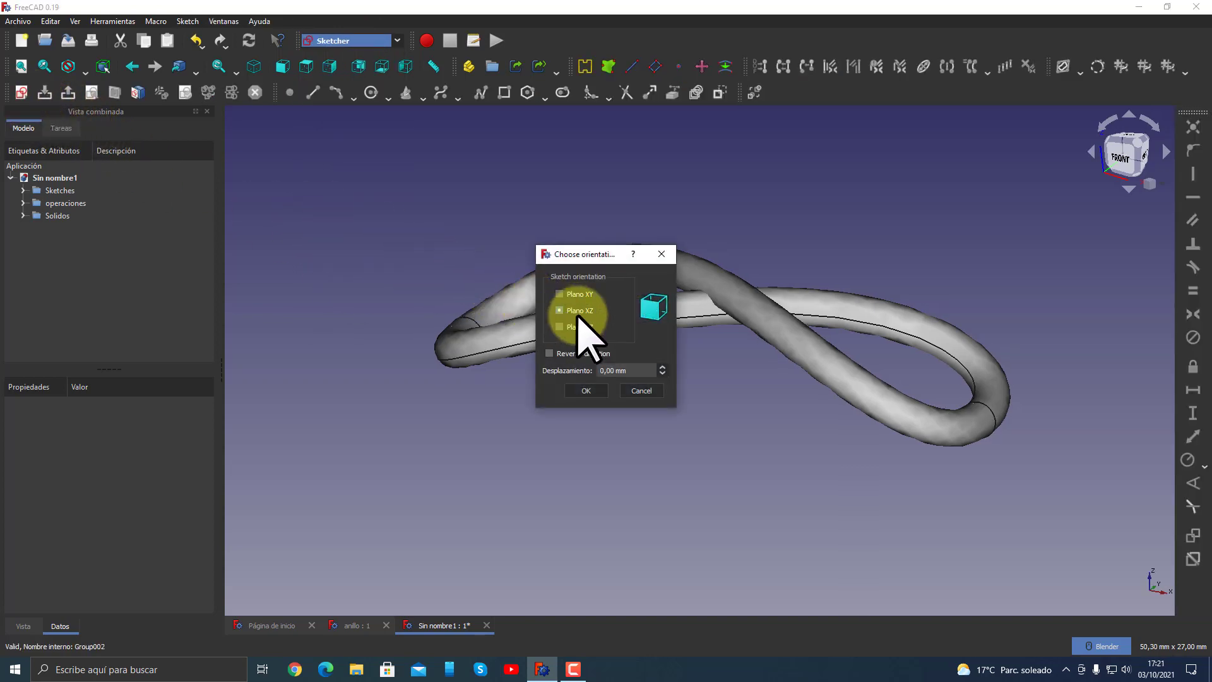
click(586, 390)
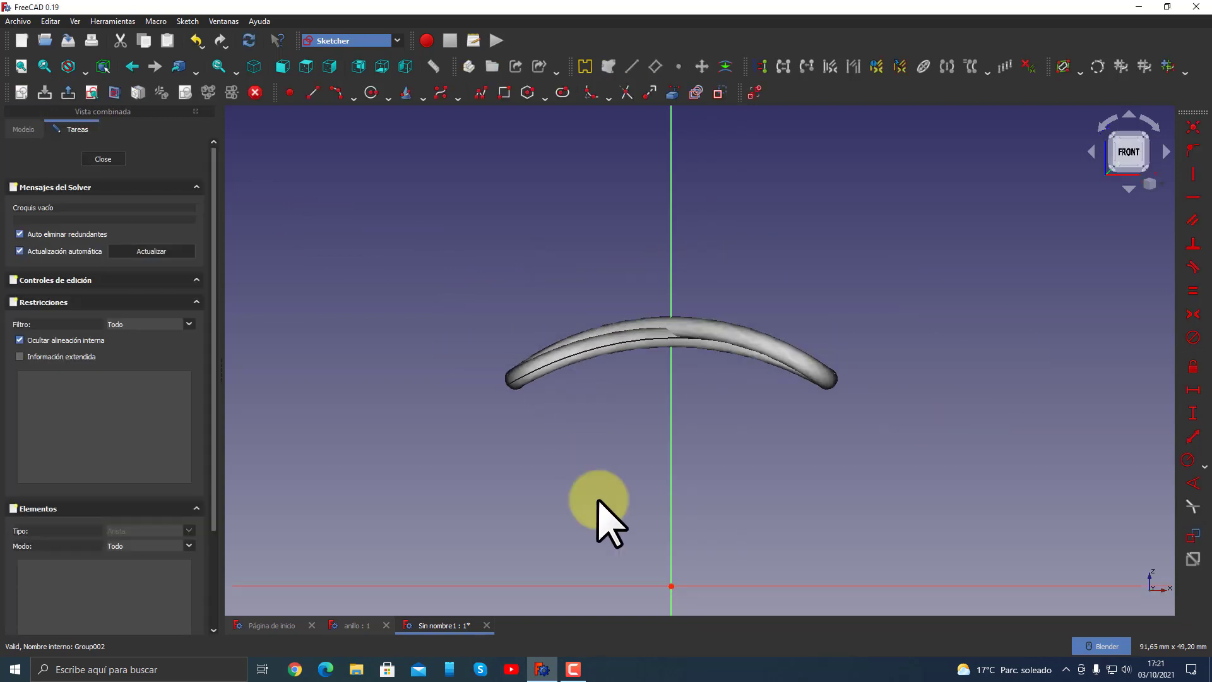
click(25, 130)
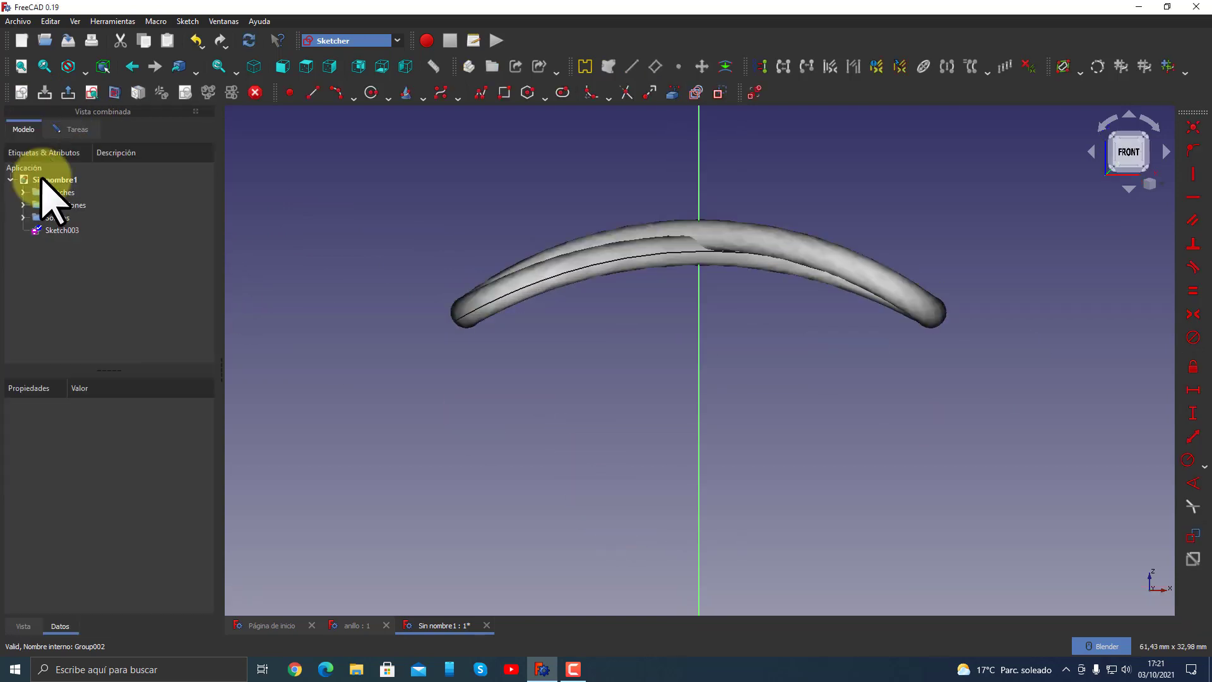
click(54, 230)
key(space)
key(space)
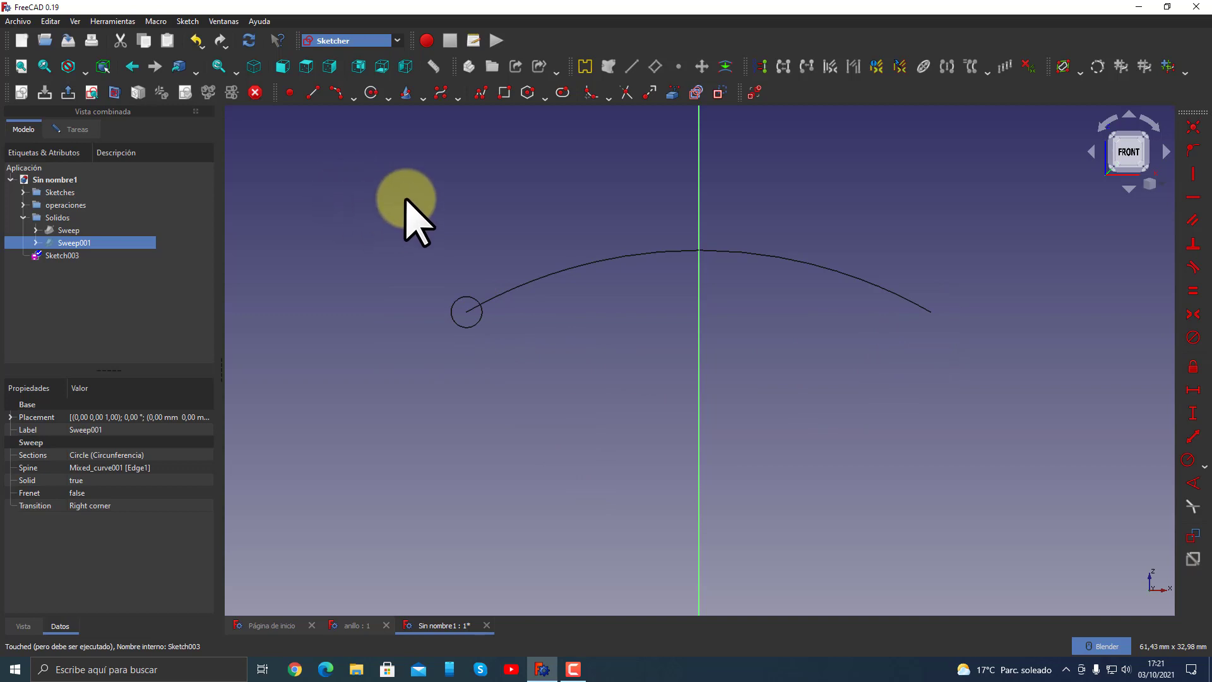
click(673, 92)
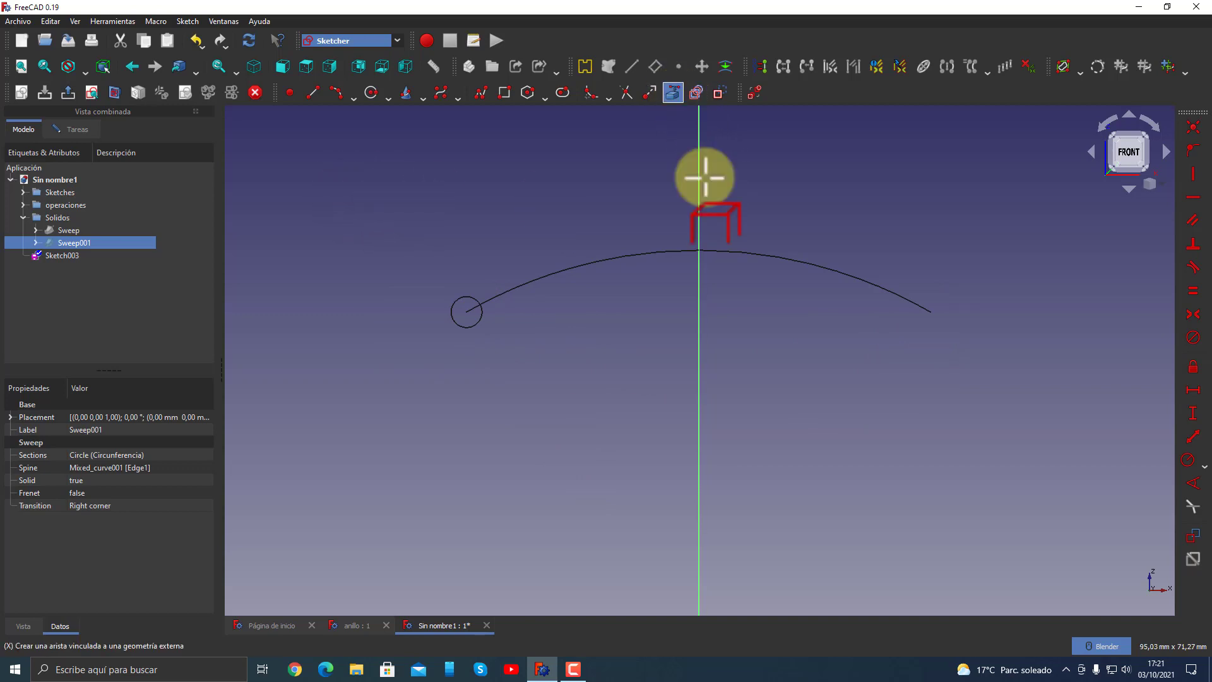
click(467, 312)
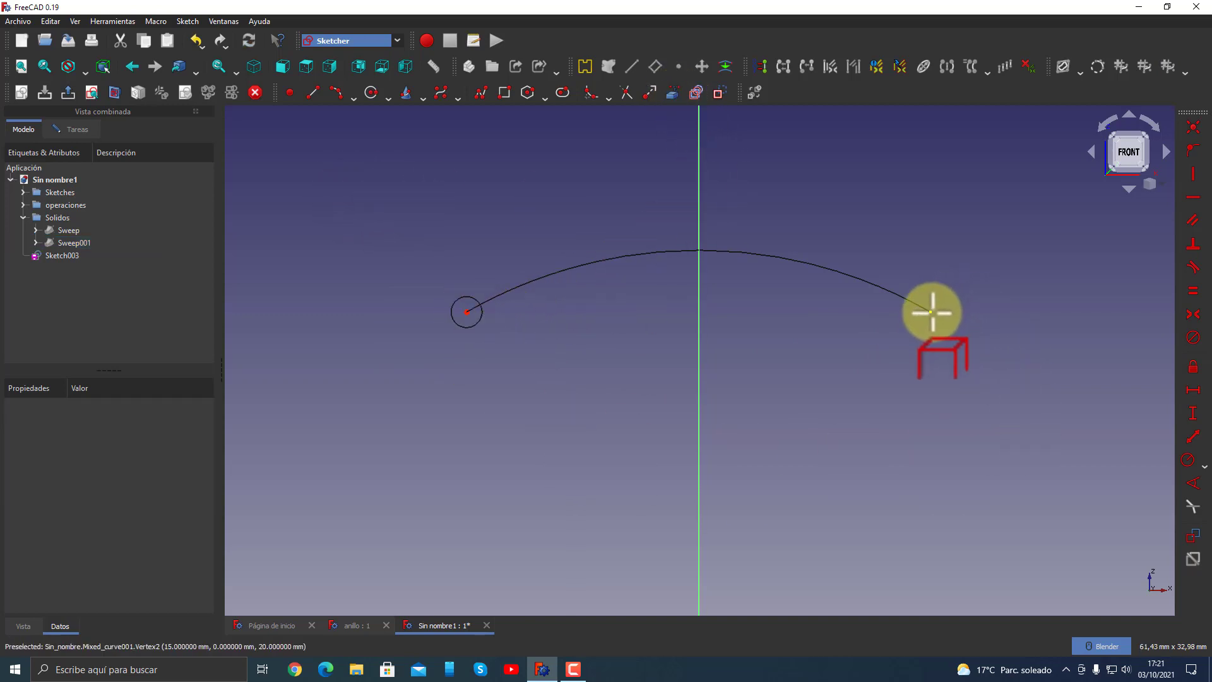
scroll(928, 392, down, 2)
scroll(757, 297, down, 2)
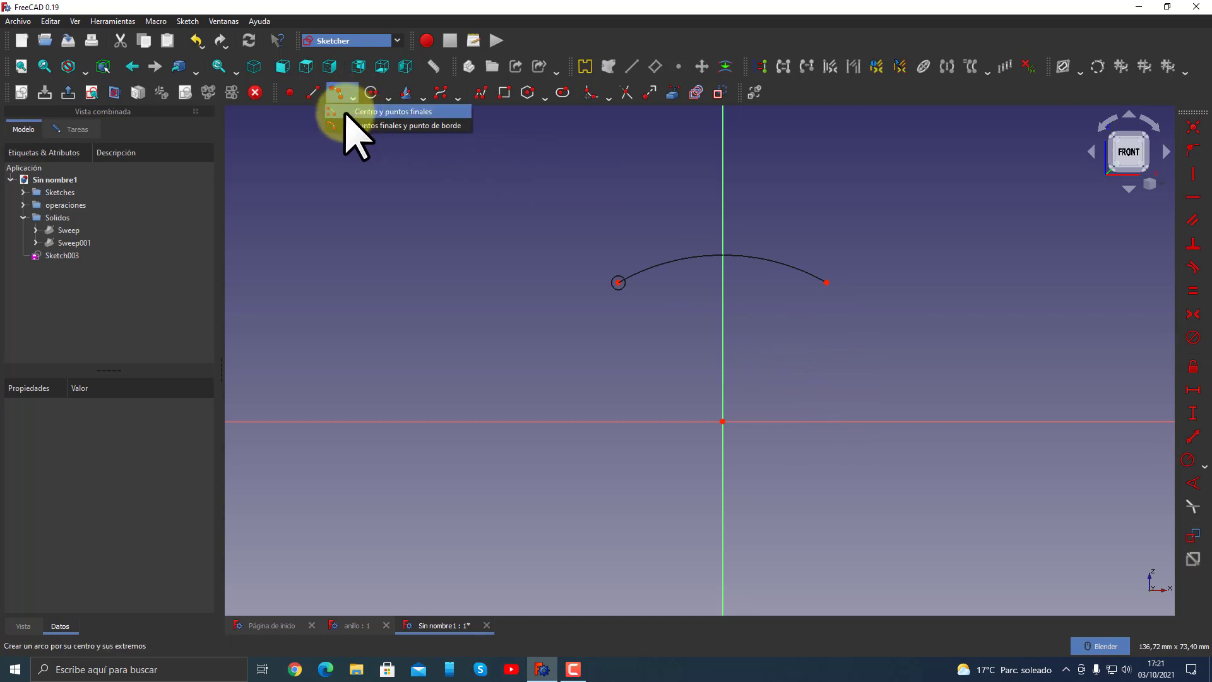
- Draw a three-point arc through the curve's endpoints with its centre on the origin
click(386, 126)
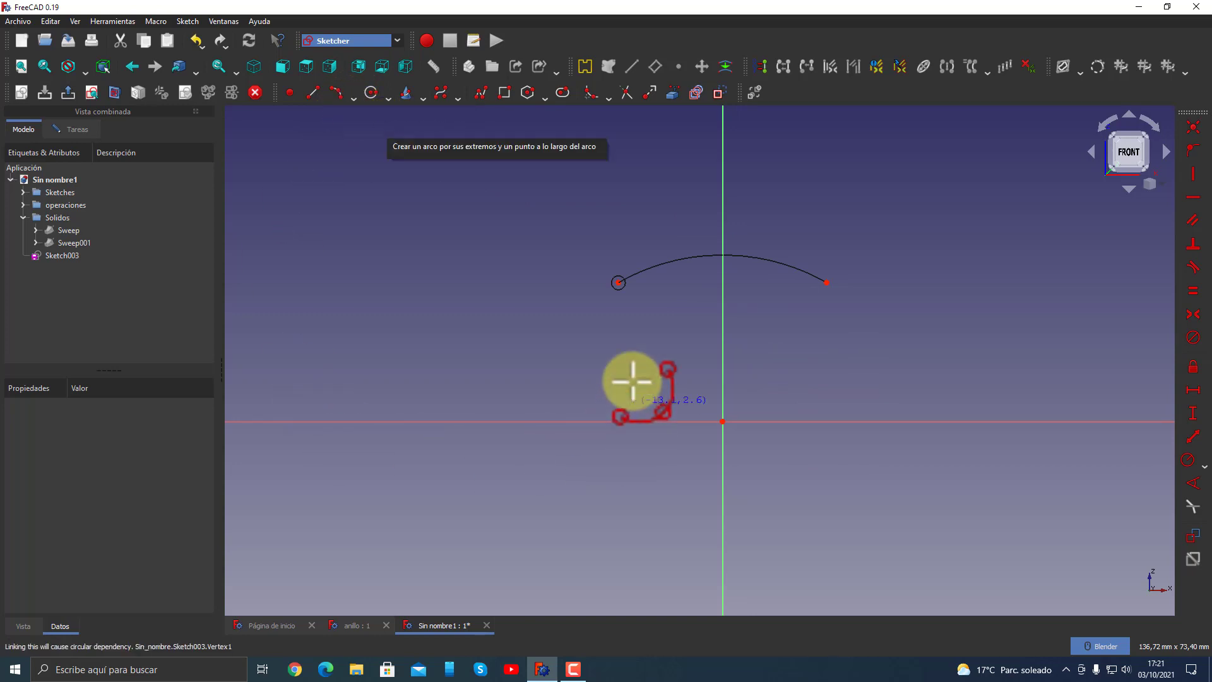
click(618, 282)
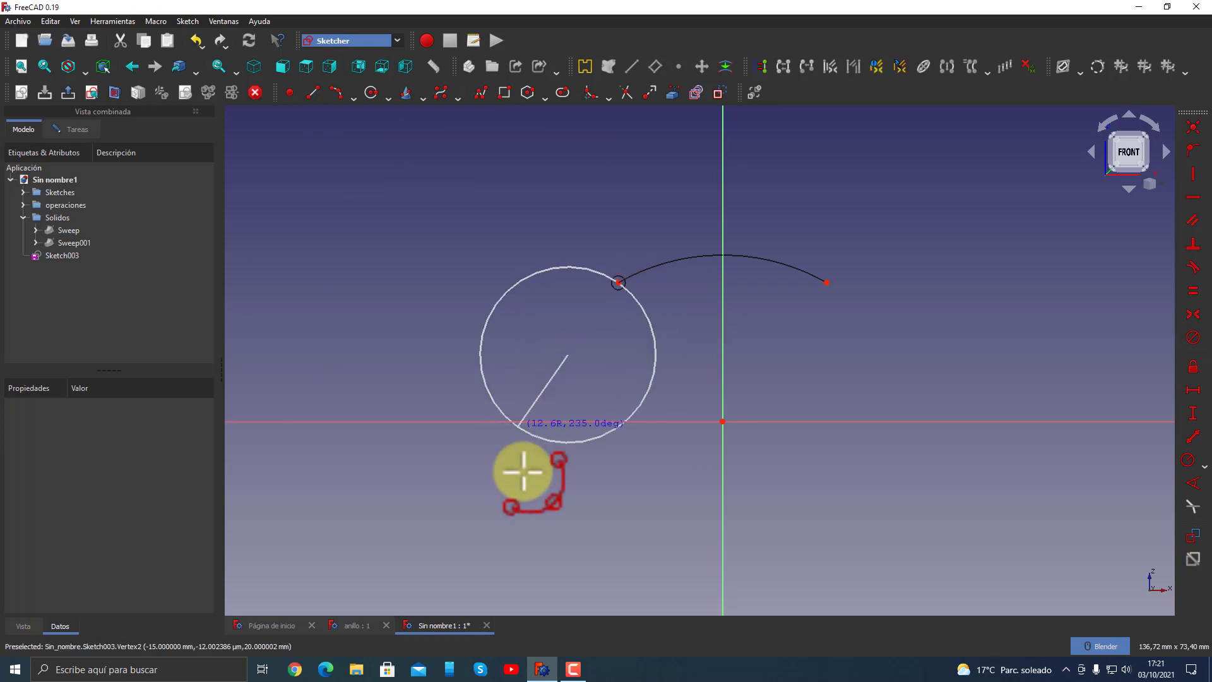
click(827, 282)
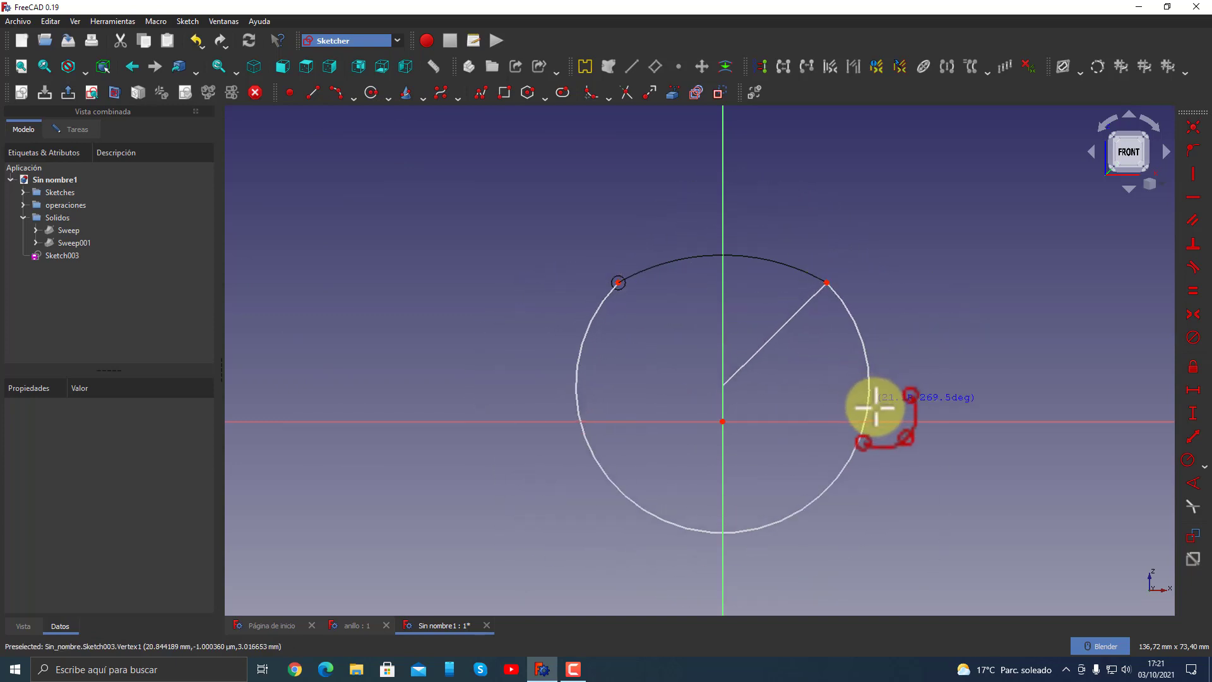
click(877, 409)
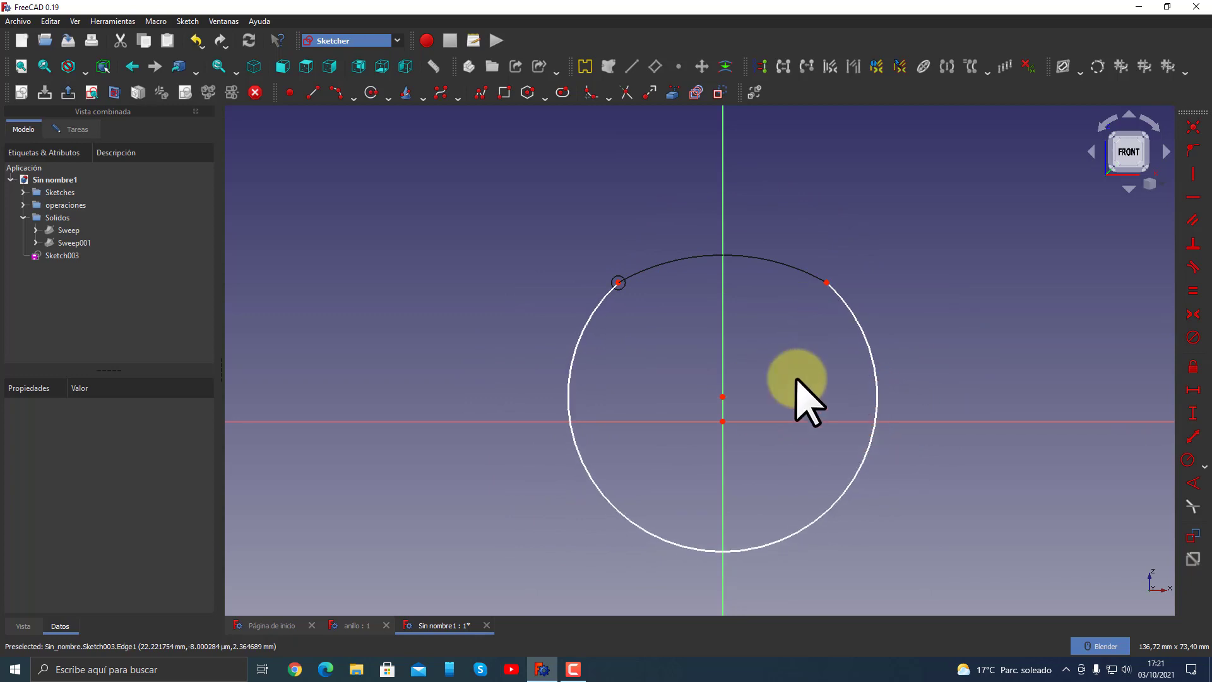
click(723, 398)
click(723, 422)
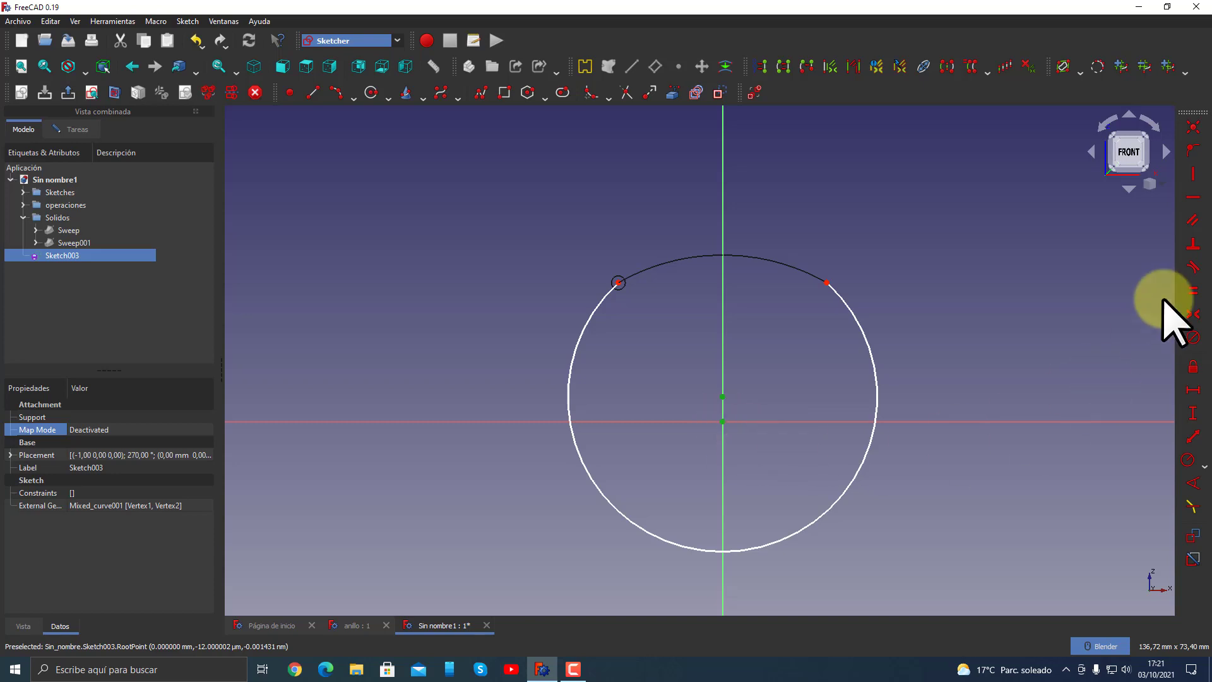
click(1194, 128)
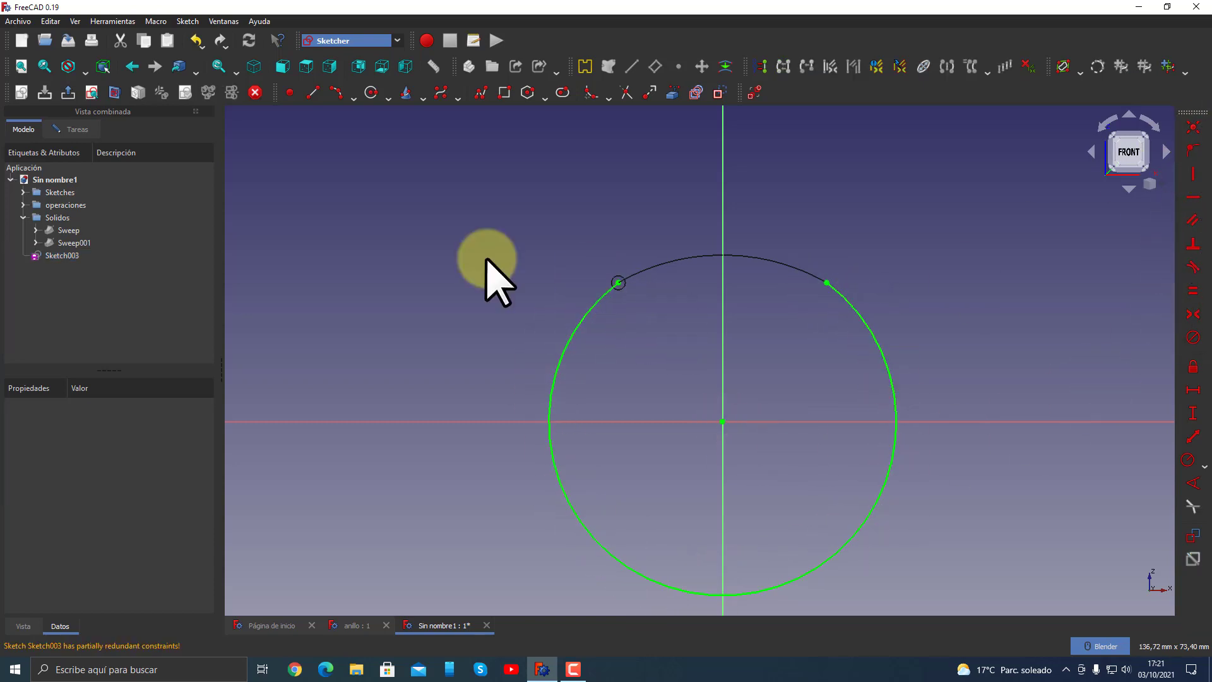
- Close the sketch and file Sketch003 into a tree folder
click(66, 96)
mouse_move(644, 292)
middle_down()
mouse_move(634, 319)
mouse_move(701, 325)
mouse_move(482, 311)
middle_up()
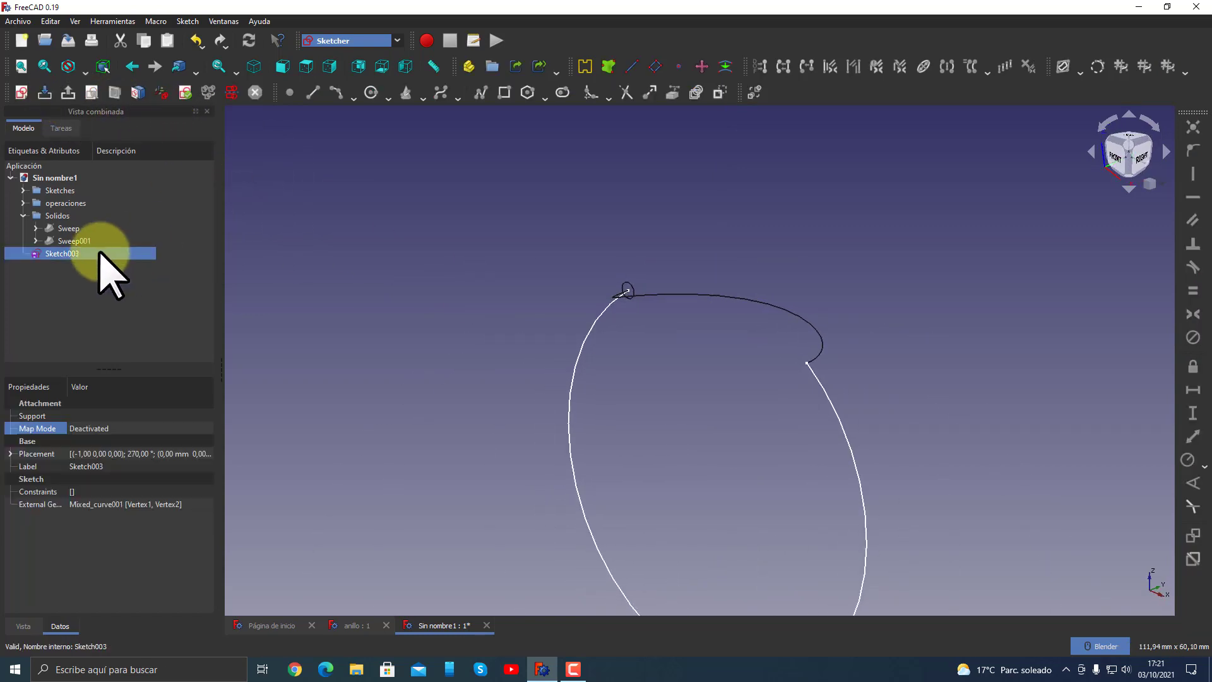
mouse_move(54, 252)
mouse_down()
mouse_move(74, 233)
mouse_move(58, 193)
mouse_move(30, 216)
mouse_up()
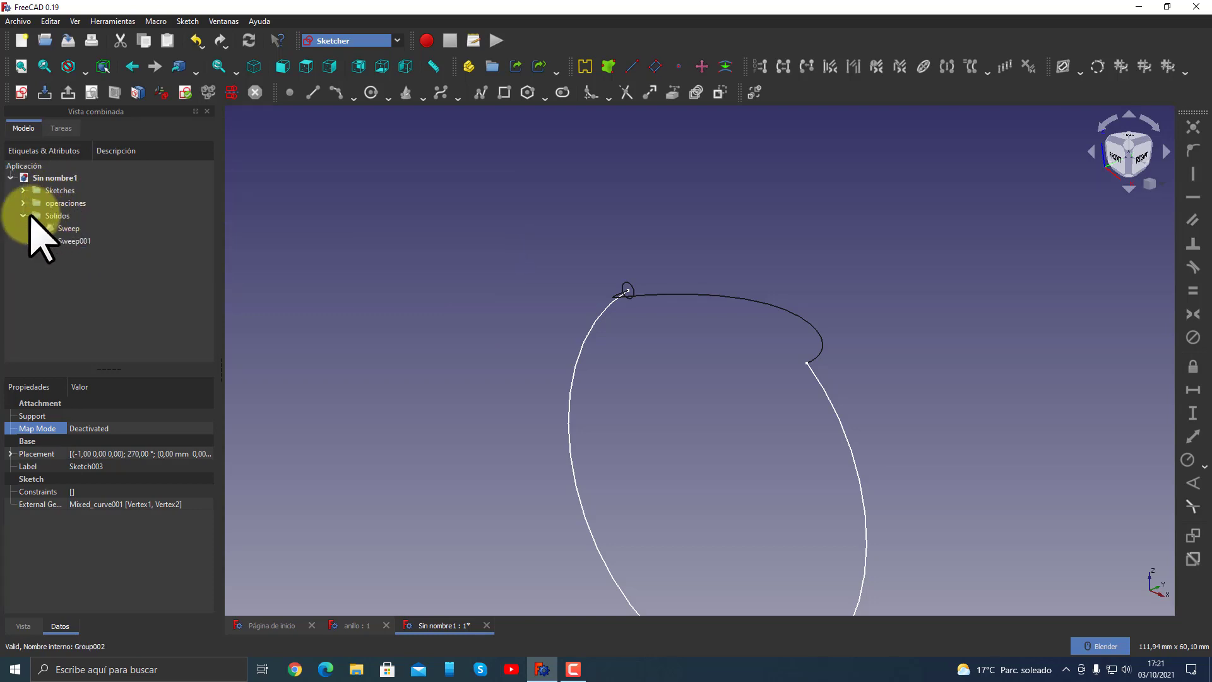
click(687, 296)
click(628, 291)
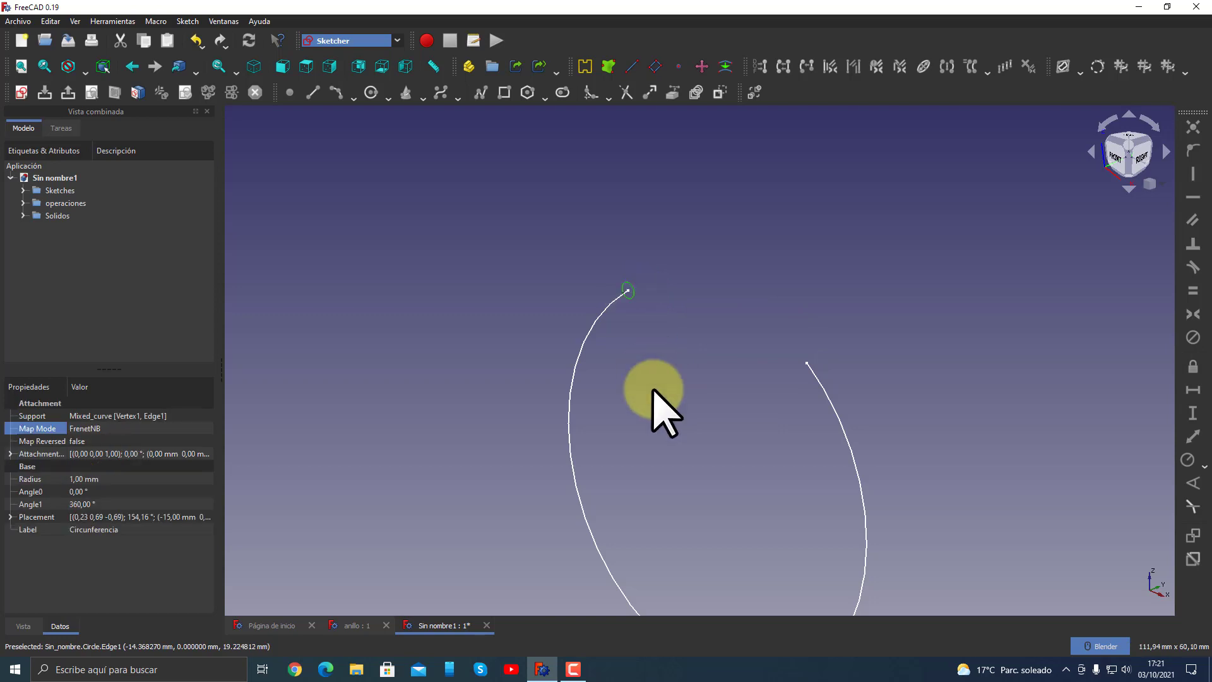
mouse_move(654, 391)
middle_down()
mouse_move(690, 365)
mouse_move(641, 387)
mouse_move(785, 365)
mouse_move(674, 363)
middle_up()
- Fit the view and create a new group named referencias
click(21, 67)
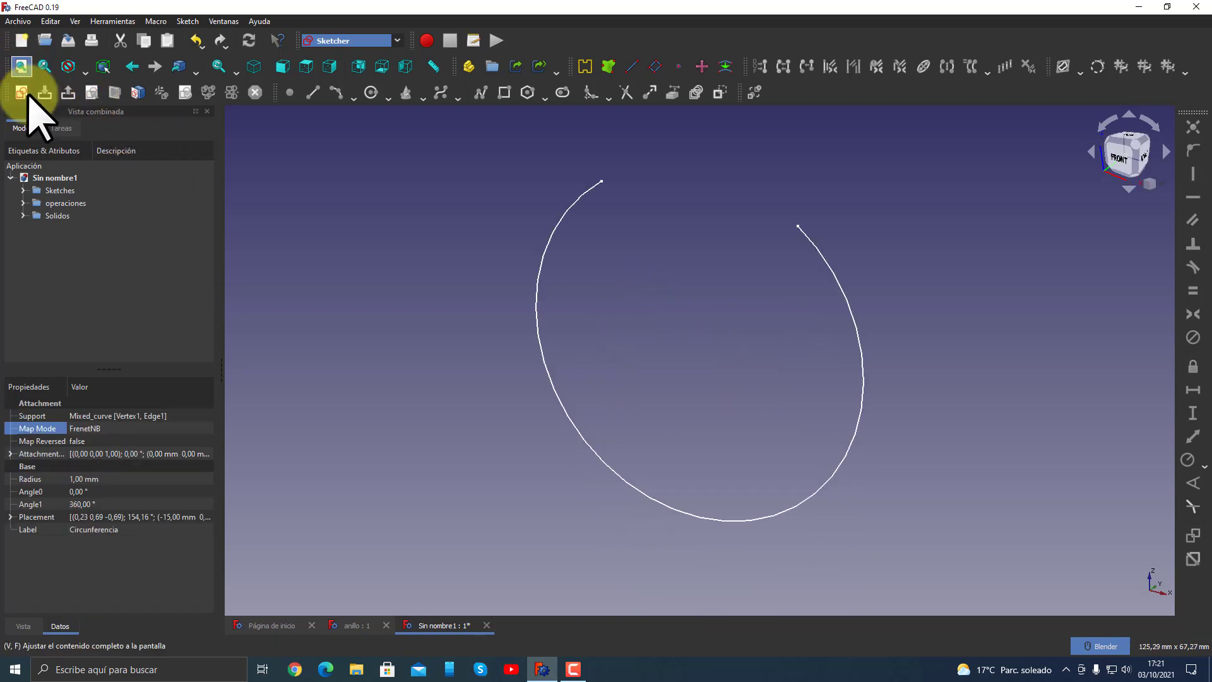
mouse_move(593, 341)
middle_down()
mouse_move(723, 344)
mouse_move(684, 335)
mouse_move(576, 365)
mouse_move(636, 360)
mouse_move(623, 373)
middle_up()
click(615, 310)
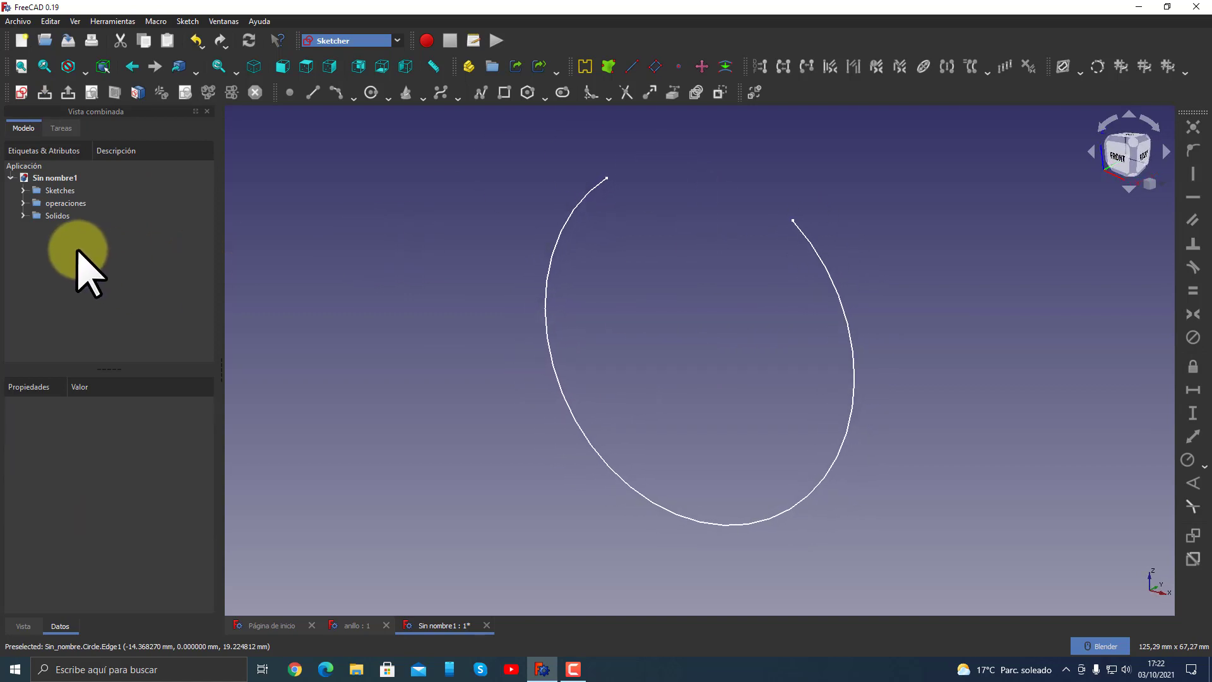
click(492, 66)
text(referencias)
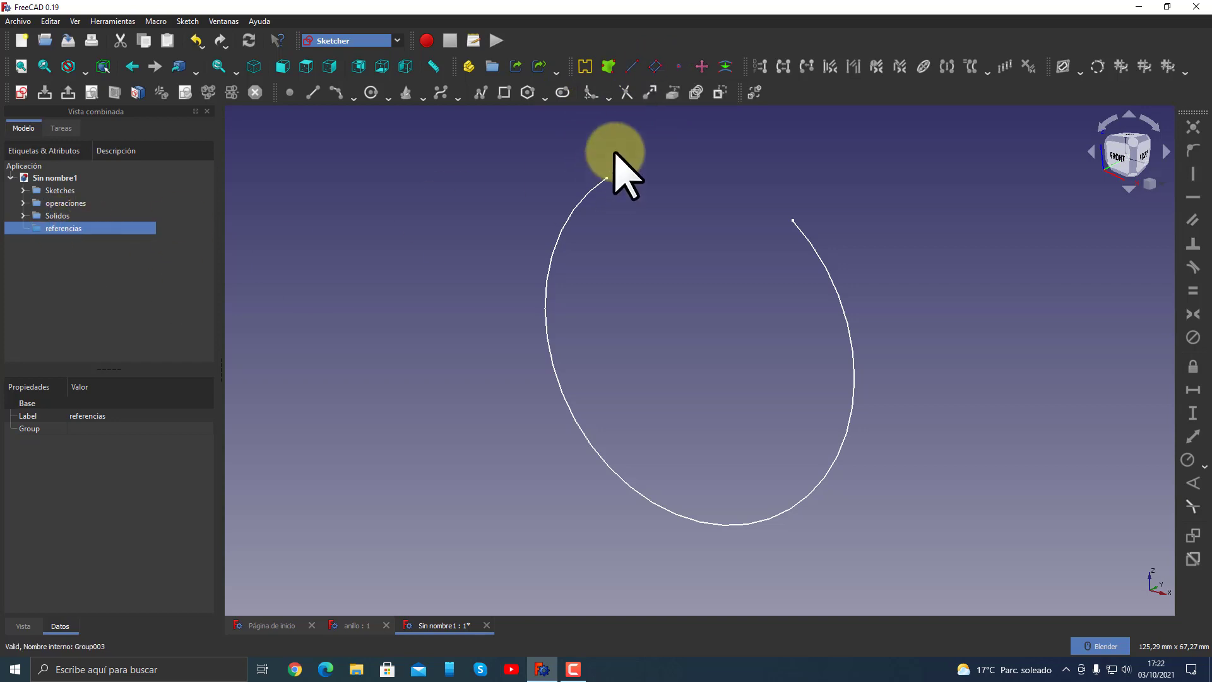
- Add a DatumPlane in referencias attached Normal to edge on Sketch003's Vertex1 and Edge1
click(657, 67)
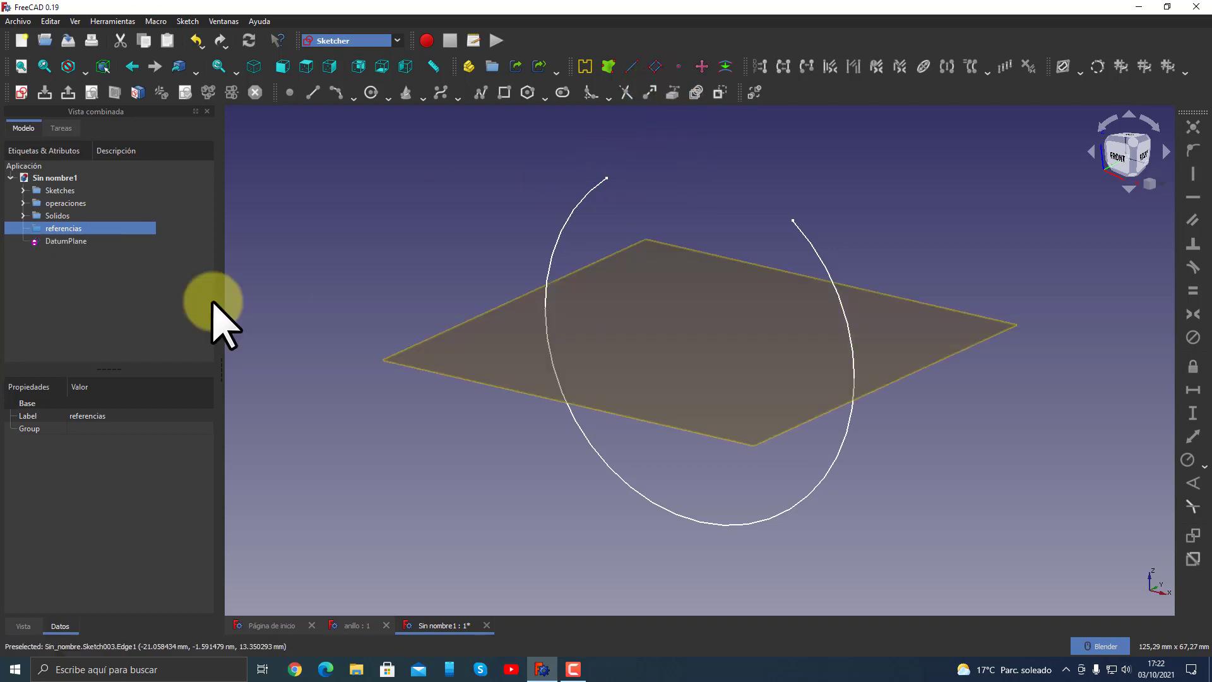
click(60, 240)
drag(67, 232, 63, 229)
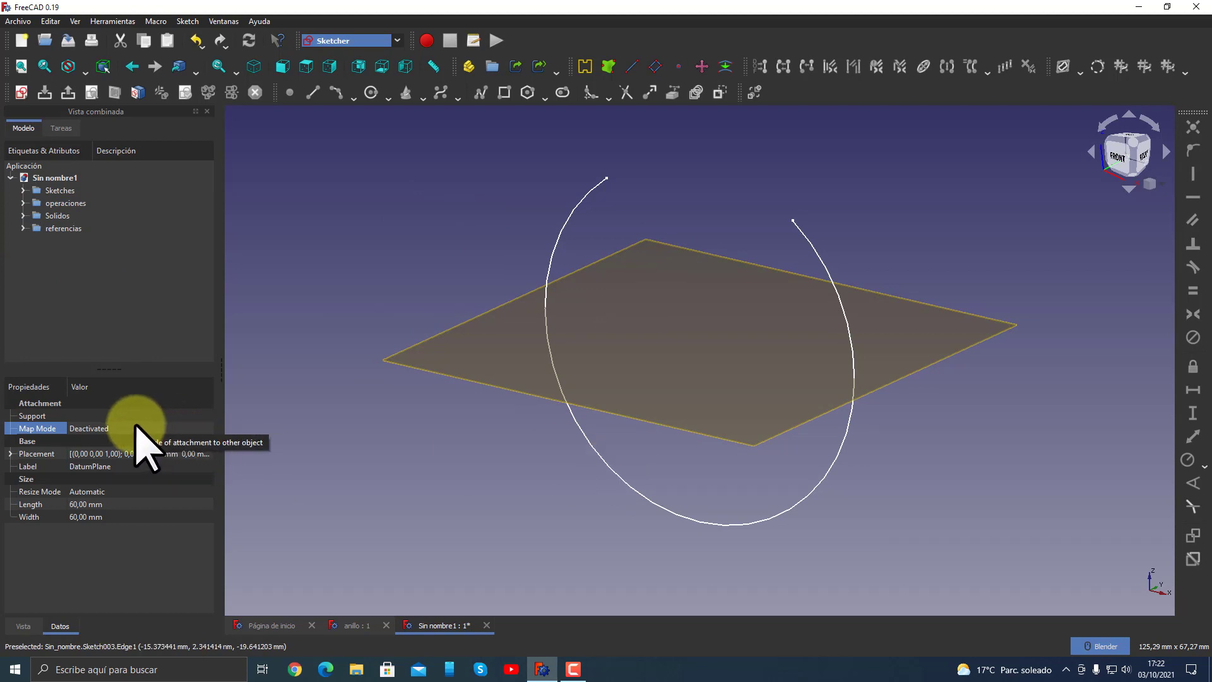
click(78, 429)
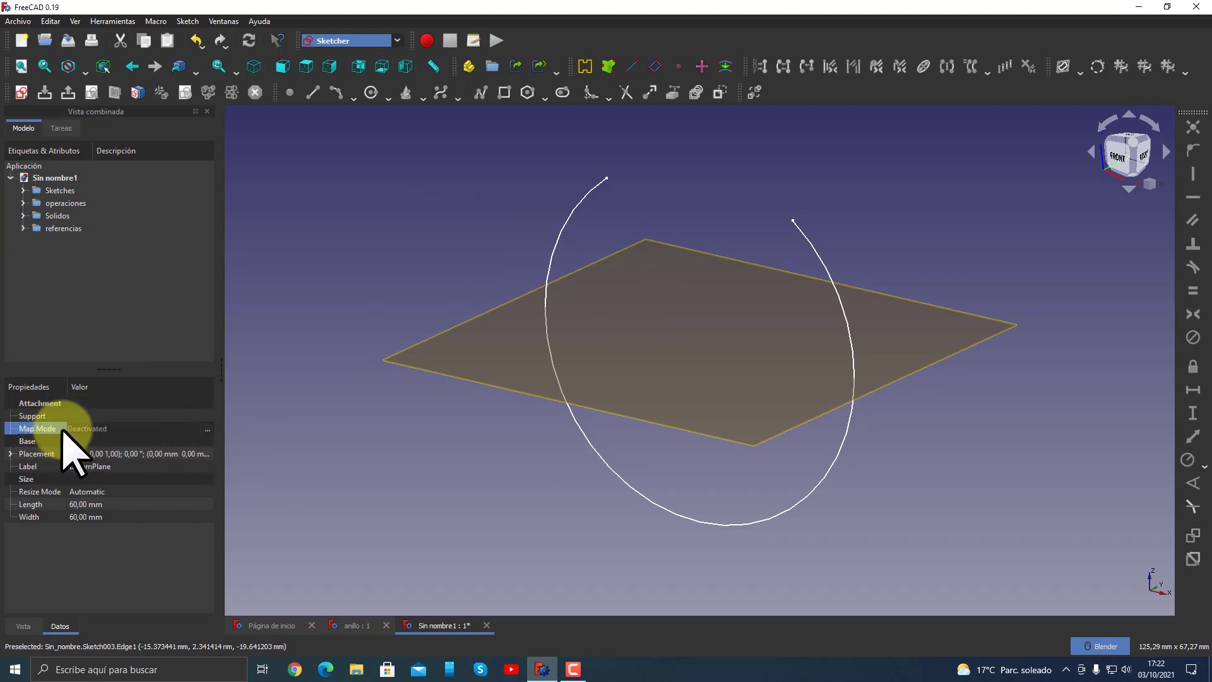
click(207, 428)
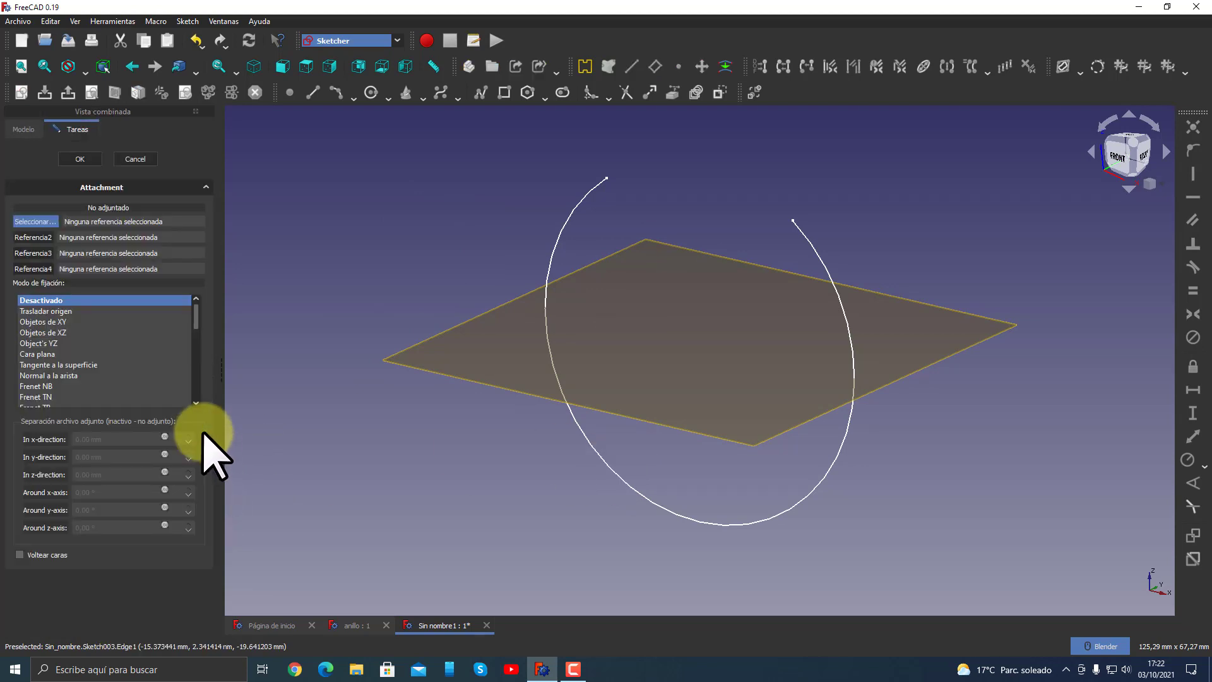
click(608, 179)
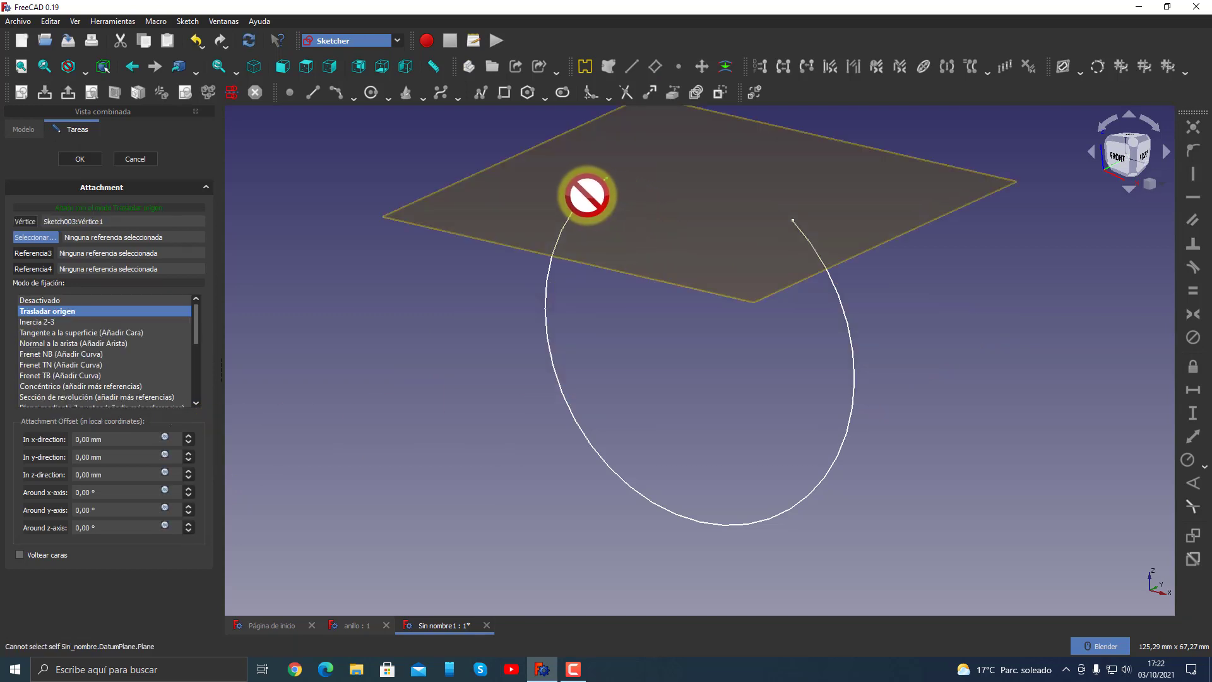
click(547, 274)
mouse_move(612, 292)
middle_down()
mouse_move(839, 227)
mouse_move(718, 265)
mouse_move(771, 271)
mouse_move(569, 316)
middle_up()
click(71, 314)
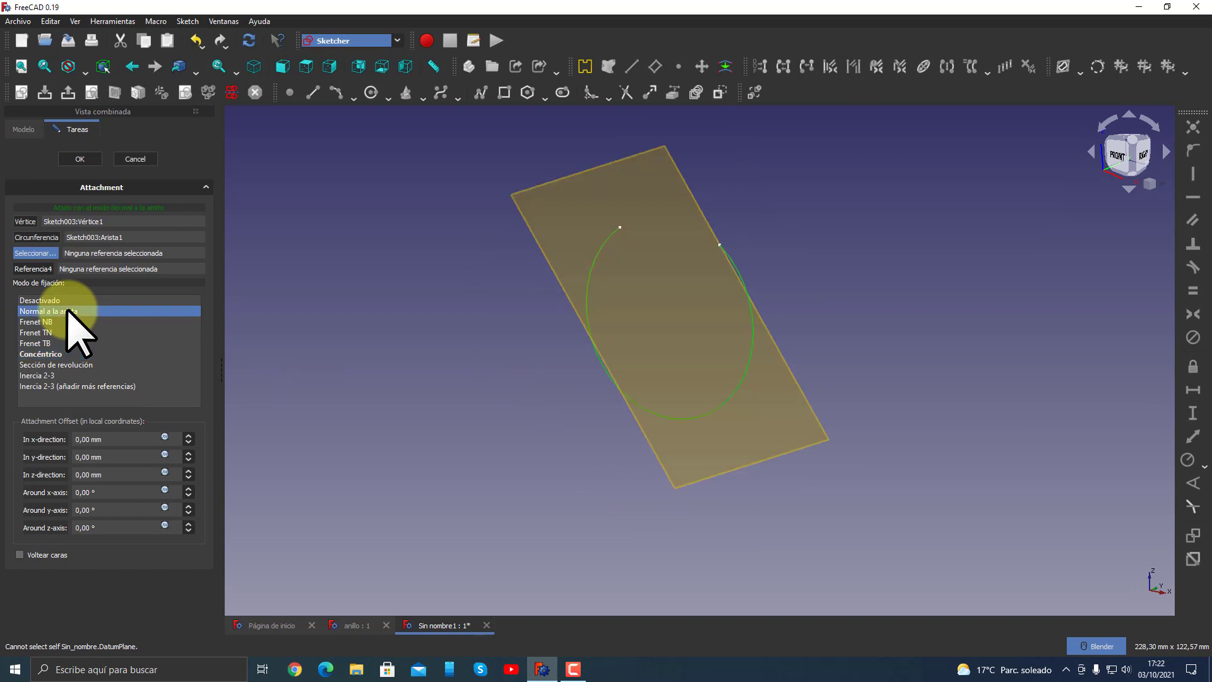
mouse_move(650, 333)
middle_down()
mouse_move(634, 281)
mouse_move(325, 338)
mouse_move(492, 332)
mouse_move(324, 343)
mouse_move(354, 328)
middle_up()
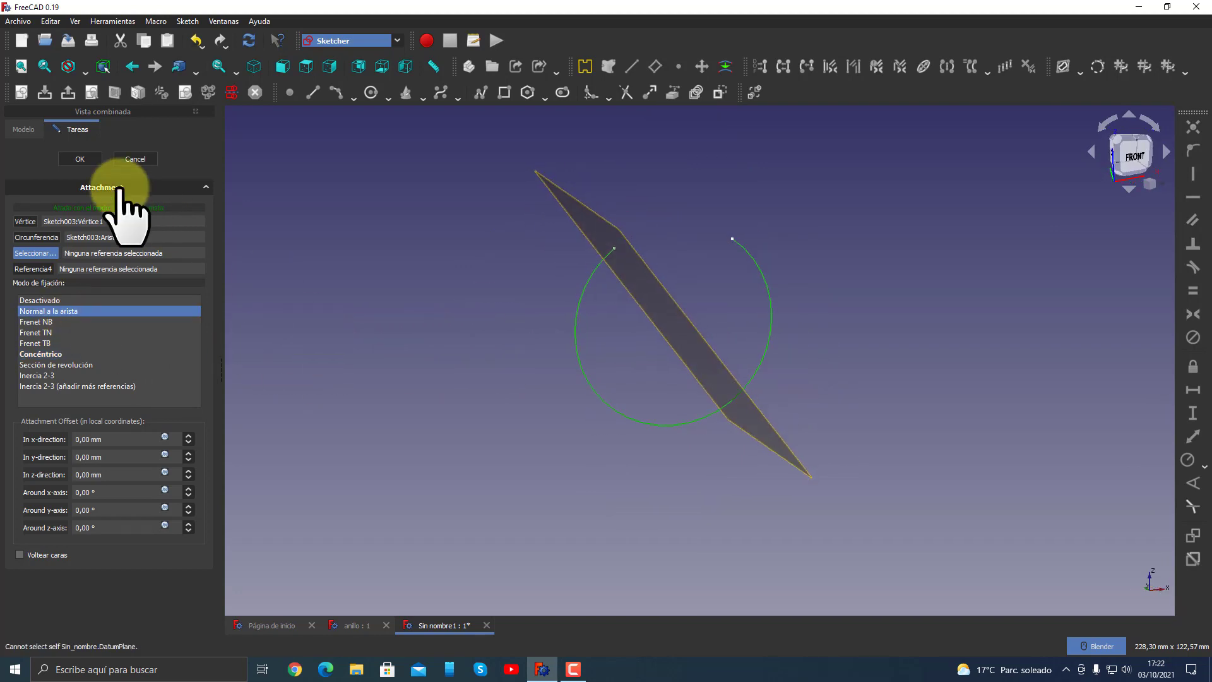
click(80, 159)
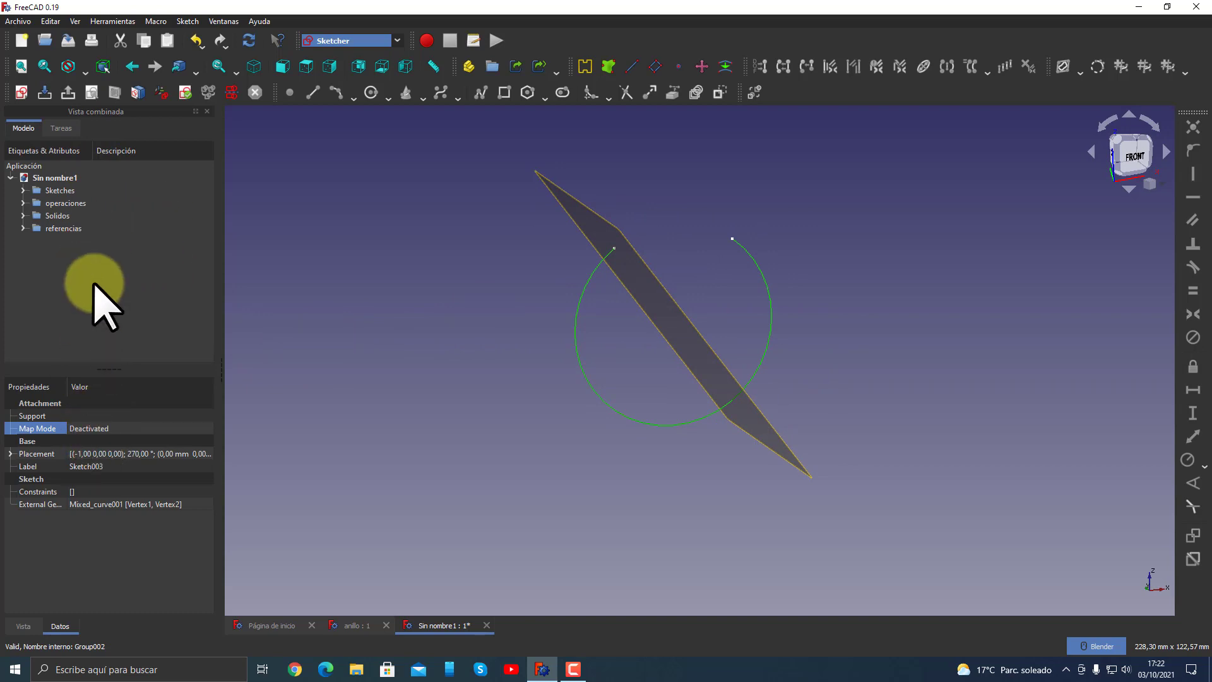
- Set the DatumPlane's Resize Mode to Manual at 20 × 20 mm and collapse referencias
click(79, 241)
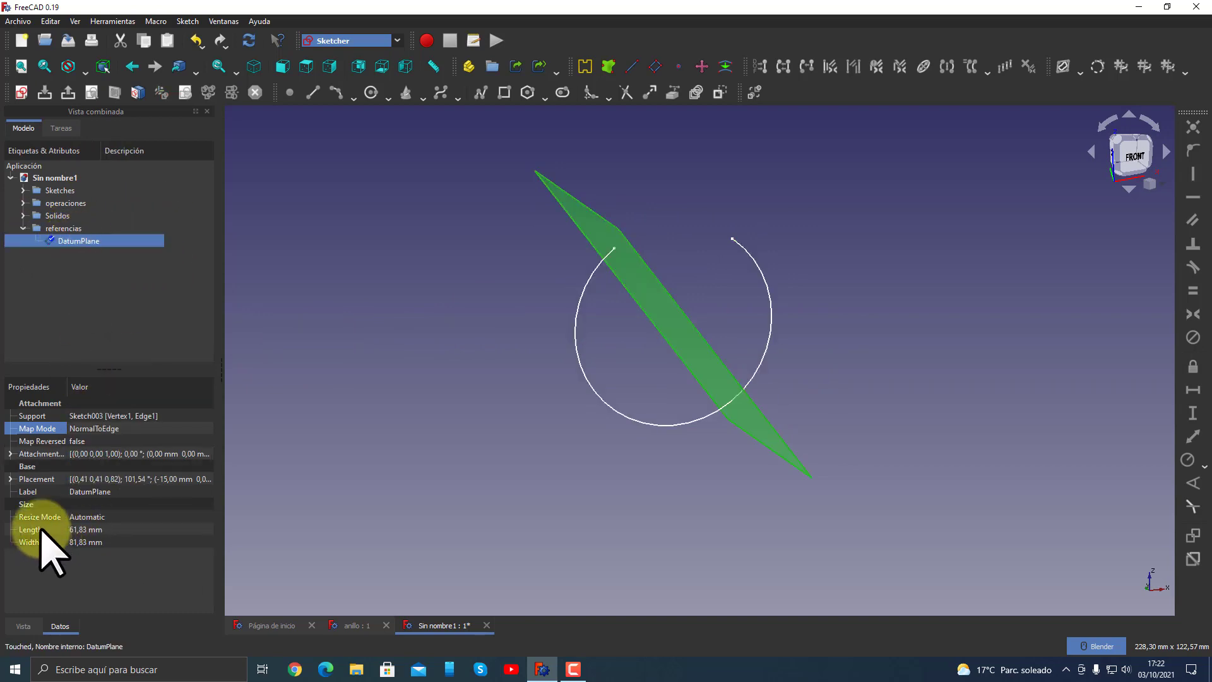
click(104, 517)
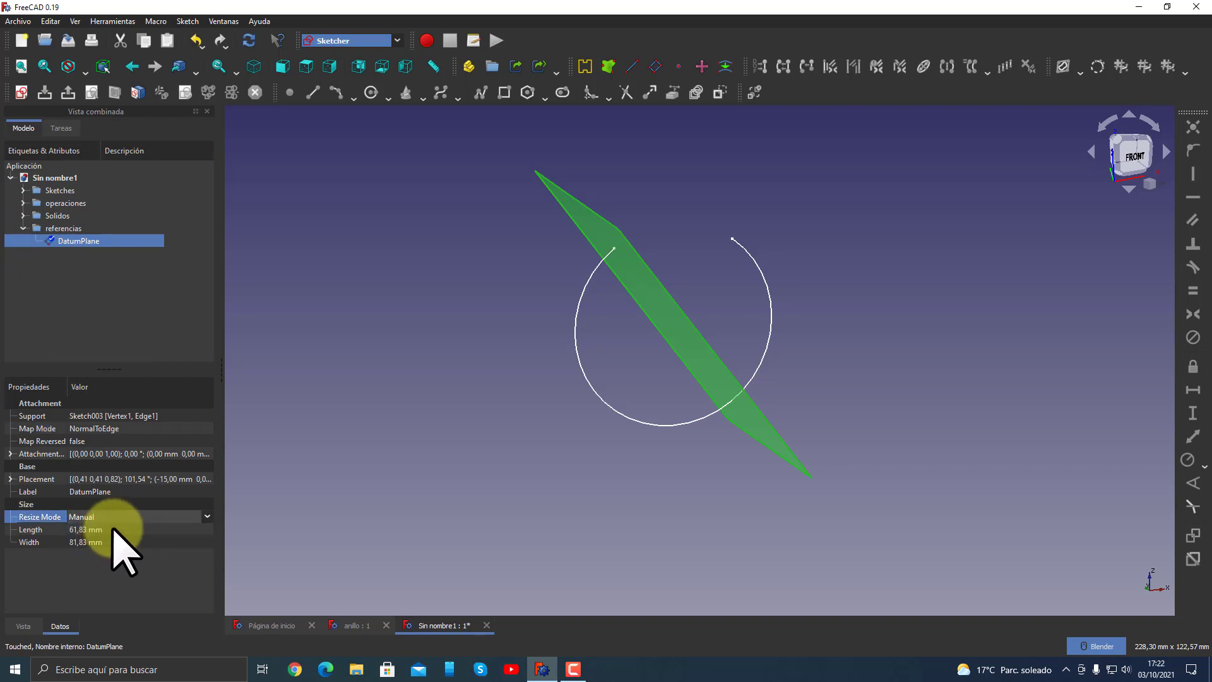
click(117, 530)
text(20)
key(Tab)
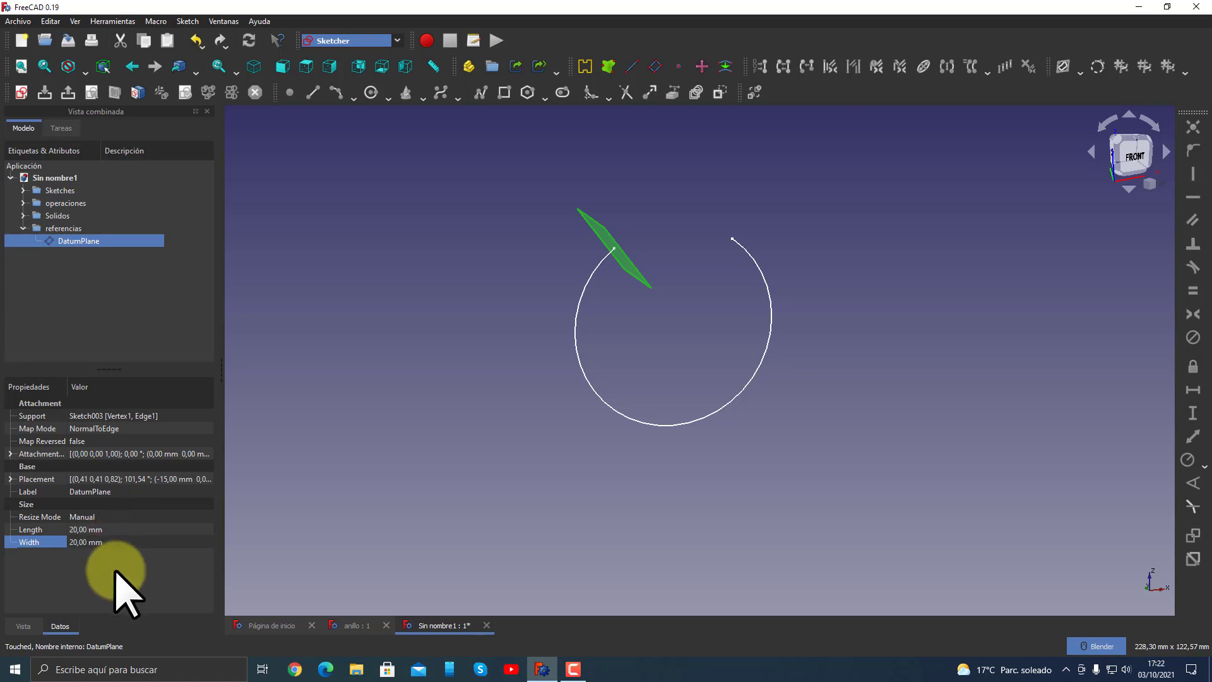
mouse_move(684, 325)
middle_down()
mouse_move(490, 325)
mouse_move(622, 230)
mouse_move(792, 184)
mouse_move(644, 189)
mouse_move(690, 303)
mouse_move(631, 283)
middle_up()
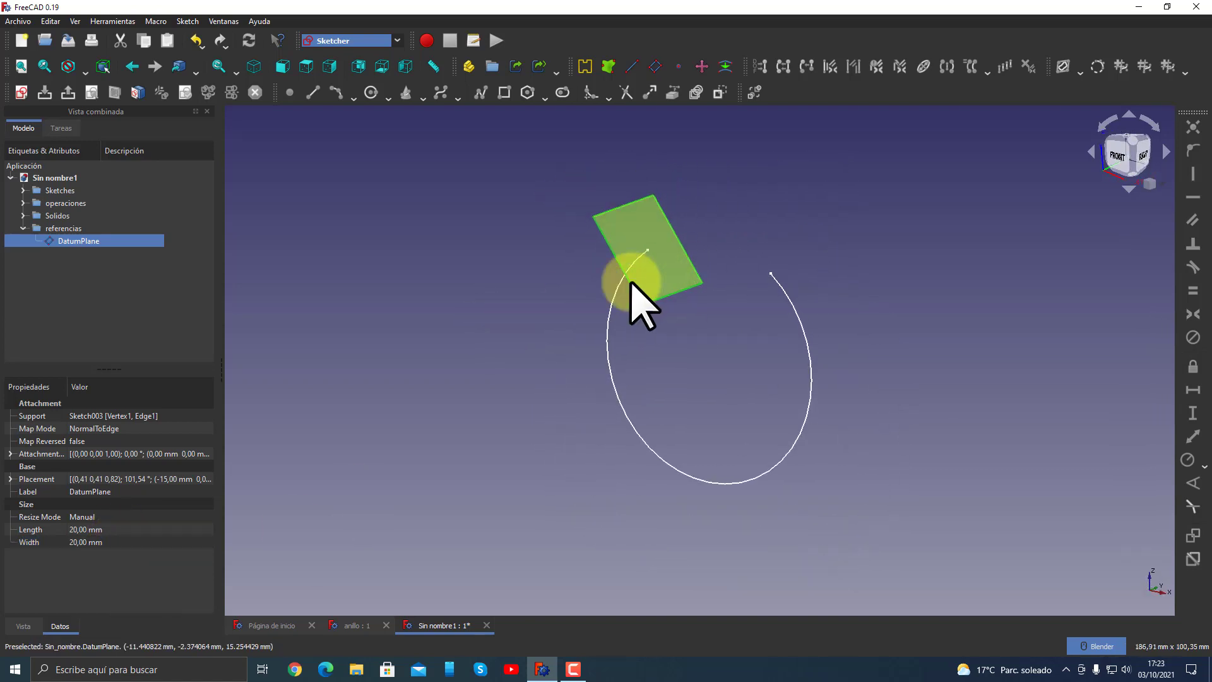
click(452, 310)
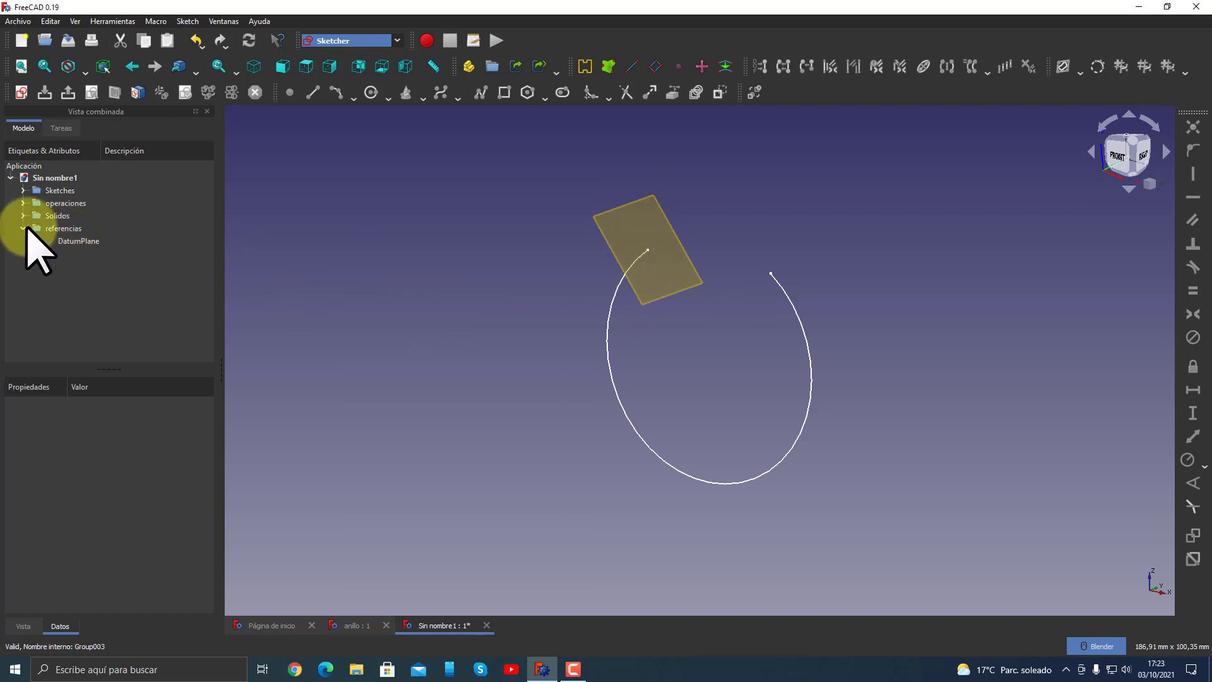
click(23, 228)
middle_drag(505, 248, 624, 233)
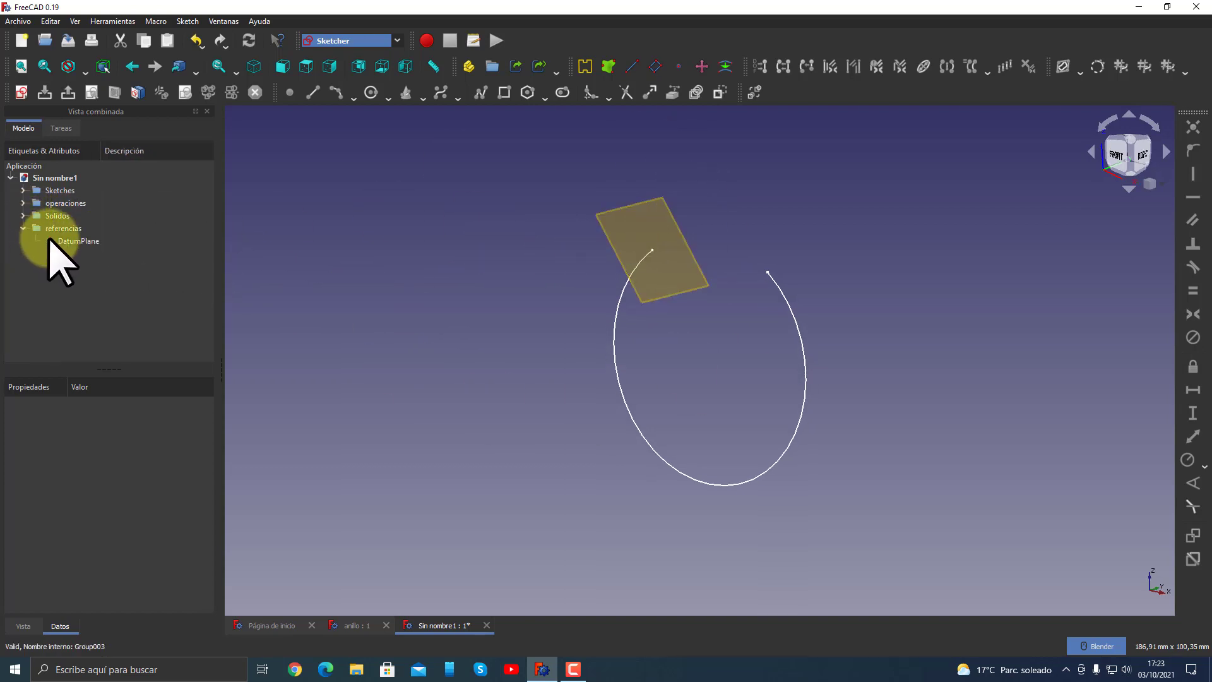
click(58, 241)
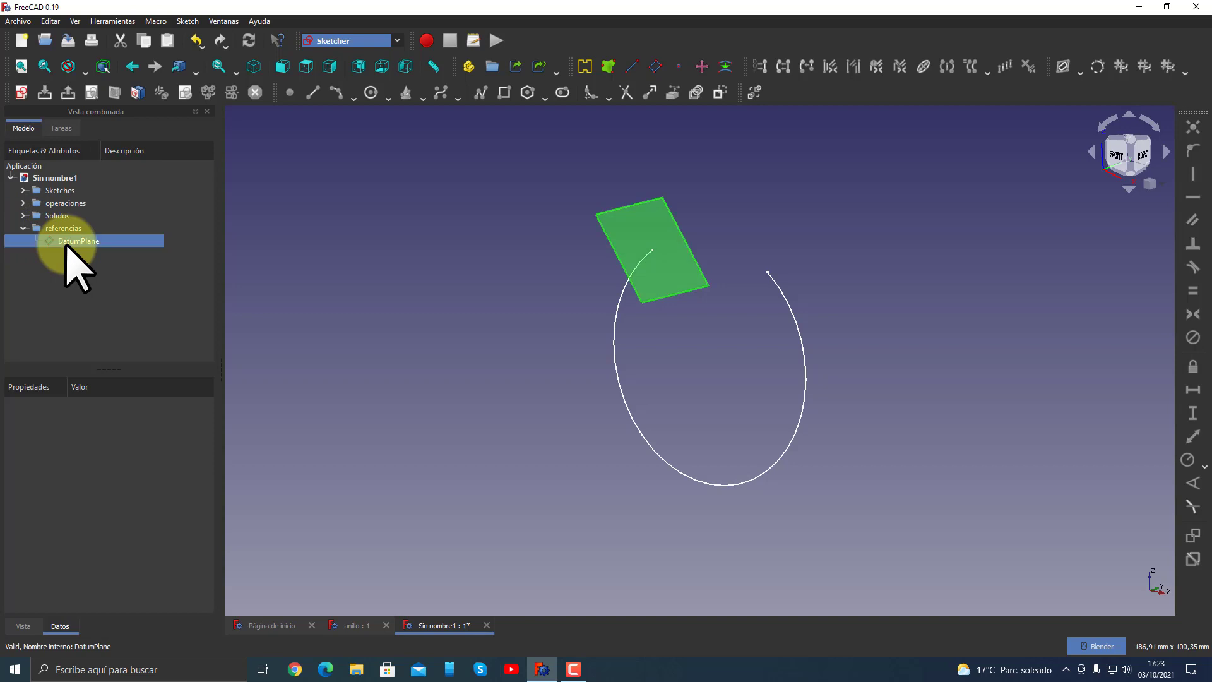
- Sketch a slot on the DatumPlane, symmetric about the vertical axis
click(22, 92)
click(627, 349)
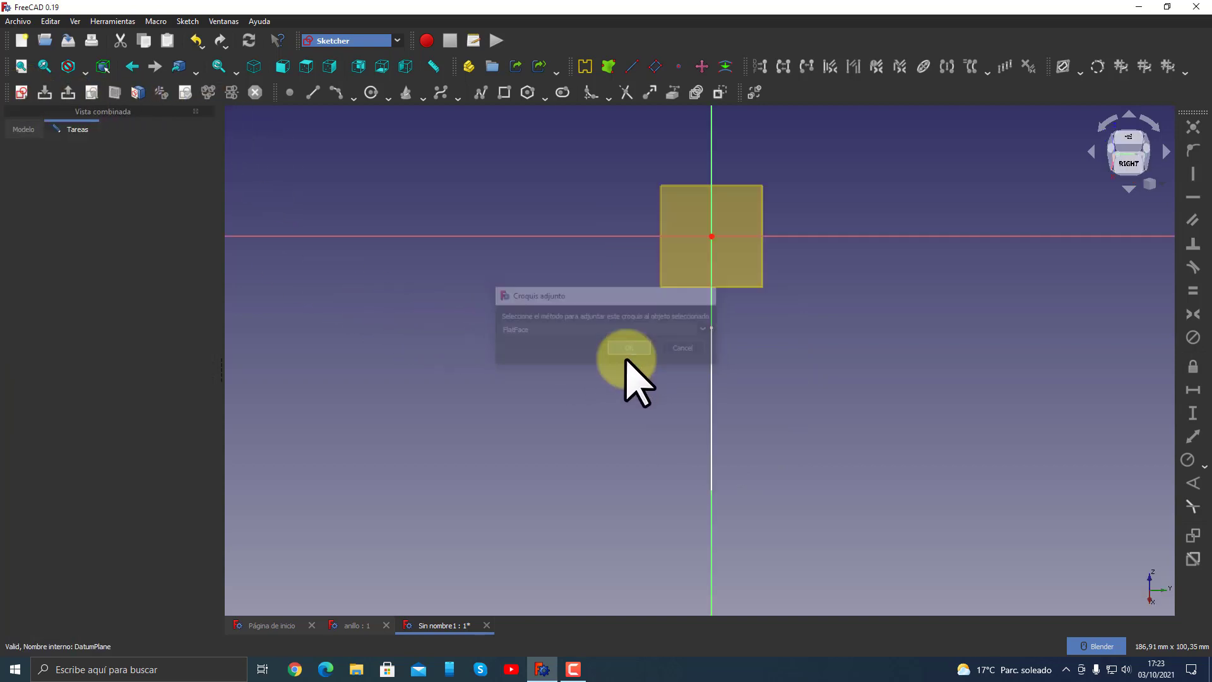
scroll(742, 239, up, 1)
scroll(736, 239, up, 4)
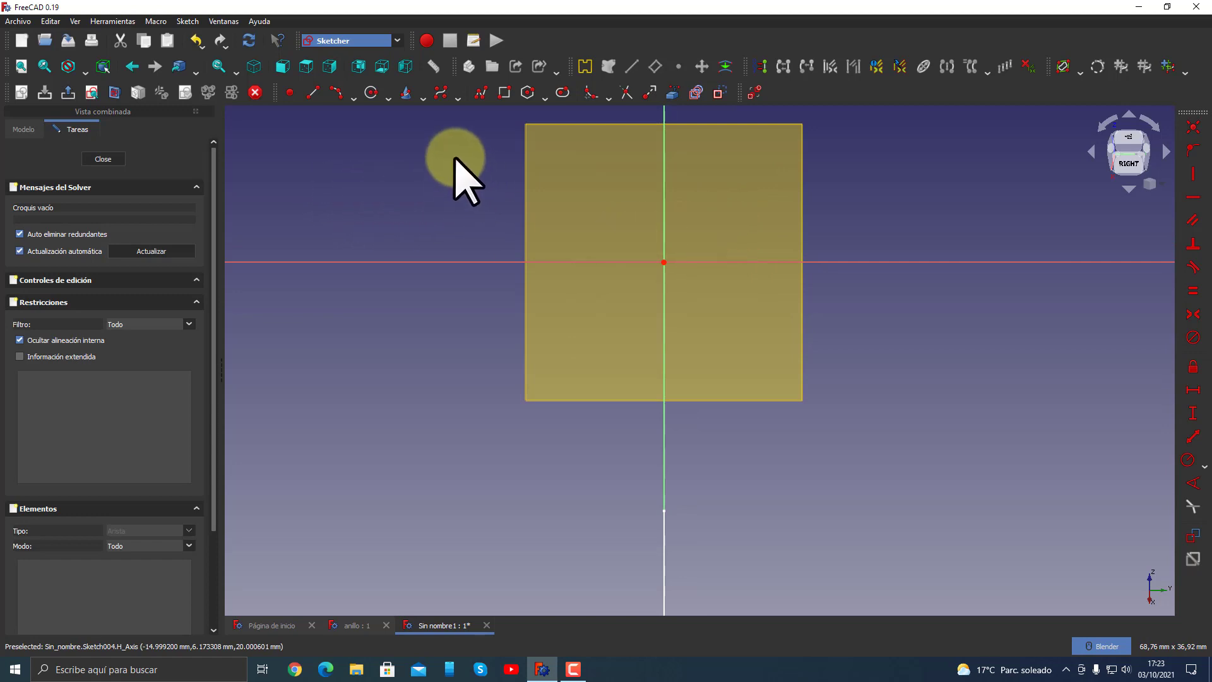
click(562, 93)
click(615, 276)
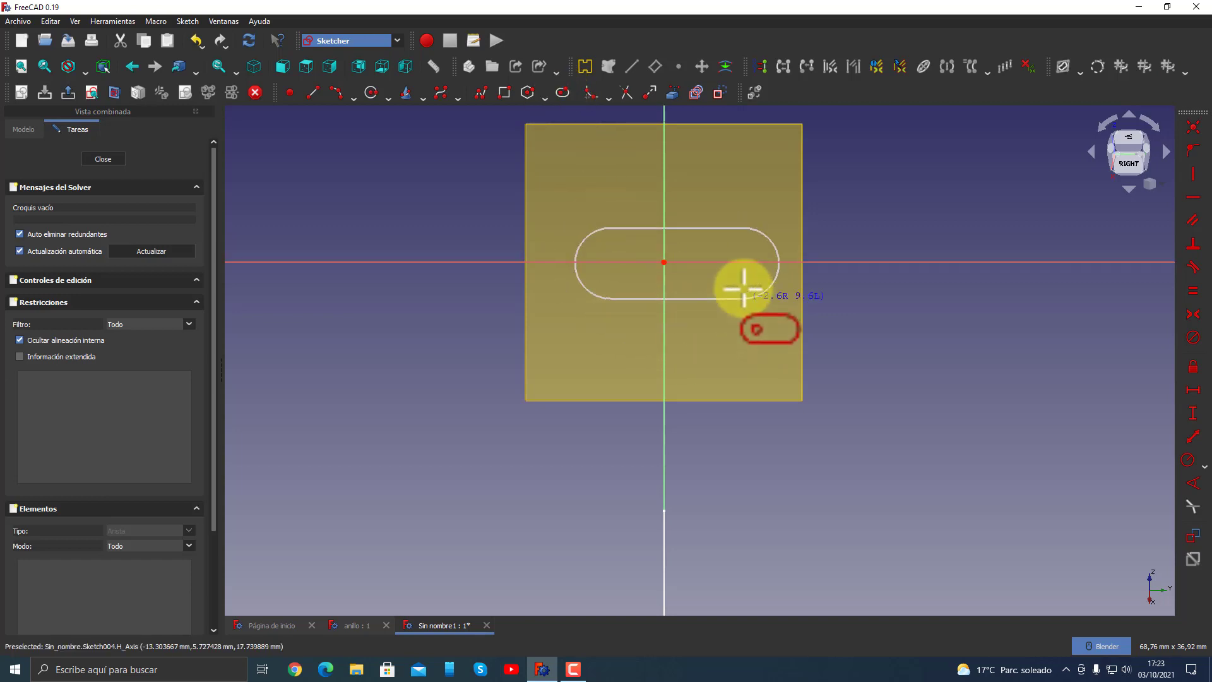
click(730, 291)
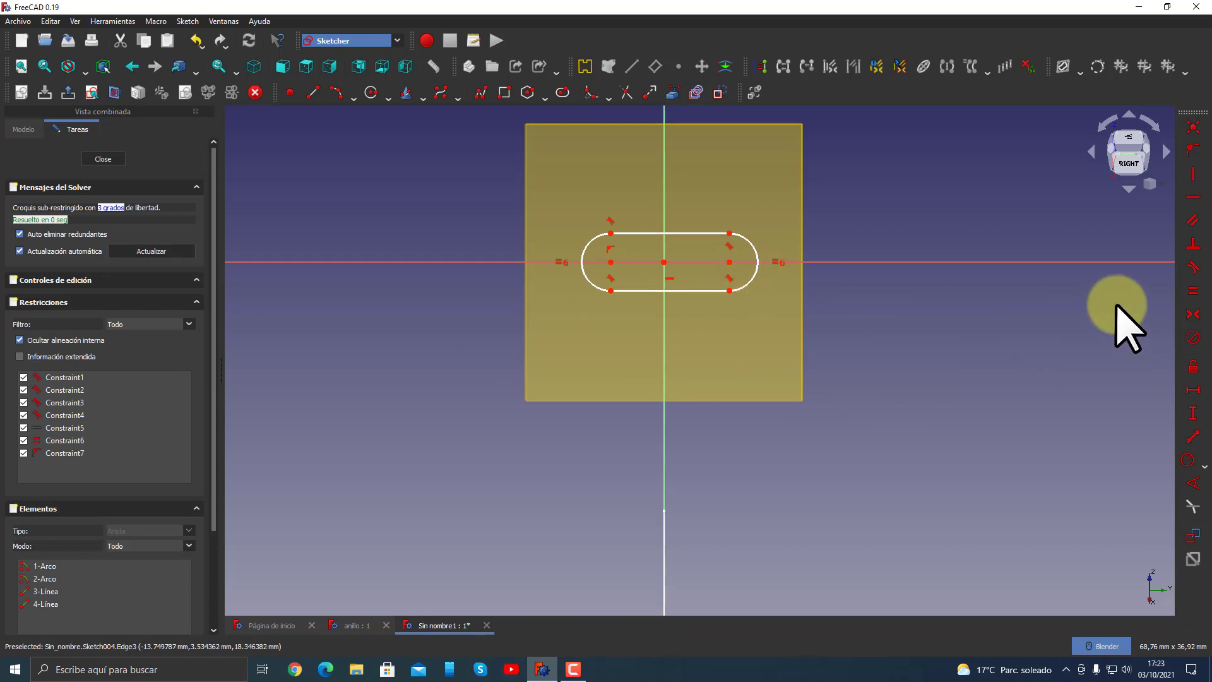
click(1193, 314)
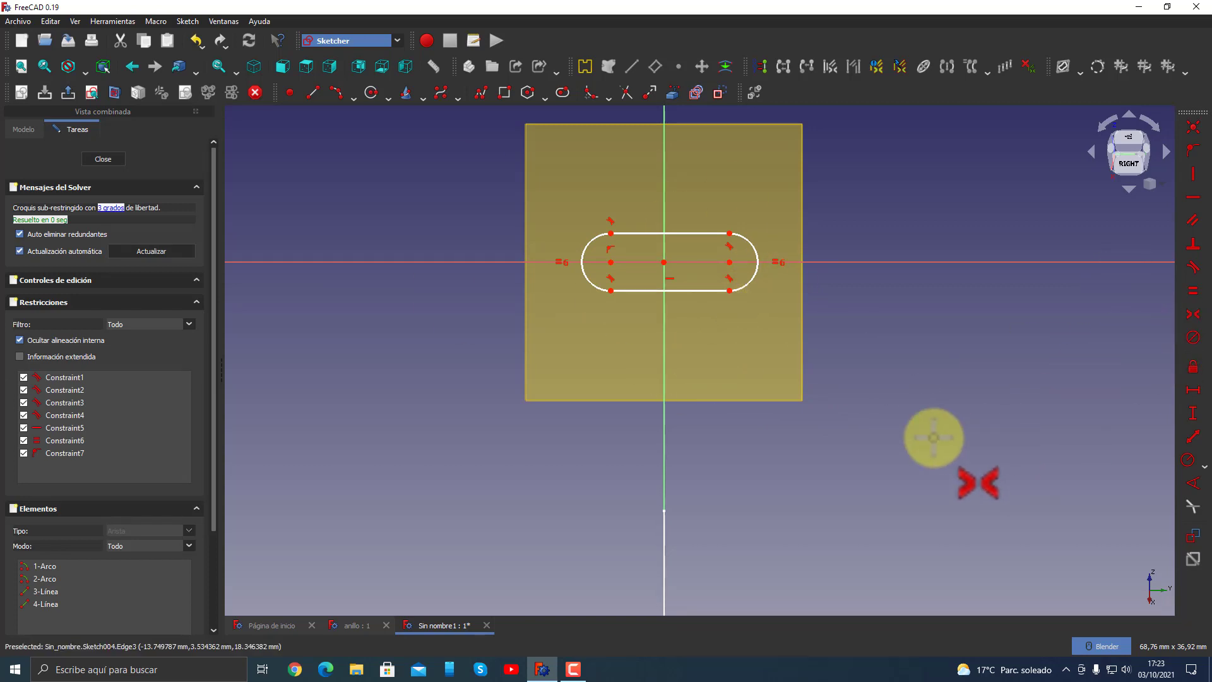
click(730, 261)
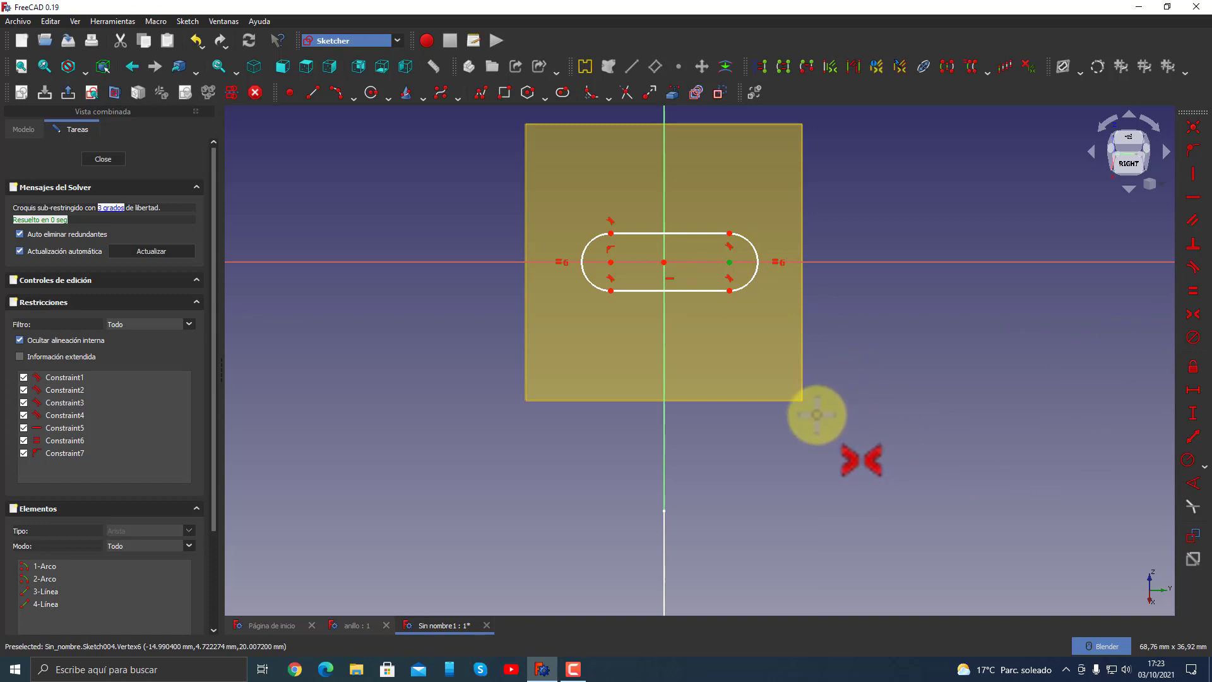
click(664, 447)
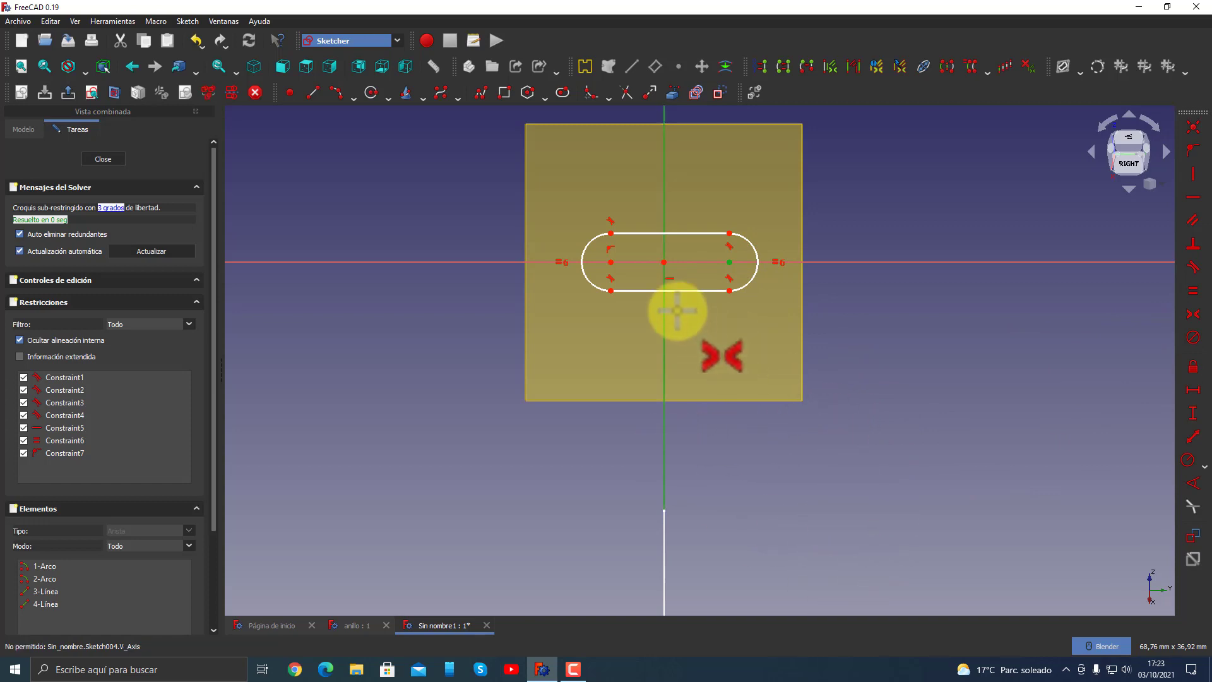
click(611, 262)
right_click(811, 451)
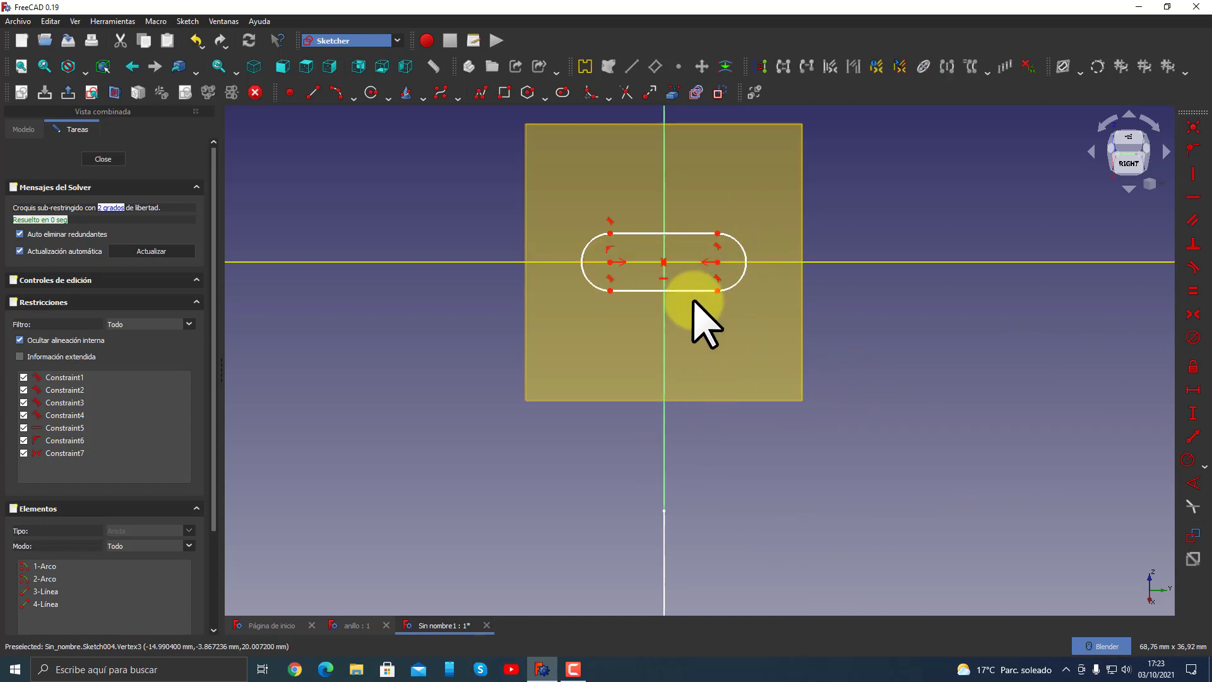
- Constrain the slot with 4 mm between arc centres and 1.5 mm height
click(1193, 391)
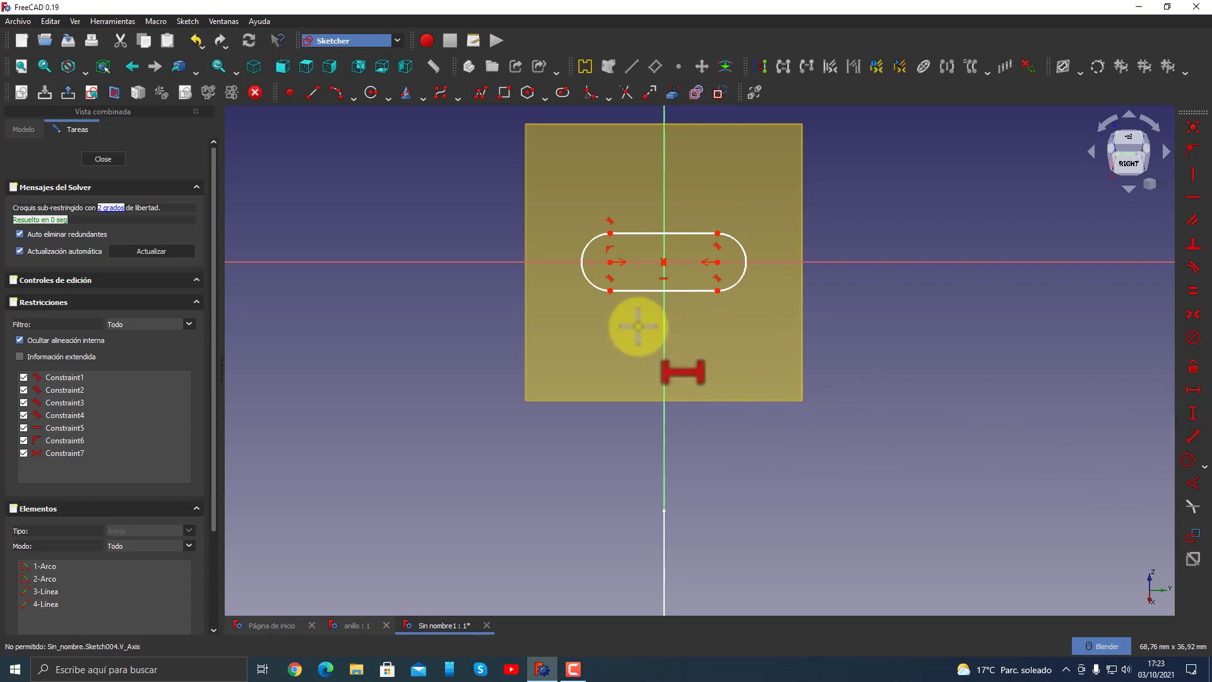
click(610, 262)
click(717, 261)
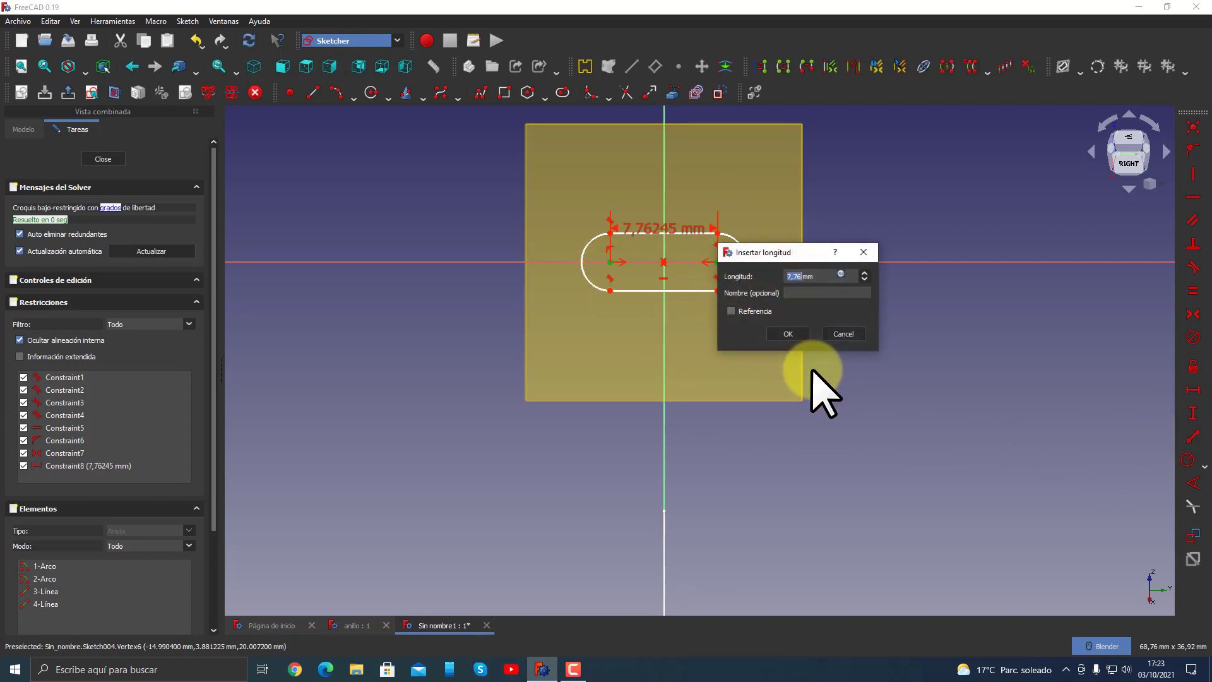
text(4)
key(Return)
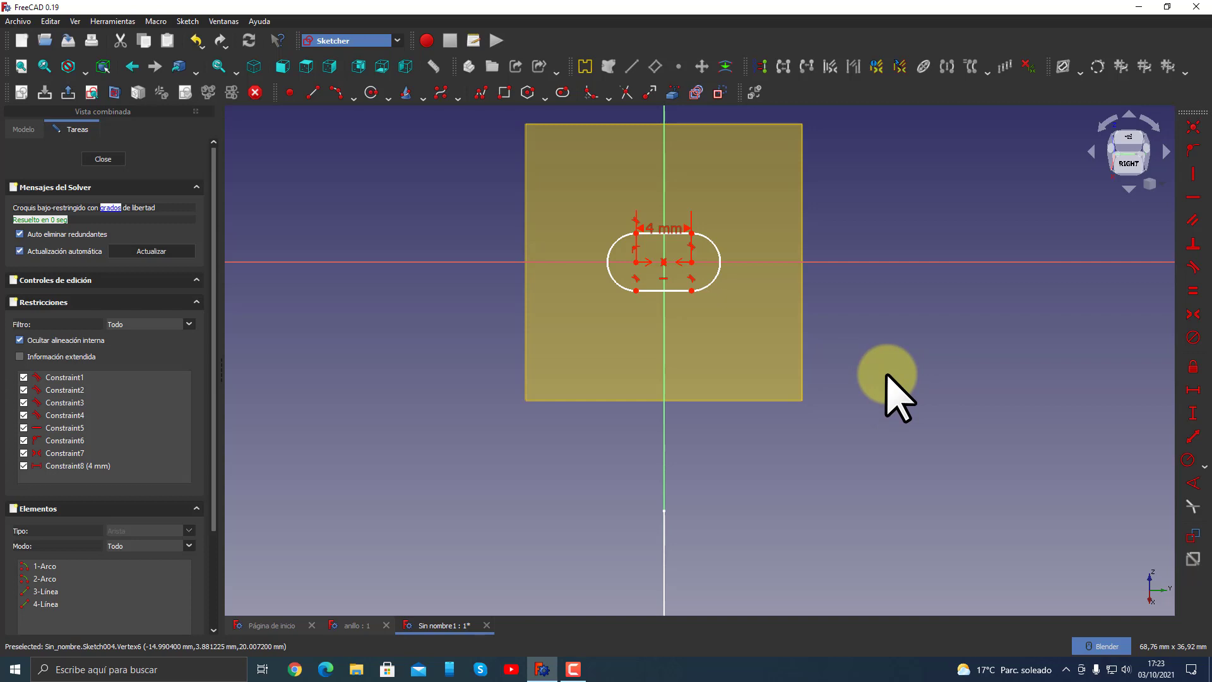
click(1193, 413)
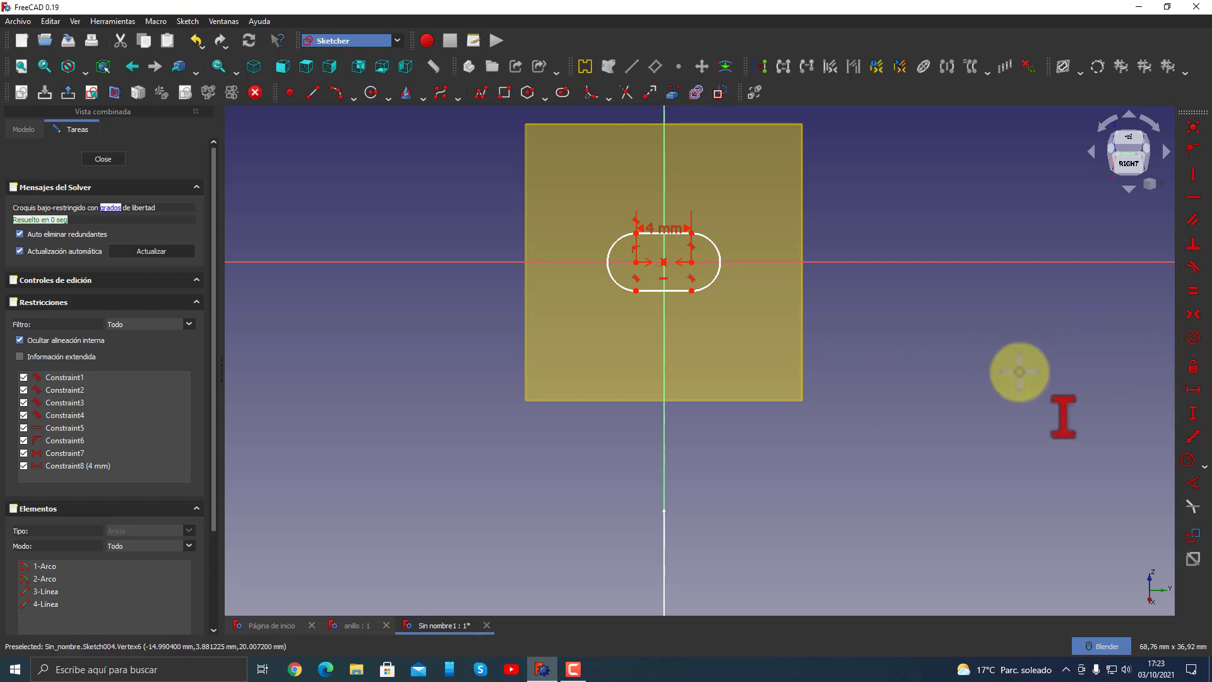
click(691, 232)
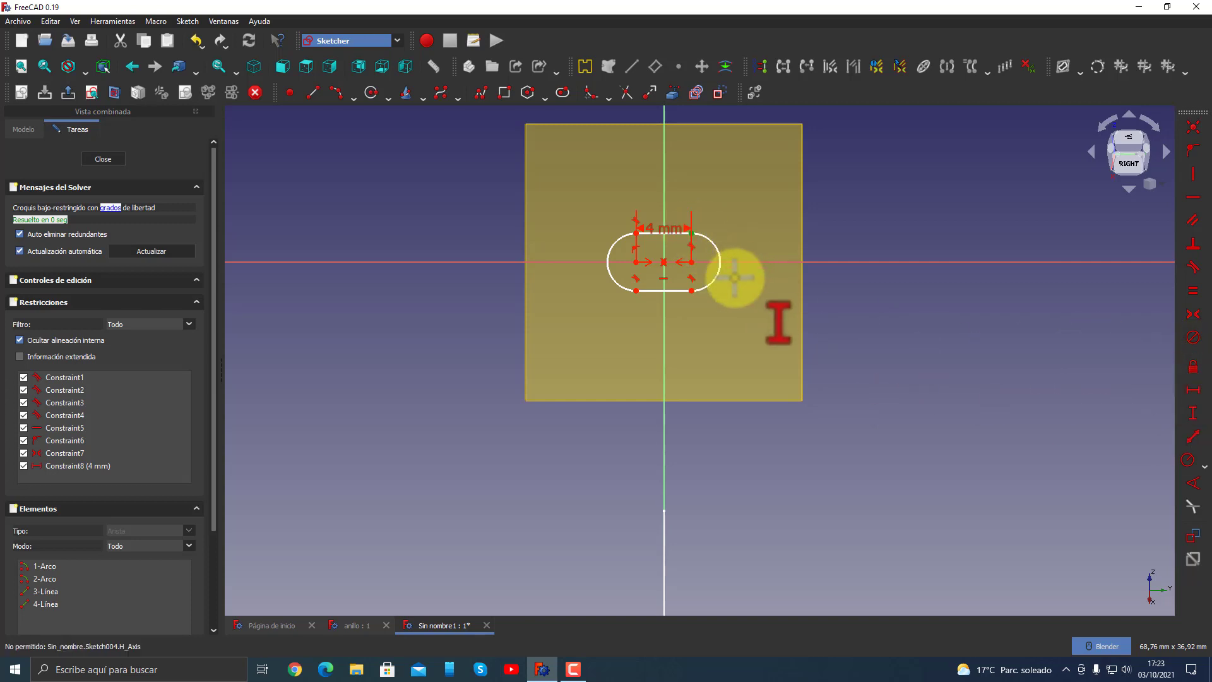
click(692, 290)
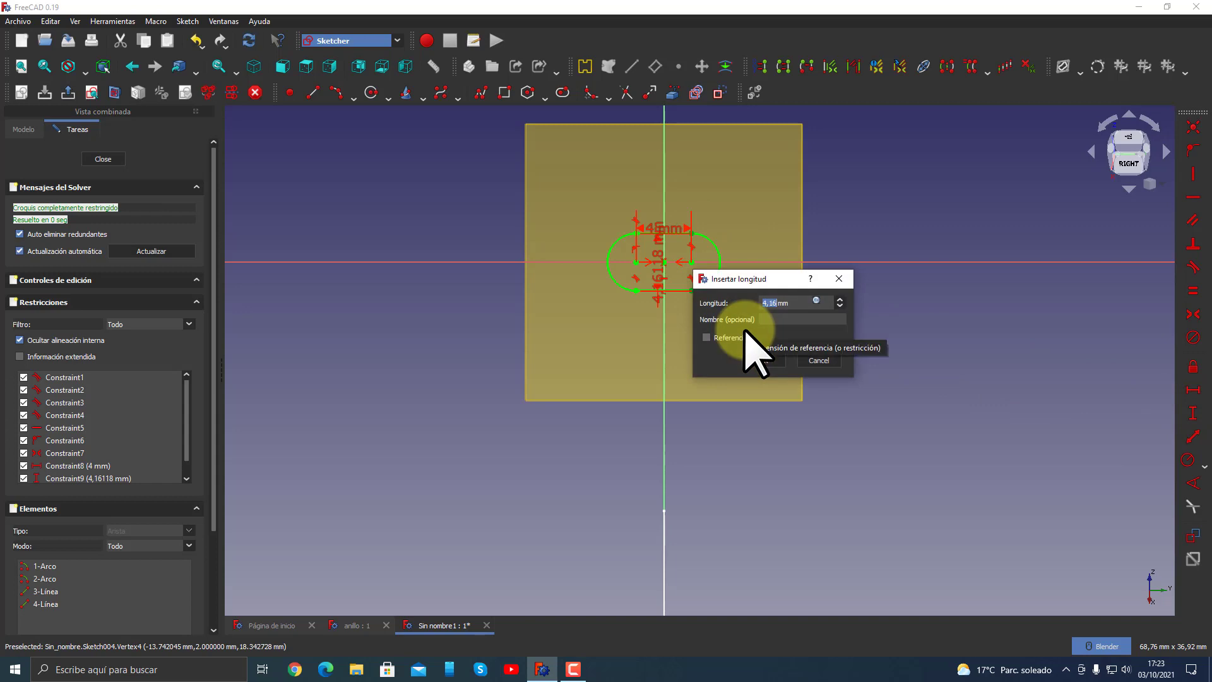
click(751, 356)
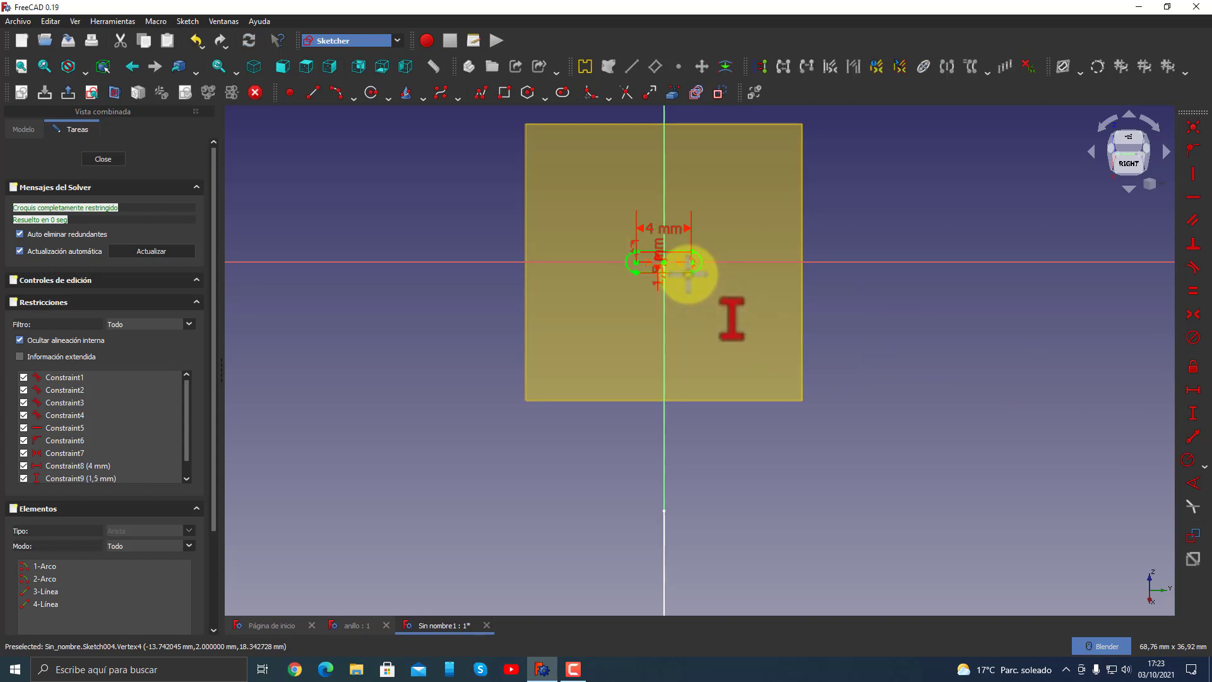
- Reposition the dimension labels, close the sketch, and hide the DatumPlane
scroll(664, 252, up, 2)
scroll(660, 243, up, 1)
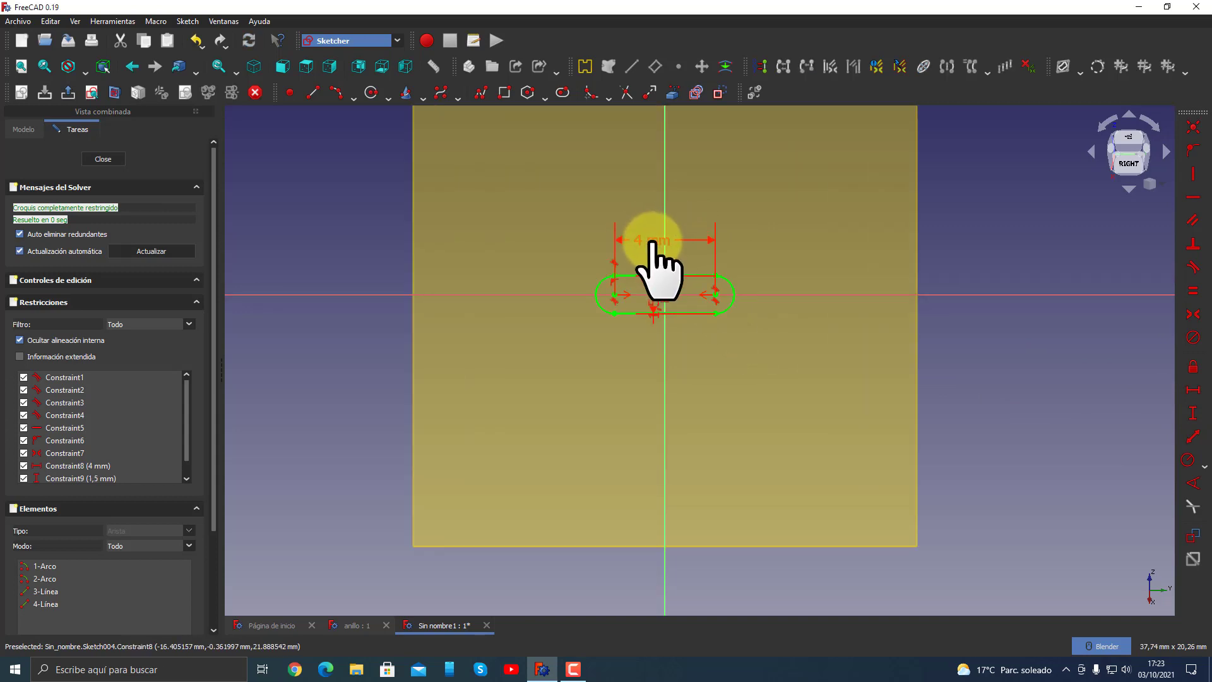
drag(652, 242, 655, 252)
mouse_move(656, 301)
mouse_down()
mouse_move(795, 311)
mouse_move(799, 244)
mouse_up()
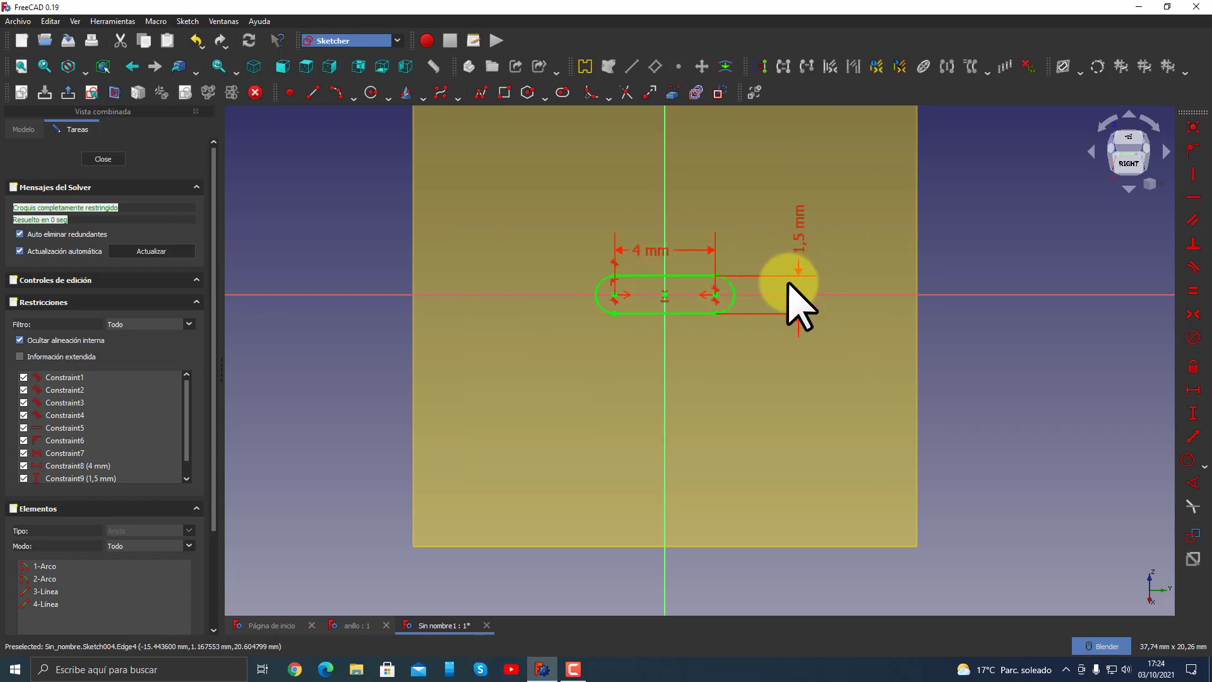
click(103, 159)
mouse_move(505, 323)
middle_down()
mouse_move(577, 341)
mouse_move(711, 324)
mouse_move(554, 330)
mouse_move(789, 284)
middle_up()
click(657, 238)
key(space)
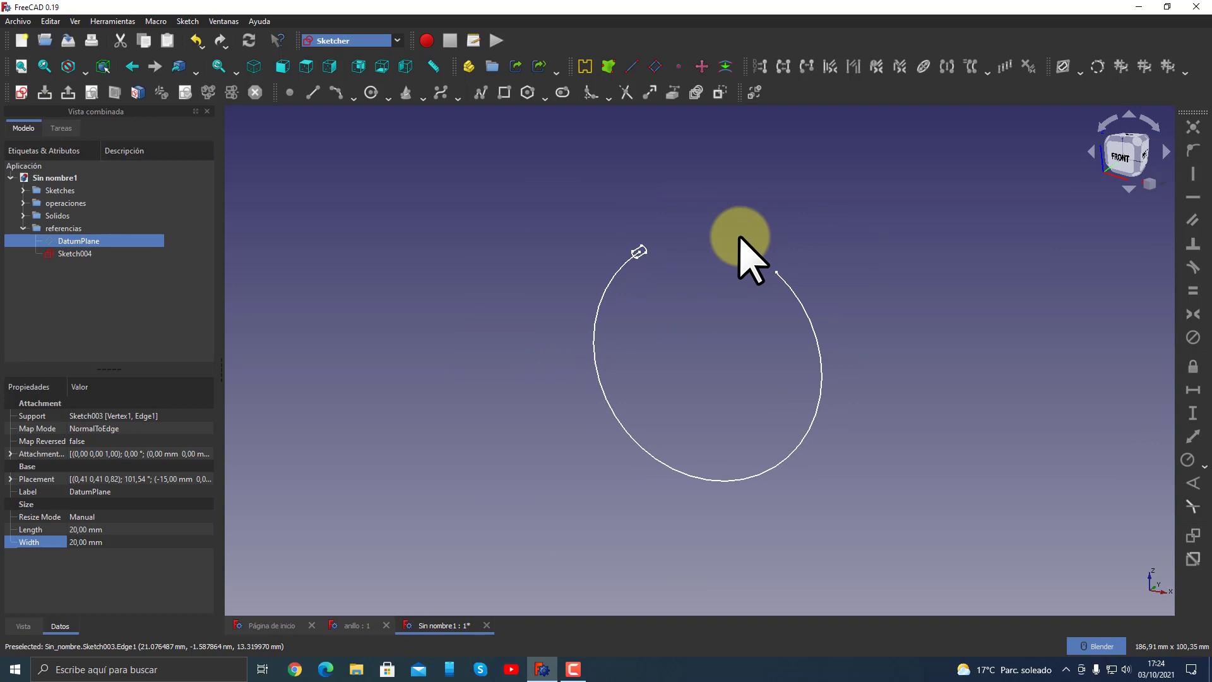
- Move Sketch004 from referencias into the Sketches group and collapse referencias
mouse_move(513, 378)
middle_down()
mouse_move(505, 352)
mouse_move(555, 338)
mouse_move(544, 262)
middle_up()
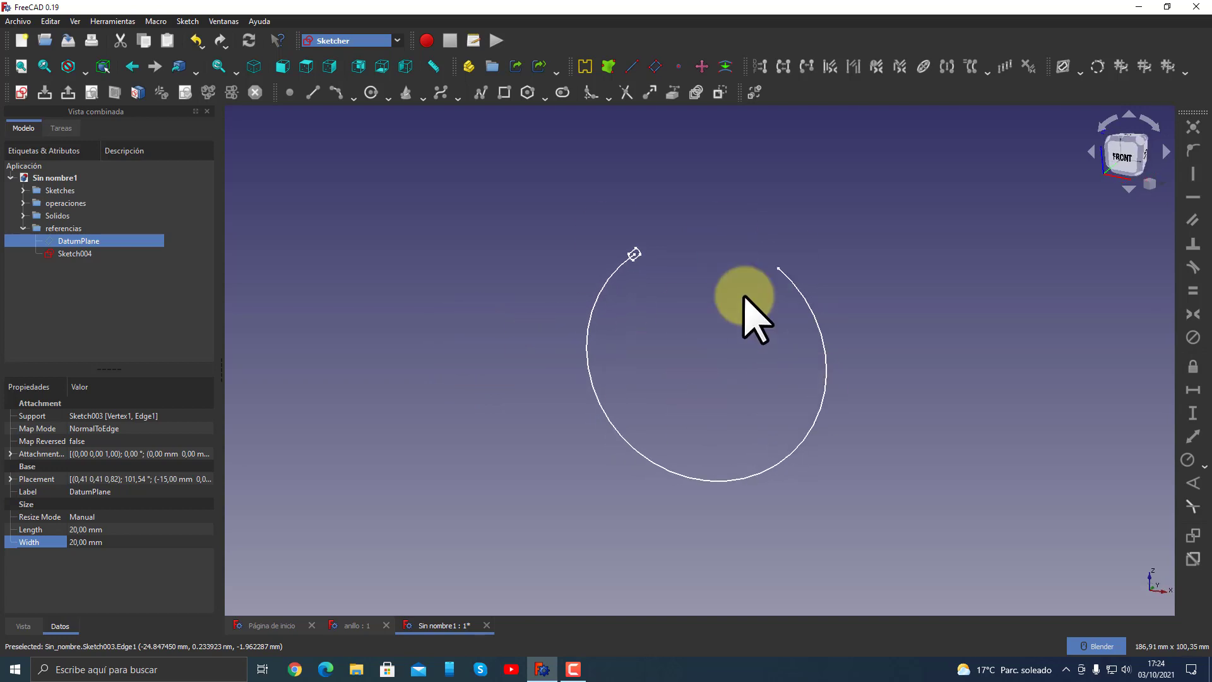
mouse_move(425, 365)
middle_down()
mouse_move(398, 351)
mouse_move(410, 348)
middle_up()
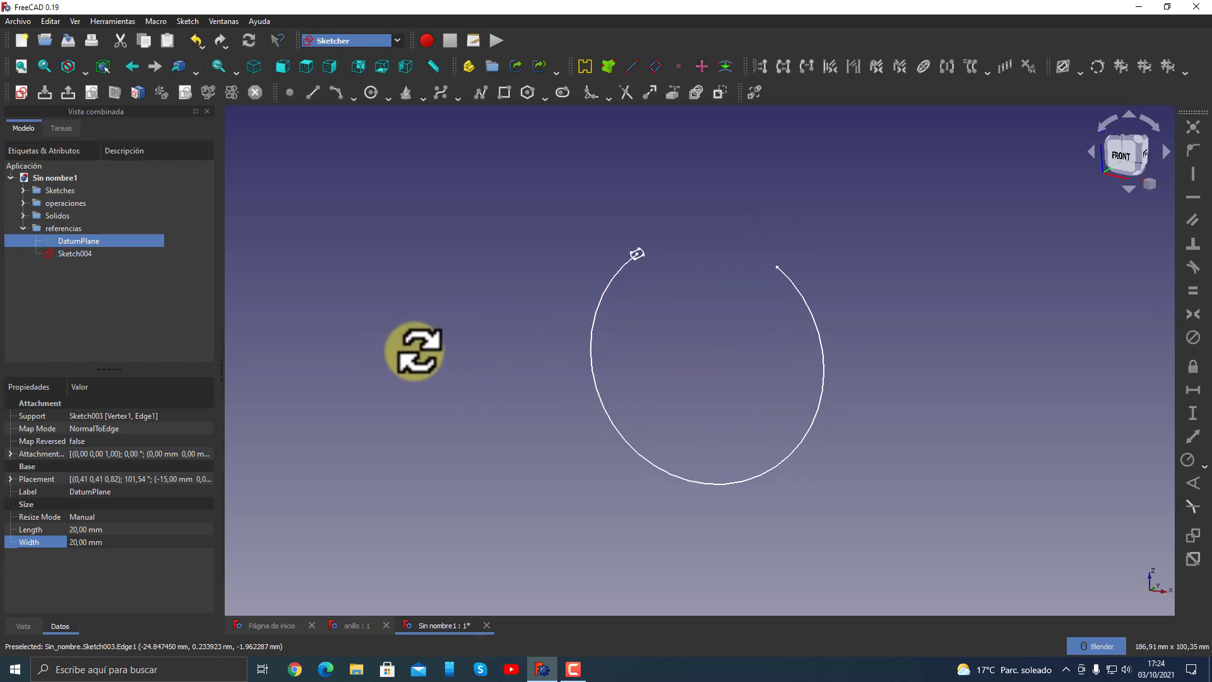
click(67, 255)
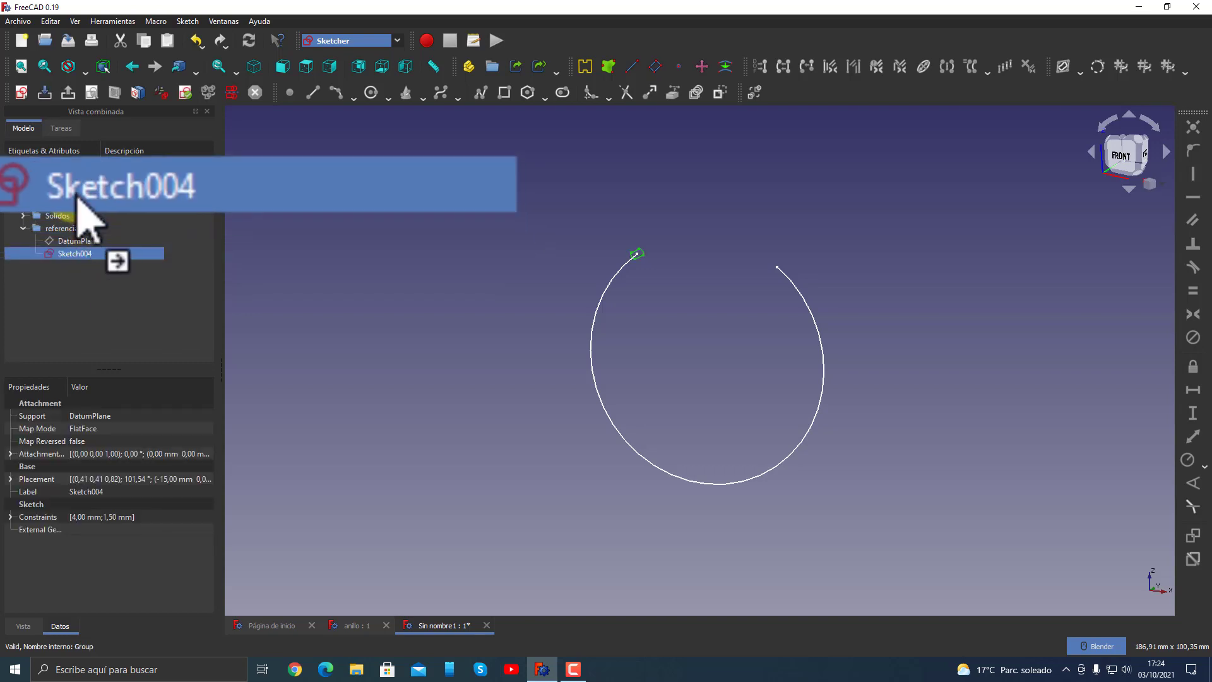
drag(65, 256, 71, 201)
click(22, 228)
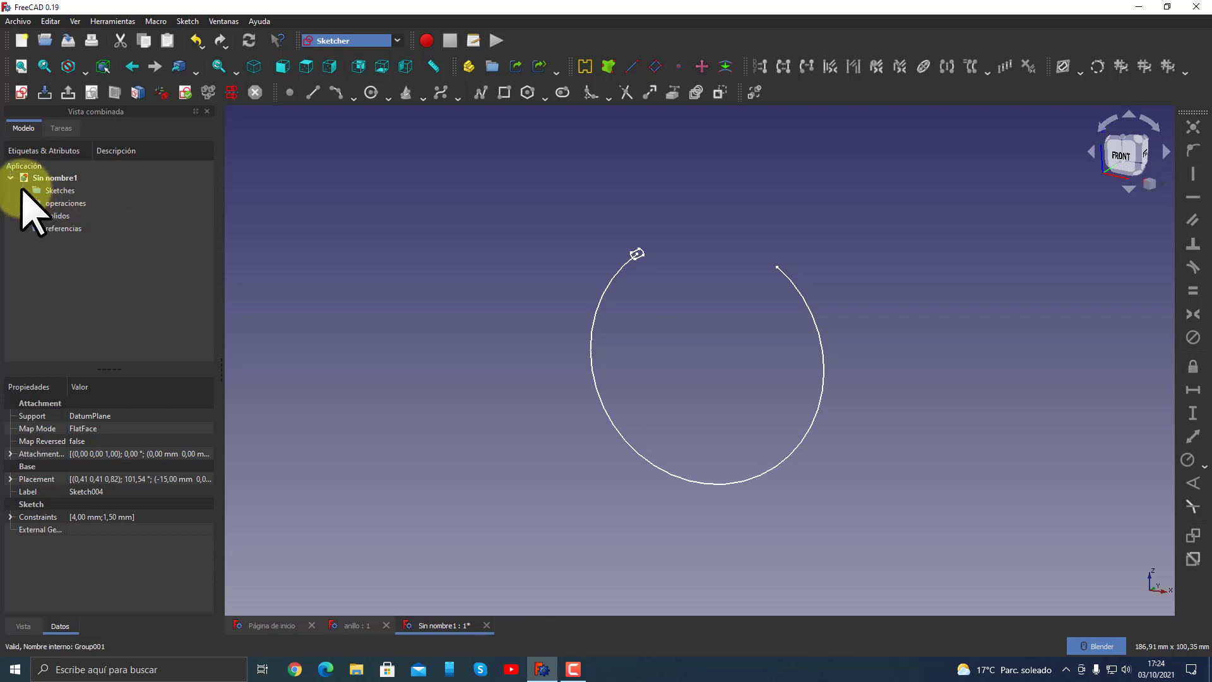
click(394, 292)
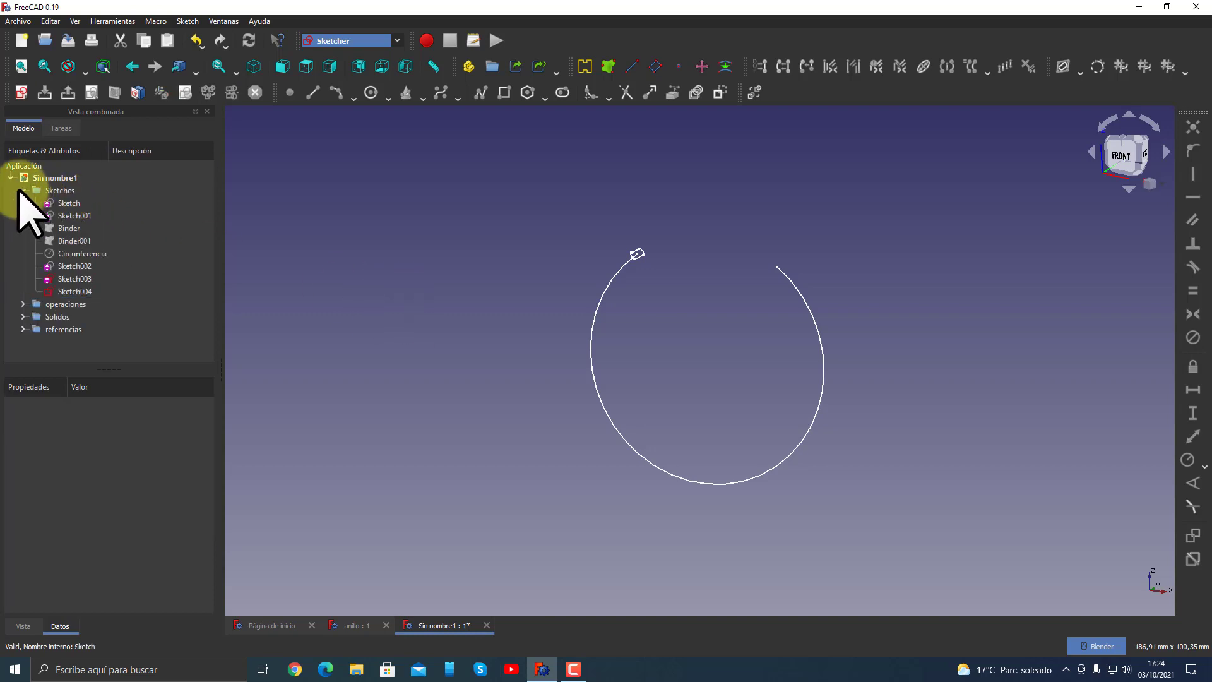
click(351, 40)
- In the Part workbench, sweep Sketch004 along Sketch003's circle as solid Sweep002
click(332, 197)
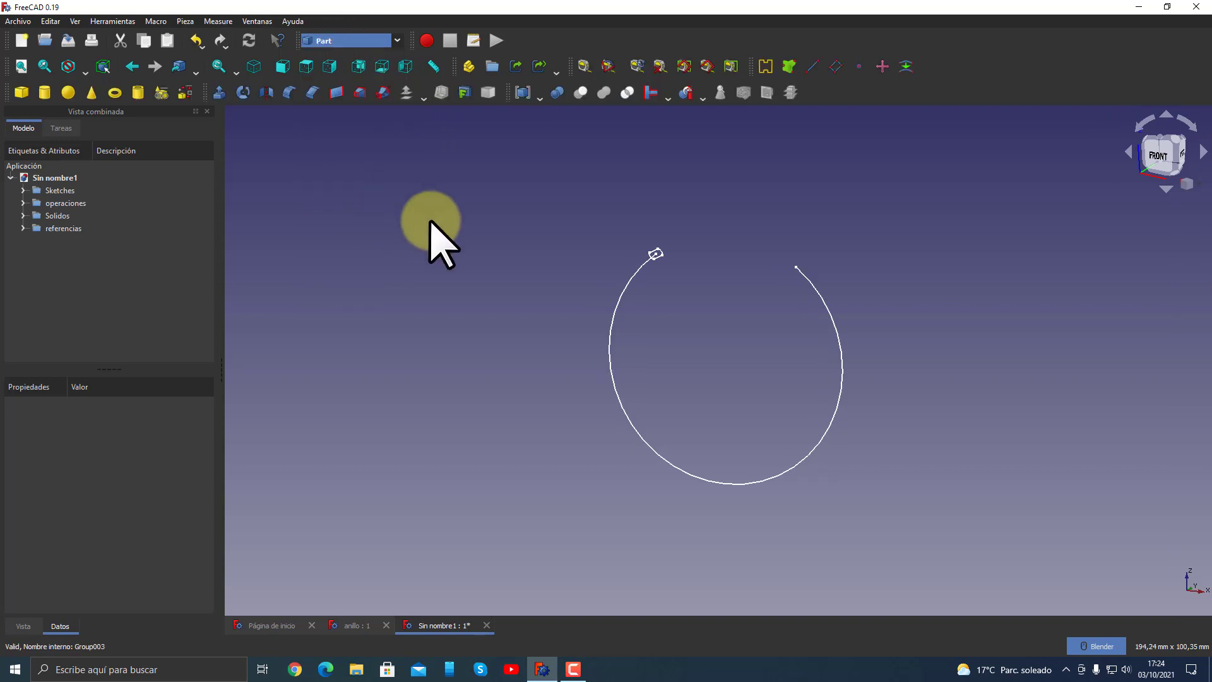
click(383, 93)
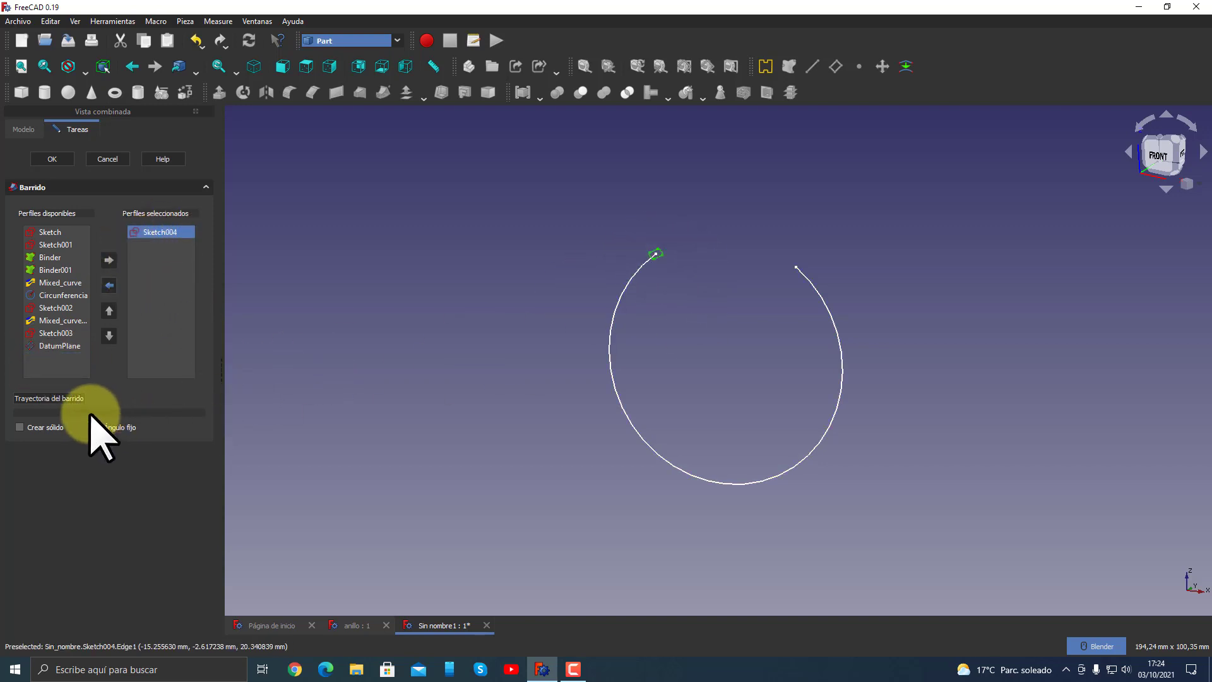
click(46, 398)
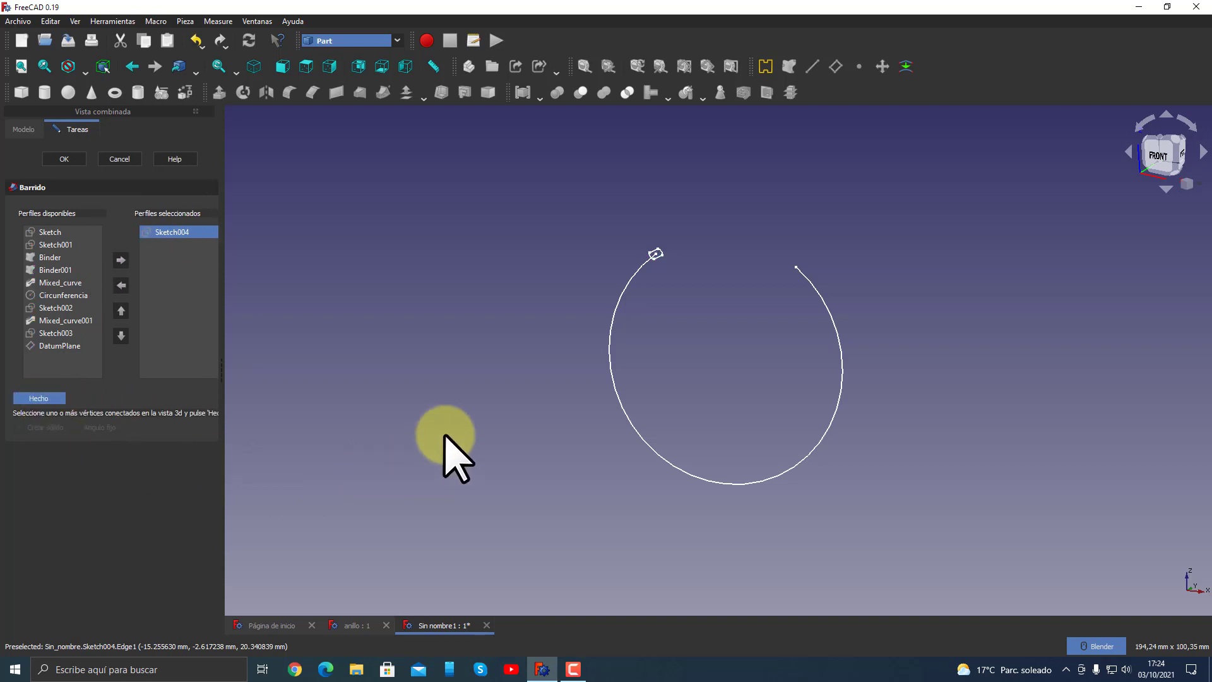
click(609, 373)
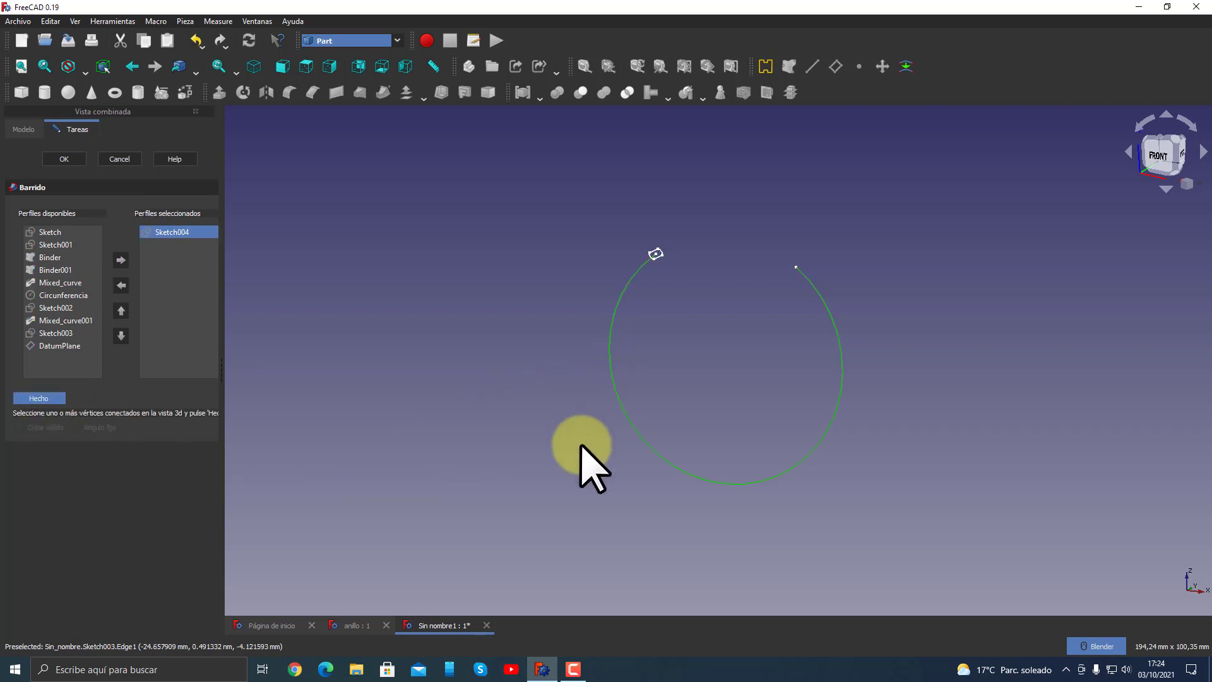
click(41, 398)
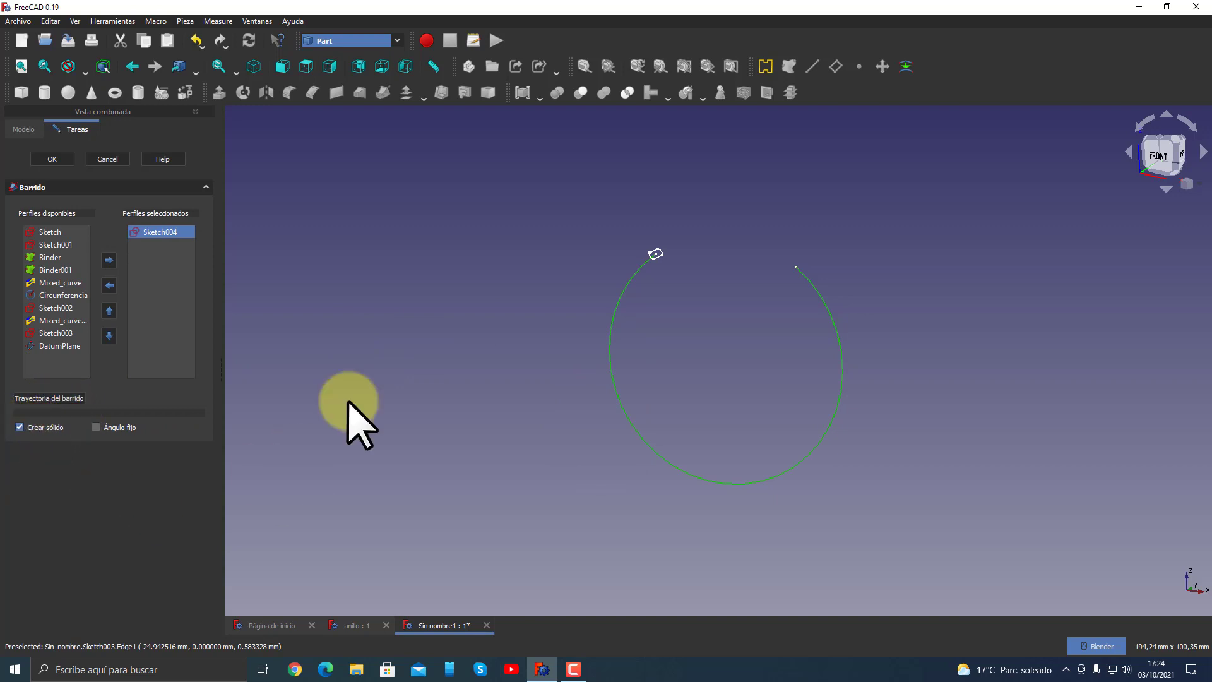
click(52, 159)
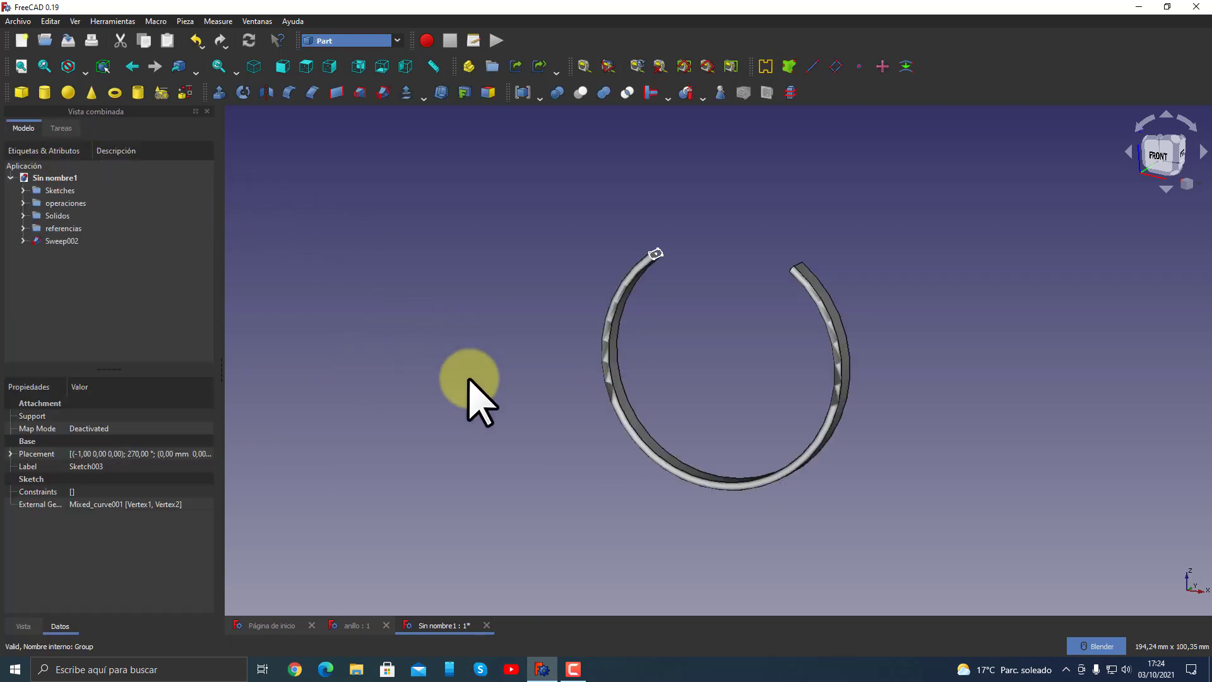
middle_drag(468, 379, 455, 404)
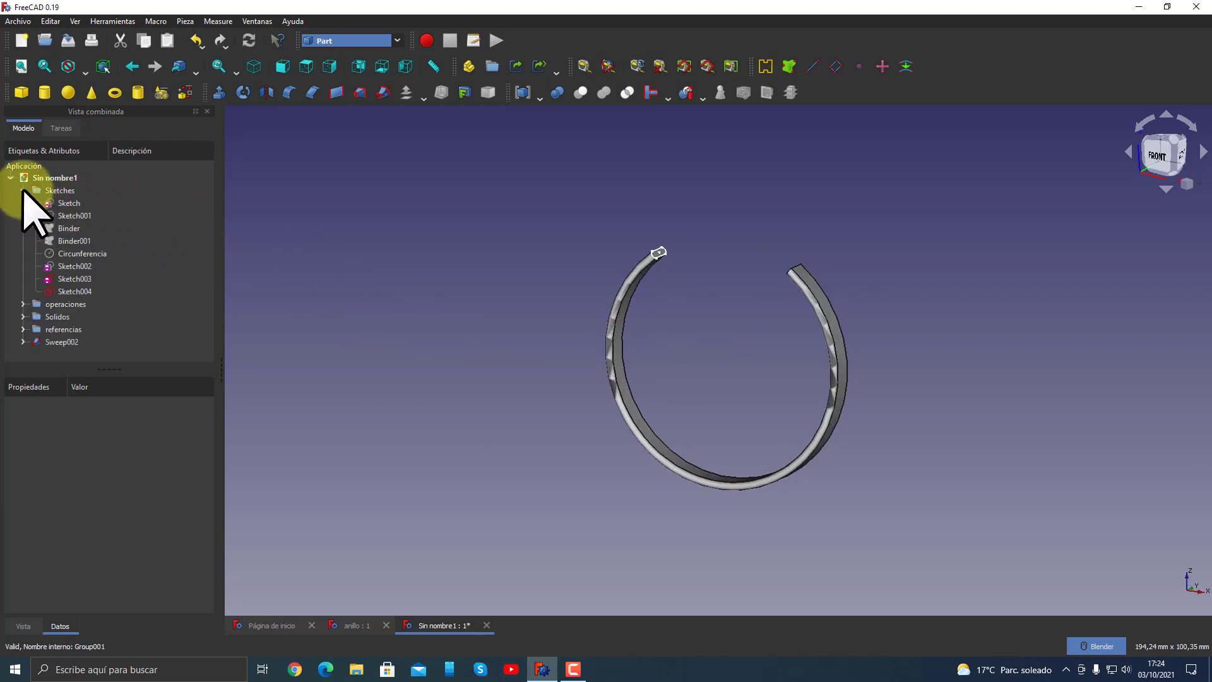
- File Sweep002 into the Solidos group and inspect the interlaced ring top
click(68, 292)
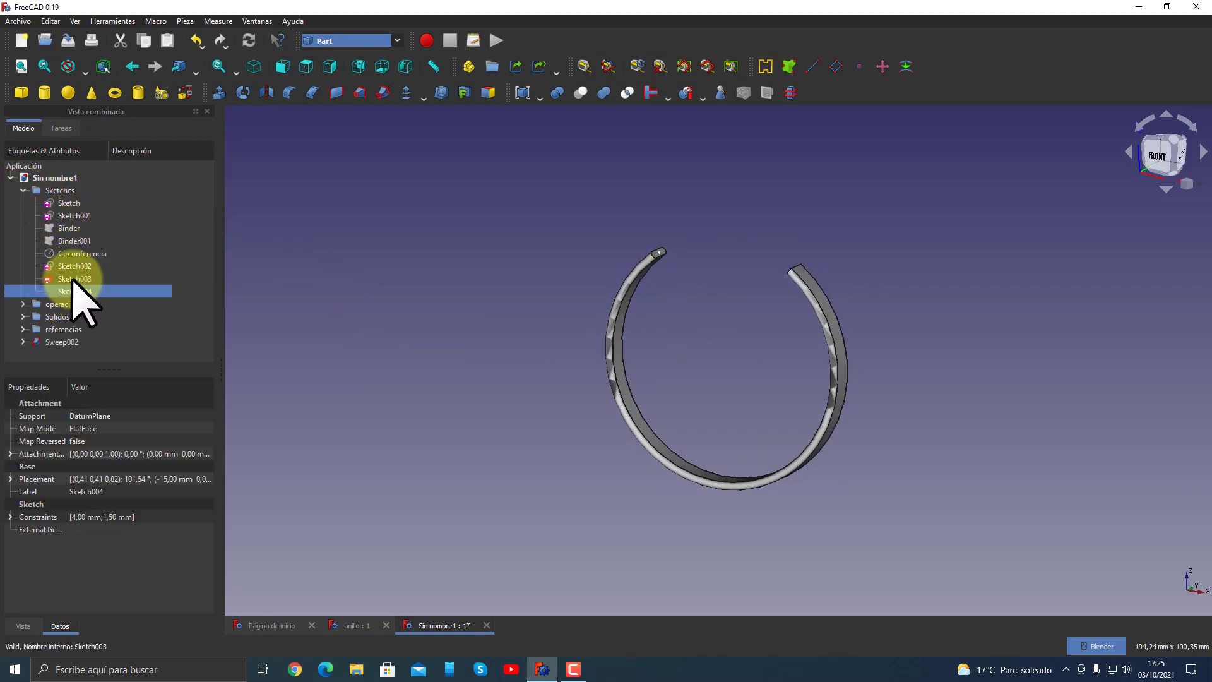
click(72, 279)
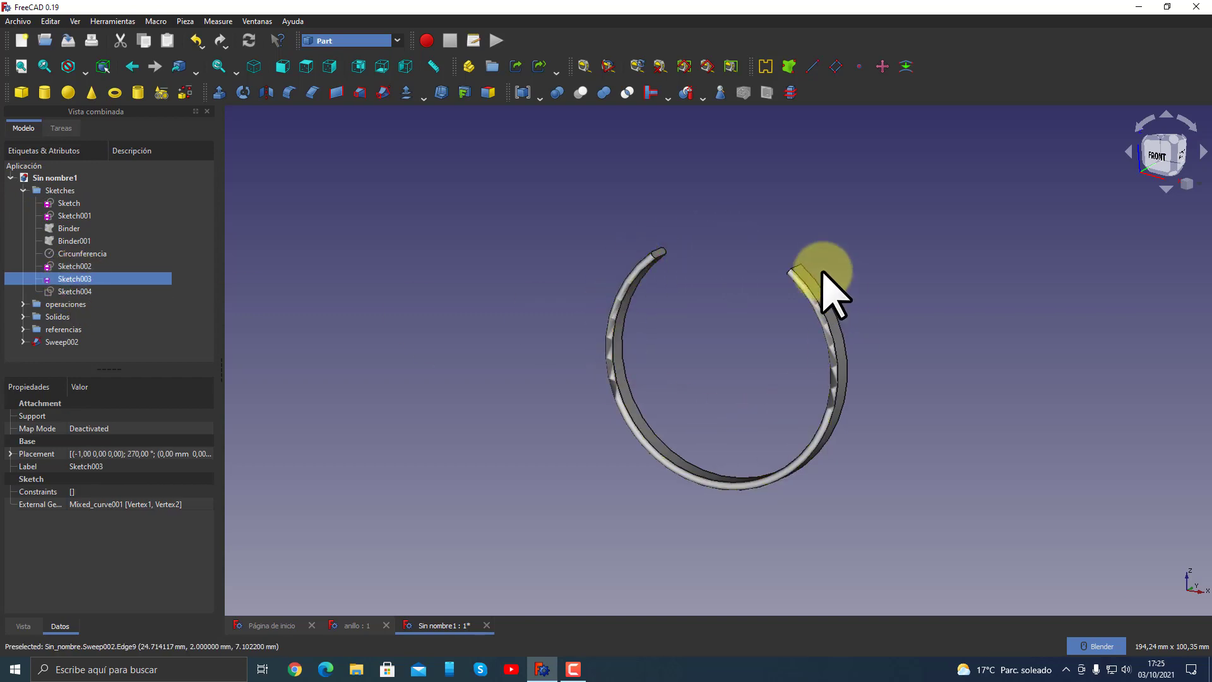
middle_drag(660, 252, 592, 360)
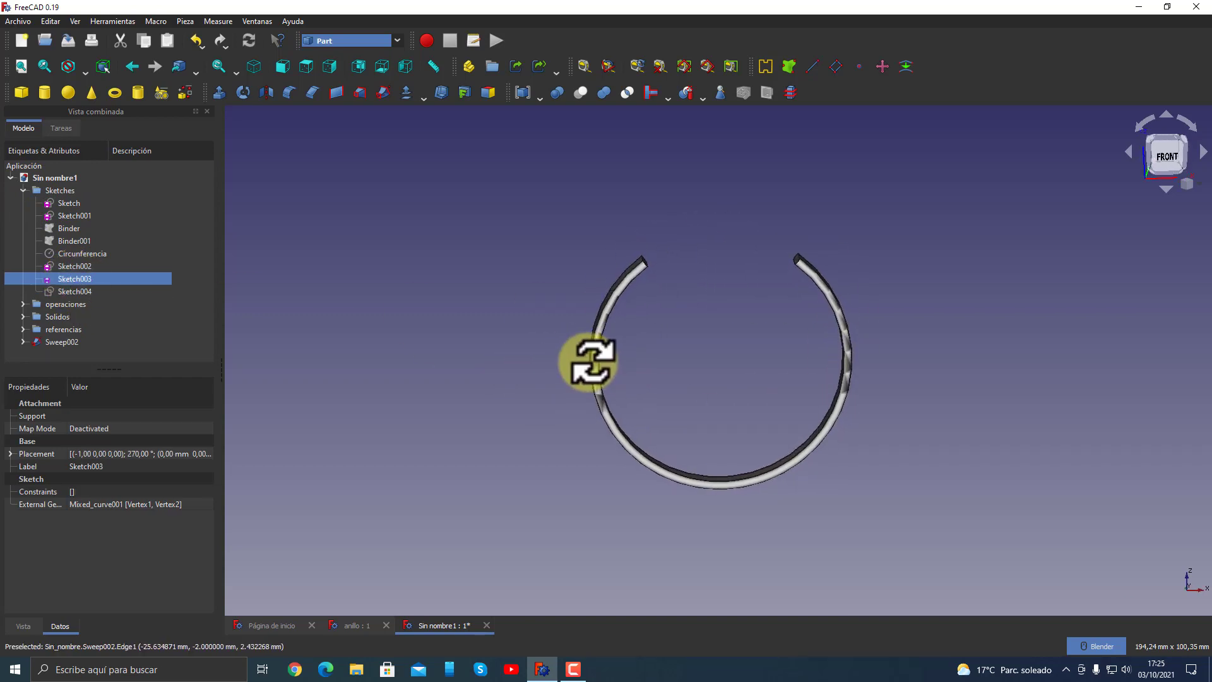
click(15, 190)
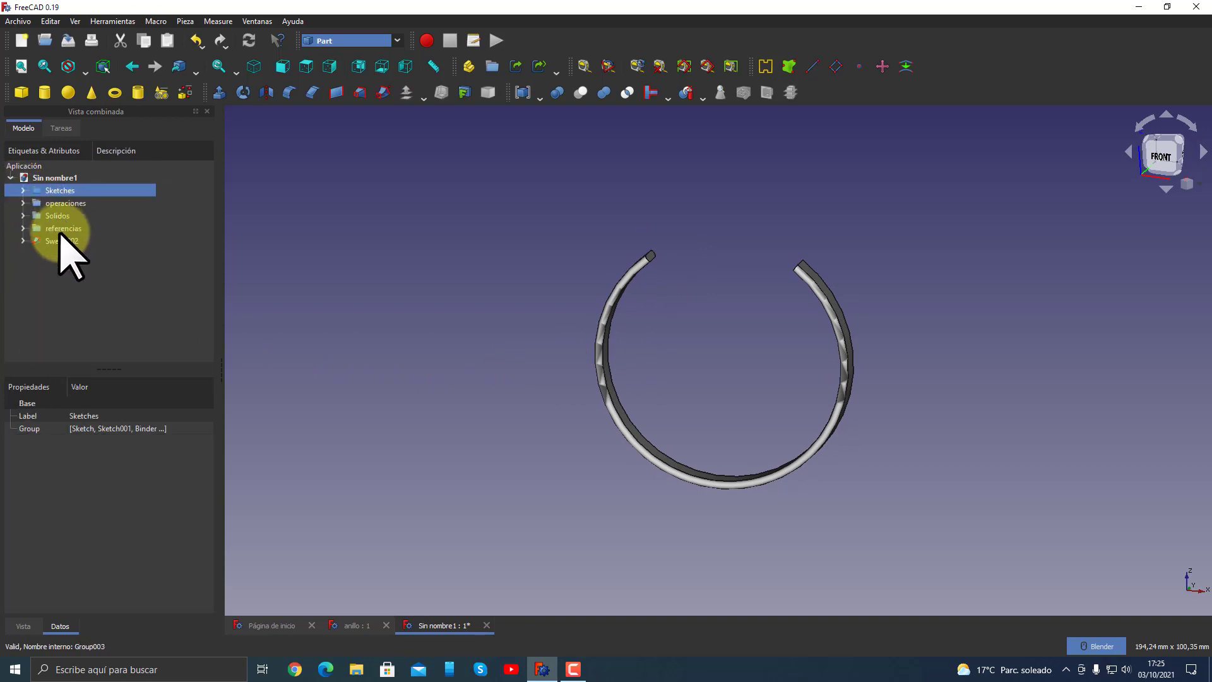
click(57, 242)
drag(53, 246, 59, 219)
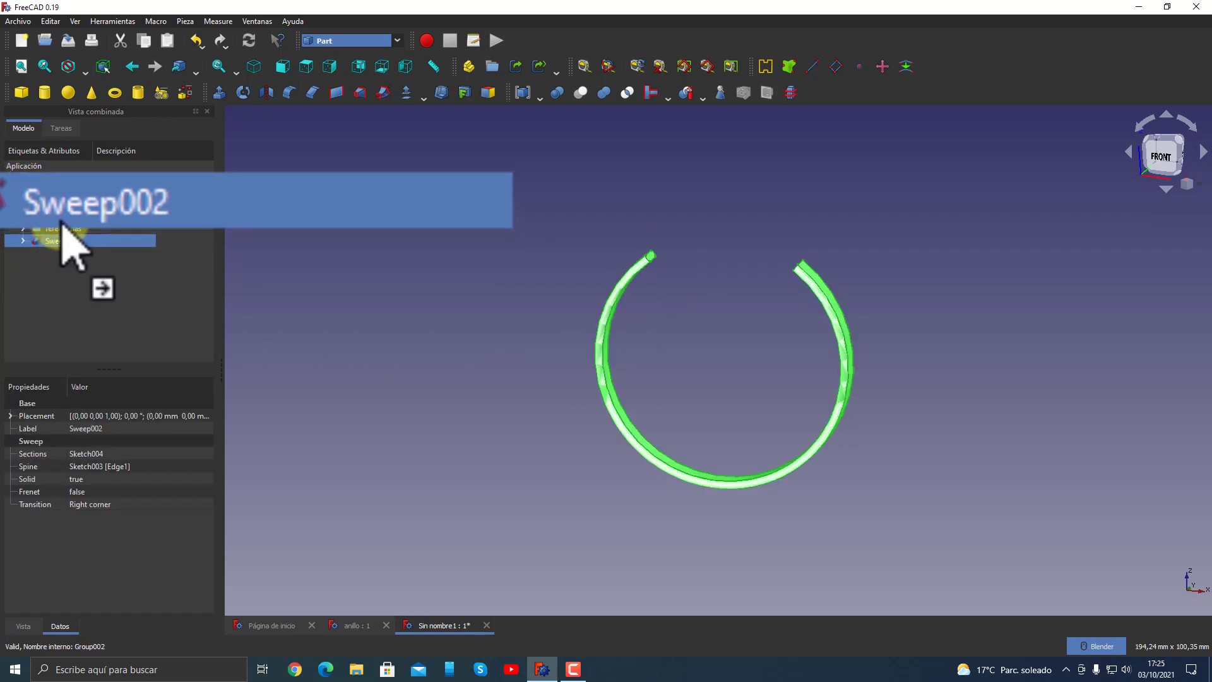
click(24, 216)
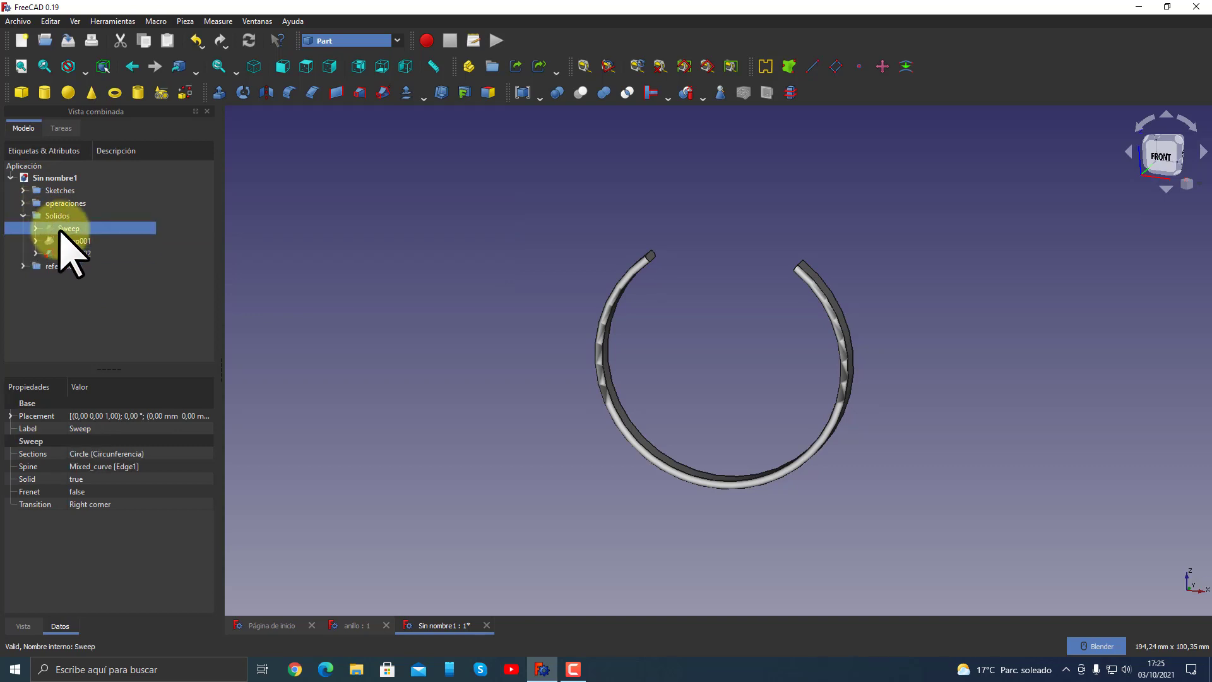
click(608, 351)
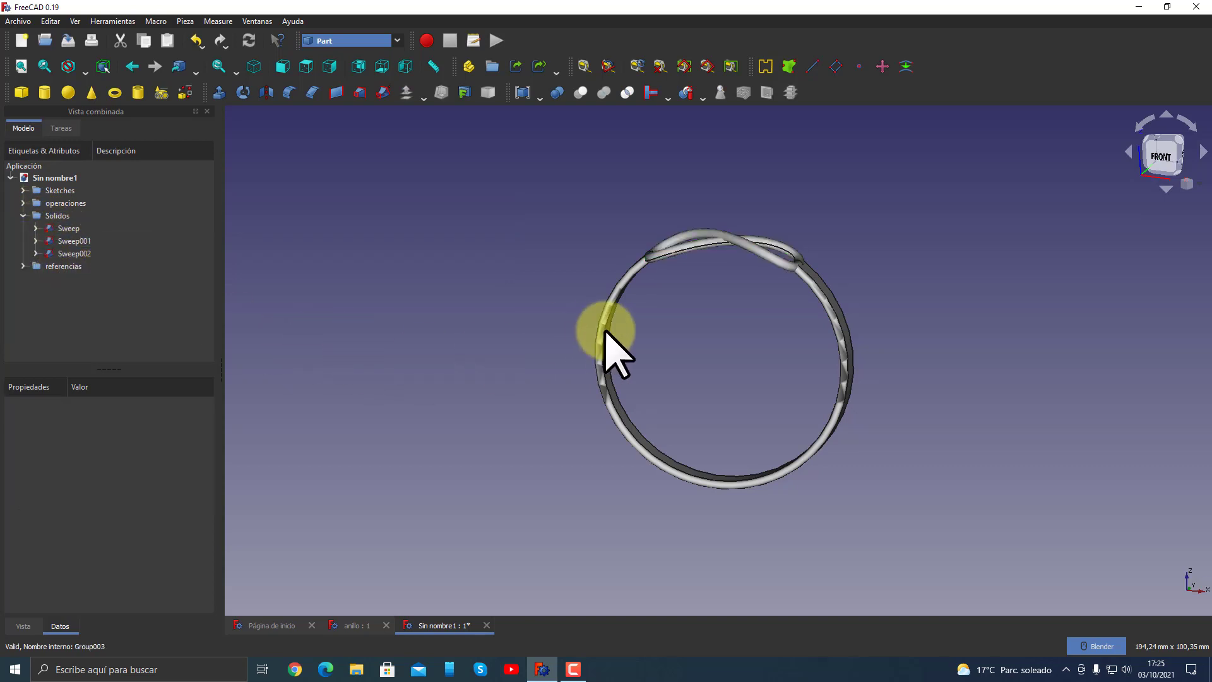
mouse_move(609, 351)
middle_down()
mouse_move(873, 392)
mouse_move(915, 354)
mouse_move(592, 346)
mouse_move(474, 370)
mouse_move(542, 380)
mouse_move(556, 439)
mouse_move(578, 392)
mouse_move(720, 386)
middle_up()
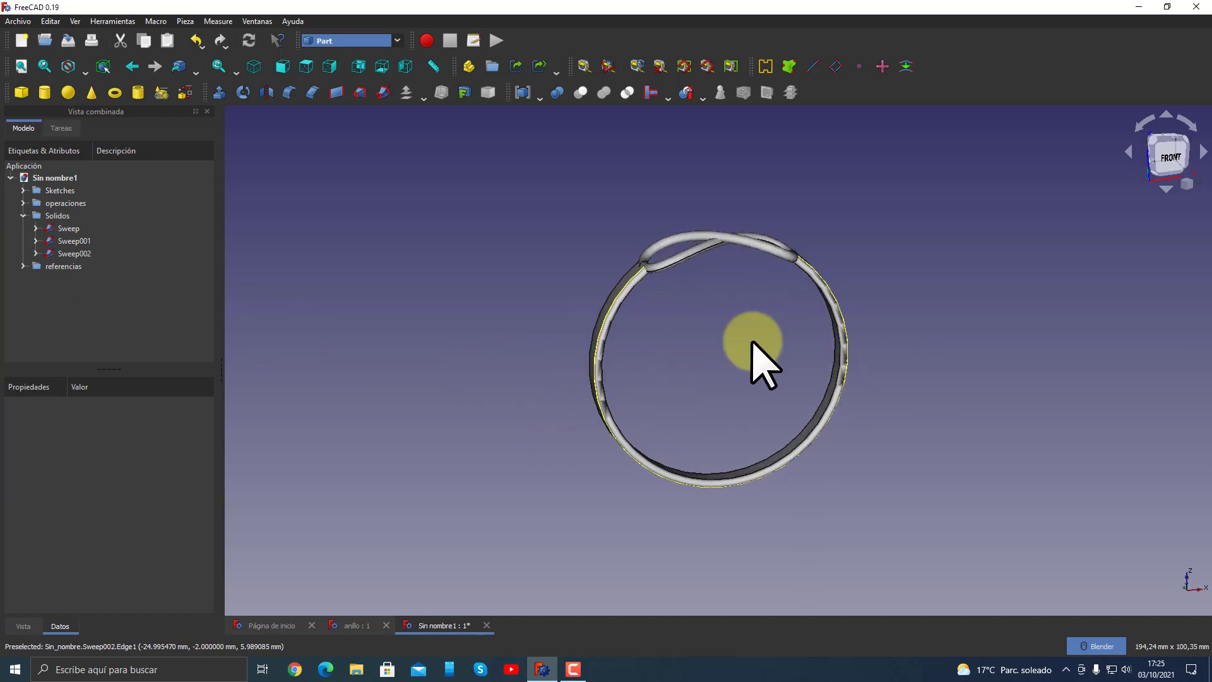
scroll(770, 253, up, 3)
scroll(768, 241, down, 3)
middle_drag(769, 241, 590, 406)
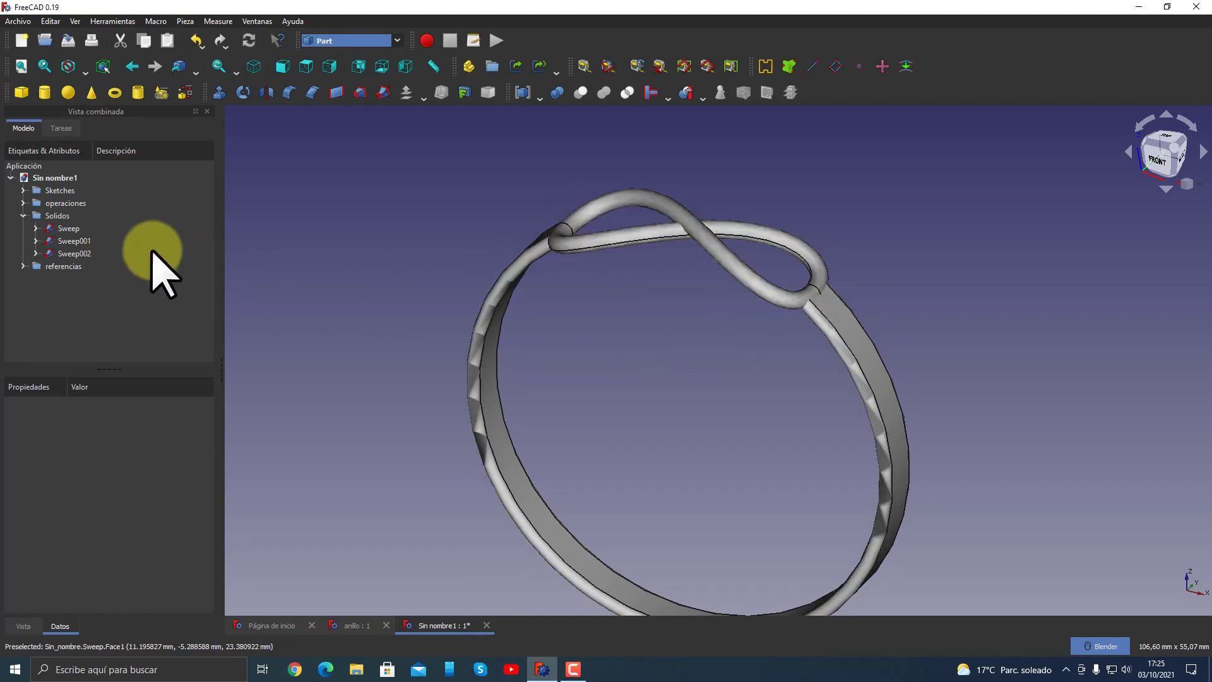
- Toggle the sweeps' visibility, then show Sweep002's display properties on the Vista tab
click(63, 229)
key(space)
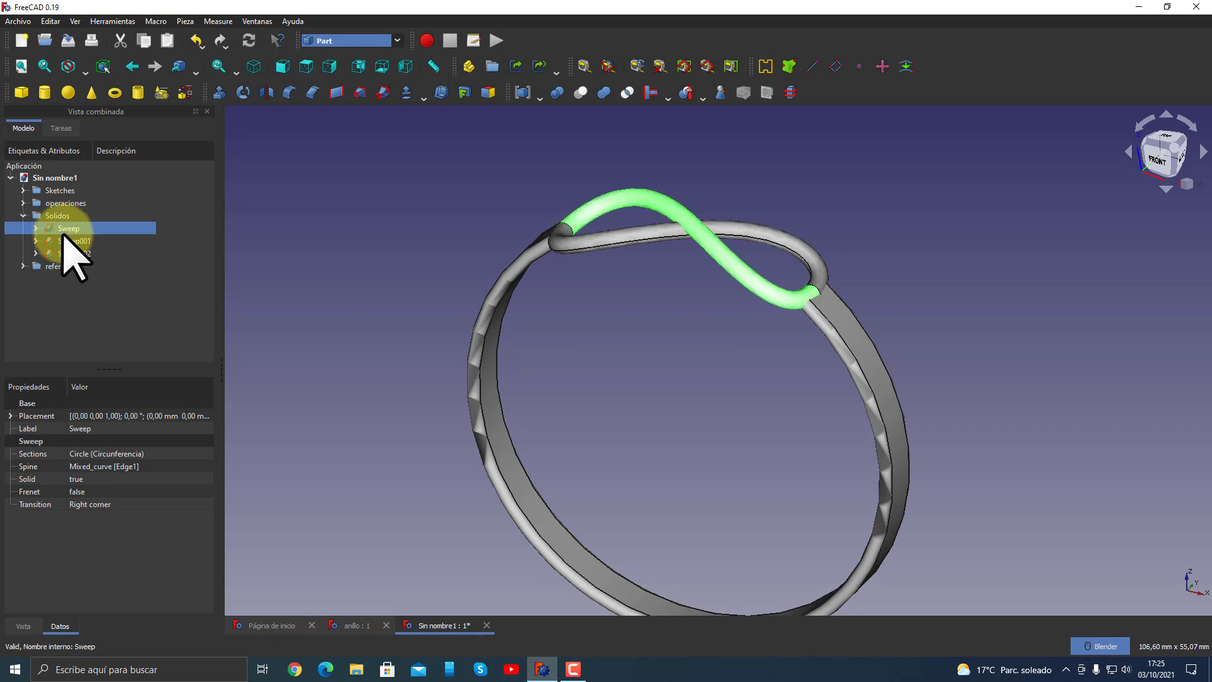
click(69, 249)
key(Up)
key(Down)
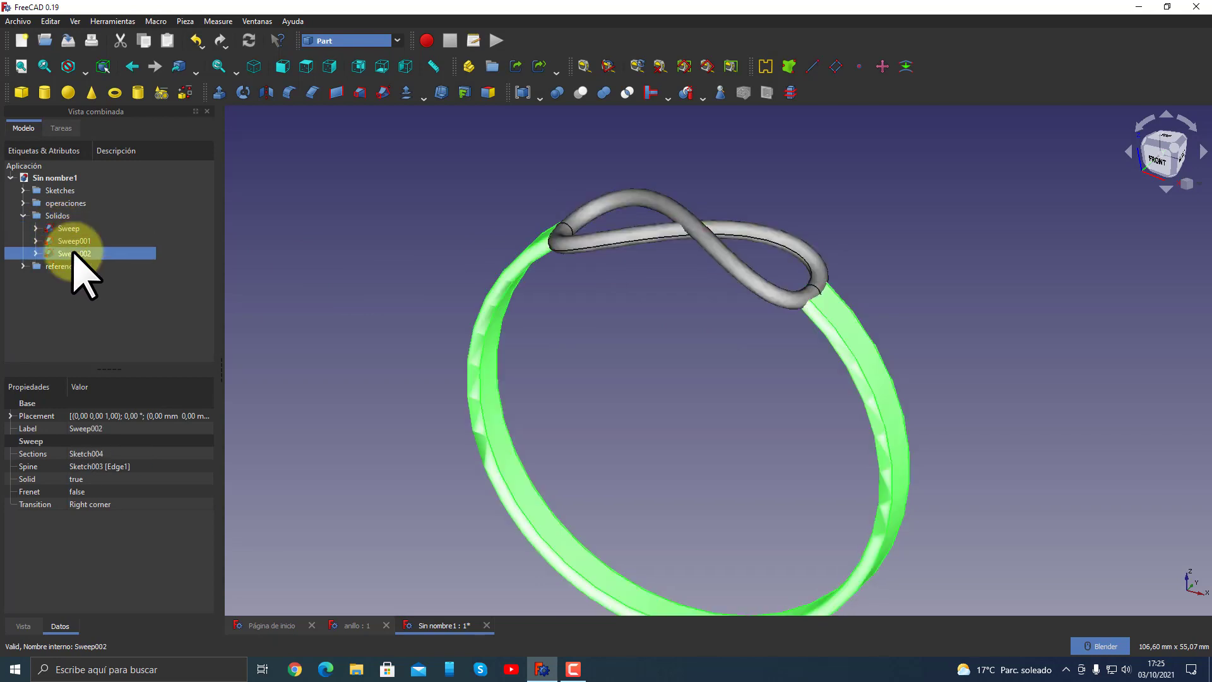
key(space)
key(space)
click(599, 413)
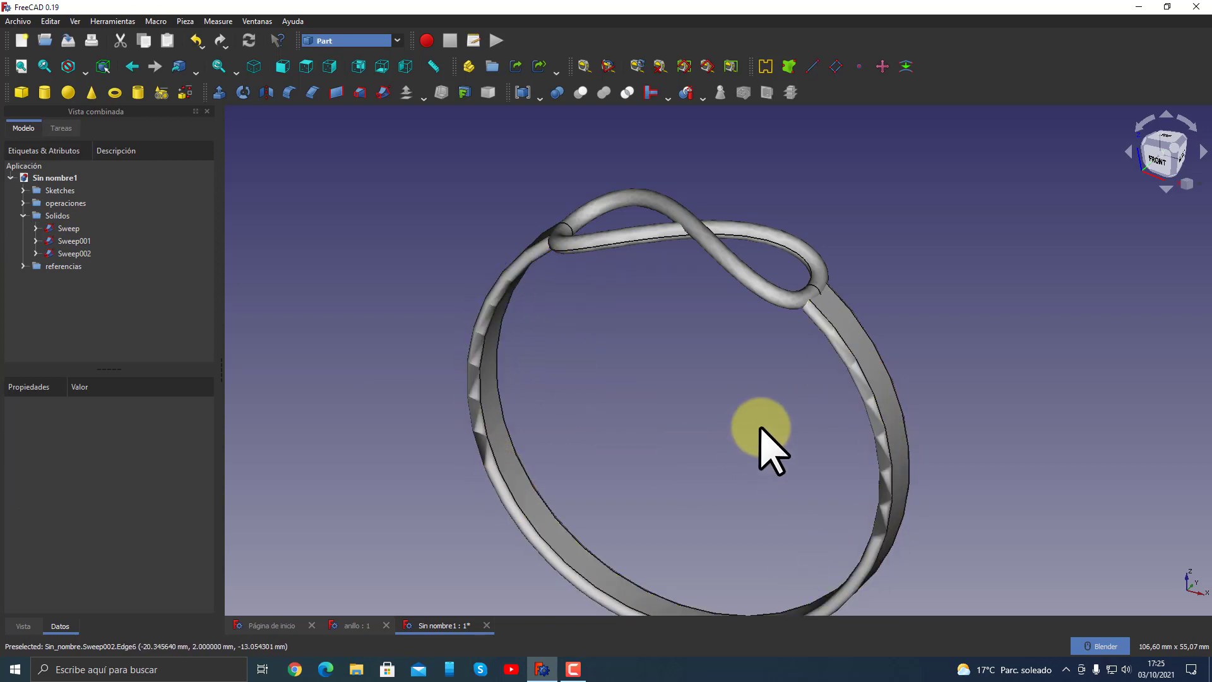
middle_drag(760, 428, 747, 433)
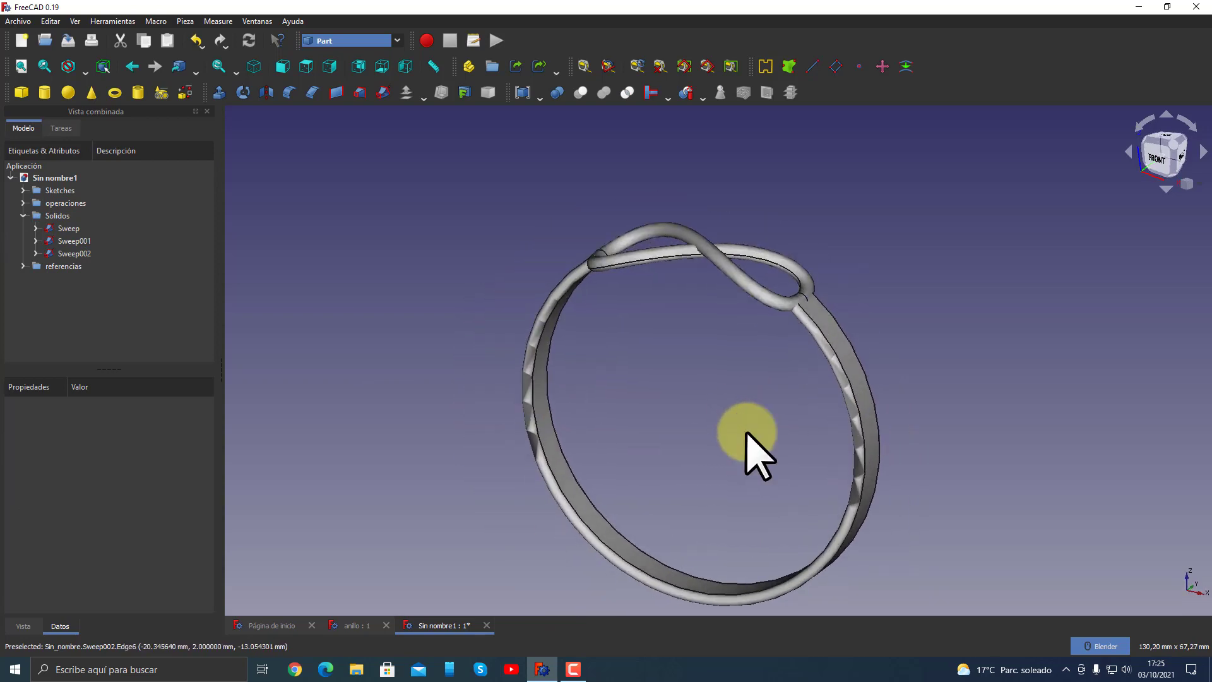
click(60, 253)
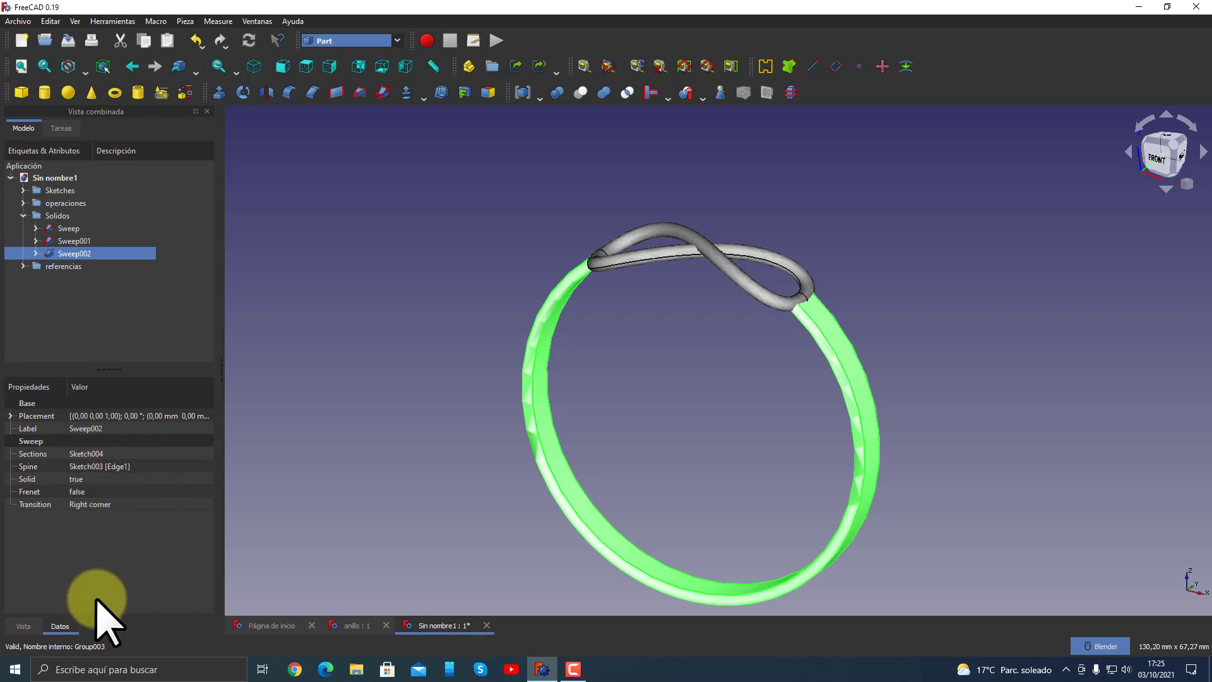
click(35, 625)
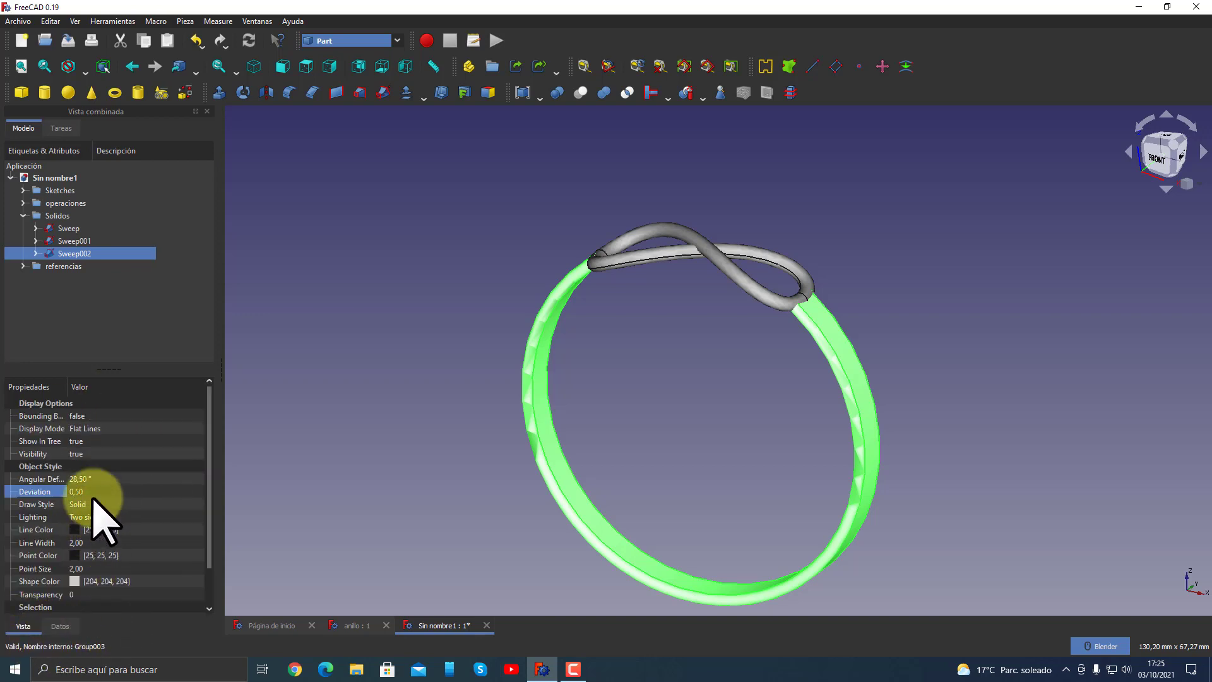
- Confirm ring band Sweep002 is at Deviation 0.50 and orbit to inspect the smoother band
click(301, 447)
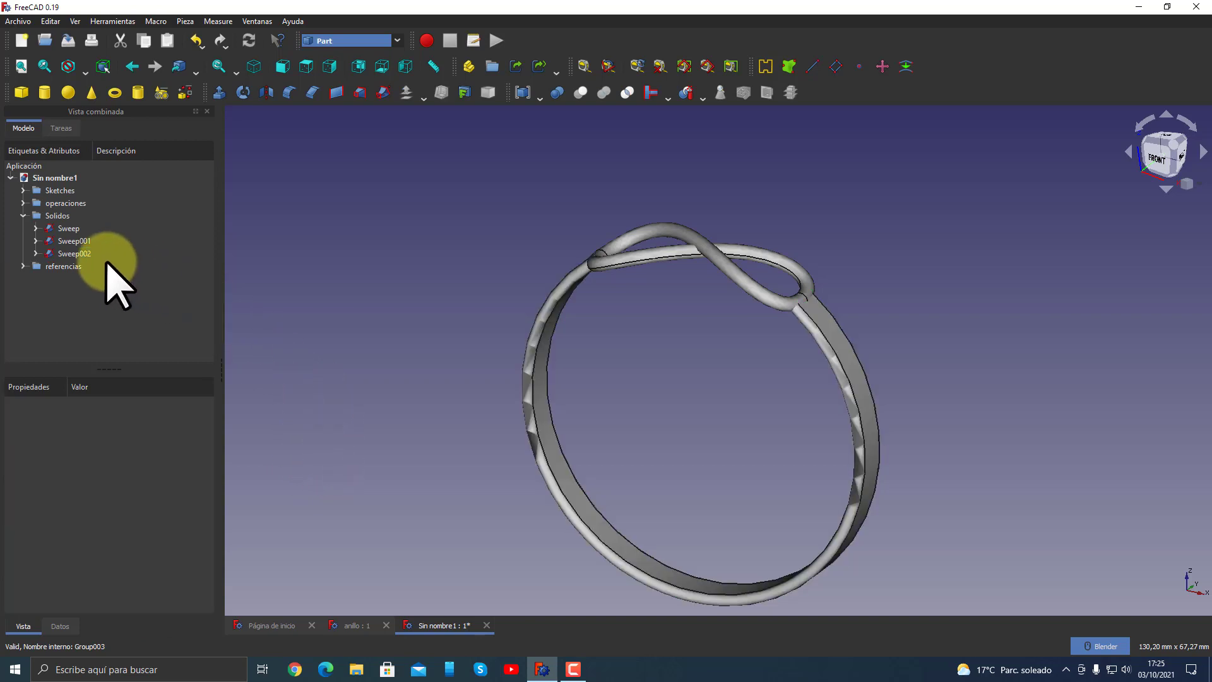
click(64, 253)
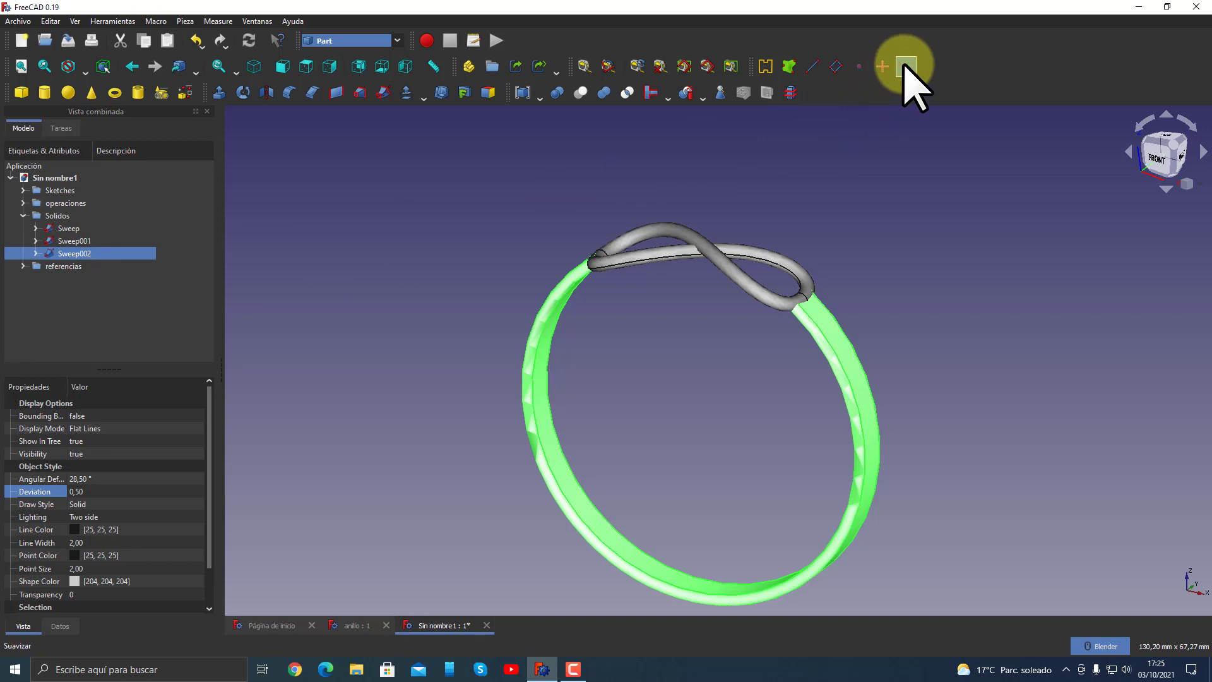
click(839, 365)
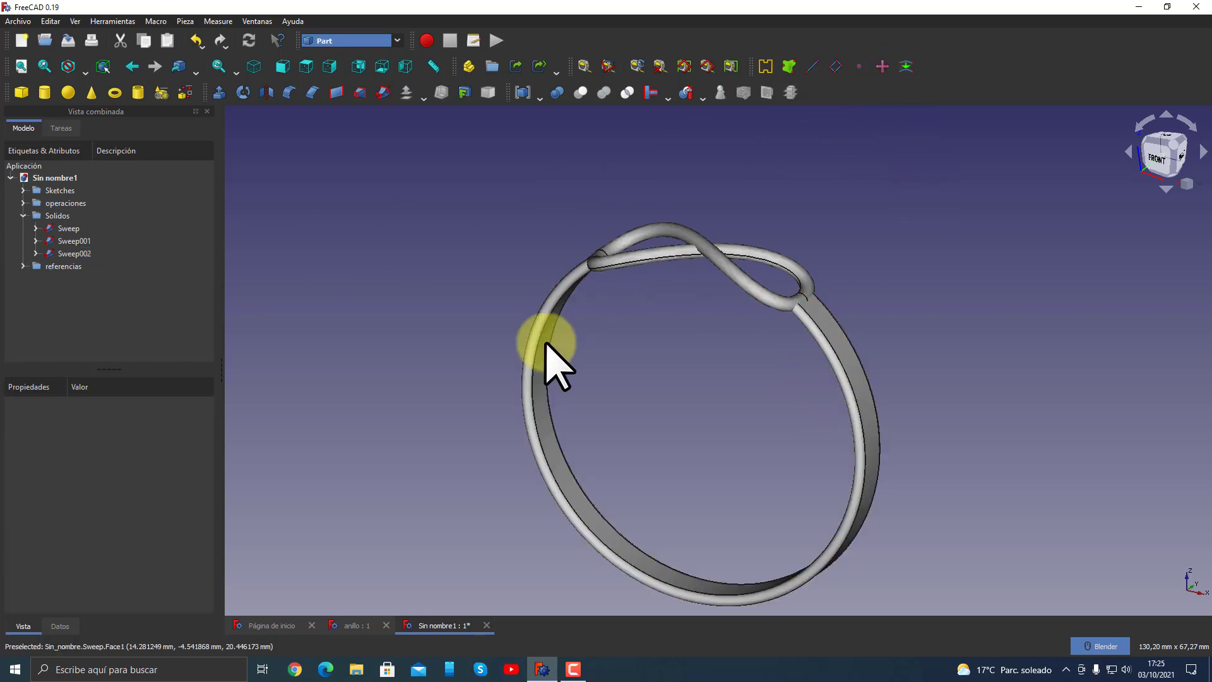
mouse_move(628, 406)
middle_down()
mouse_move(428, 395)
mouse_move(606, 335)
mouse_move(522, 349)
mouse_move(468, 435)
mouse_move(609, 389)
mouse_move(474, 406)
middle_up()
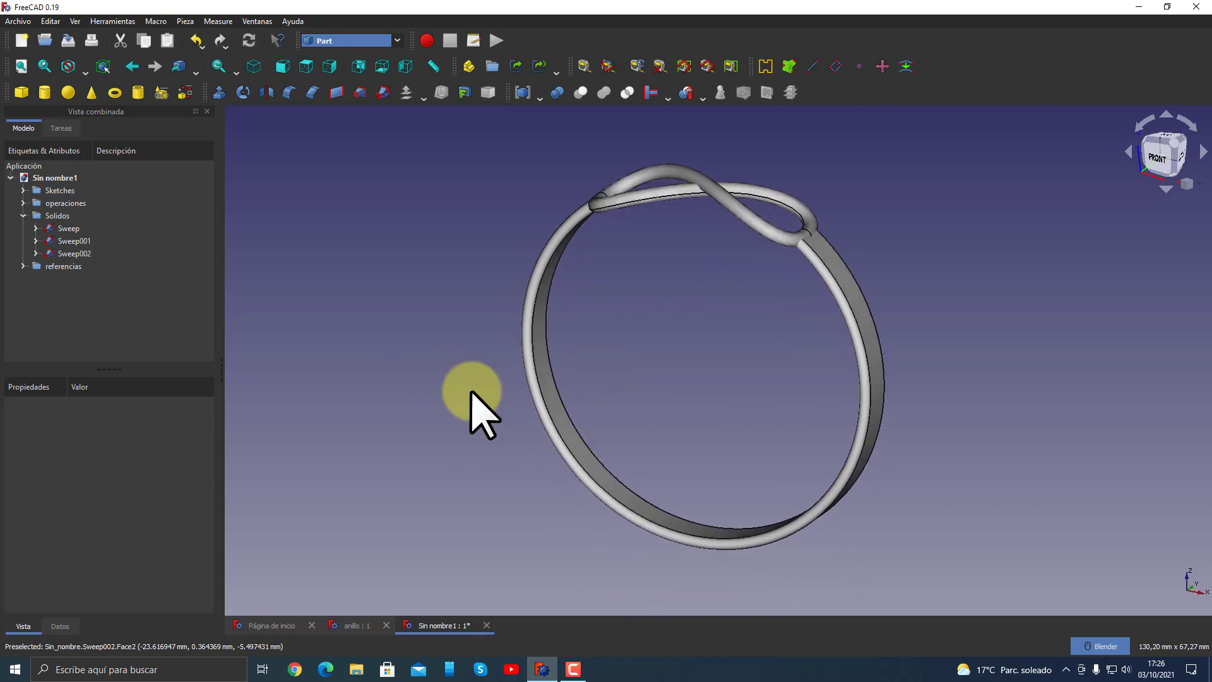
- Recheck Sweep002's Deviation property, orbit the ring face-on, and select the knot sweep Sweep
click(92, 253)
click(58, 491)
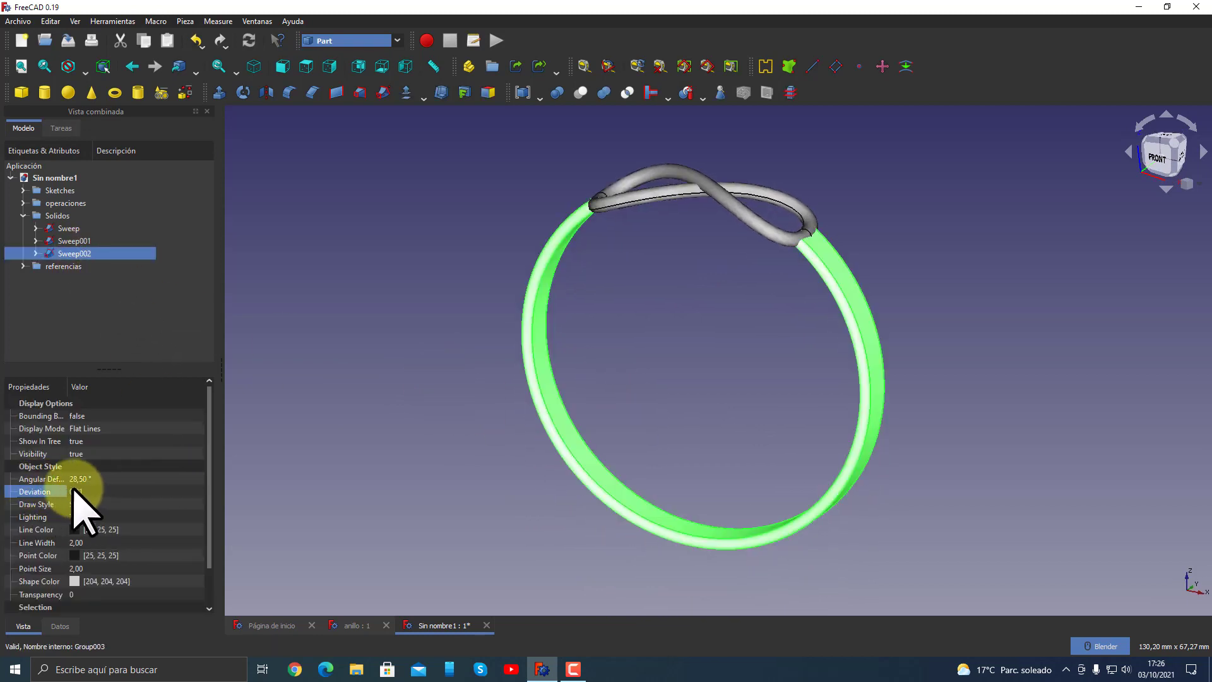
click(321, 484)
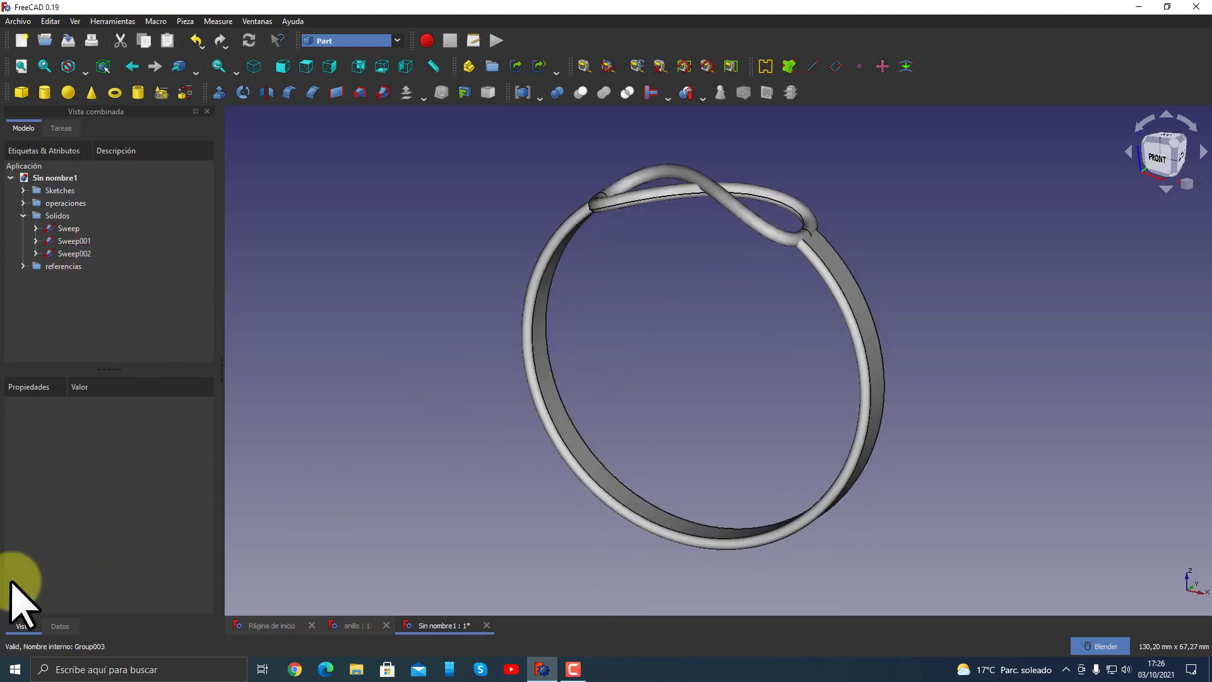
mouse_move(432, 472)
middle_down()
mouse_move(460, 452)
mouse_move(652, 416)
mouse_move(423, 447)
mouse_move(601, 467)
mouse_move(590, 554)
mouse_move(712, 379)
middle_up()
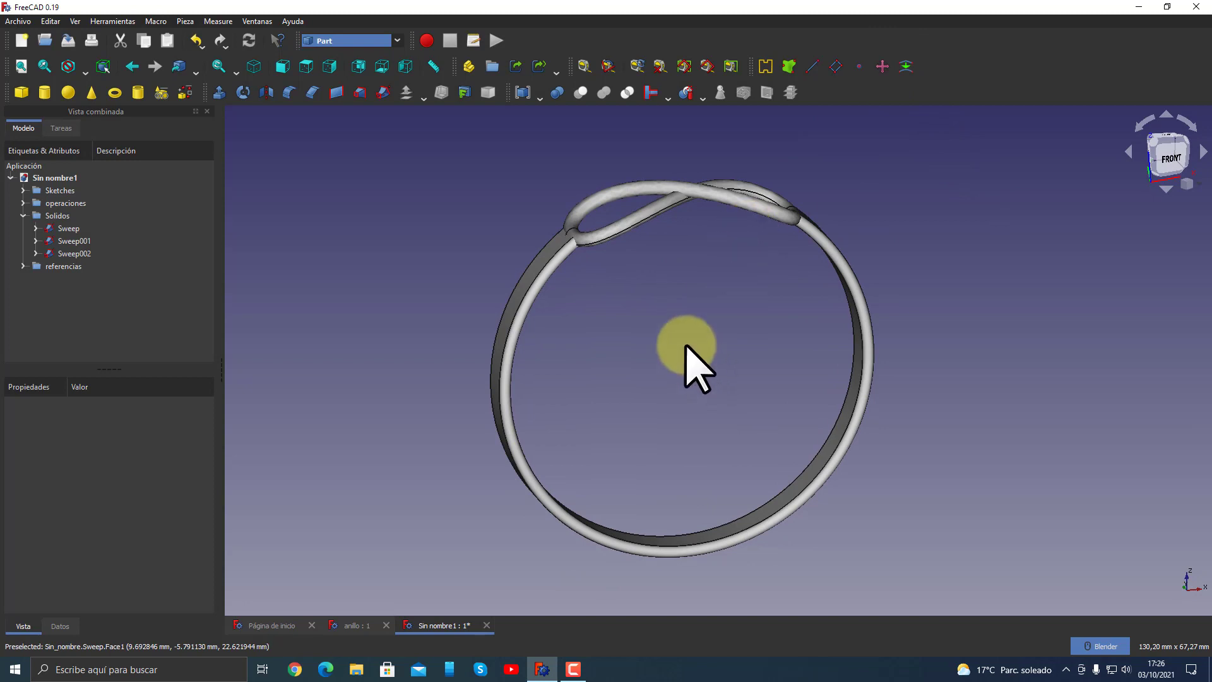
mouse_move(678, 339)
middle_down()
mouse_move(650, 387)
mouse_move(784, 390)
mouse_move(749, 387)
mouse_move(609, 465)
mouse_move(600, 427)
mouse_move(482, 401)
middle_up()
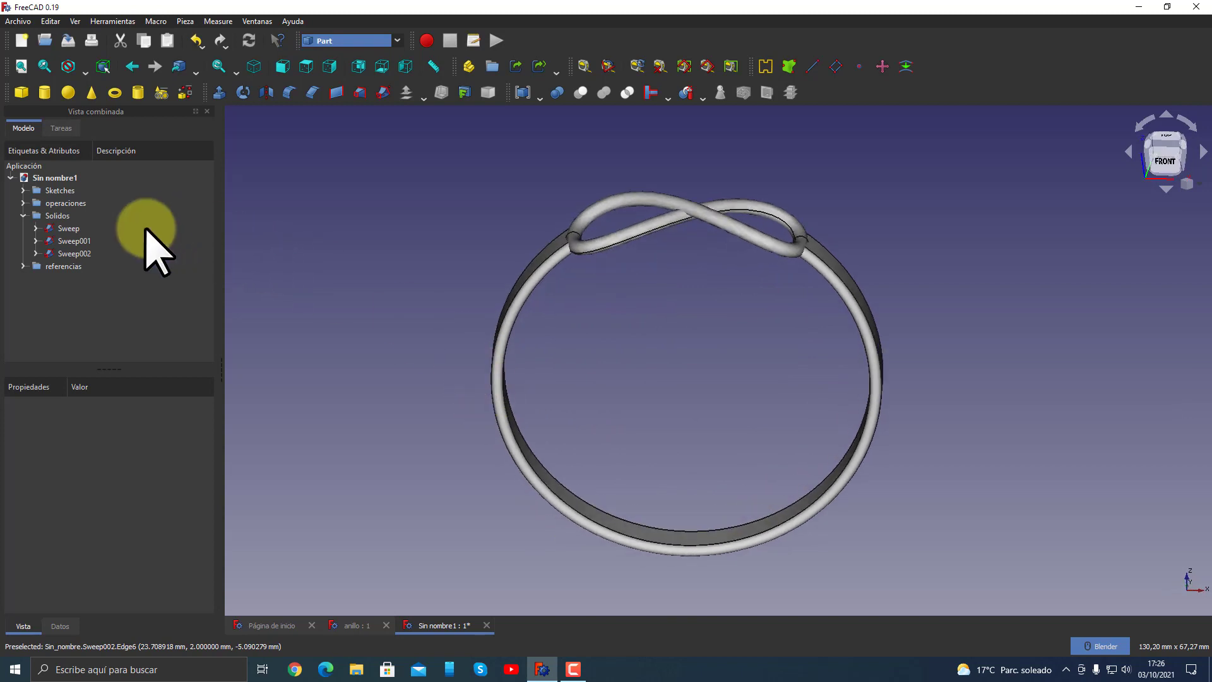
click(69, 228)
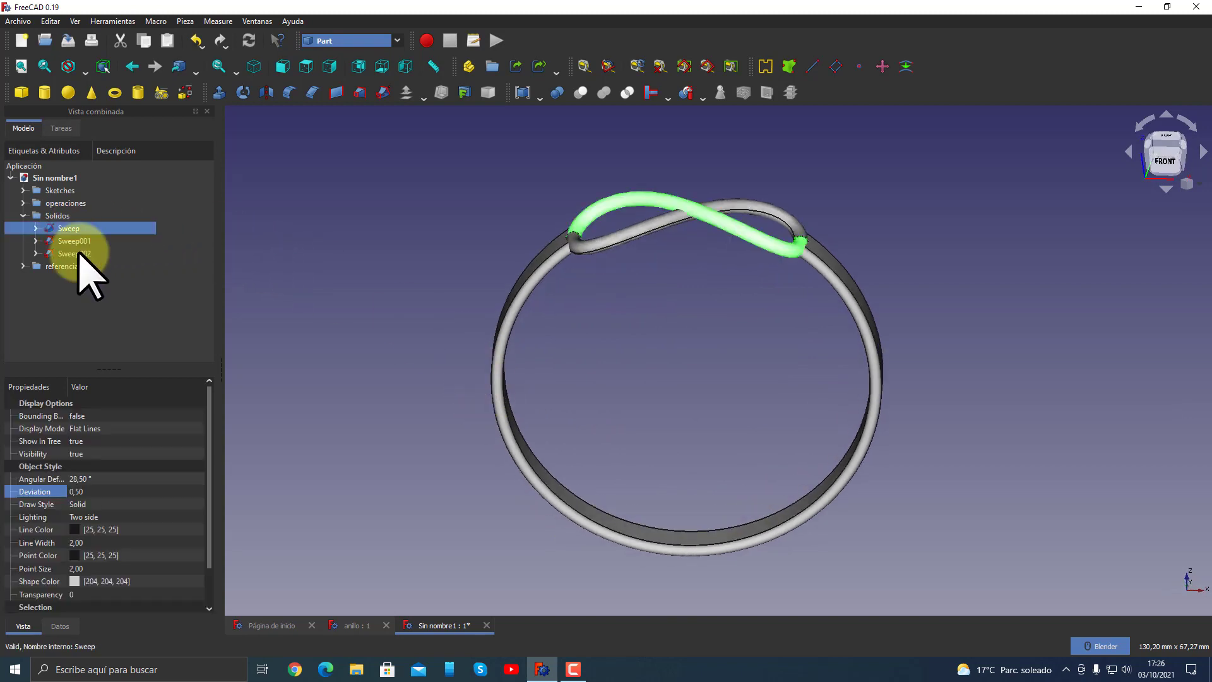
- Union knot sweeps Sweep and Sweep001 with Part Boolean into a new Fusion solid
ctrl+click(74, 241)
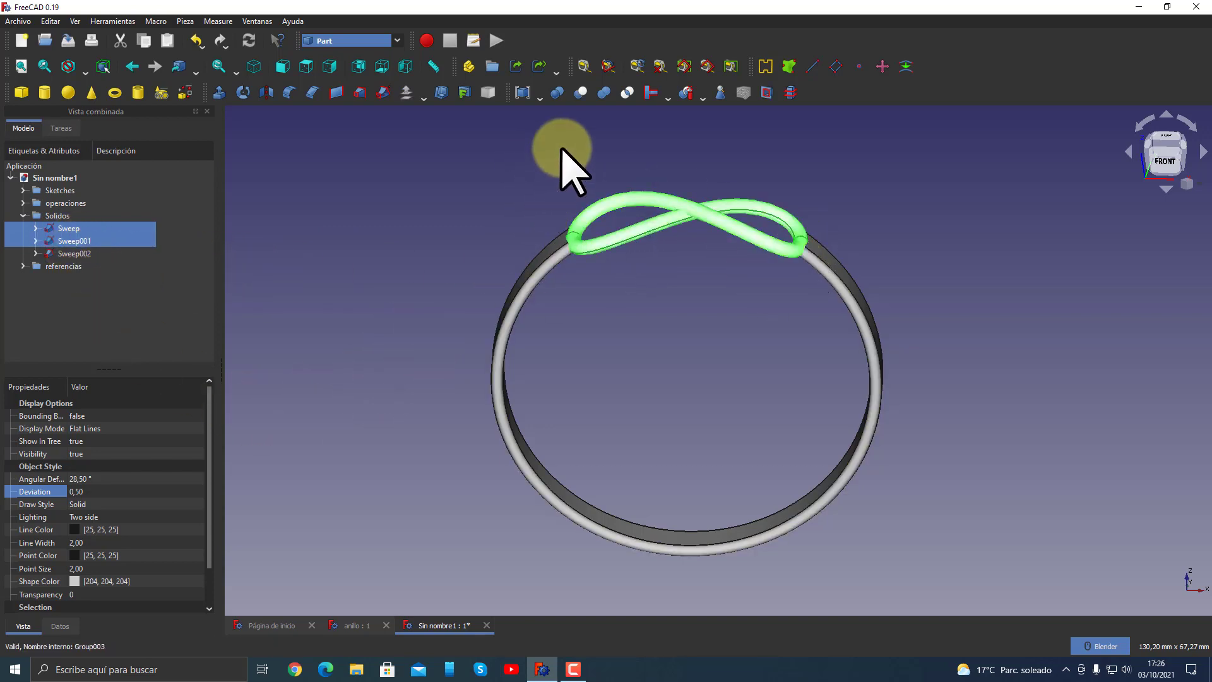
click(556, 93)
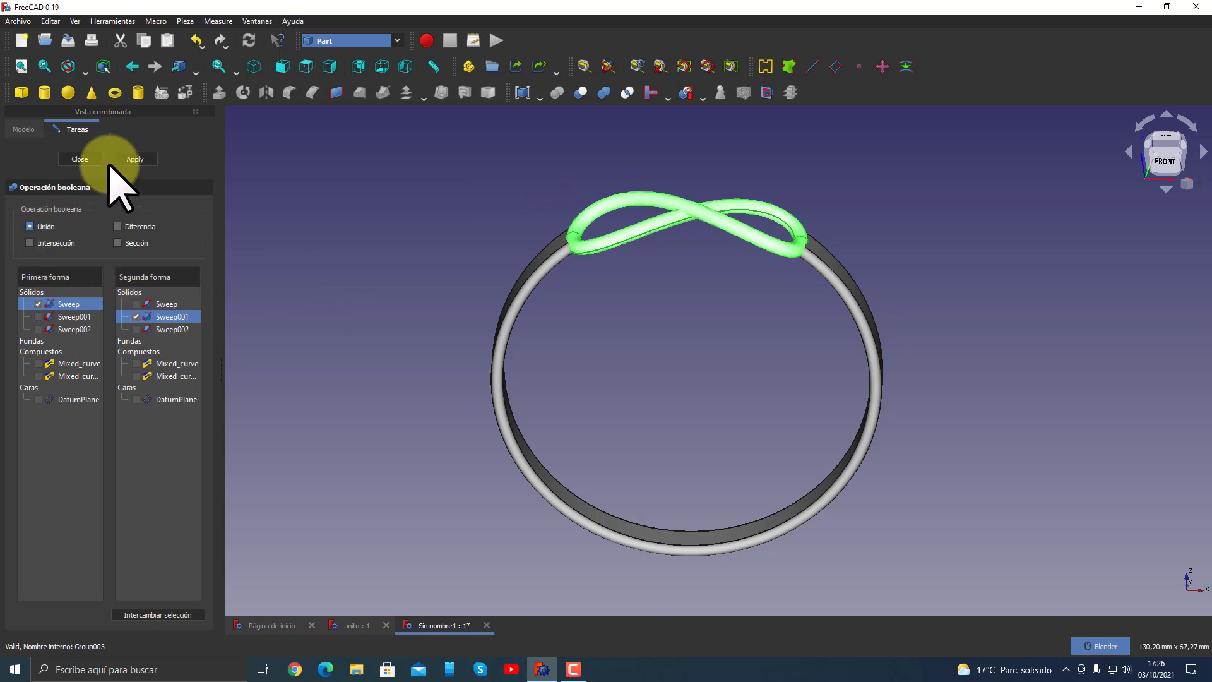
click(145, 160)
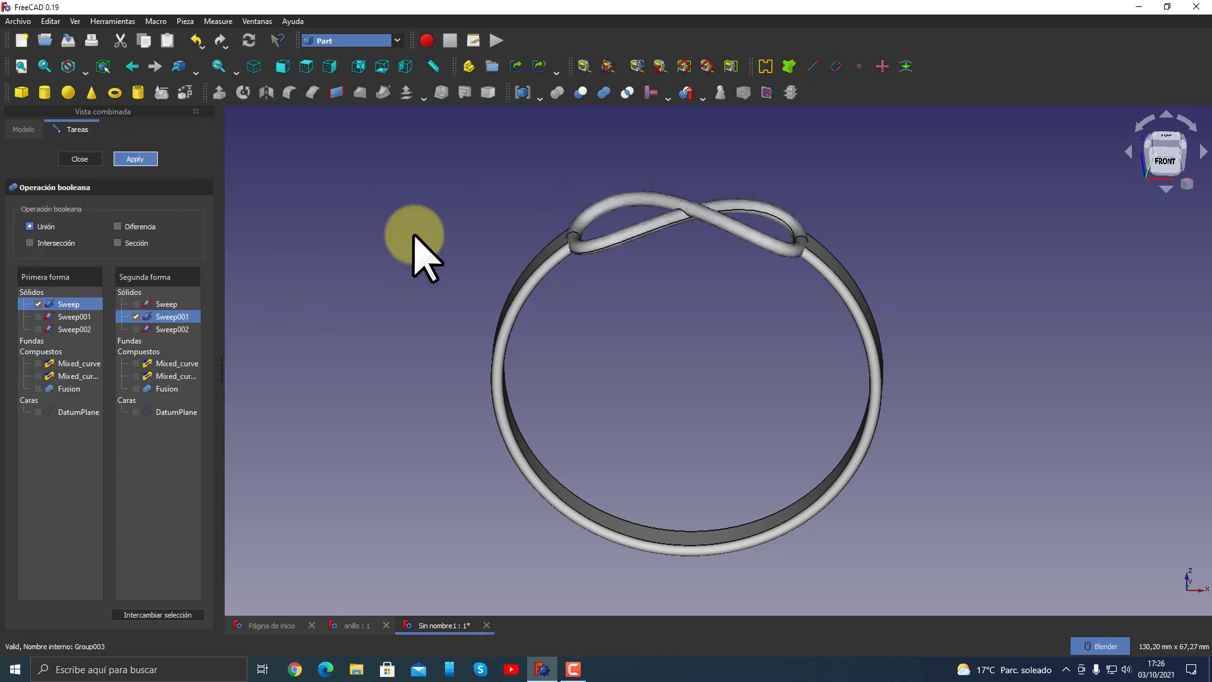
click(81, 159)
click(312, 255)
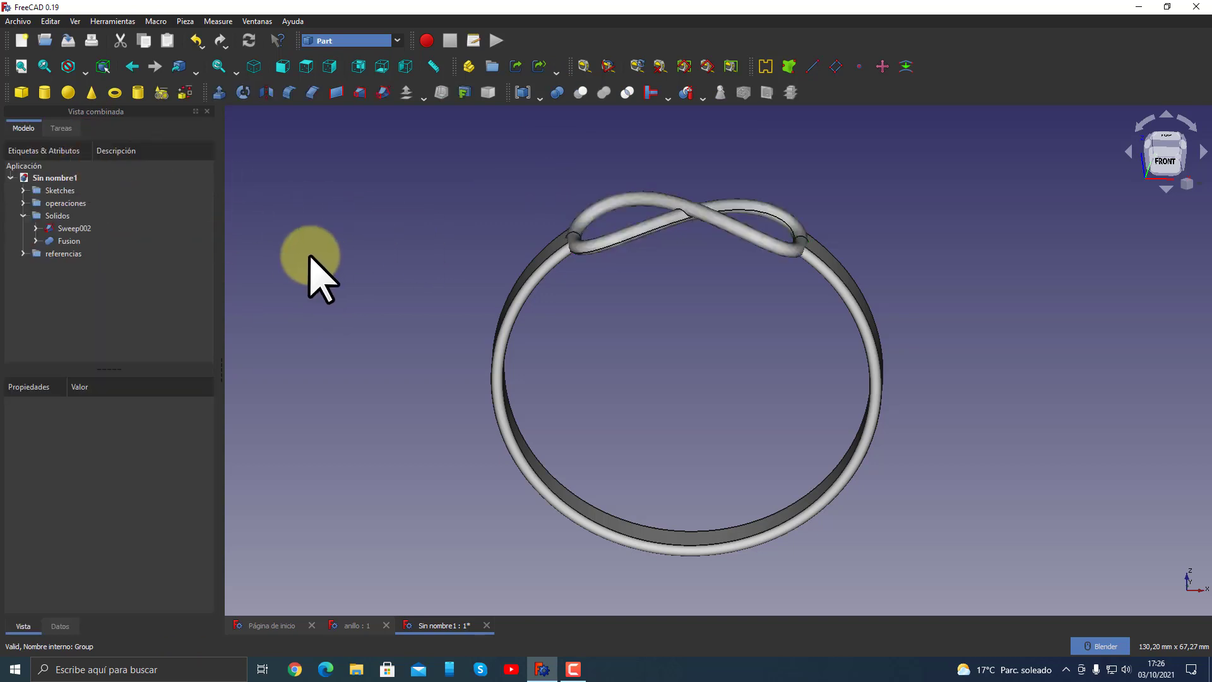
click(67, 240)
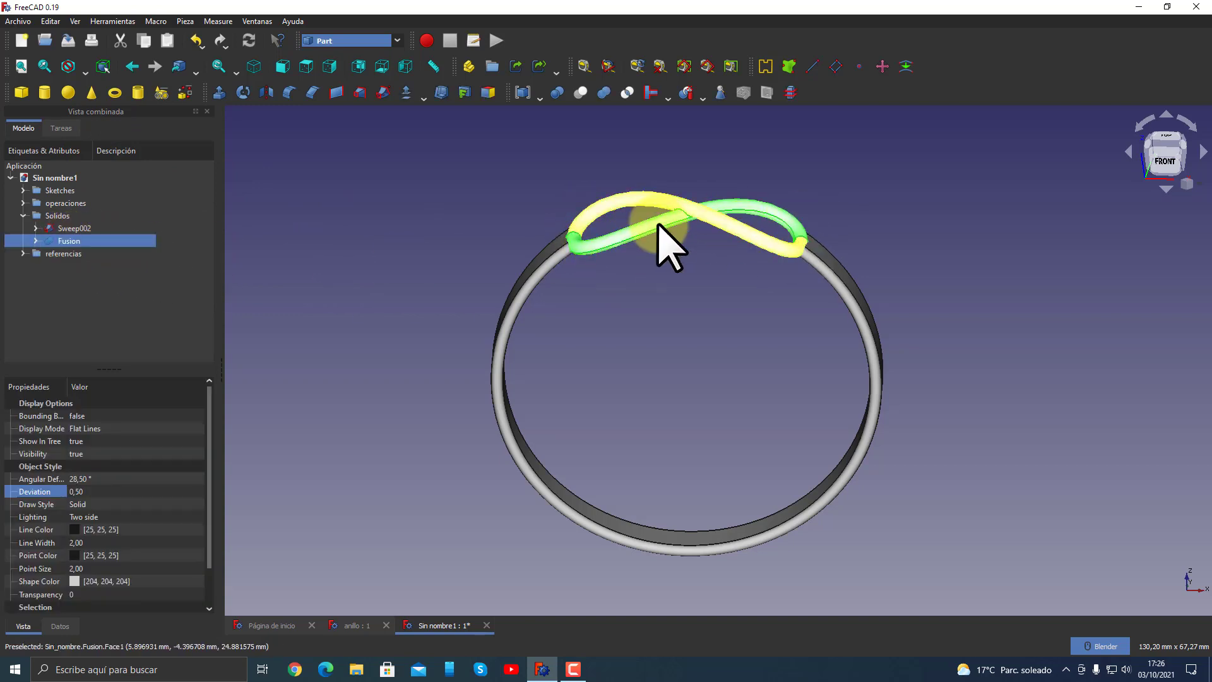
click(463, 235)
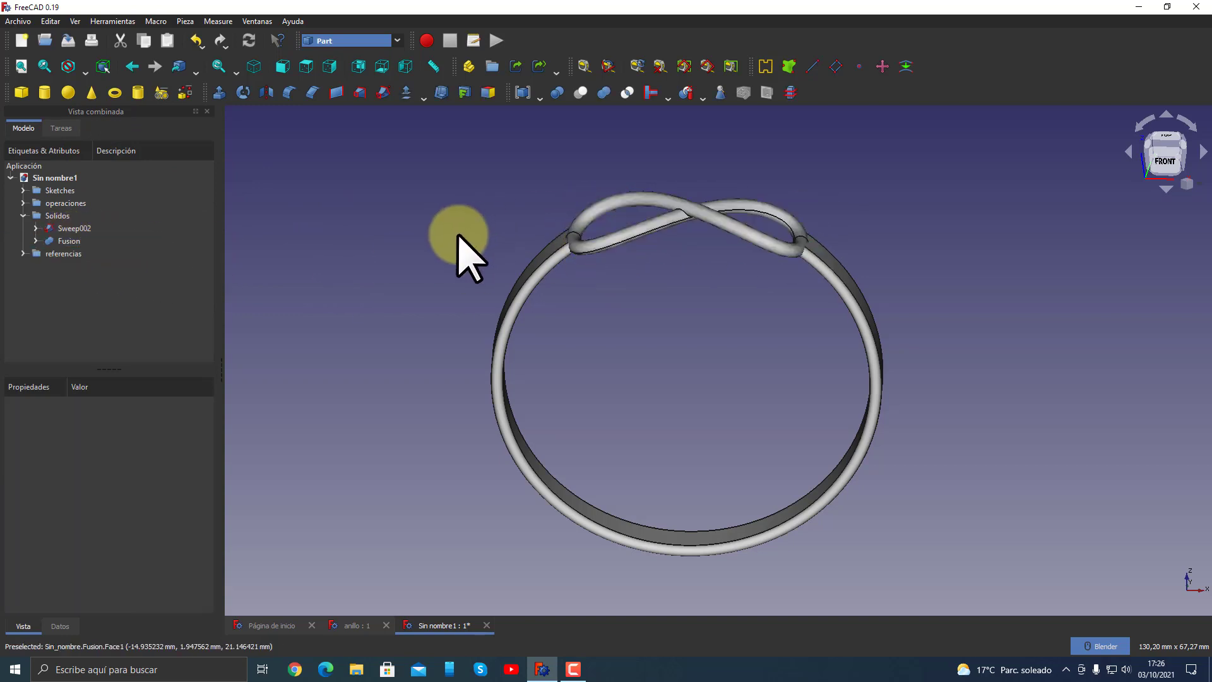
click(68, 241)
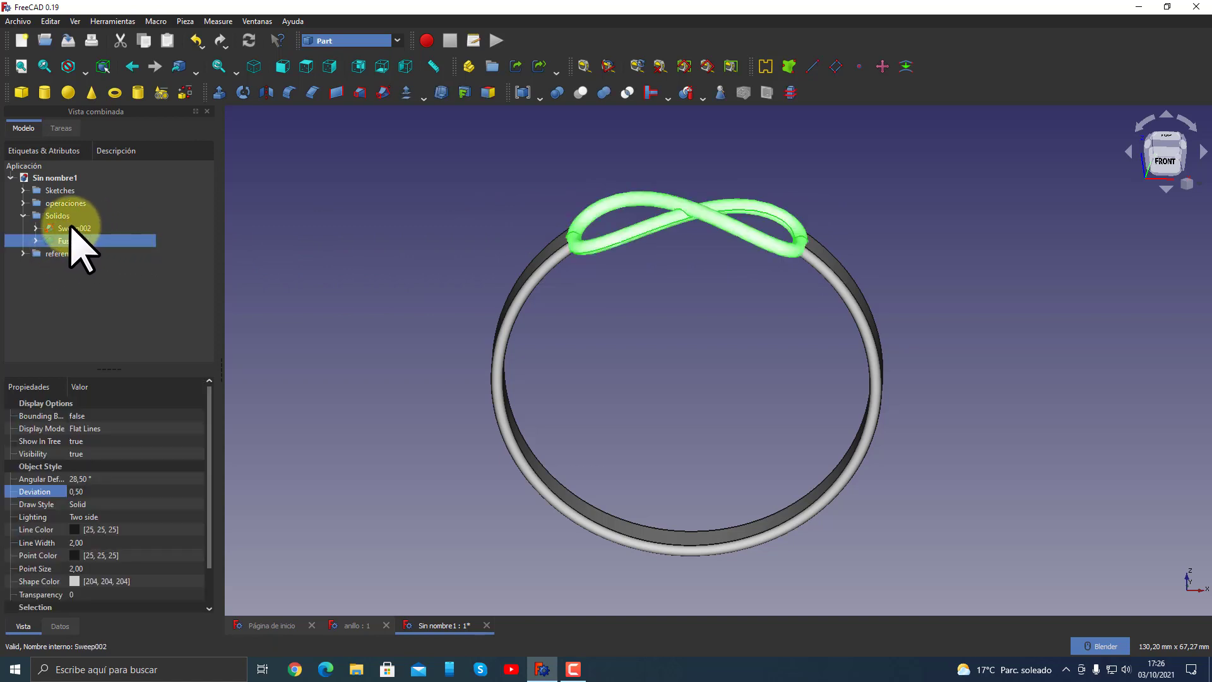
- Union the Fusion knot with ring band Sweep002 to create Fusion001
ctrl+click(71, 228)
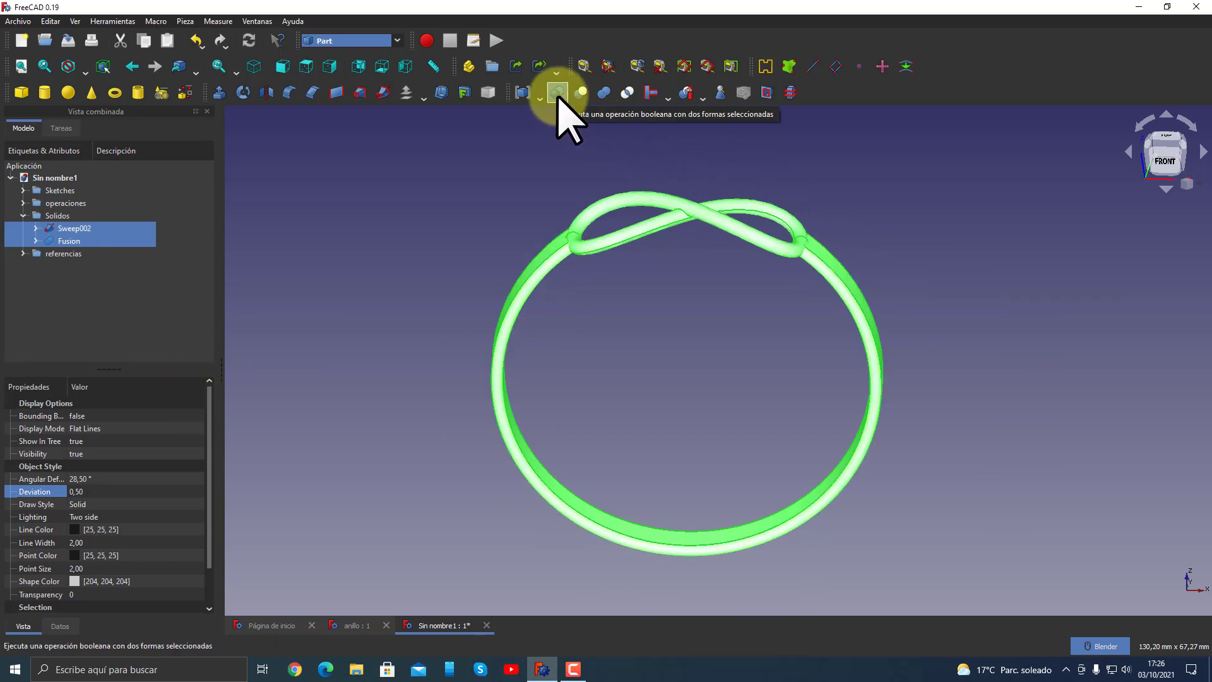
click(558, 94)
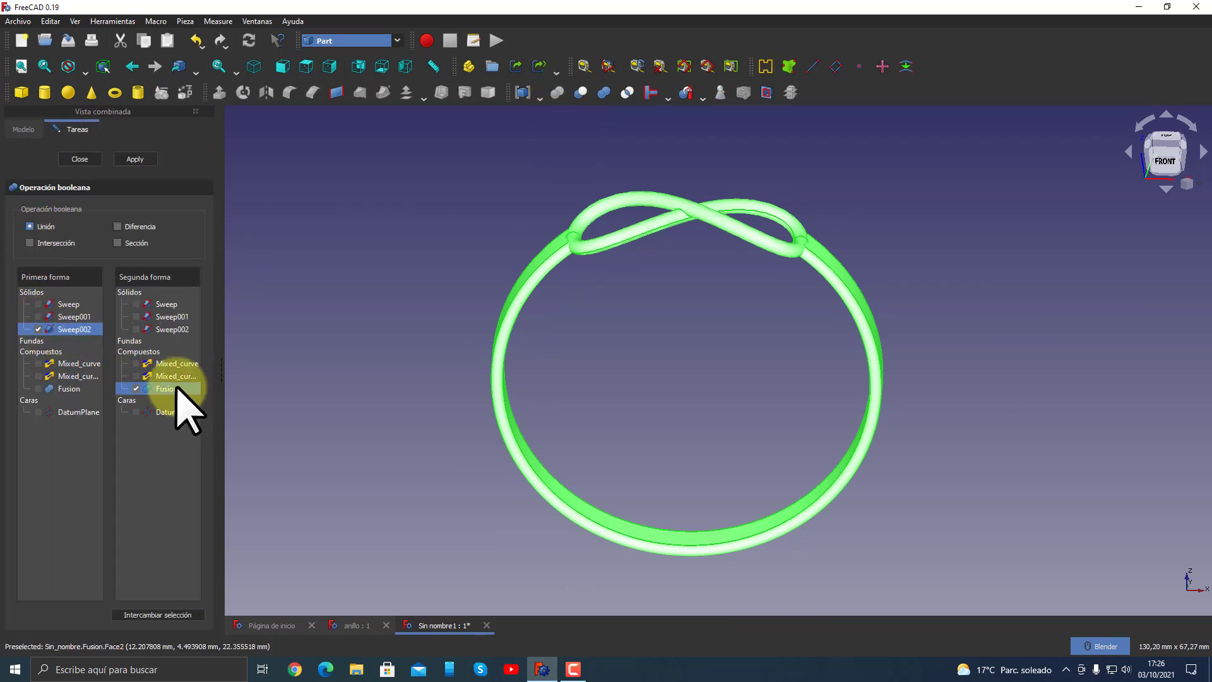
click(136, 159)
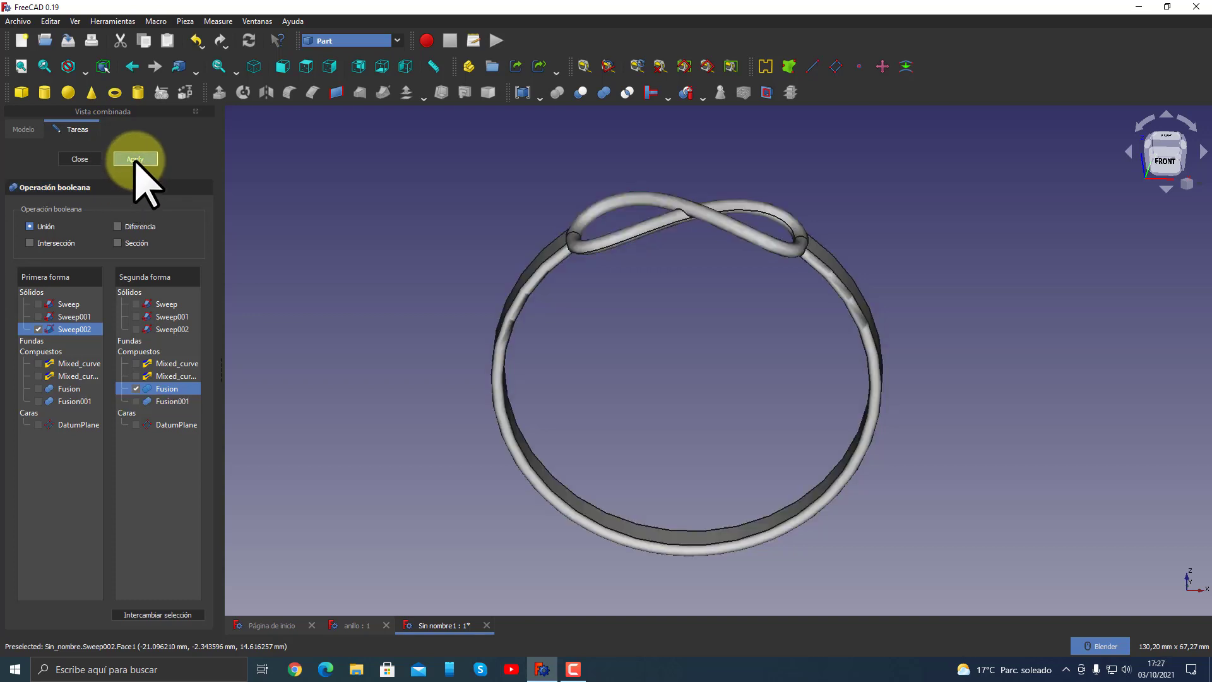
click(80, 159)
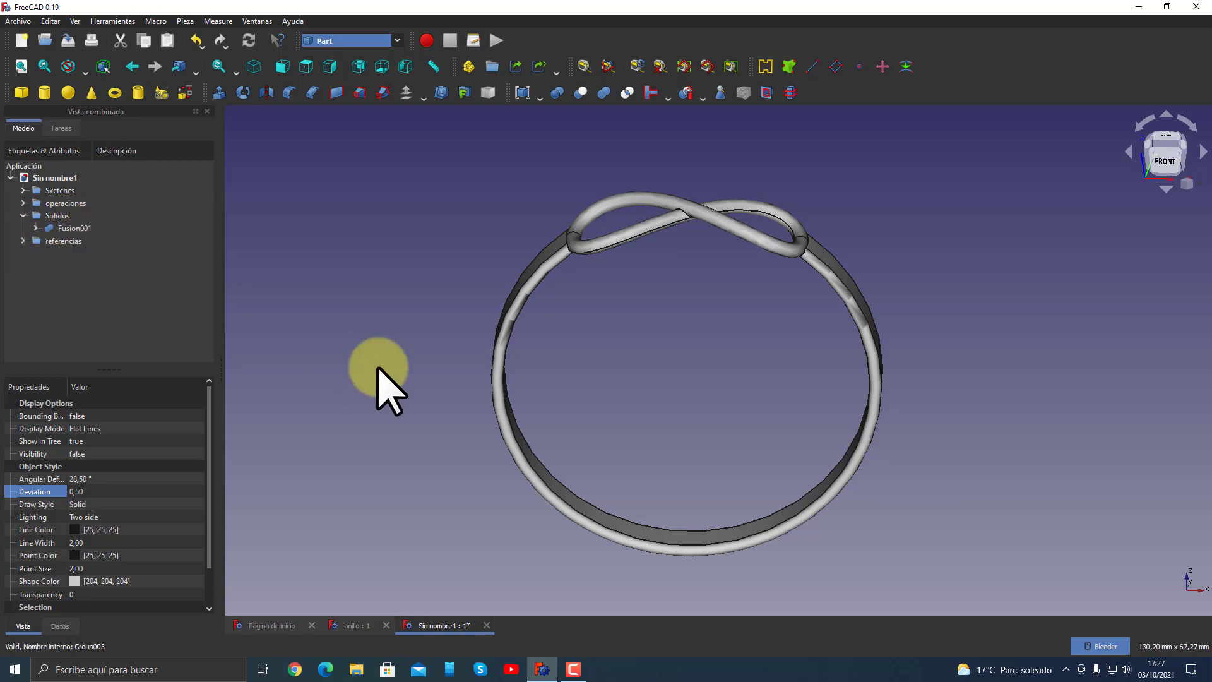
- Zoom in on Fusion001's loop crossing and pick the edge where the tubes meet
mouse_move(703, 419)
middle_down()
mouse_move(536, 365)
mouse_move(790, 398)
mouse_move(593, 418)
mouse_move(744, 414)
mouse_move(625, 408)
mouse_move(730, 414)
mouse_move(735, 402)
mouse_move(690, 406)
middle_up()
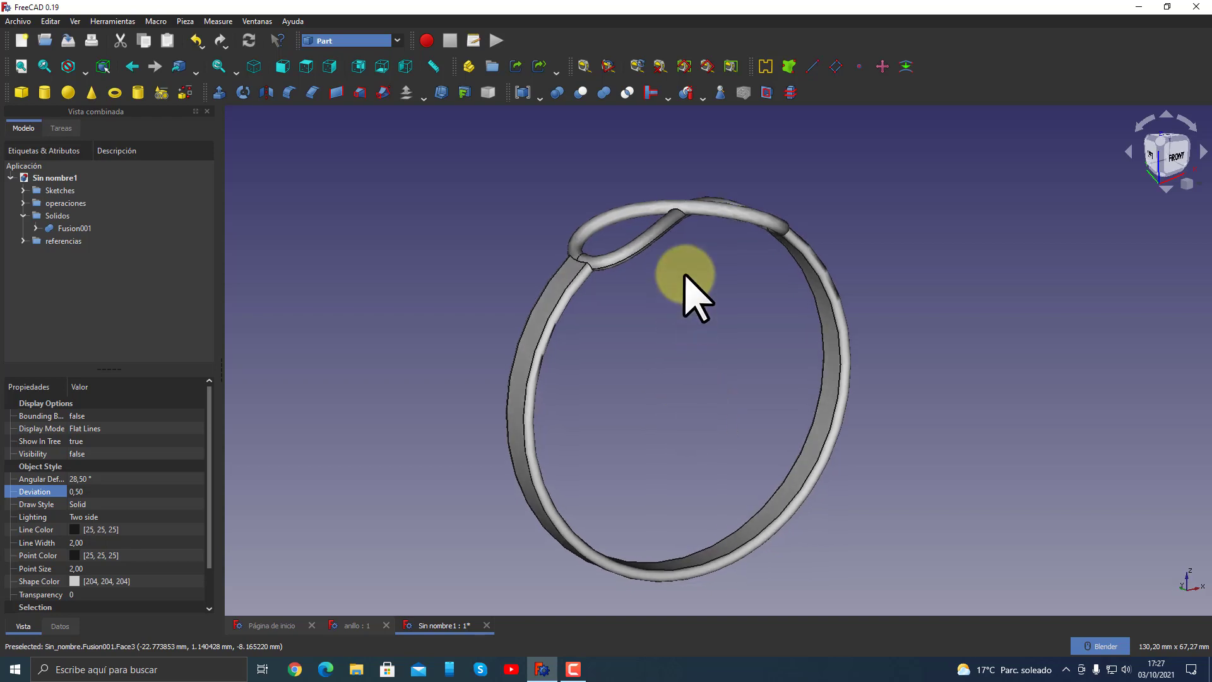
scroll(706, 284, up, 3)
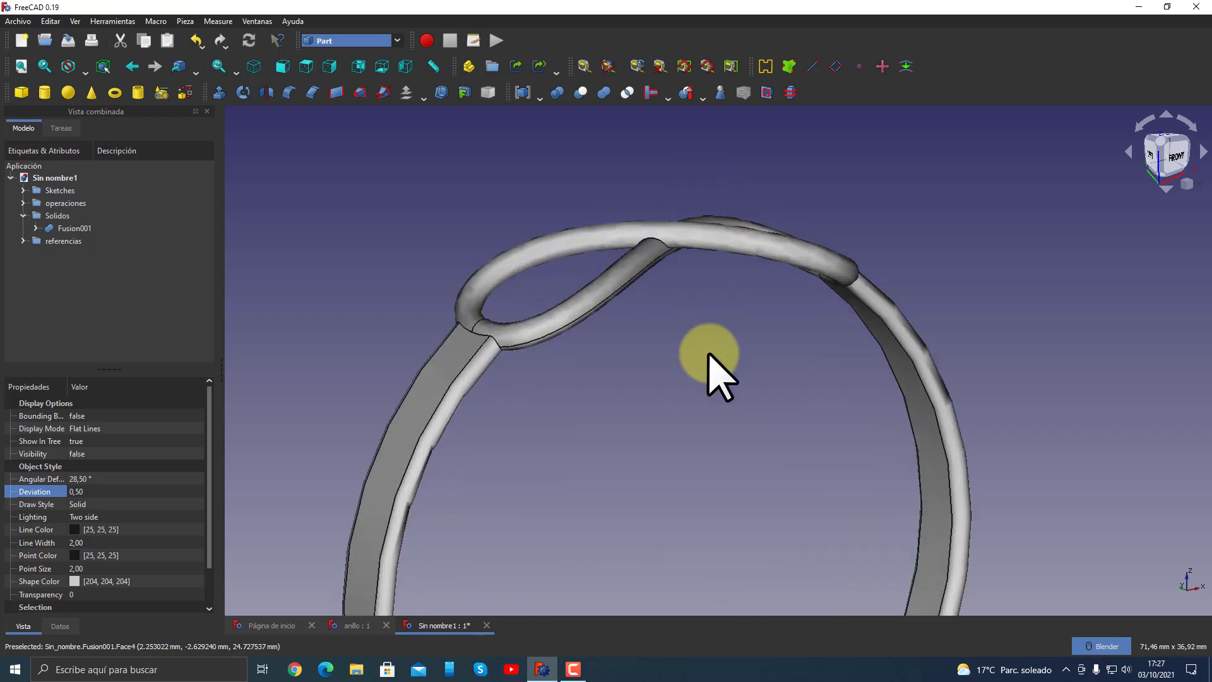
mouse_move(709, 366)
middle_down()
mouse_move(657, 306)
mouse_move(834, 381)
mouse_move(776, 351)
mouse_move(841, 395)
middle_up()
click(21, 66)
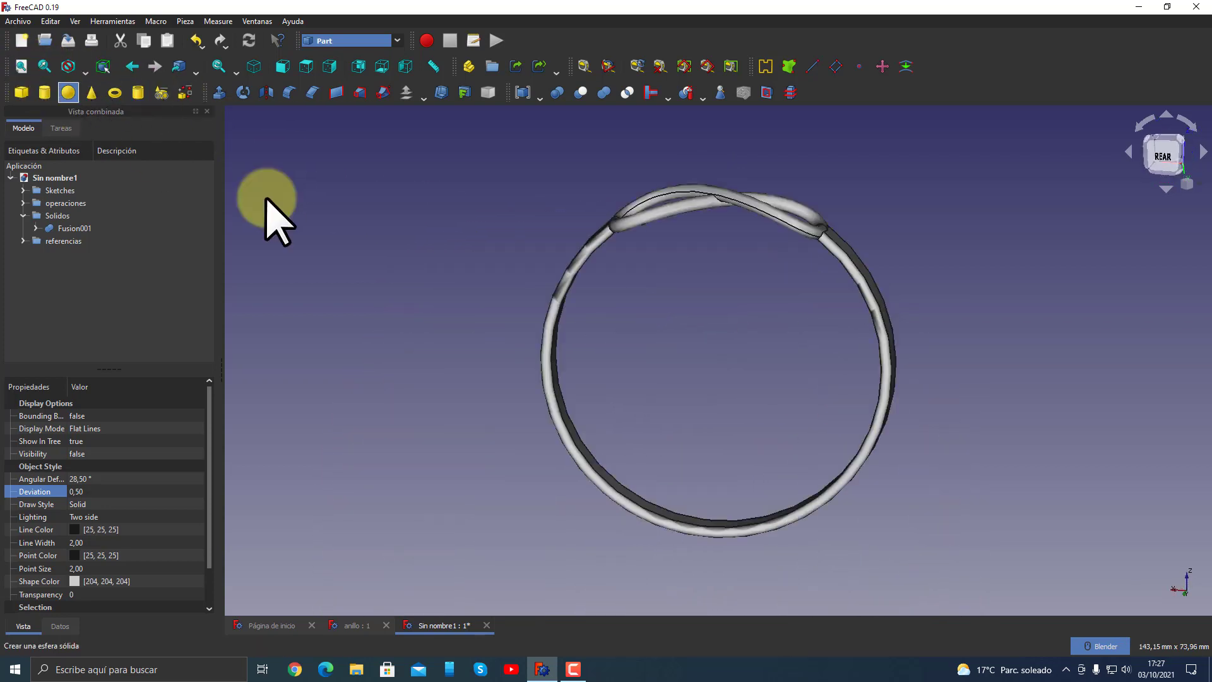
mouse_move(910, 368)
middle_down()
mouse_move(530, 386)
mouse_move(812, 351)
mouse_move(722, 411)
mouse_move(666, 335)
mouse_move(817, 366)
middle_up()
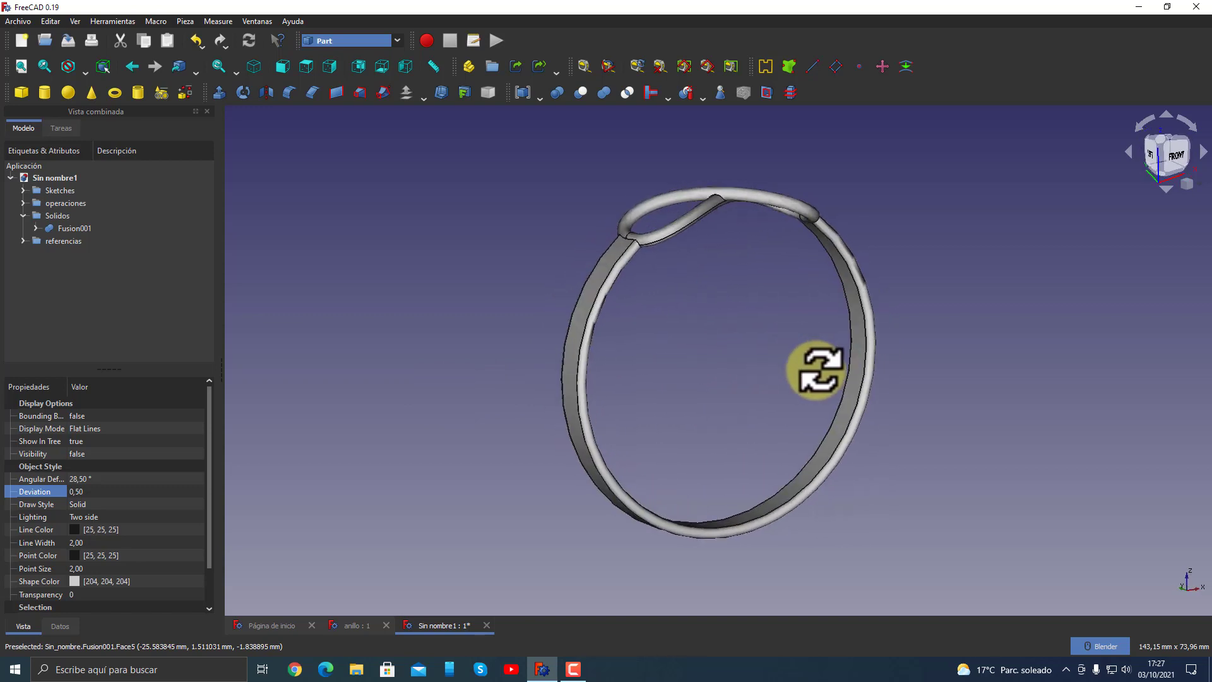
scroll(751, 180, up, 5)
scroll(749, 178, up, 2)
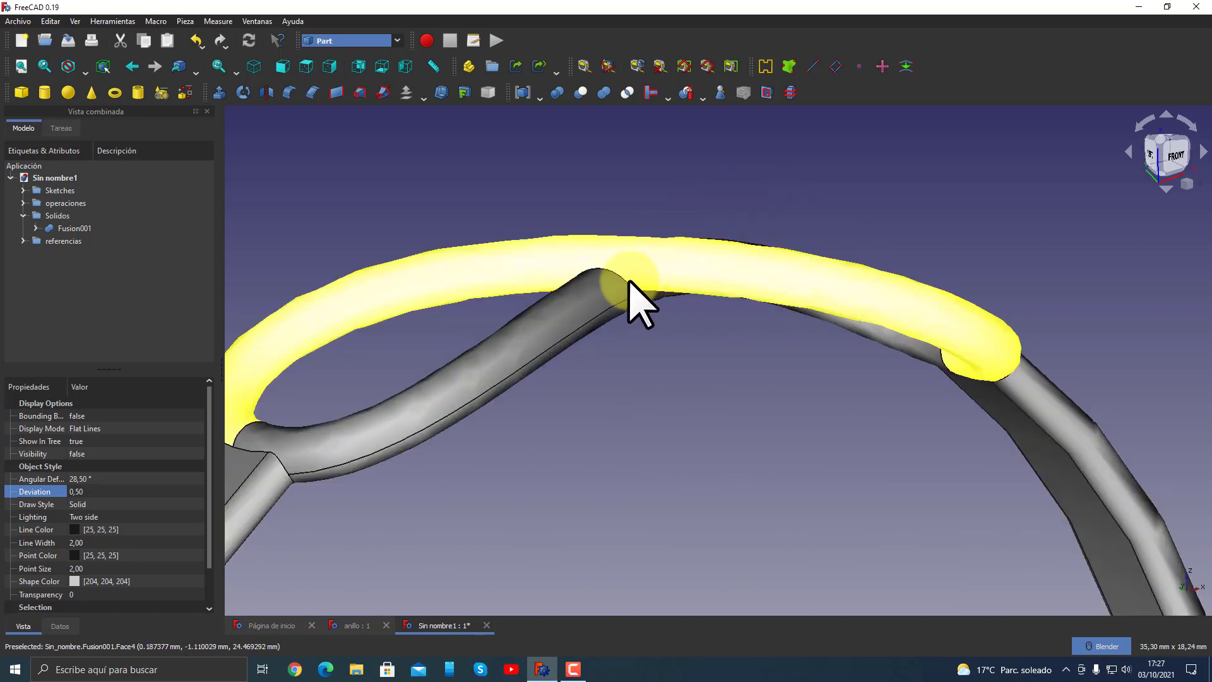
click(624, 282)
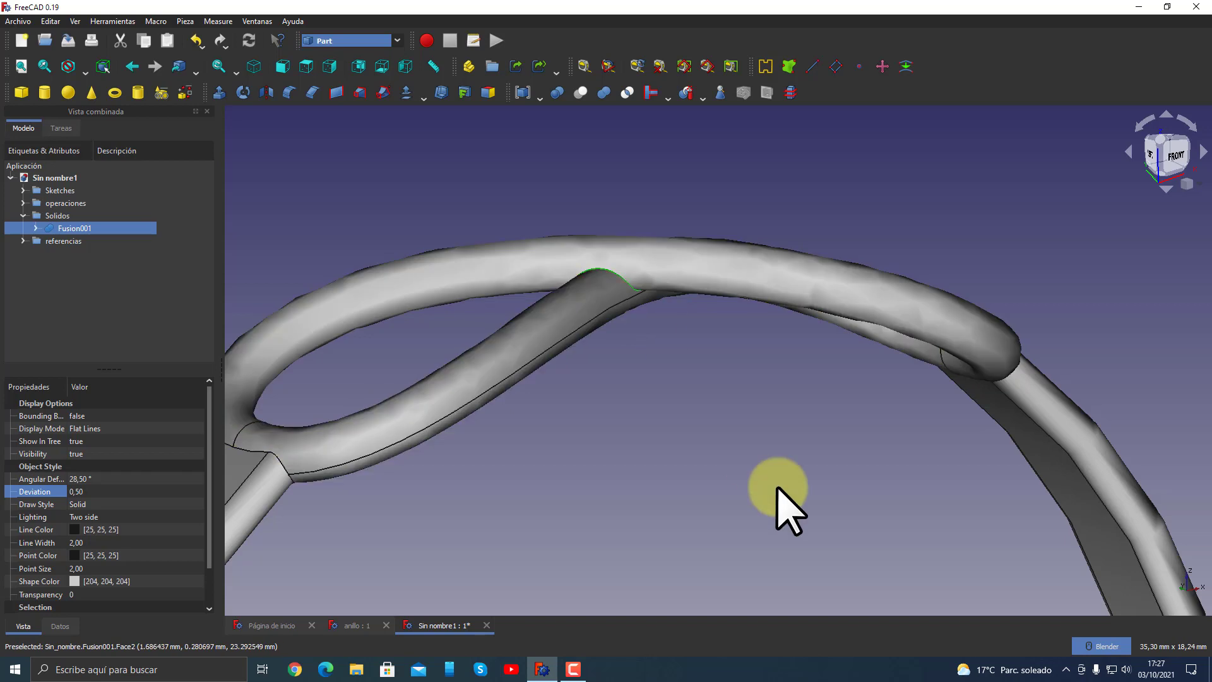
- Fillet the picked crossing edge, then select the seam edge where band meets loop
click(290, 94)
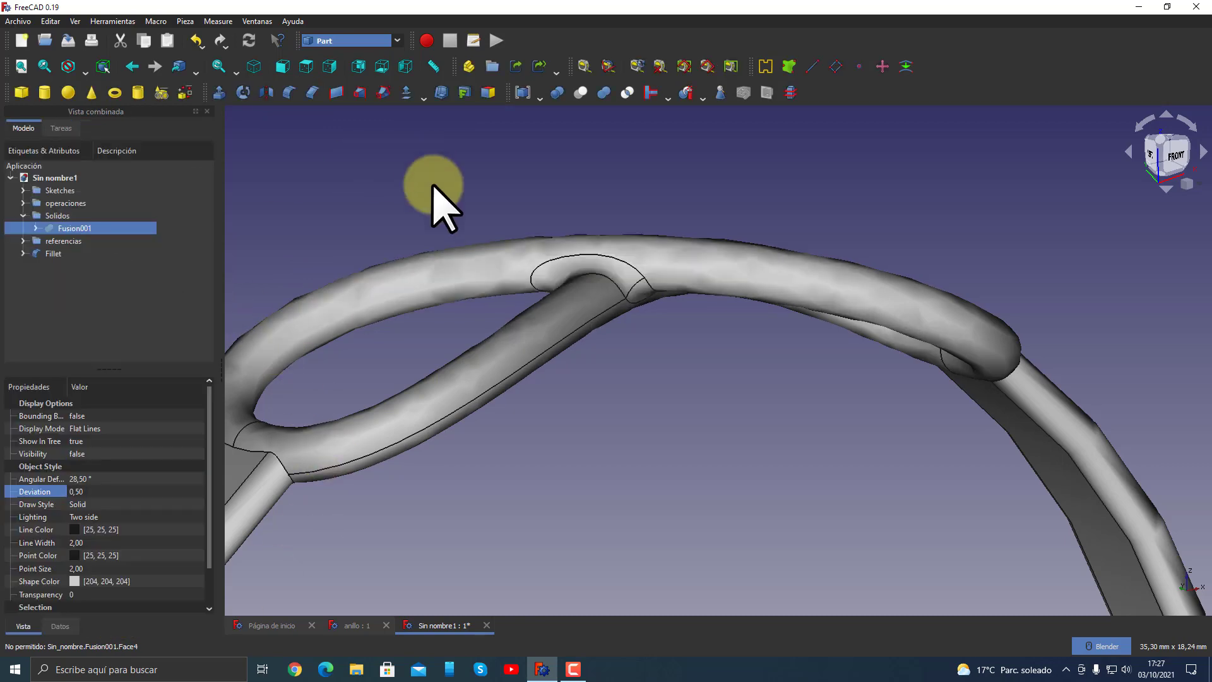
mouse_move(740, 418)
middle_down()
mouse_move(576, 328)
mouse_move(744, 379)
mouse_move(930, 341)
mouse_move(628, 290)
mouse_move(570, 263)
mouse_move(714, 282)
mouse_move(864, 347)
mouse_move(911, 487)
mouse_move(1041, 541)
middle_up()
scroll(872, 369, down, 5)
scroll(852, 378, down, 3)
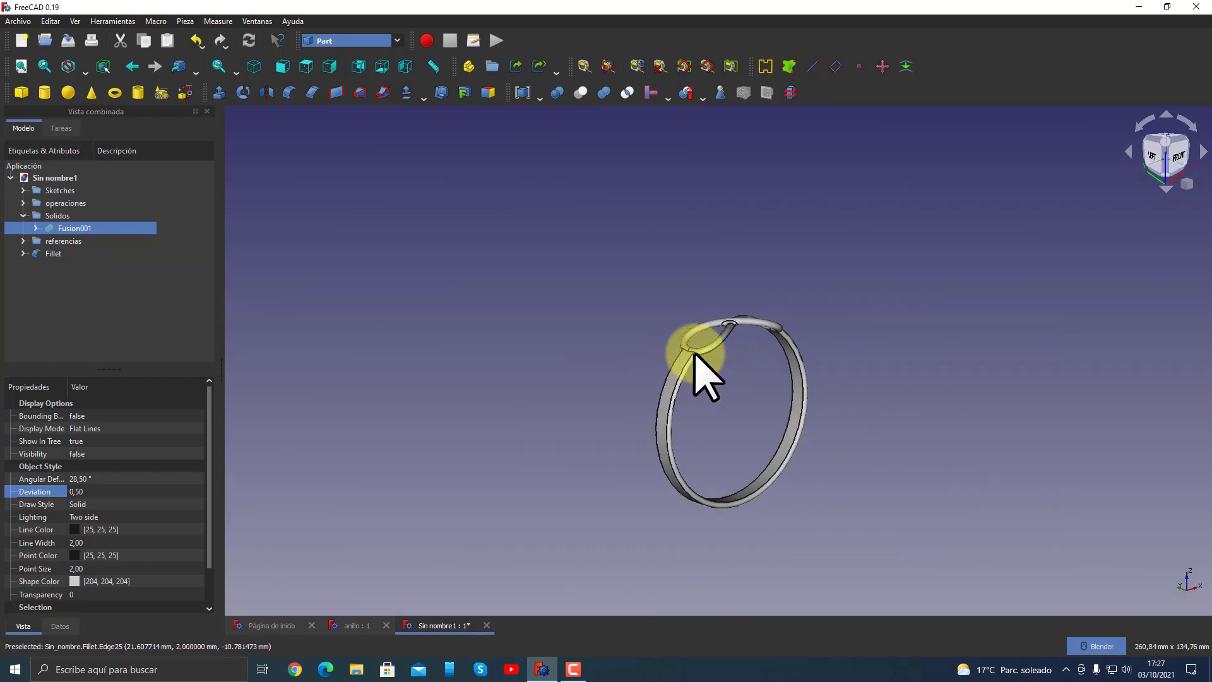
scroll(696, 357, up, 5)
scroll(696, 356, up, 3)
scroll(695, 354, up, 2)
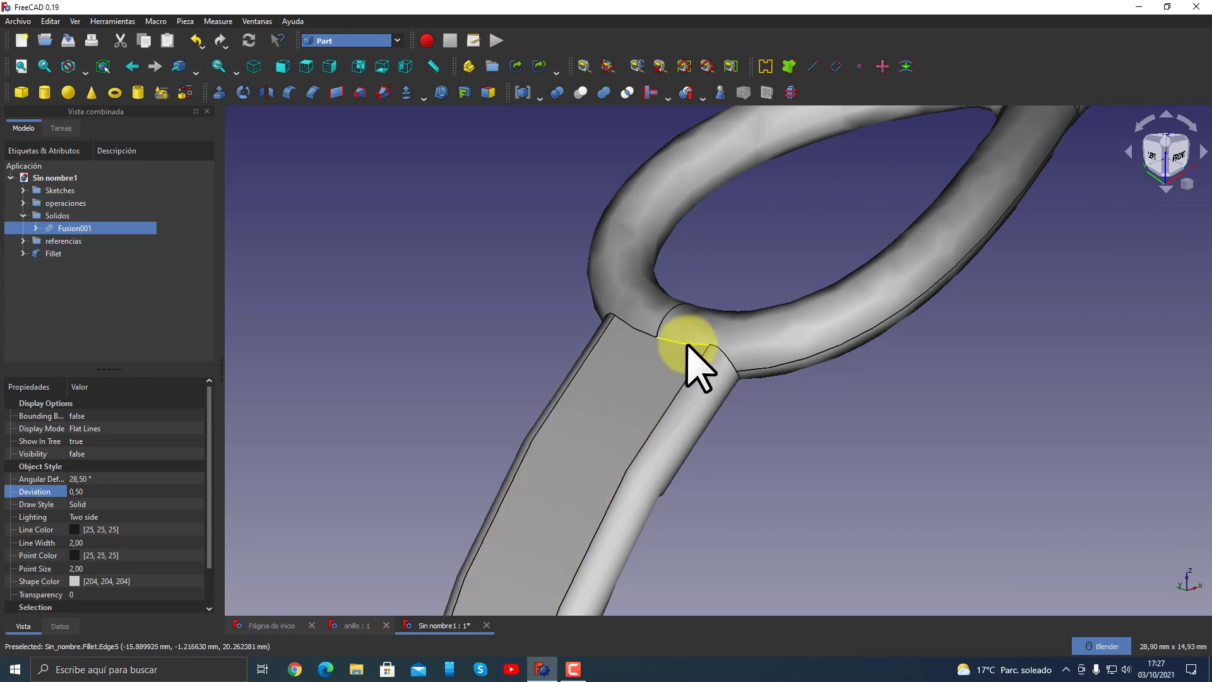
click(687, 344)
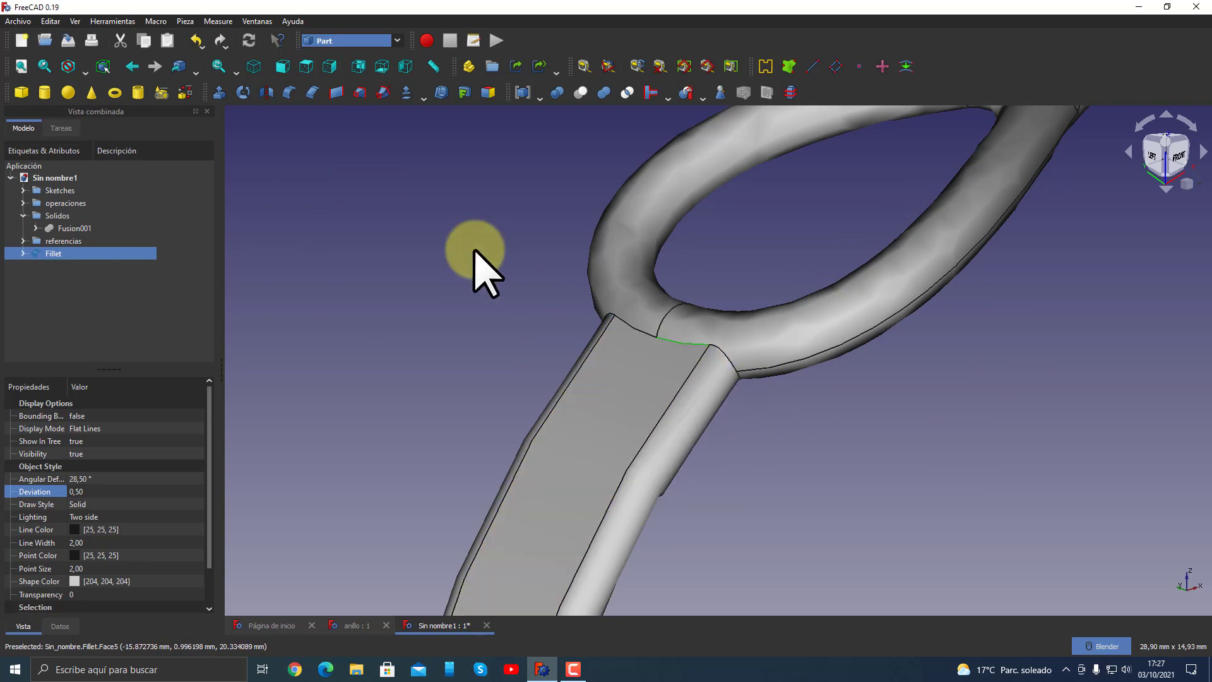
- Attempt a second fillet on the band seam and delete the failed Fillet001
click(291, 94)
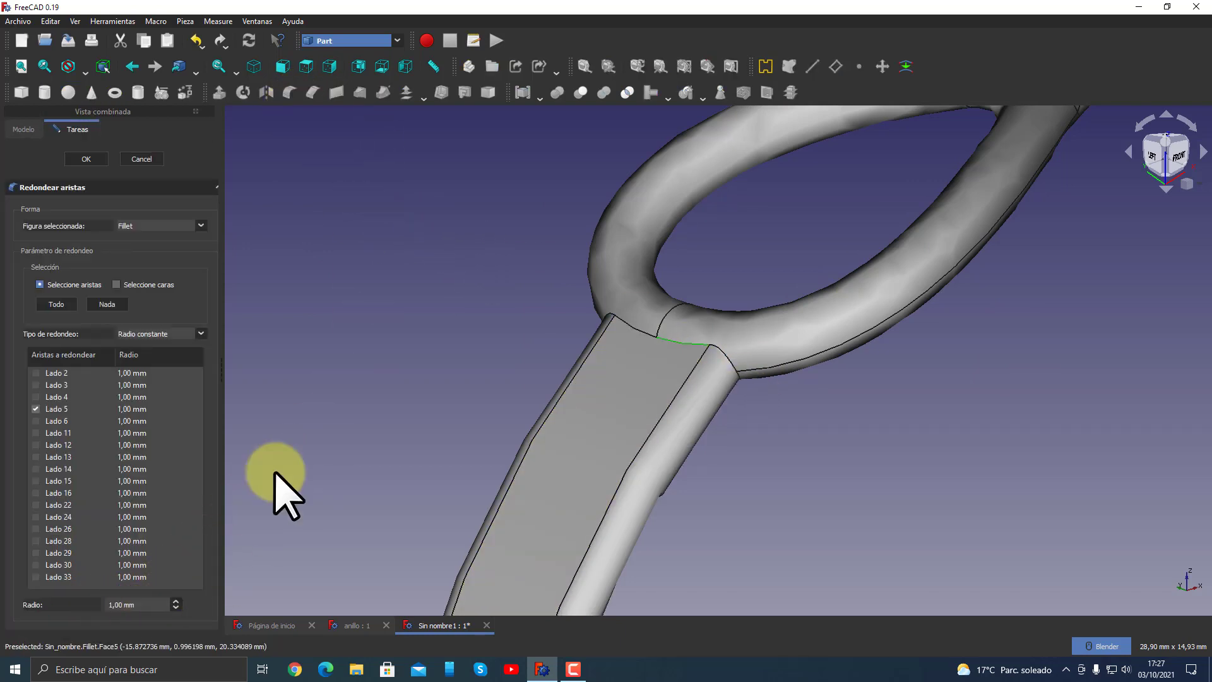
click(86, 159)
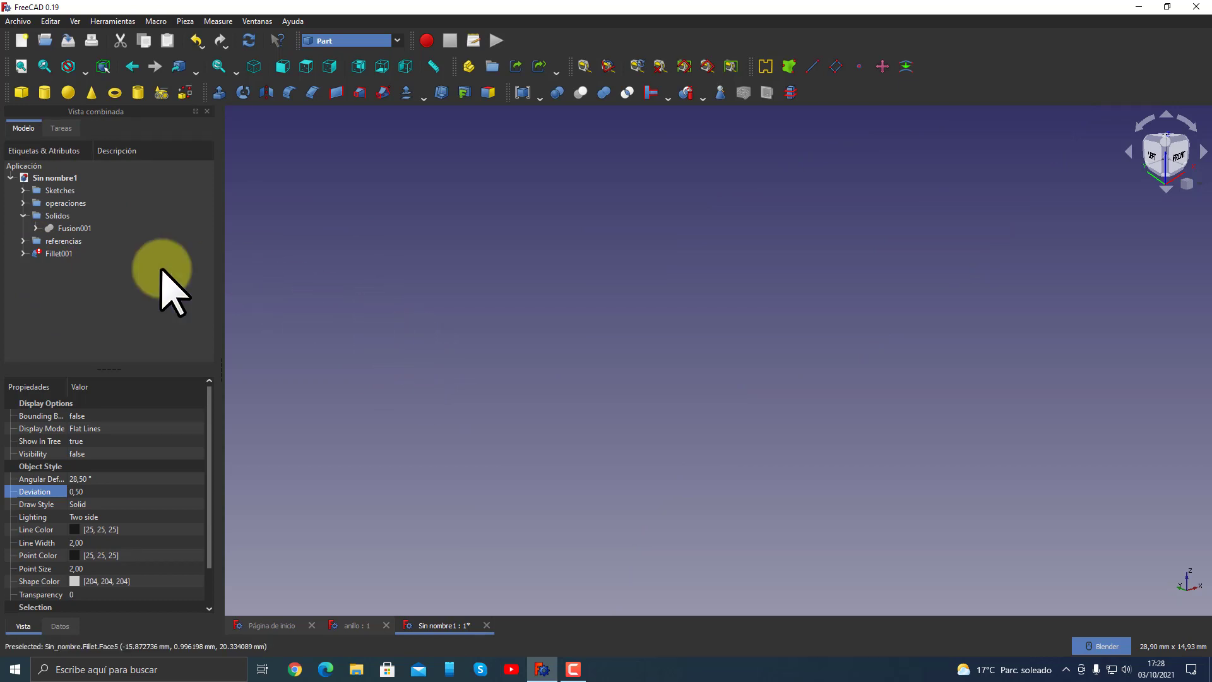
click(50, 253)
key(space)
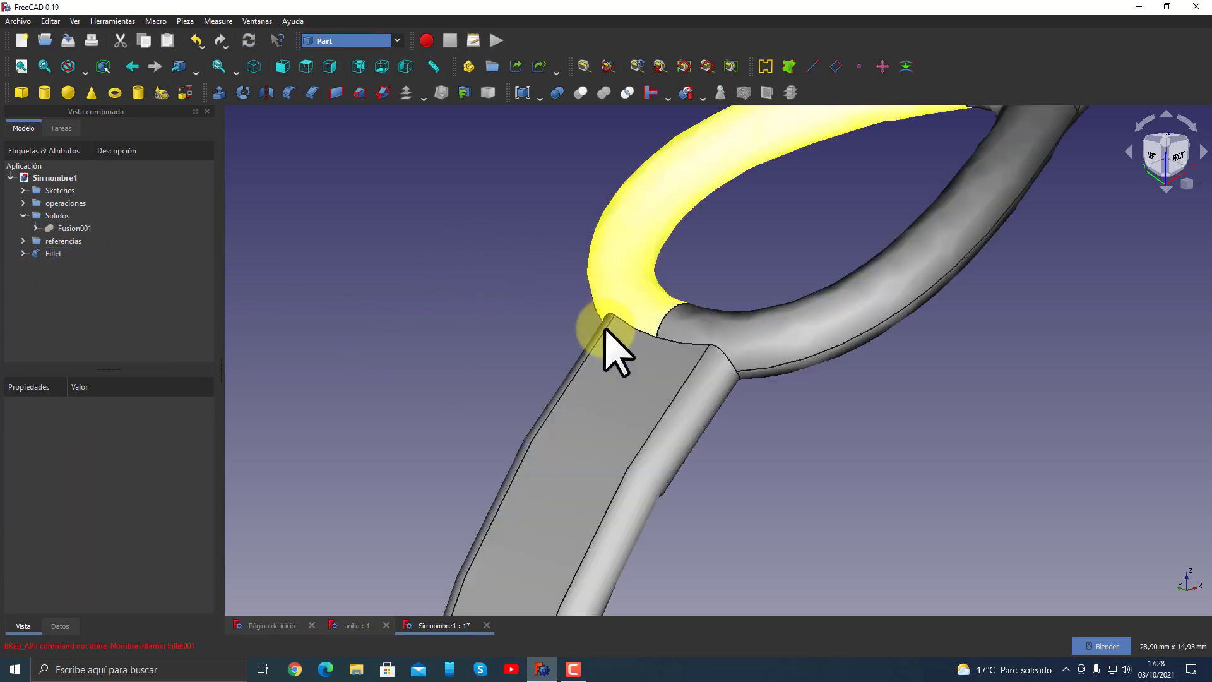
- Zoom out, fit all and orbit to inspect the remaining Fillet ring
scroll(505, 352, down, 1)
scroll(777, 284, down, 2)
scroll(777, 284, down, 3)
scroll(777, 284, down, 2)
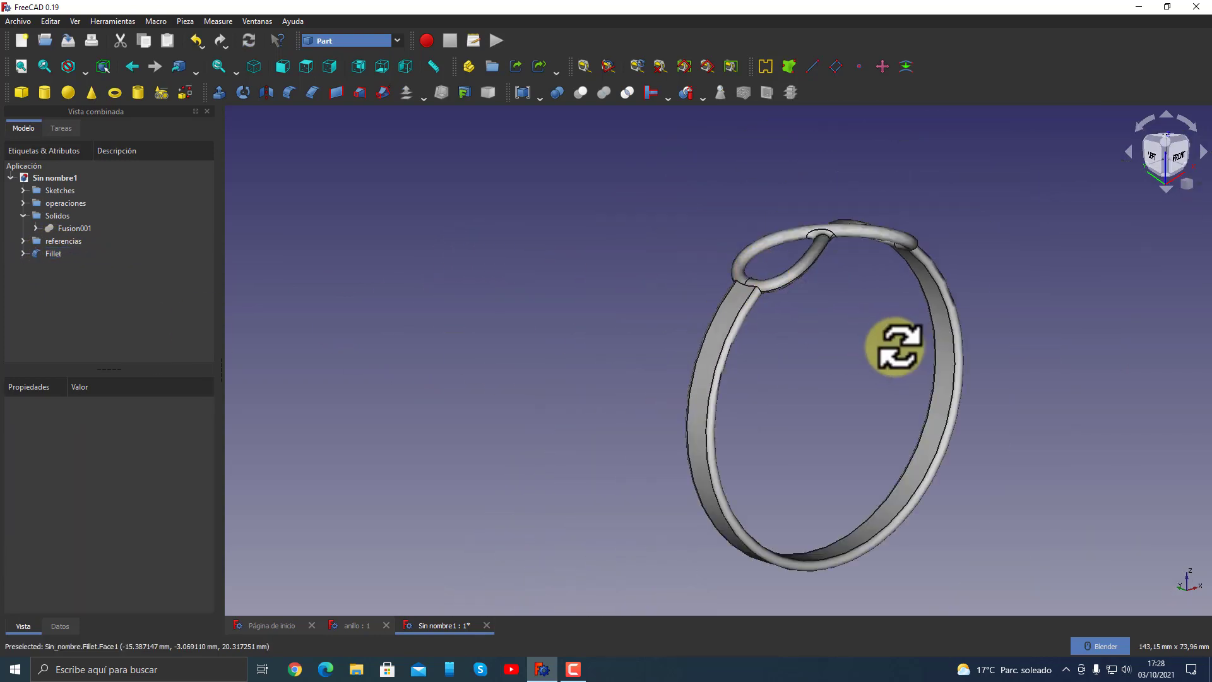
middle_drag(895, 346, 731, 381)
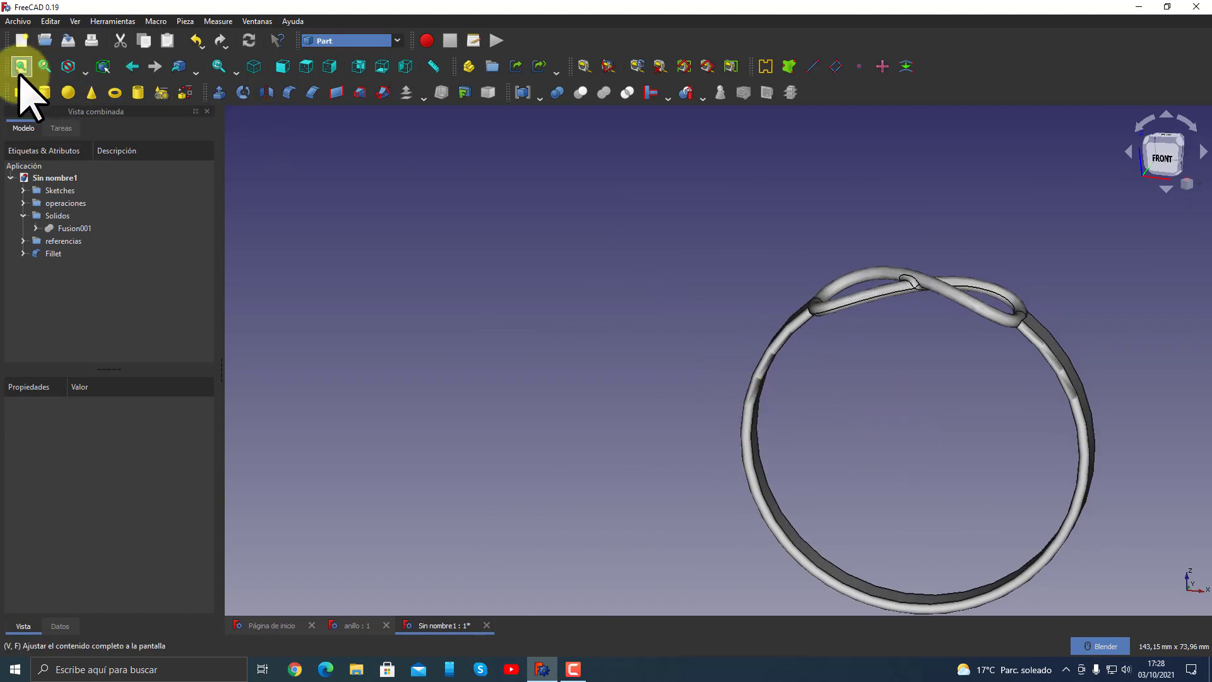
click(21, 66)
mouse_move(751, 352)
middle_down()
mouse_move(539, 360)
mouse_move(814, 425)
middle_up()
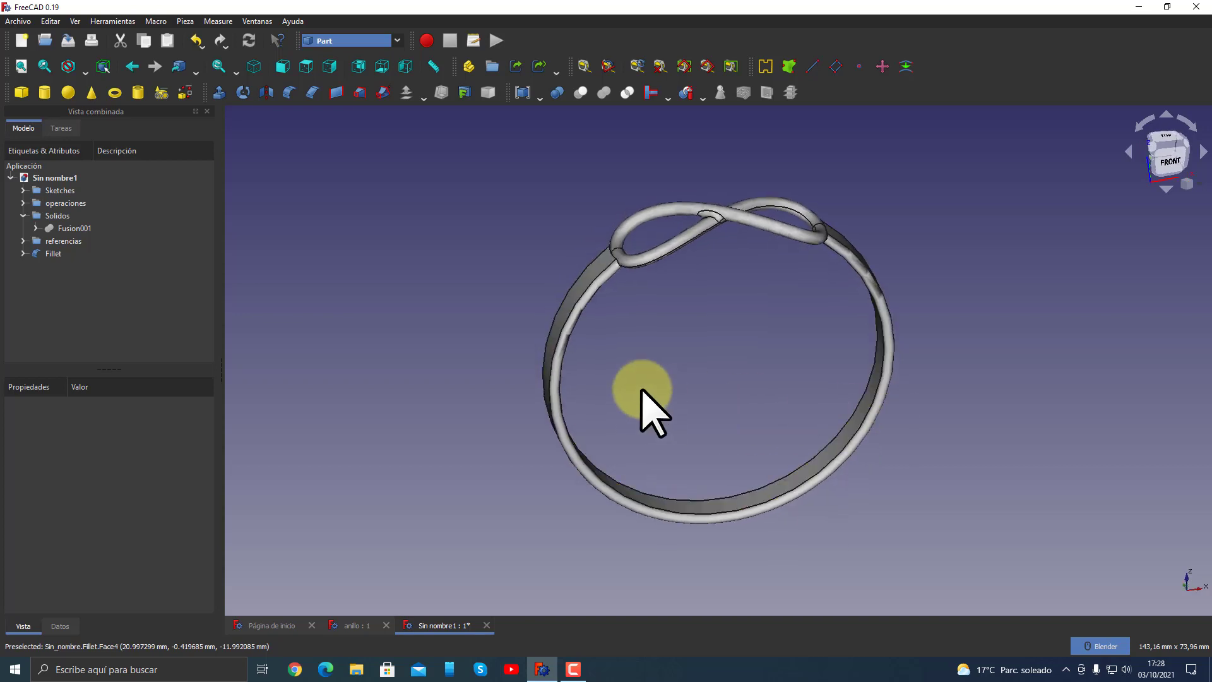
mouse_move(642, 391)
middle_down()
mouse_move(785, 362)
mouse_move(754, 358)
middle_up()
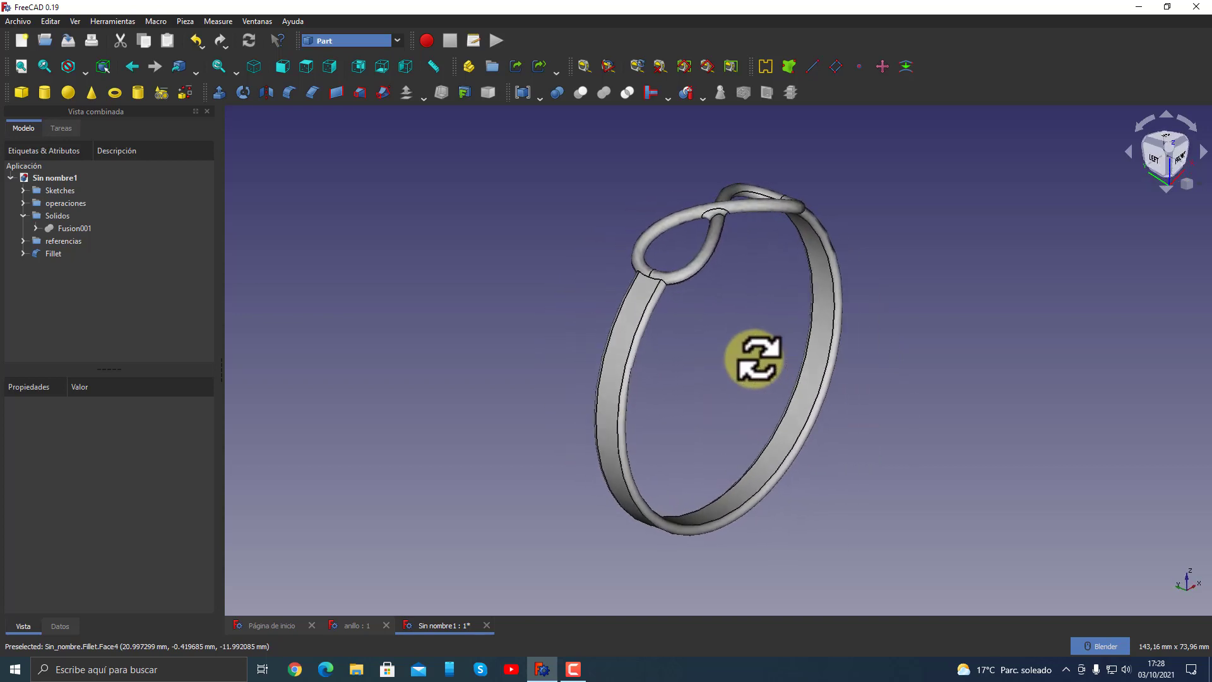
- Move the Fillet solid into the Solidos folder in the model tree
click(40, 254)
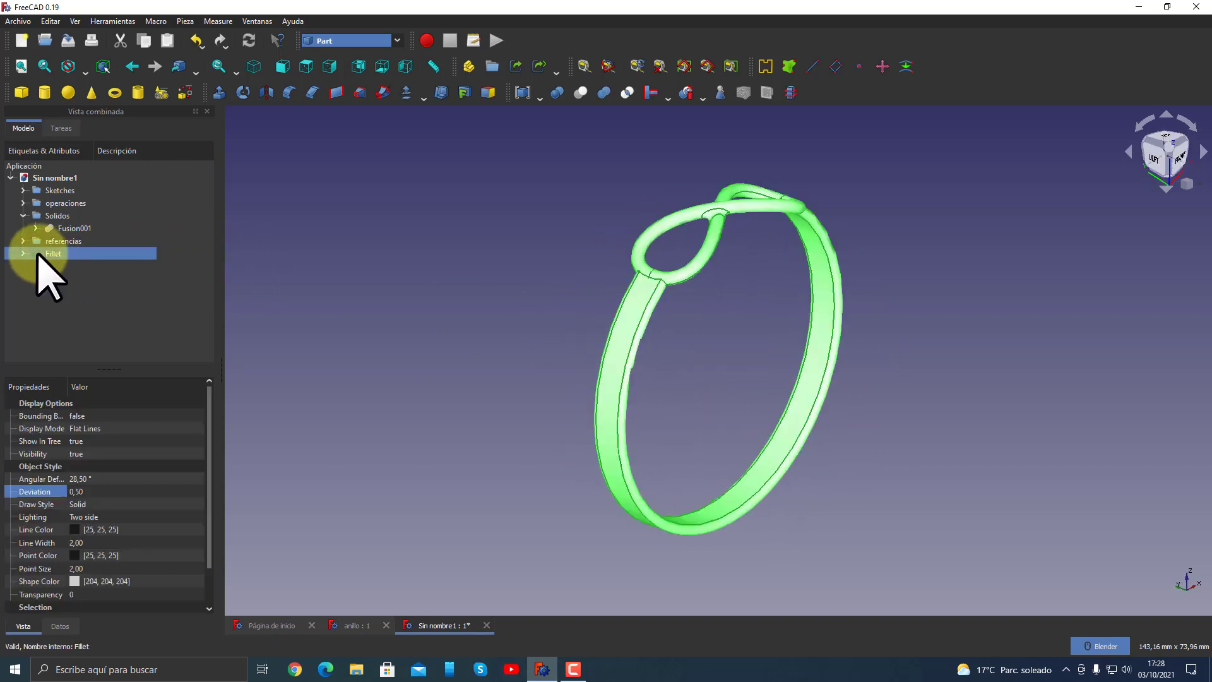
drag(40, 254, 60, 218)
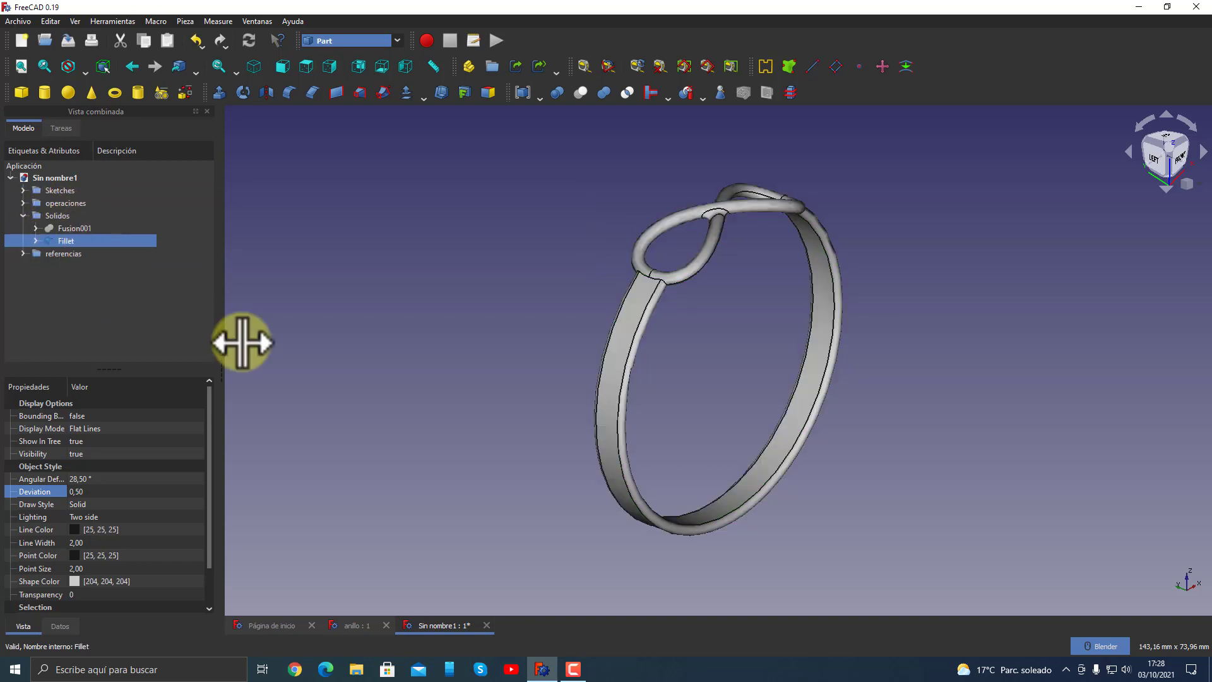
middle_drag(595, 230, 509, 229)
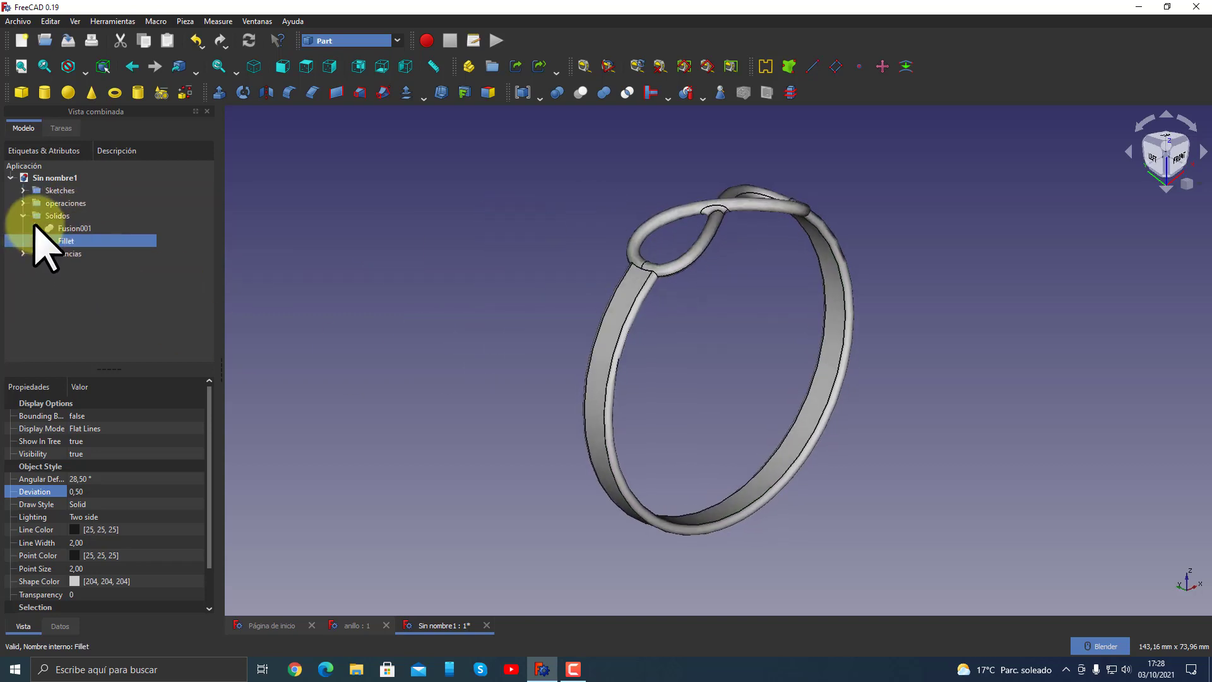
mouse_move(555, 343)
middle_down()
mouse_move(663, 330)
mouse_move(703, 343)
mouse_move(560, 370)
middle_up()
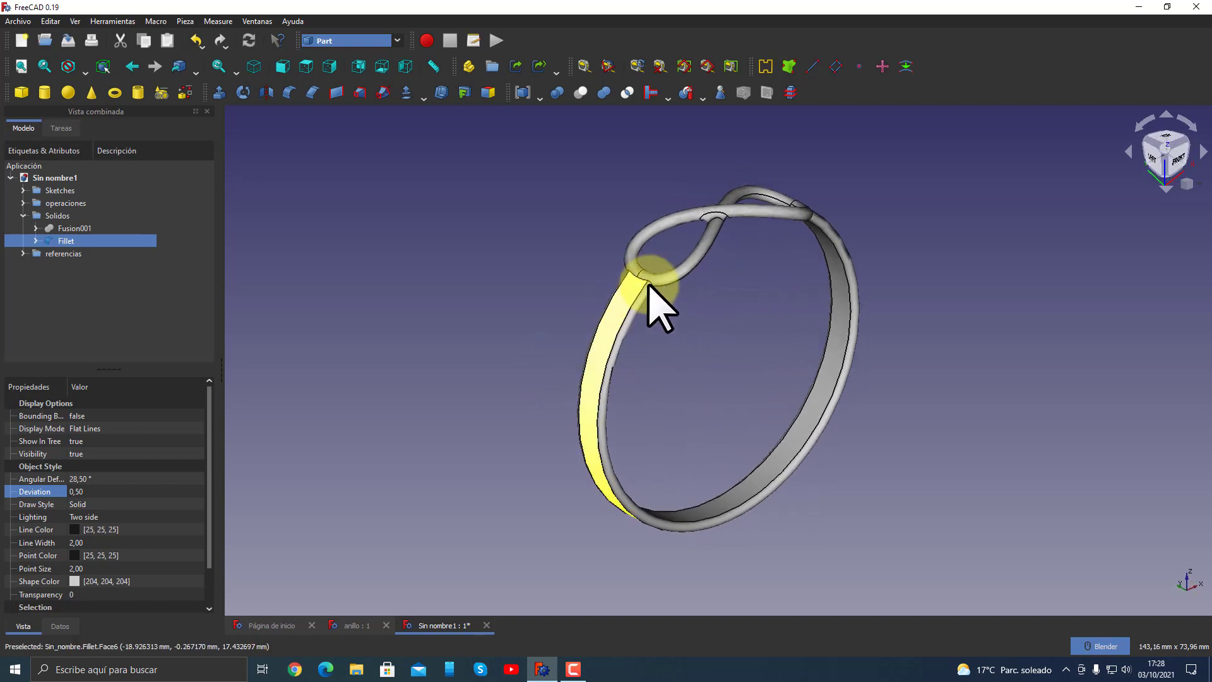
- Zoom and orbit closely around the junction between the band and the loop
scroll(656, 284, up, 3)
scroll(657, 284, up, 3)
scroll(650, 309, up, 2)
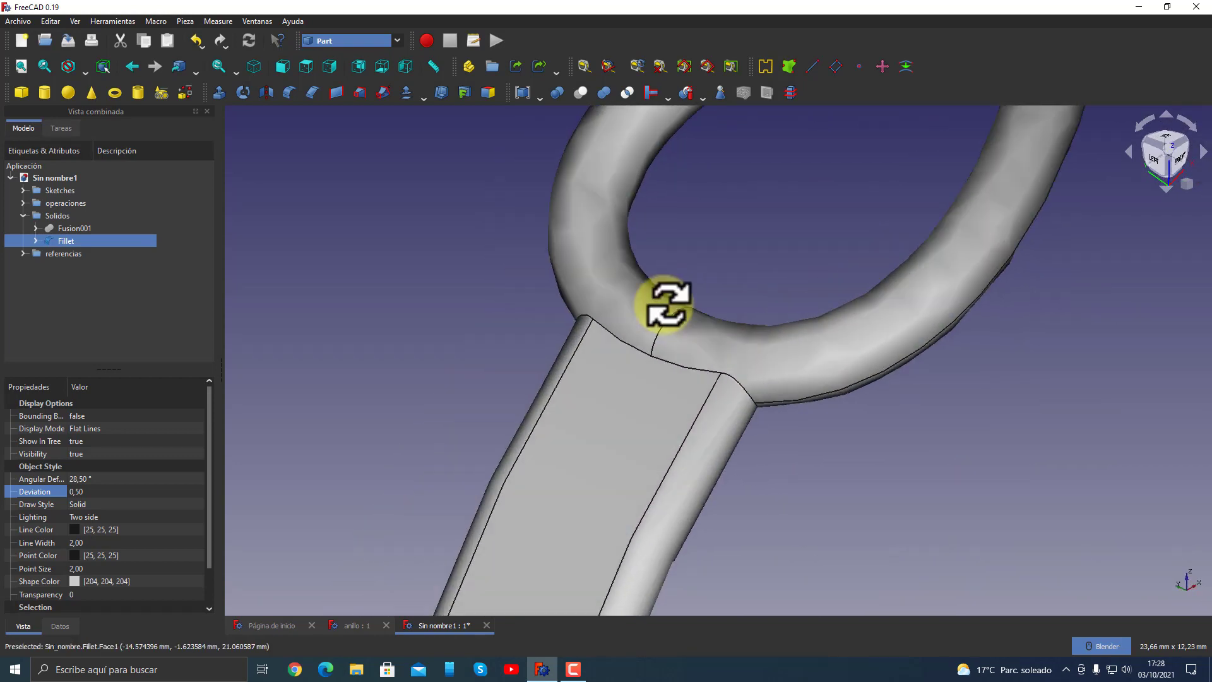
middle_drag(664, 304, 679, 306)
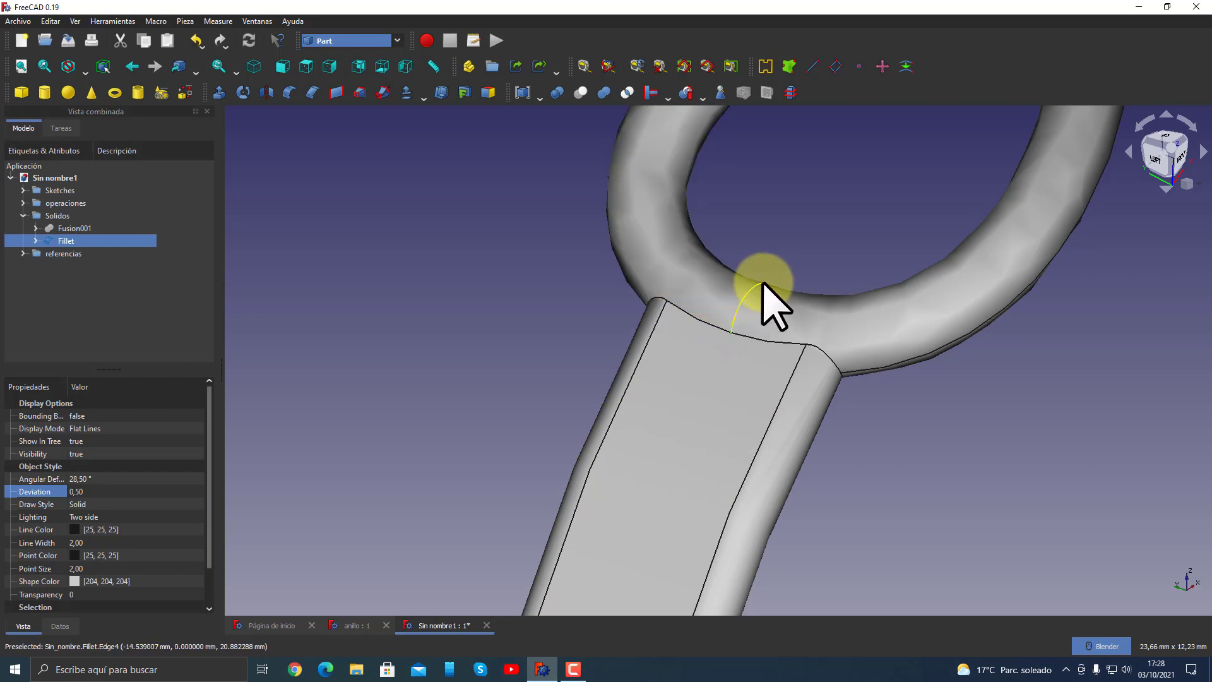
mouse_move(945, 441)
middle_down()
mouse_move(838, 400)
mouse_move(698, 303)
mouse_move(378, 211)
middle_up()
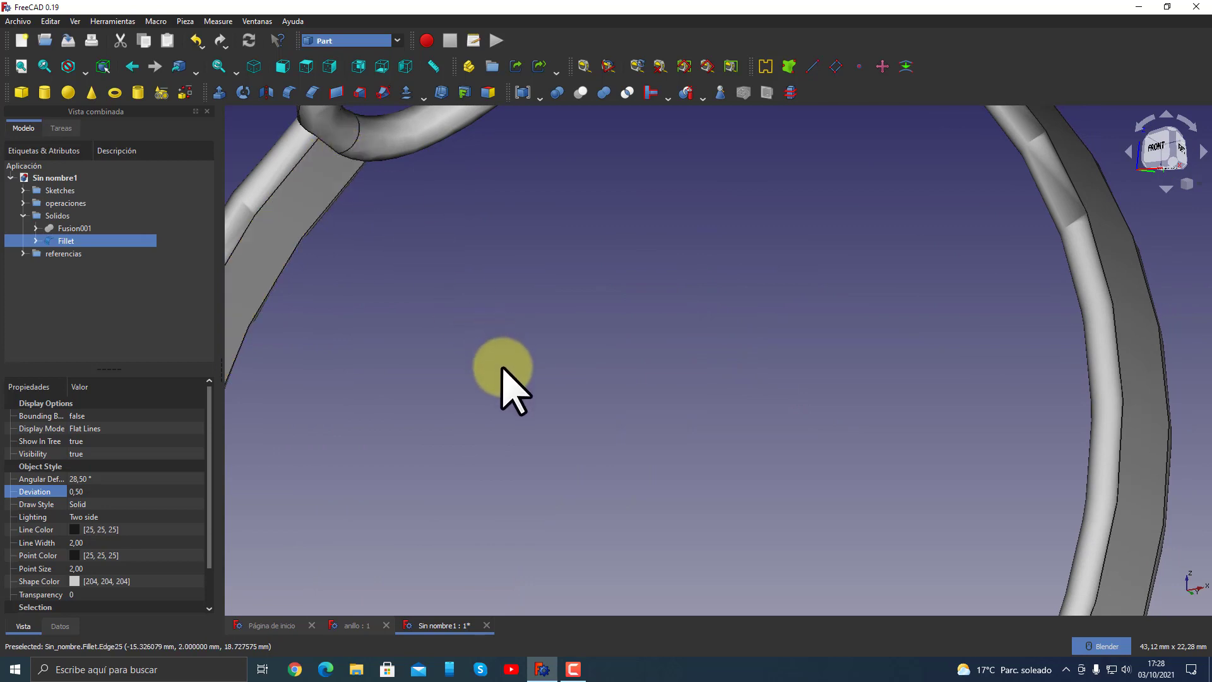
scroll(505, 372, down, 5)
scroll(540, 354, down, 2)
mouse_move(540, 363)
middle_down()
mouse_move(824, 464)
mouse_move(816, 409)
middle_up()
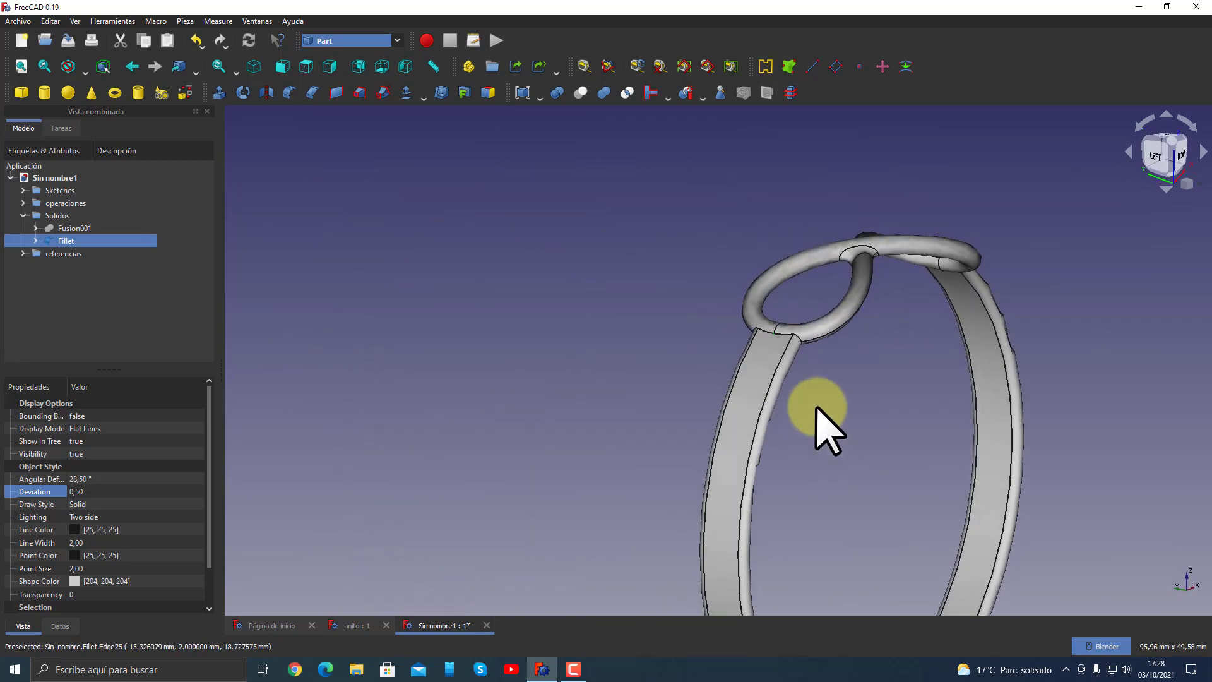
scroll(821, 379, up, 3)
scroll(726, 338, up, 1)
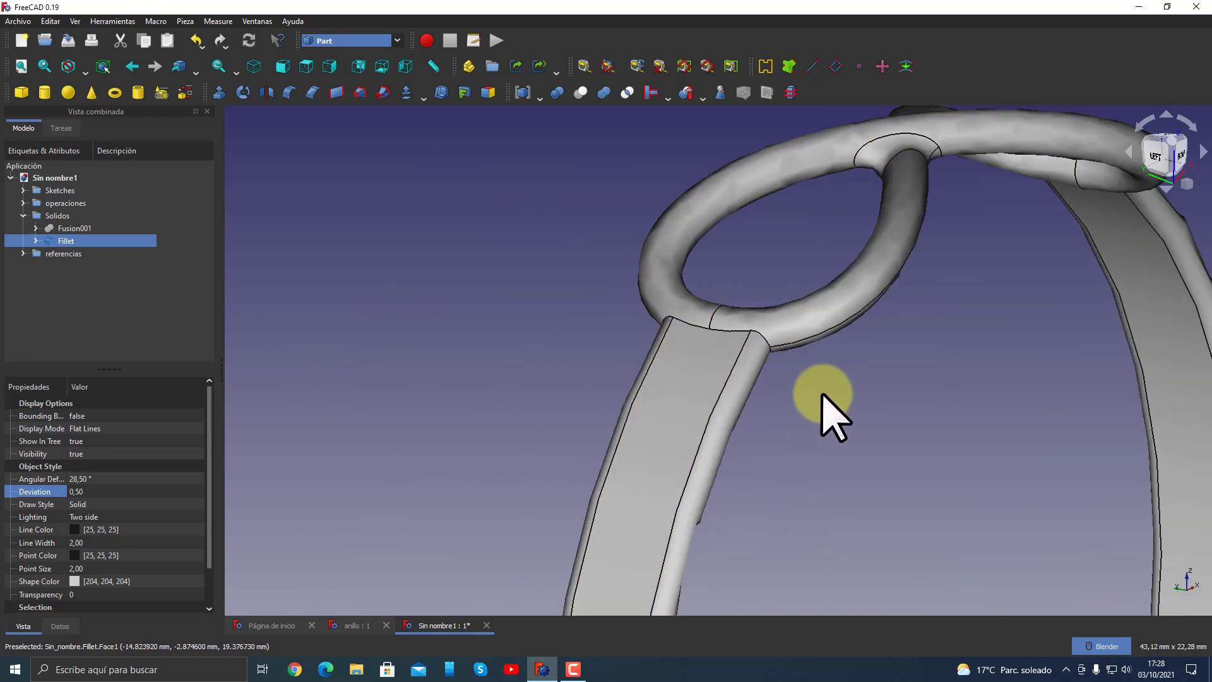
scroll(830, 405, down, 3)
mouse_move(872, 474)
shift+middle_down()
mouse_move(765, 398)
mouse_move(812, 441)
mouse_move(676, 481)
mouse_move(763, 441)
shift+middle_up()
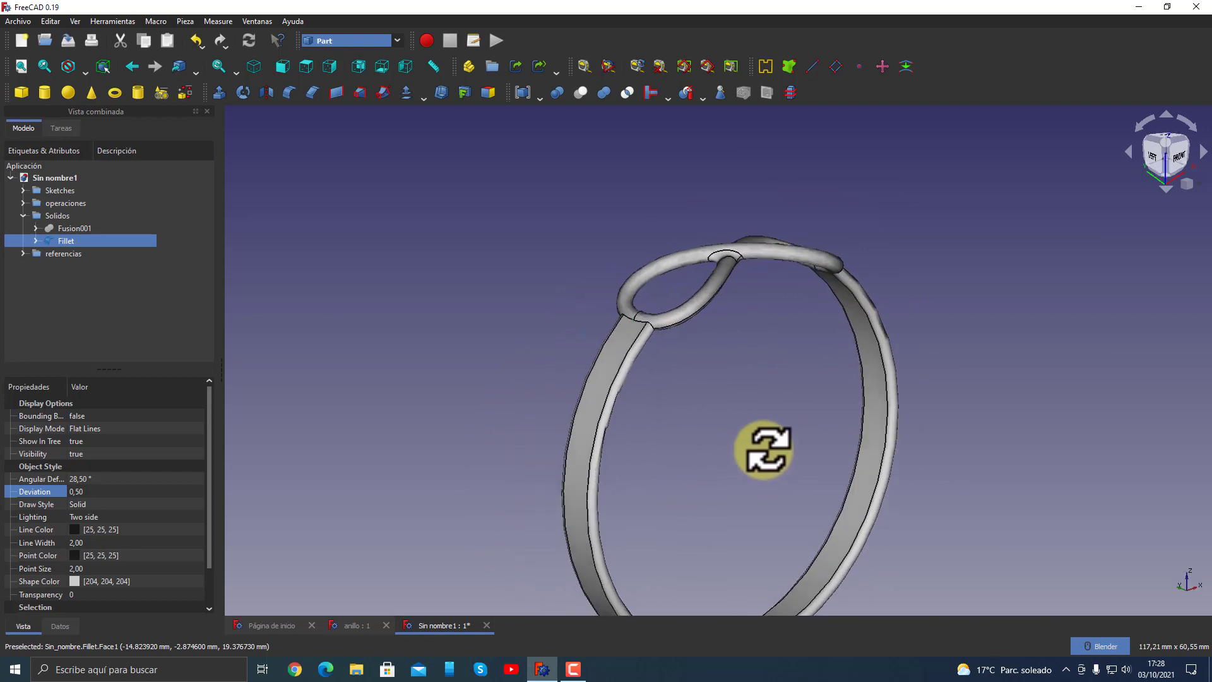
scroll(657, 320, up, 1)
scroll(650, 338, up, 3)
scroll(622, 357, up, 2)
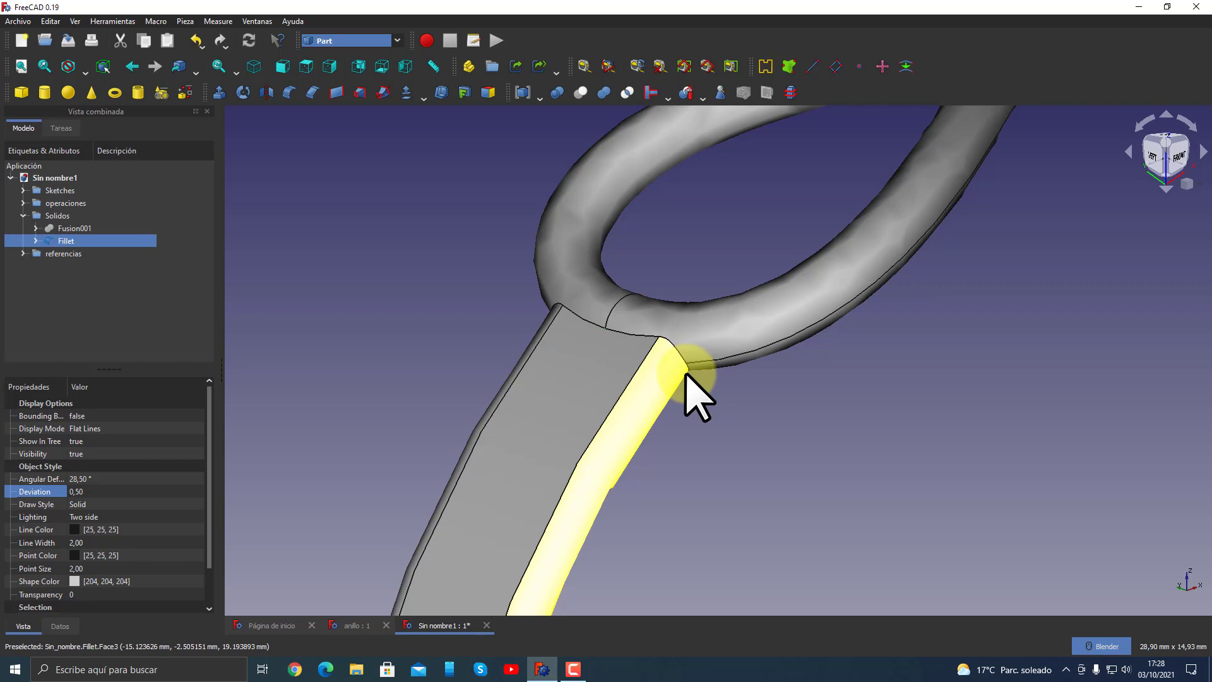
scroll(688, 379, down, 2)
scroll(698, 387, down, 3)
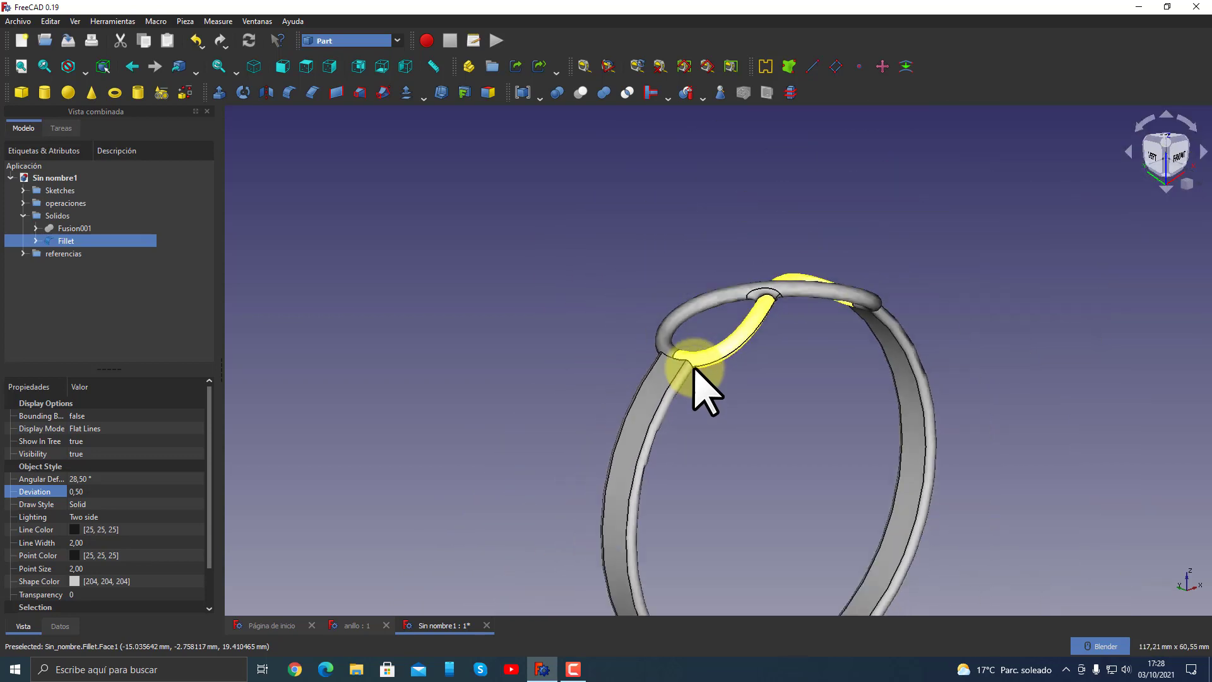
scroll(701, 388, down, 1)
- Pick the band-loop seam for a close look, then zoom out and clear the selection
mouse_move(794, 450)
middle_down()
mouse_move(766, 378)
mouse_move(725, 400)
mouse_move(698, 311)
middle_up()
scroll(684, 297, up, 3)
scroll(627, 289, up, 2)
click(622, 283)
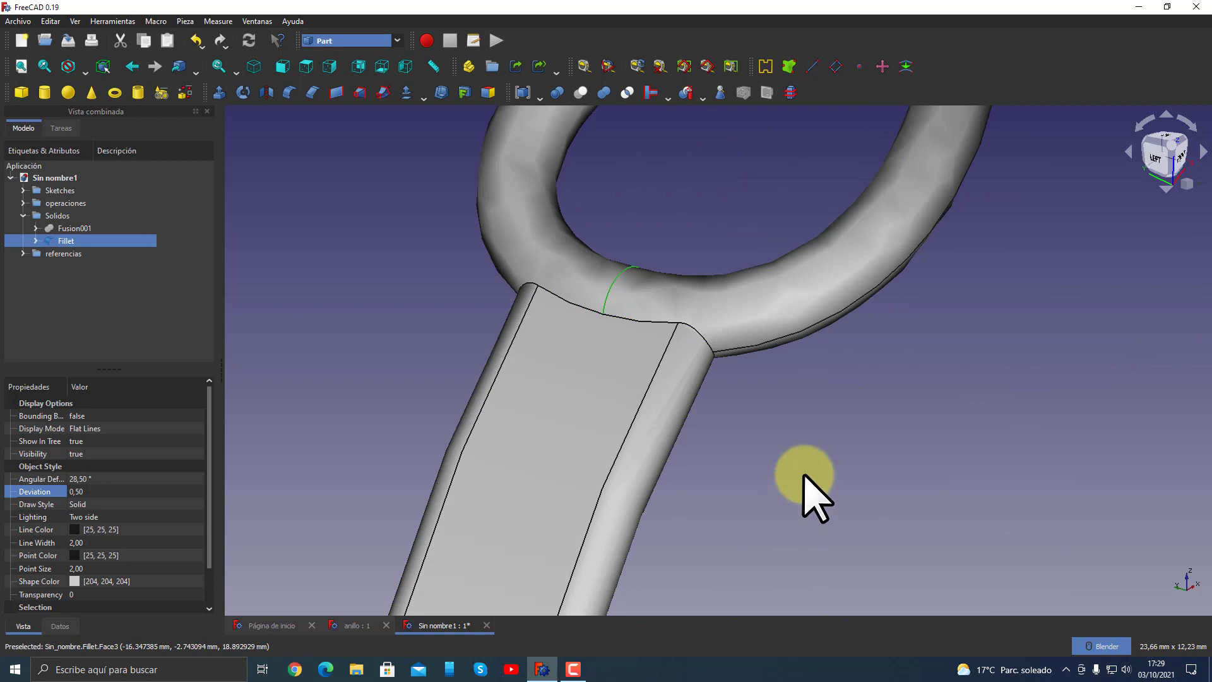
scroll(811, 467, down, 3)
scroll(821, 473, down, 2)
scroll(821, 442, down, 3)
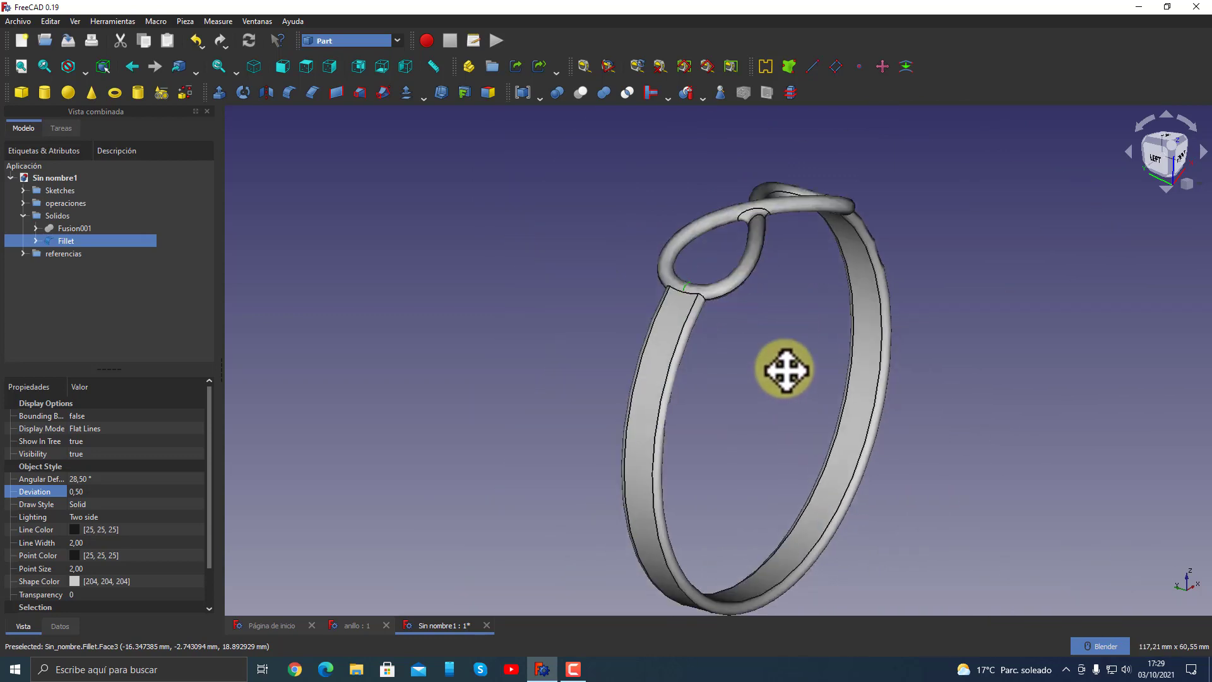
middle_drag(785, 371, 748, 386)
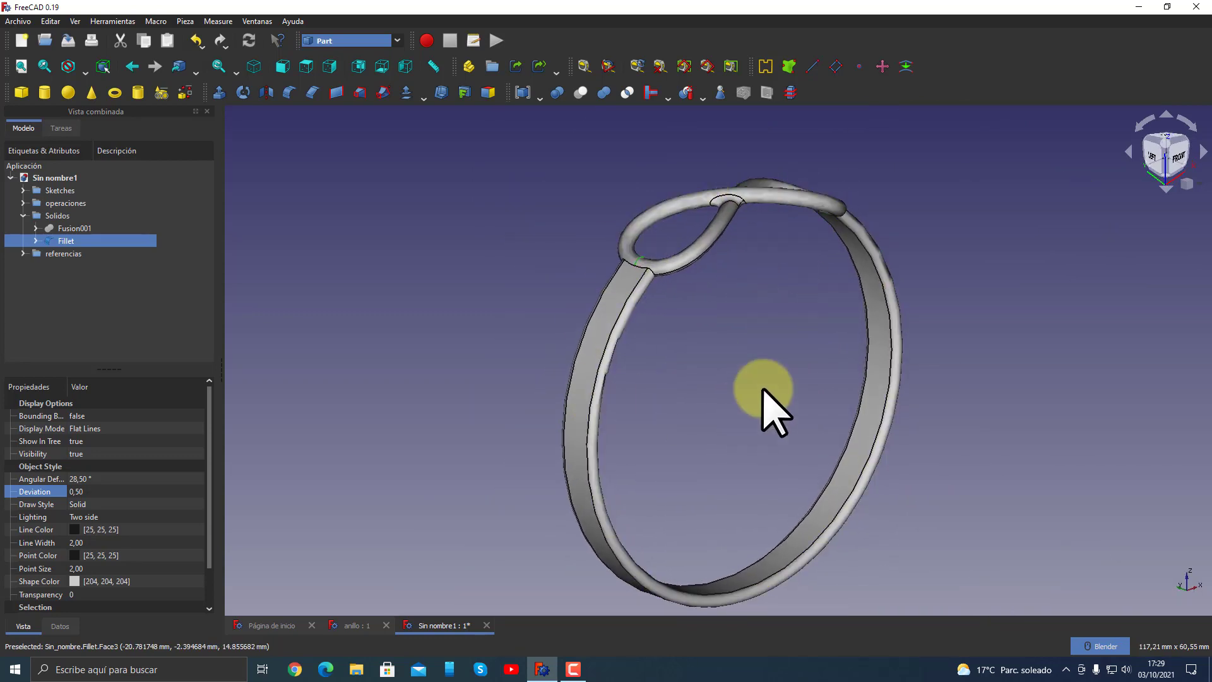
click(754, 450)
mouse_move(755, 449)
middle_down()
mouse_move(711, 438)
mouse_move(709, 454)
middle_up()
scroll(767, 438, down, 2)
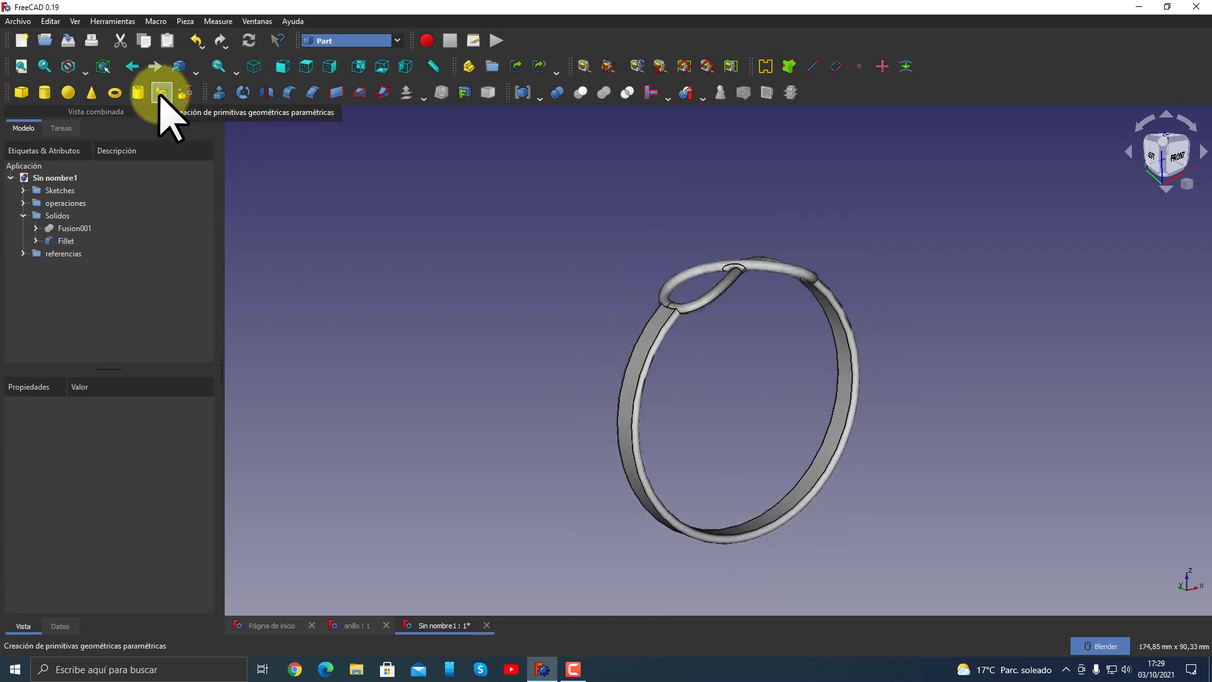
- Create a 10 mm square Plane primitive rotated 90° about the X axis
click(161, 94)
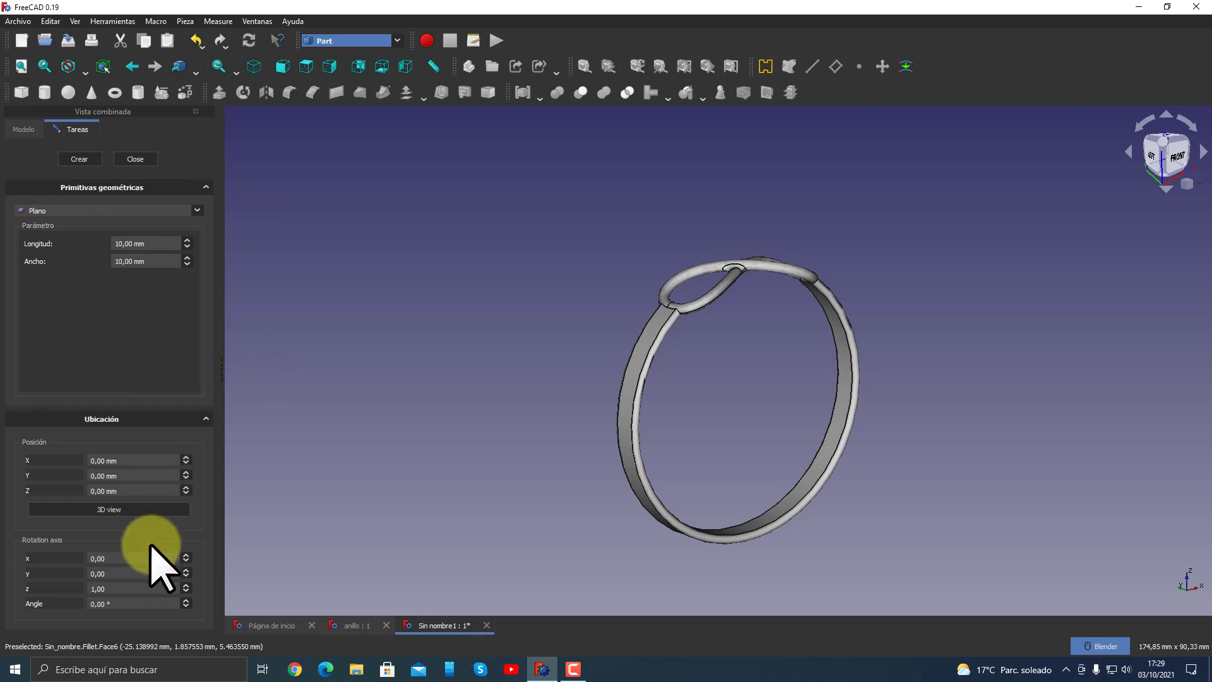
click(122, 559)
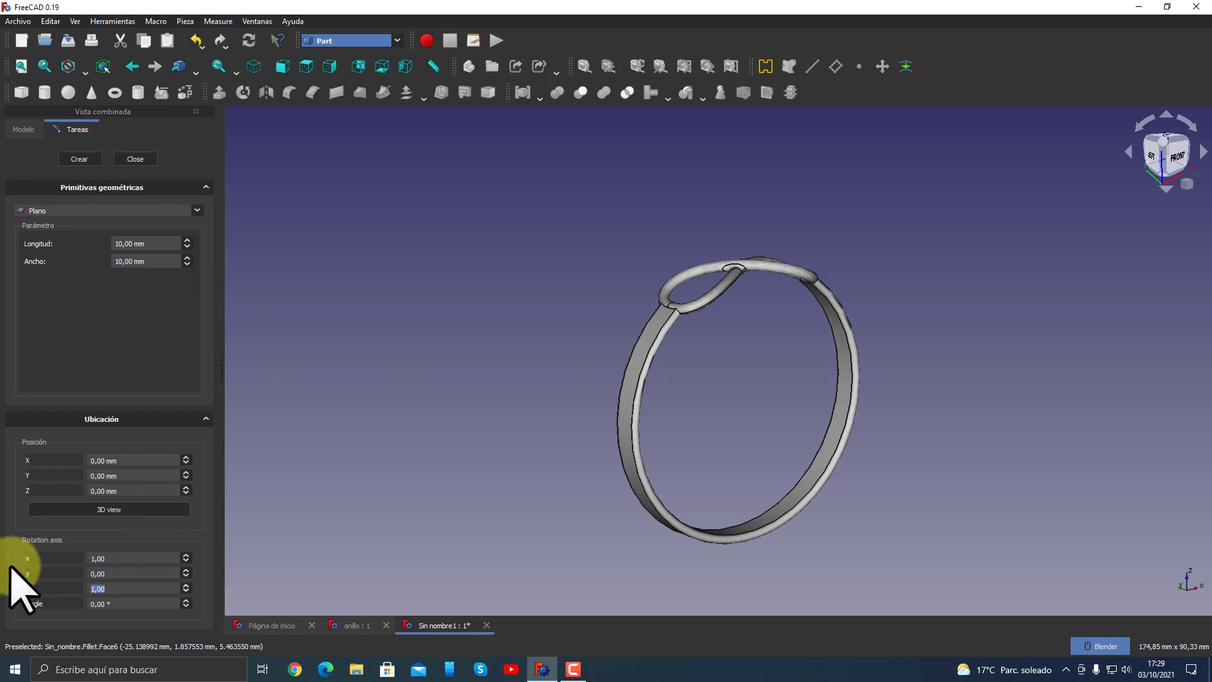
text(0)
key(Tab)
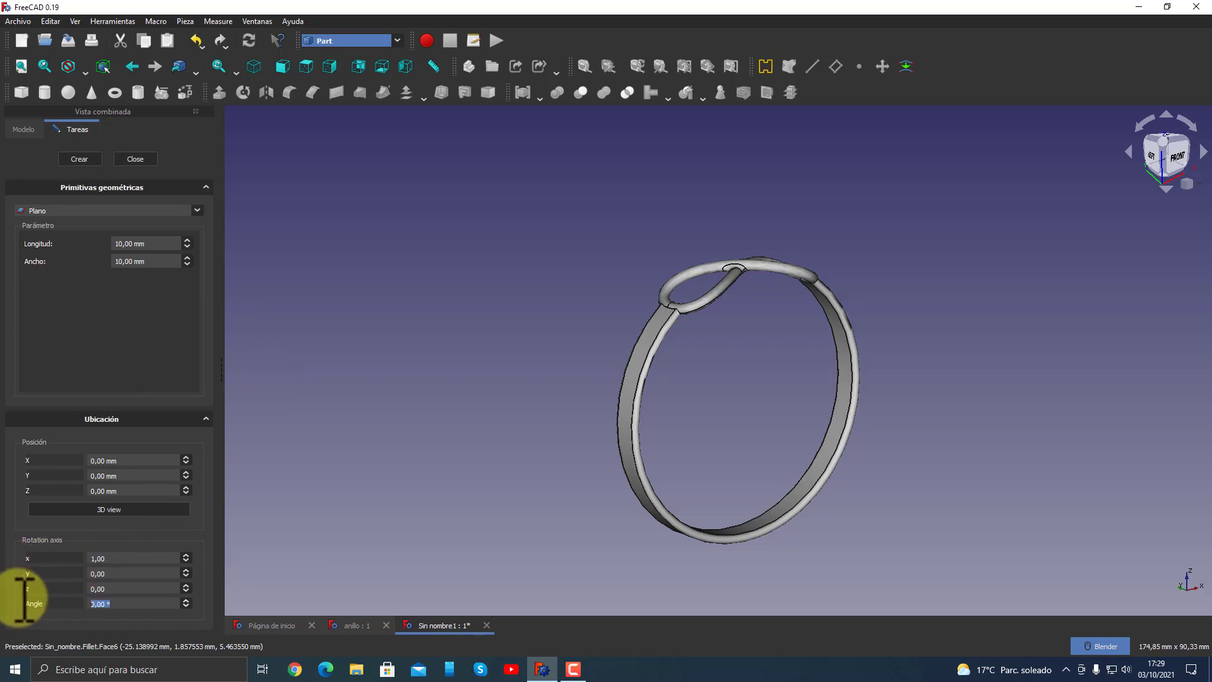
text(90)
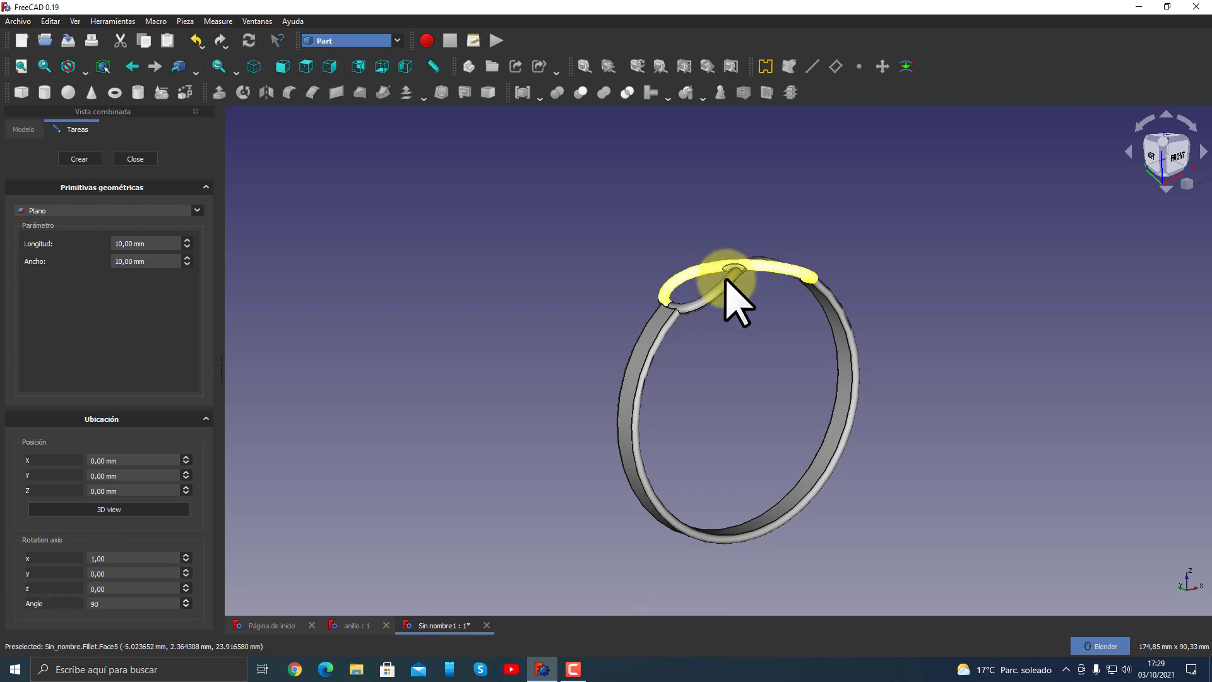
click(80, 159)
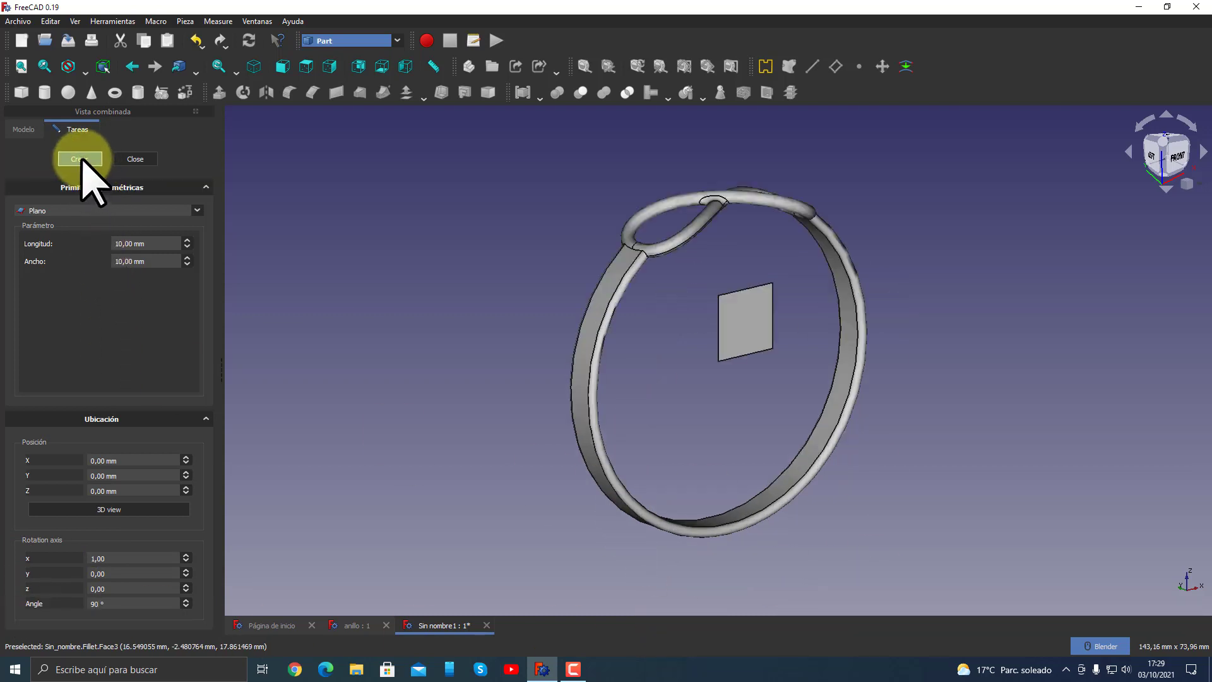
click(133, 159)
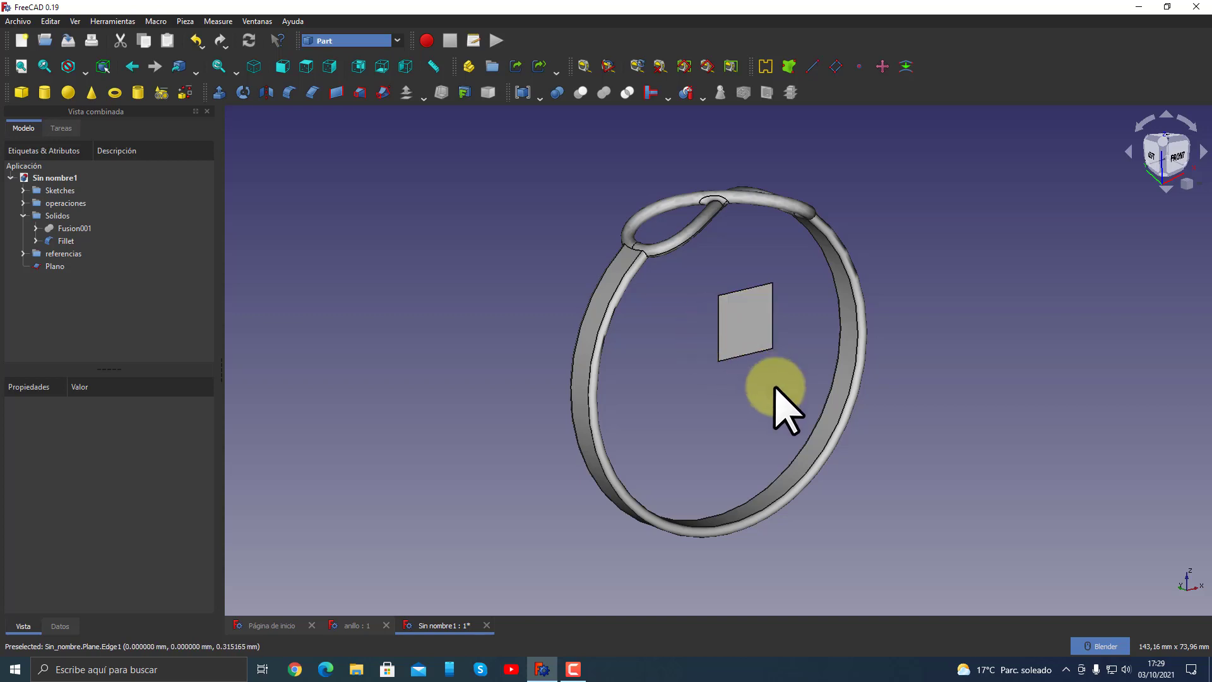
- In front view, use Transform to shift the plane 30 mm left and down below the ring
key(1)
click(1162, 159)
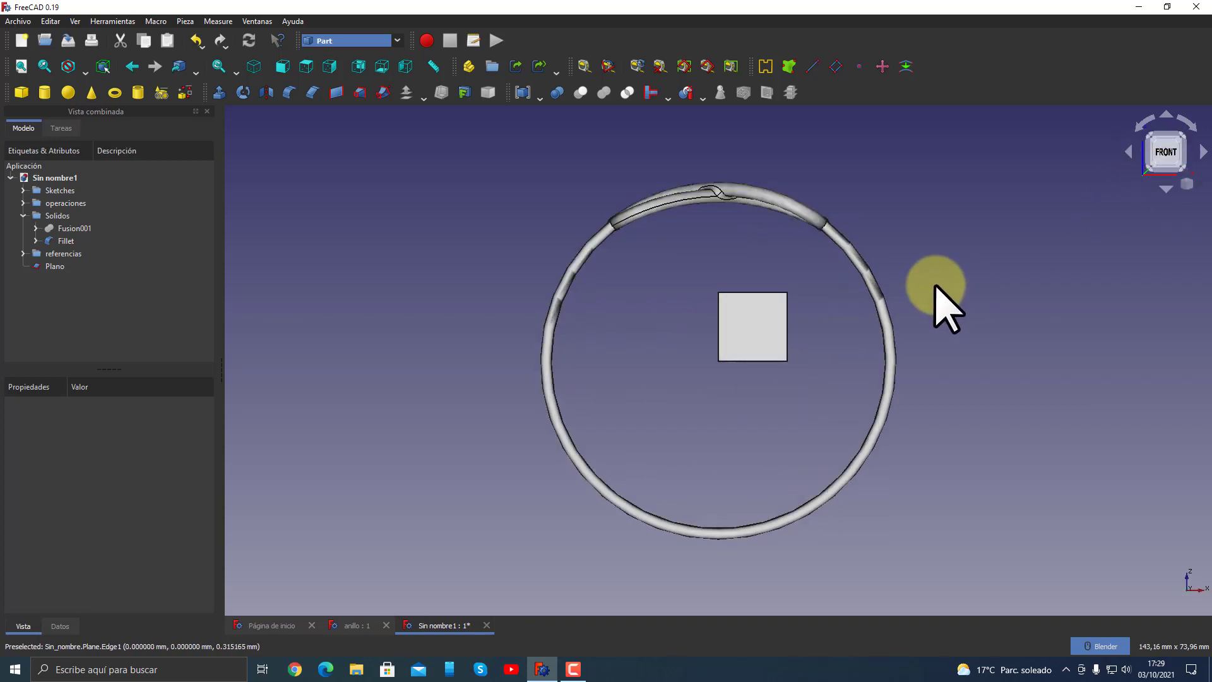
click(57, 267)
right_click(56, 267)
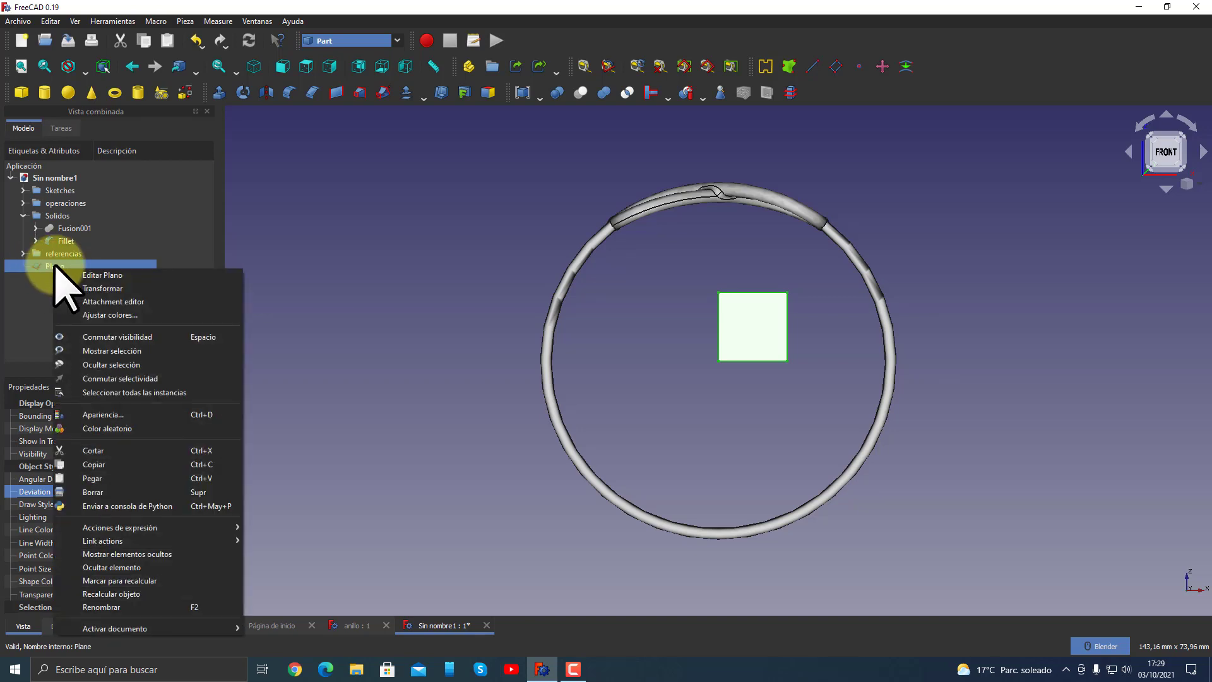
click(106, 288)
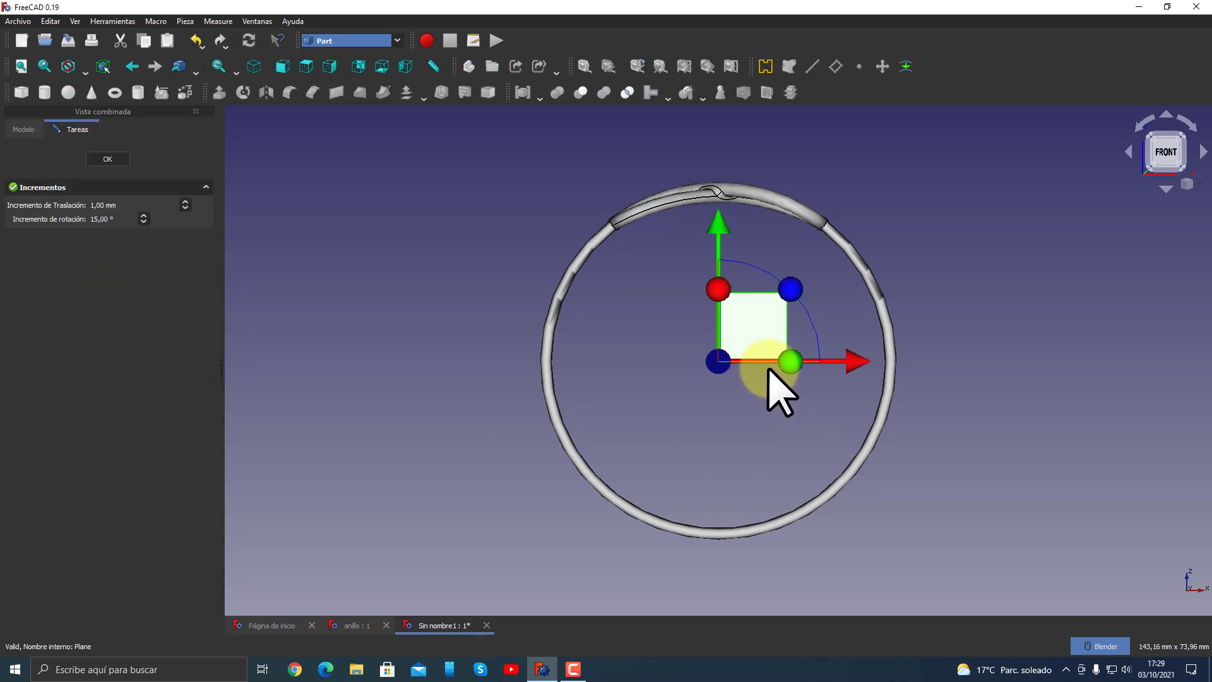
drag(855, 365, 649, 369)
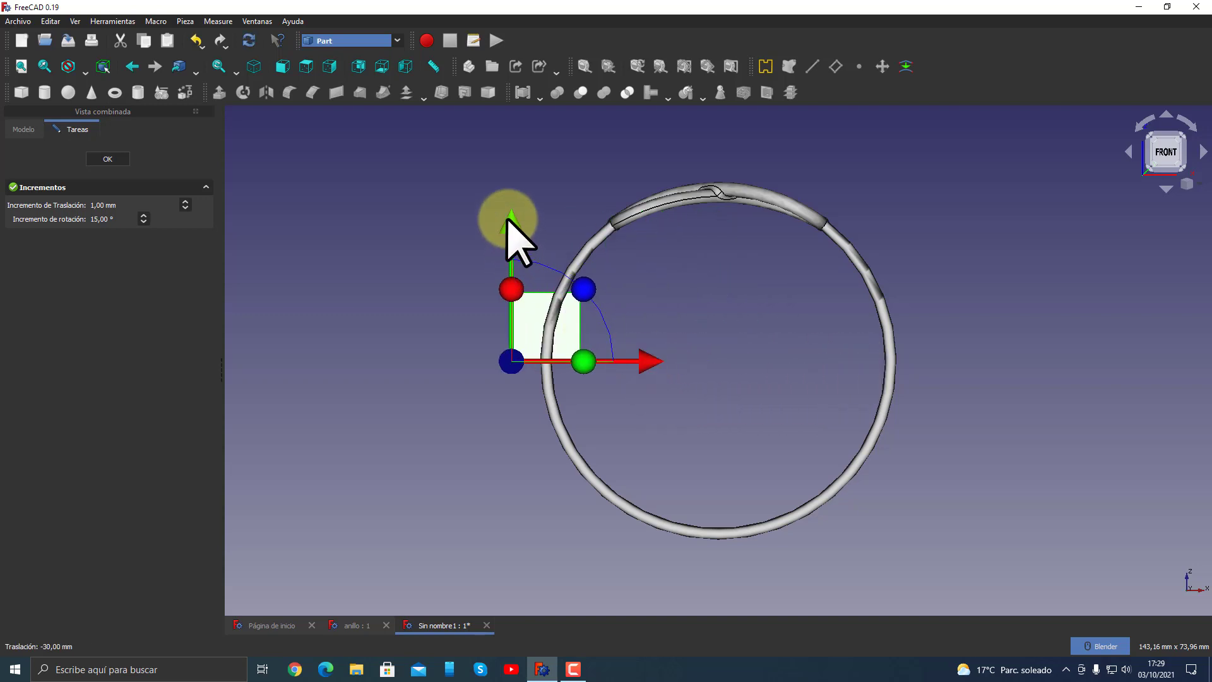
drag(508, 218, 514, 427)
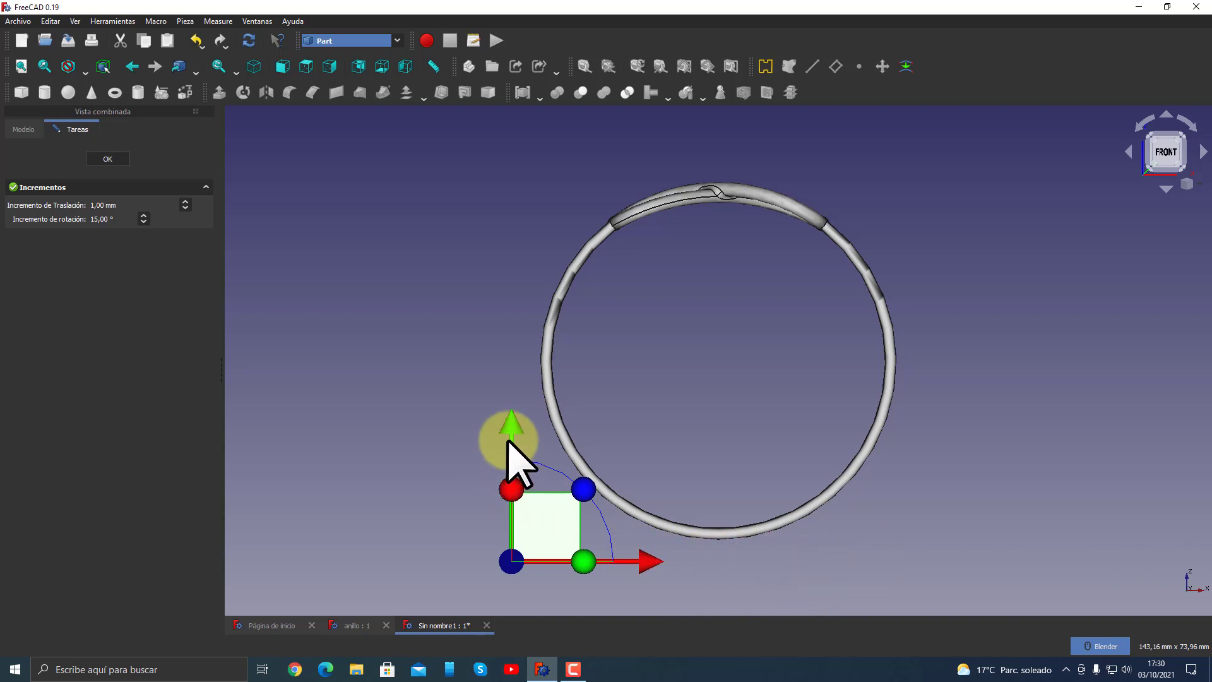
click(118, 162)
click(338, 278)
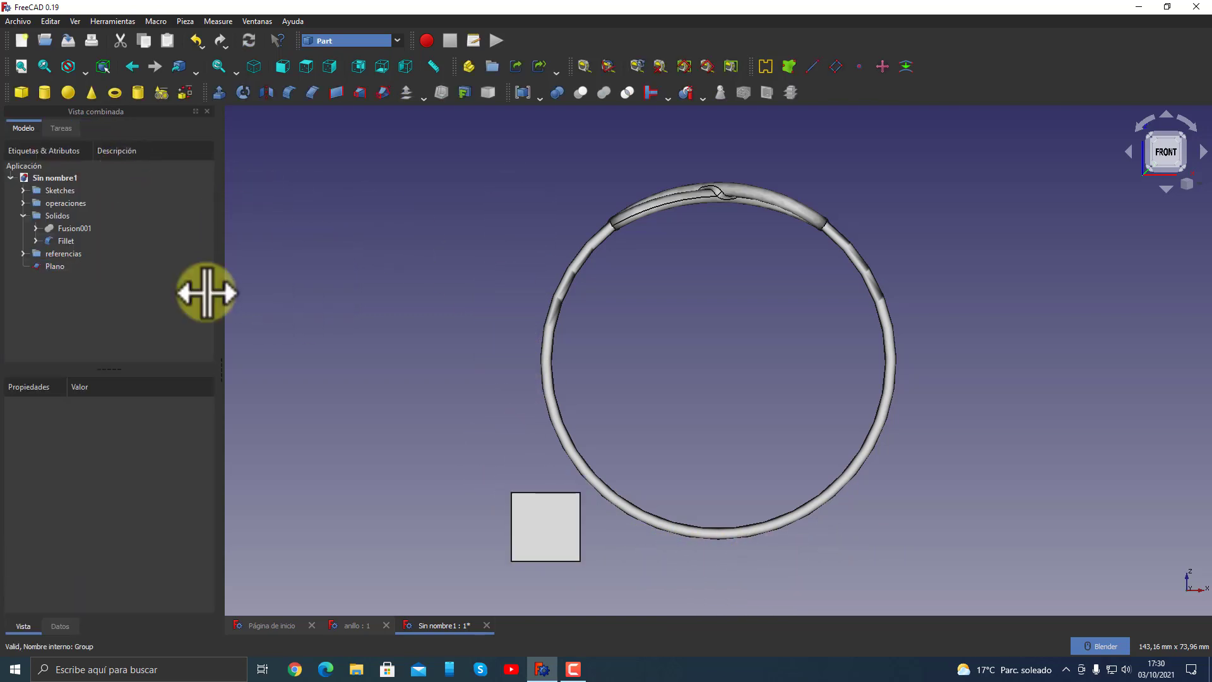
- Set the plane's Length to 63 mm and Width to 65 mm in its Data properties
click(57, 266)
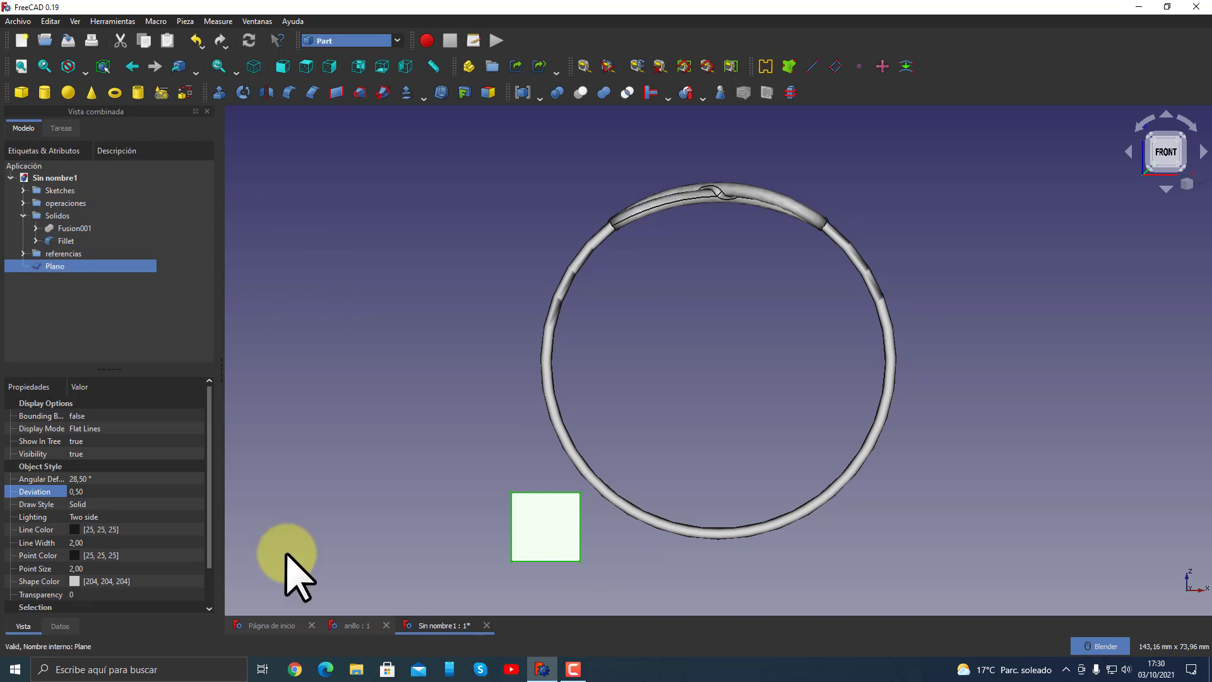
click(60, 625)
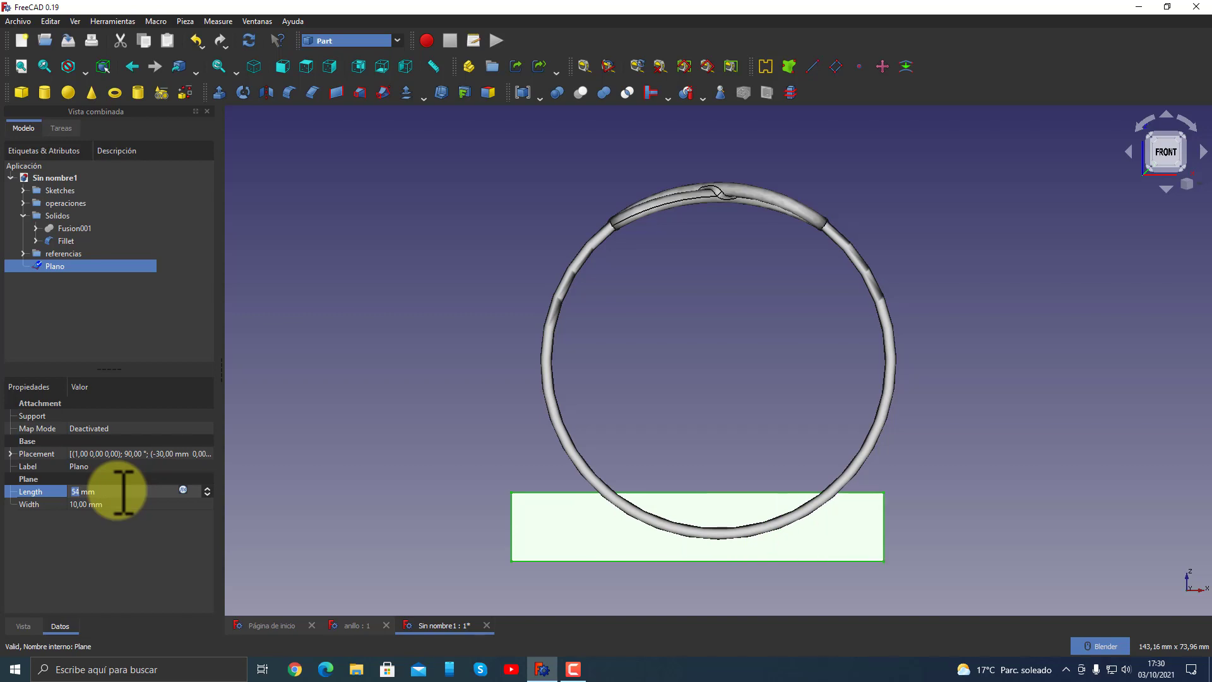
scroll(117, 491, down, 2)
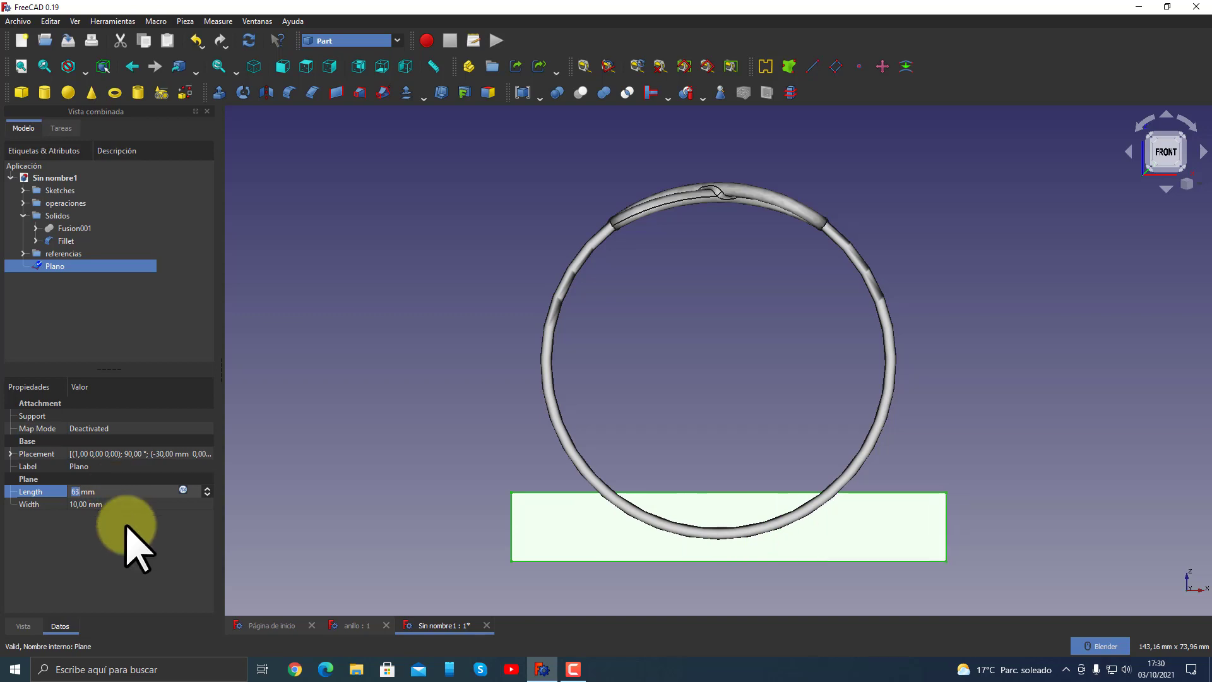
click(95, 503)
scroll(96, 505, up, 5)
scroll(96, 505, up, 7)
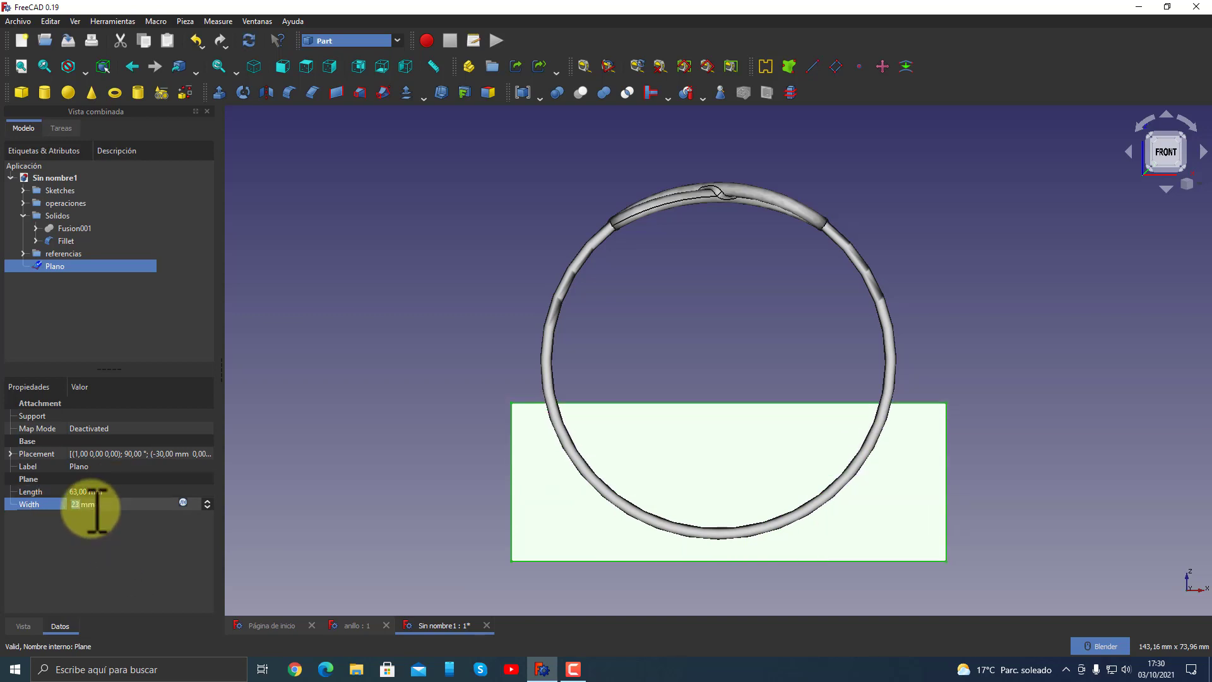
scroll(96, 505, up, 12)
scroll(96, 505, up, 13)
scroll(96, 504, up, 7)
scroll(95, 503, up, 12)
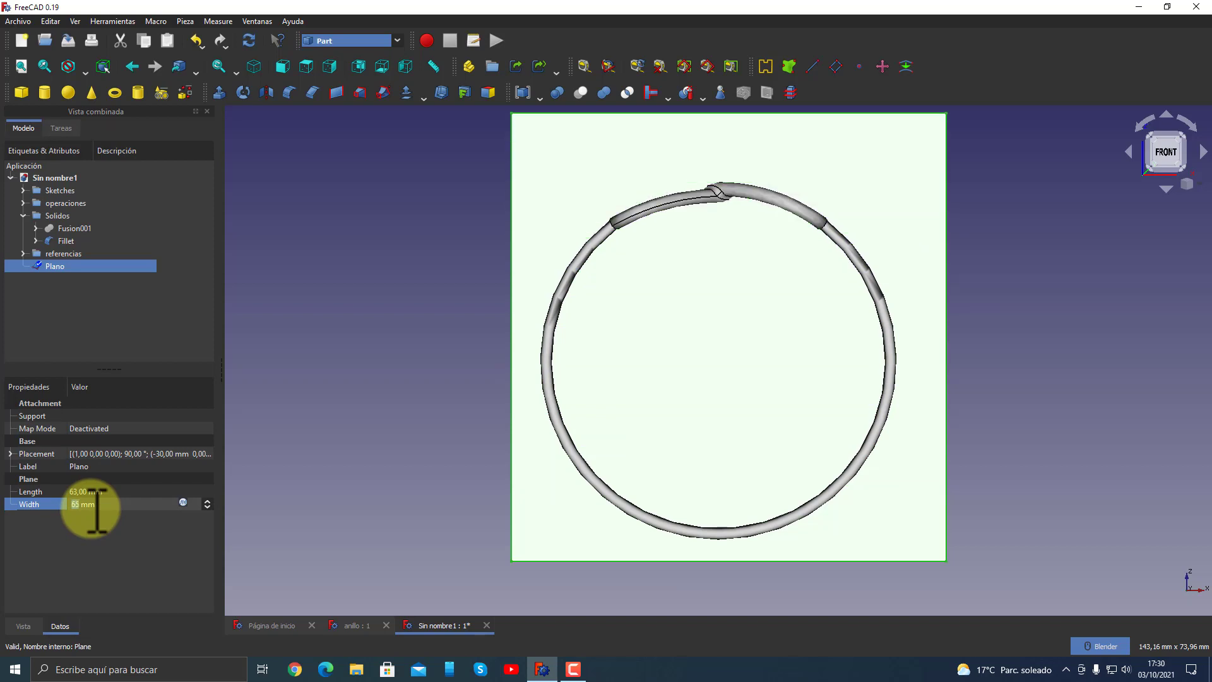
click(406, 344)
mouse_move(406, 344)
middle_down()
mouse_move(698, 435)
mouse_move(638, 433)
mouse_move(552, 465)
mouse_move(486, 392)
mouse_move(454, 418)
middle_up()
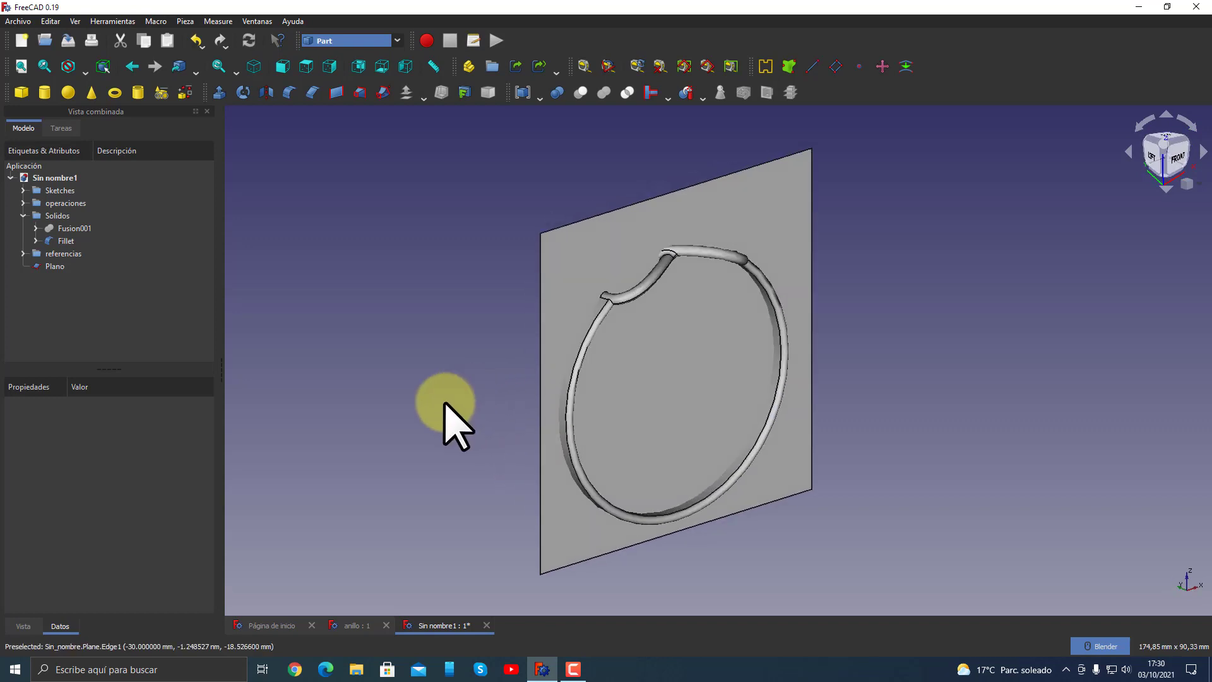
- File Plano in the referencias folder, then select the Fillet ring together with Plano for splitting
click(51, 267)
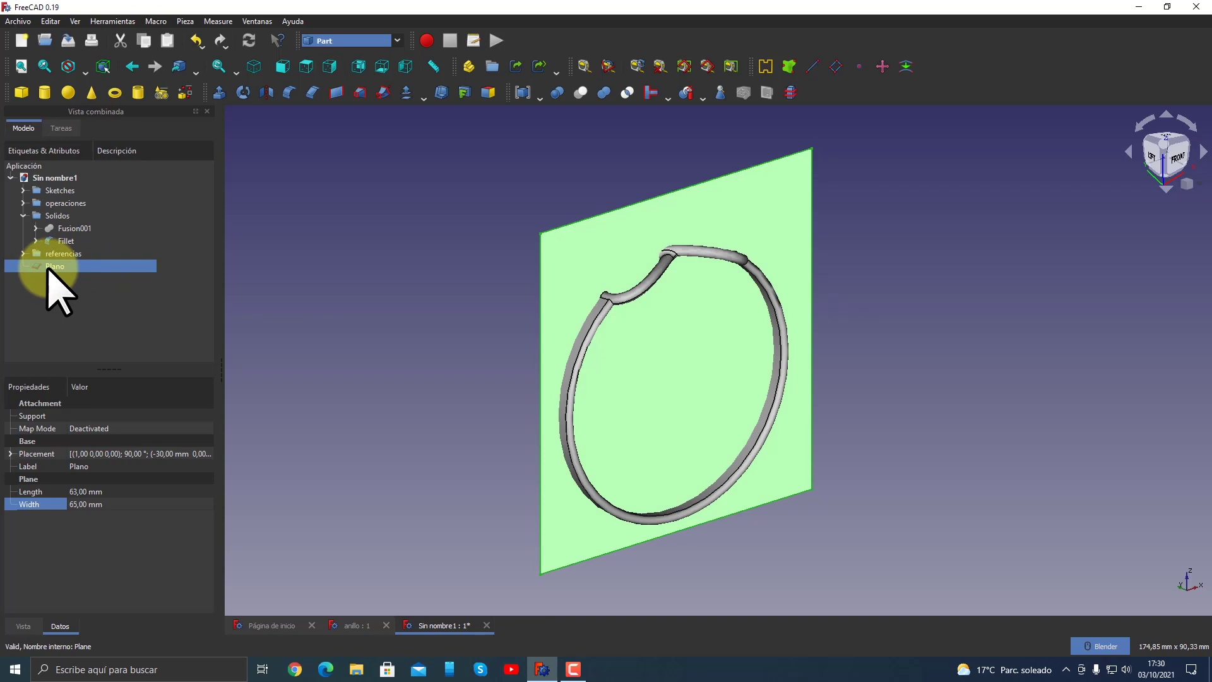
drag(48, 269, 61, 258)
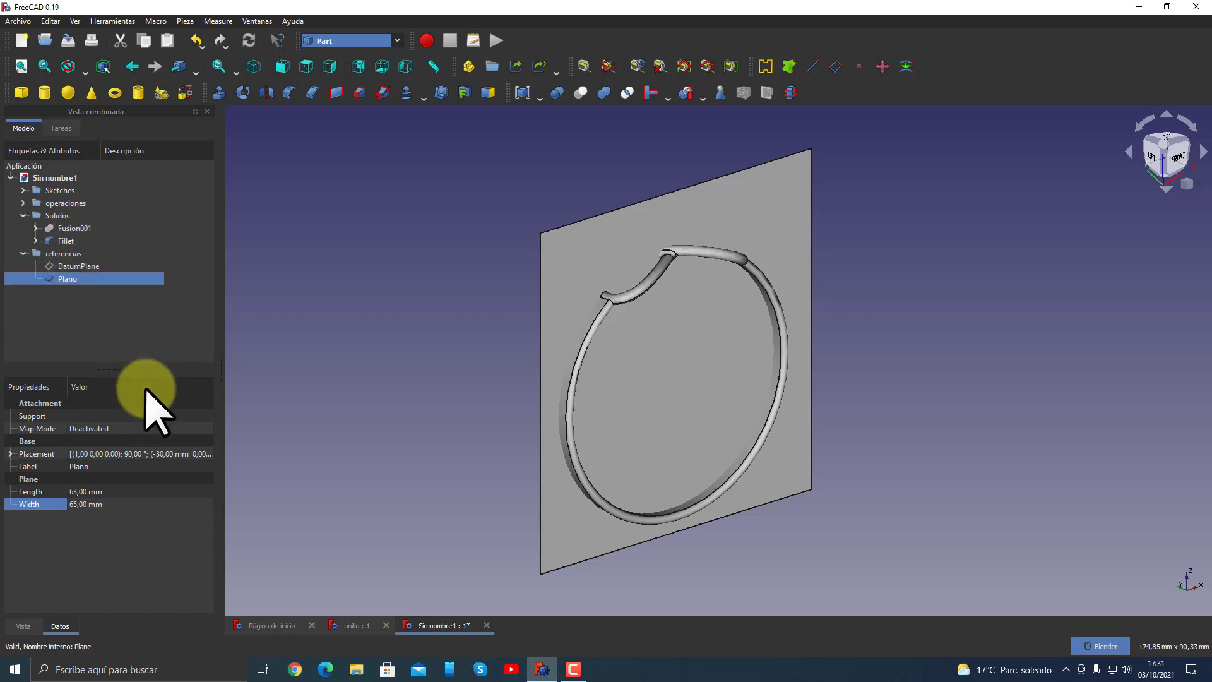
click(63, 240)
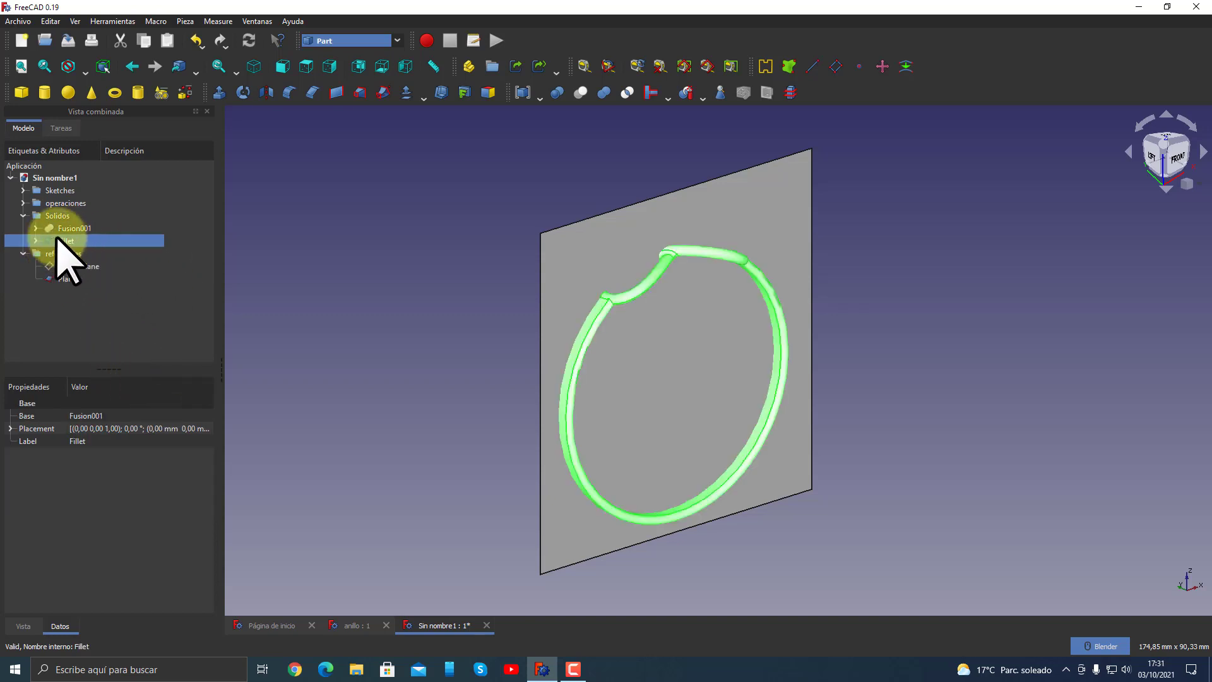
mouse_move(348, 378)
middle_down()
mouse_move(508, 370)
mouse_move(425, 379)
mouse_move(609, 161)
middle_up()
ctrl+click(67, 278)
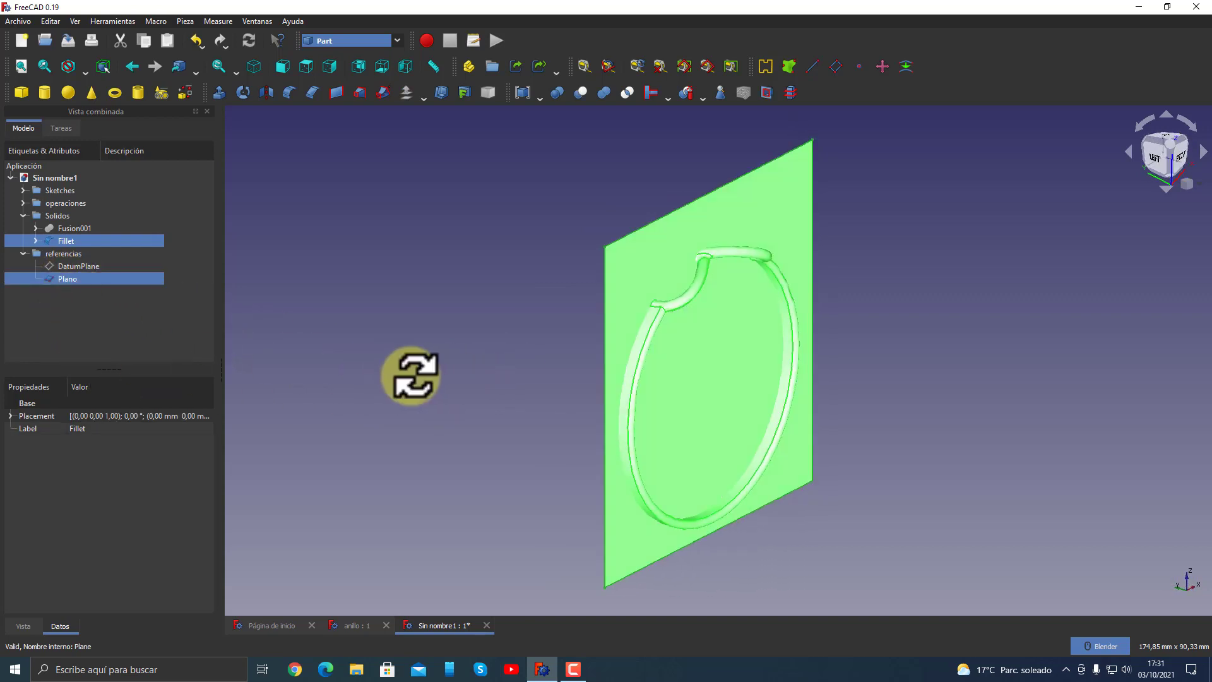
click(703, 96)
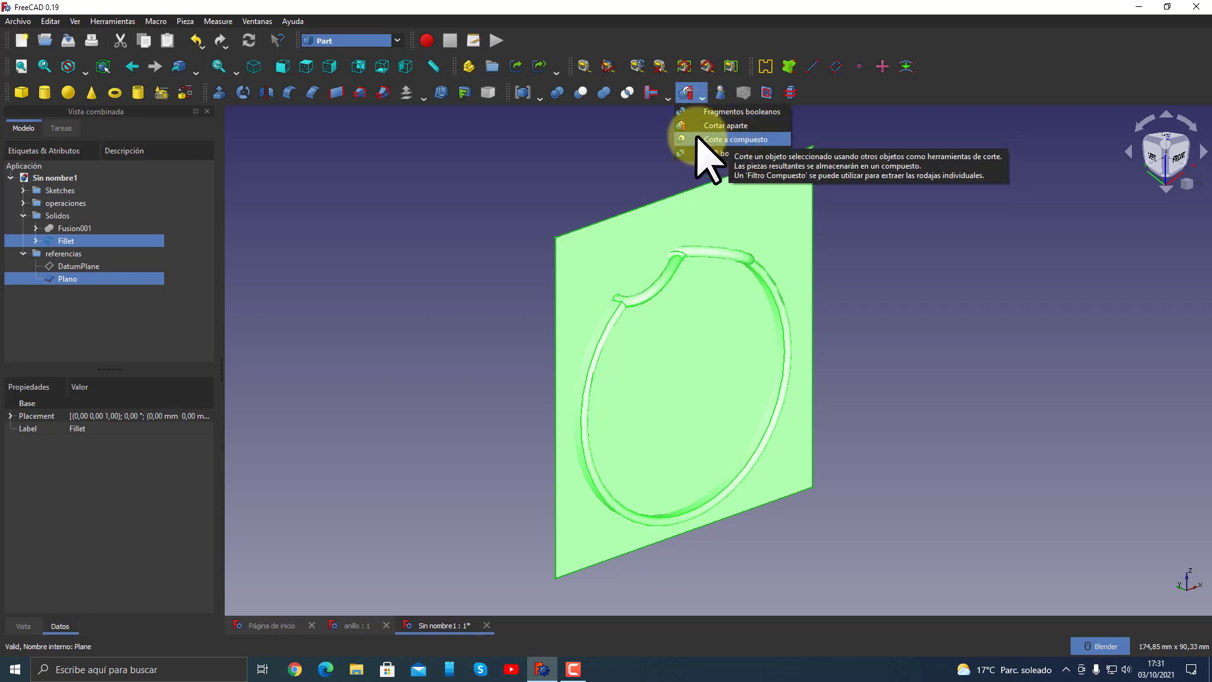
- Slice the Fillet ring with Plano into a compound, inspect it, then undo it
click(755, 140)
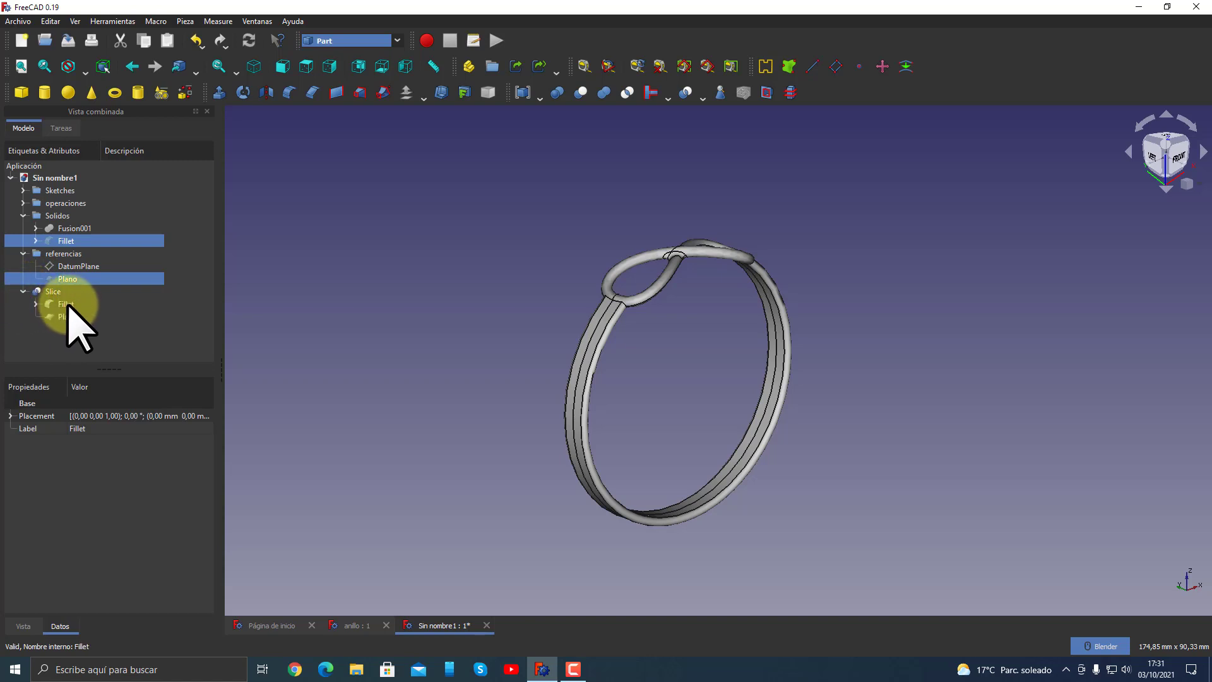
click(67, 314)
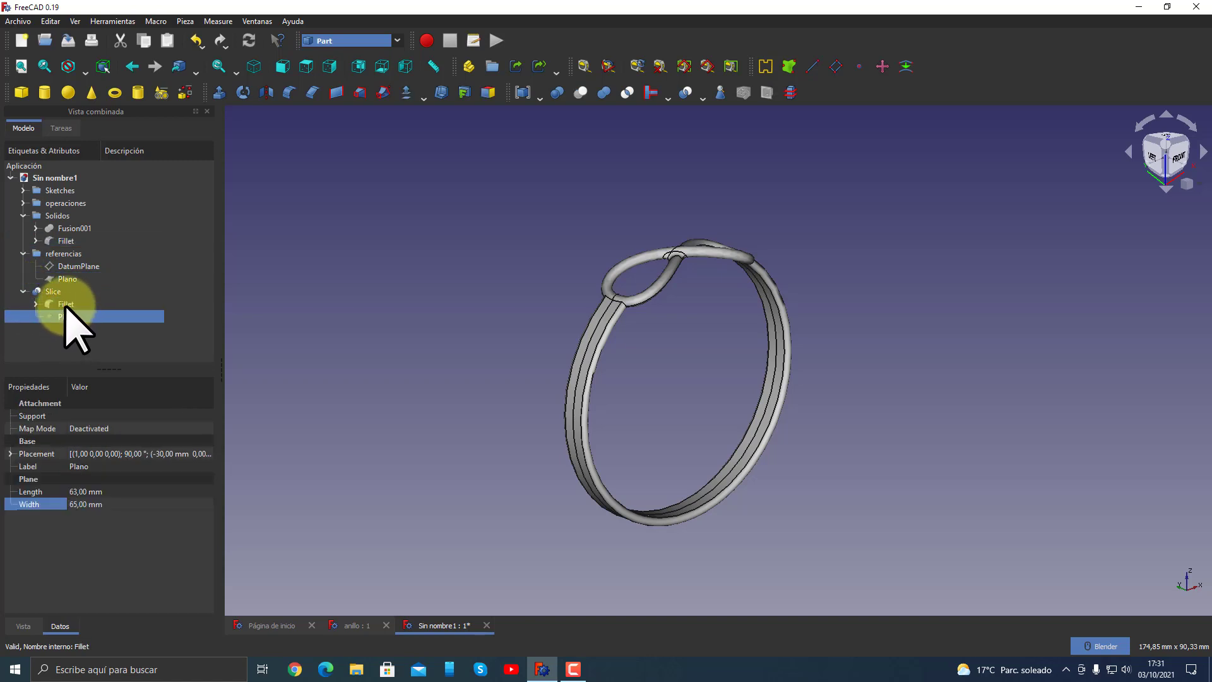
click(196, 40)
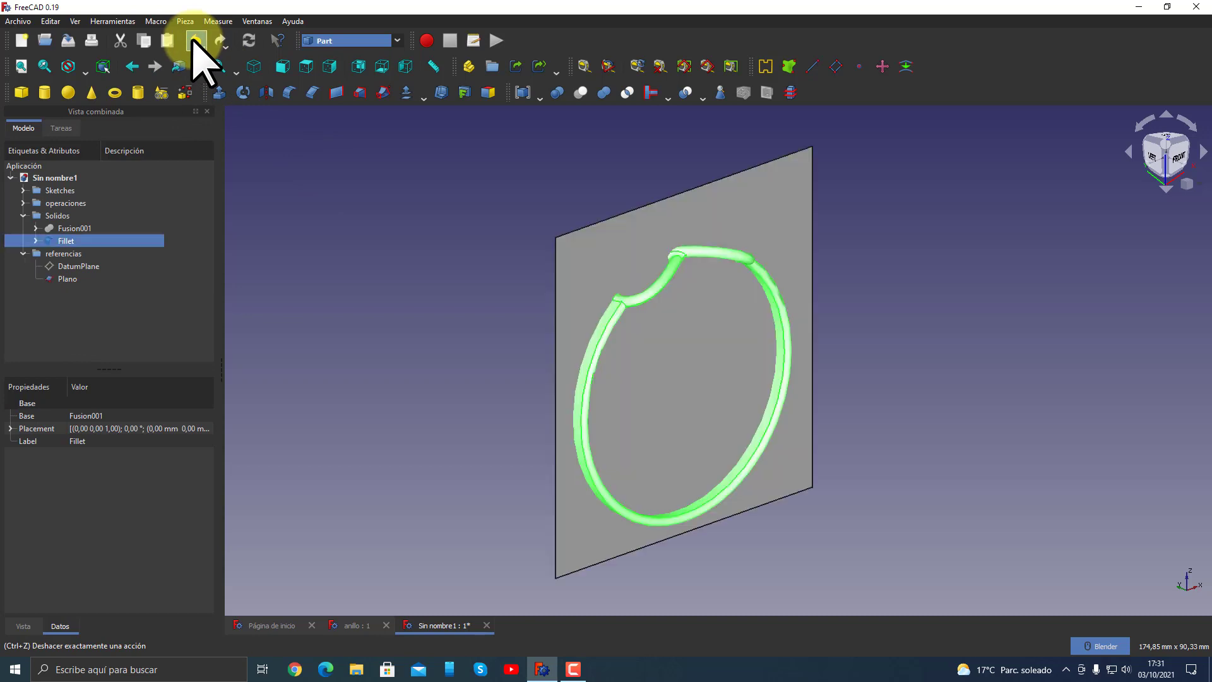
- Reselect Fillet and Plano and slice the ring apart with the plane
click(145, 303)
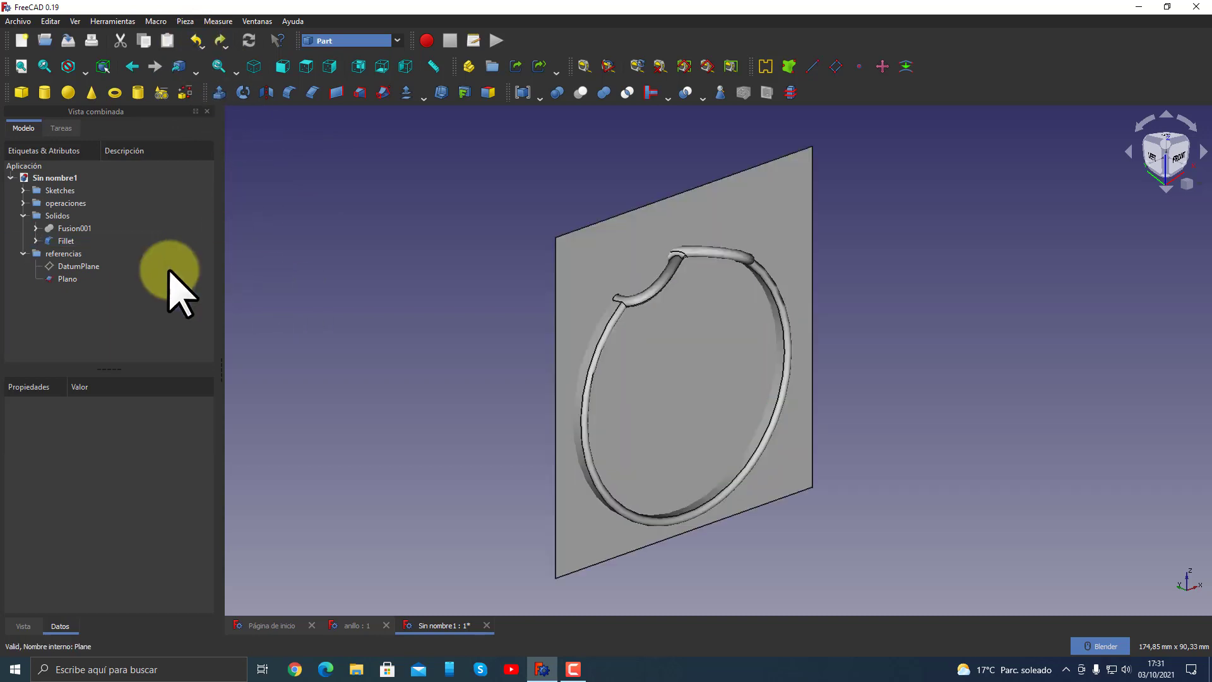
click(66, 241)
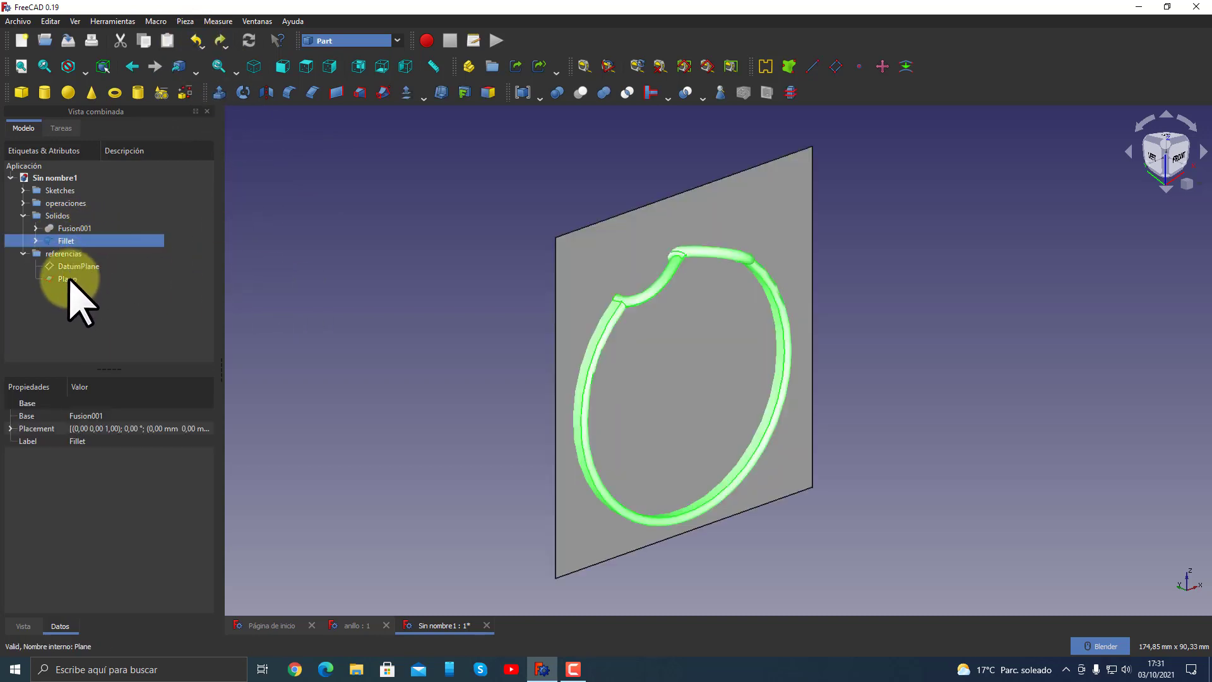
ctrl+click(67, 278)
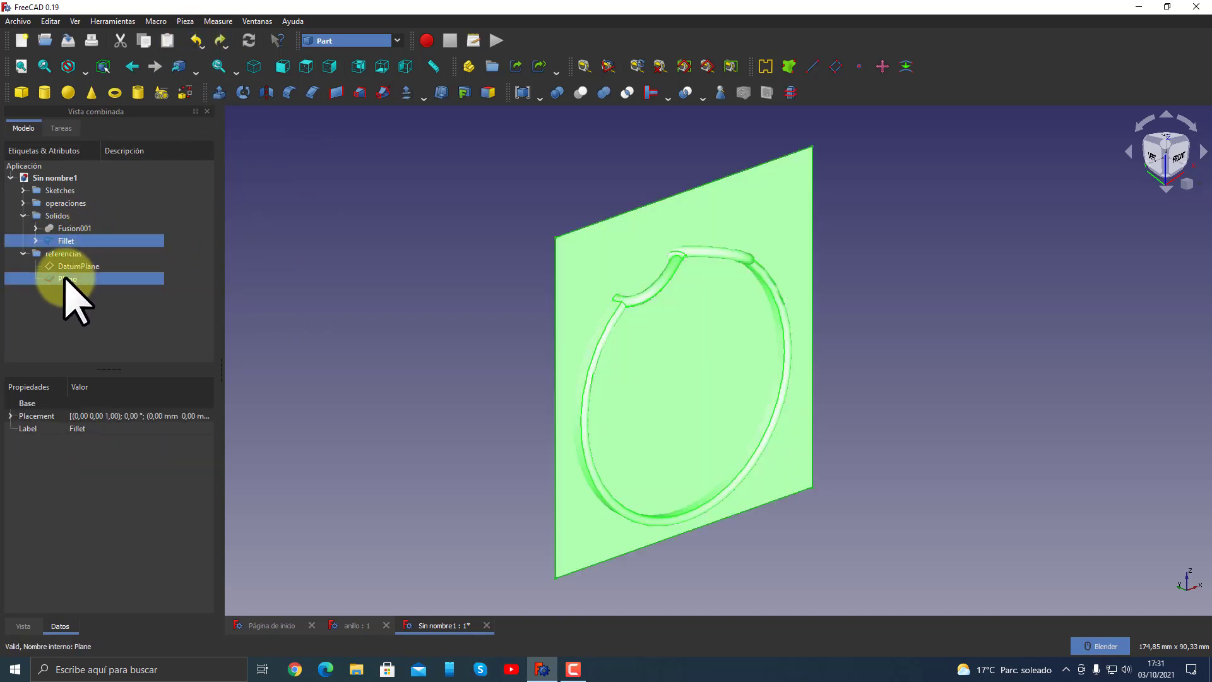
click(703, 95)
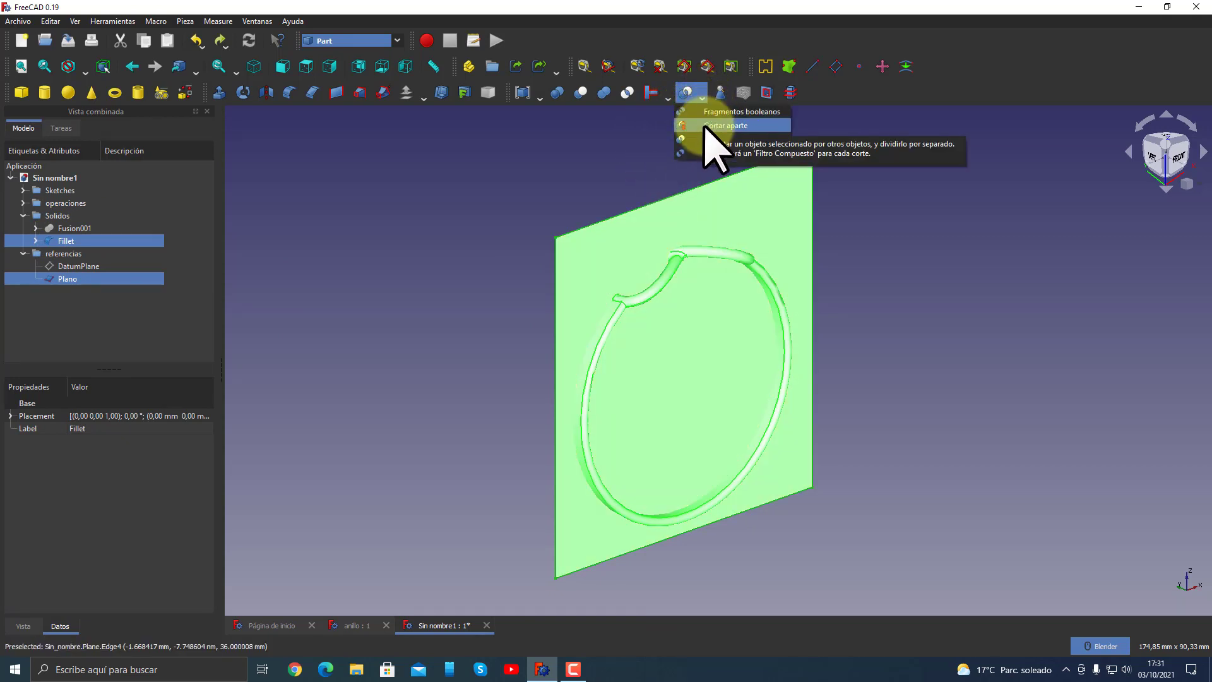
click(709, 126)
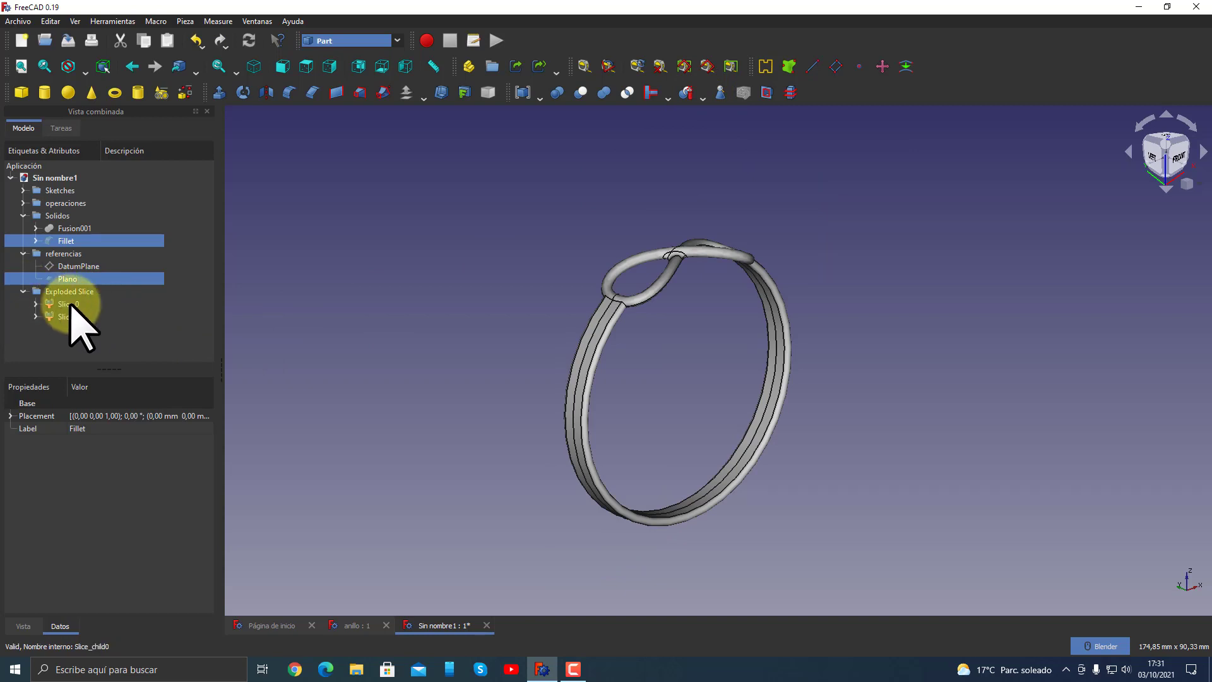
- Redo the split so Fillet is sliced apart by Plano into Slice.0 and Slice.1
click(196, 41)
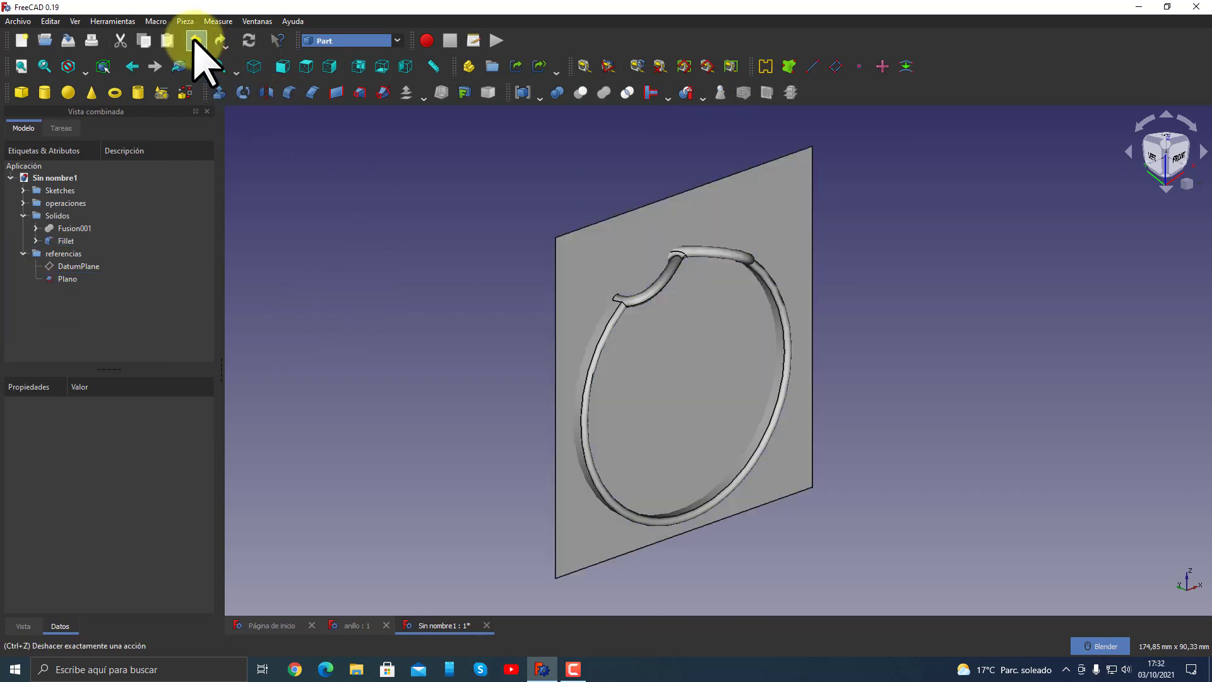
click(63, 241)
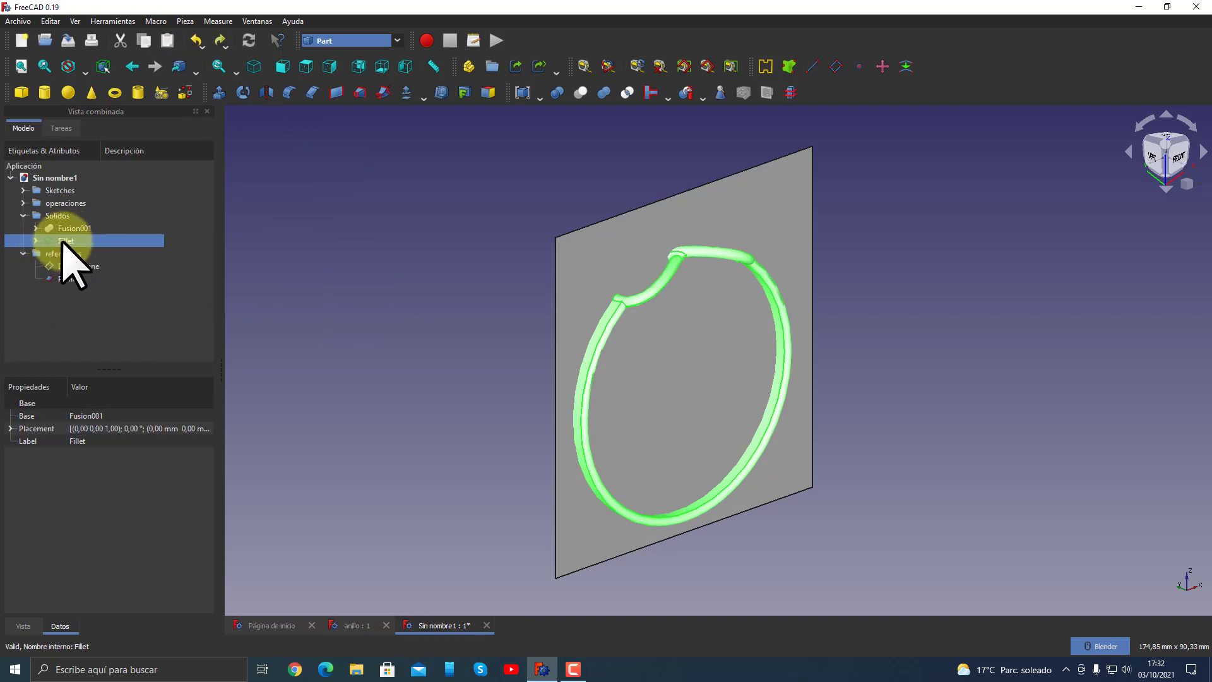
ctrl+click(67, 279)
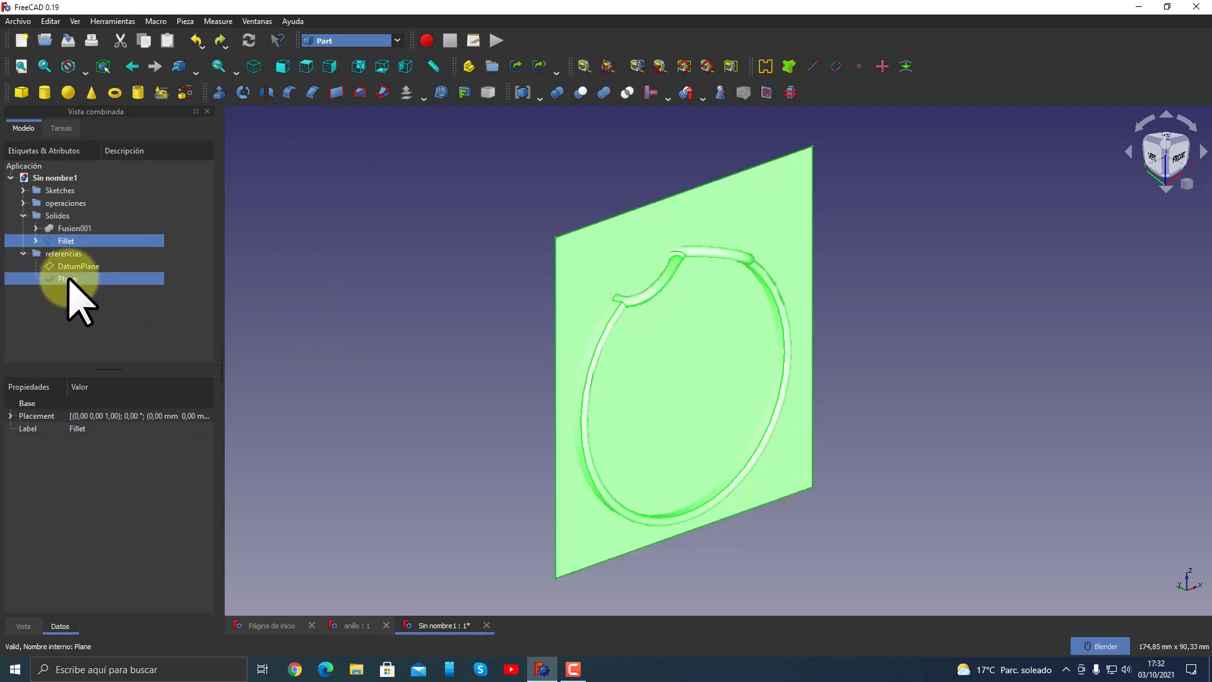
click(702, 98)
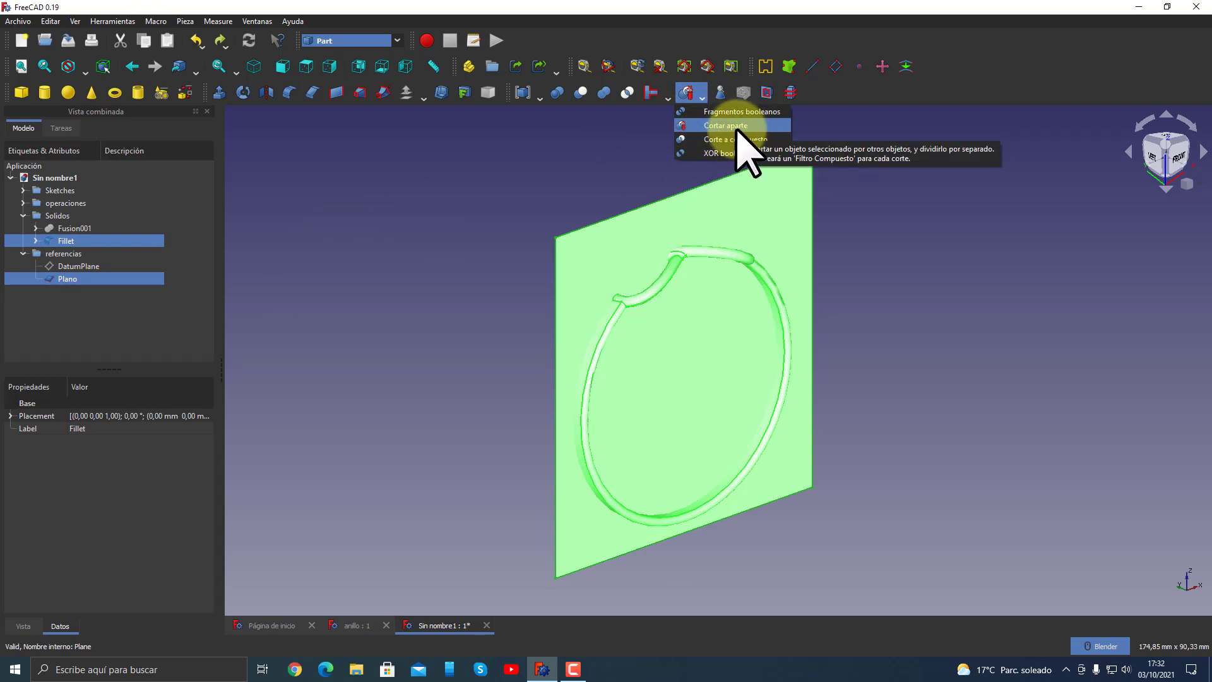
click(738, 128)
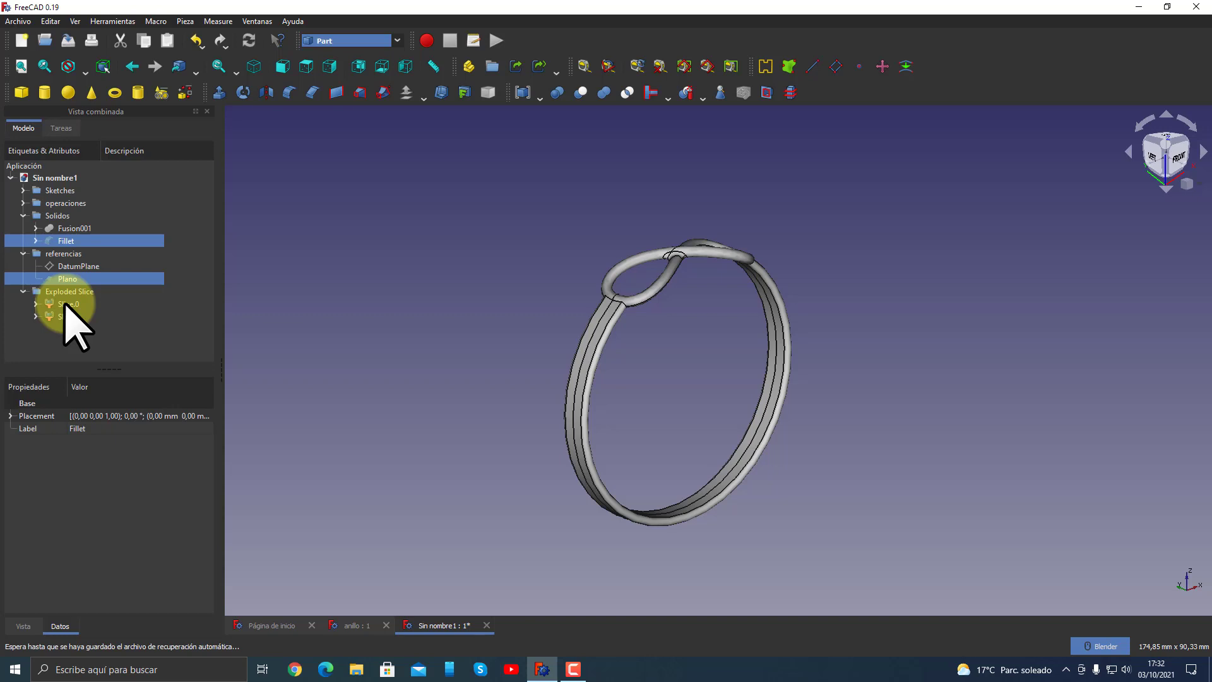
click(71, 306)
- Compare Slice.0 and Slice.1, orbiting the ring to inspect the loop crossing
click(63, 317)
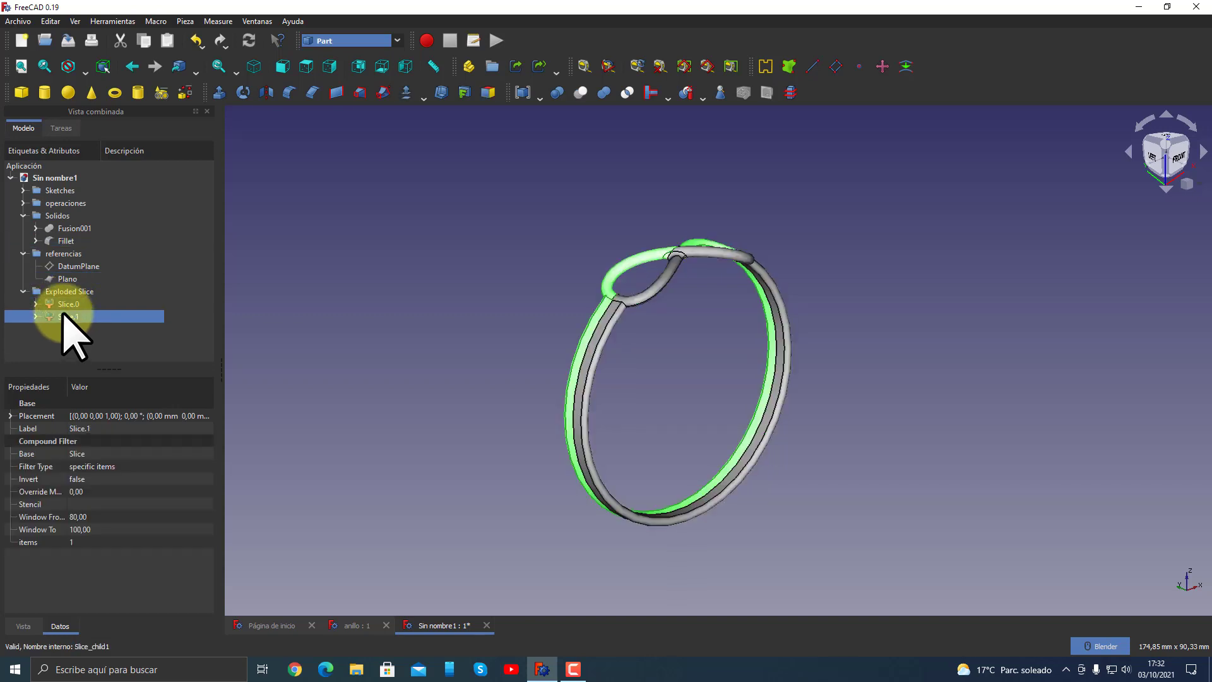
click(62, 305)
click(63, 317)
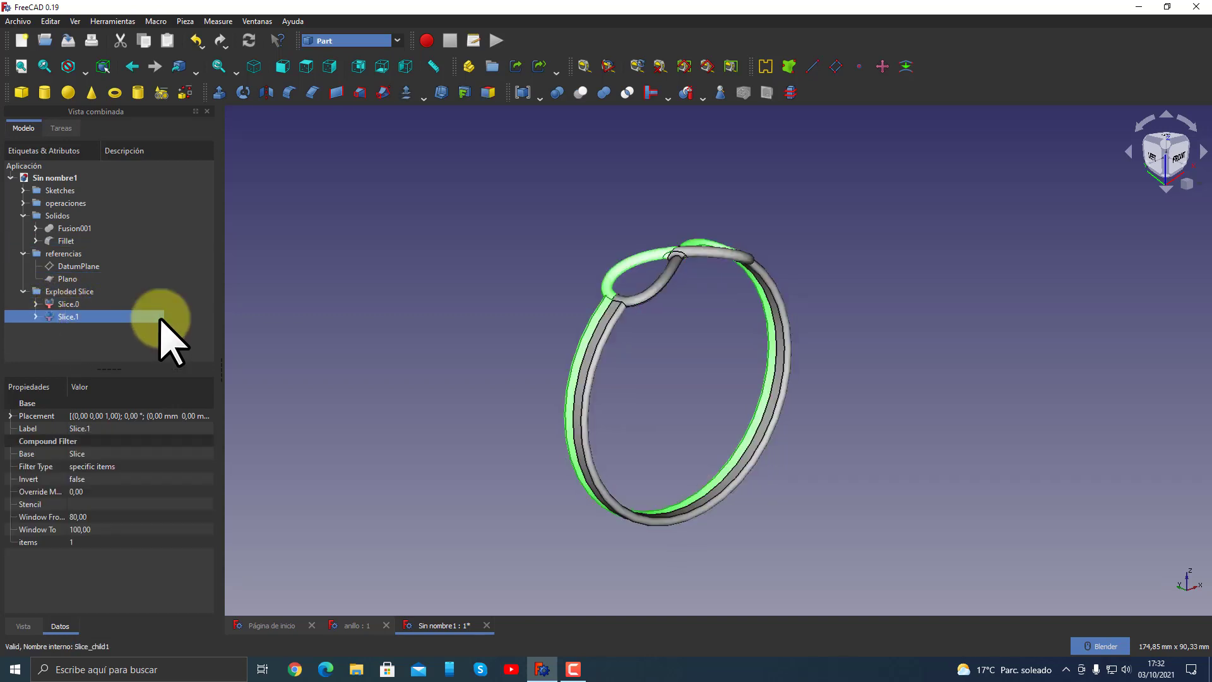
mouse_move(966, 378)
middle_down()
mouse_move(839, 451)
mouse_move(846, 382)
middle_up()
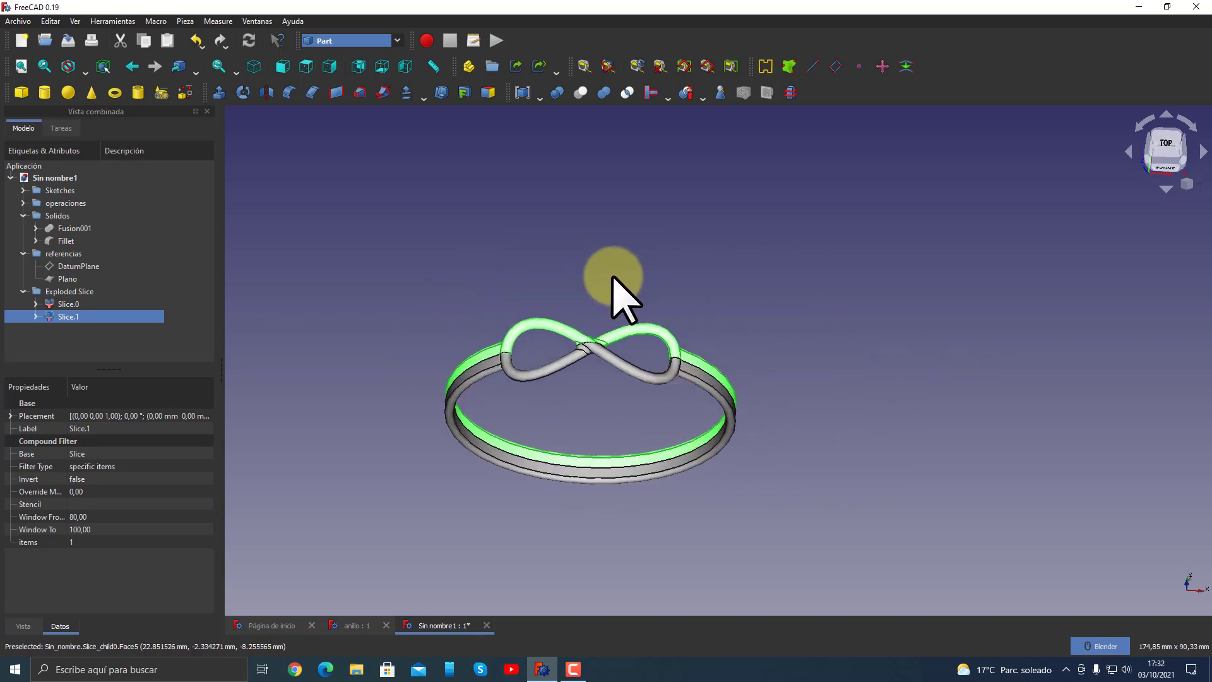
middle_drag(628, 379, 730, 397)
scroll(687, 395, up, 3)
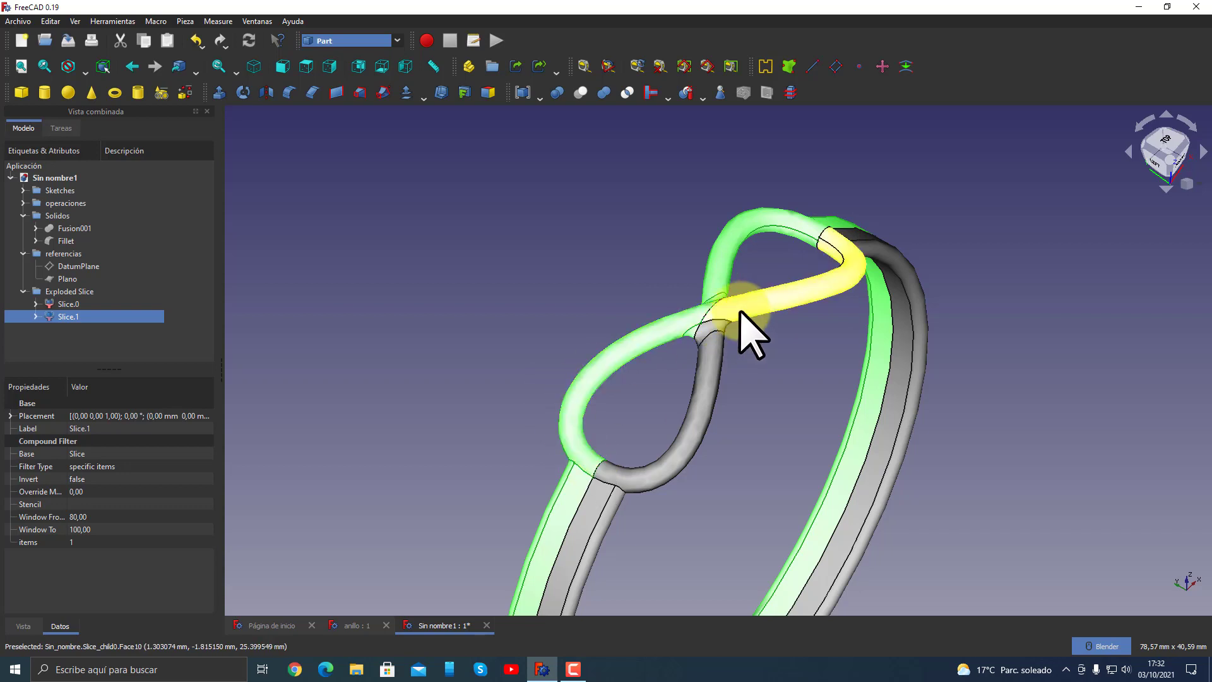
click(718, 347)
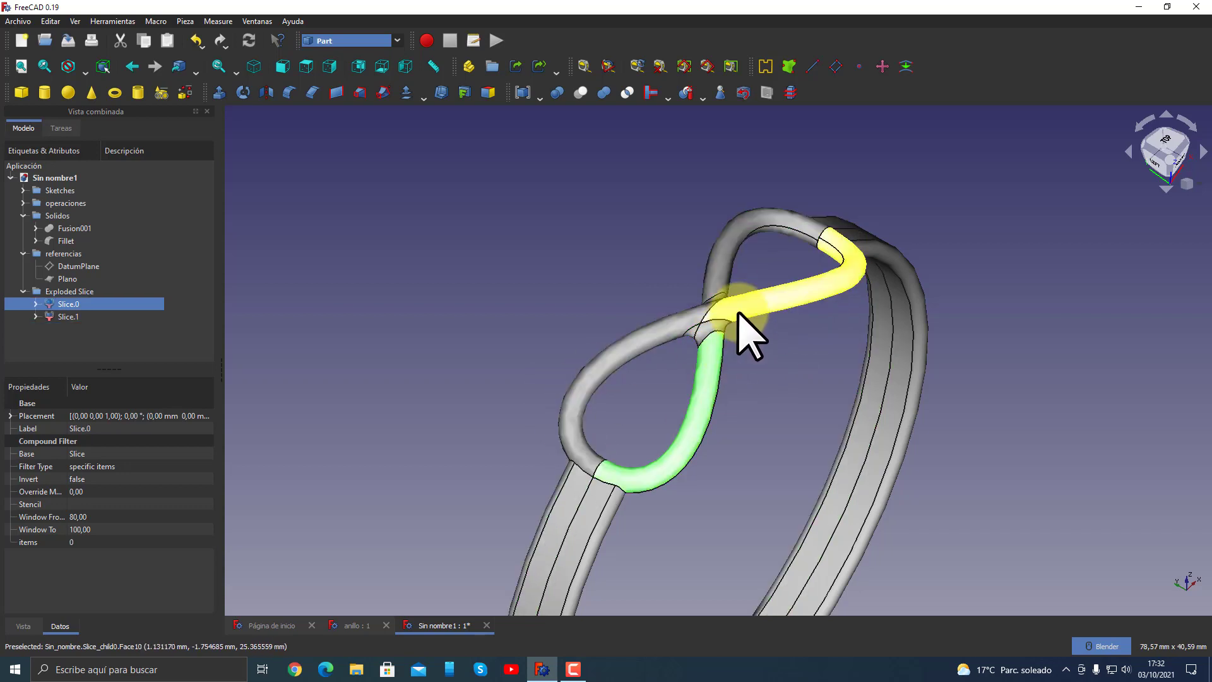
click(738, 312)
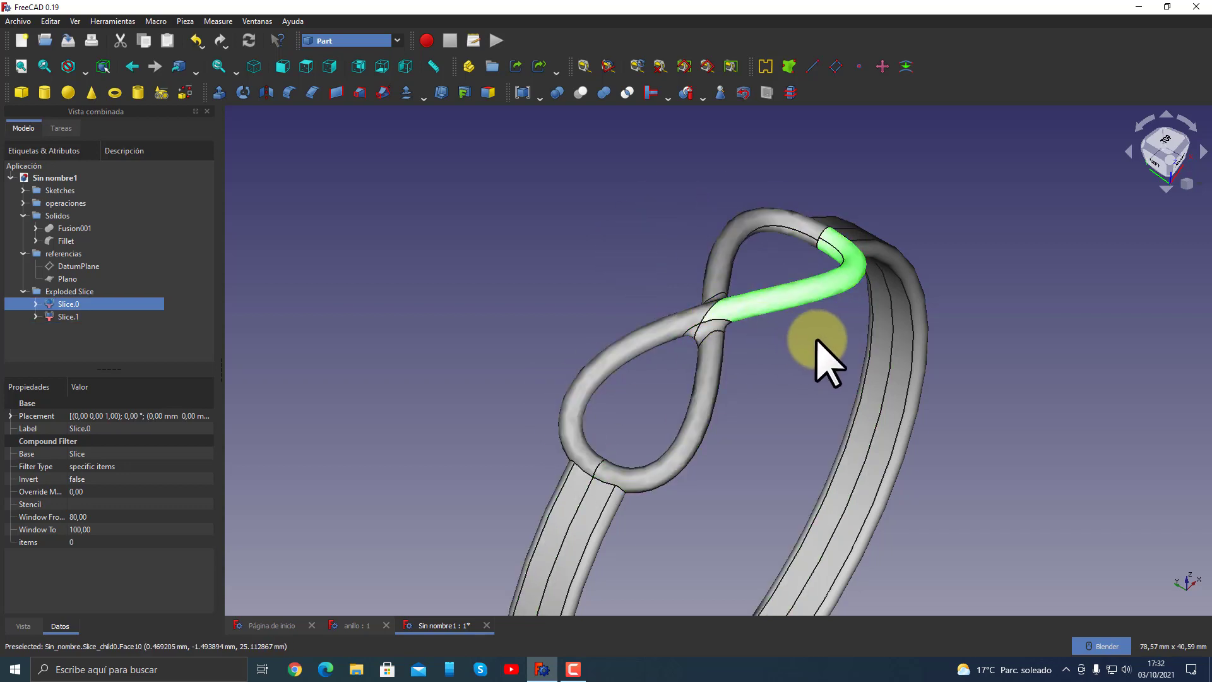
middle_drag(811, 352, 801, 301)
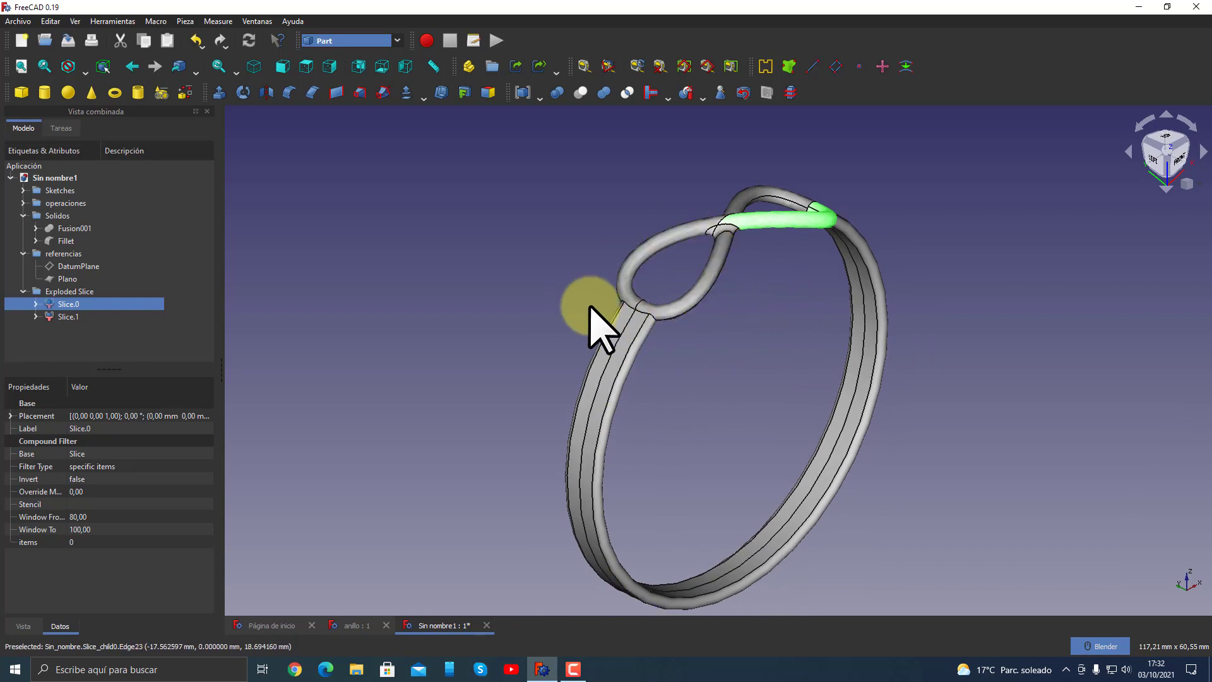
- Hide Slice.0 and examine the remaining Slice.1 piece around its cut ends
key(space)
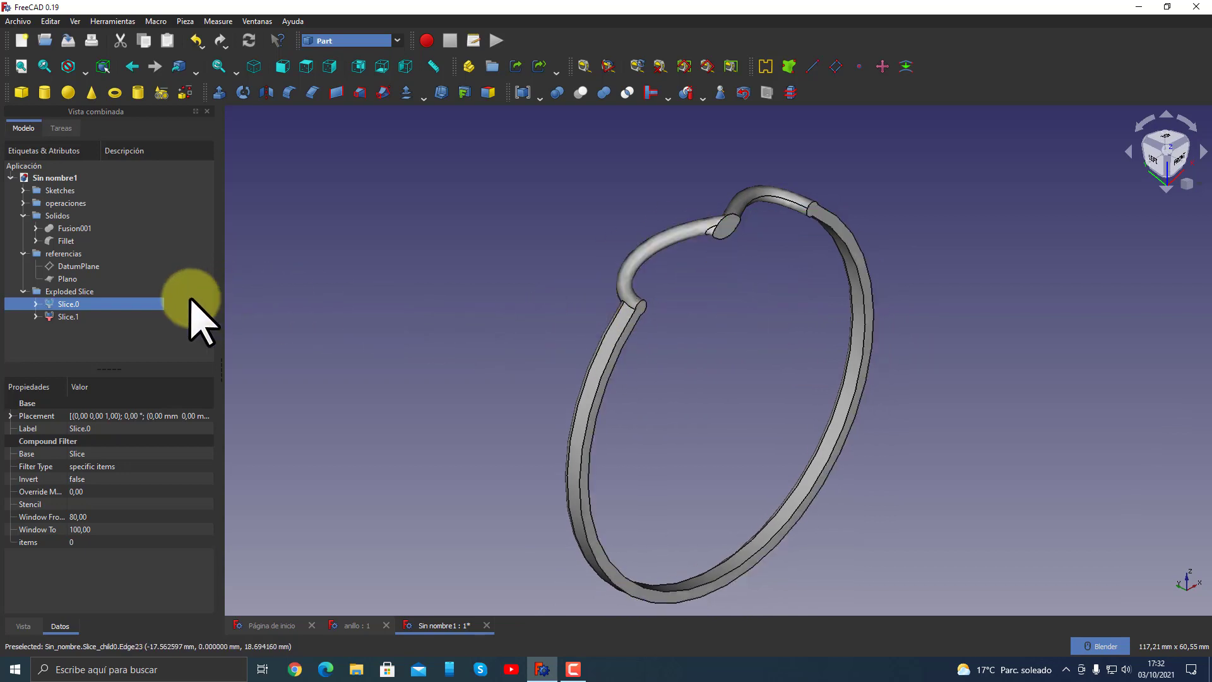
mouse_move(470, 319)
middle_down()
mouse_move(657, 319)
mouse_move(822, 237)
mouse_move(701, 303)
mouse_move(730, 357)
mouse_move(808, 357)
middle_up()
scroll(795, 354, up, 5)
click(892, 351)
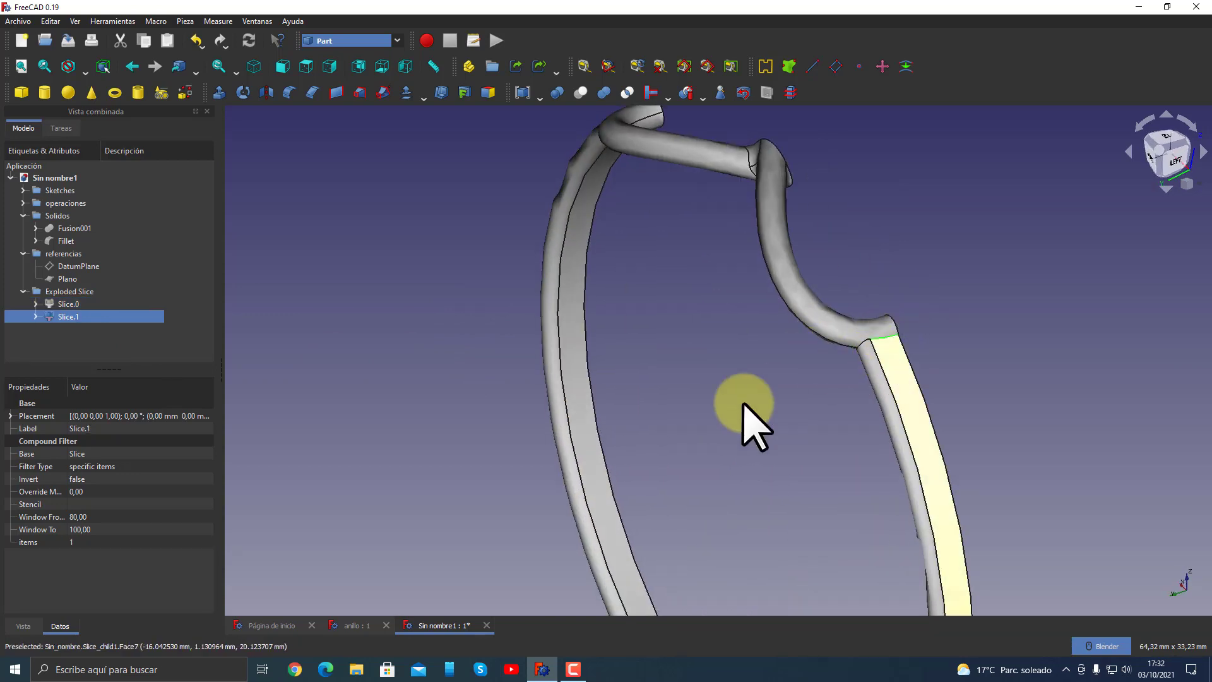
mouse_move(745, 419)
middle_down()
mouse_move(732, 404)
mouse_move(1042, 406)
middle_up()
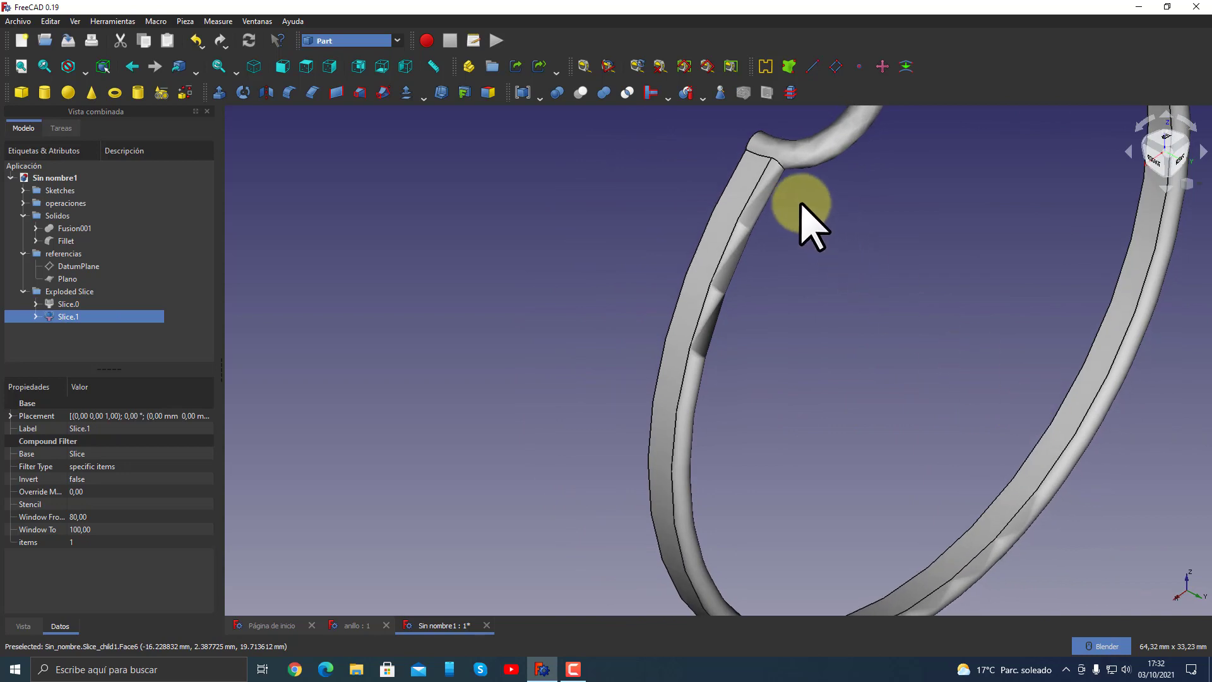
scroll(828, 292, down, 5)
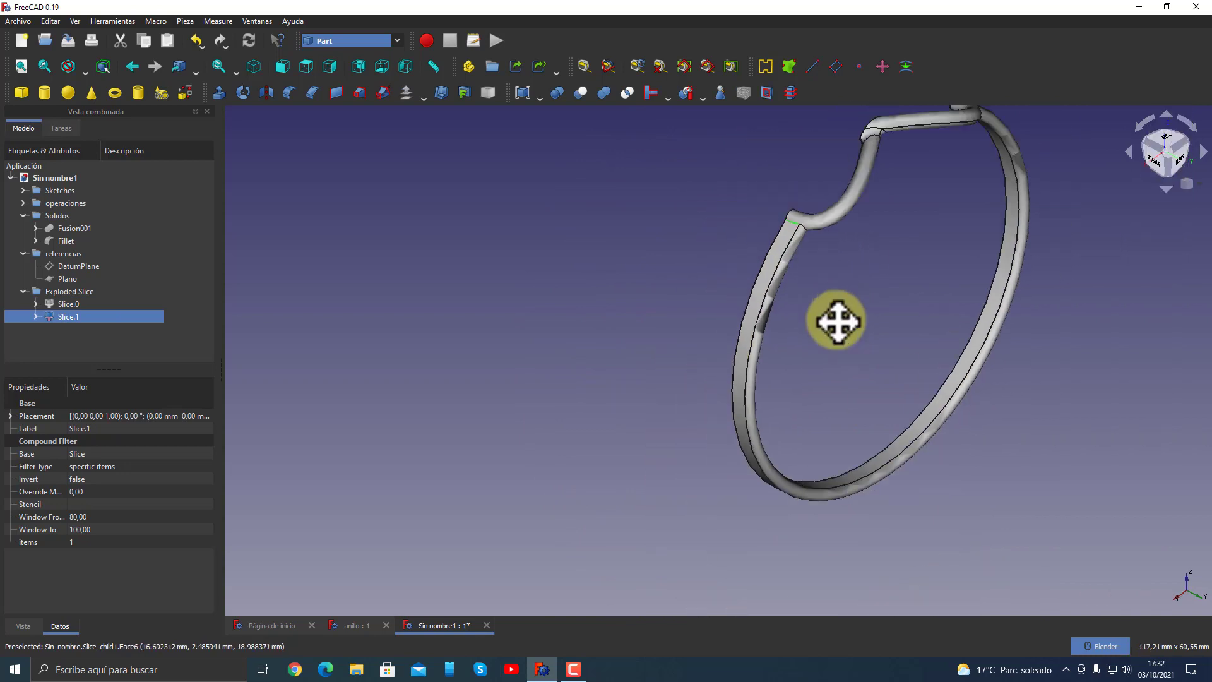
mouse_move(836, 319)
middle_down()
mouse_move(746, 419)
mouse_move(500, 398)
mouse_move(695, 392)
middle_up()
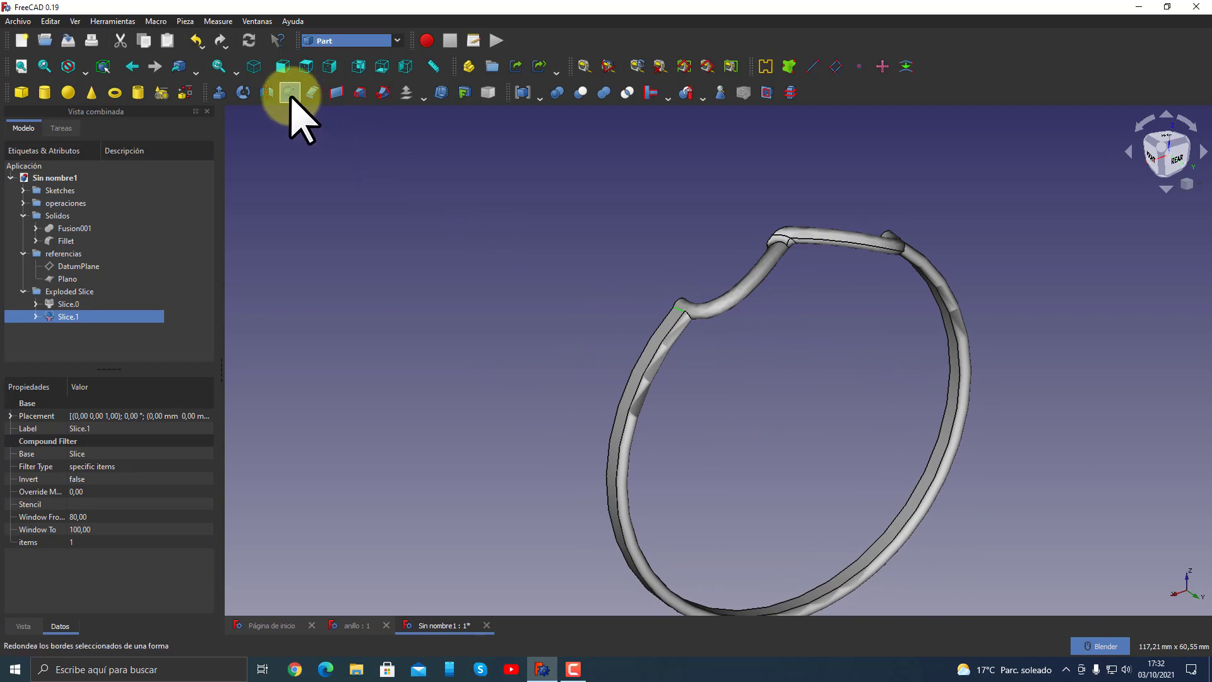
- Fillet the cut-end edges of Slice.1 at 1 mm, creating Fillet001, then hide it
click(290, 94)
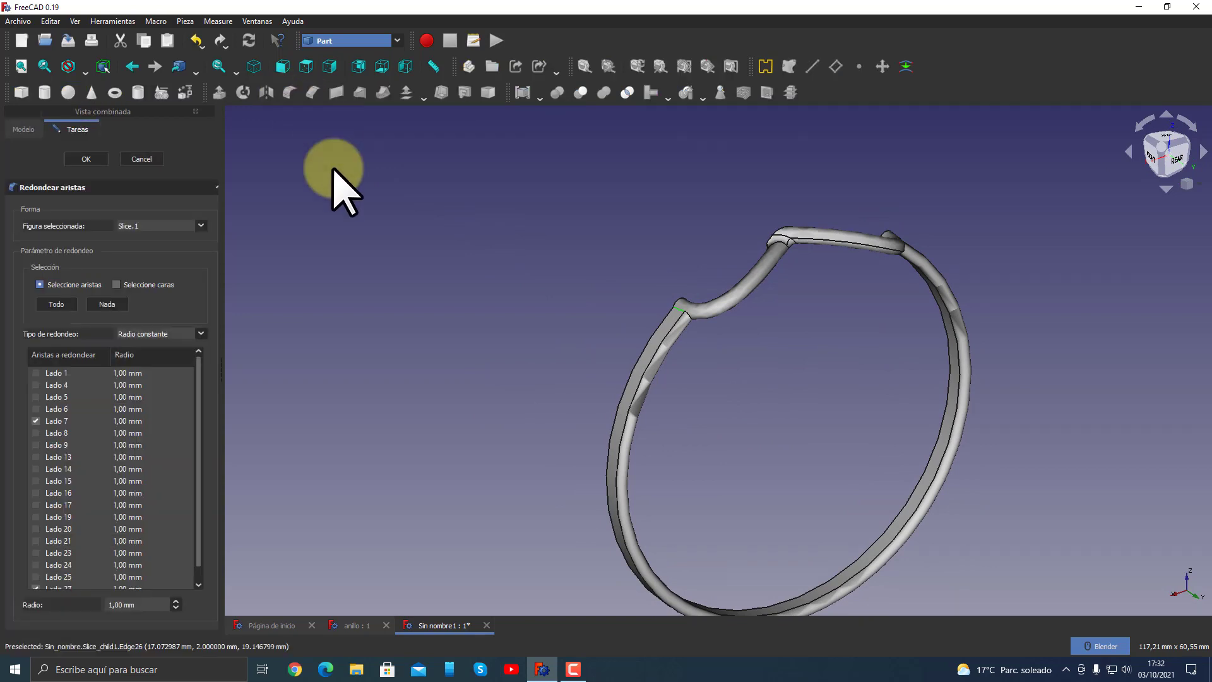
drag(119, 600, 68, 597)
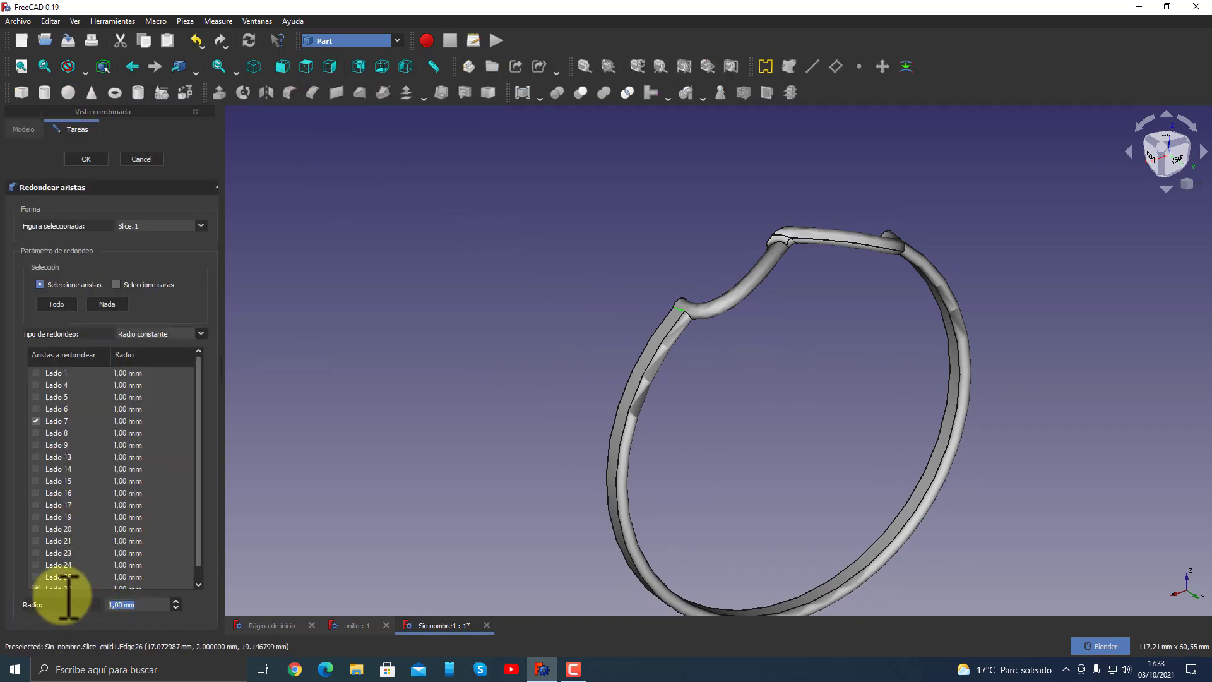
click(90, 159)
middle_drag(784, 411, 711, 411)
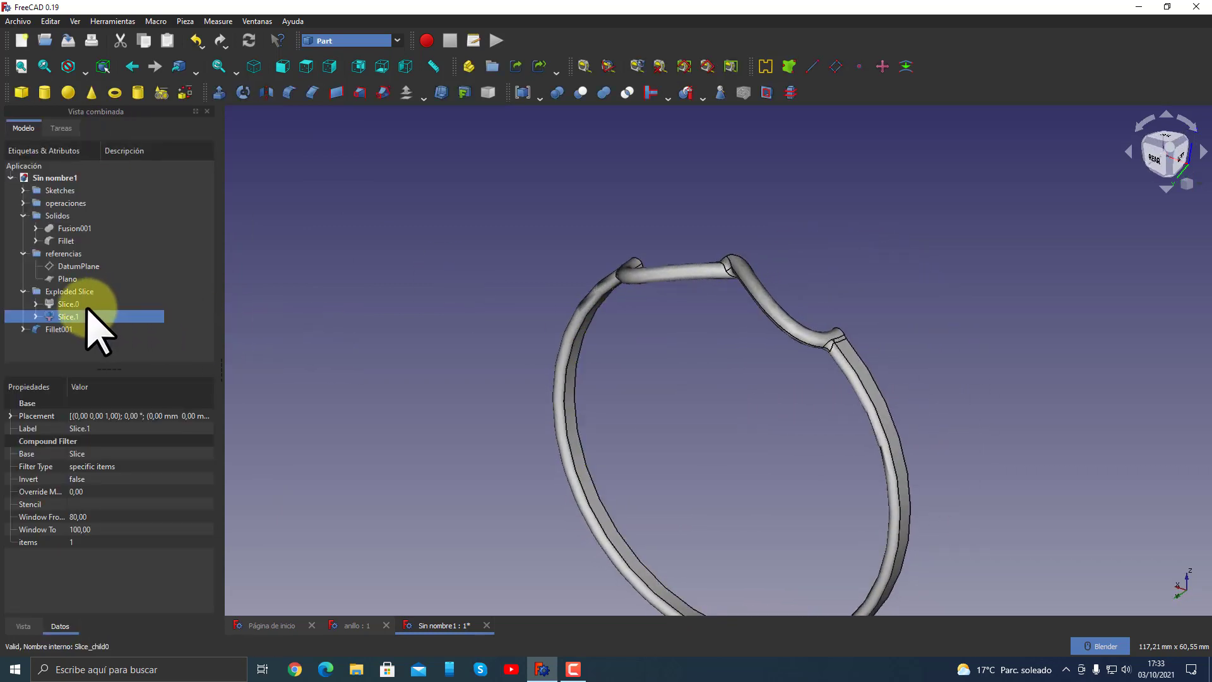
click(59, 329)
key(space)
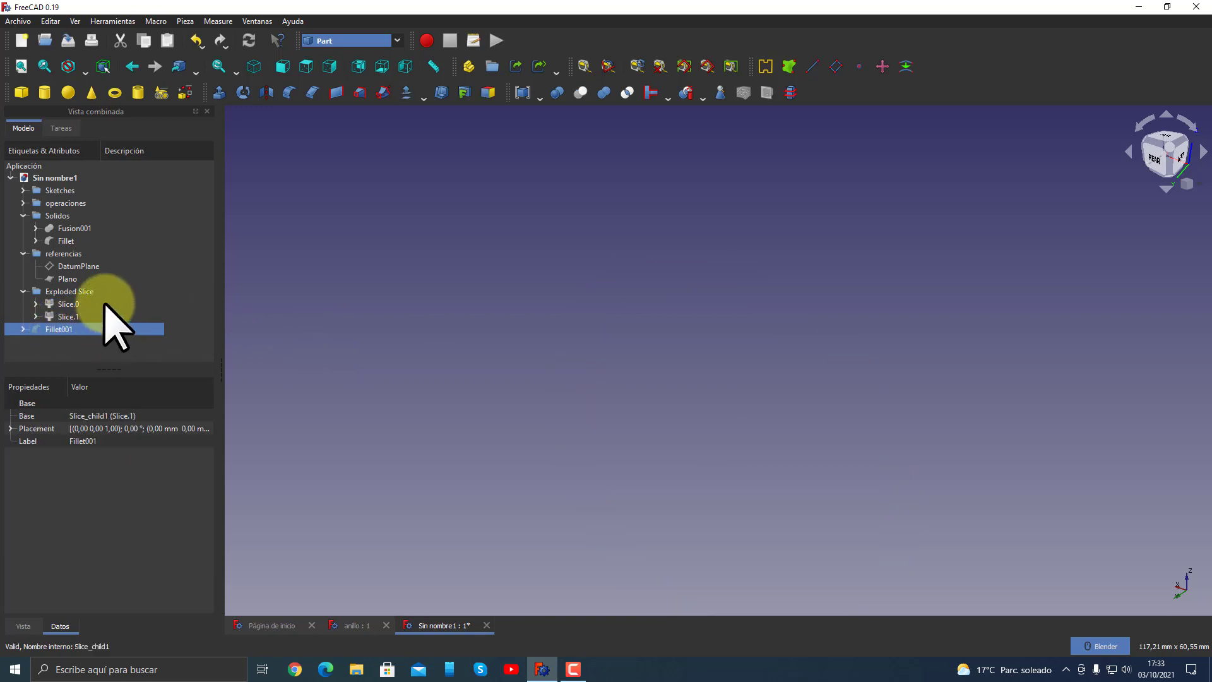
- Show Slice.0 again and pick its cut-end edges at the loop joint
click(69, 304)
key(space)
middle_drag(609, 382, 657, 359)
click(657, 359)
middle_drag(831, 397, 513, 406)
scroll(584, 331, up, 3)
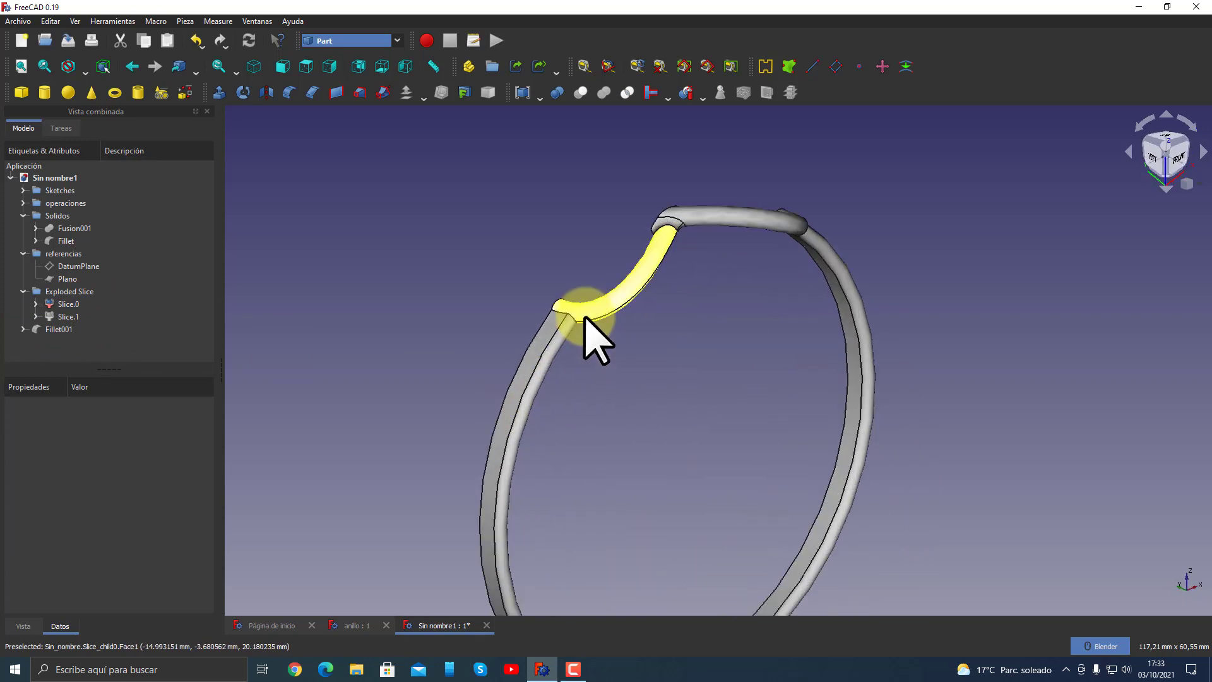
scroll(542, 311, up, 2)
click(542, 318)
mouse_move(879, 371)
middle_down()
mouse_move(650, 398)
mouse_move(831, 328)
middle_up()
scroll(831, 328, up, 3)
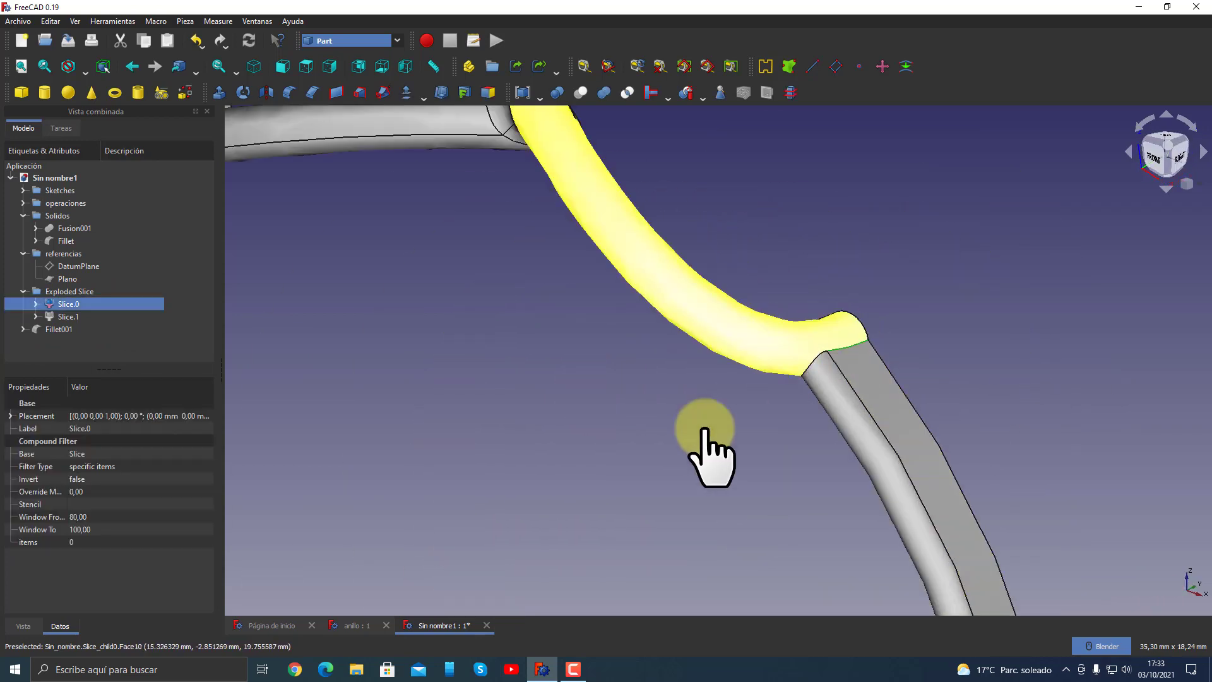
scroll(668, 441, down, 3)
middle_drag(509, 473, 644, 443)
- Fillet the chosen Slice.0 edges at 1 mm, creating Fillet002
click(289, 93)
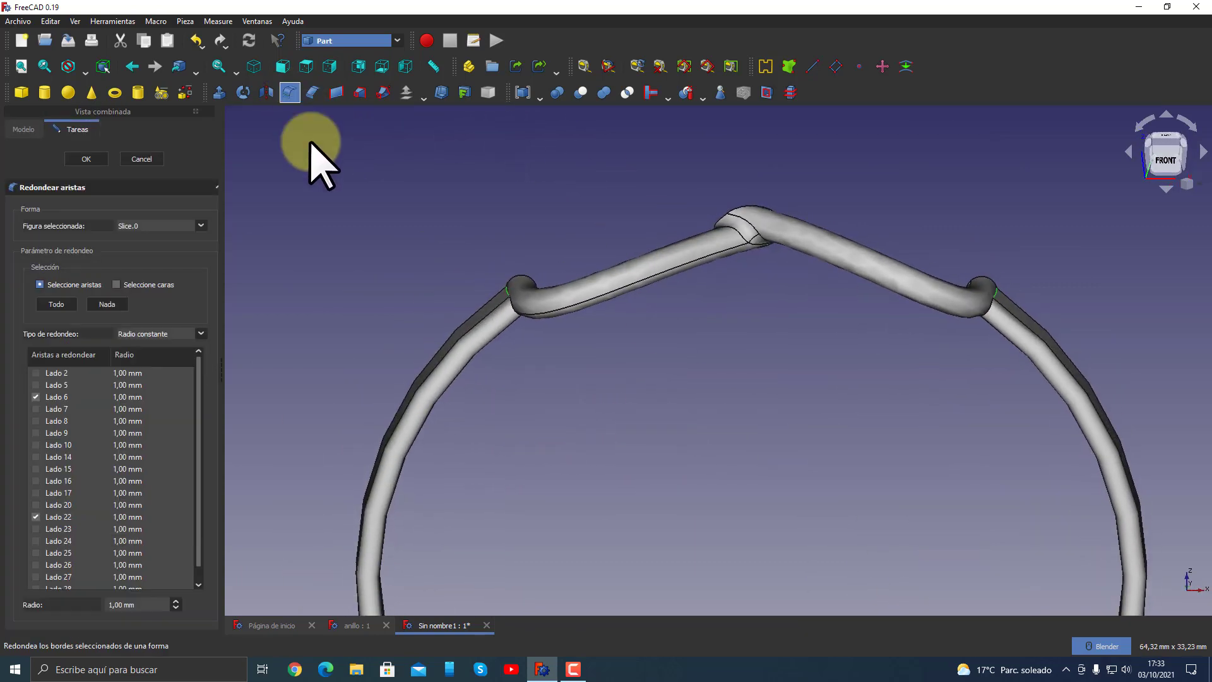
triple_click(149, 602)
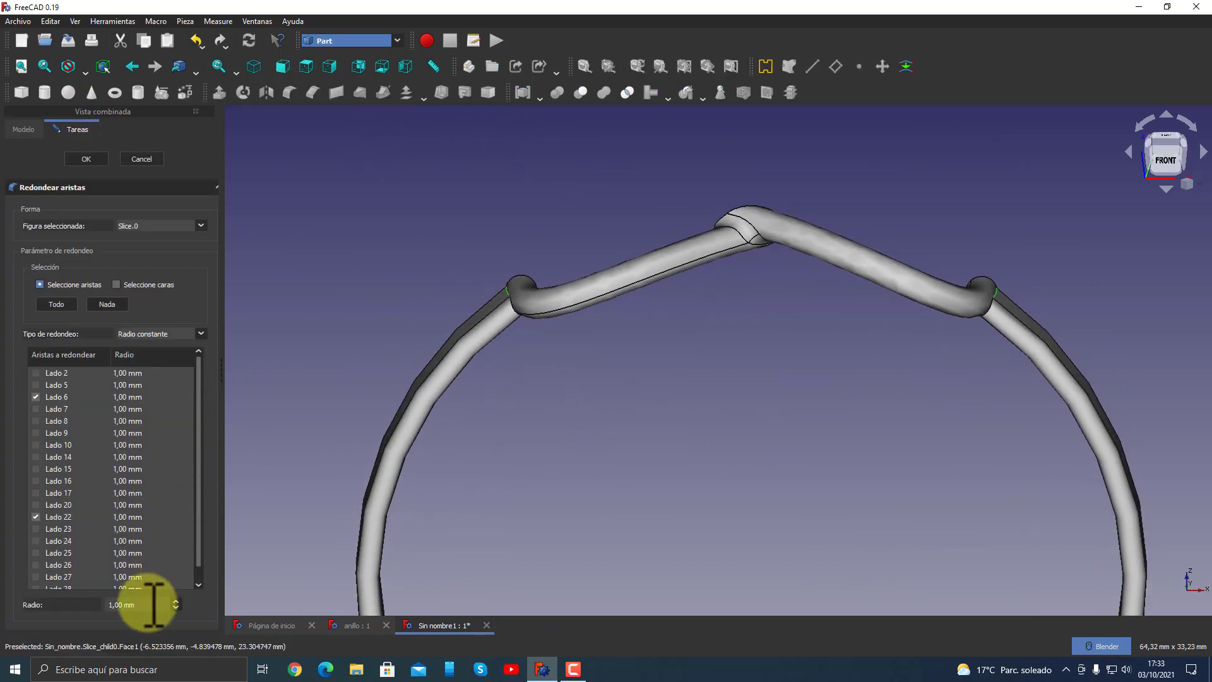
click(86, 158)
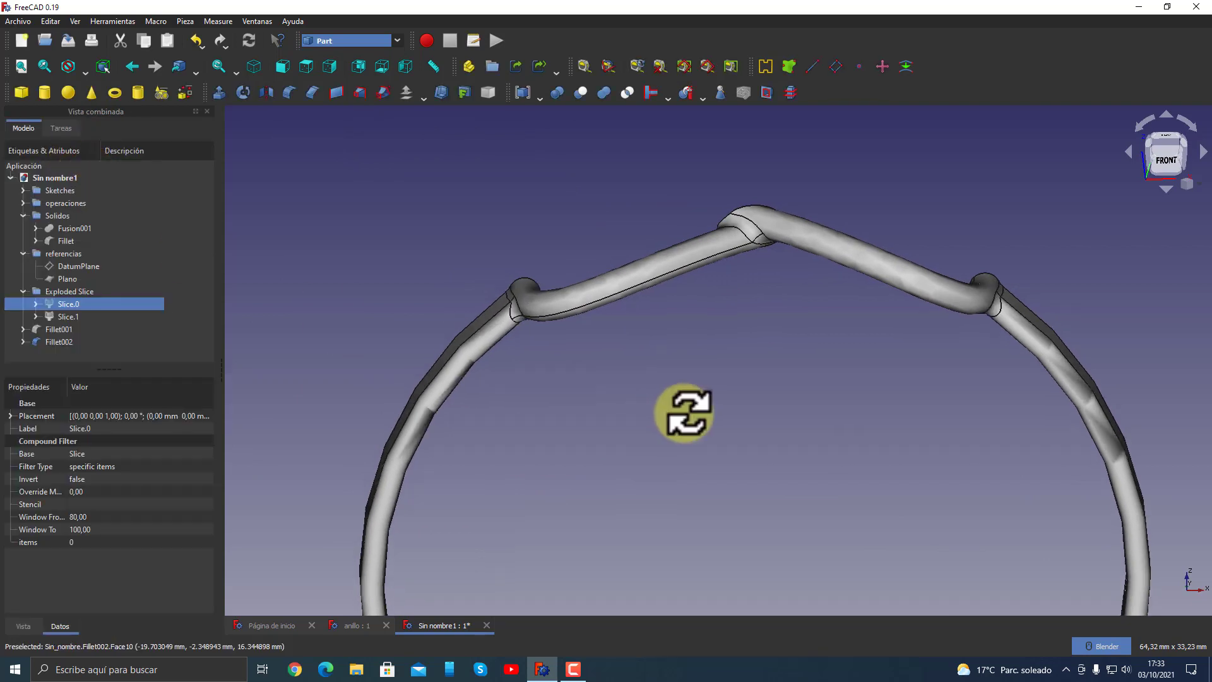
mouse_move(682, 411)
middle_down()
mouse_move(850, 406)
mouse_move(622, 425)
mouse_move(663, 425)
mouse_move(617, 487)
mouse_move(568, 467)
middle_up()
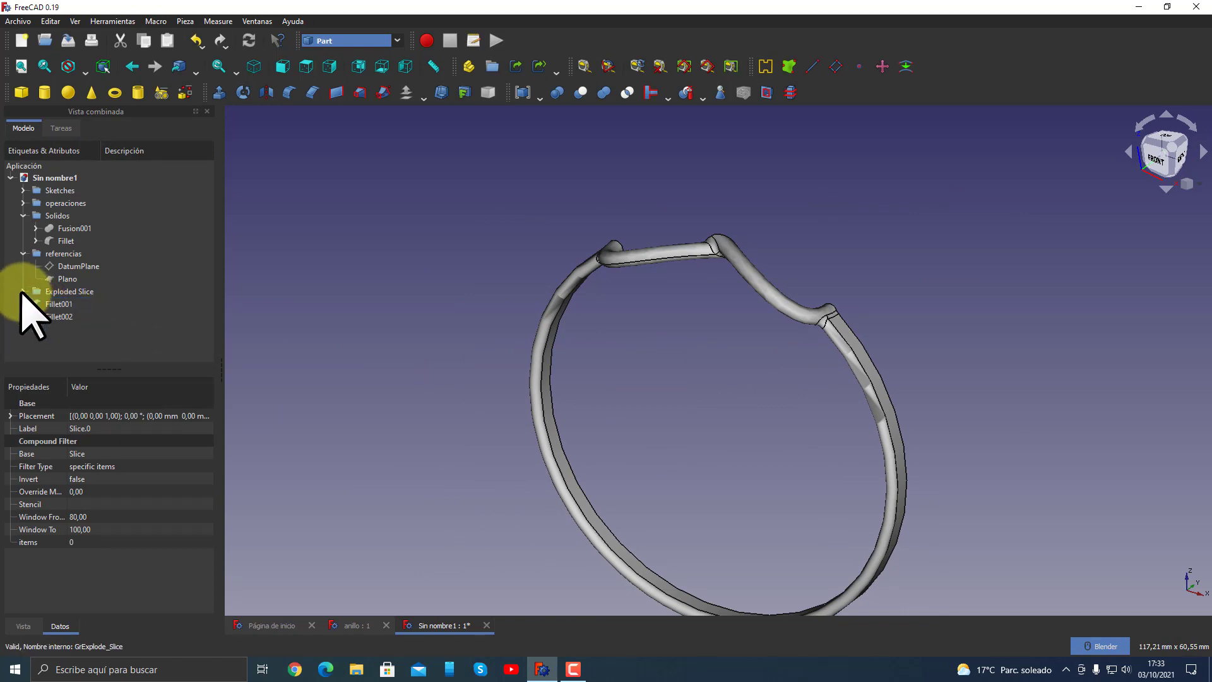
- Show both fillet pieces and move Fillet001 and Fillet002 into the Solidos group
click(58, 304)
key(space)
click(498, 453)
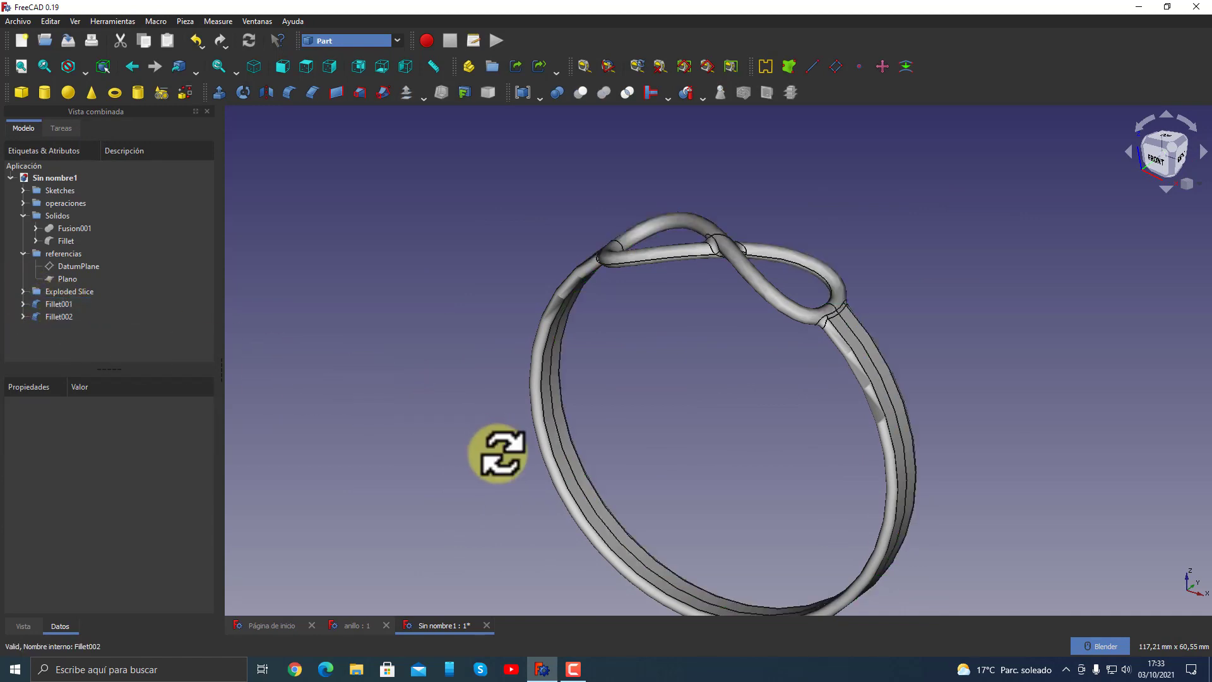
mouse_move(499, 453)
middle_down()
mouse_move(915, 454)
mouse_move(574, 495)
middle_up()
click(58, 304)
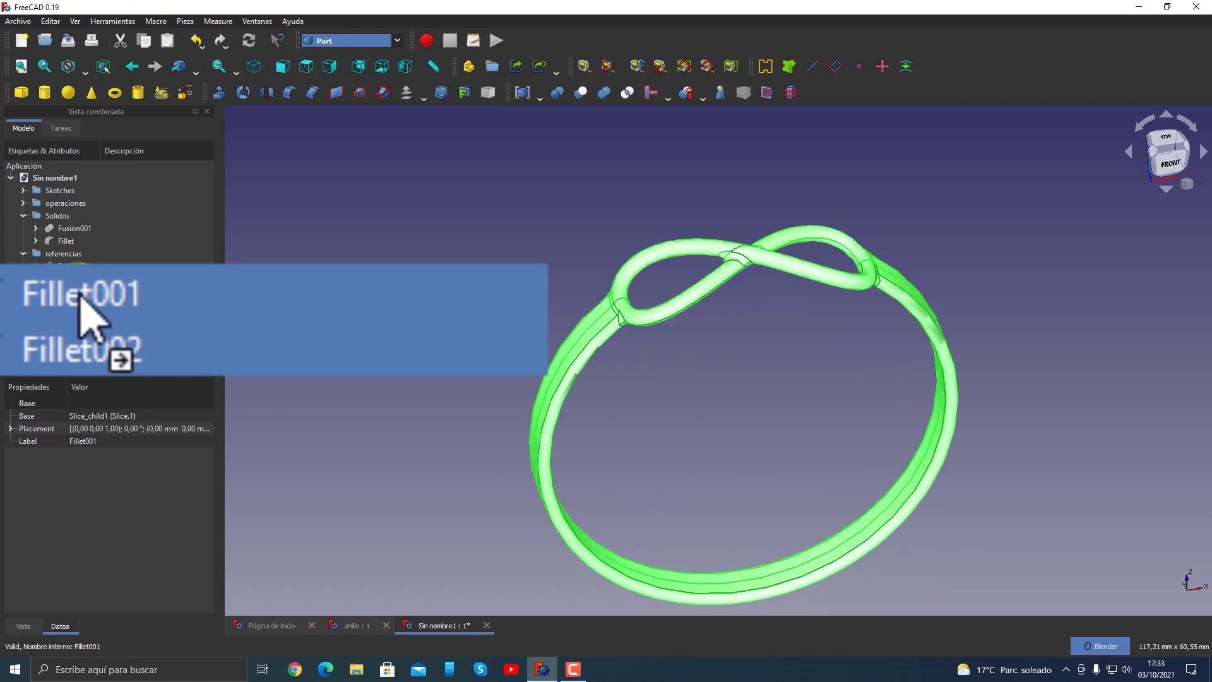
drag(57, 305, 64, 215)
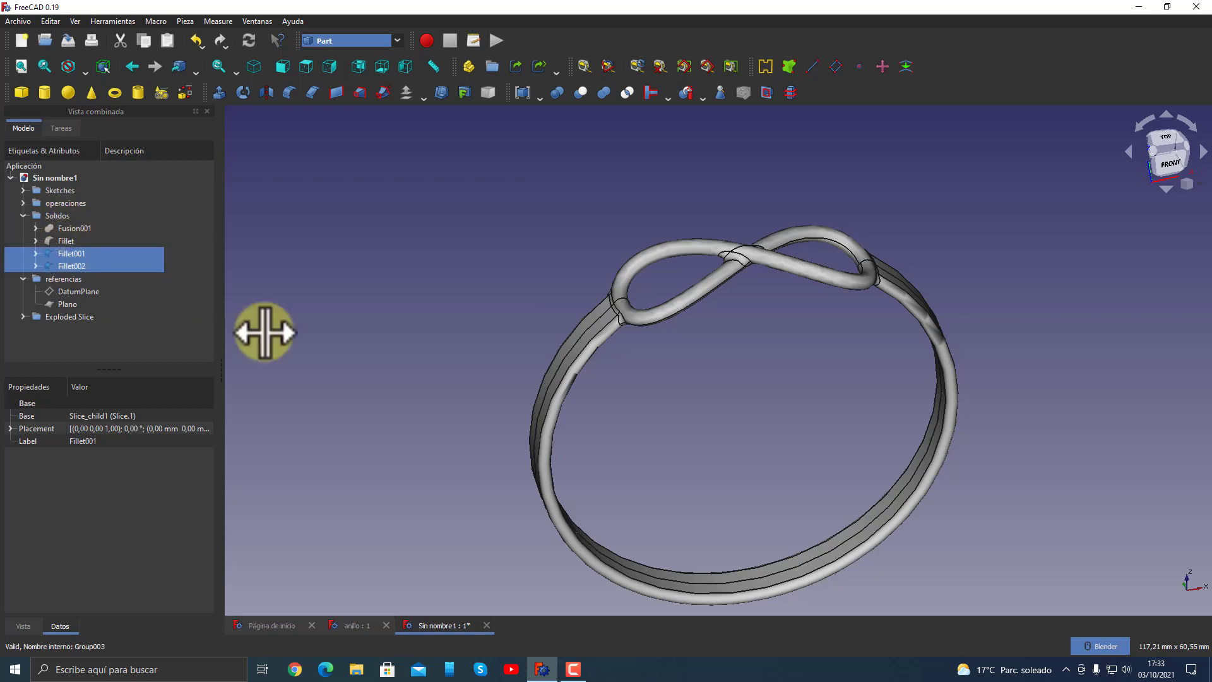
- Combine Fillet001 and Fillet002 with a Boolean Union into Fusion002
click(82, 256)
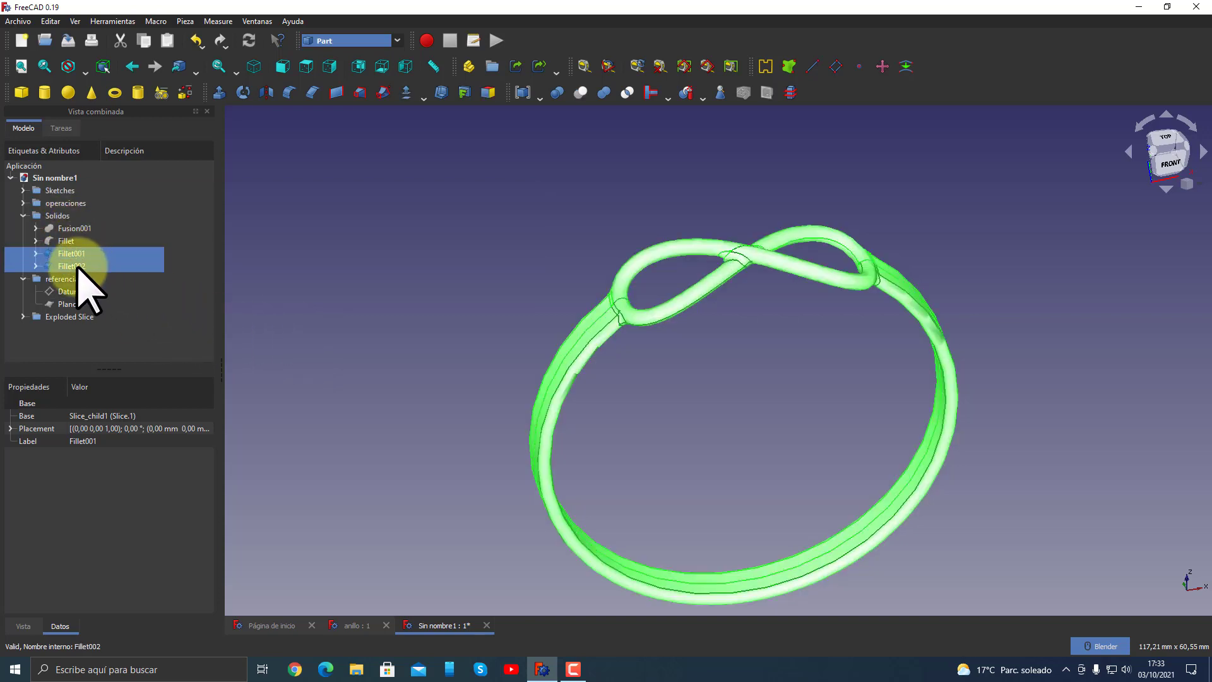
click(558, 93)
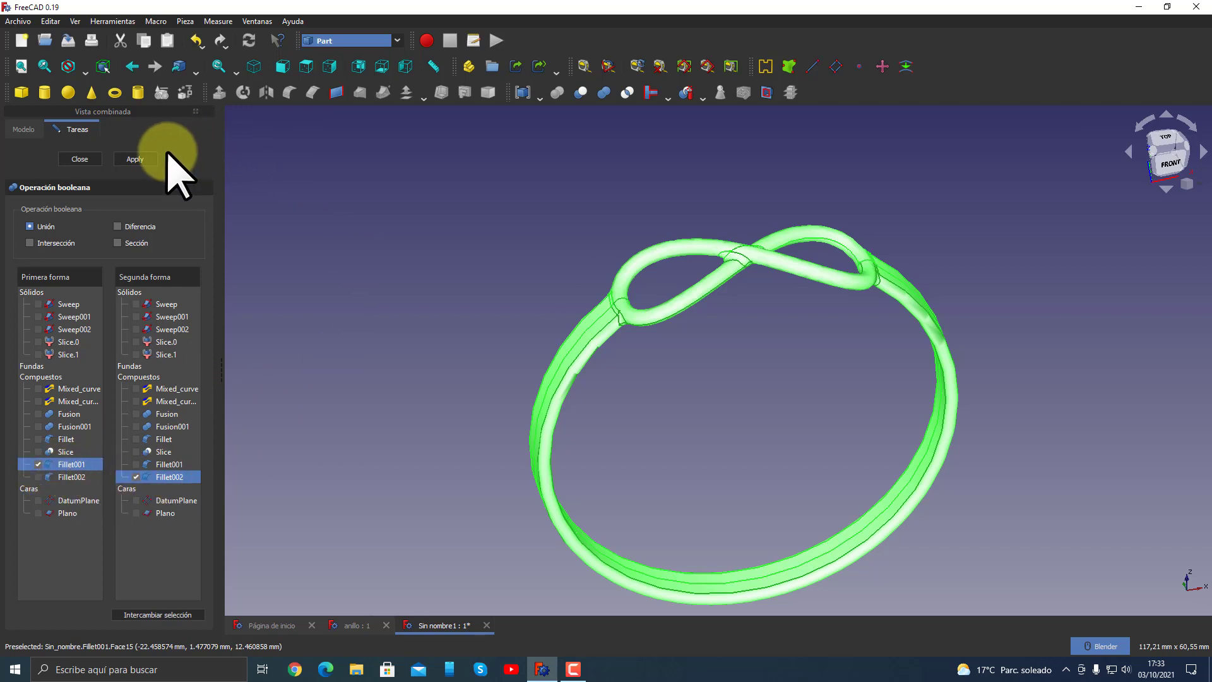
click(133, 163)
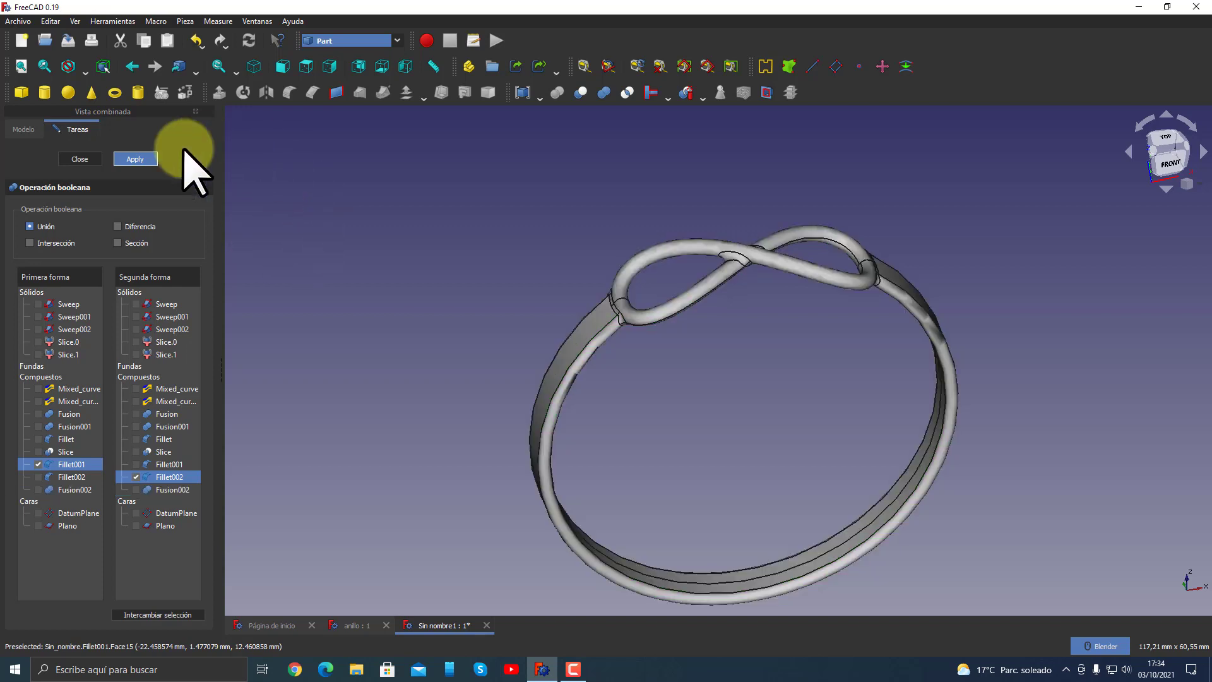
click(77, 161)
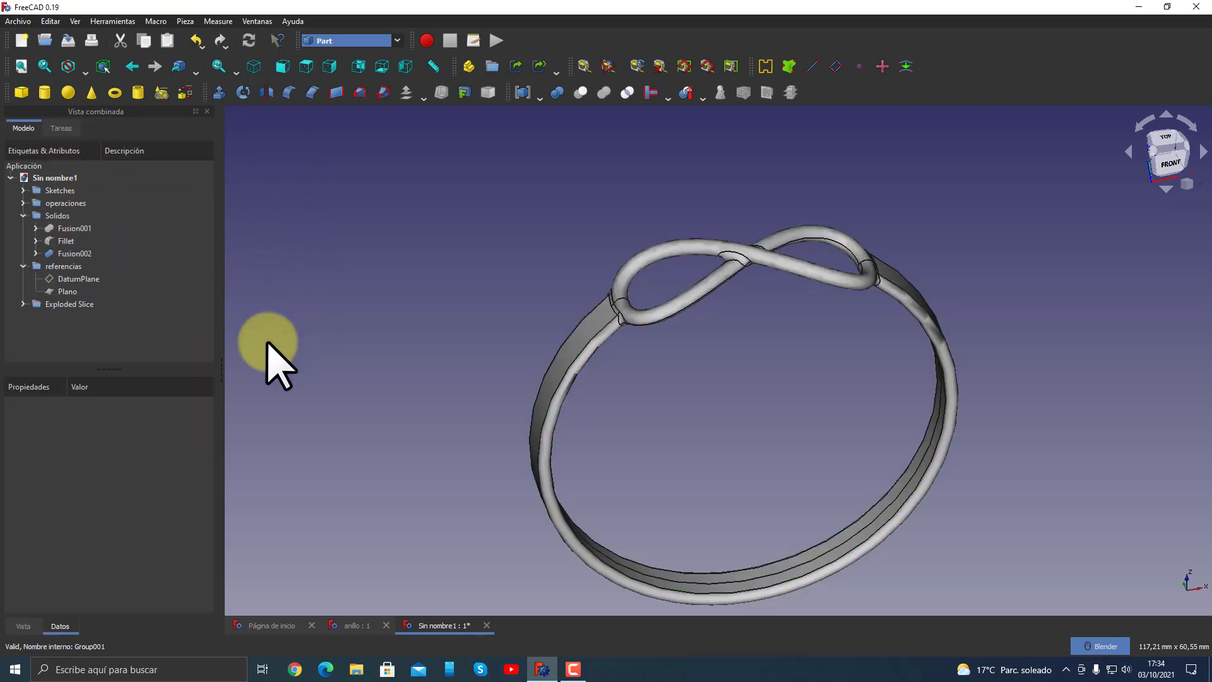
- Run Check geometry on Fusion002, confirming 0 invalid shapes and exactly one solid
click(83, 254)
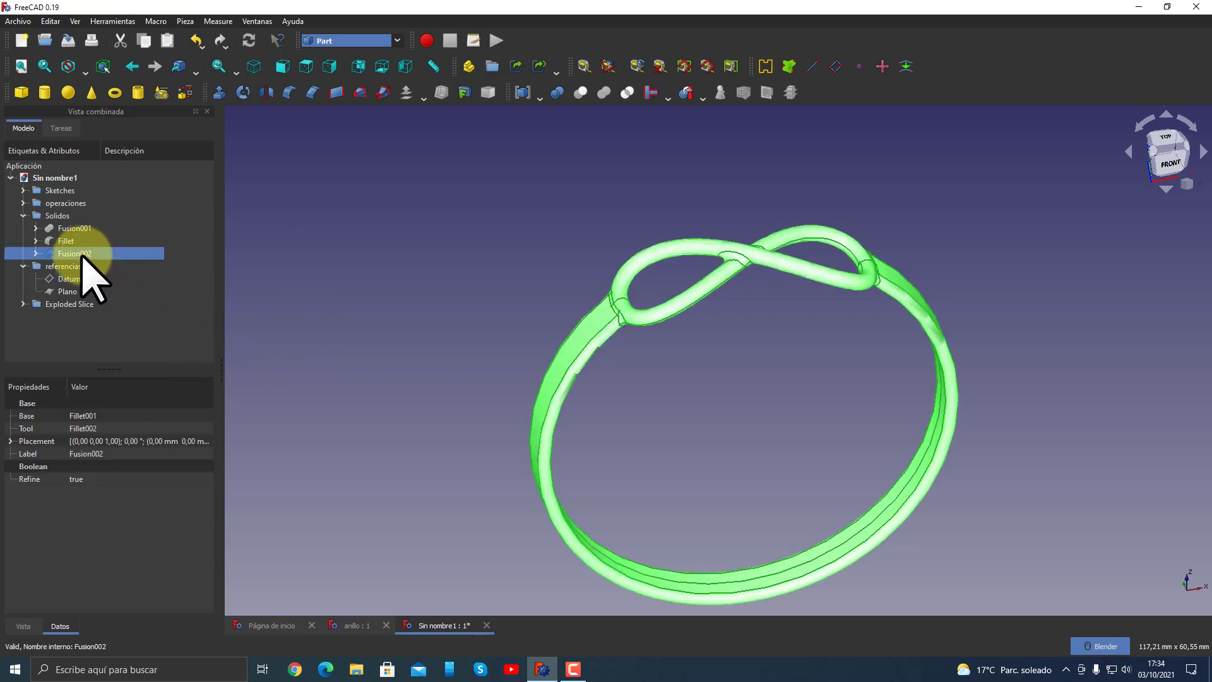
middle_drag(365, 346, 409, 355)
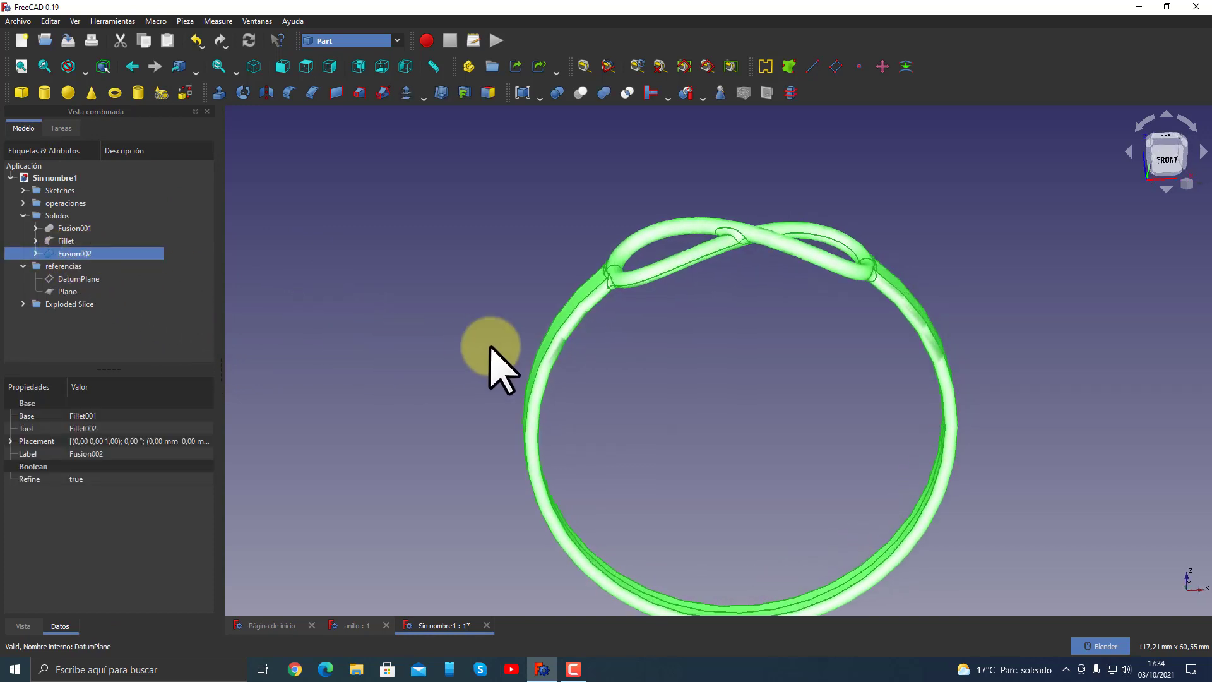
scroll(527, 347, up, 5)
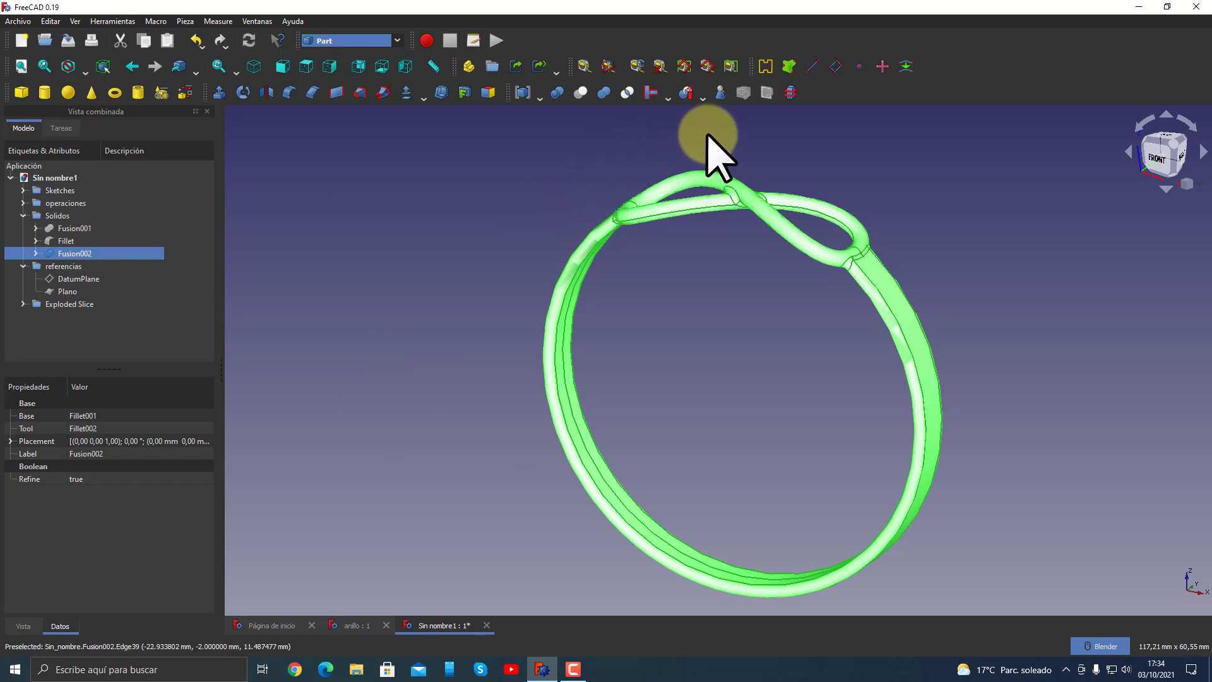
click(720, 94)
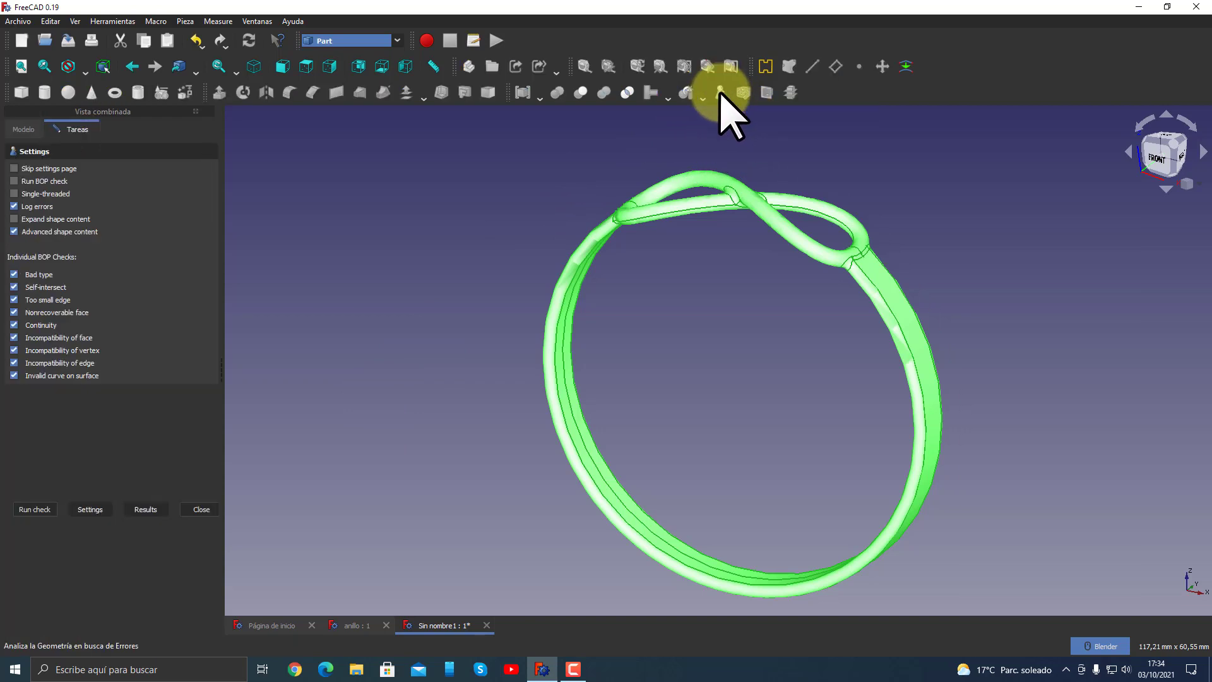
click(45, 511)
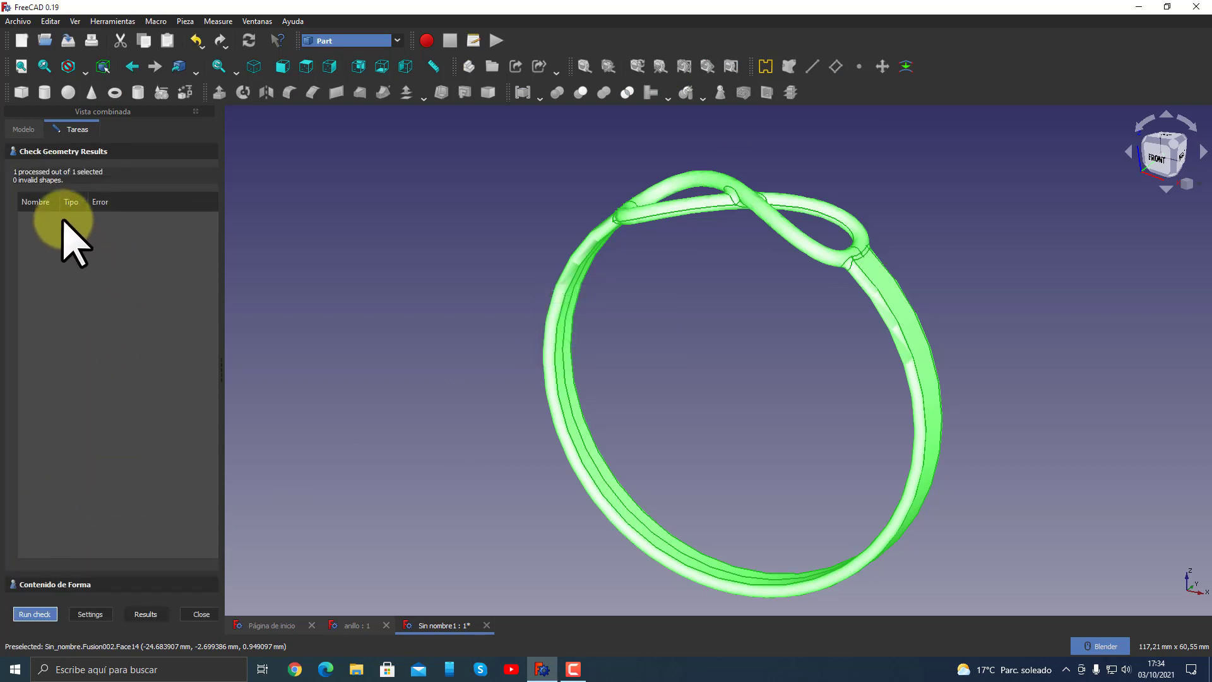
click(86, 586)
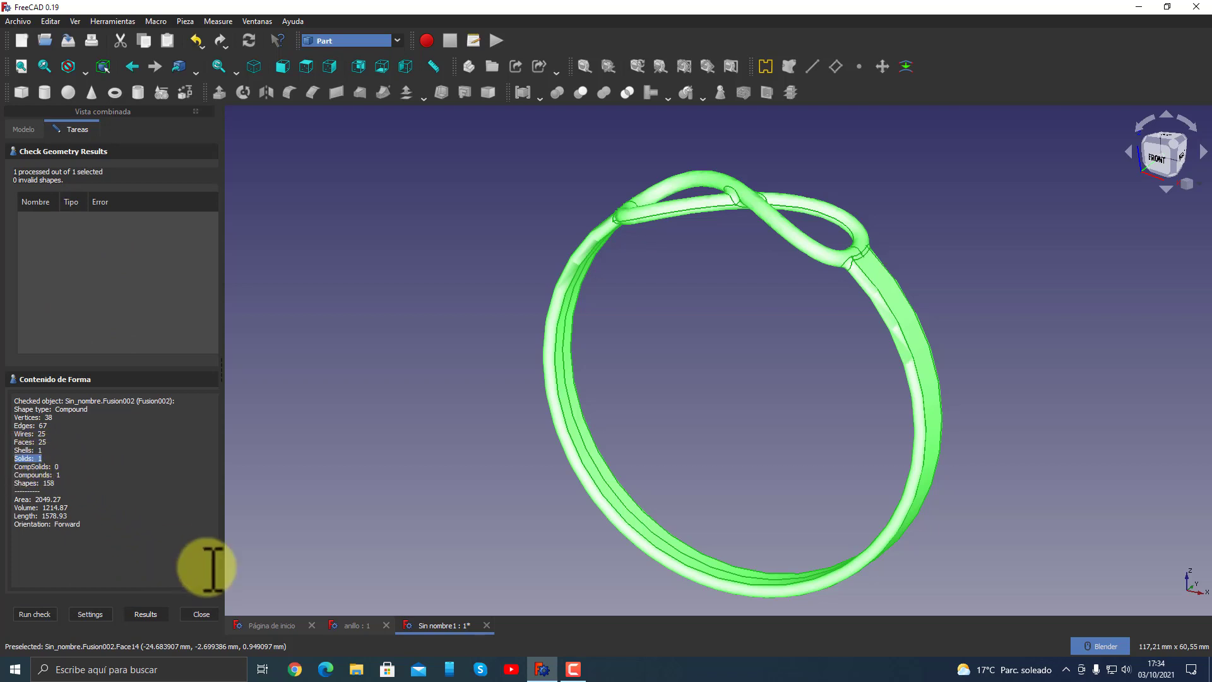
click(200, 613)
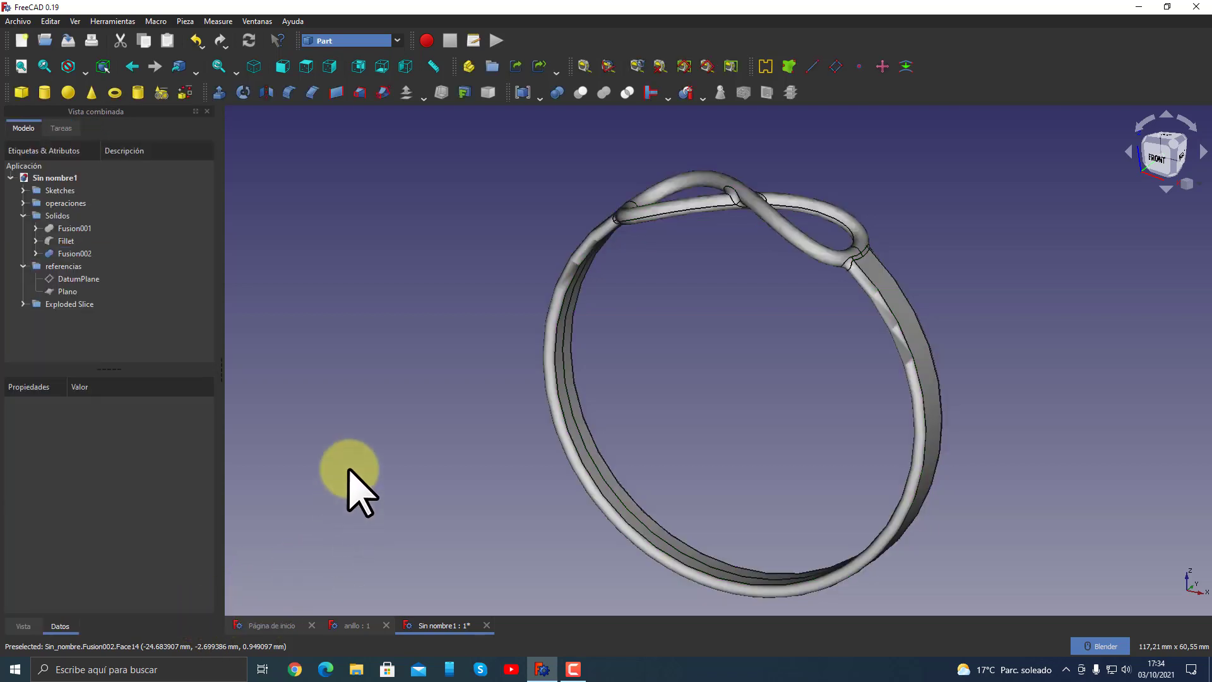
click(75, 254)
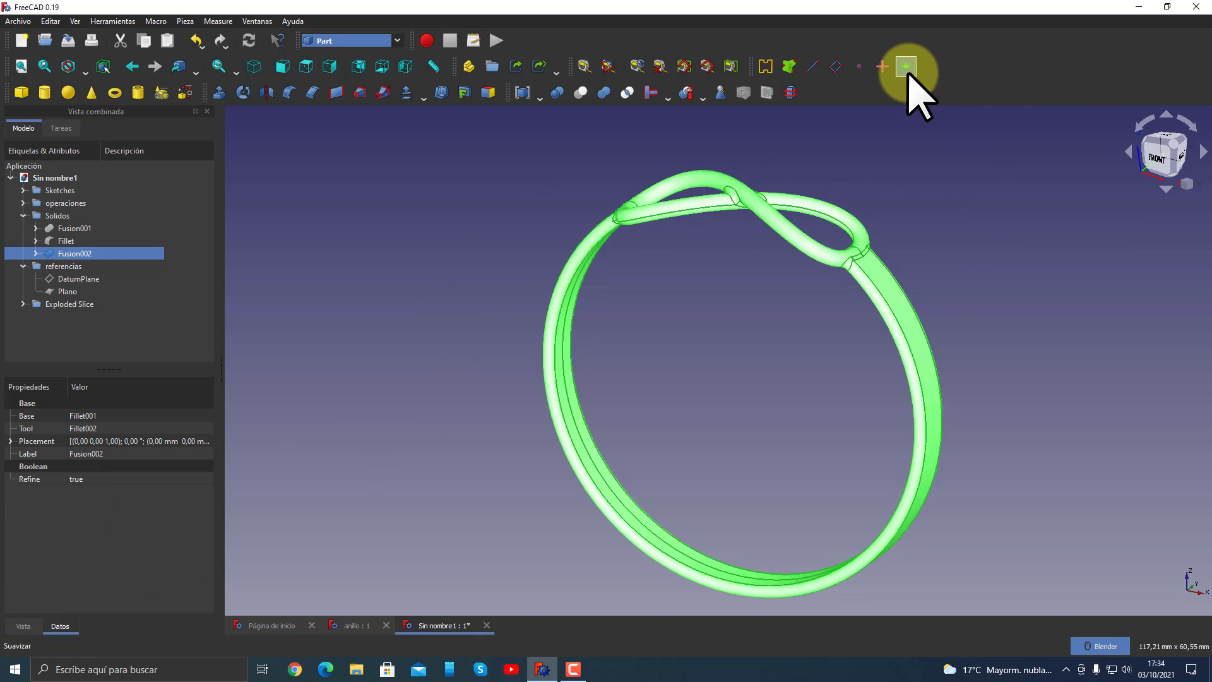
click(743, 419)
mouse_move(742, 414)
middle_down()
mouse_move(725, 384)
mouse_move(991, 331)
mouse_move(769, 360)
mouse_move(749, 465)
mouse_move(747, 366)
mouse_move(709, 360)
mouse_move(760, 398)
mouse_move(581, 363)
mouse_move(740, 371)
mouse_move(820, 401)
middle_up()
scroll(736, 428, down, 2)
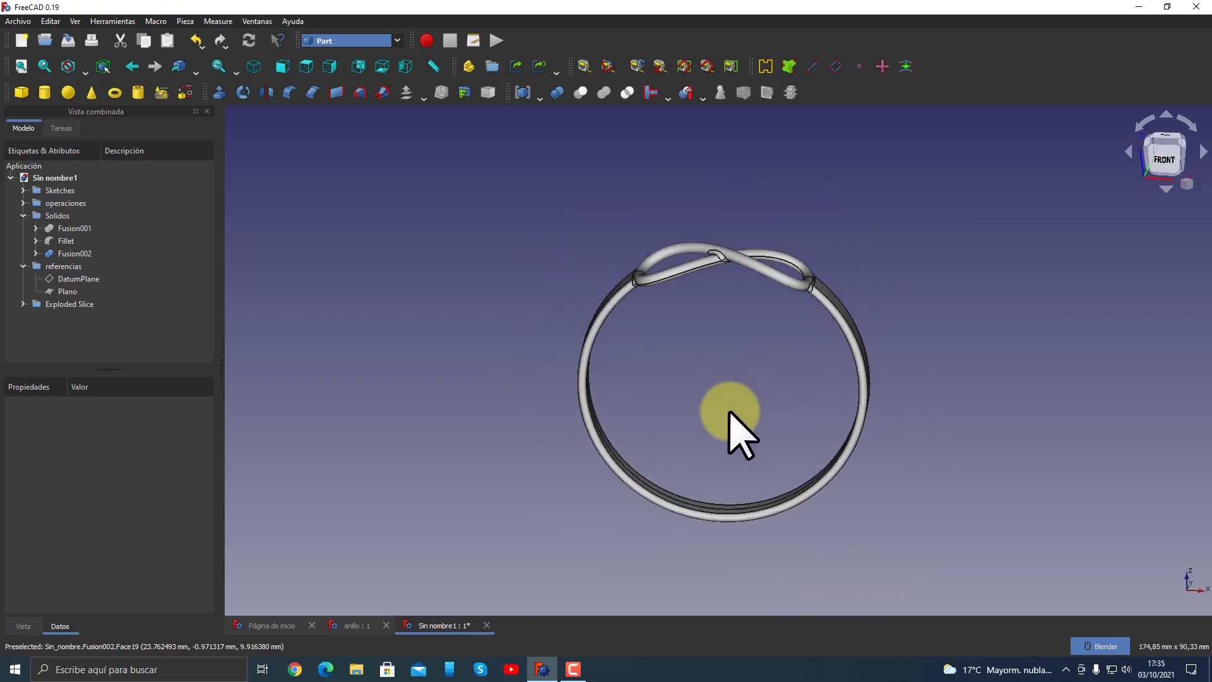
middle_drag(736, 428, 939, 394)
scroll(757, 447, up, 2)
mouse_move(757, 446)
middle_down()
mouse_move(725, 446)
mouse_move(790, 411)
mouse_move(923, 389)
mouse_move(990, 335)
mouse_move(779, 351)
middle_up()
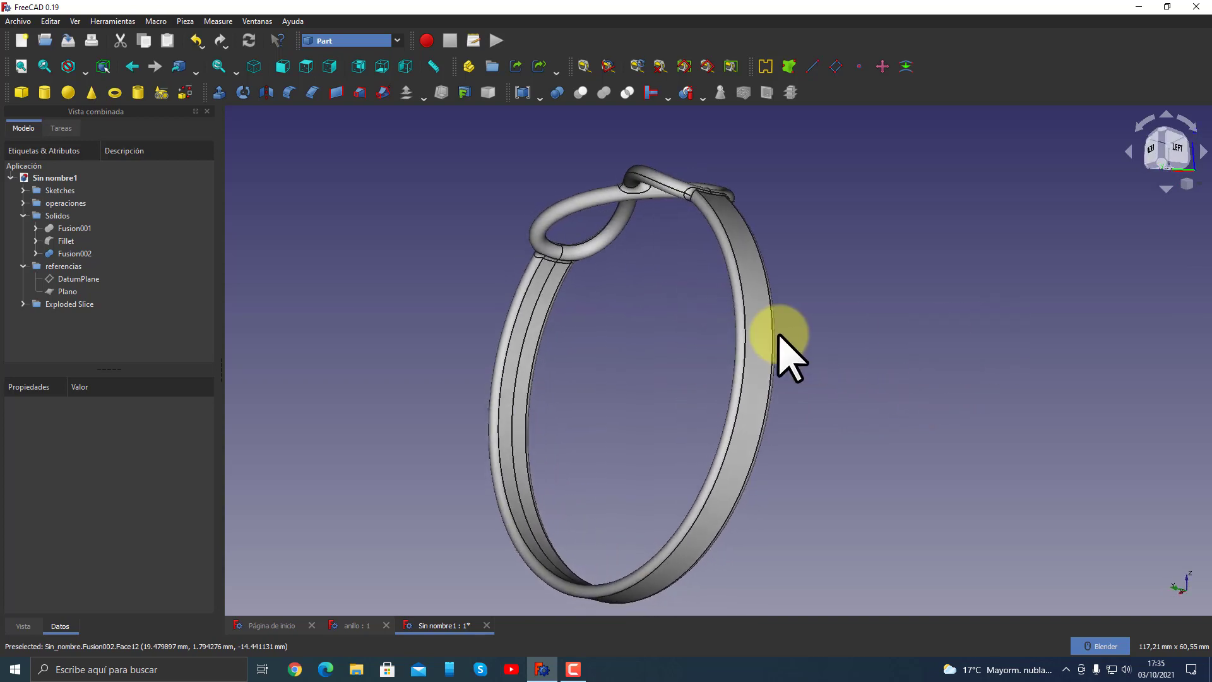
mouse_move(576, 352)
middle_down()
mouse_move(903, 395)
mouse_move(725, 338)
middle_up()
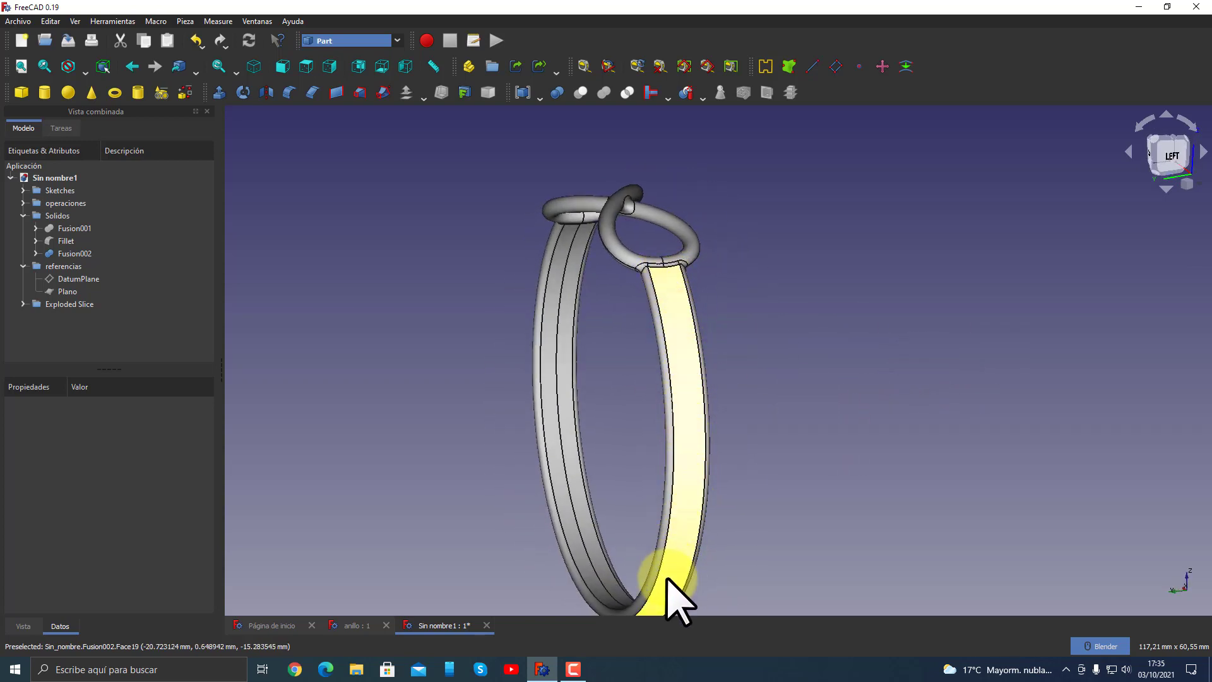
click(558, 351)
middle_drag(897, 363, 517, 400)
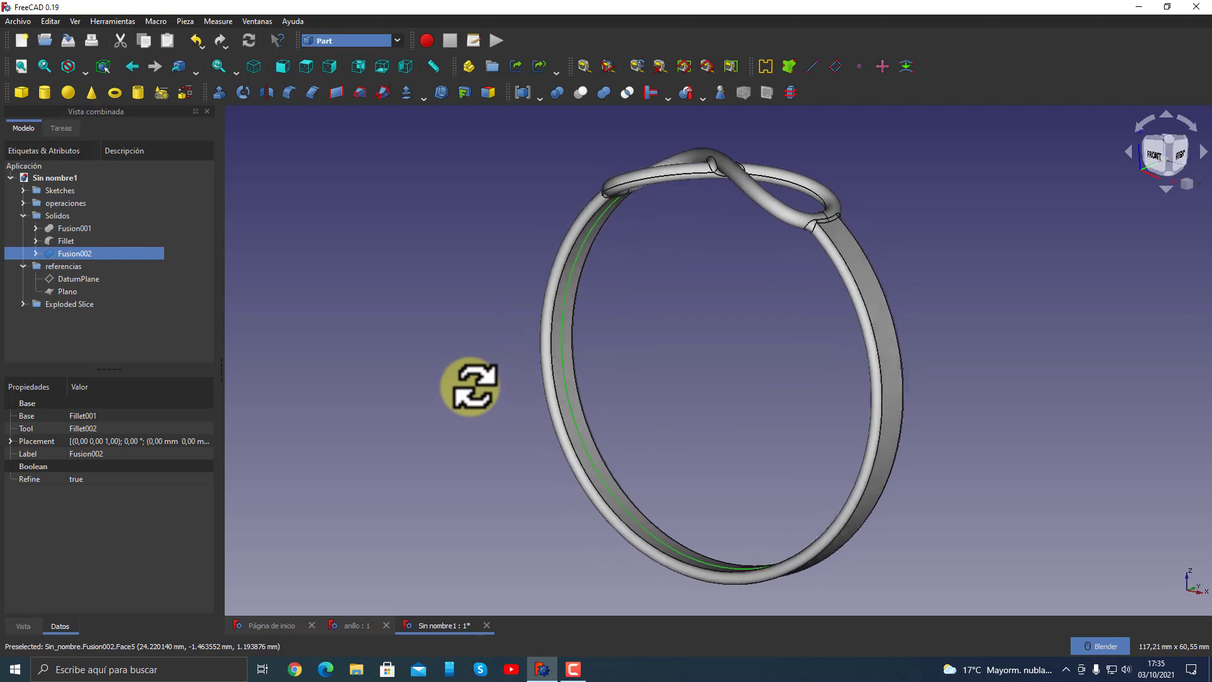
click(688, 416)
mouse_move(676, 419)
middle_down()
mouse_move(747, 388)
mouse_move(928, 267)
mouse_move(822, 360)
mouse_move(654, 368)
mouse_move(584, 346)
mouse_move(1036, 330)
mouse_move(1108, 349)
mouse_move(941, 414)
mouse_move(460, 225)
middle_up()
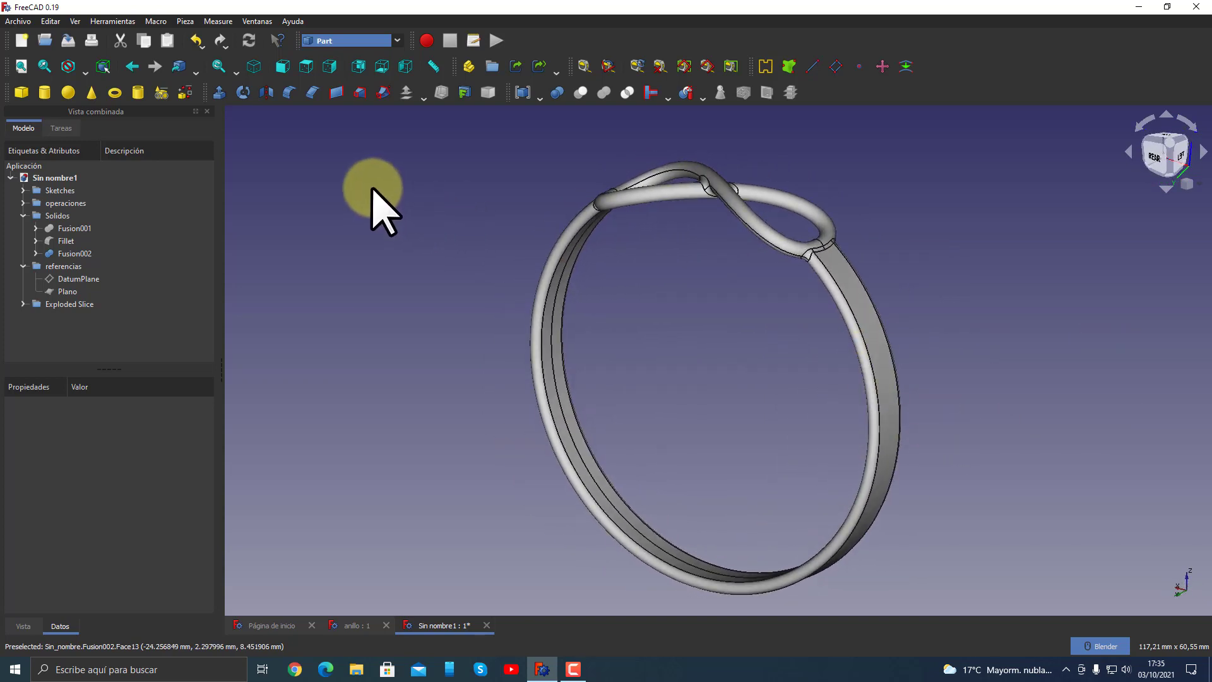
click(84, 71)
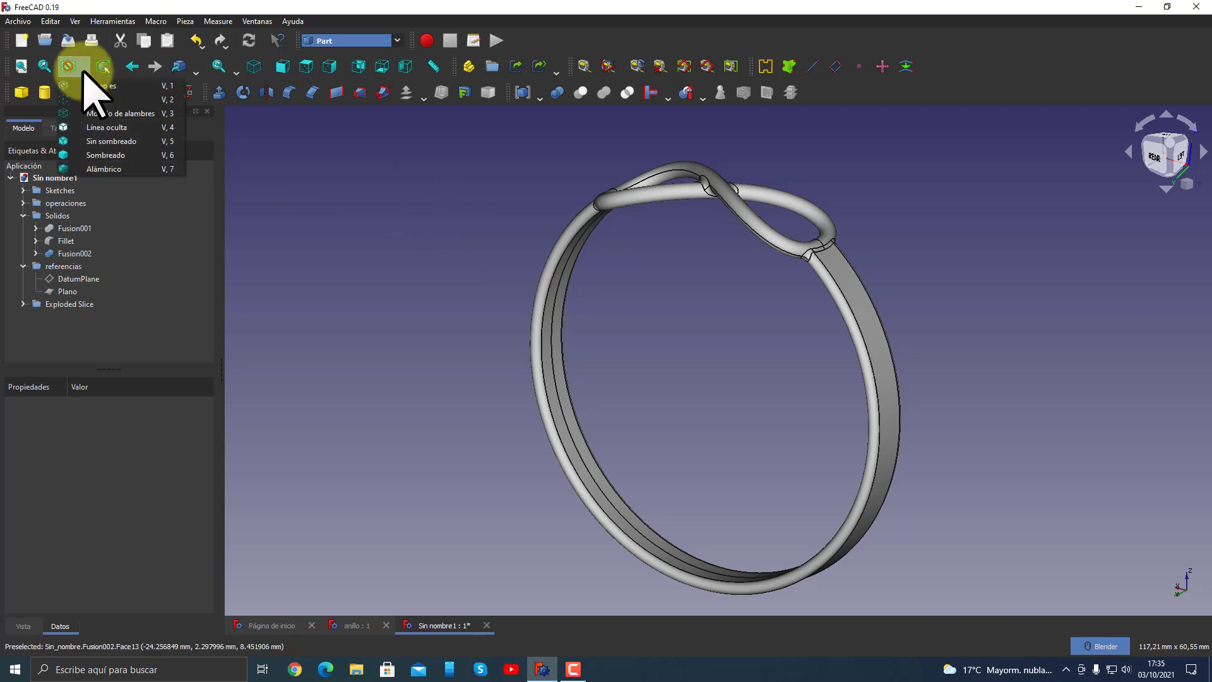
click(82, 154)
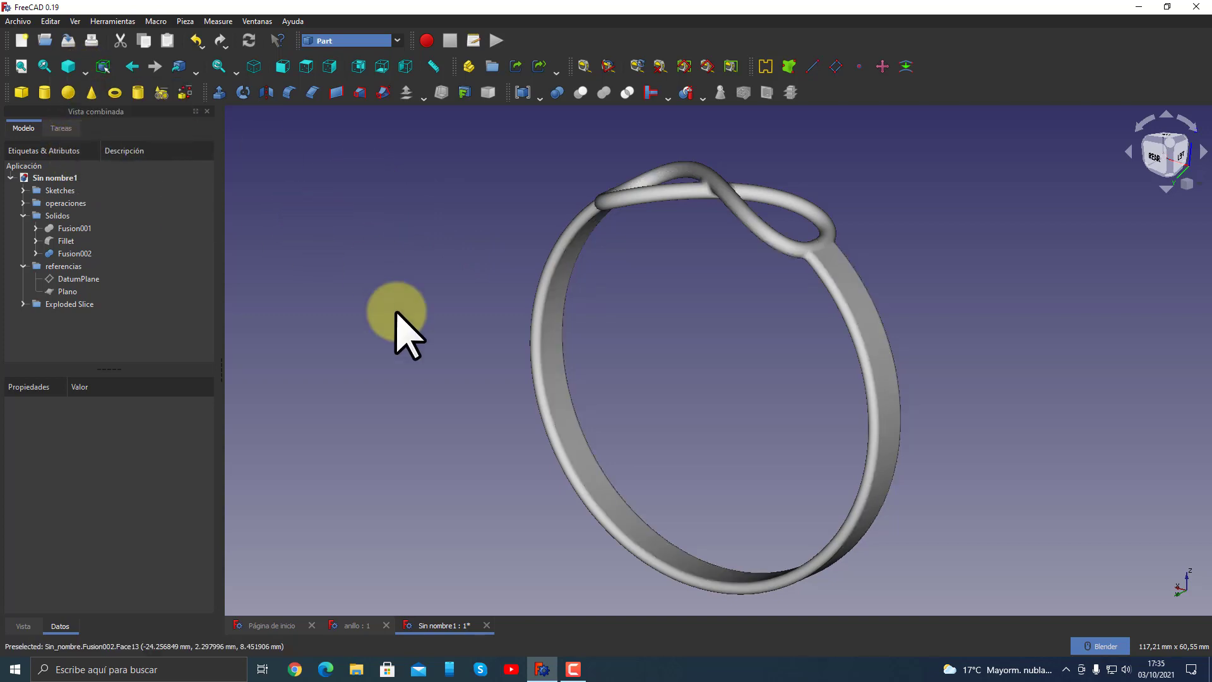
mouse_move(401, 331)
middle_down()
mouse_move(469, 313)
mouse_move(744, 306)
mouse_move(846, 319)
mouse_move(844, 392)
mouse_move(506, 354)
mouse_move(471, 395)
mouse_move(471, 369)
mouse_move(500, 262)
mouse_move(663, 262)
mouse_move(936, 303)
mouse_move(686, 357)
mouse_move(812, 381)
mouse_move(844, 406)
mouse_move(744, 401)
mouse_move(515, 335)
mouse_move(920, 487)
mouse_move(698, 452)
mouse_move(642, 428)
mouse_move(735, 430)
mouse_move(703, 432)
middle_up()
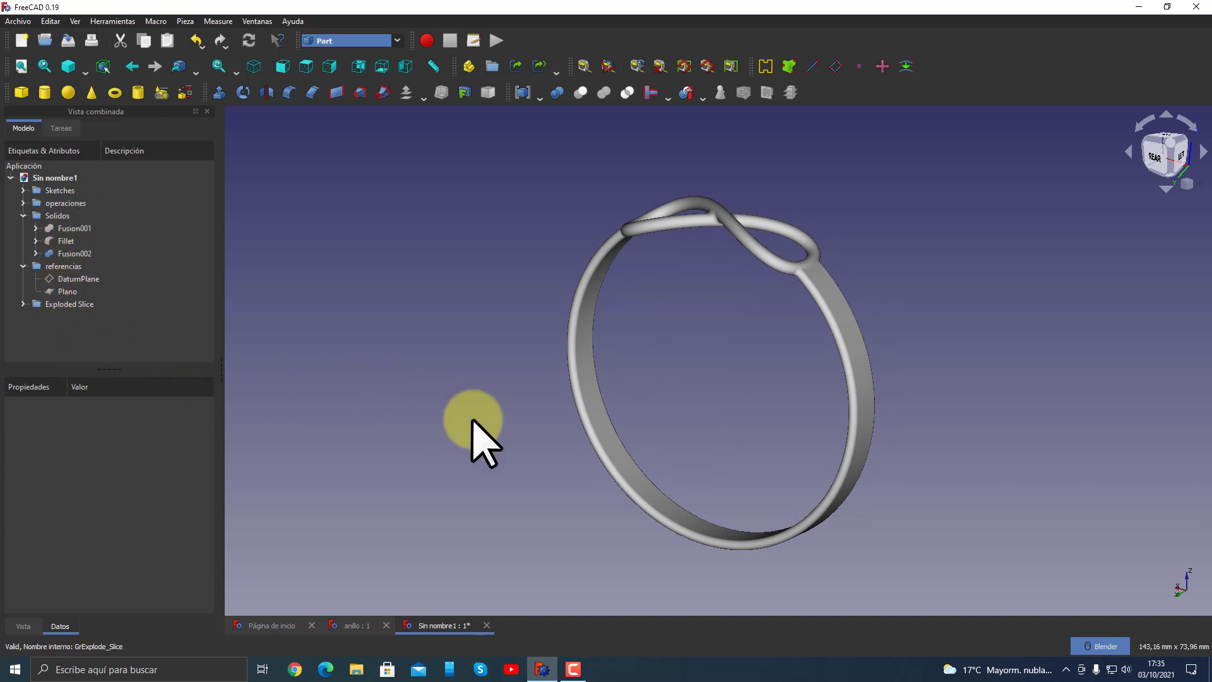
click(86, 72)
click(81, 85)
mouse_move(471, 442)
middle_down()
mouse_move(838, 409)
mouse_move(590, 476)
mouse_move(631, 442)
mouse_move(597, 468)
mouse_move(588, 376)
mouse_move(703, 384)
mouse_move(789, 294)
middle_up()
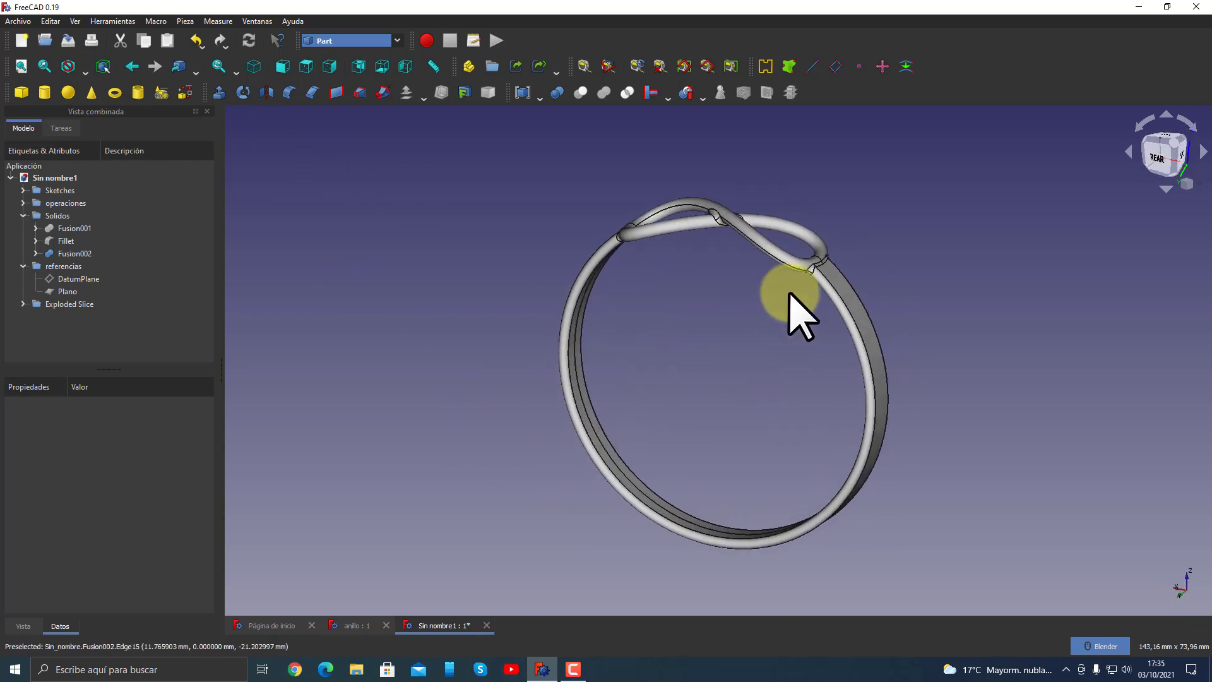
mouse_move(692, 344)
middle_down()
mouse_move(834, 387)
mouse_move(968, 368)
mouse_move(904, 369)
middle_up()
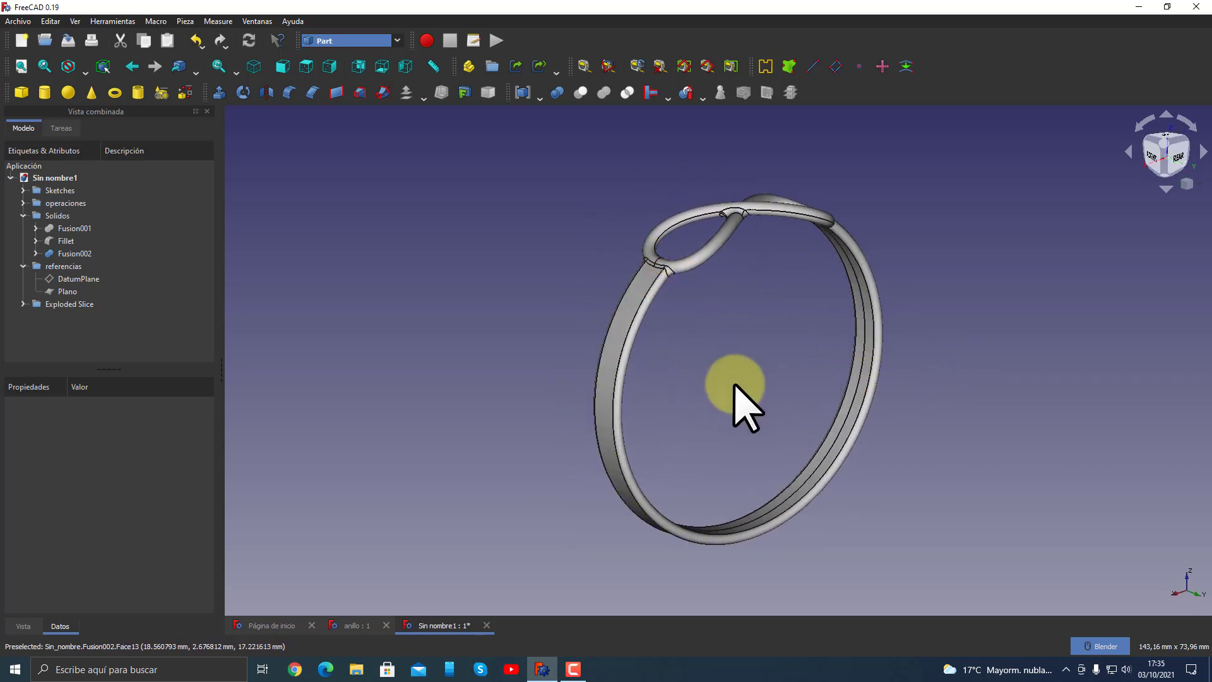
mouse_move(741, 393)
middle_down()
mouse_move(979, 379)
mouse_move(742, 387)
mouse_move(627, 365)
mouse_move(709, 387)
mouse_move(609, 363)
mouse_move(765, 414)
mouse_move(817, 379)
middle_up()
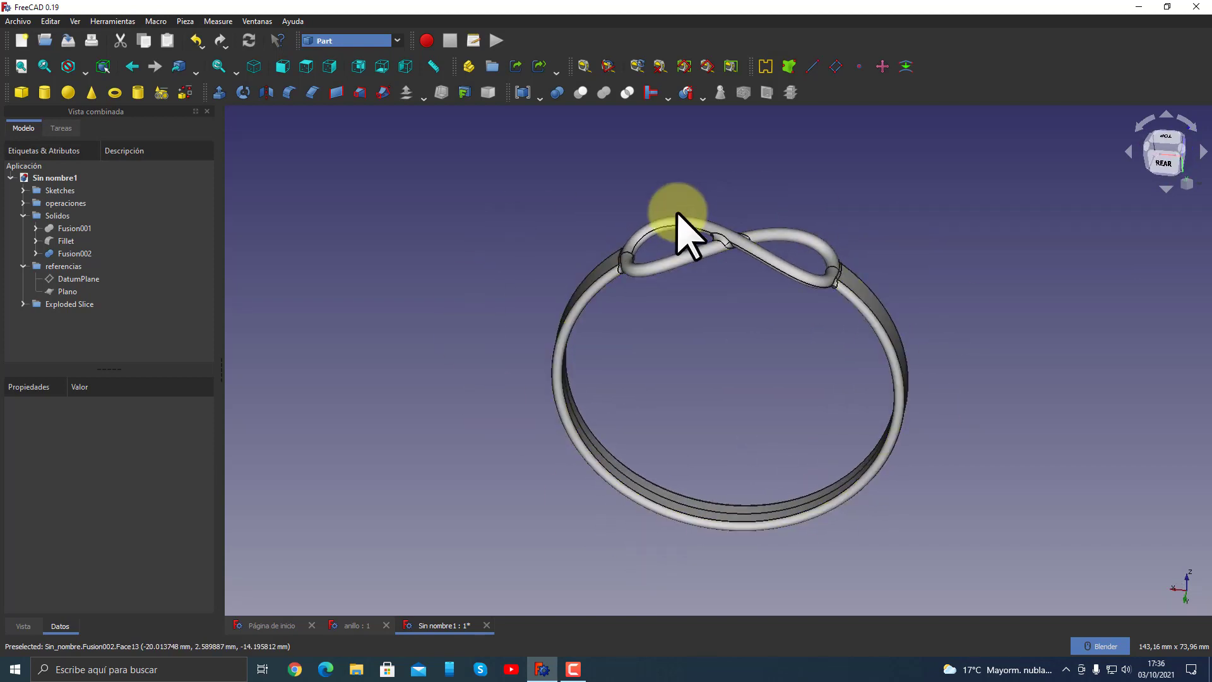
mouse_move(708, 402)
middle_down()
mouse_move(804, 438)
mouse_move(887, 404)
mouse_move(913, 370)
middle_up()
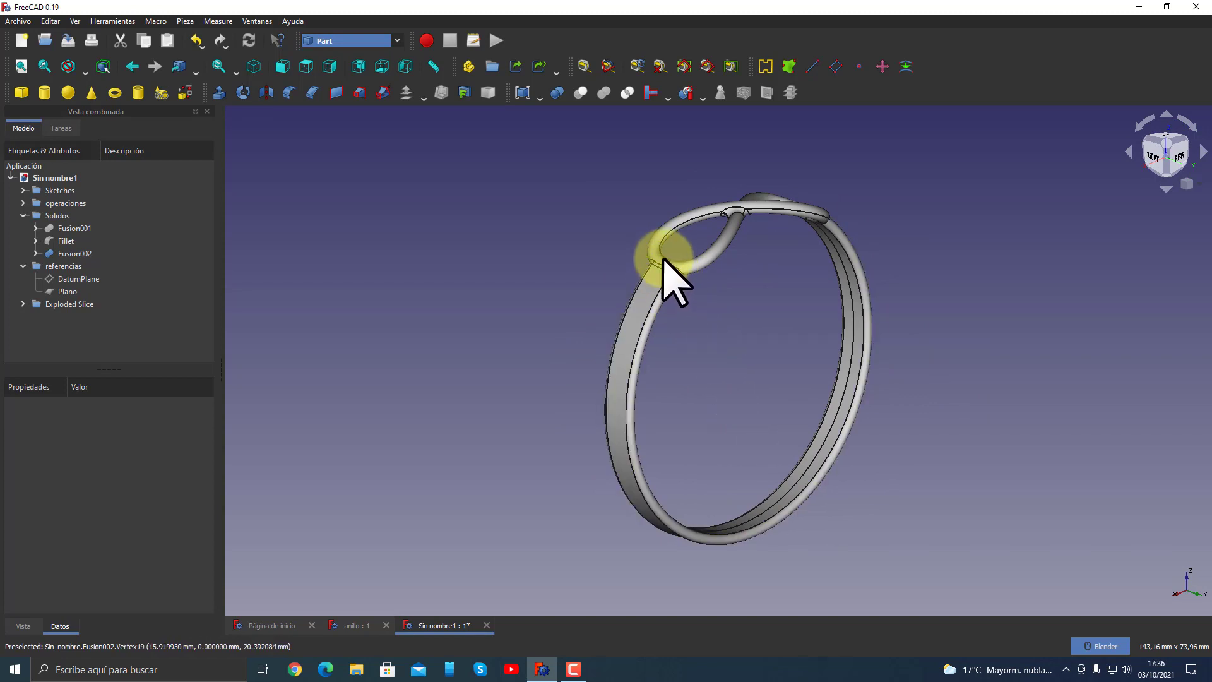
mouse_move(758, 360)
middle_down()
mouse_move(735, 395)
mouse_move(866, 387)
mouse_move(906, 398)
mouse_move(652, 412)
mouse_move(628, 433)
mouse_move(790, 392)
mouse_move(852, 338)
mouse_move(811, 341)
middle_up()
mouse_move(725, 404)
middle_down()
mouse_move(762, 387)
mouse_move(635, 452)
mouse_move(599, 507)
mouse_move(590, 489)
middle_up()
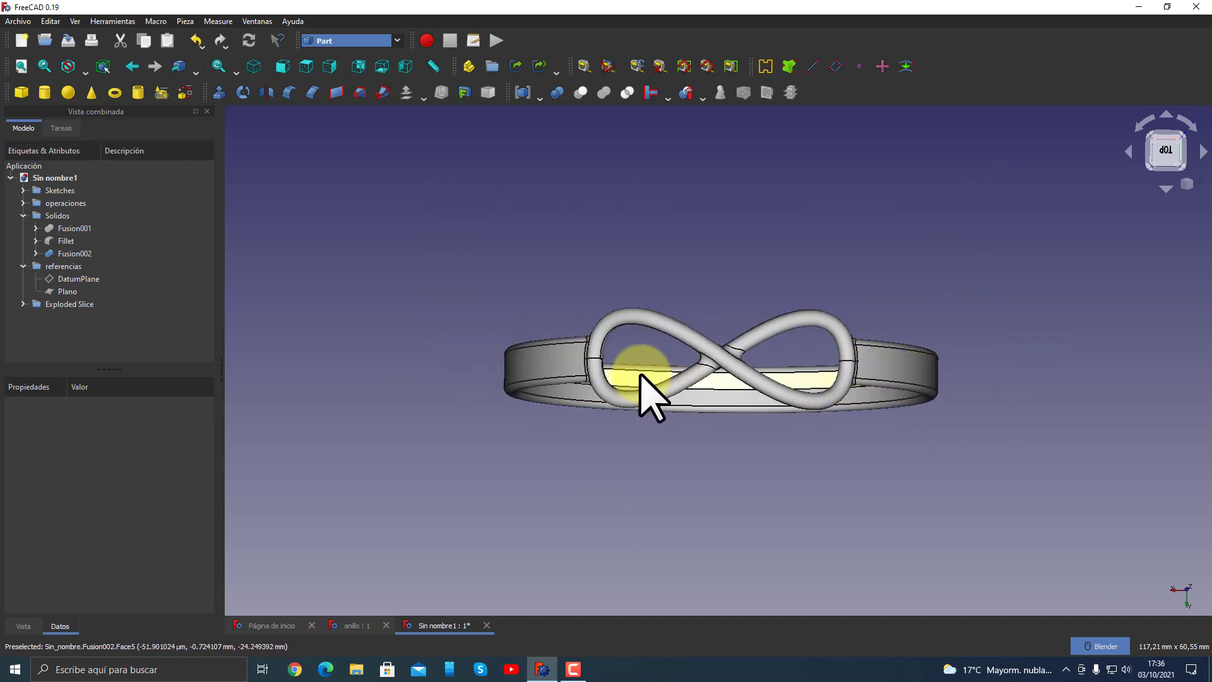
mouse_move(698, 433)
middle_down()
mouse_move(739, 445)
mouse_move(508, 441)
mouse_move(707, 250)
middle_up()
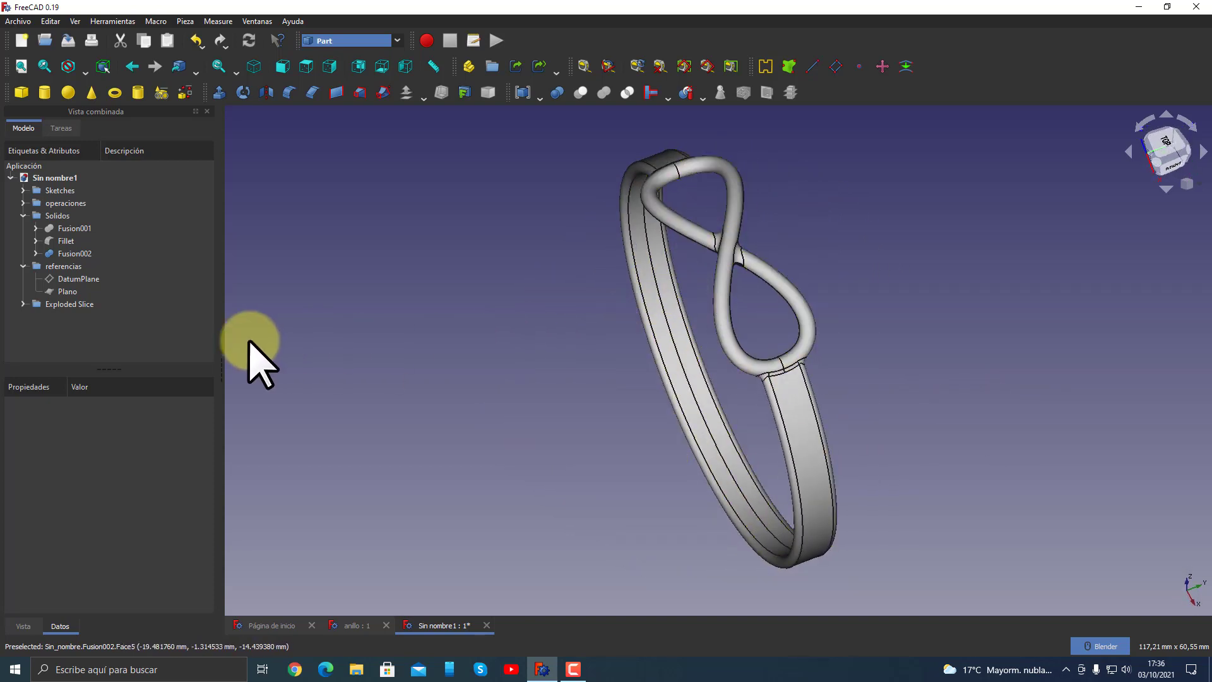
click(703, 99)
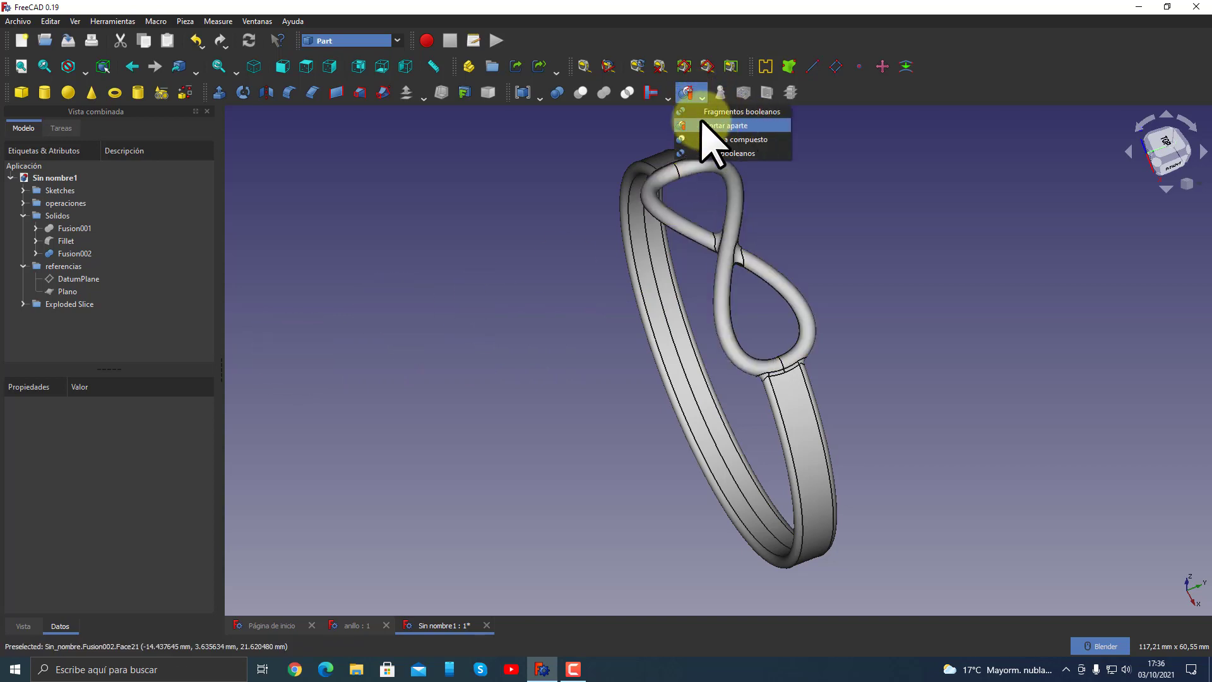
key(Escape)
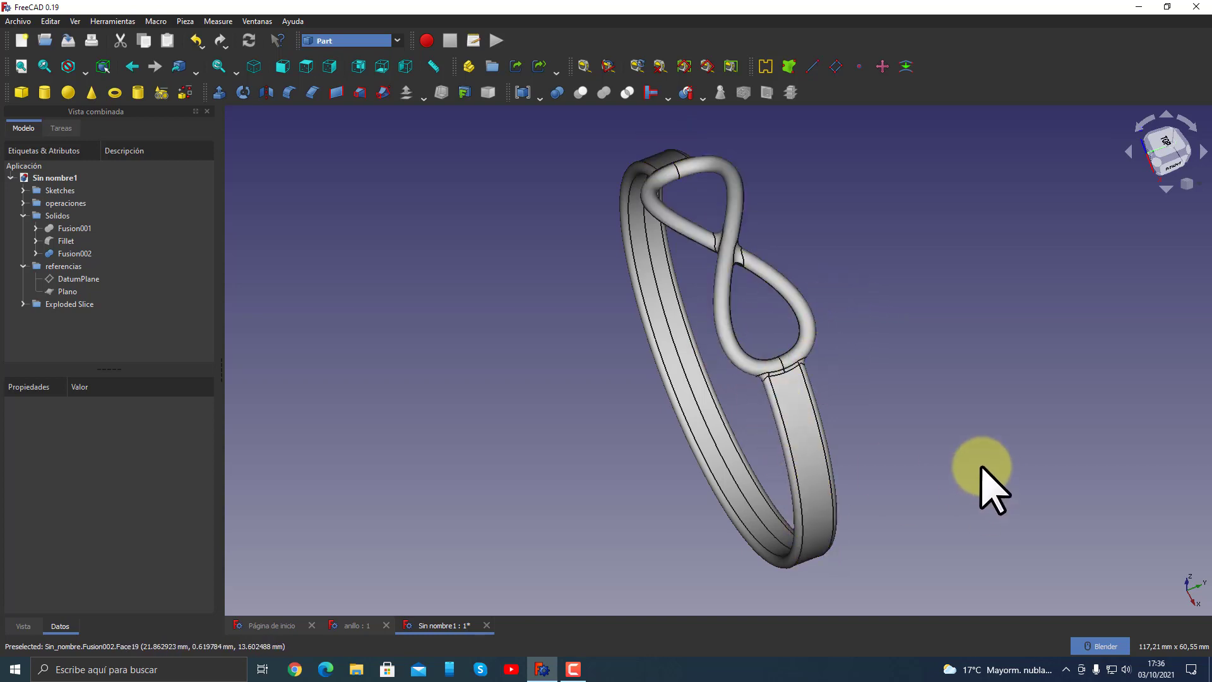
mouse_move(1039, 465)
middle_down()
mouse_move(939, 395)
mouse_move(725, 381)
mouse_move(698, 365)
mouse_move(648, 413)
mouse_move(490, 424)
mouse_move(724, 316)
mouse_move(724, 352)
mouse_move(808, 354)
mouse_move(1022, 311)
mouse_move(941, 287)
mouse_move(755, 297)
mouse_move(763, 366)
mouse_move(726, 361)
middle_up()
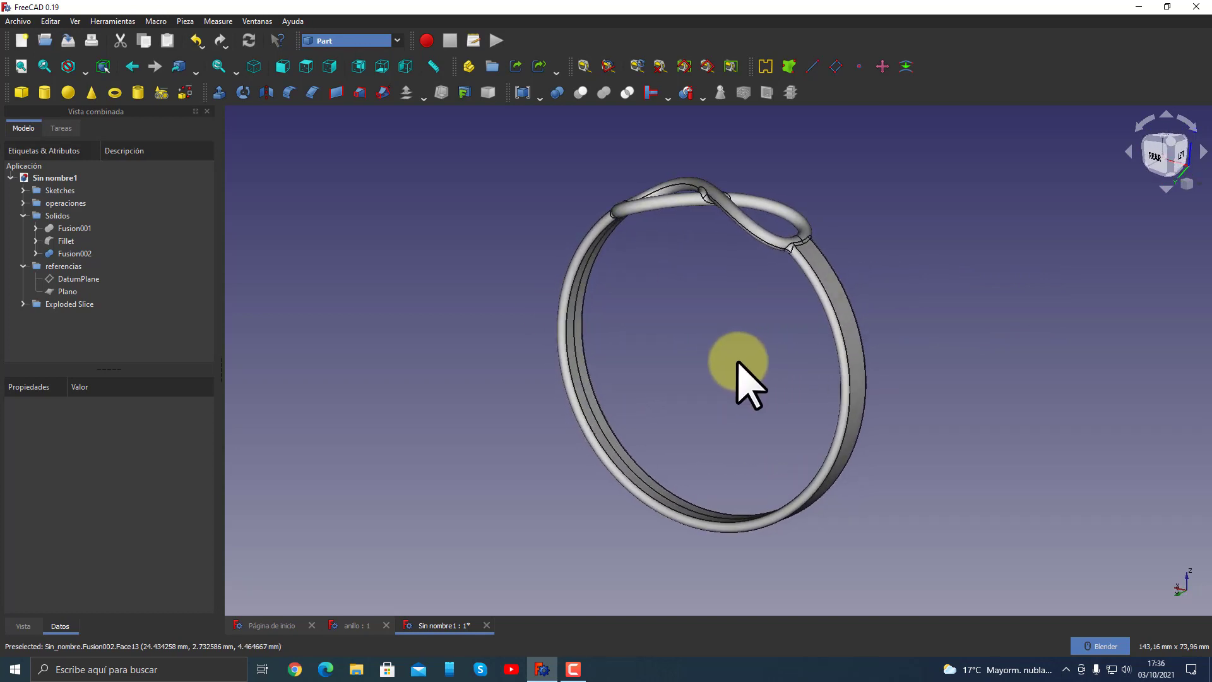